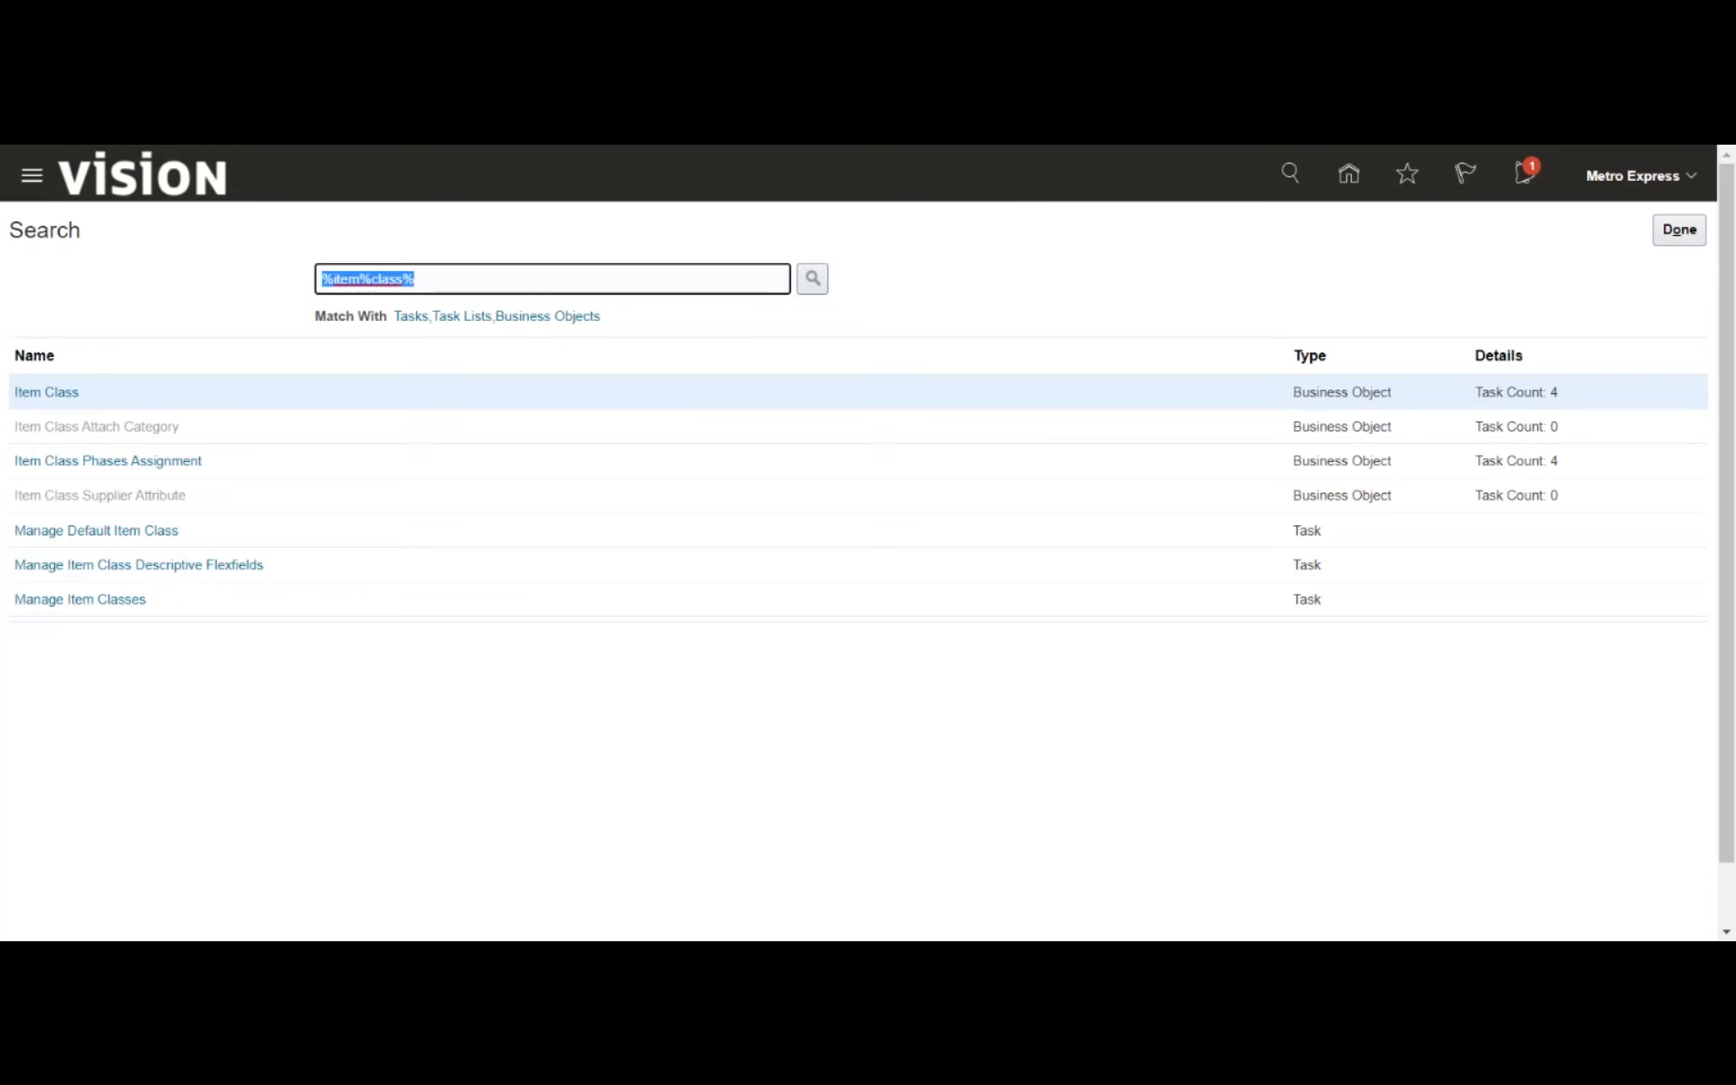
- Search the setup tasks for %sub%inv% and open the Manage Subinventories and Locators task of the Item Subinventory business object
text(%sub%inv%)
key(Return)
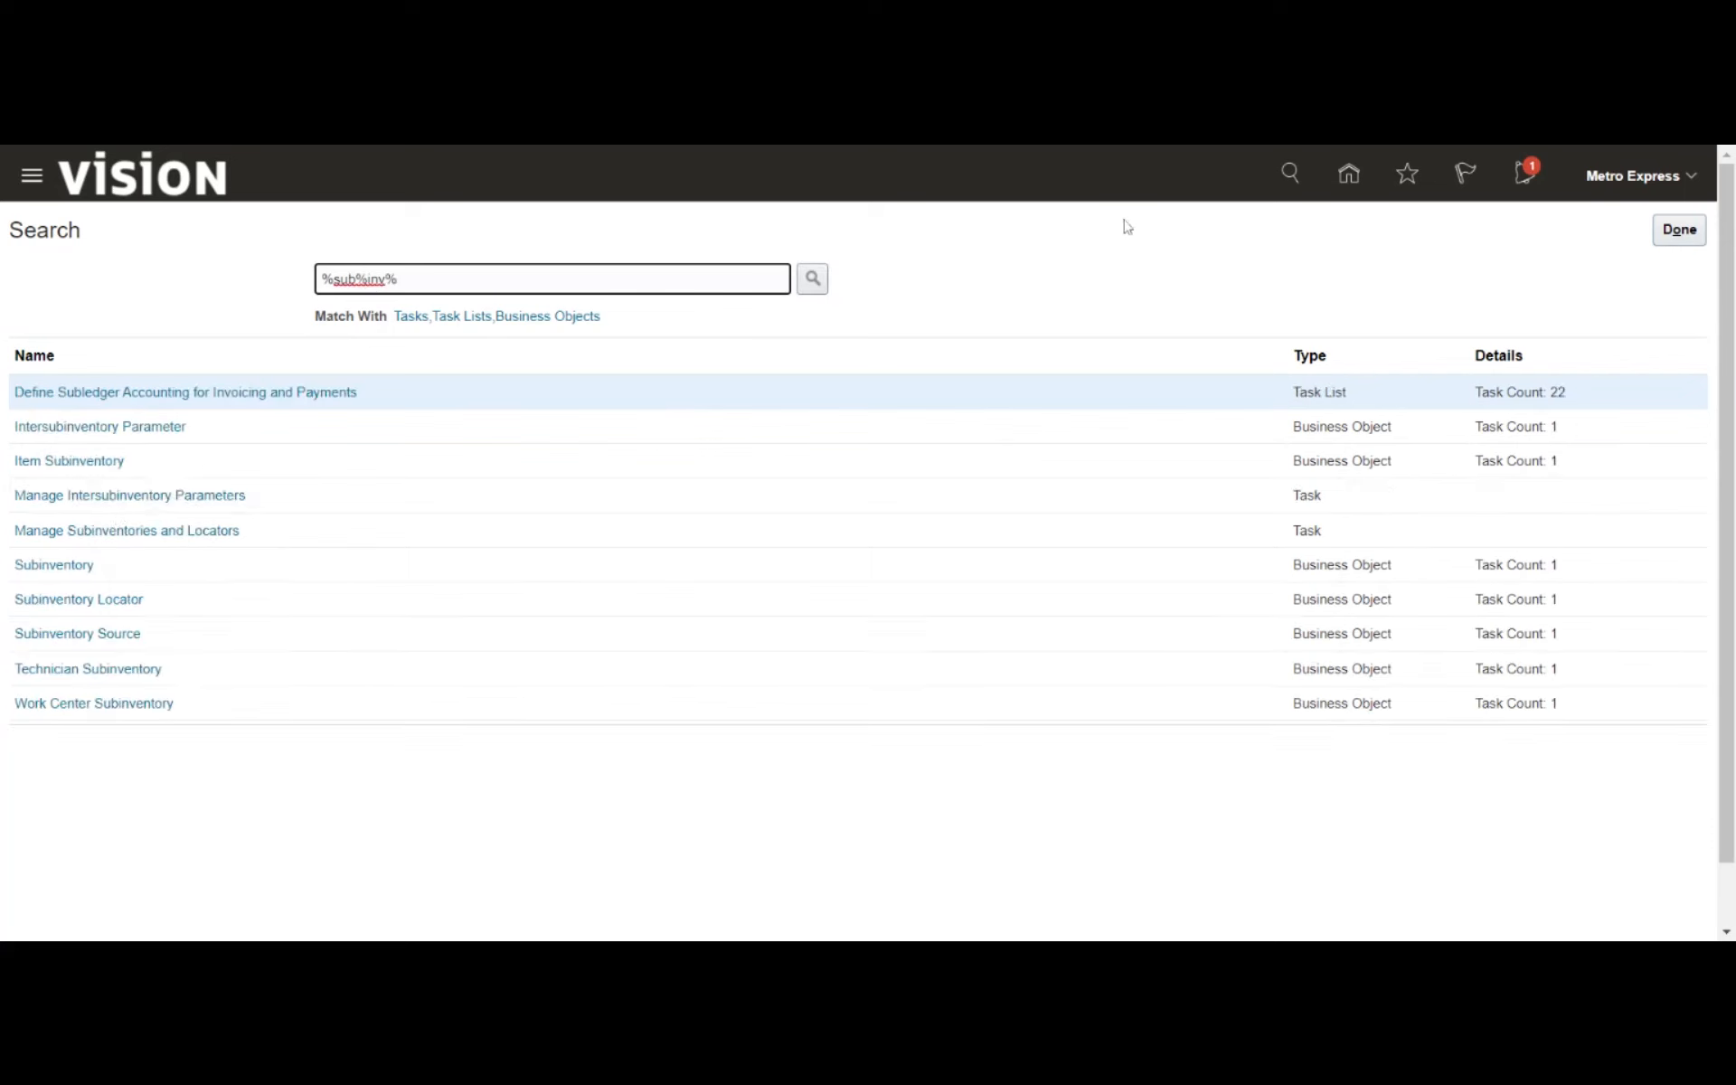
click(73, 461)
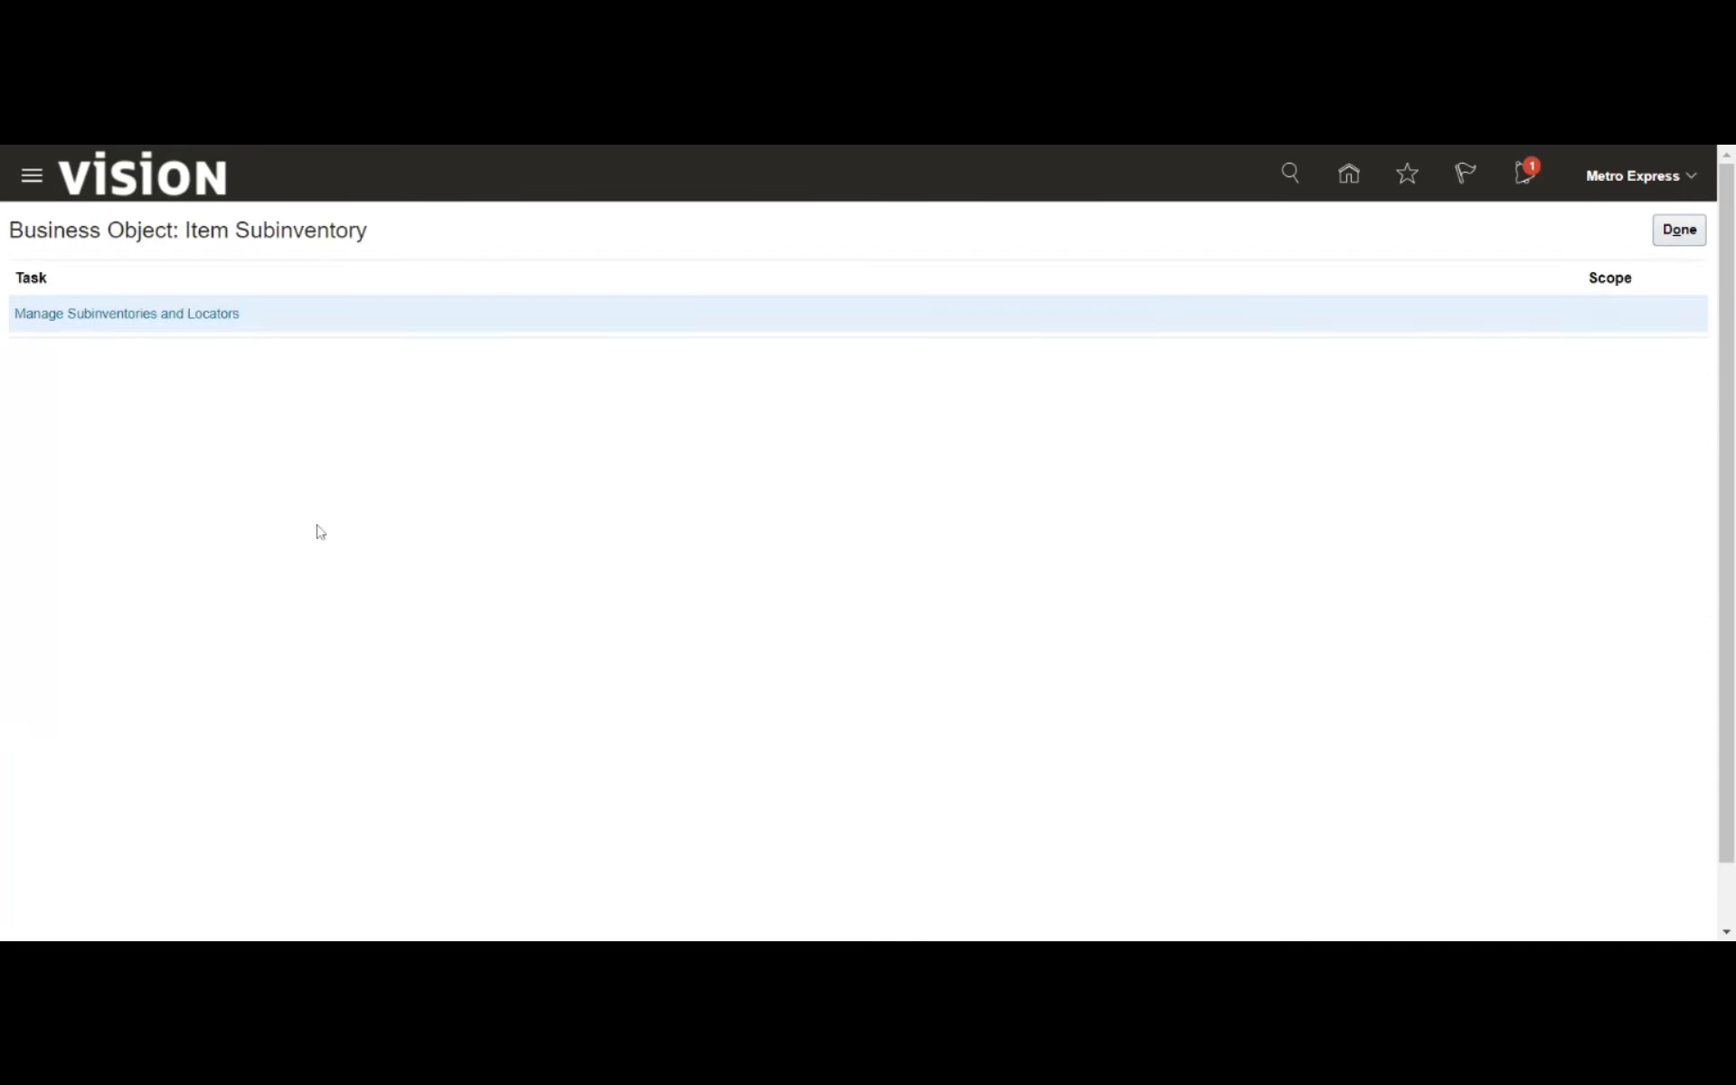
click(98, 316)
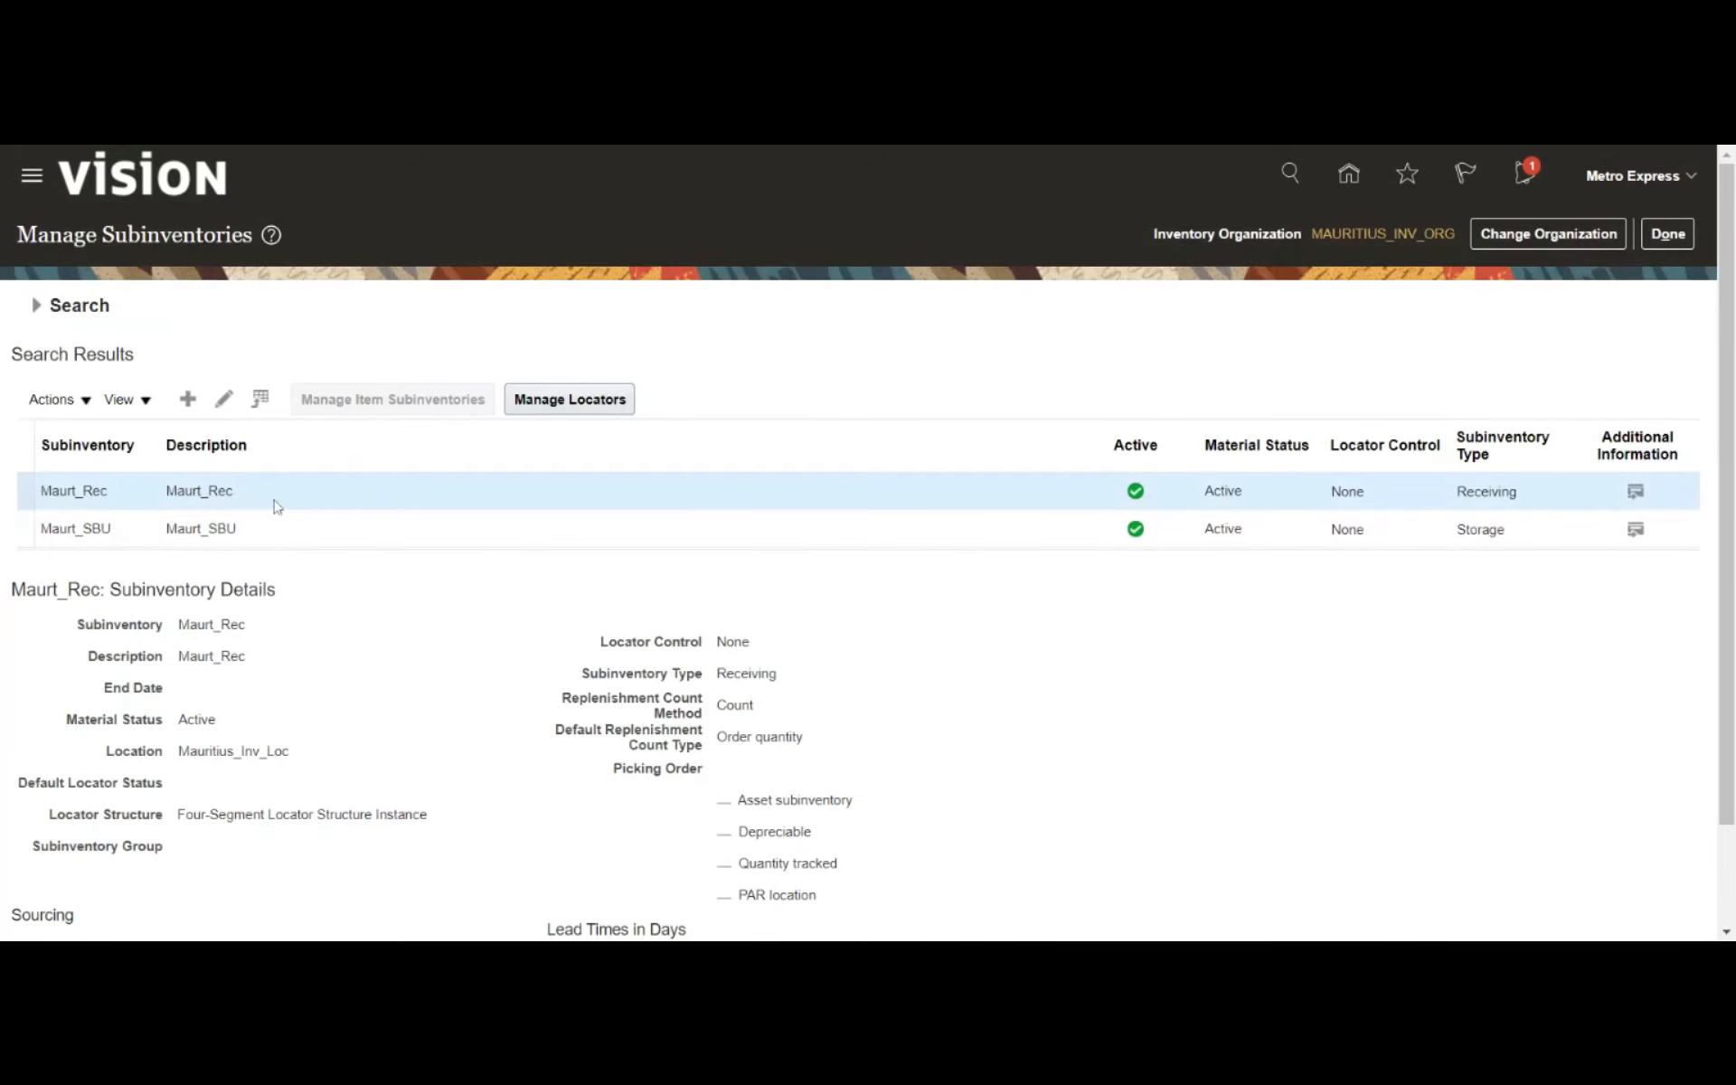
- Review the edit page of the Maurt_Rec subinventory, save and close it, and return to the setup search
click(224, 400)
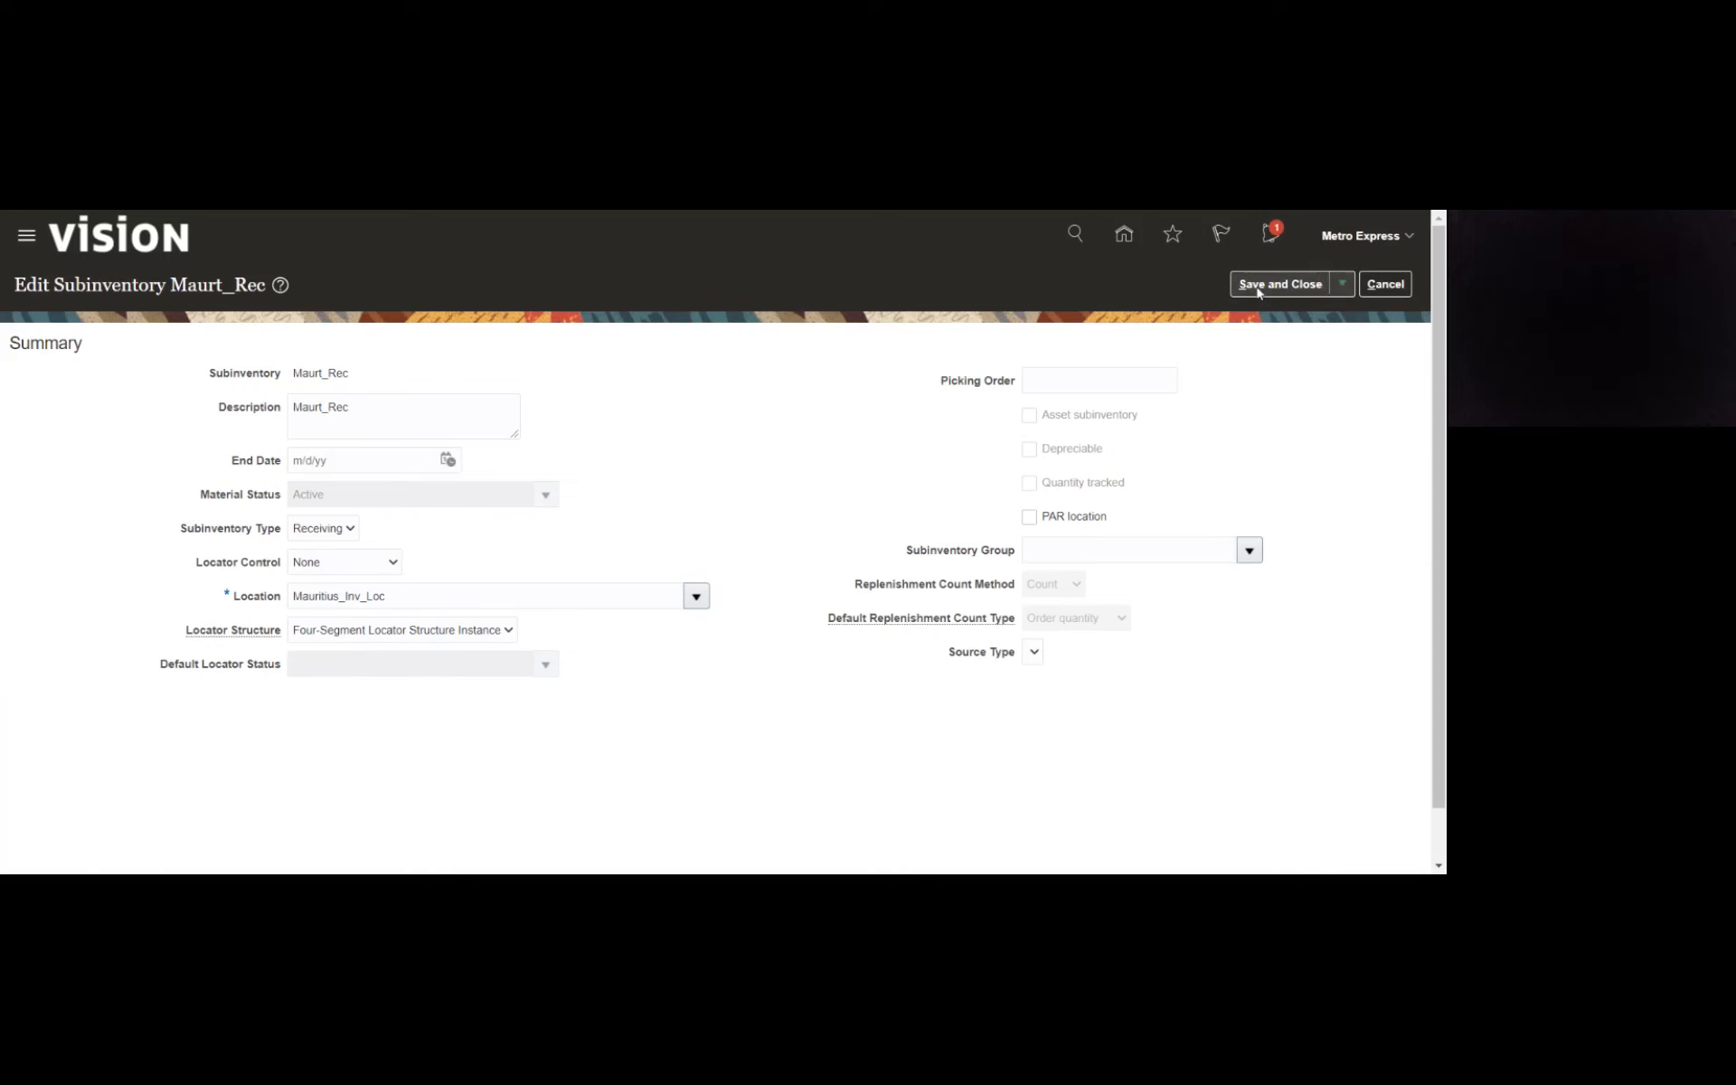
click(1257, 286)
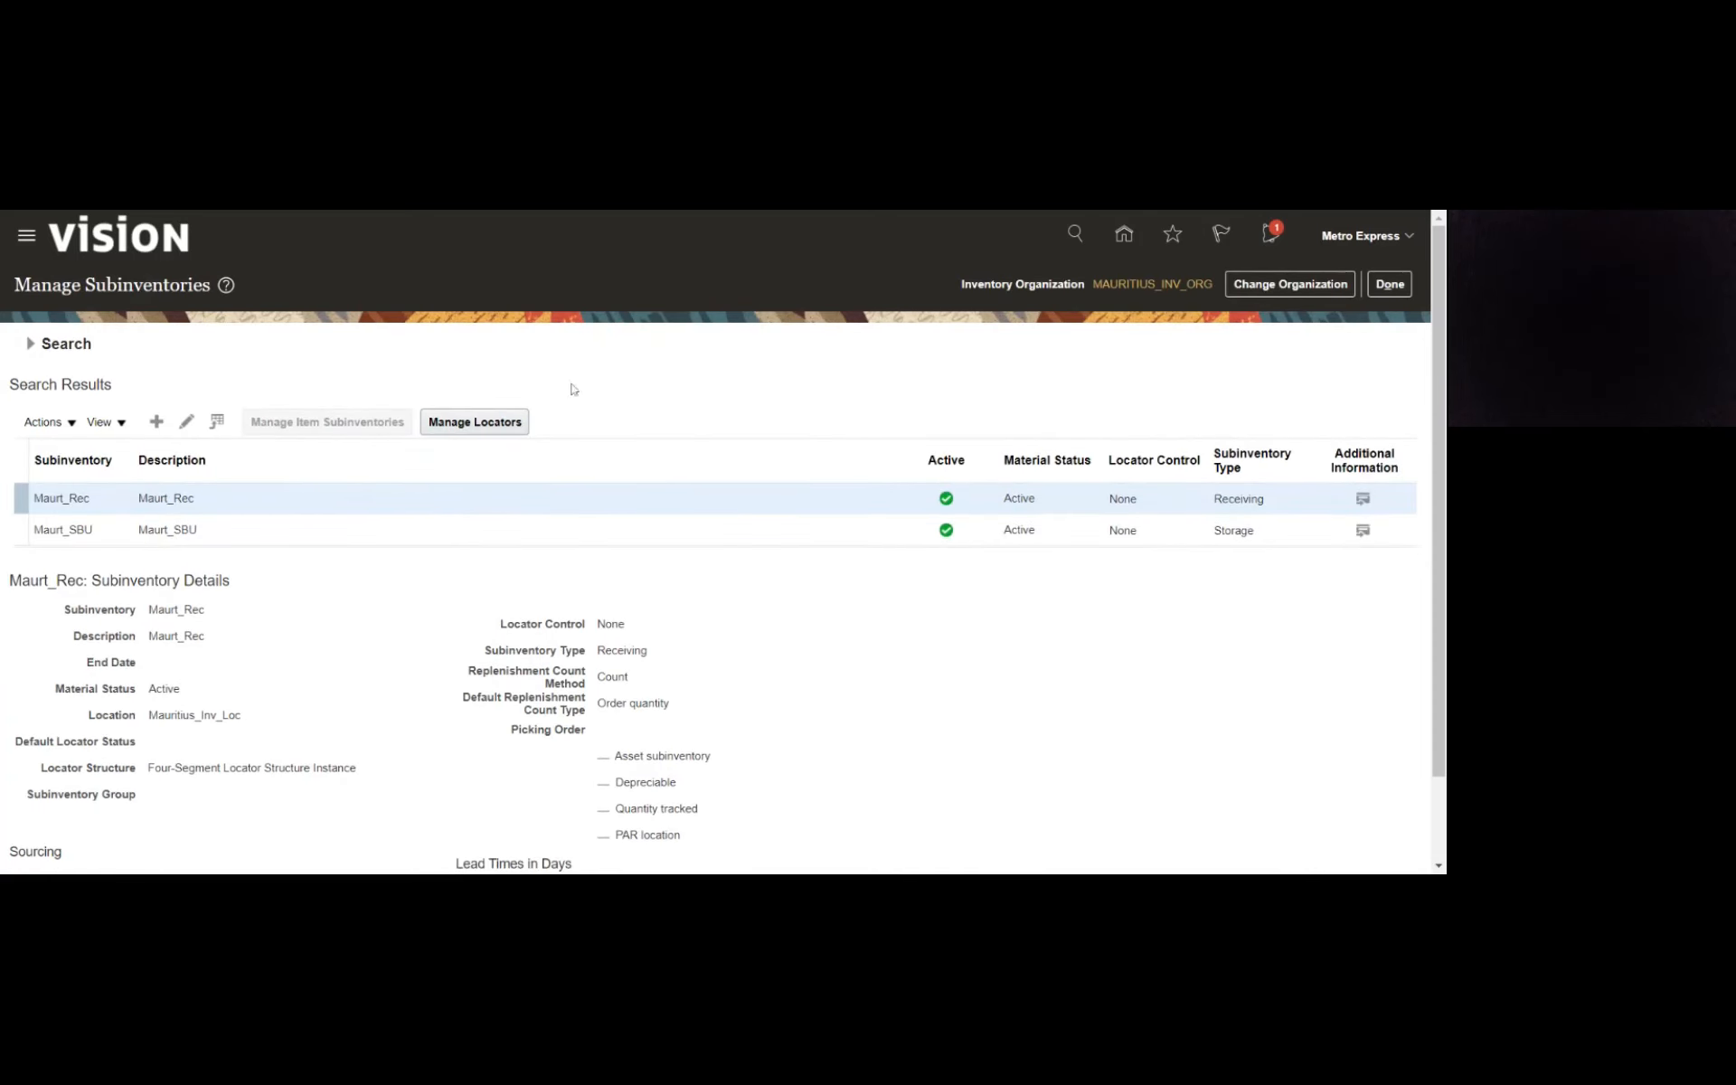
click(1380, 294)
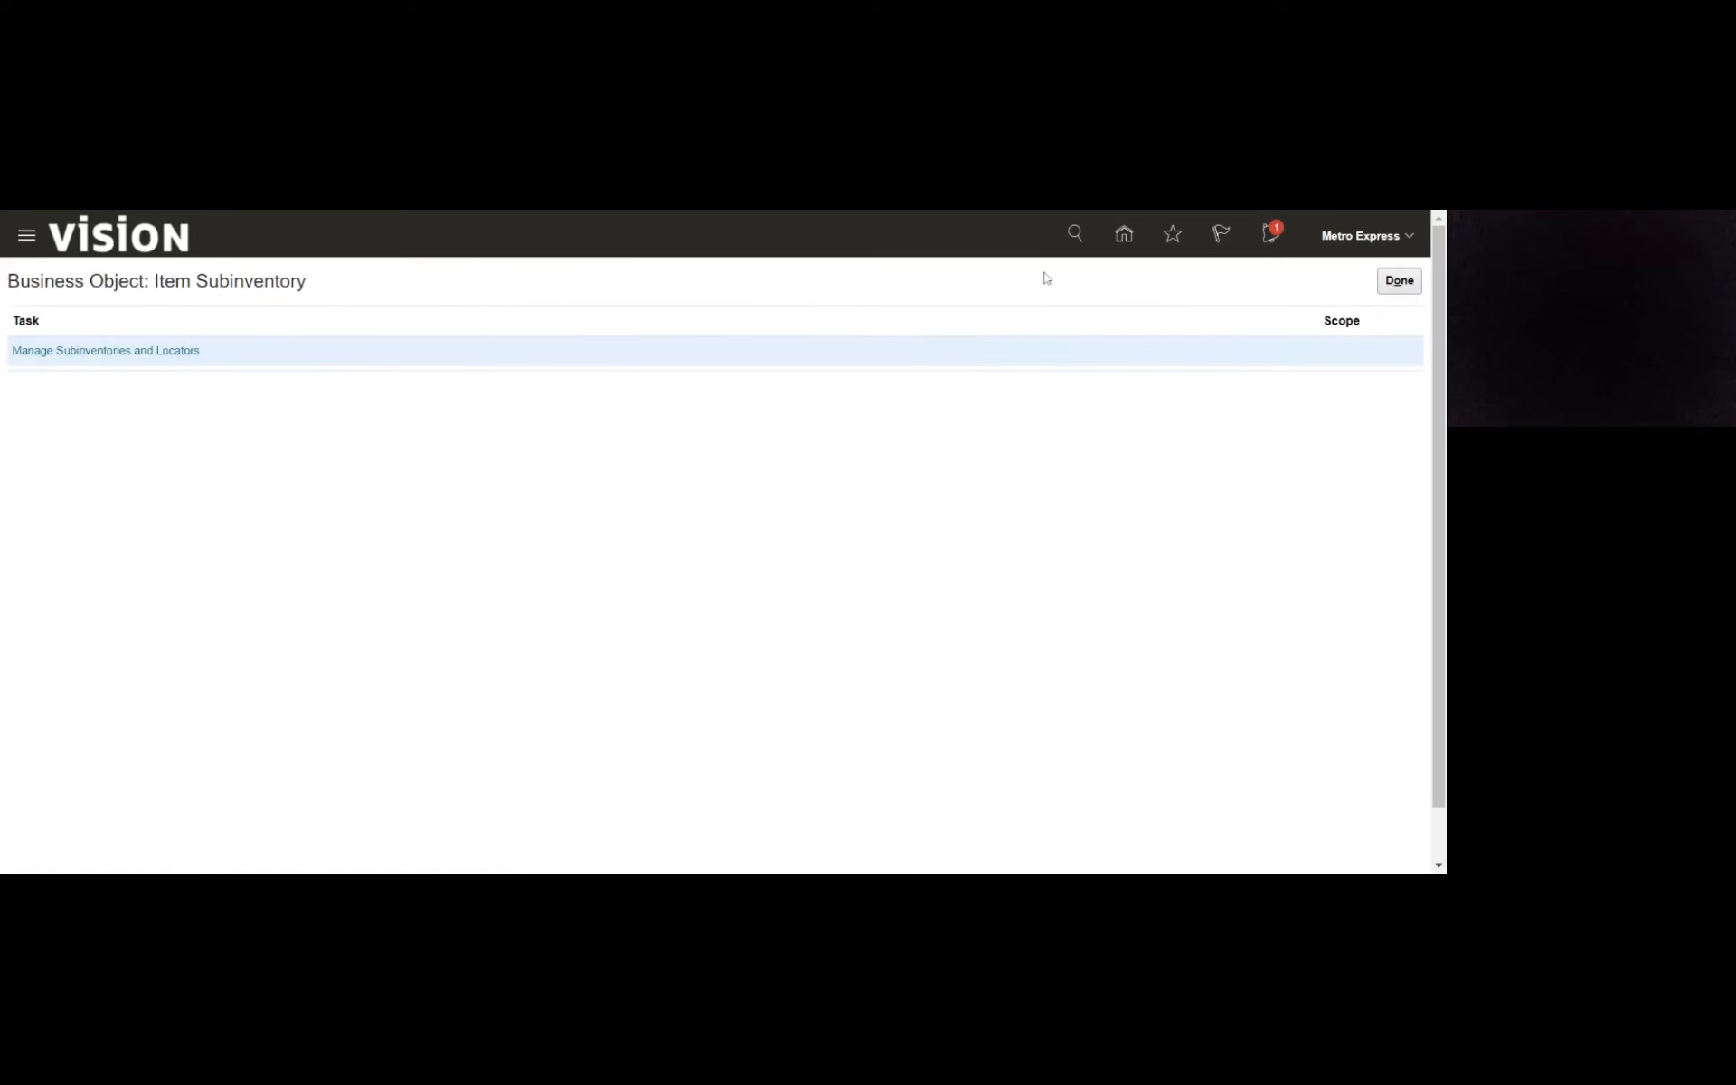
click(1397, 280)
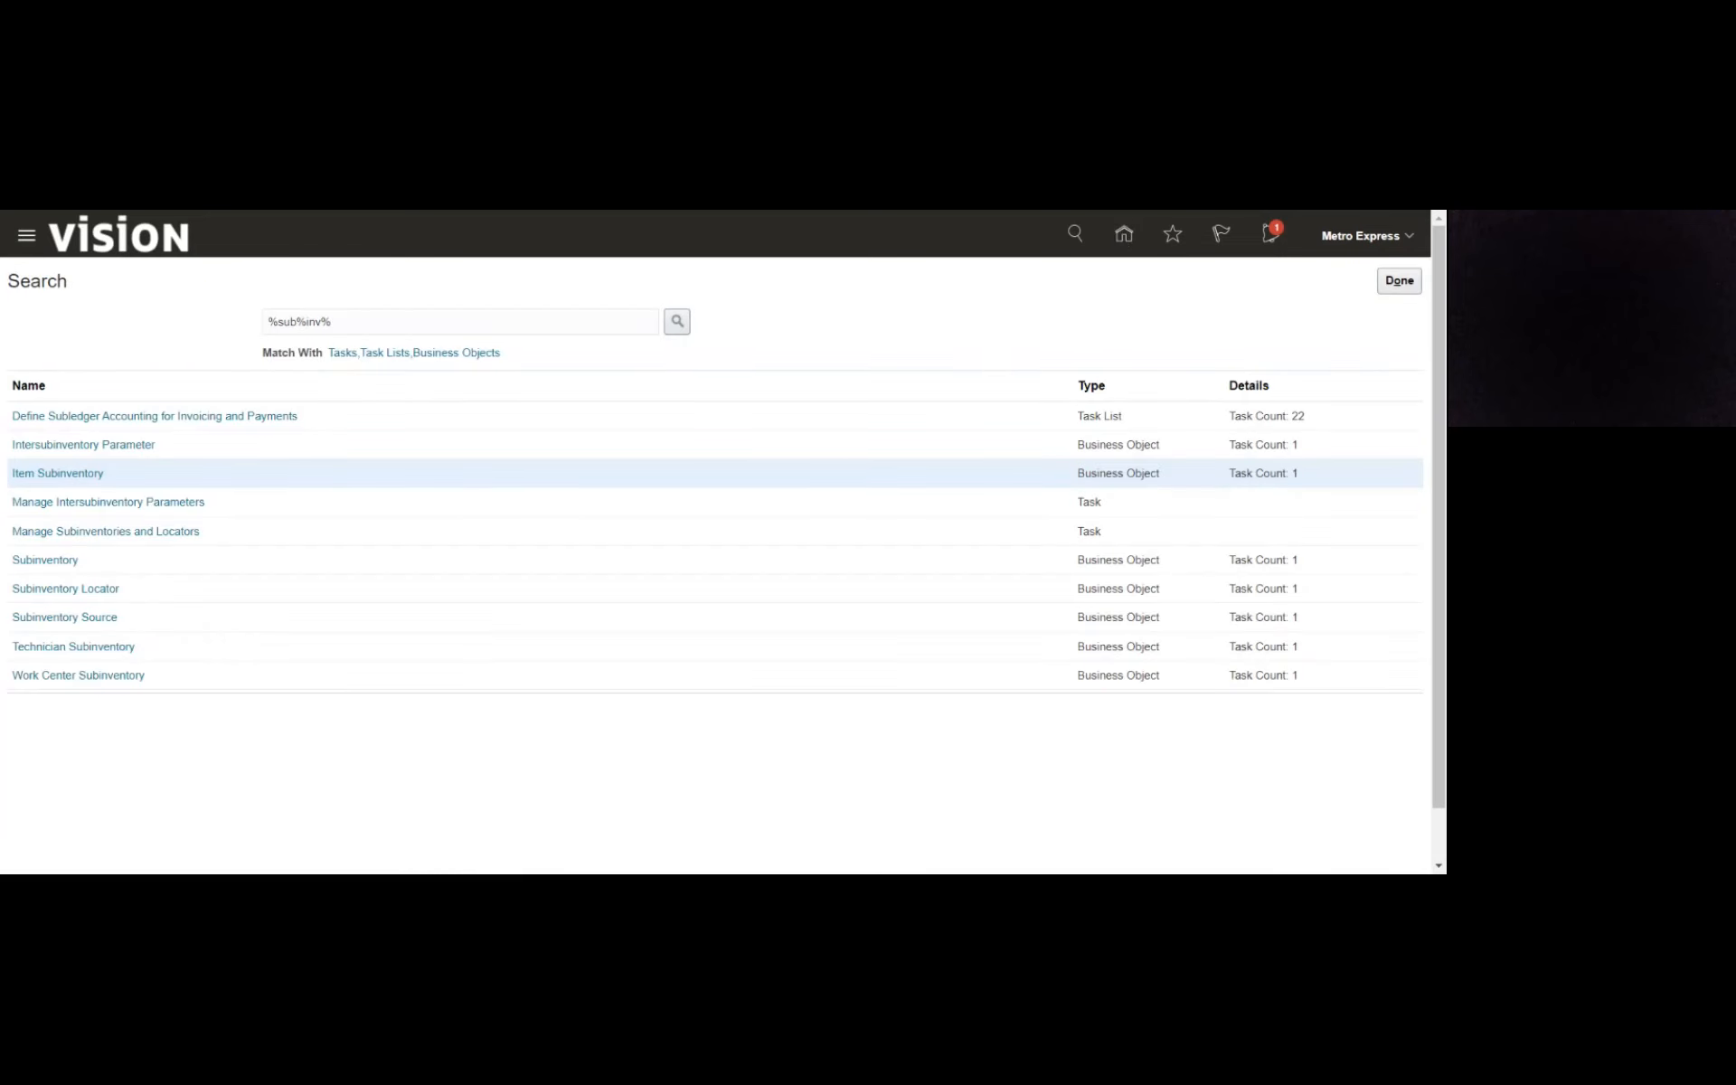
- Search for %item%class% and open the Manage Item Classes task of the Item Class business object
drag(333, 322, 277, 322)
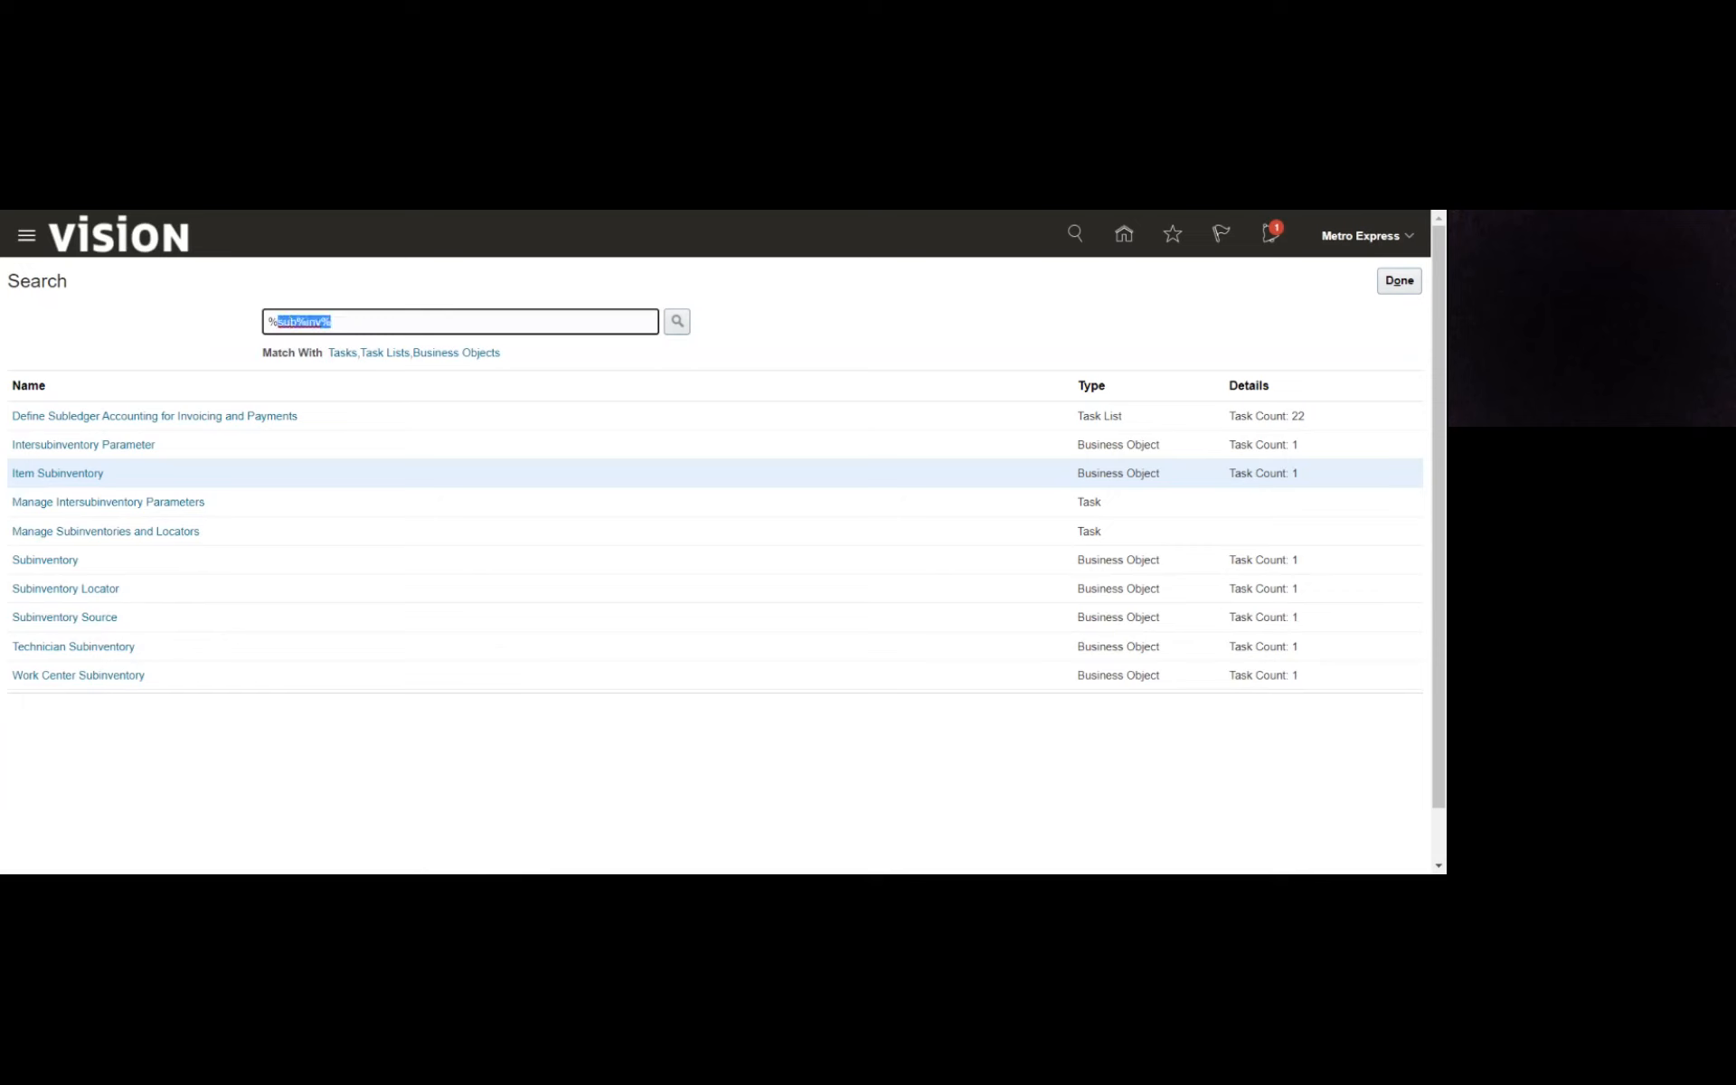
text(item%class%)
key(Return)
click(41, 417)
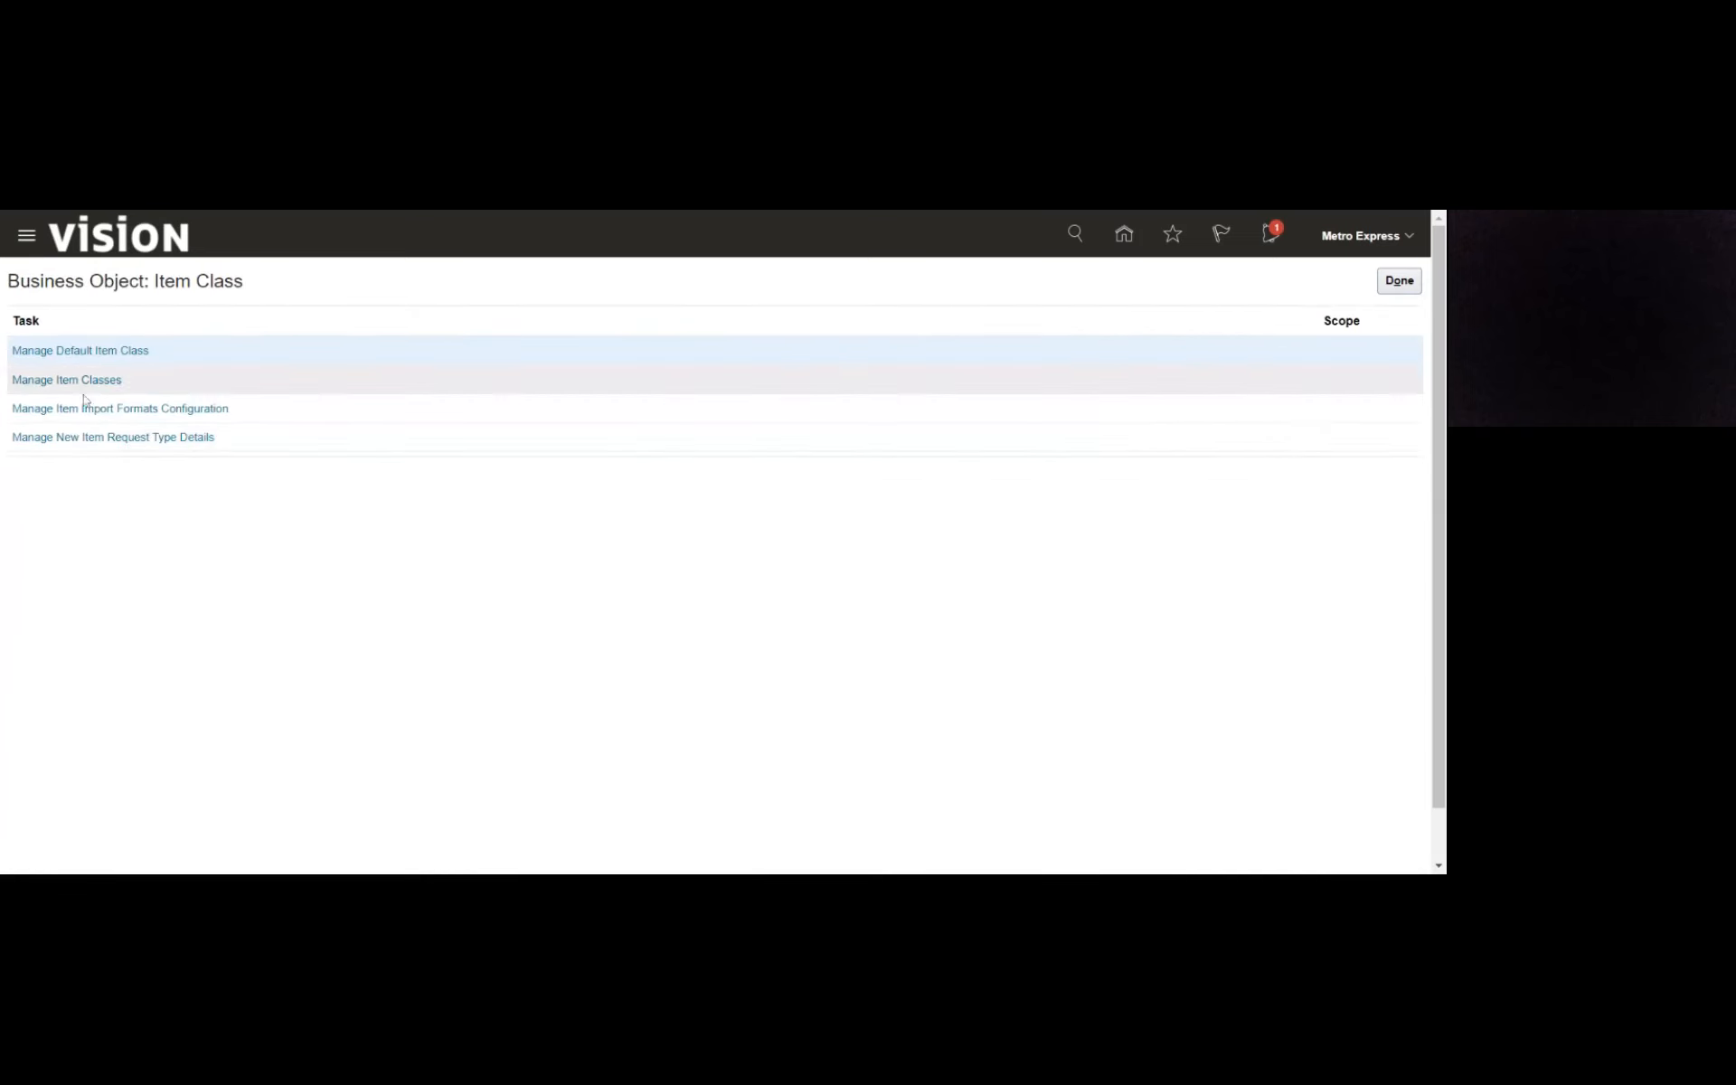
click(83, 387)
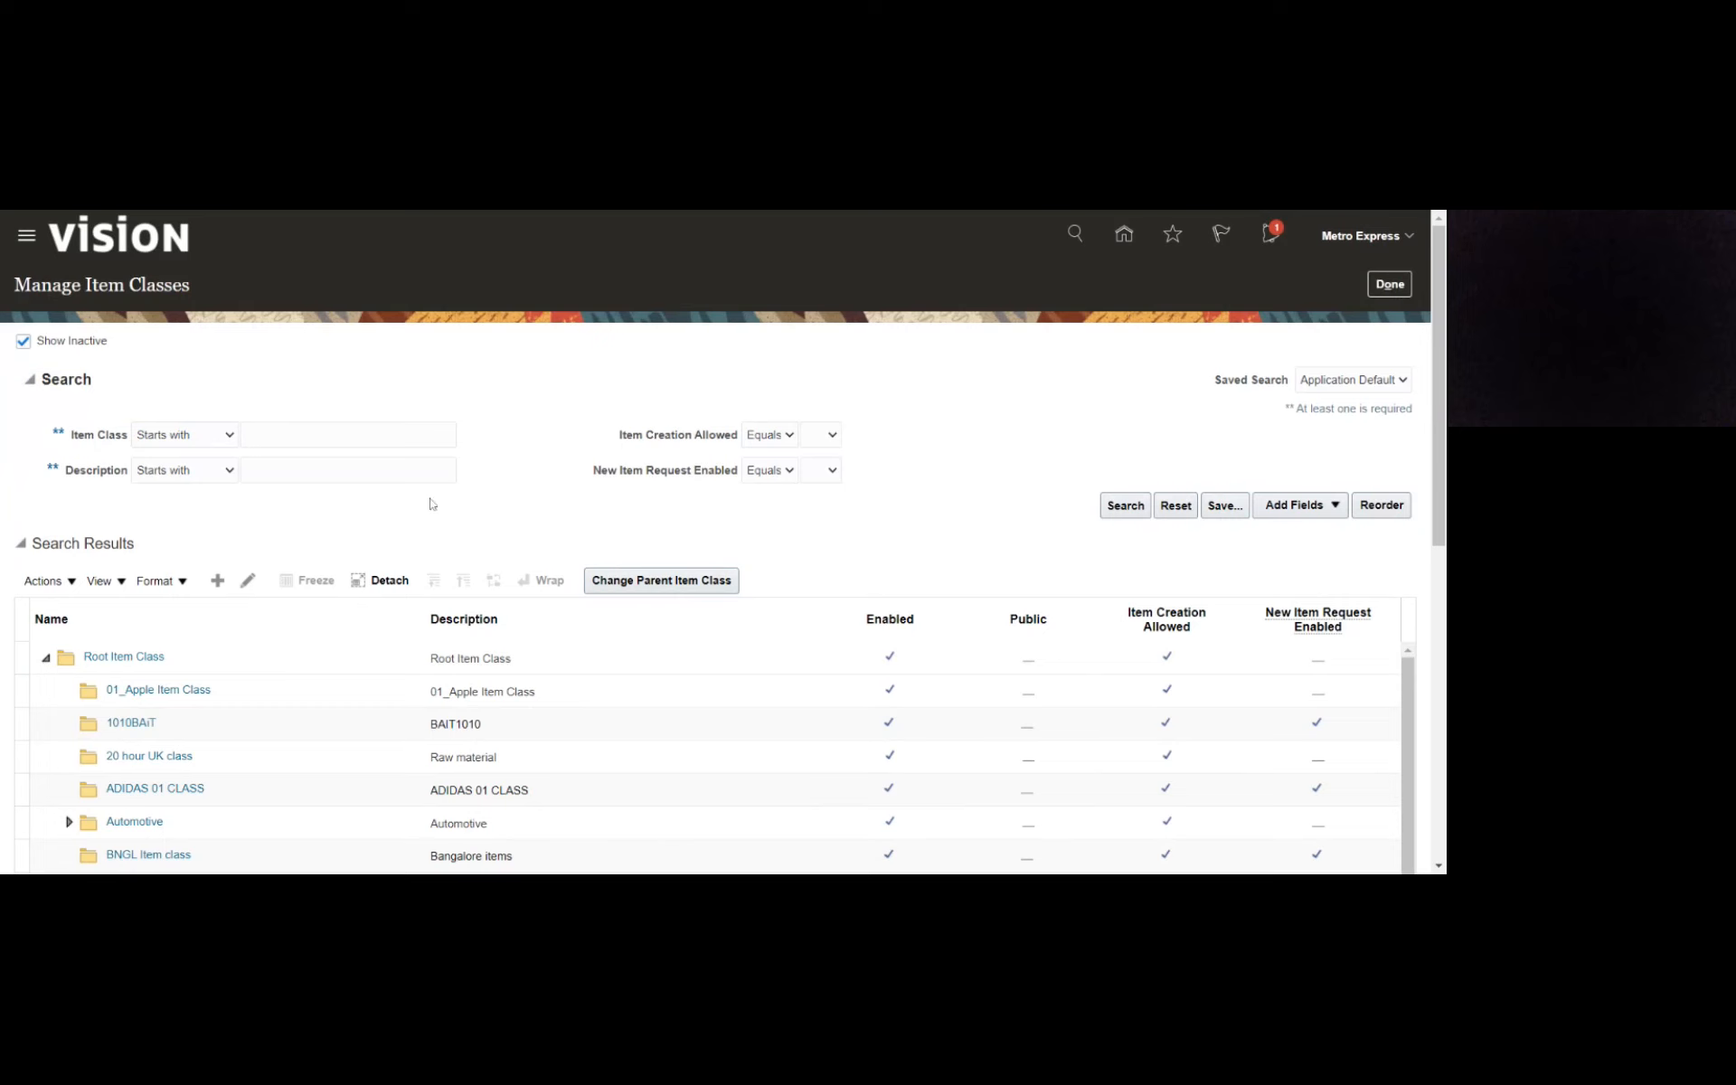
- Start a new item class under Root Item Class and name it Mauritius_Item class
click(205, 662)
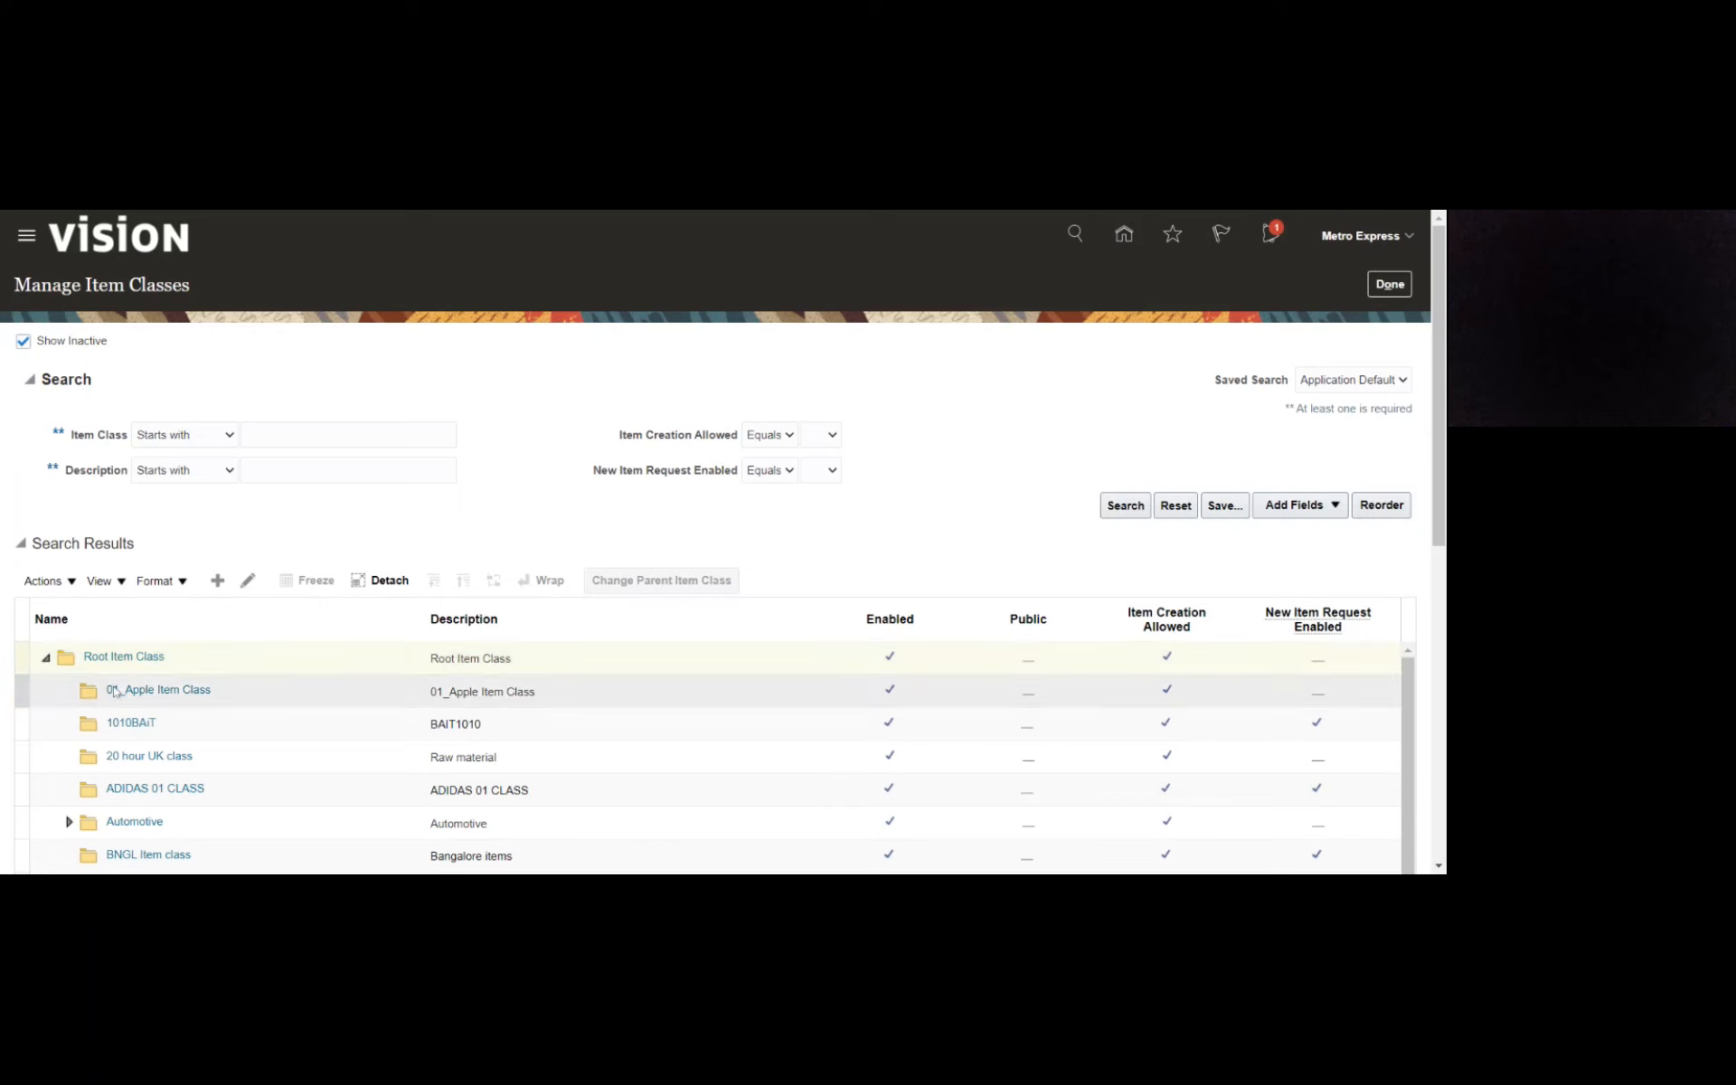
click(217, 580)
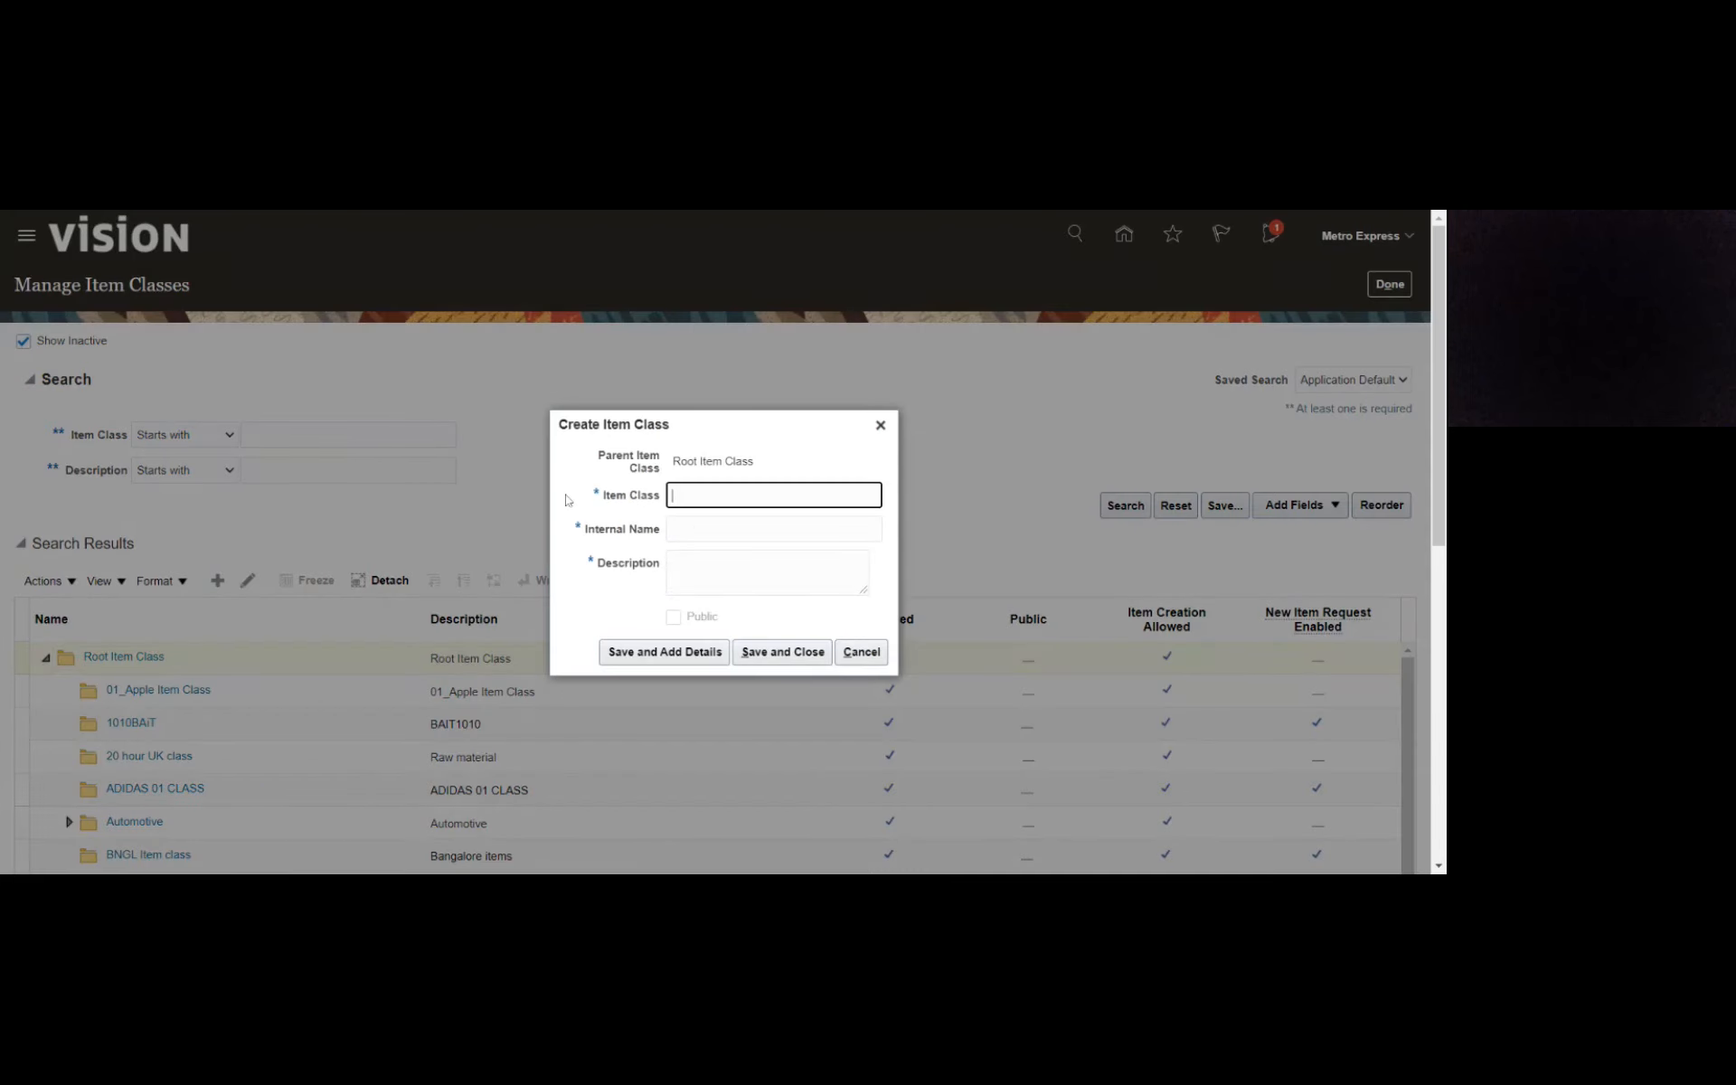
drag(673, 461, 773, 471)
click(706, 487)
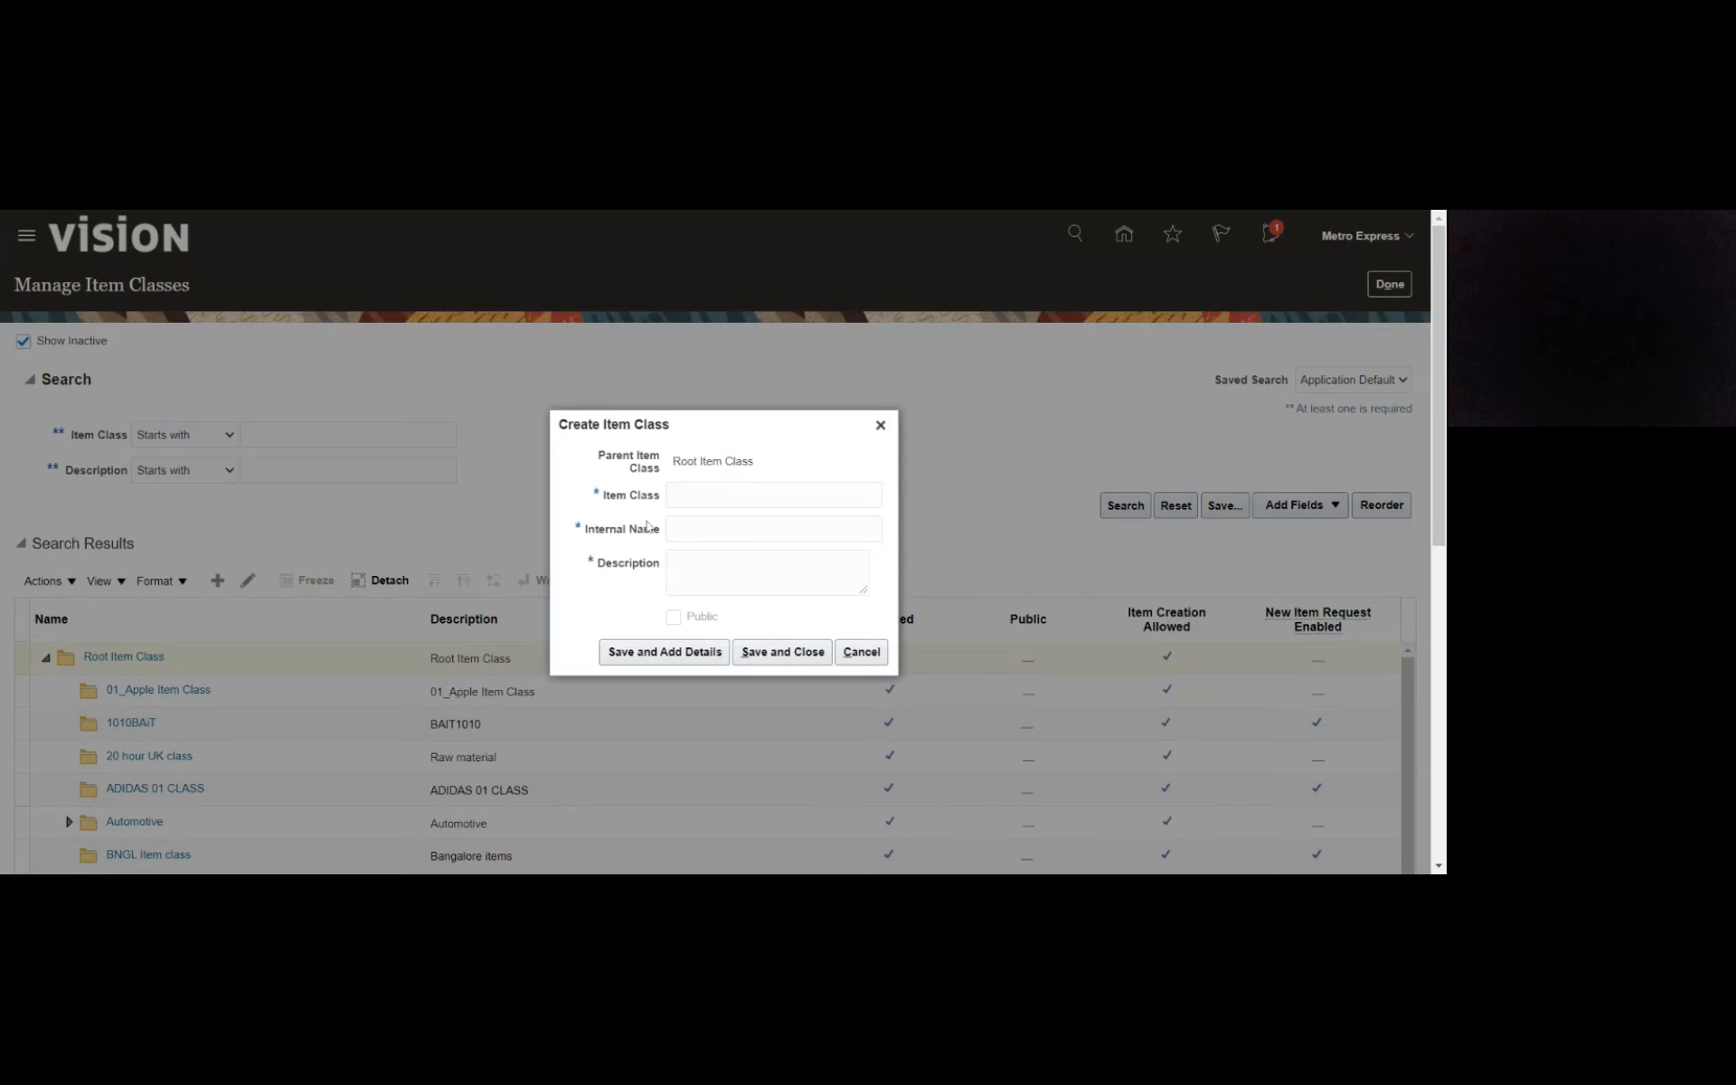
click(699, 497)
text(Met)
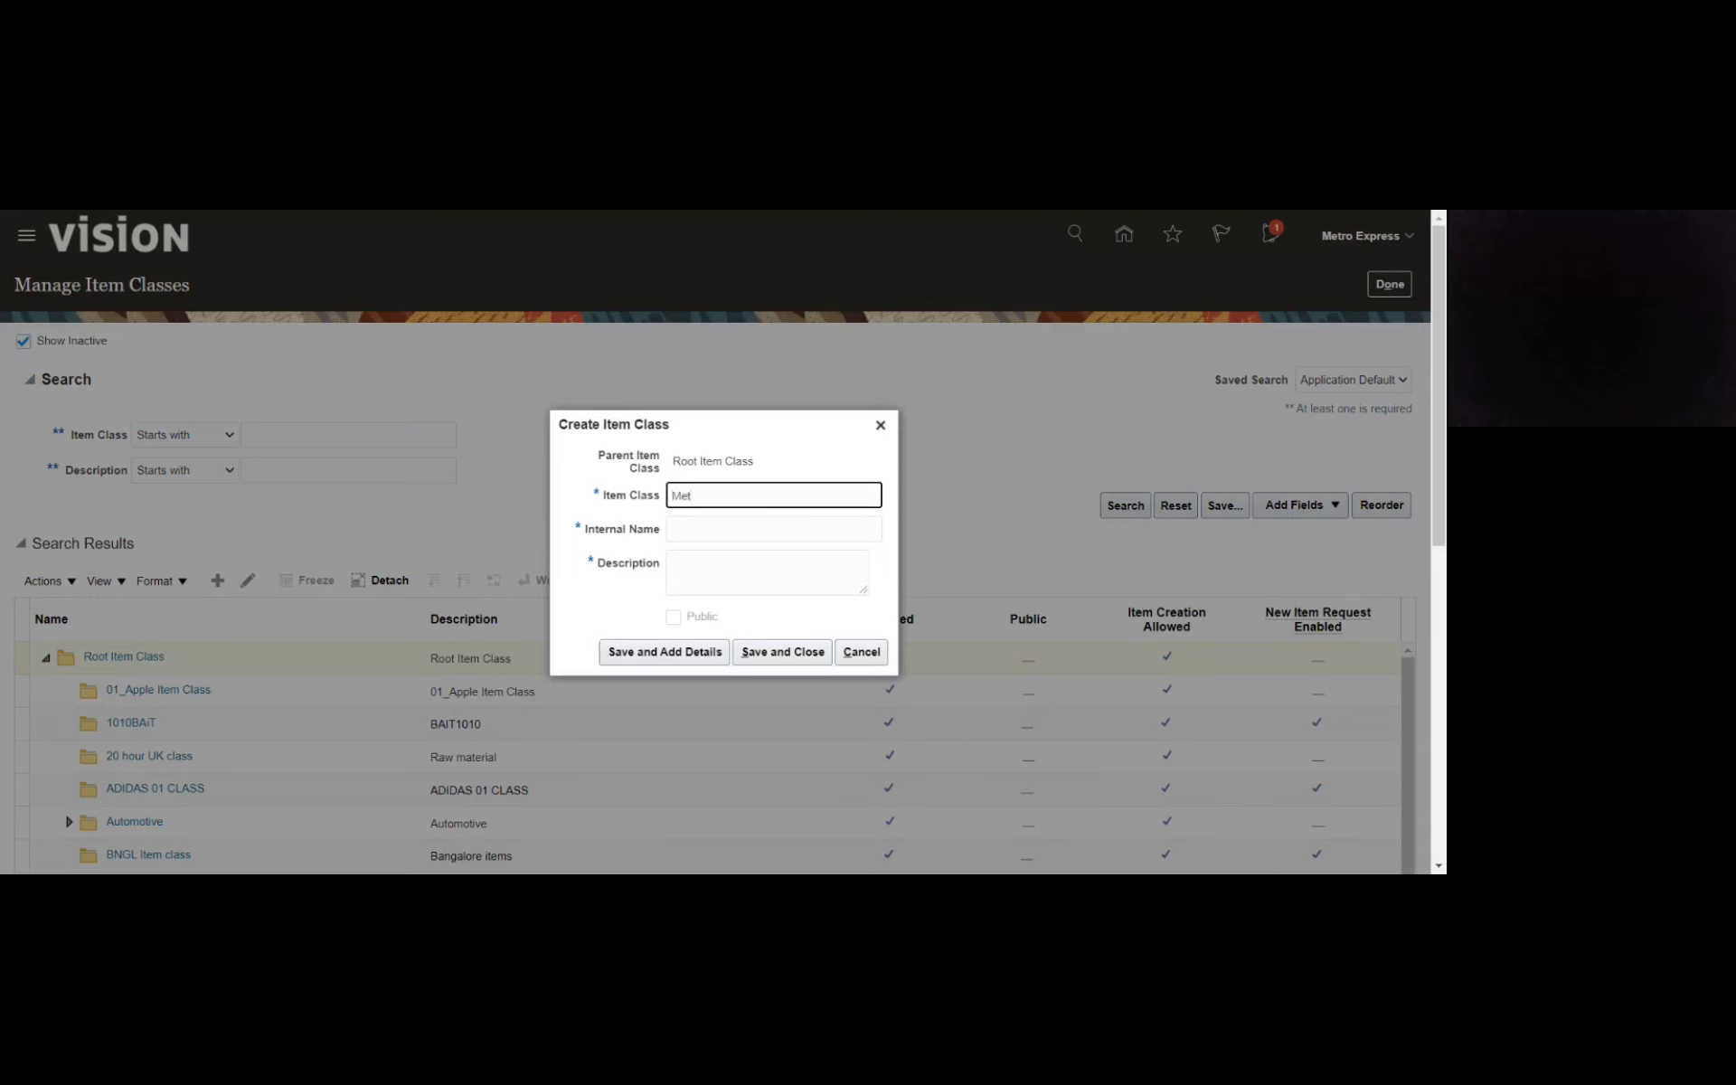
text(auritius_Item class)
- Give the item class the internal name Mauritius_Item_class and the description Mauritius_Item class, and save it to add details
key(ctrl+a)
key(ctrl+c)
key(Tab)
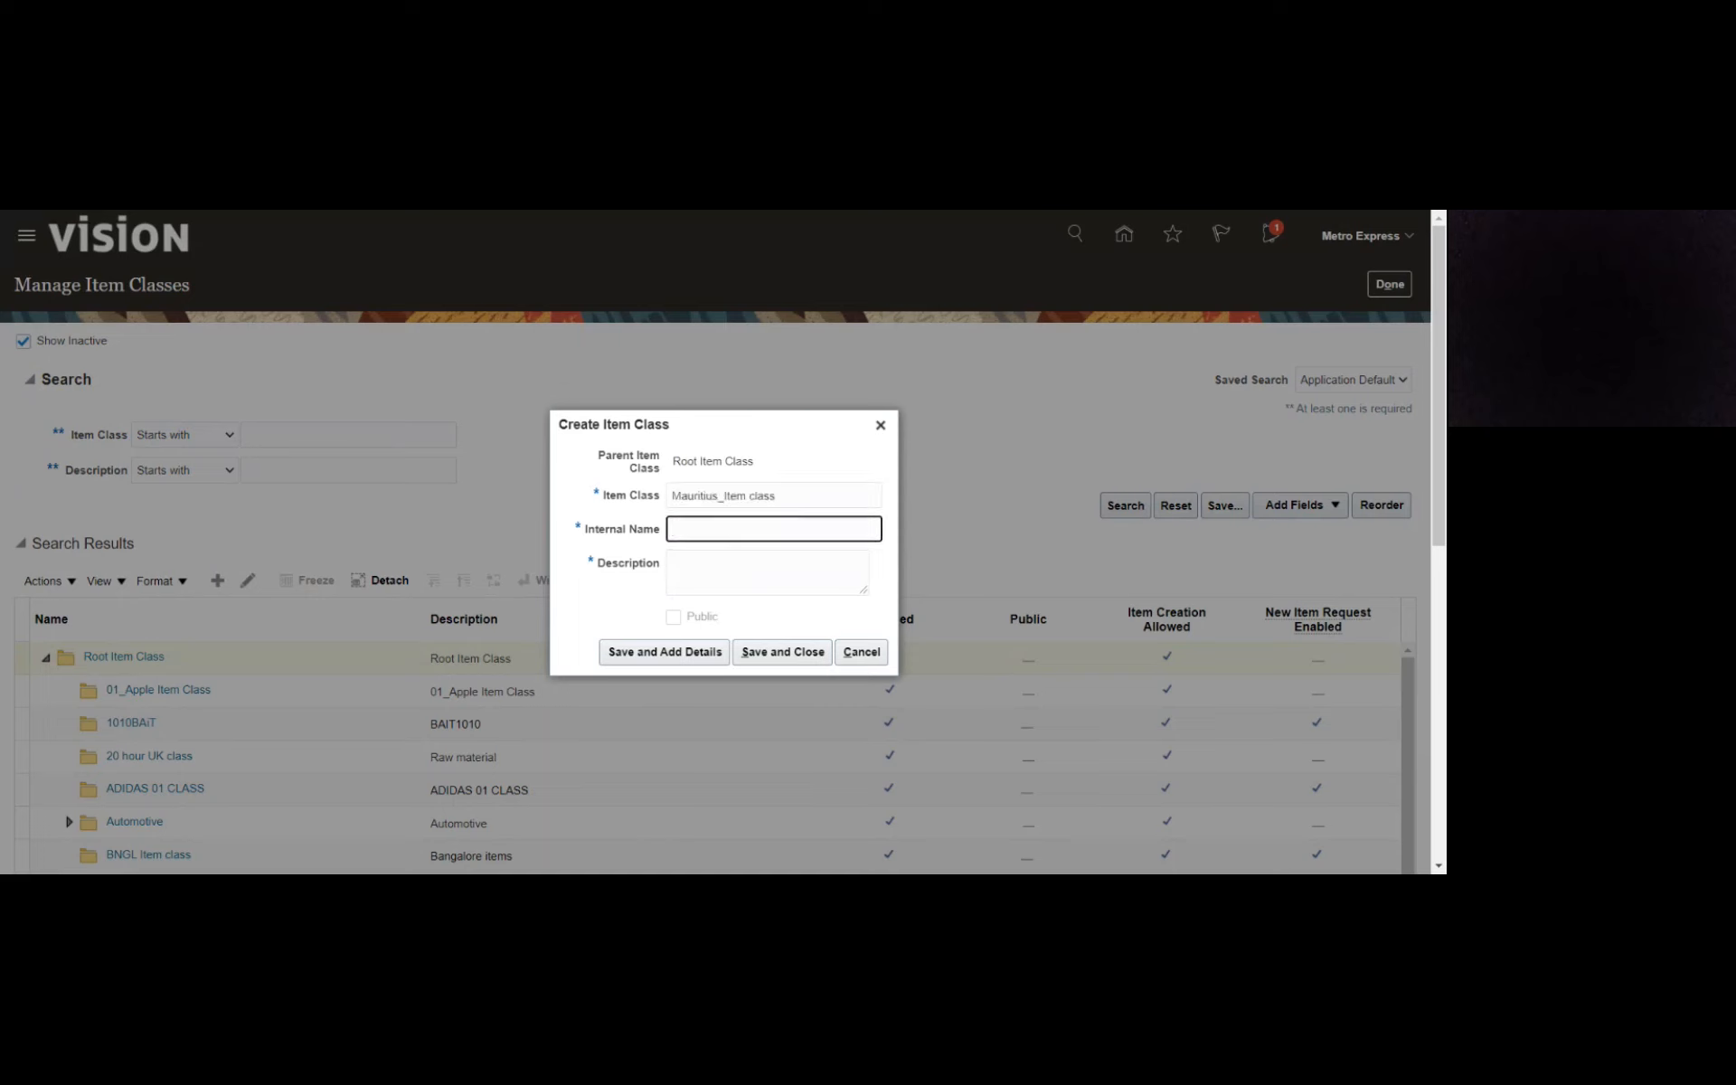
key(Tab)
key(ctrl+v)
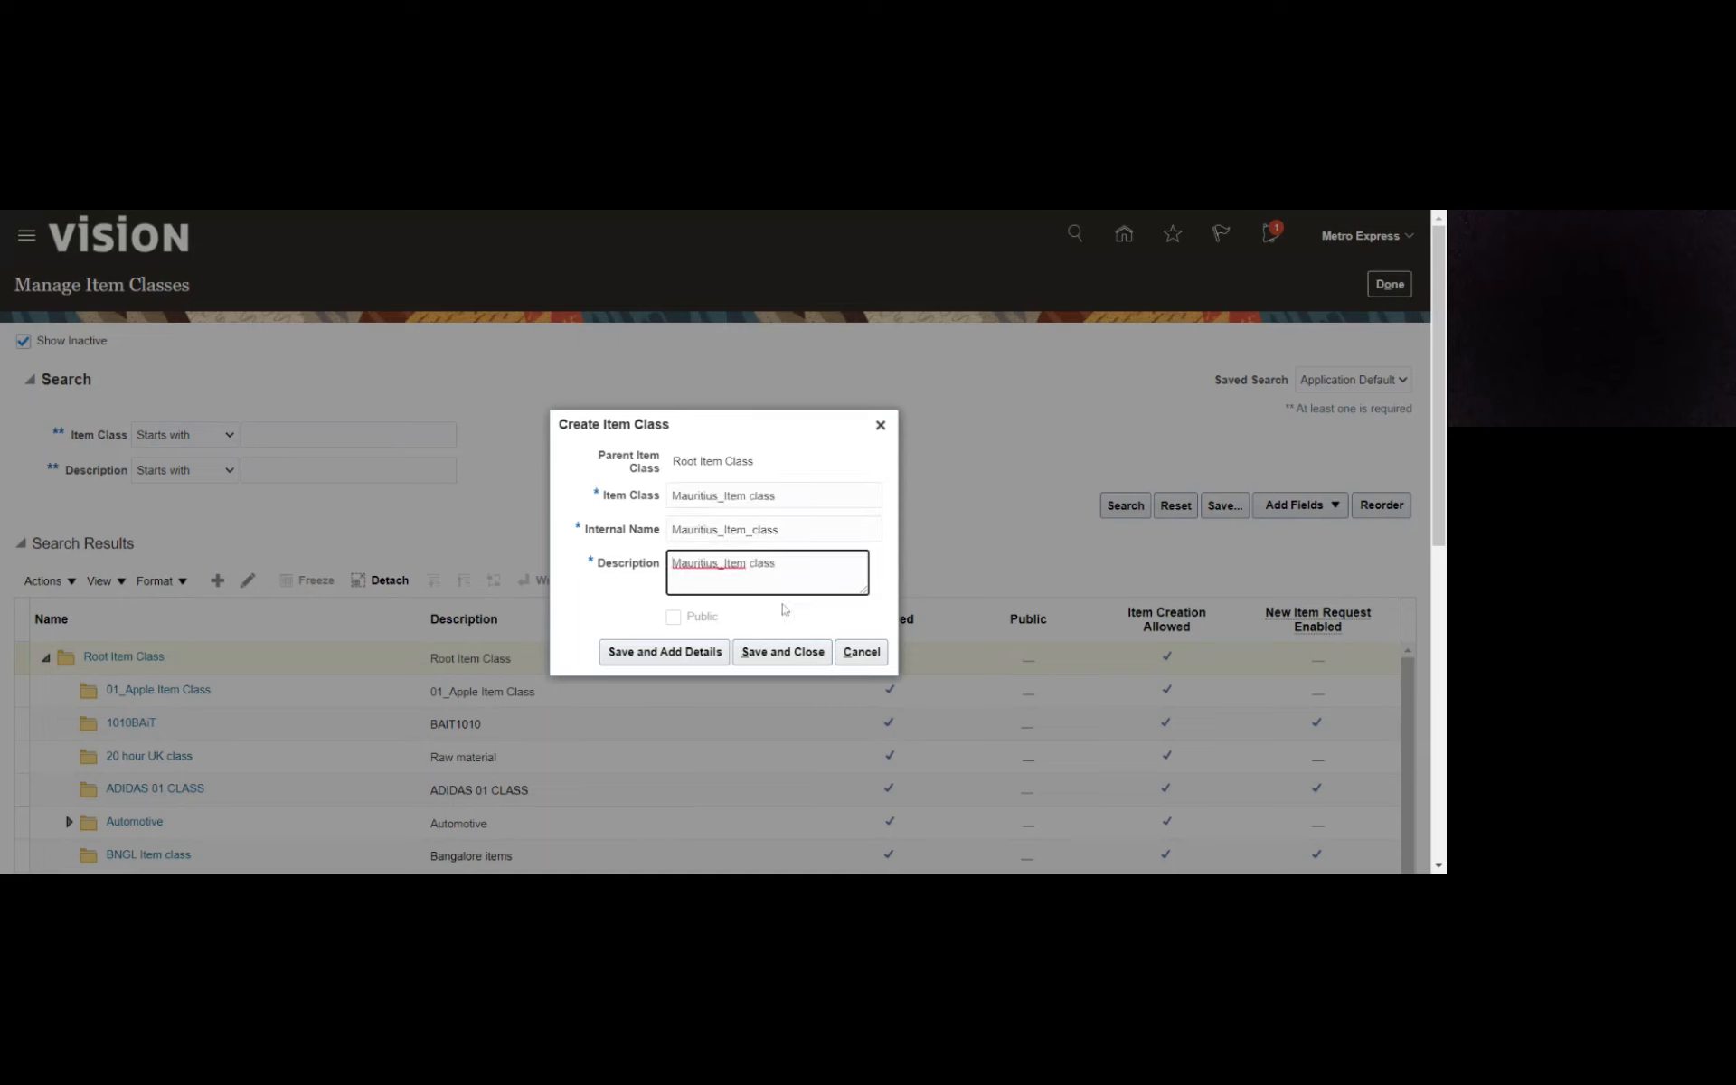
click(655, 655)
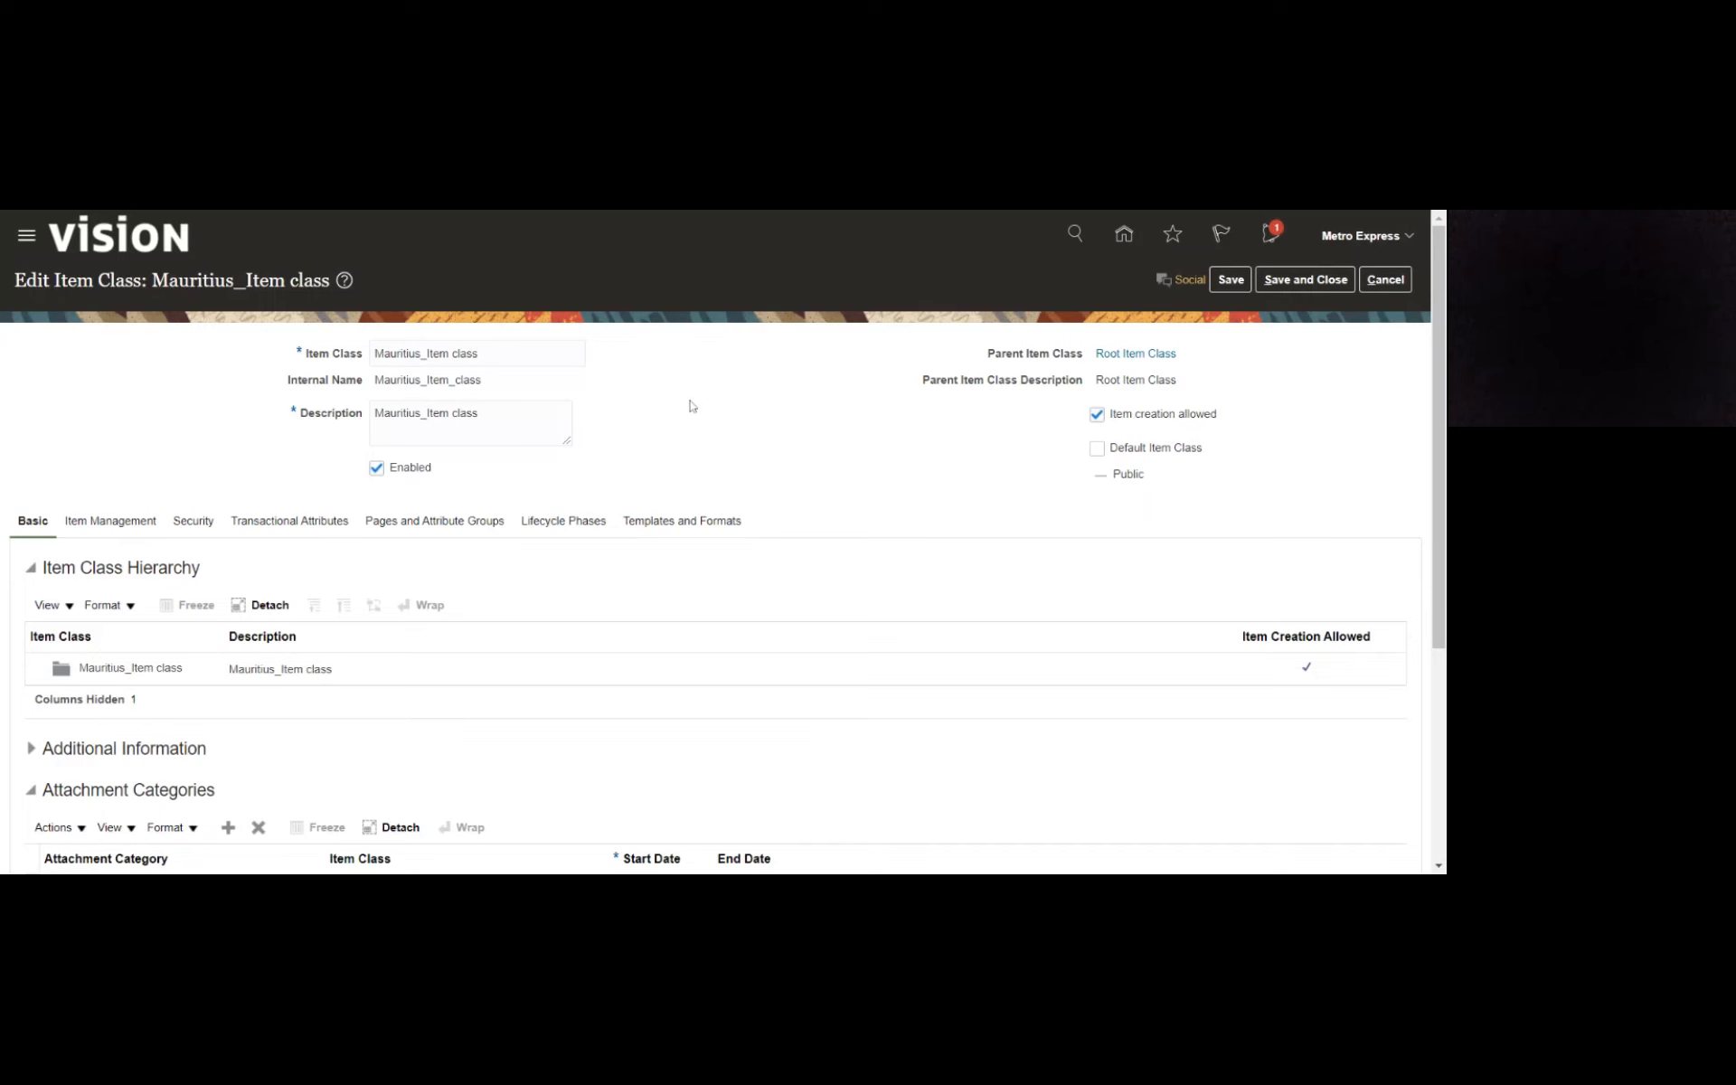
- Look through the new item class's basic, item management and security settings
scroll(691, 410, down, 1)
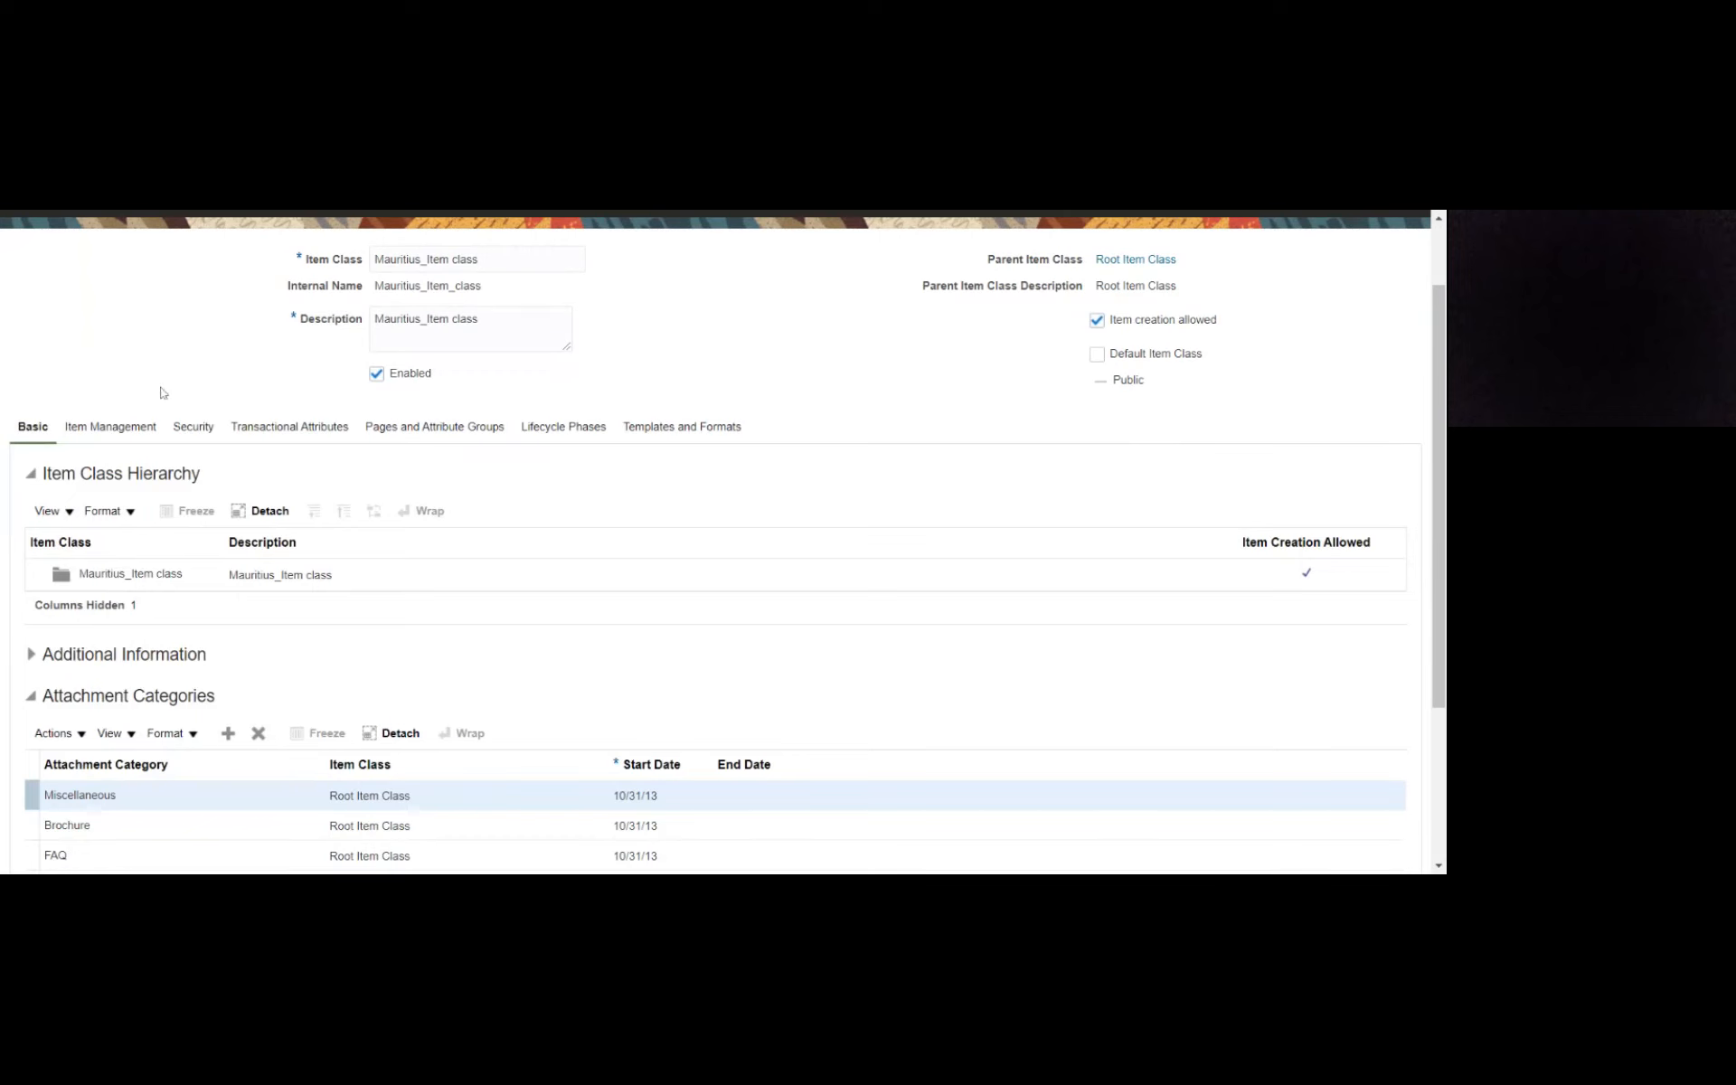
click(135, 427)
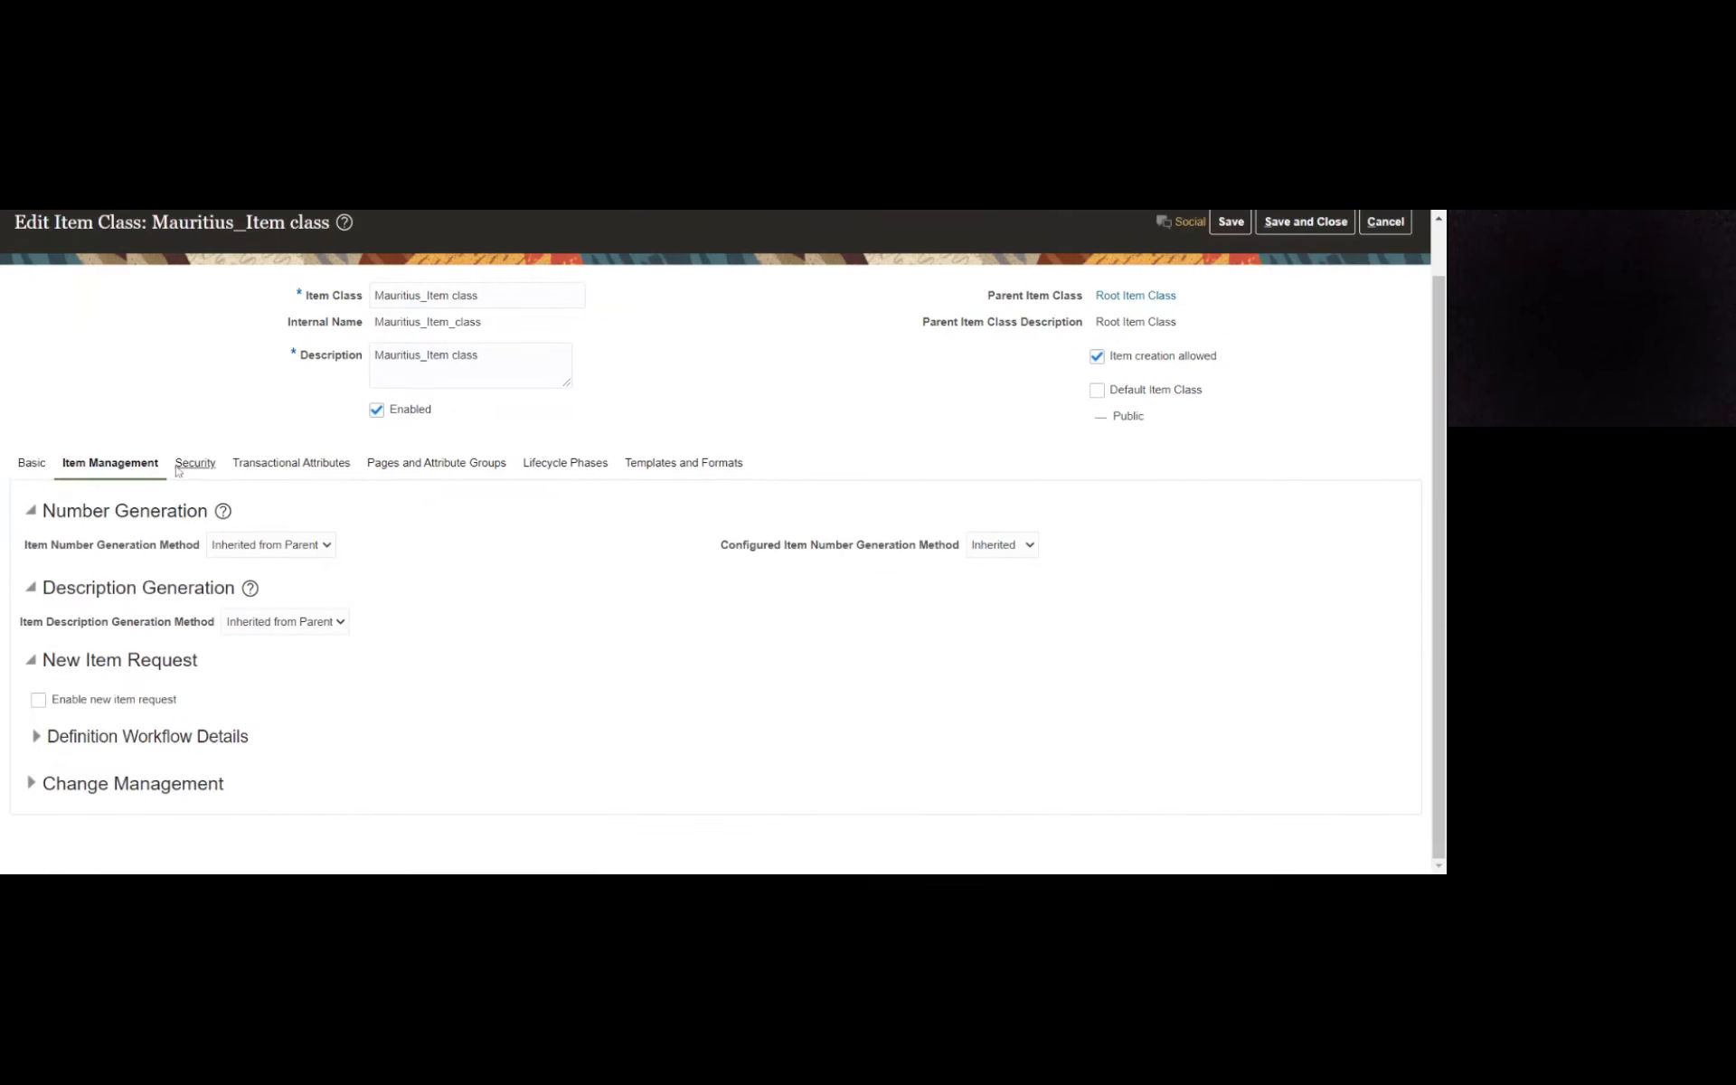
click(195, 465)
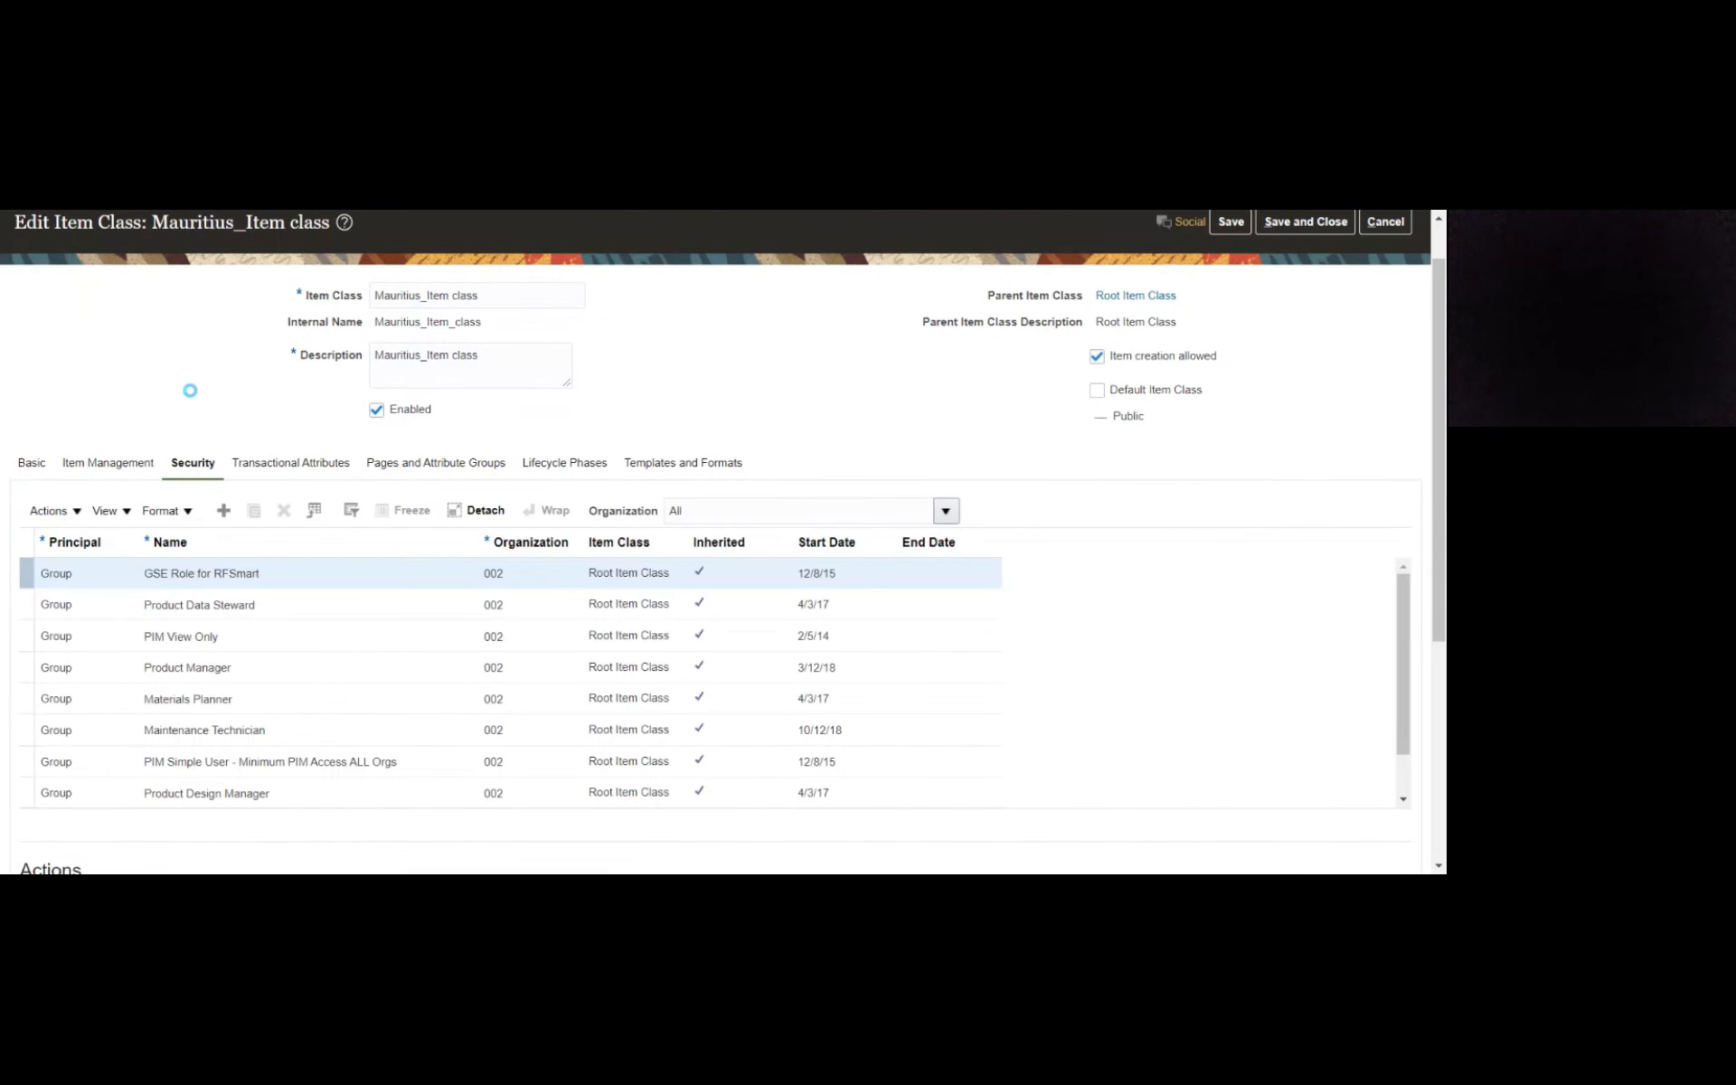
scroll(20, 433, down, 1)
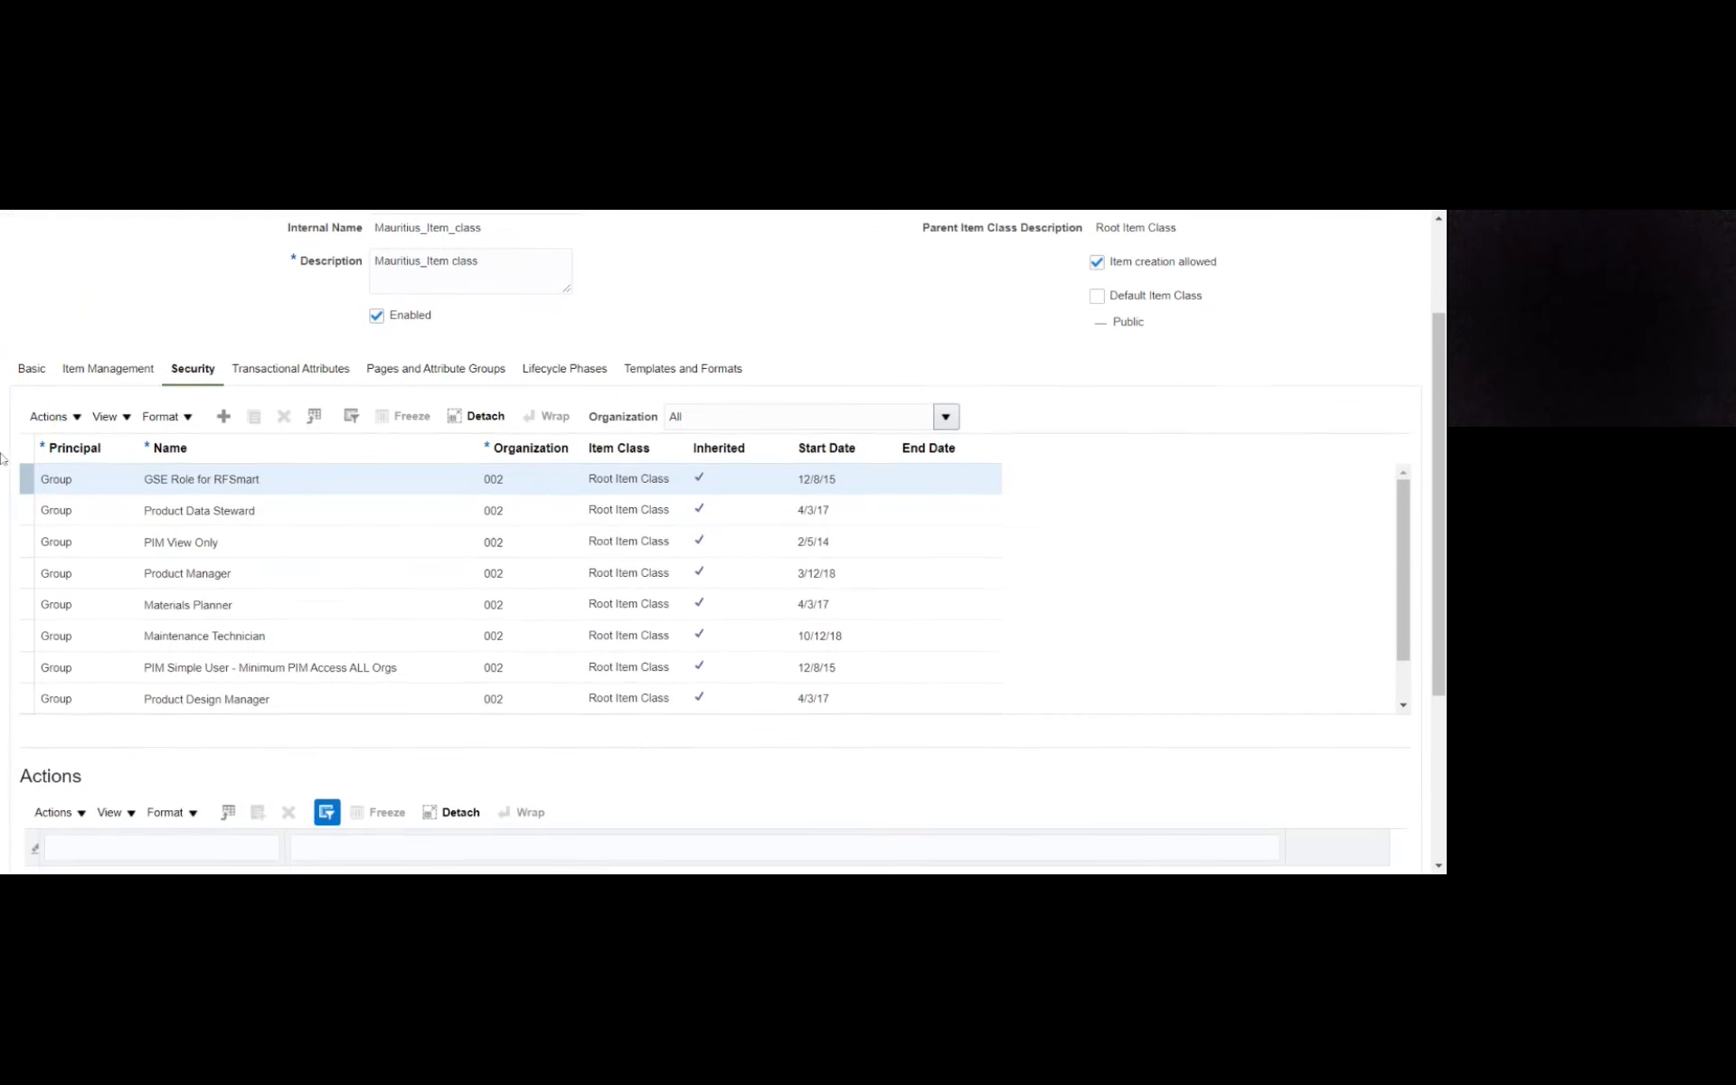
scroll(122, 490, up, 2)
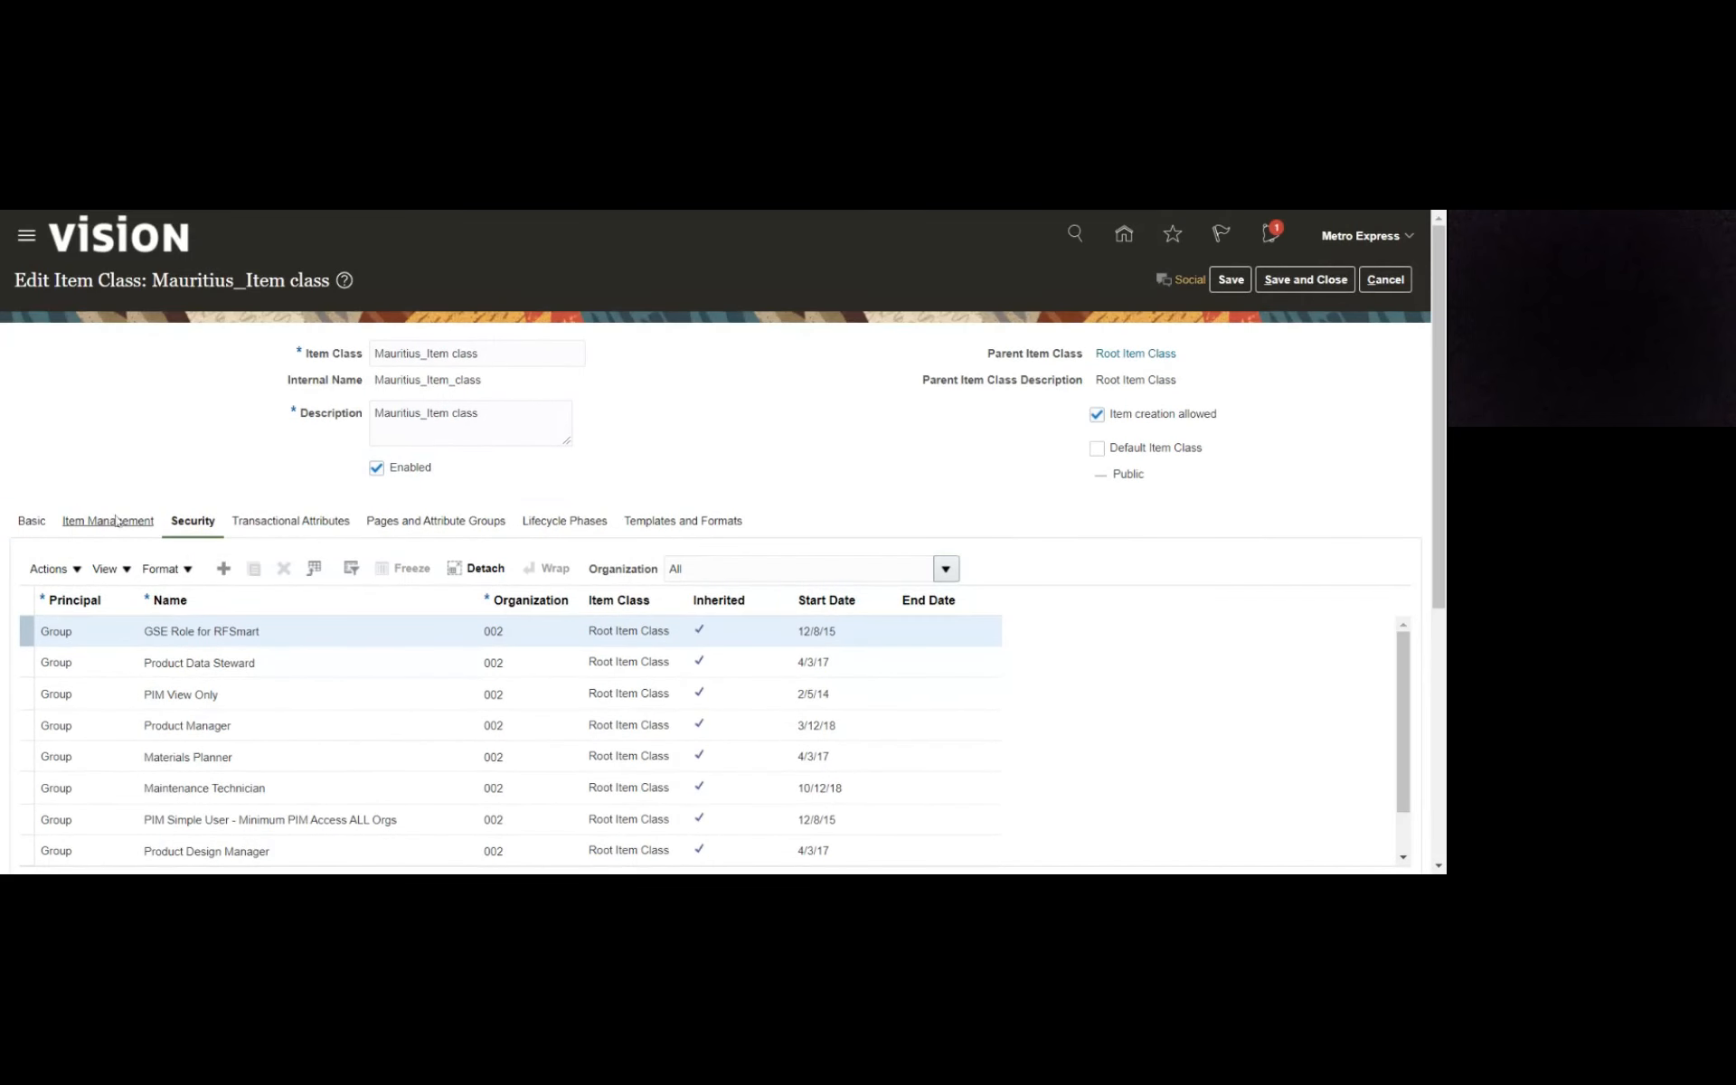
- Try Sequence Generated and Rule Generated as the item number generation method for the item class
click(115, 520)
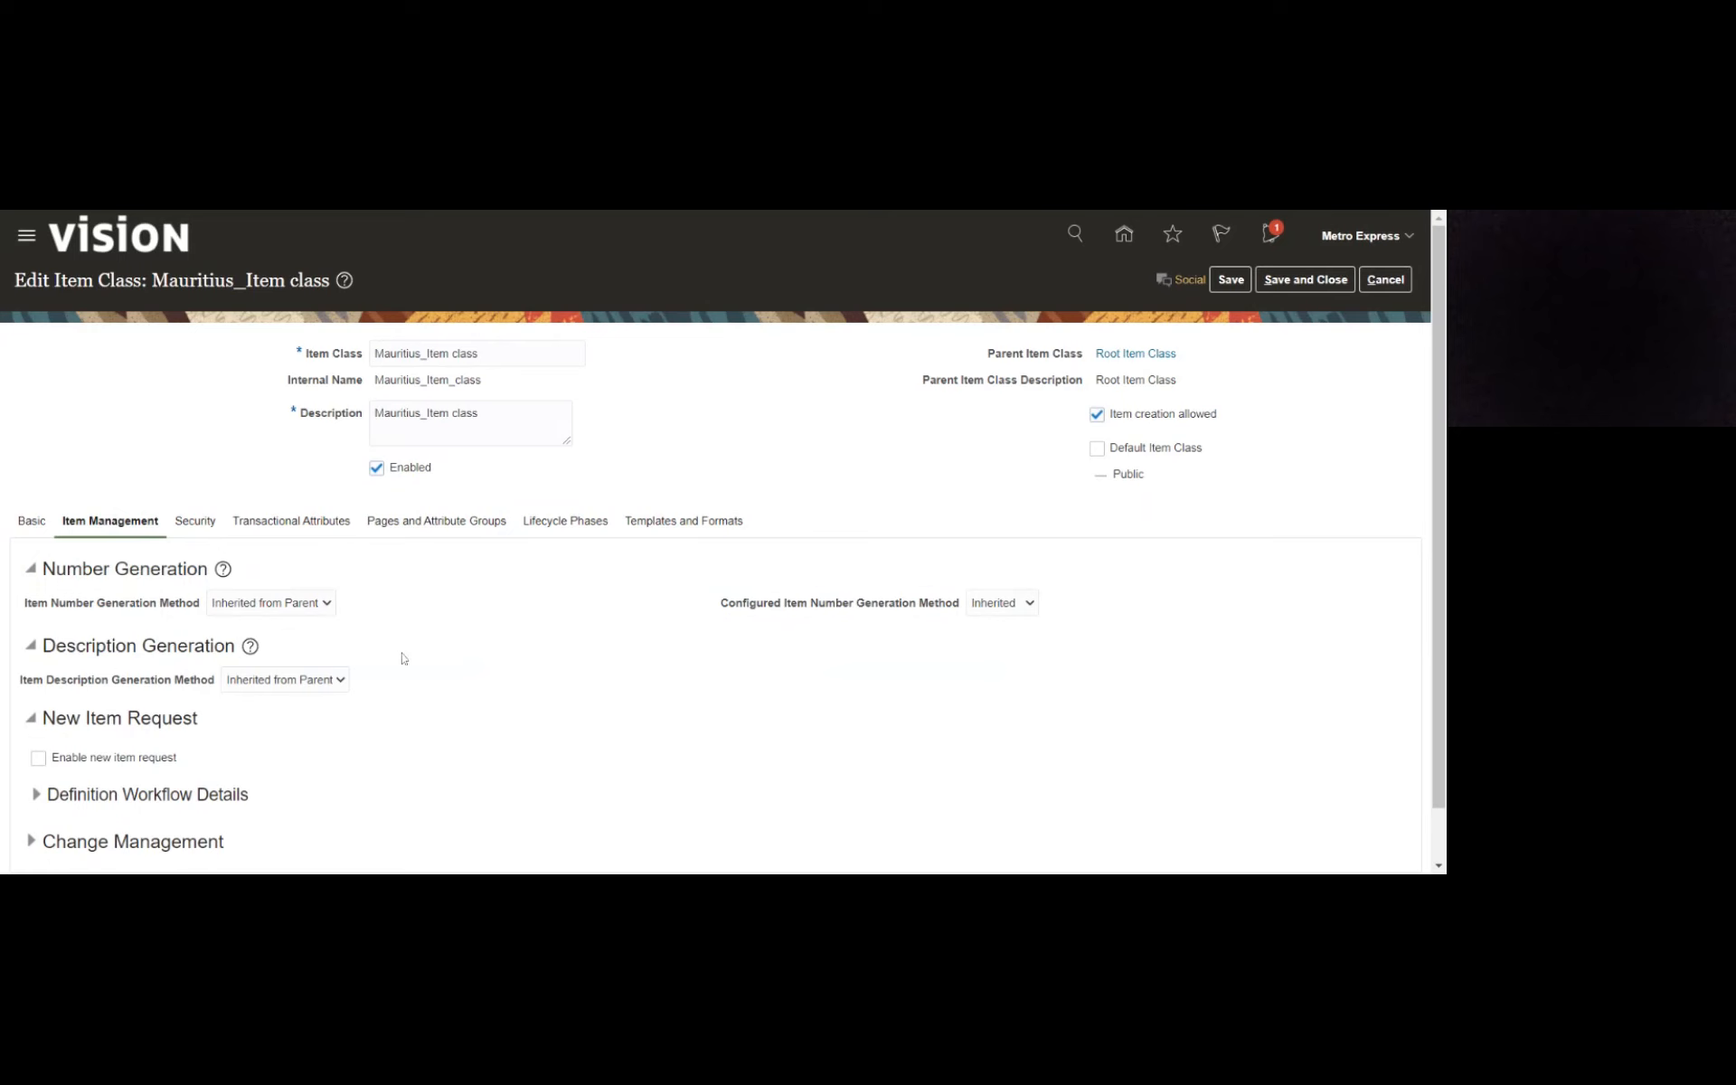
click(336, 654)
click(323, 608)
click(263, 654)
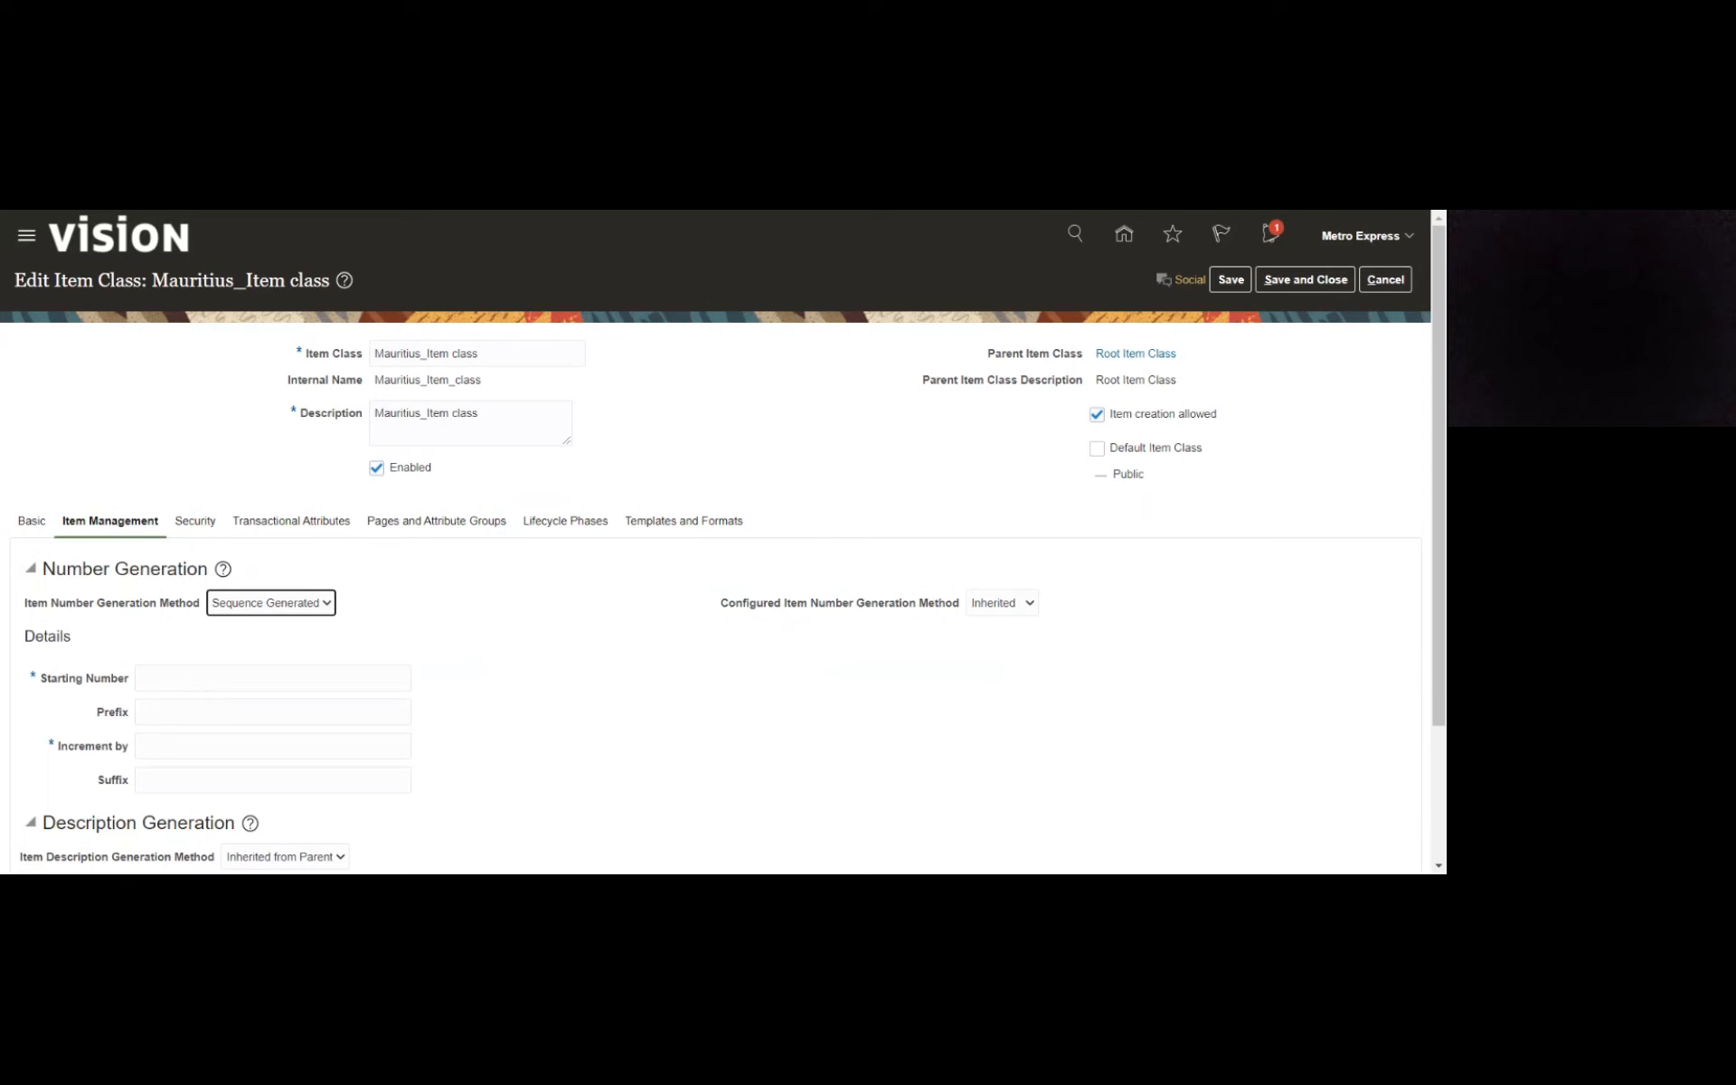
click(531, 636)
click(248, 640)
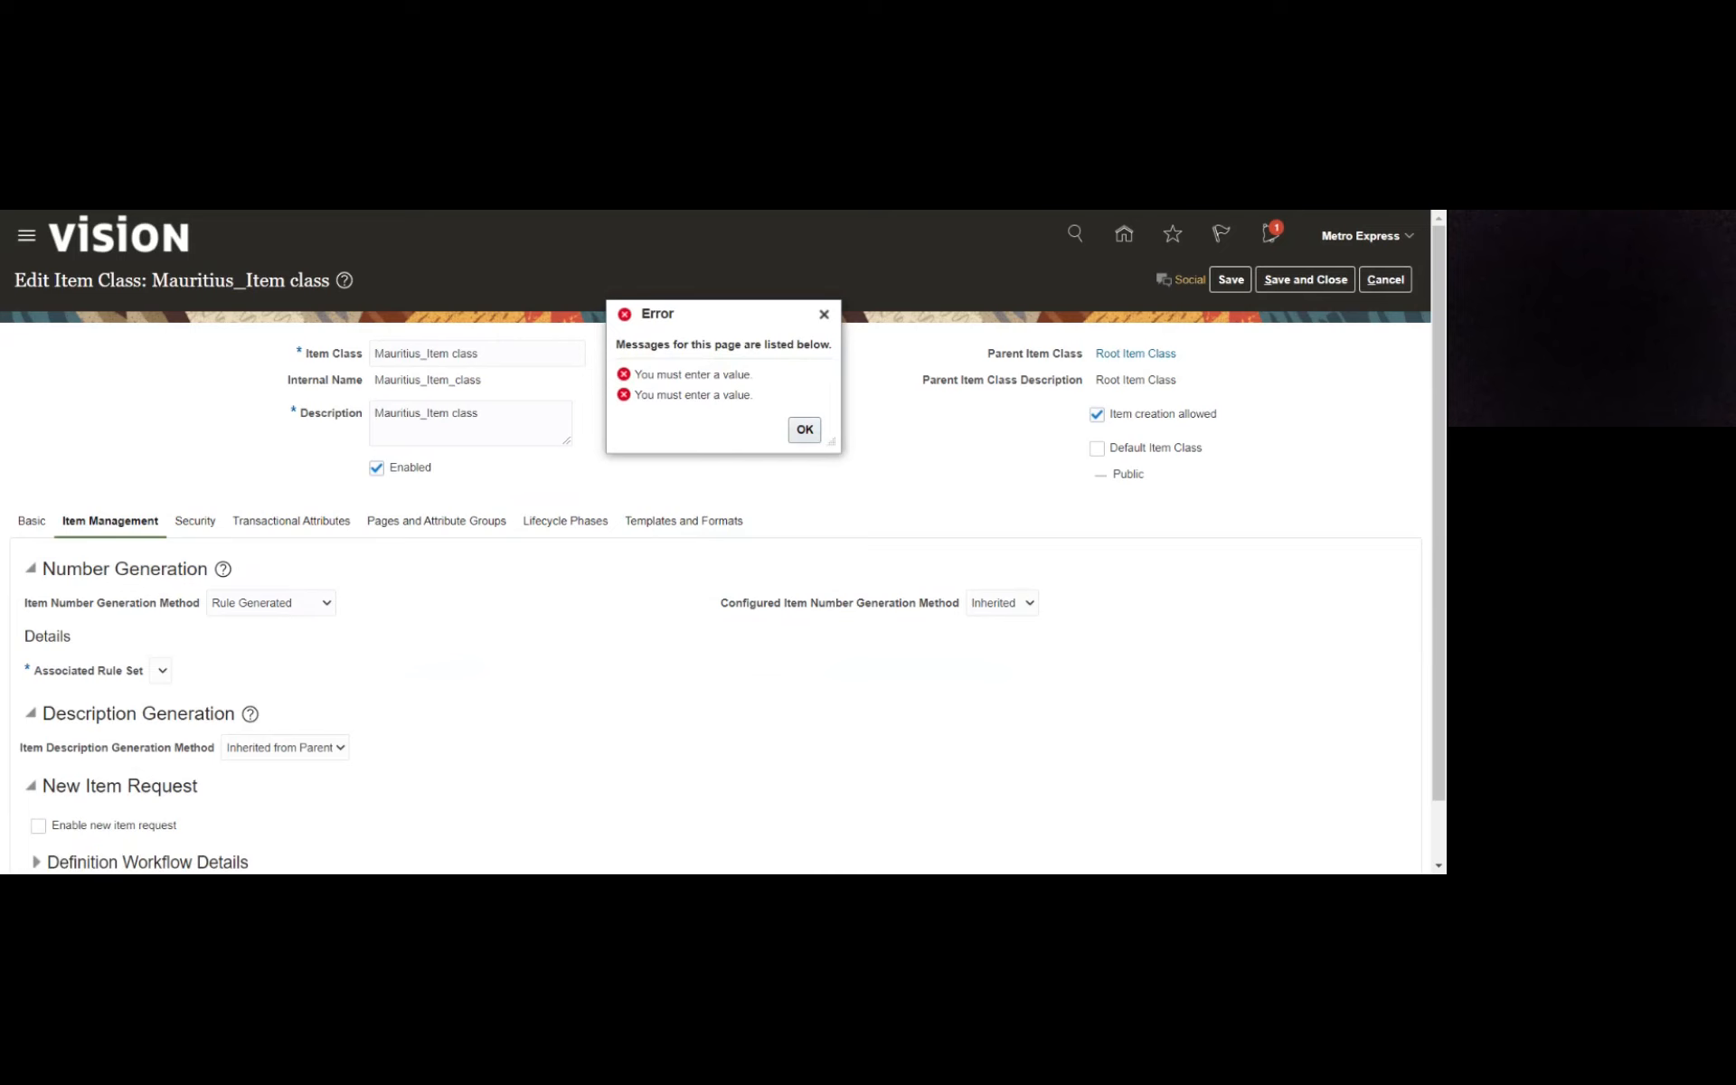
click(802, 432)
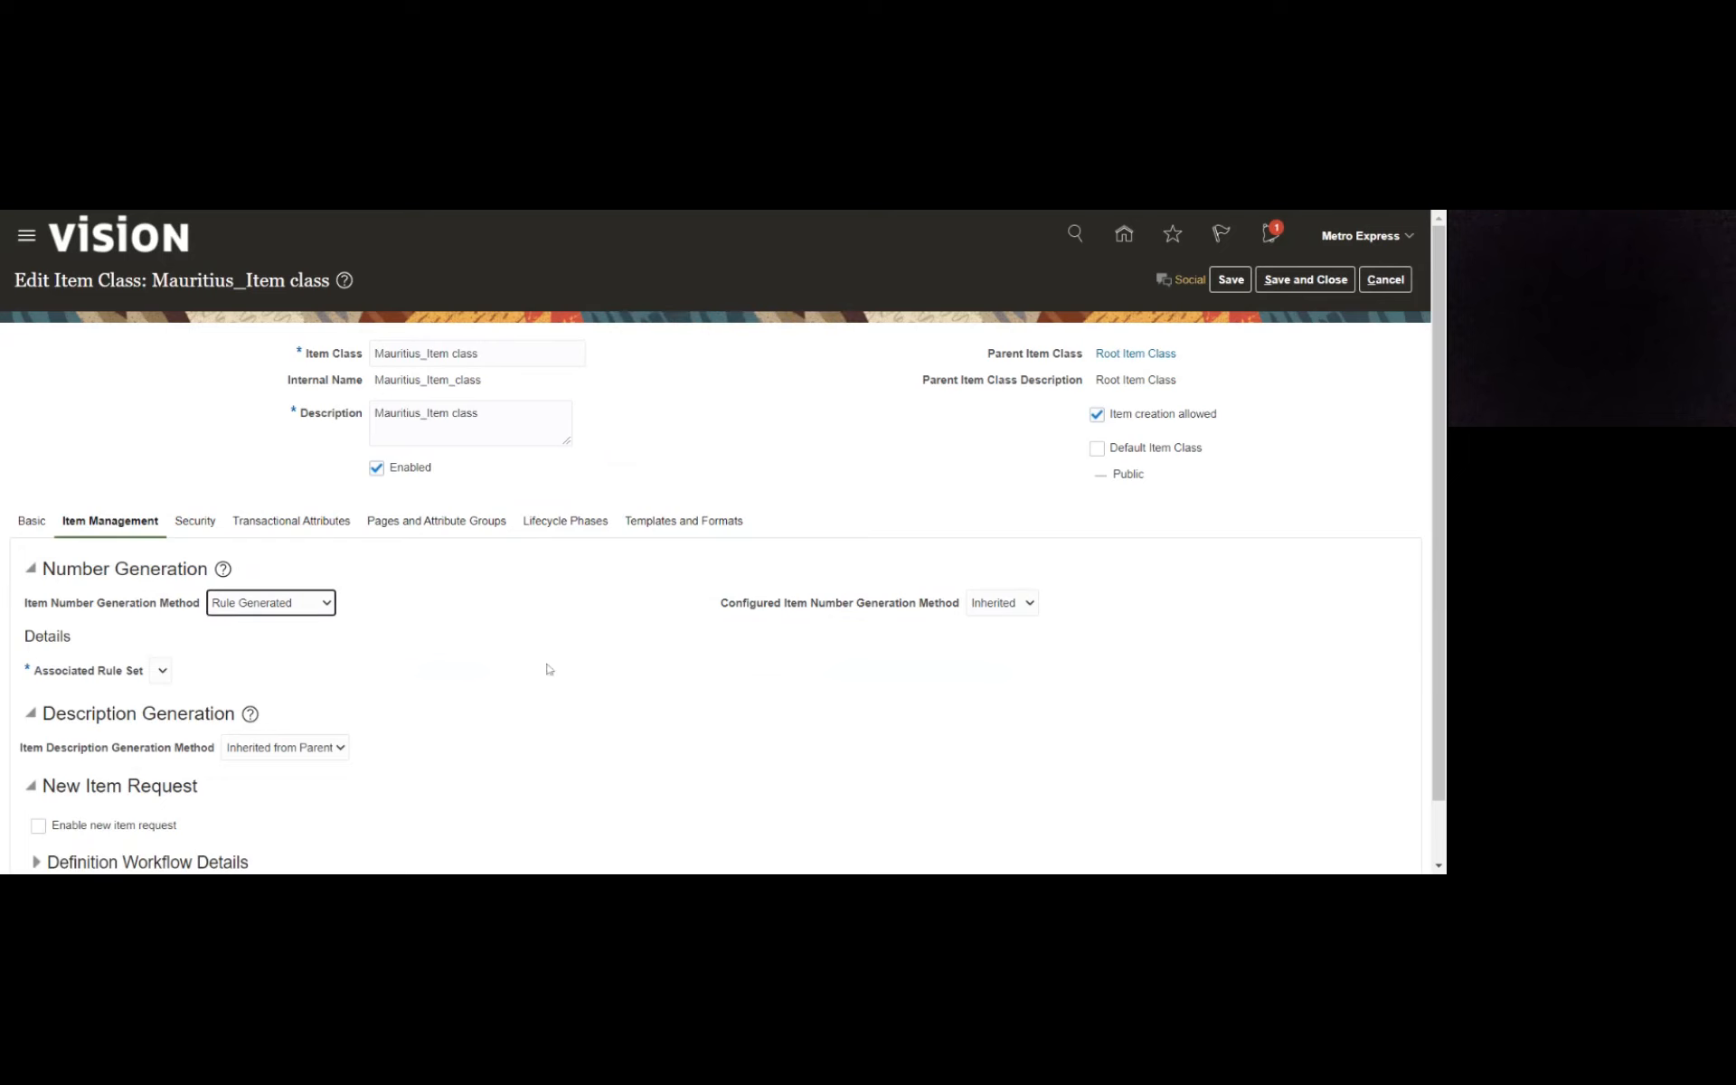
- Restore the item number generation method to Inherited from Parent
click(1014, 606)
click(269, 626)
click(374, 710)
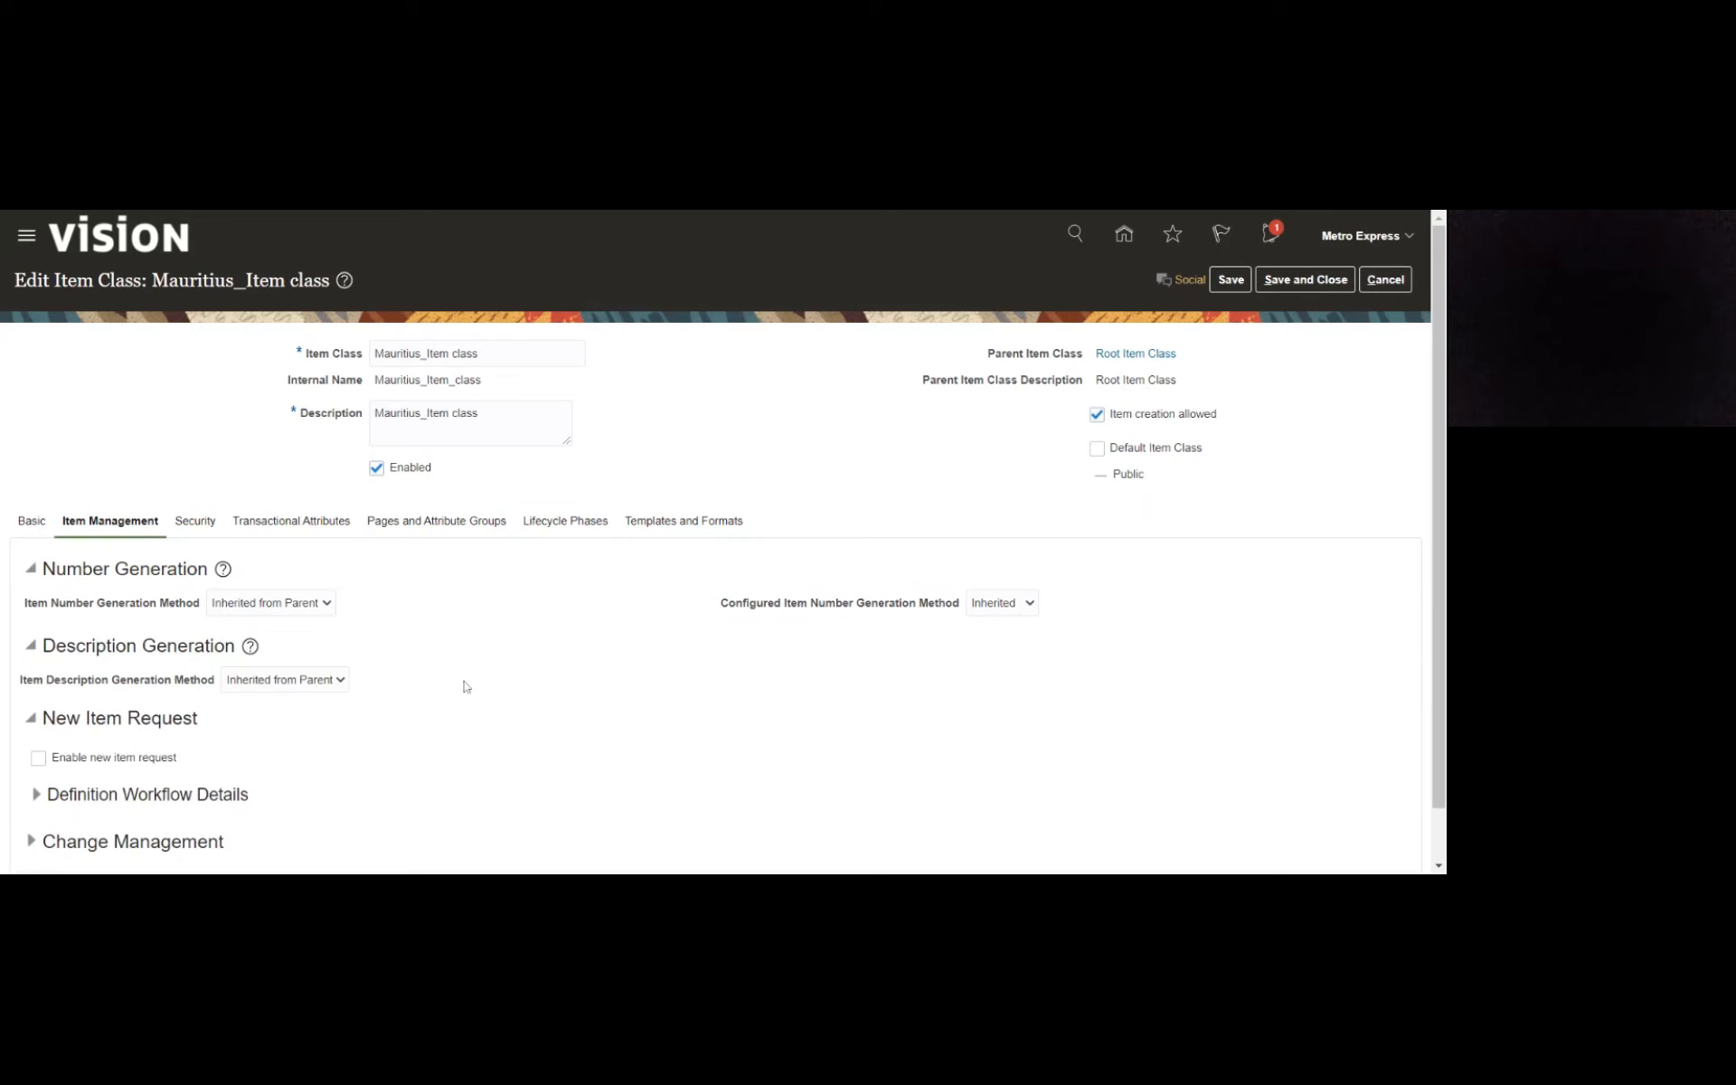
- Try enabling new item requests for the item class, and clear the option again
scroll(438, 673, down, 1)
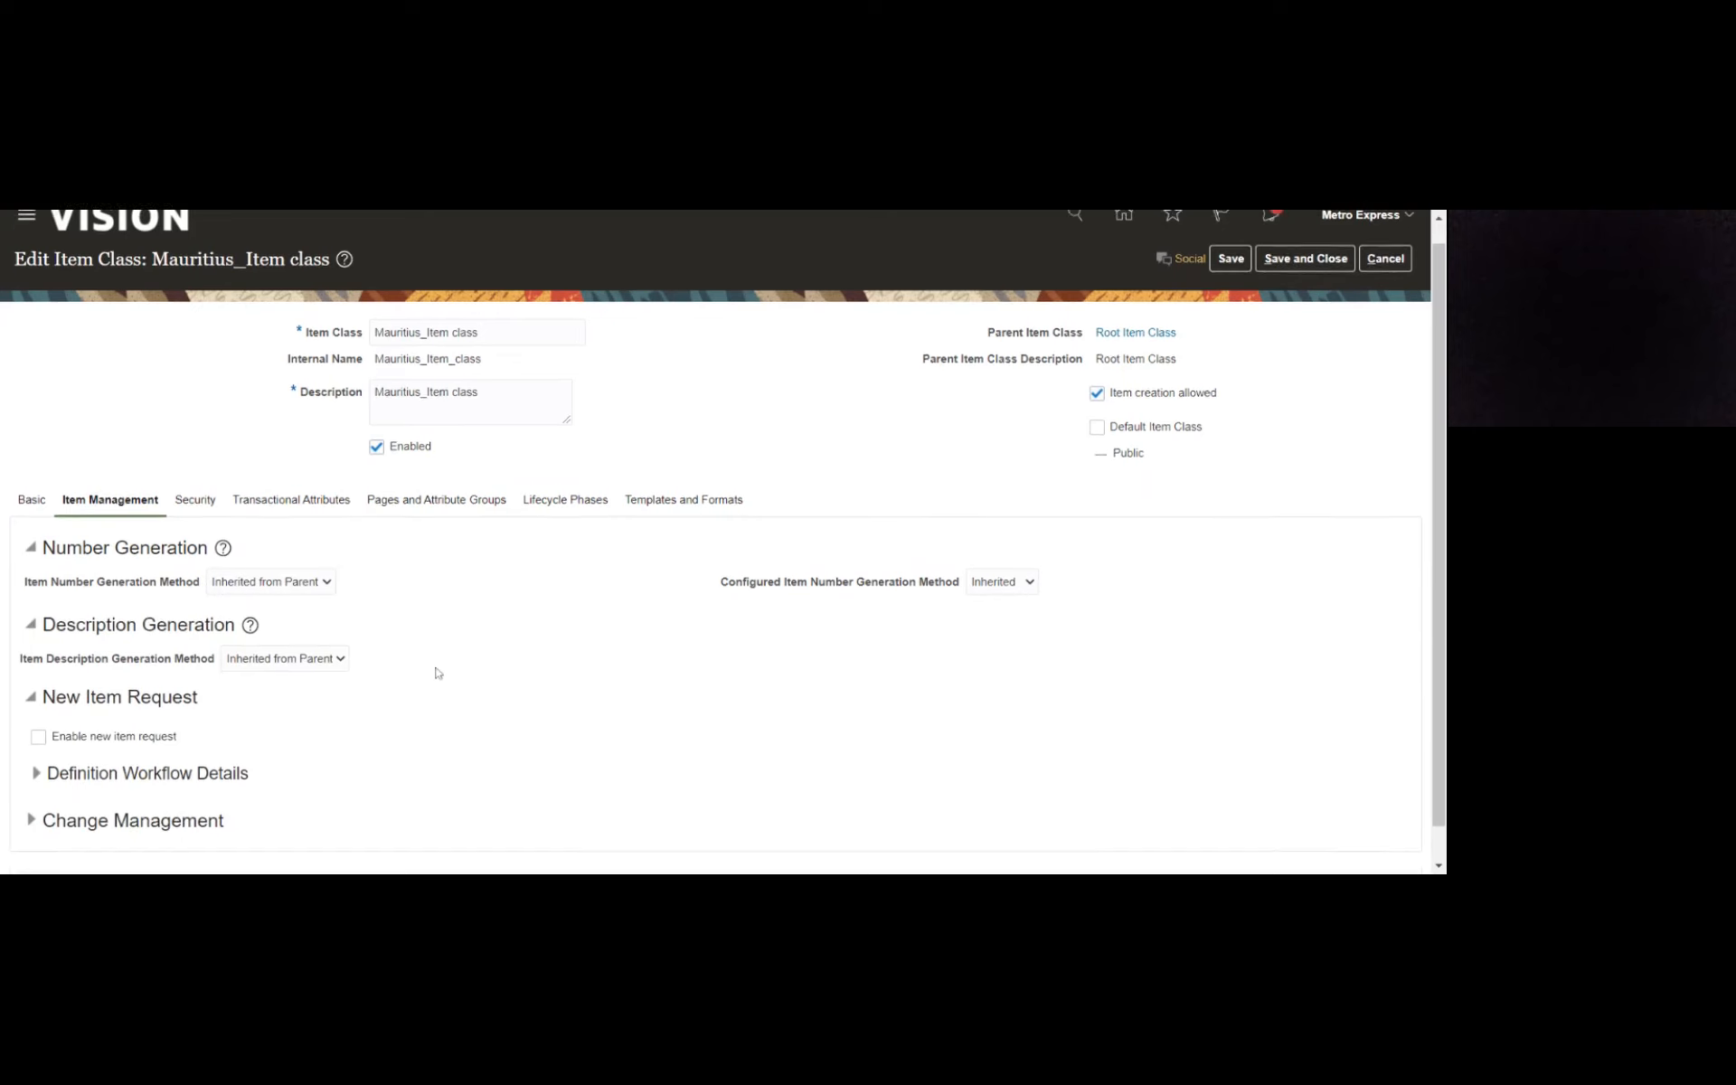
scroll(438, 673, down, 2)
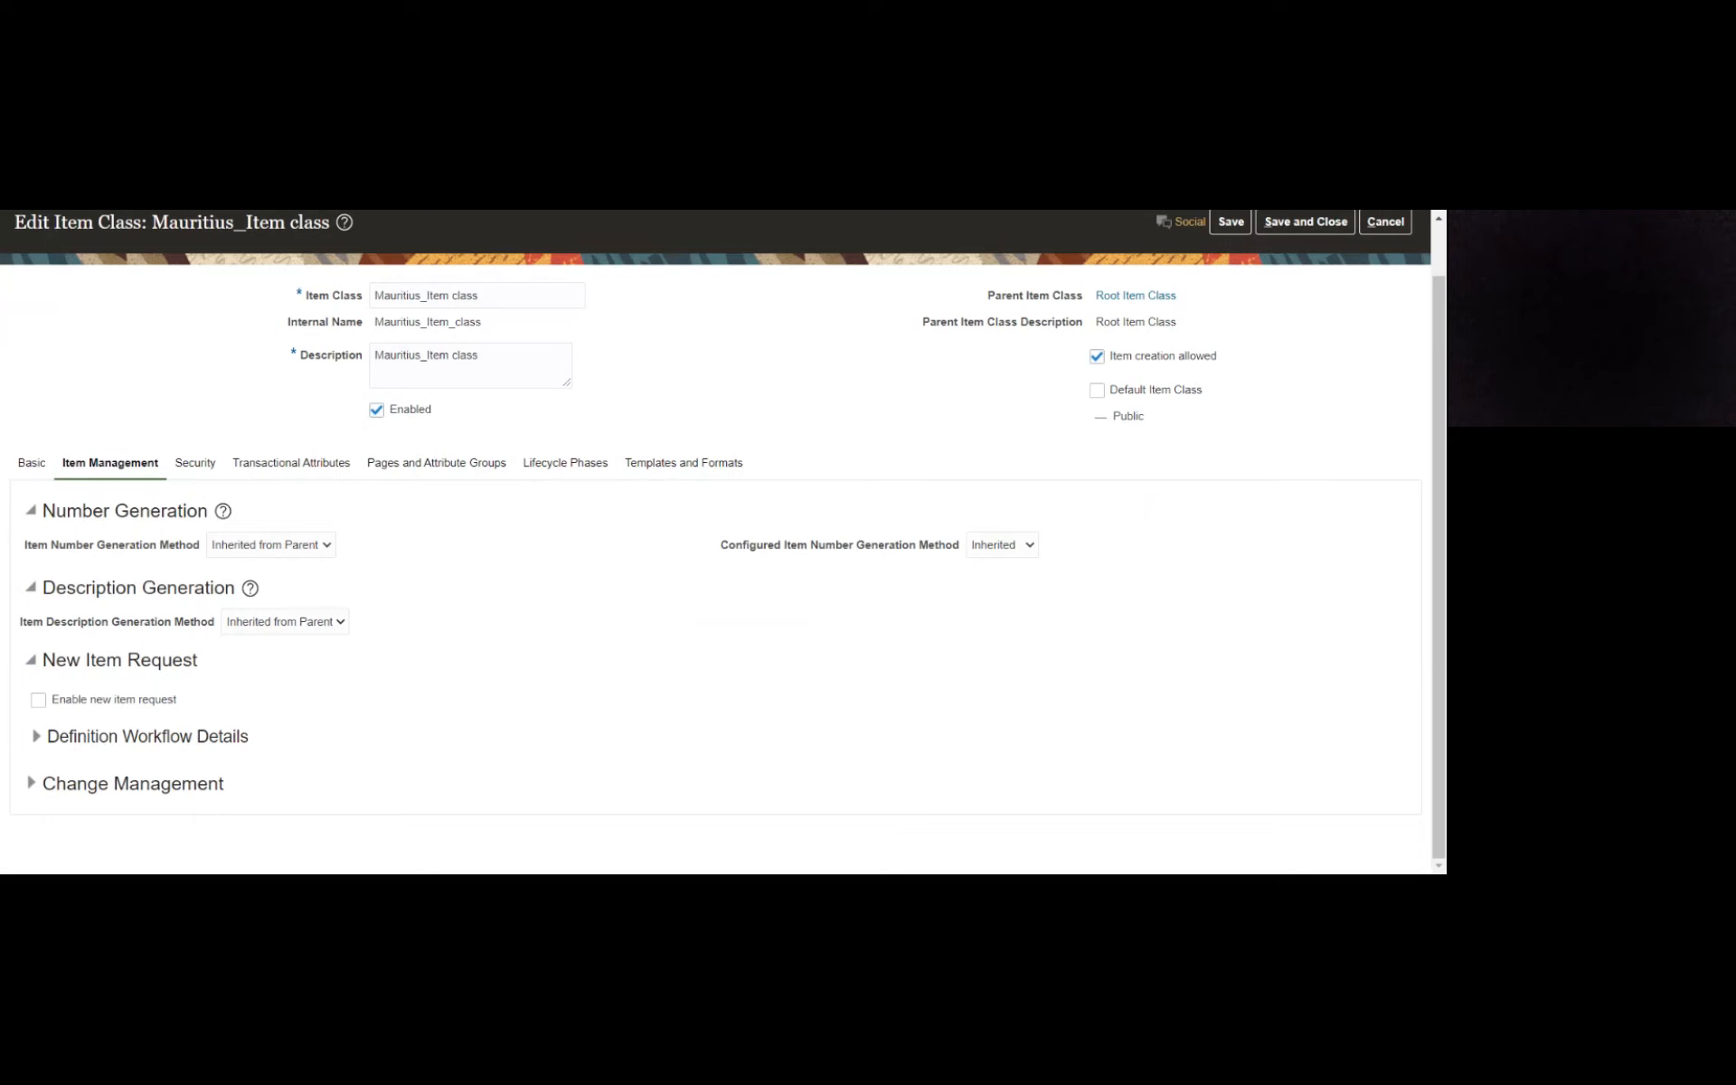
click(38, 702)
click(38, 702)
- Add a security entry to the item class with principal Person and the name Metro Express
click(193, 468)
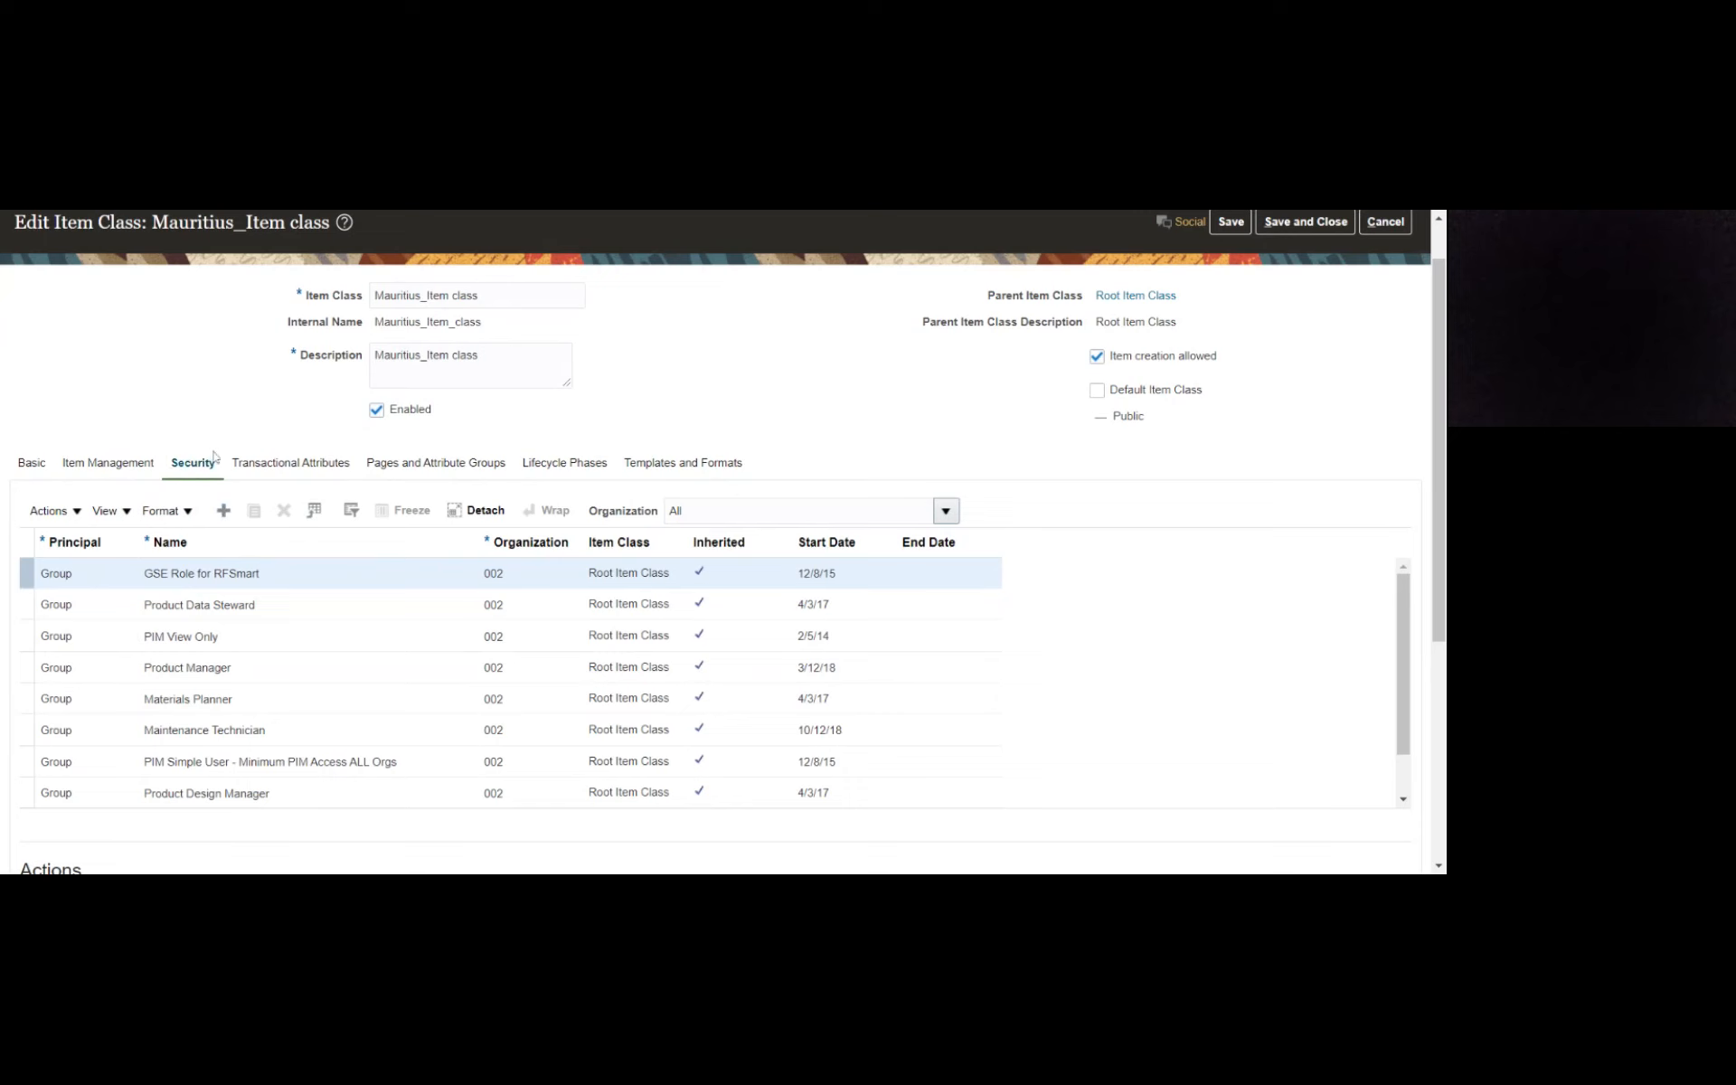
click(222, 512)
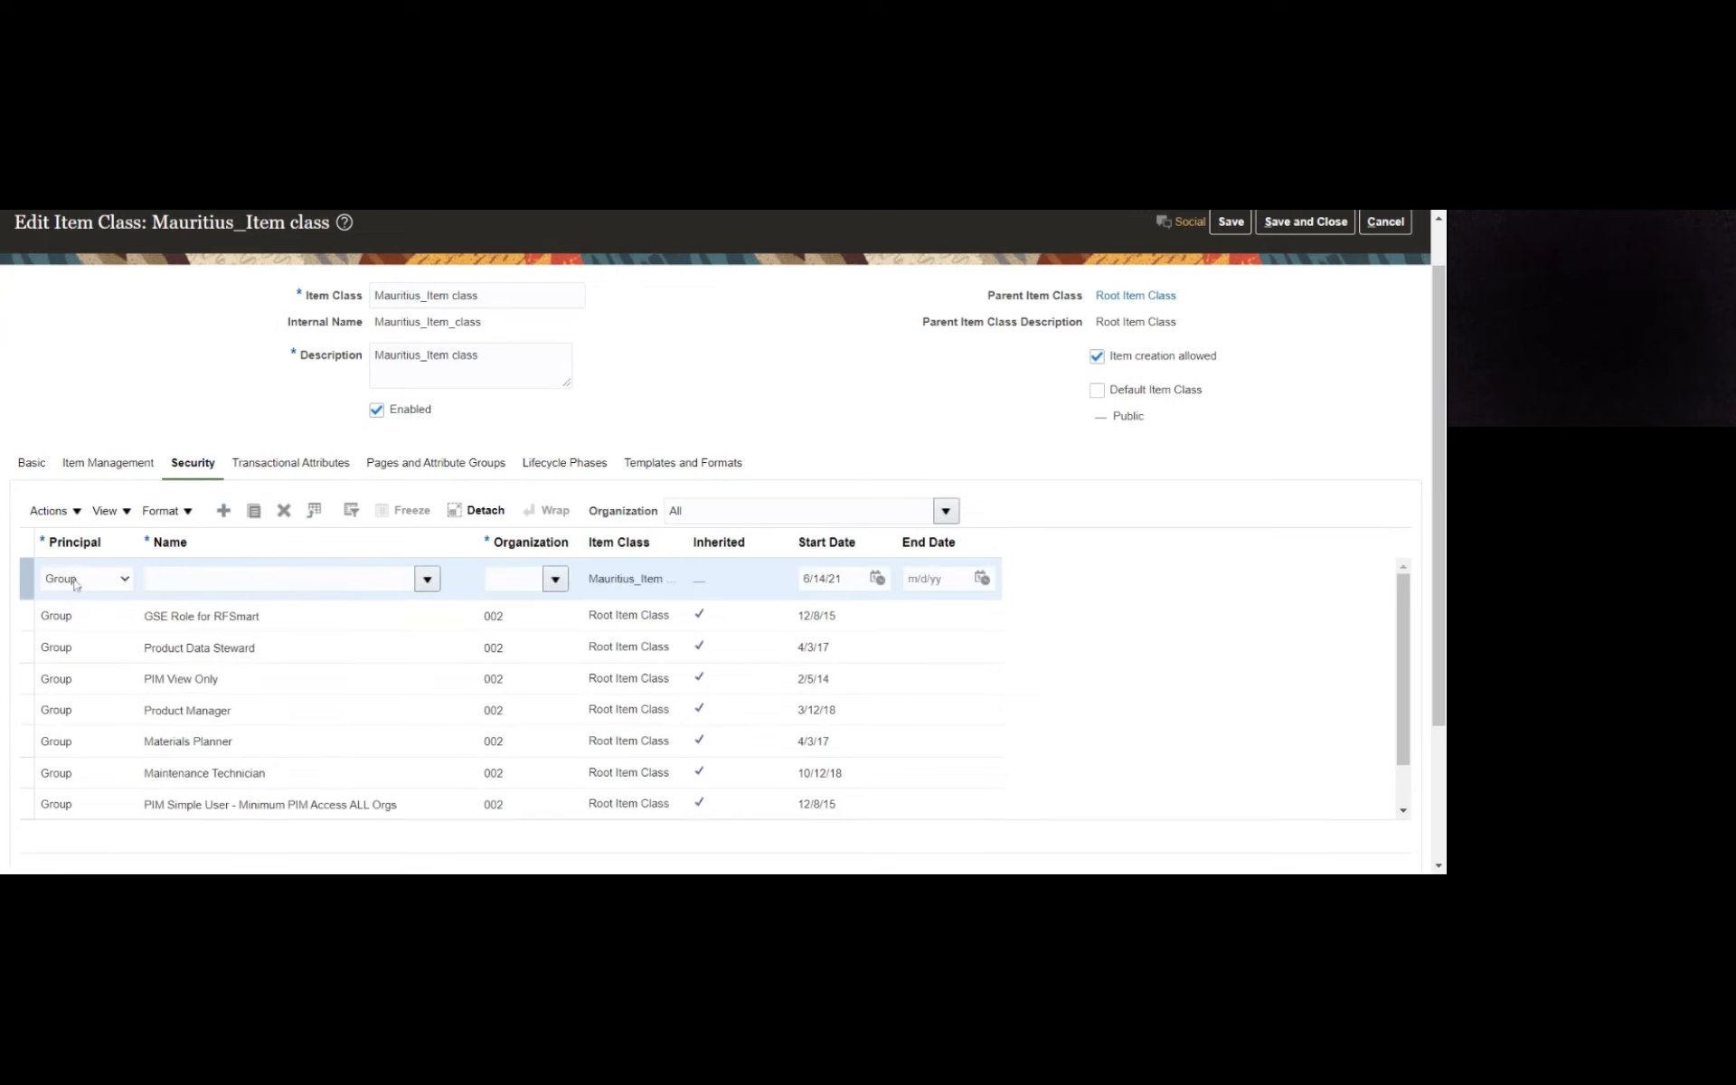
click(78, 581)
click(81, 604)
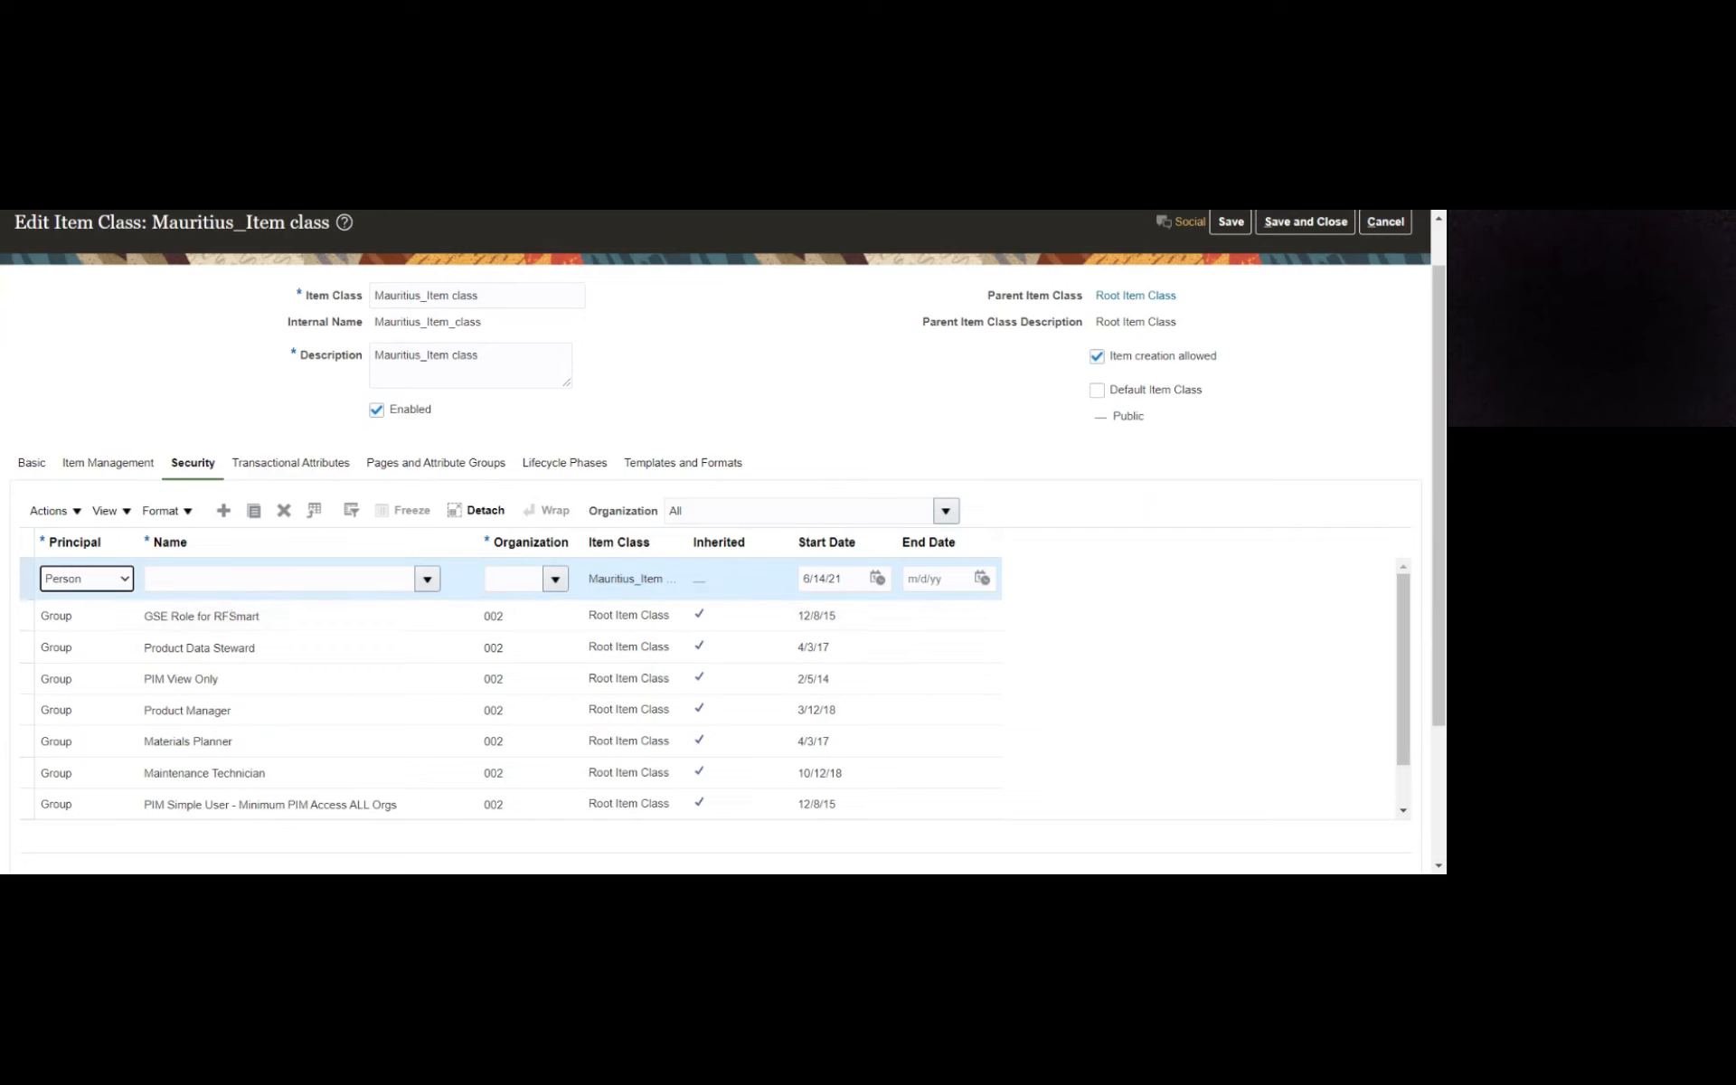
click(278, 578)
text(Metr)
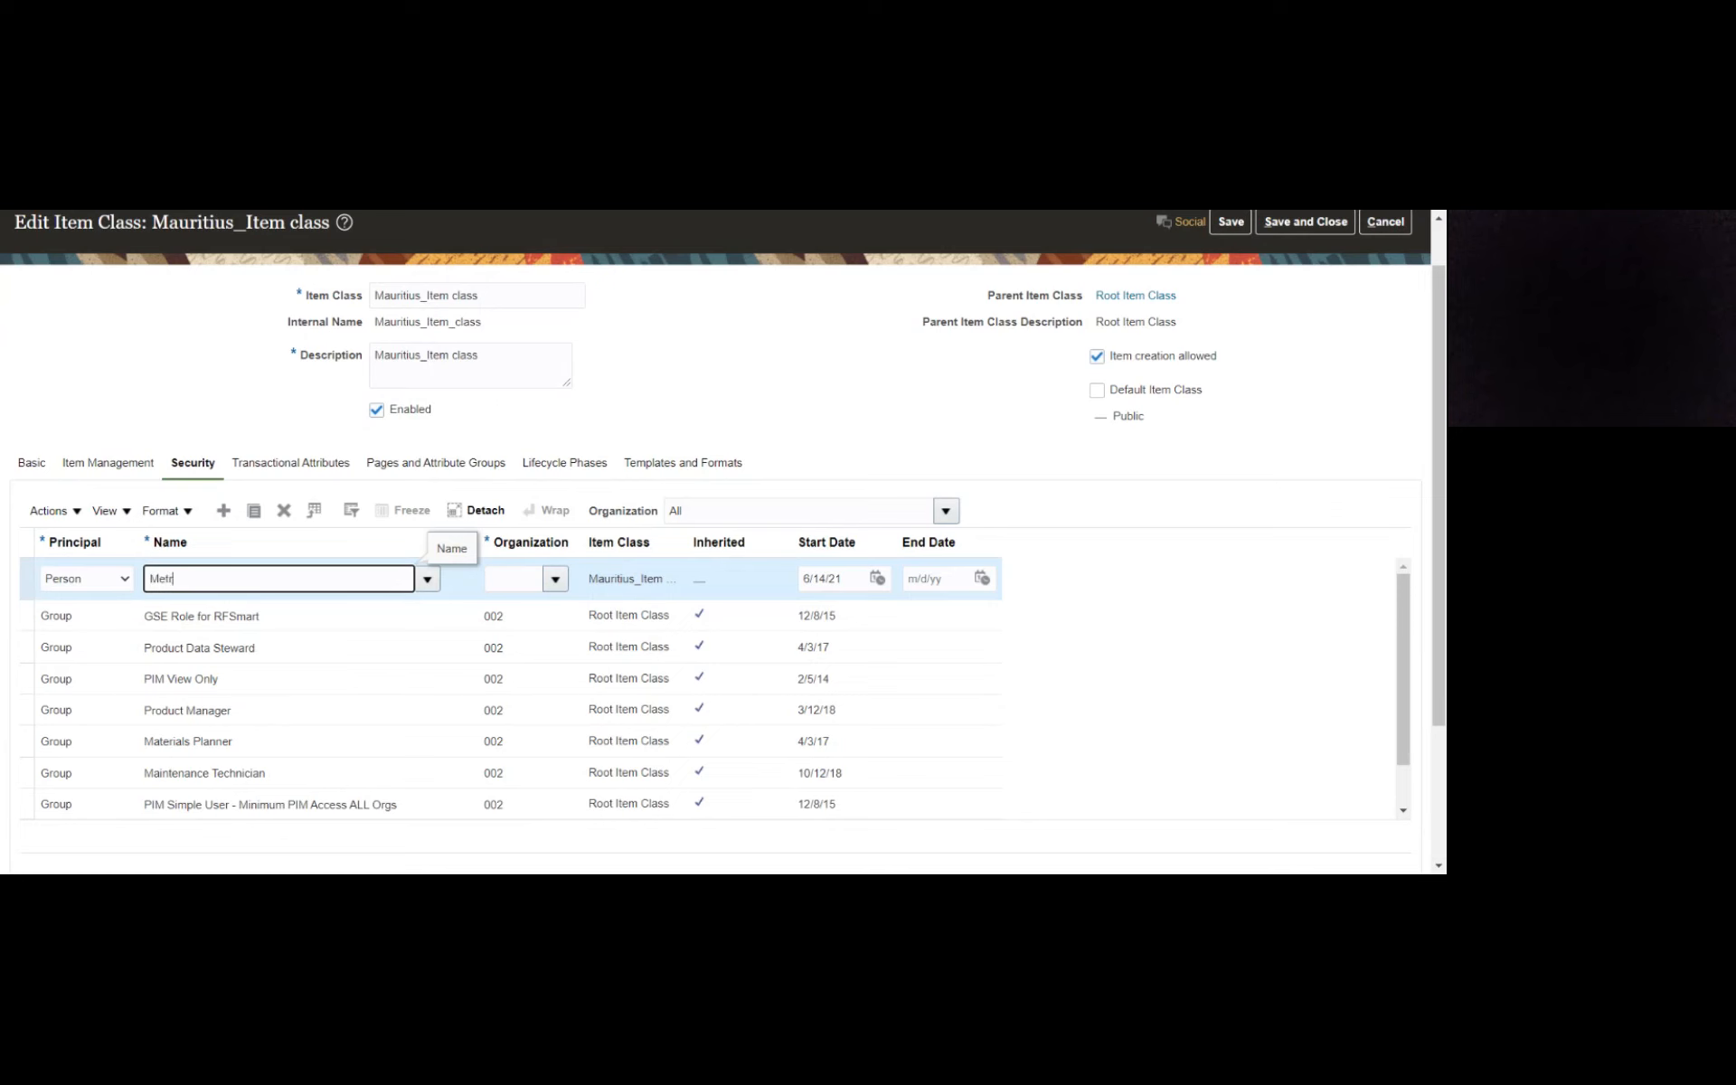
- Set the Metro Express security entry's organization to MAURITIUS_INV_ORG by searching for organizations starting with Mau
click(513, 579)
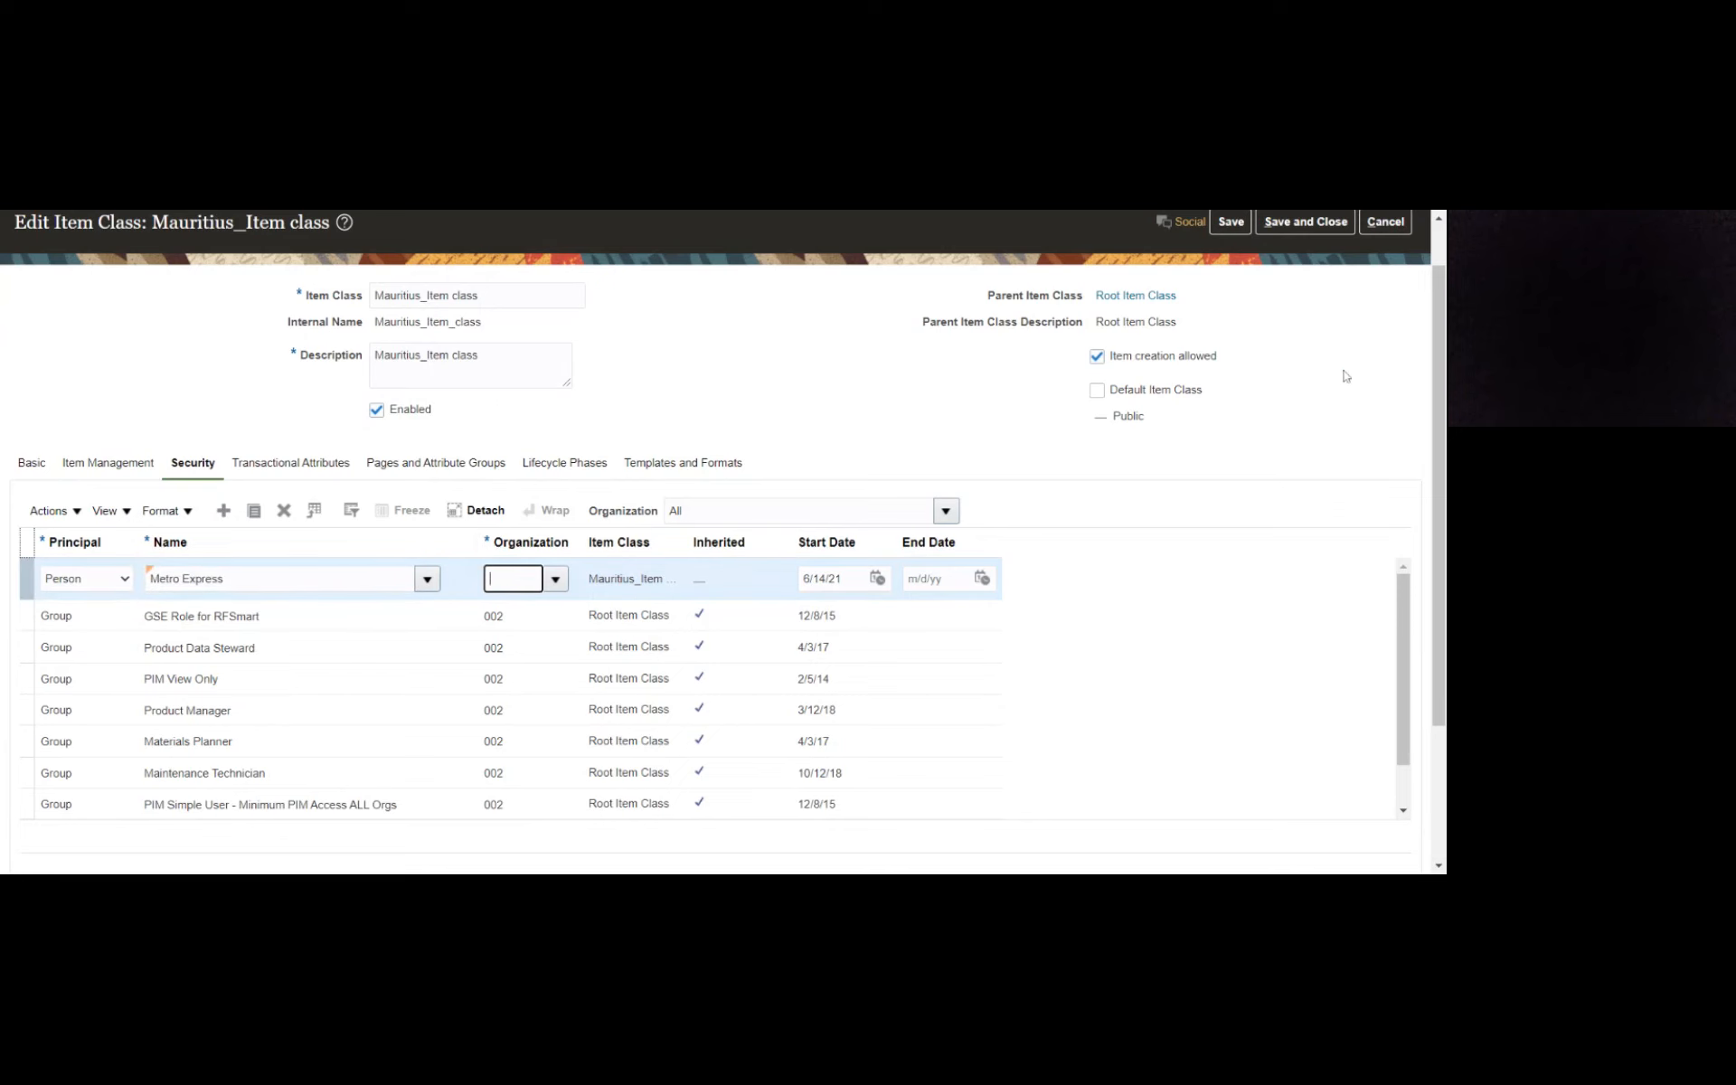
scroll(1345, 376, up, 1)
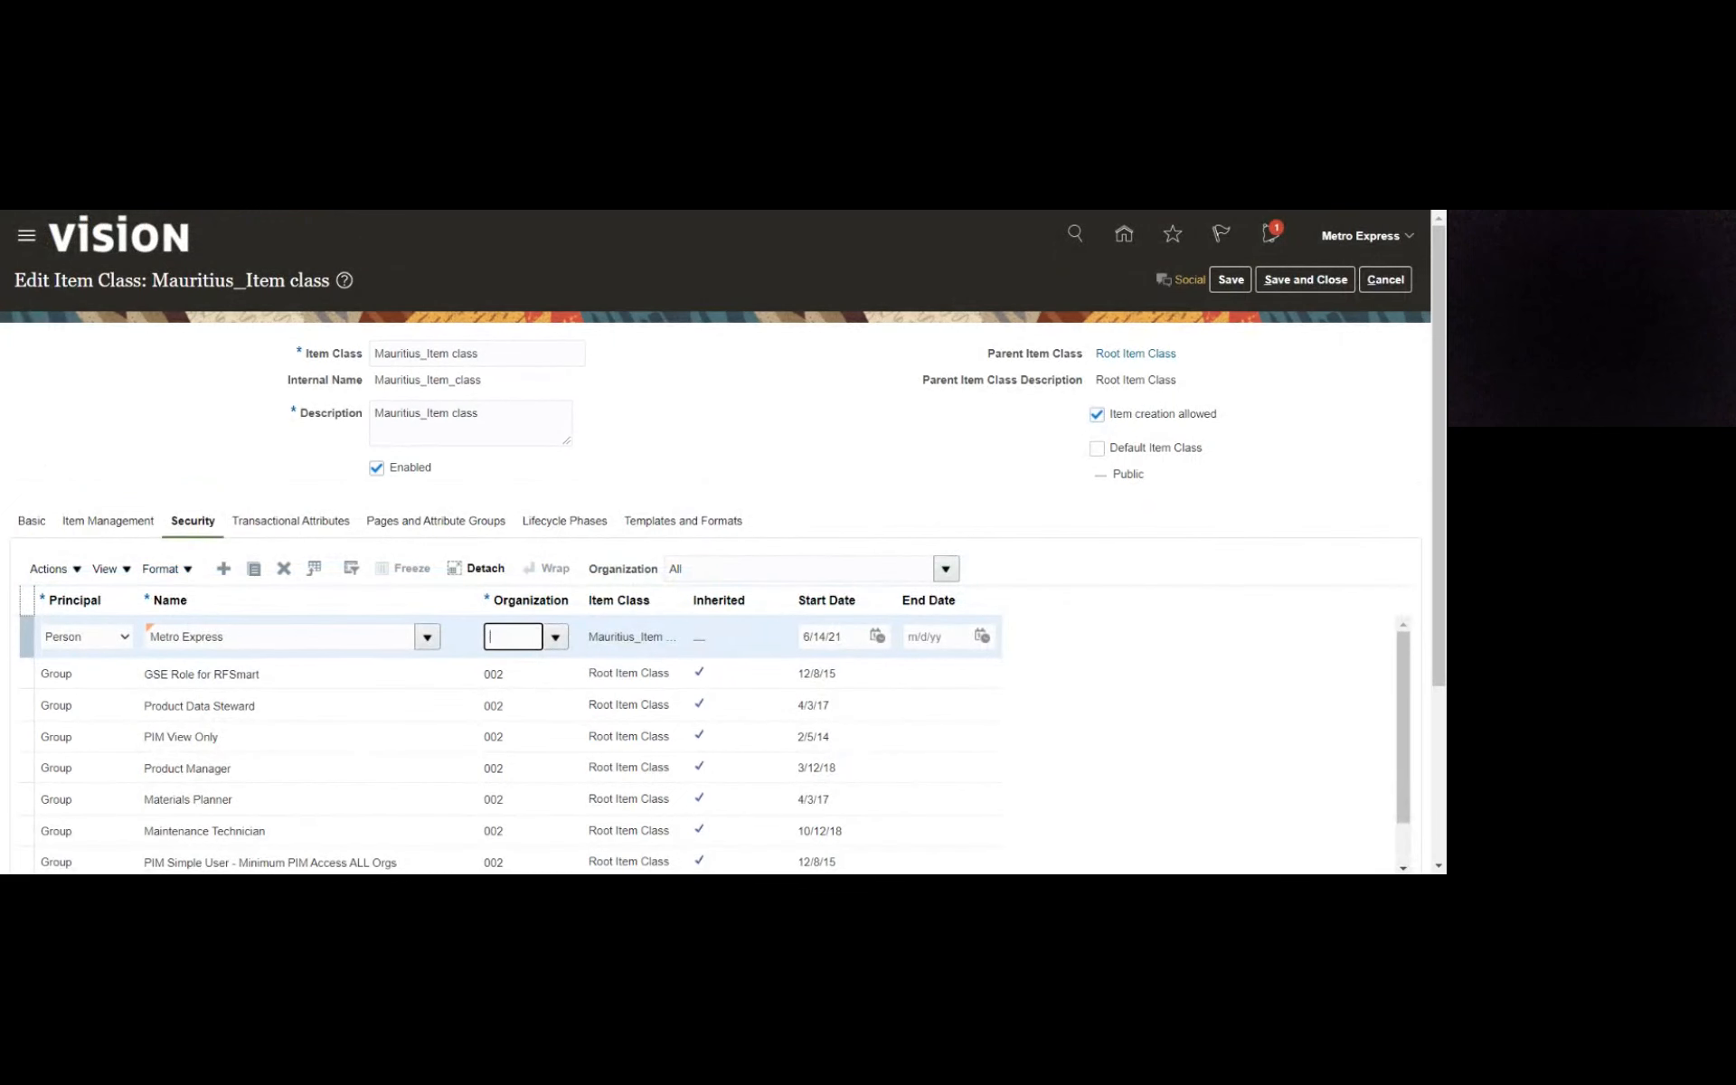
scroll(828, 460, down, 3)
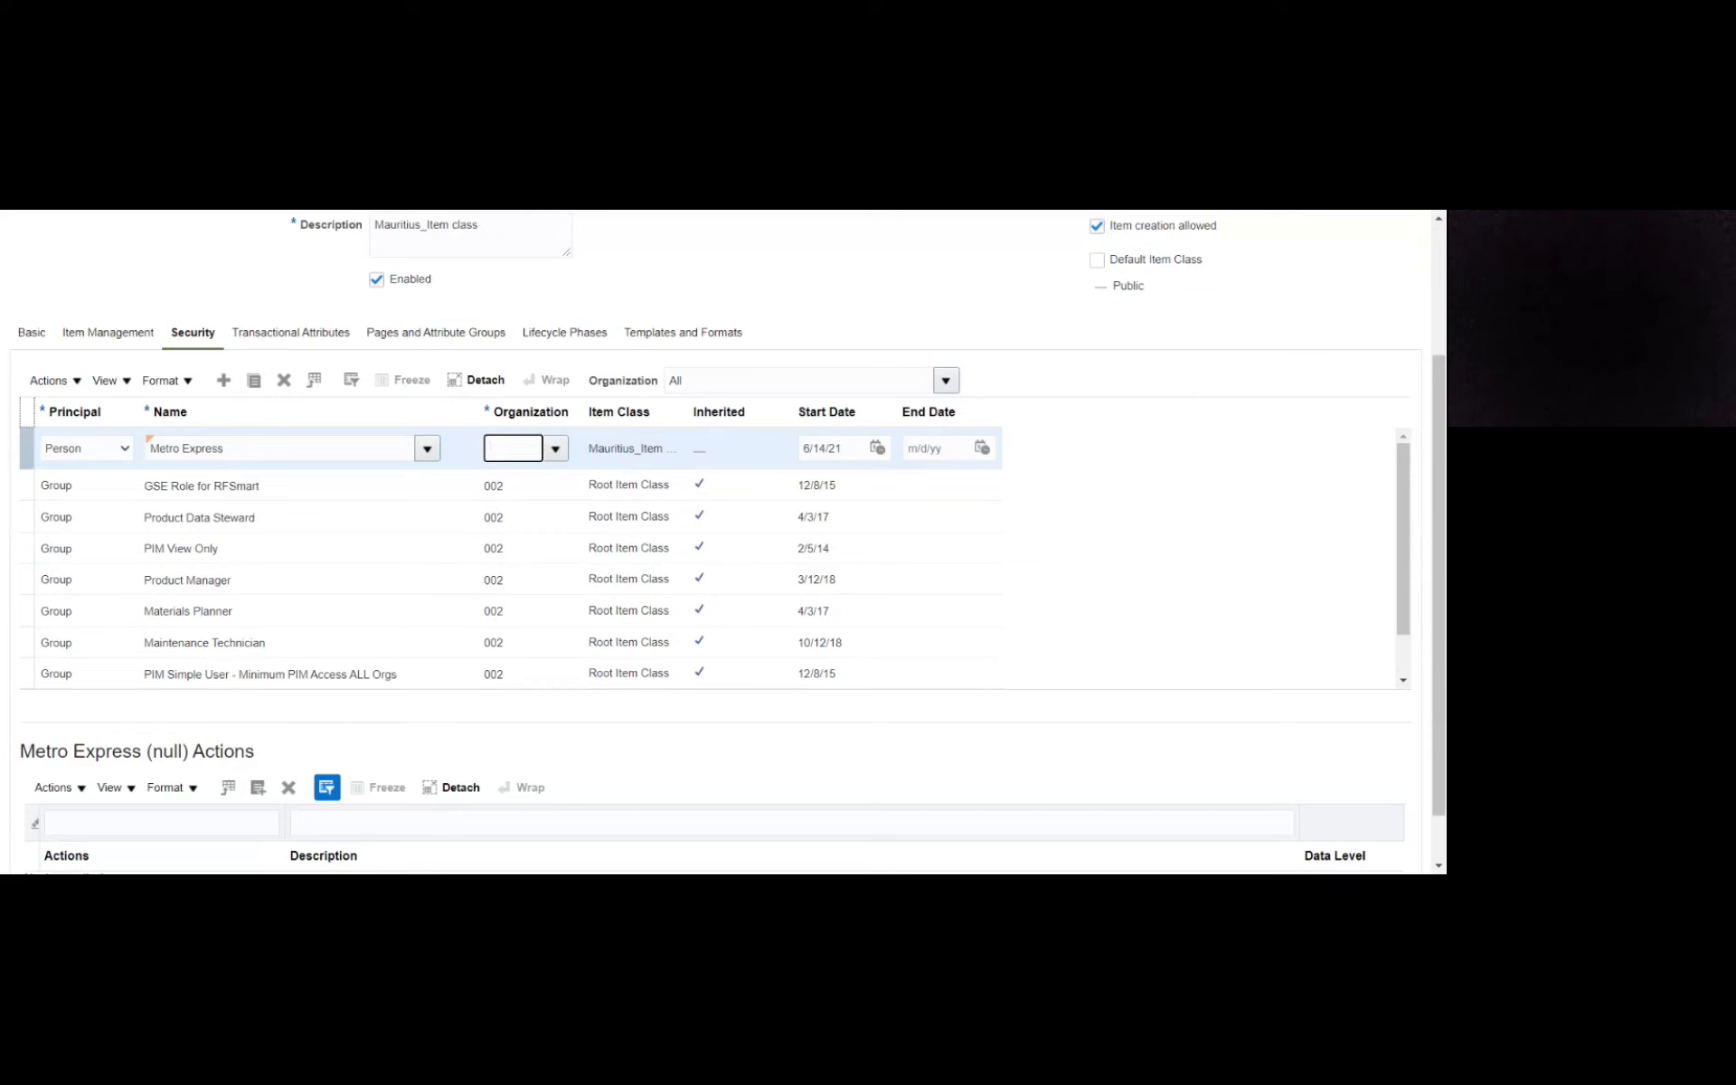
text(Mau)
key(Tab)
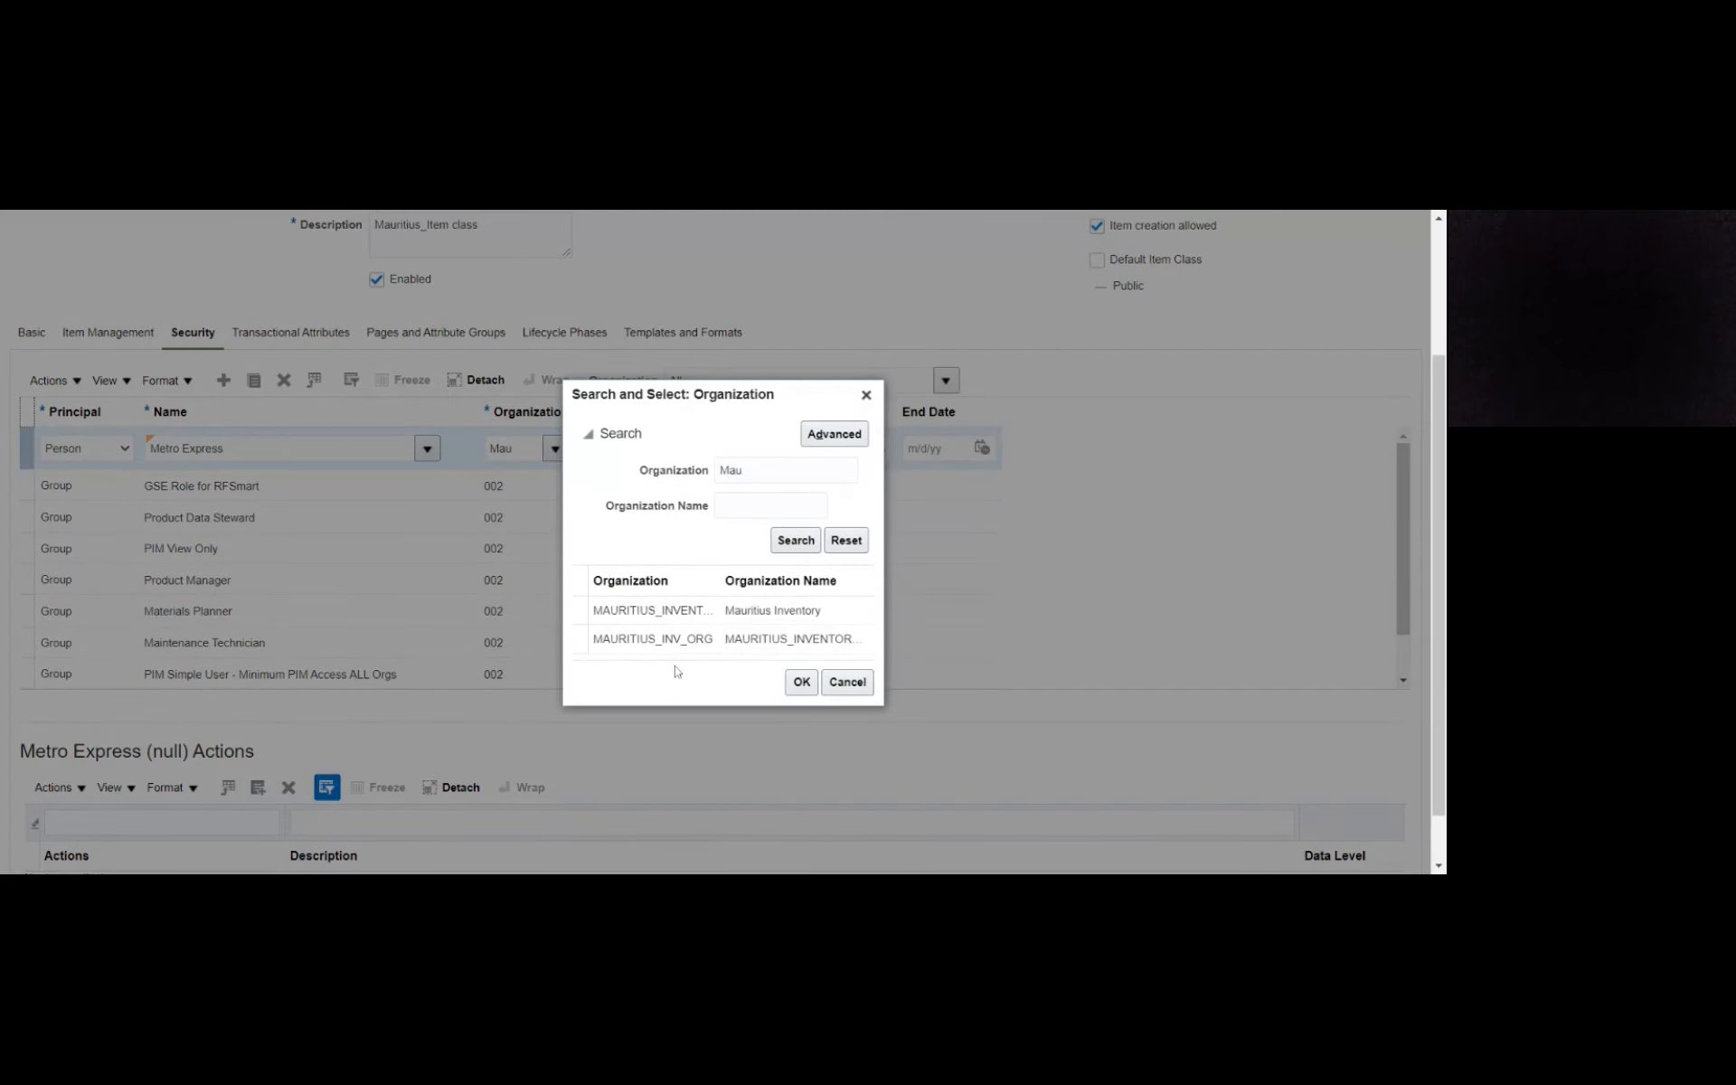
drag(721, 584, 751, 590)
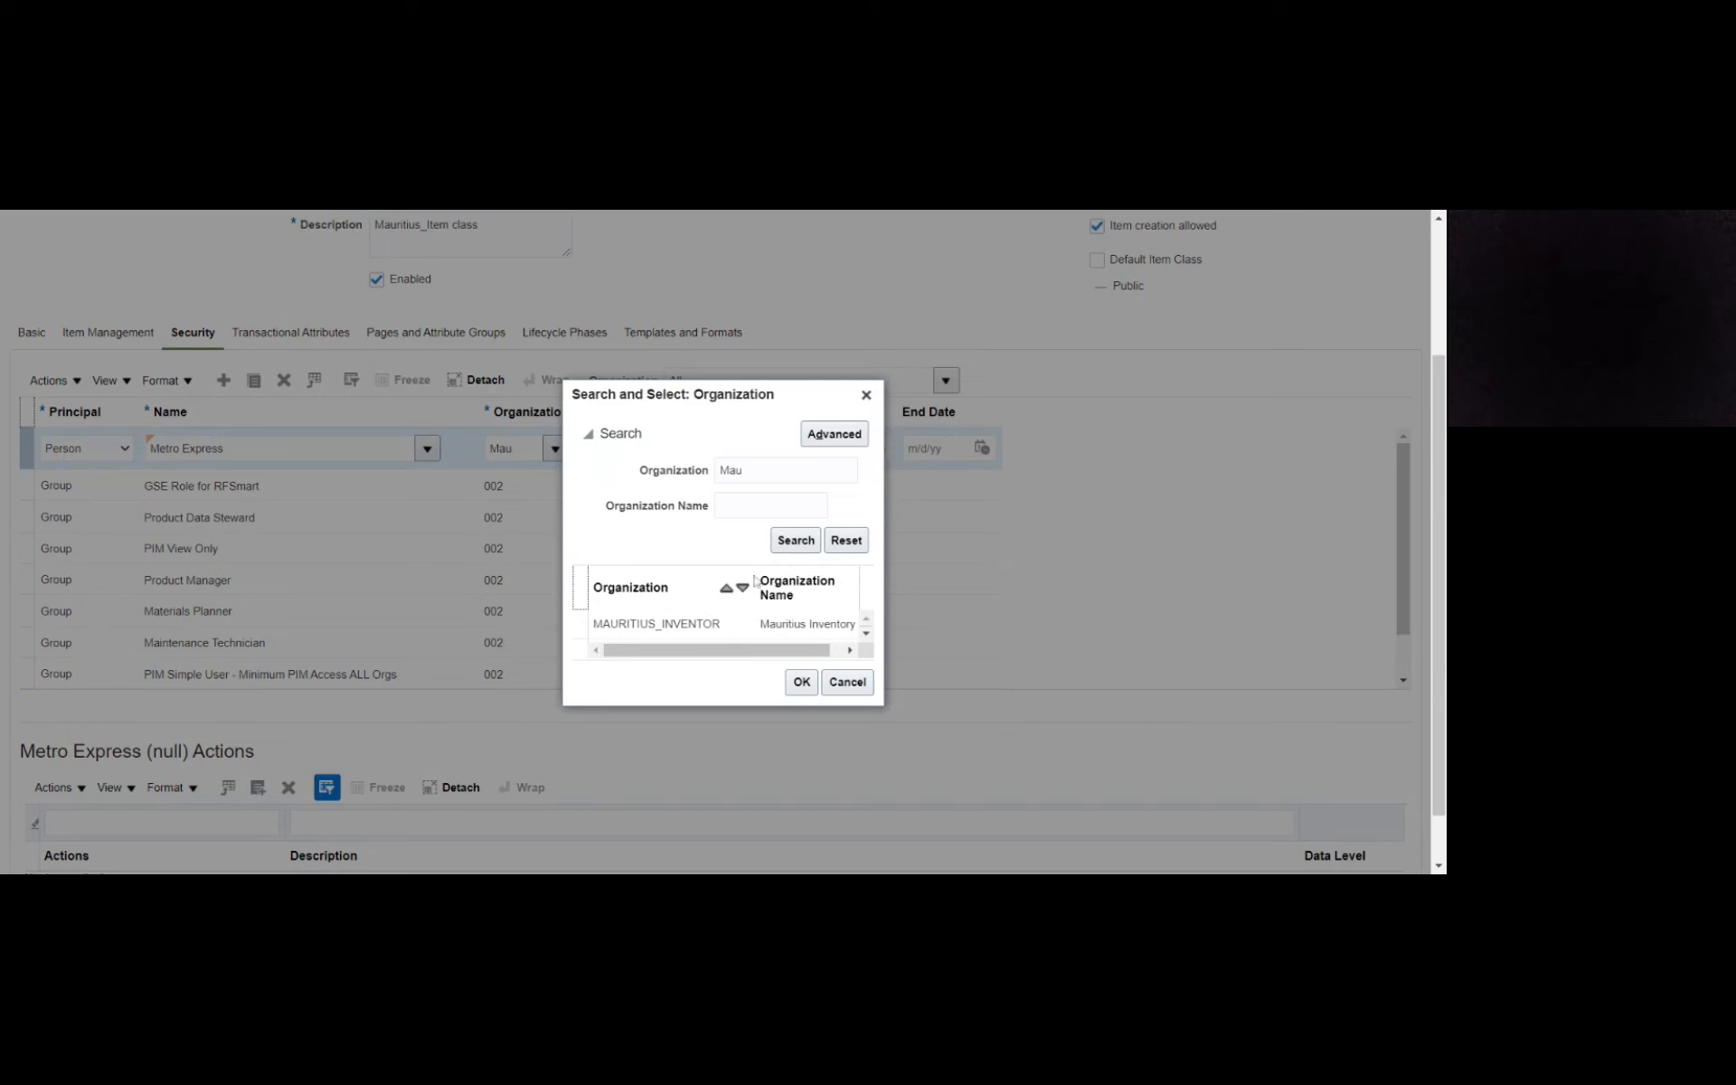
drag(759, 584, 725, 586)
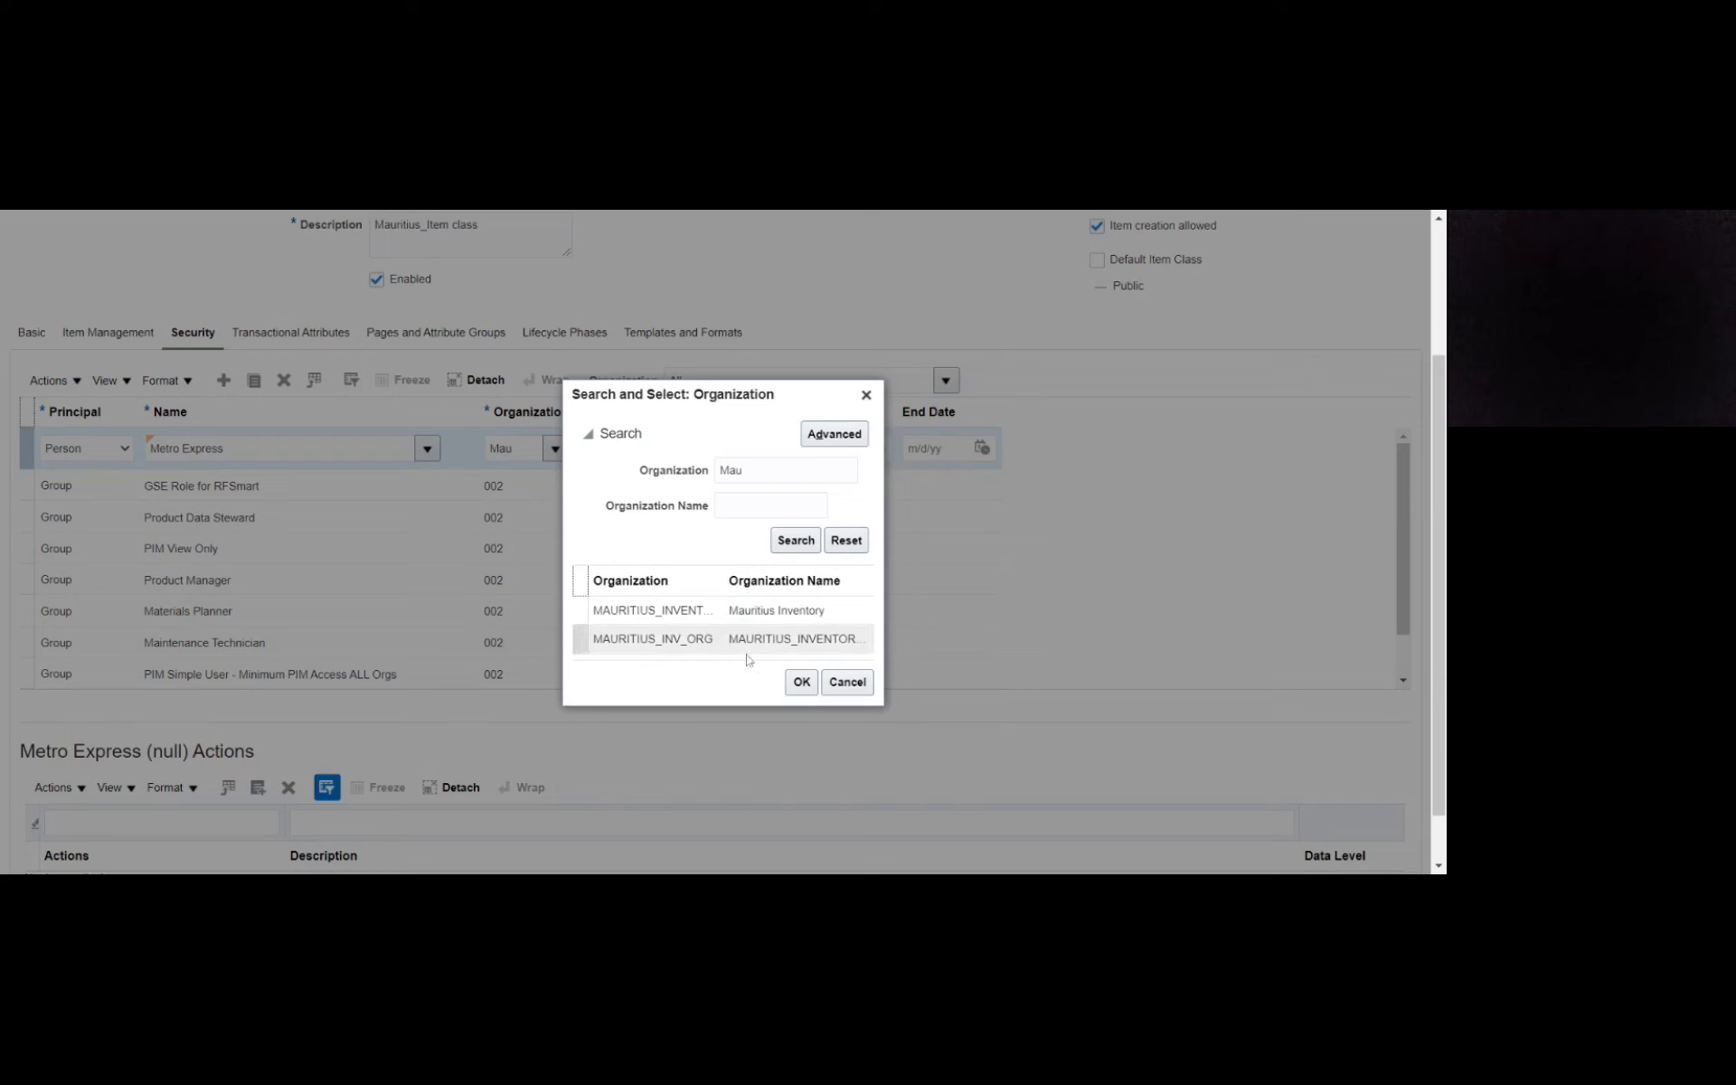
click(653, 640)
click(802, 681)
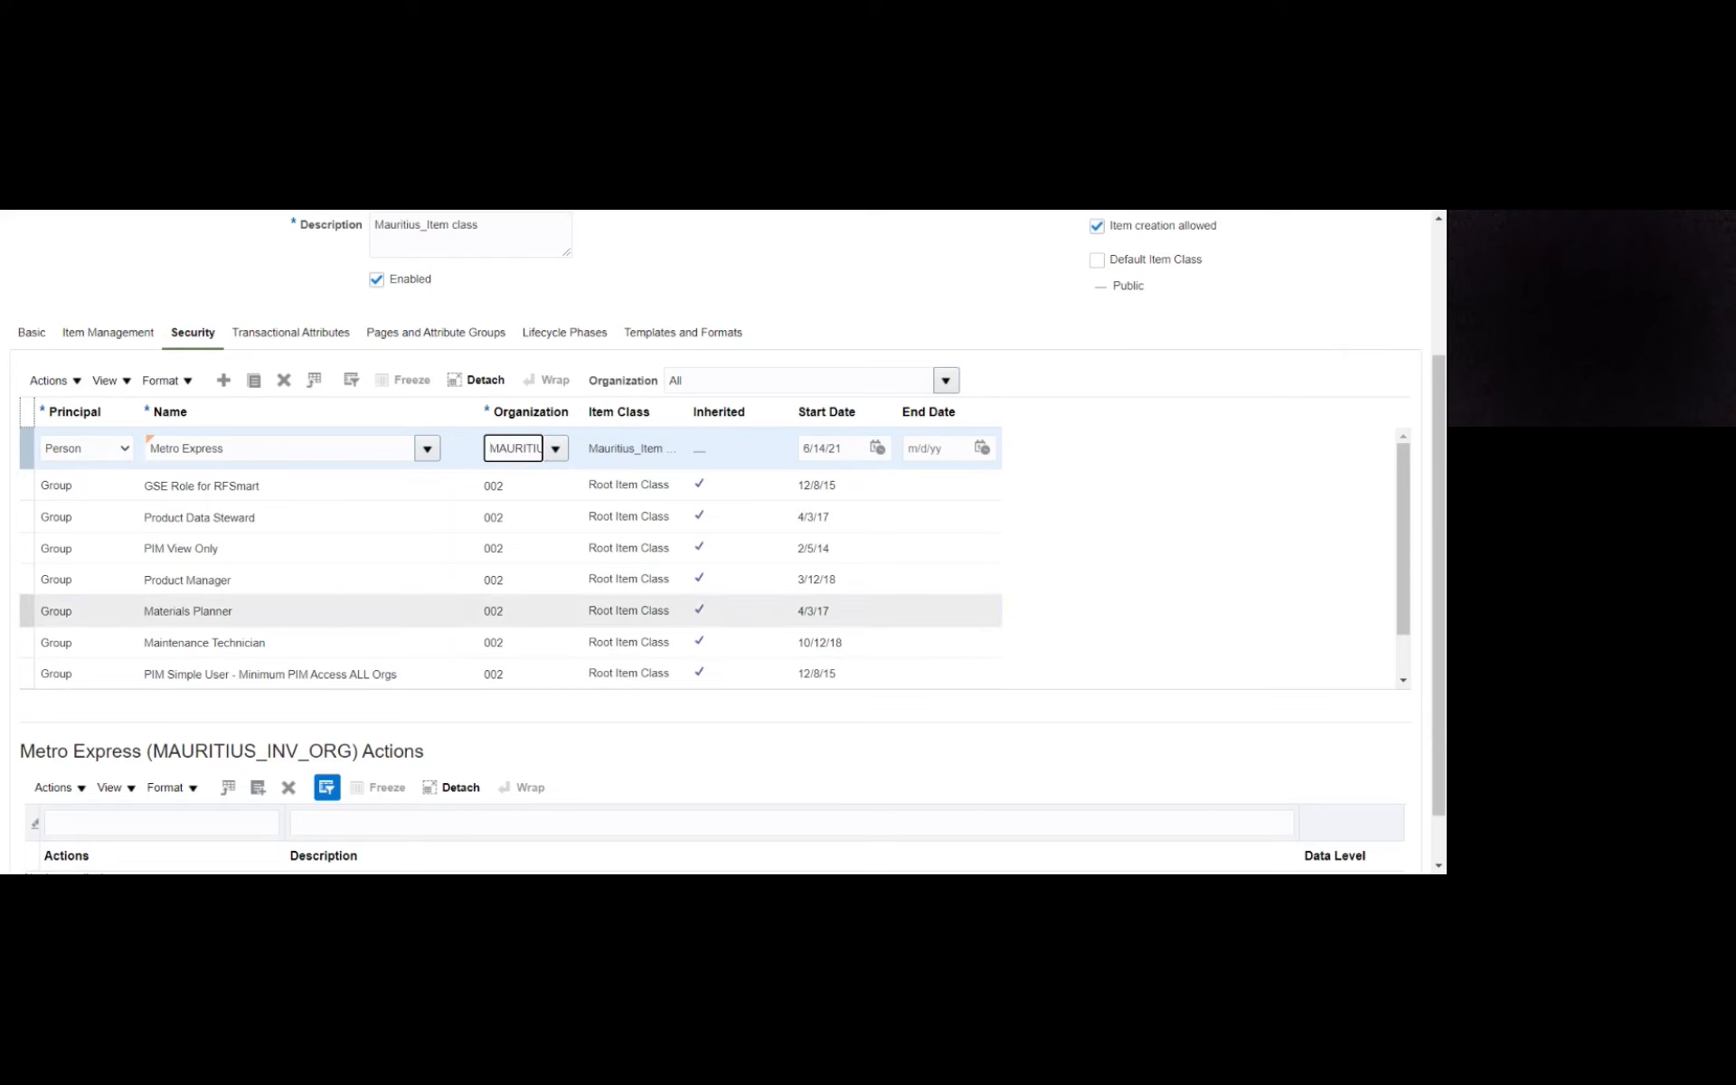
- Set the start date of the Metro Express security entry to 1/1/21
click(877, 448)
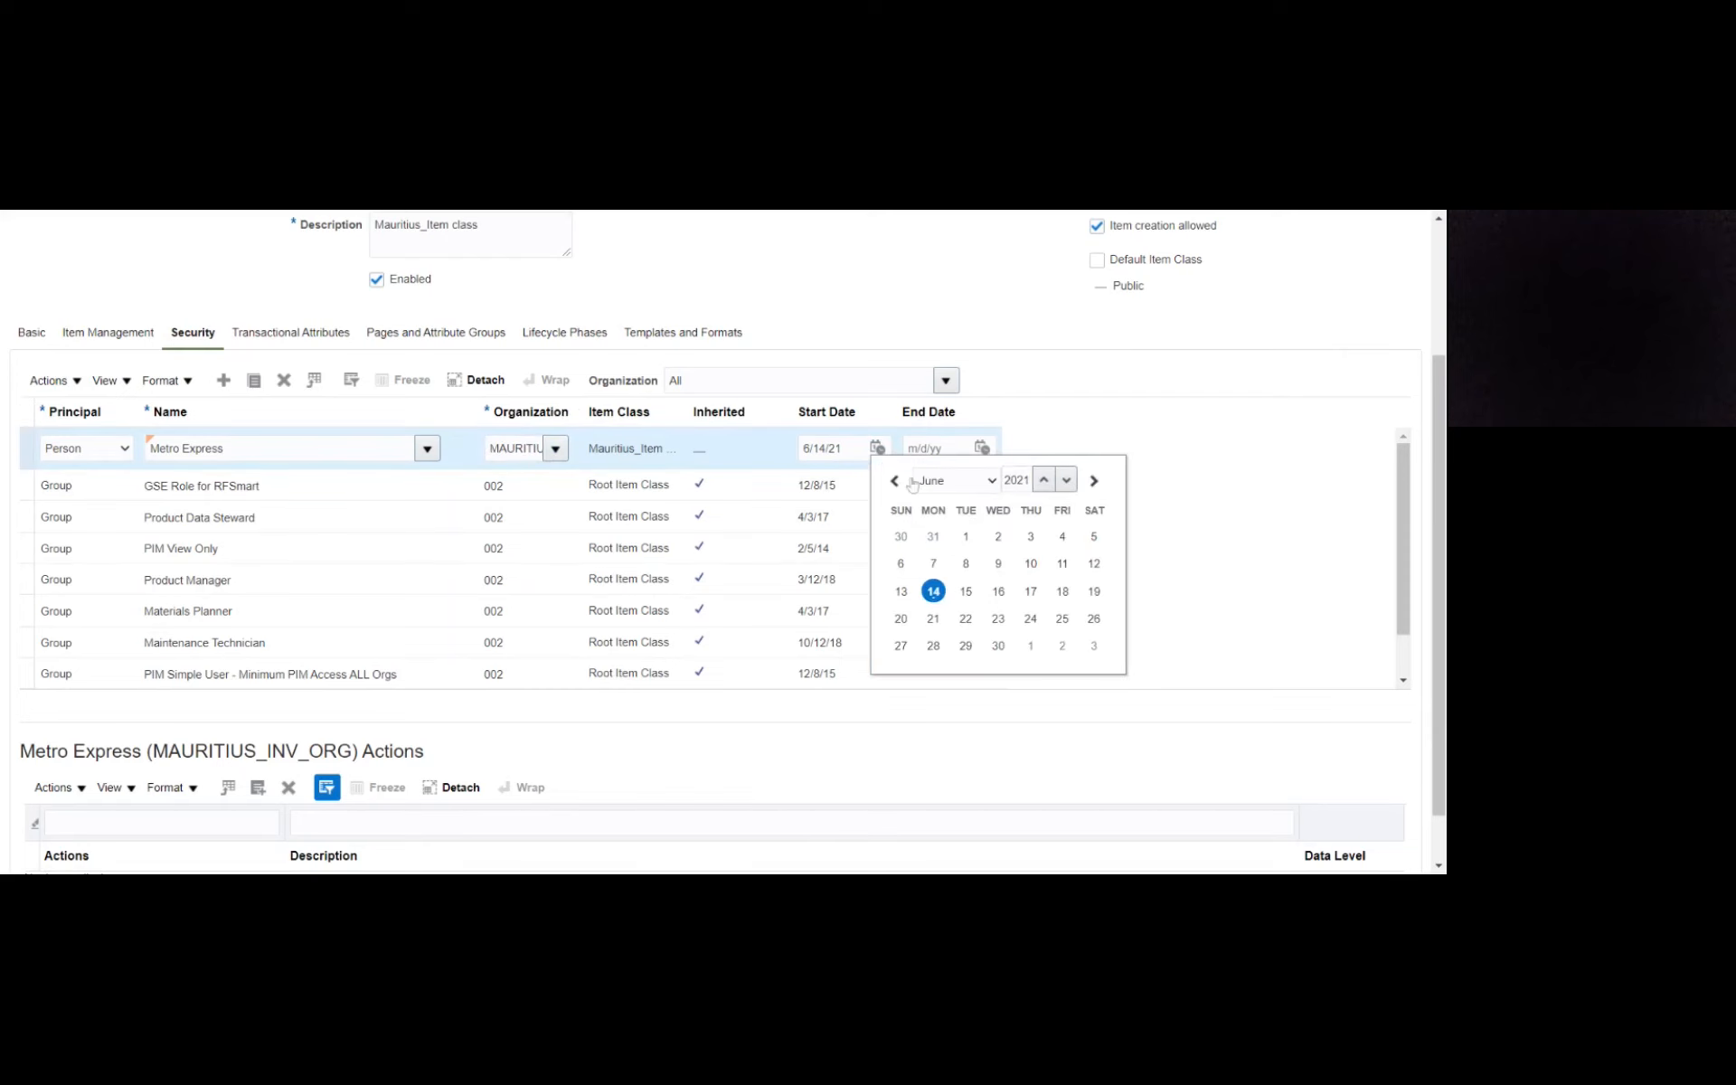
click(937, 484)
click(939, 498)
click(1064, 537)
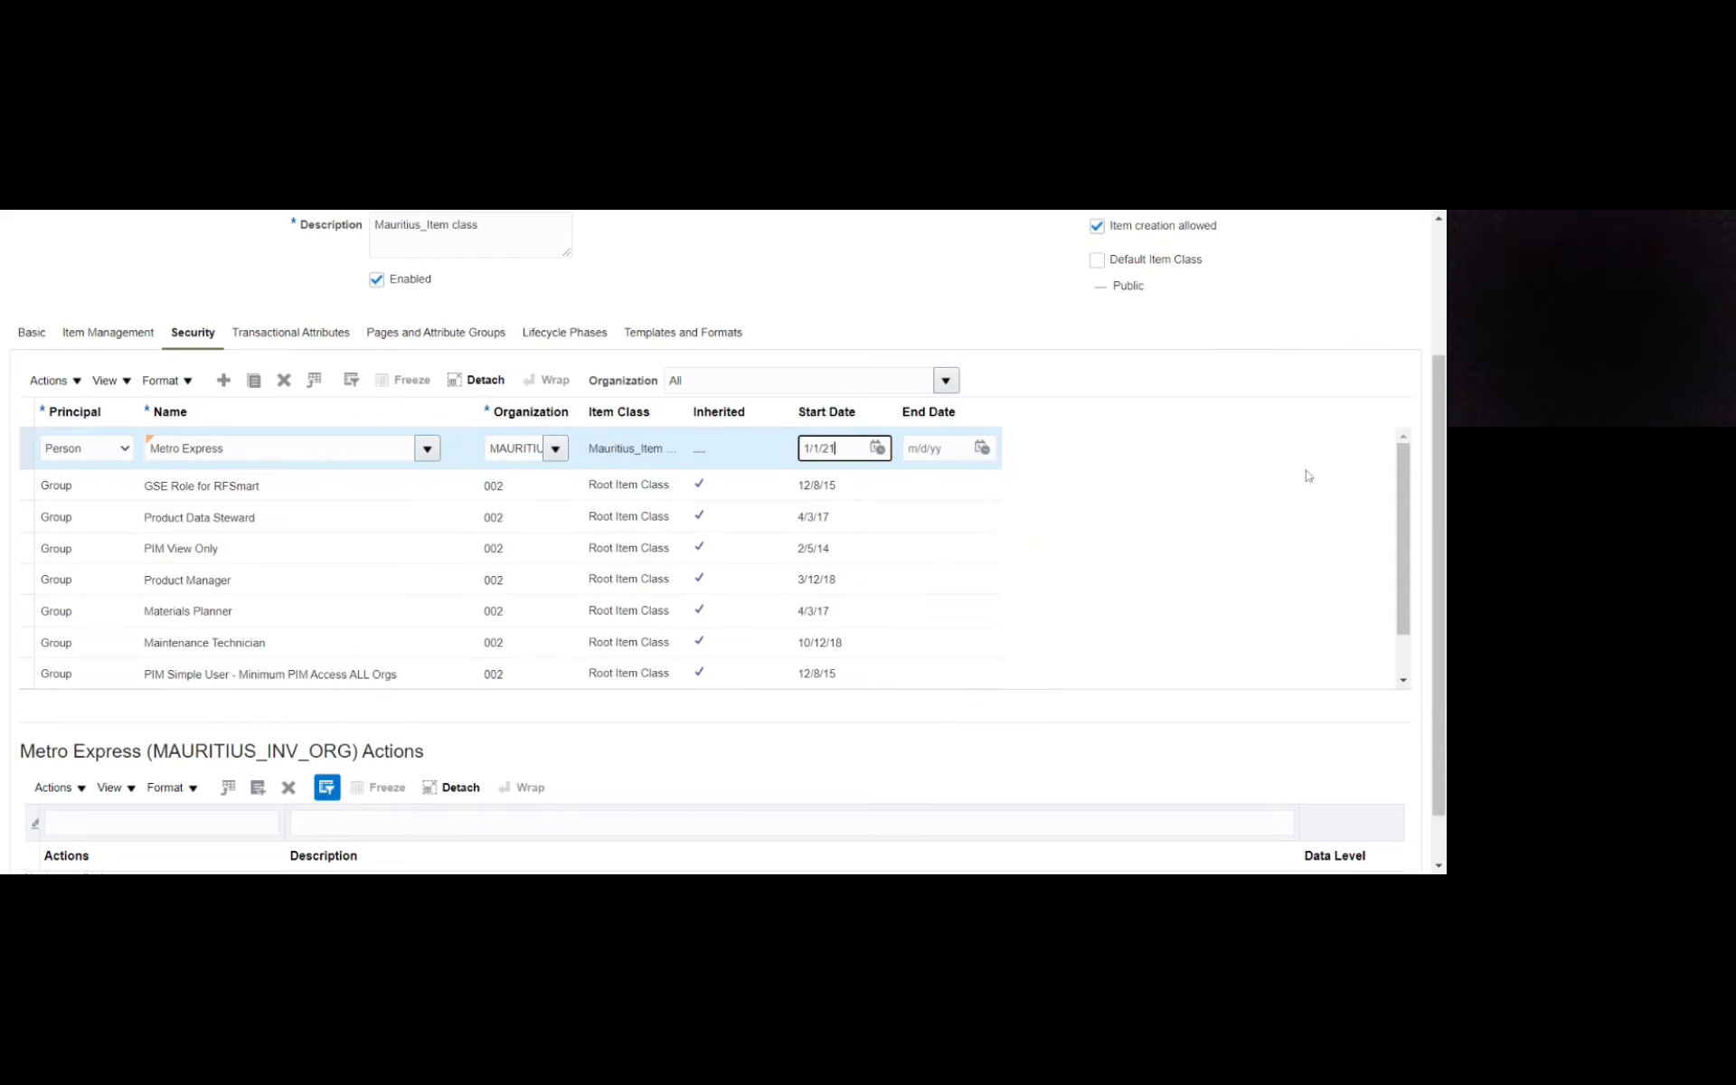
- Search without criteria for the actions that can be added to the Metro Express security entry, and go through the whole list
scroll(1437, 453, down, 1)
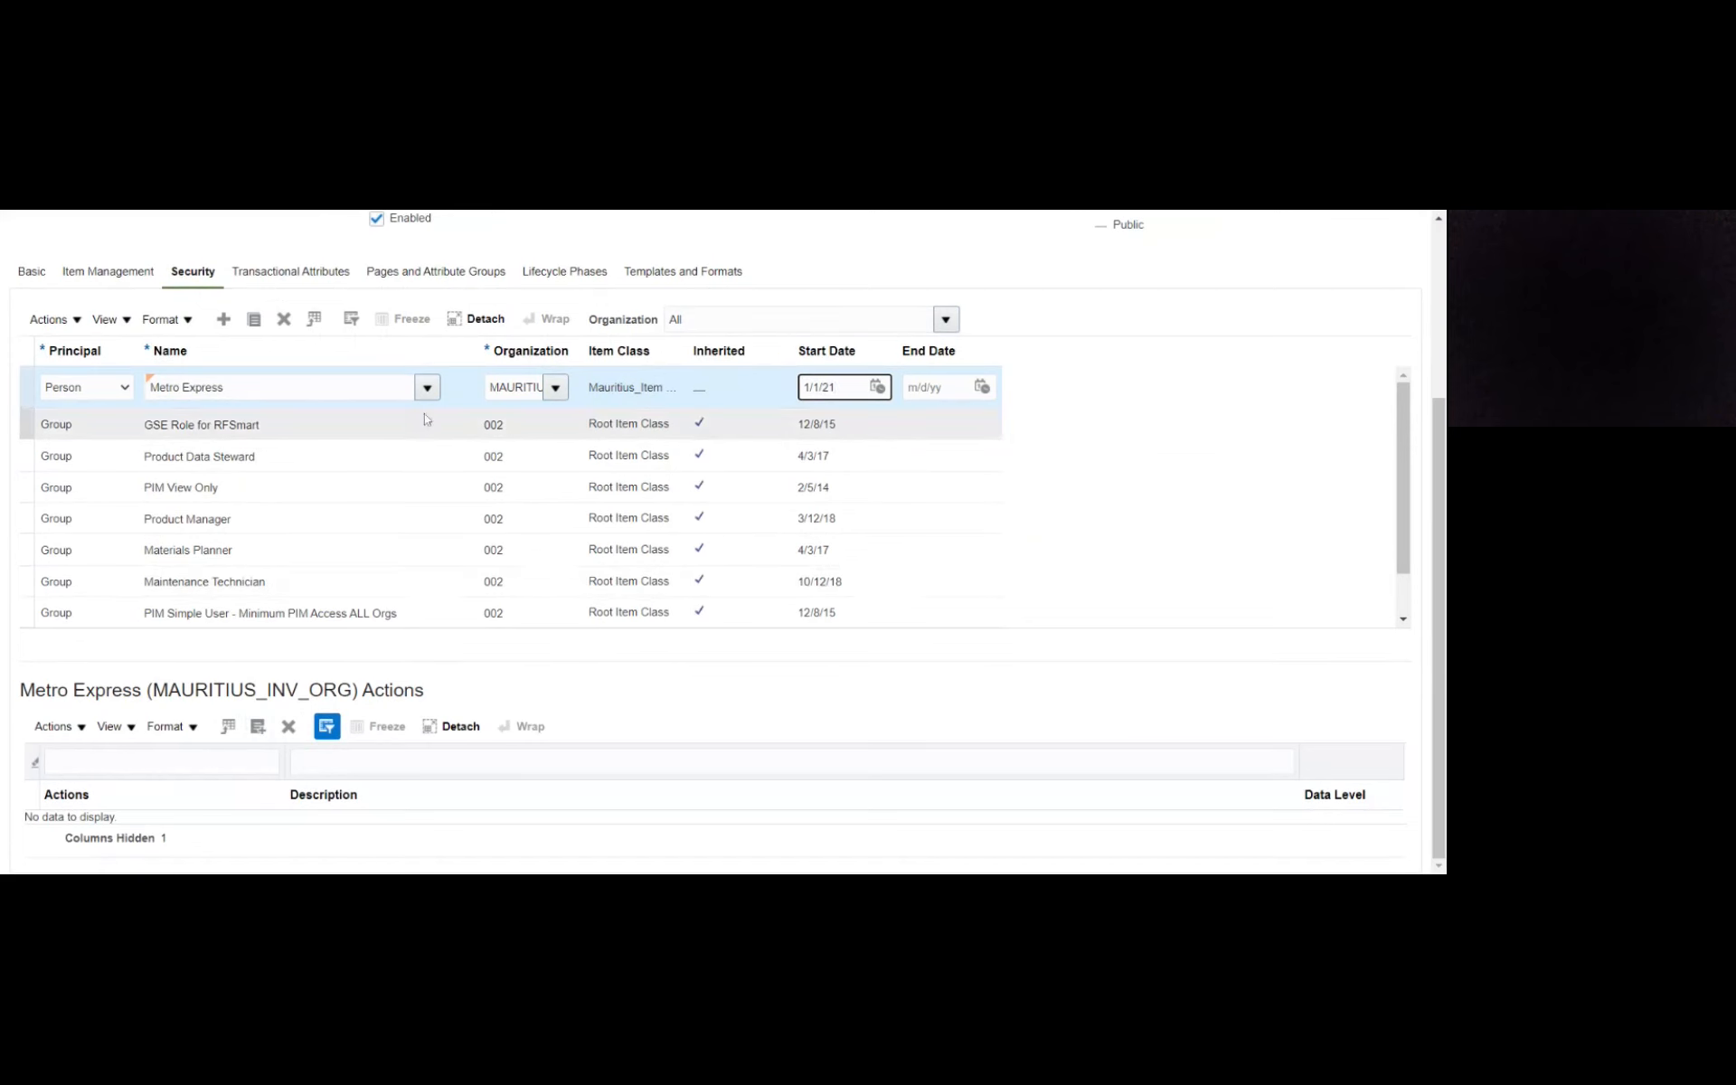
click(259, 729)
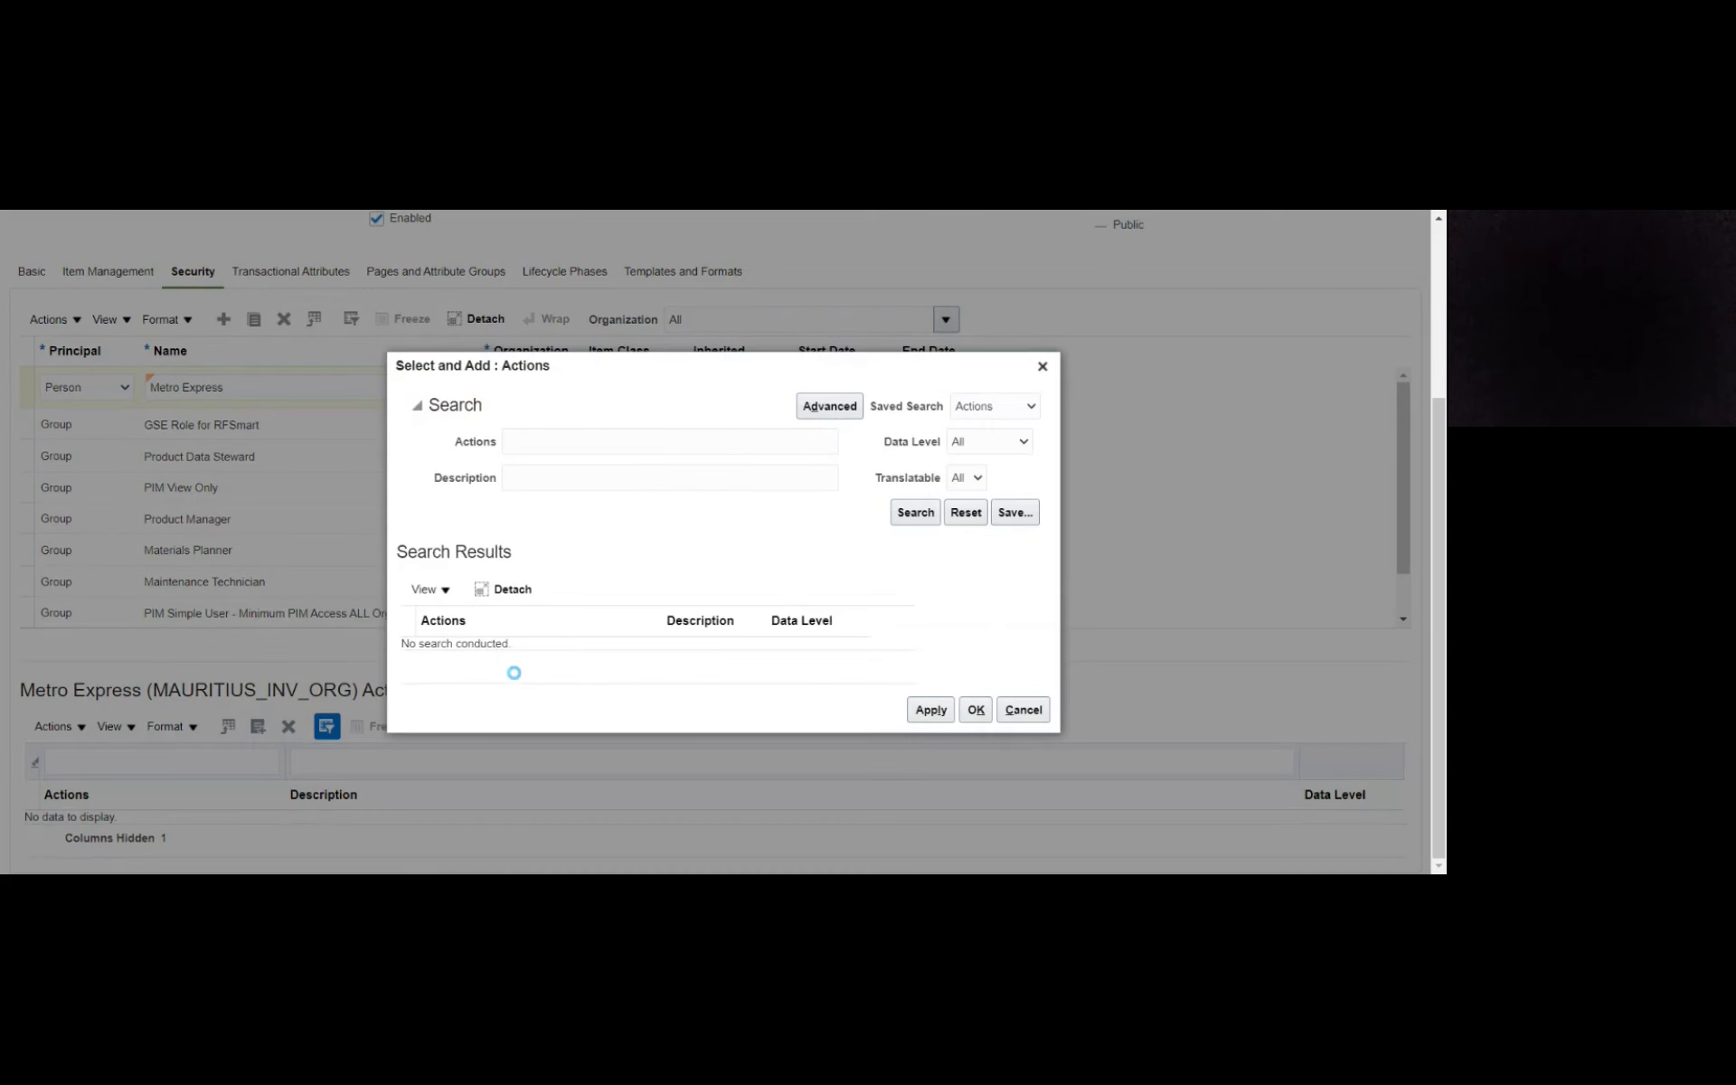
click(917, 513)
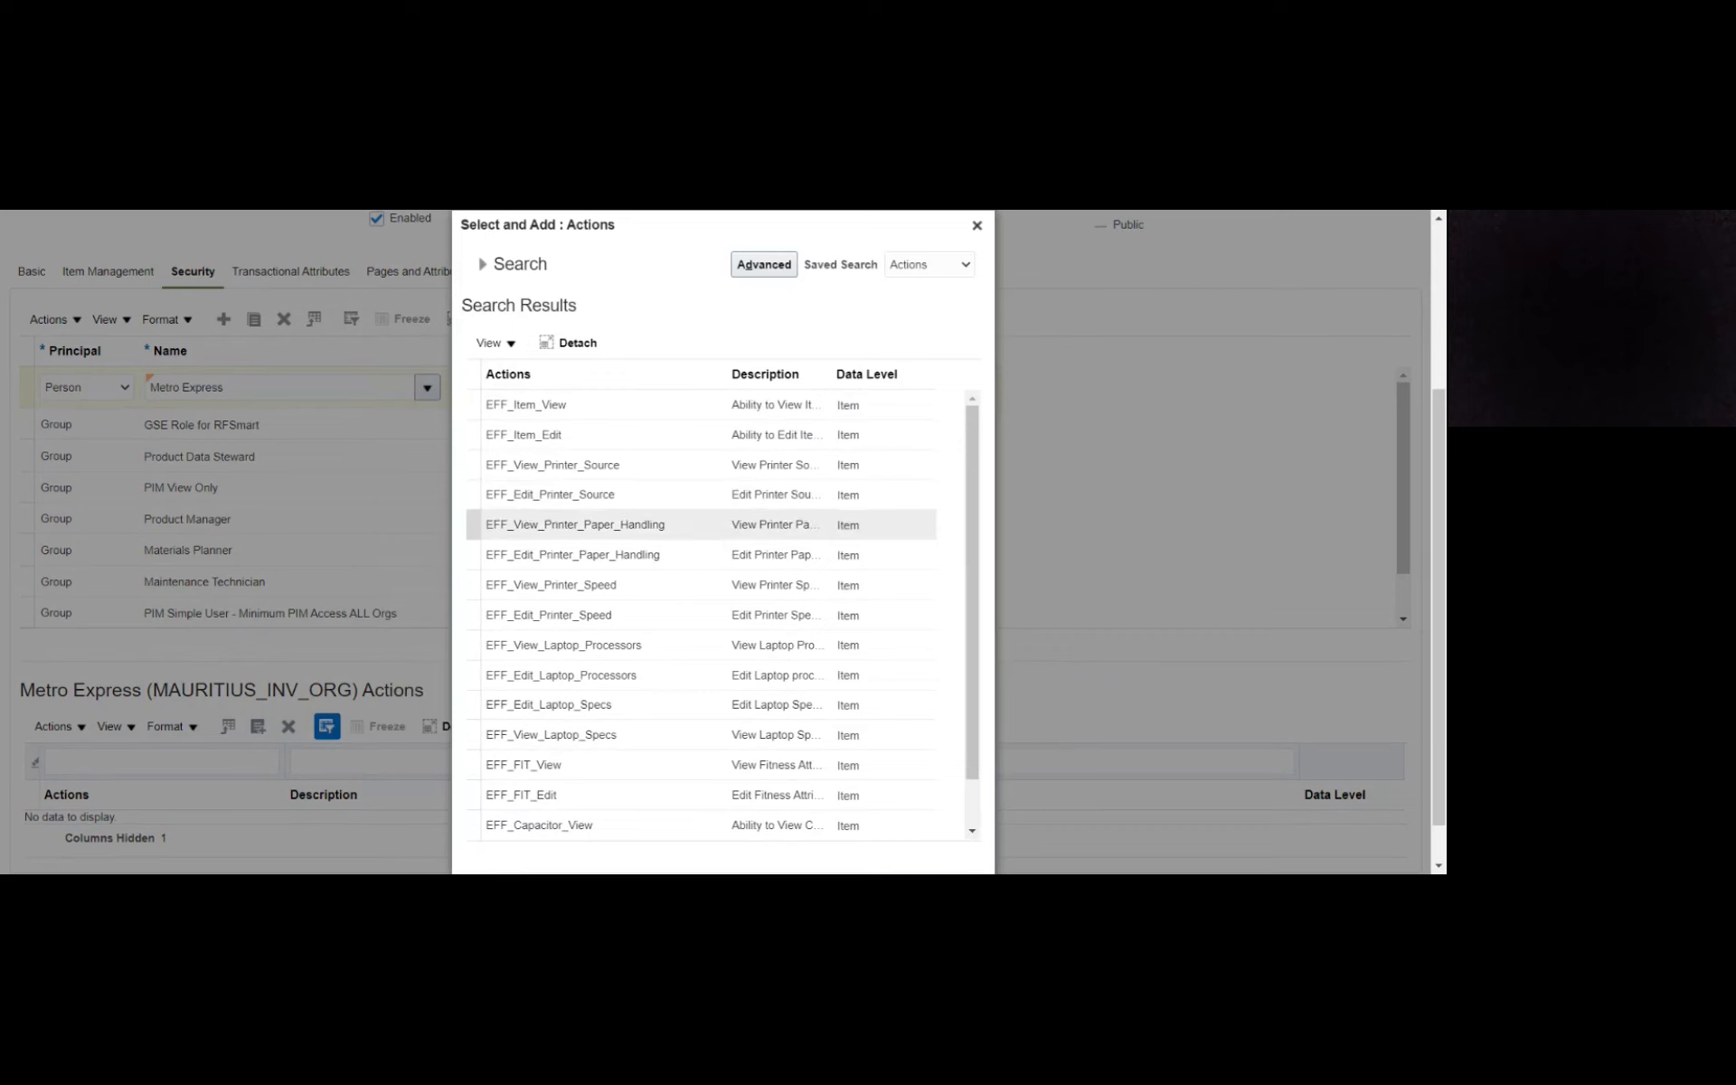
scroll(705, 542, down, 2)
scroll(647, 570, down, 5)
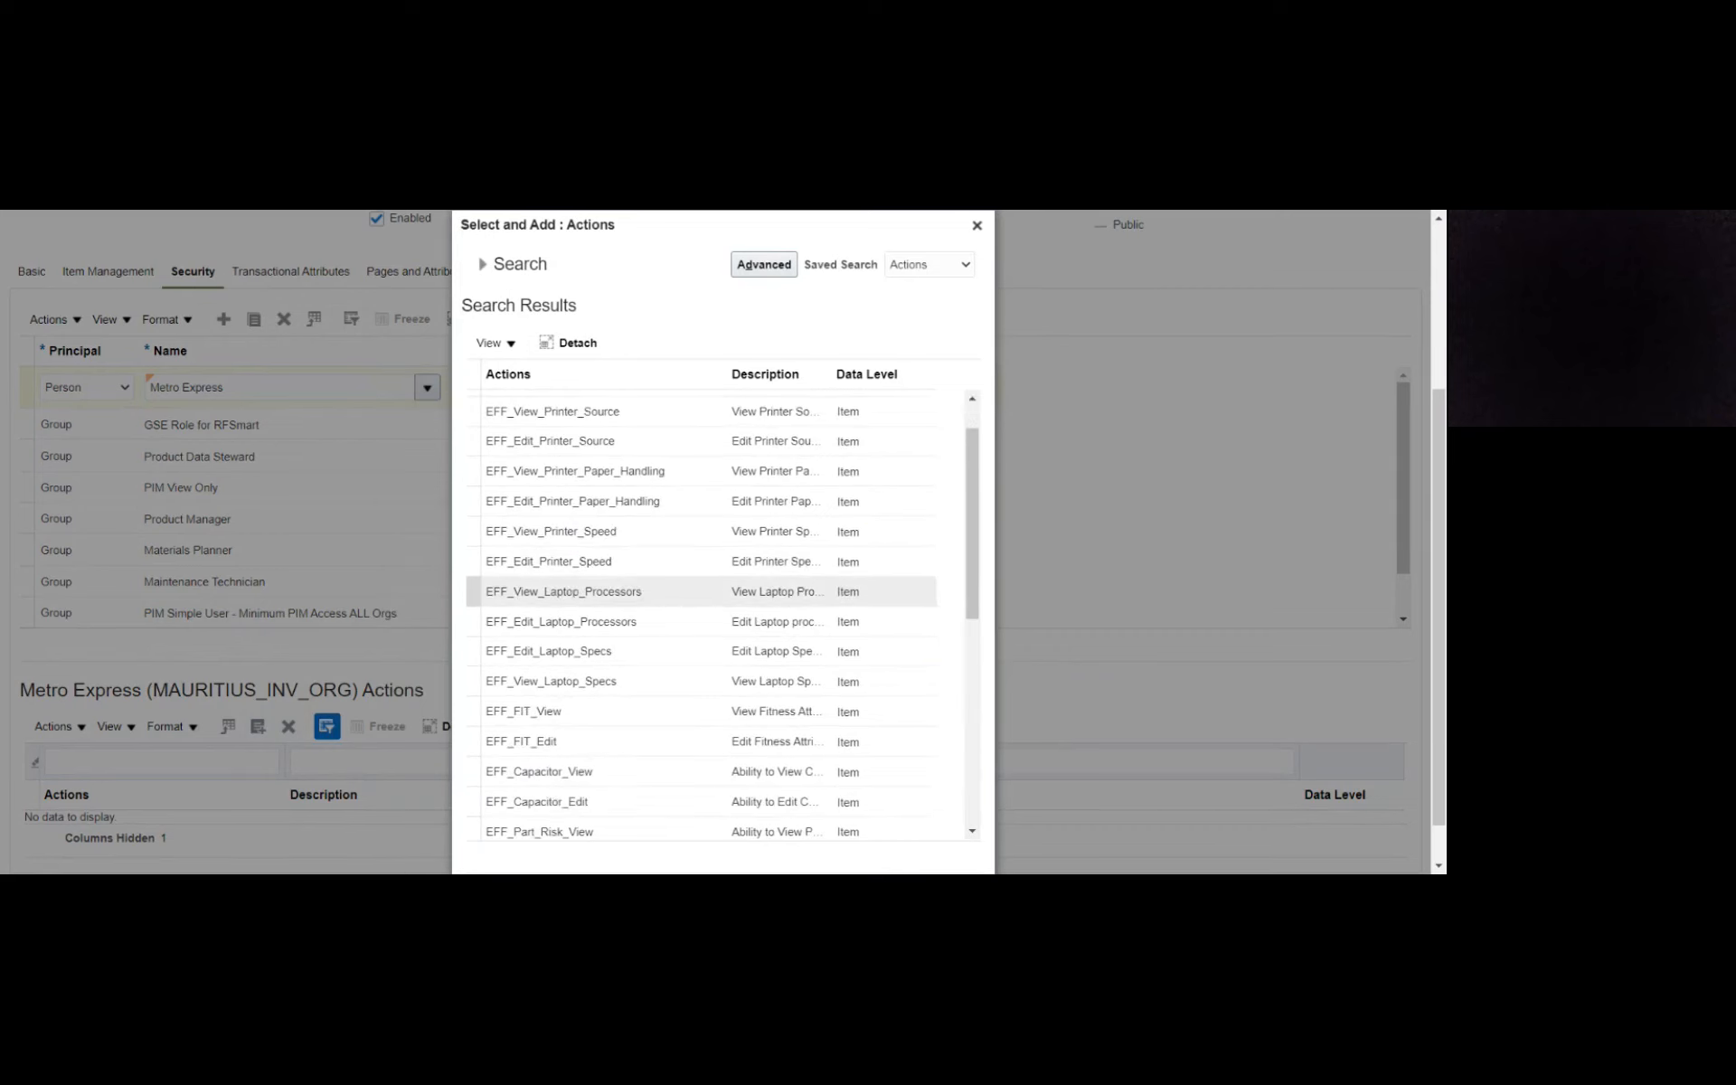
scroll(647, 570, down, 2)
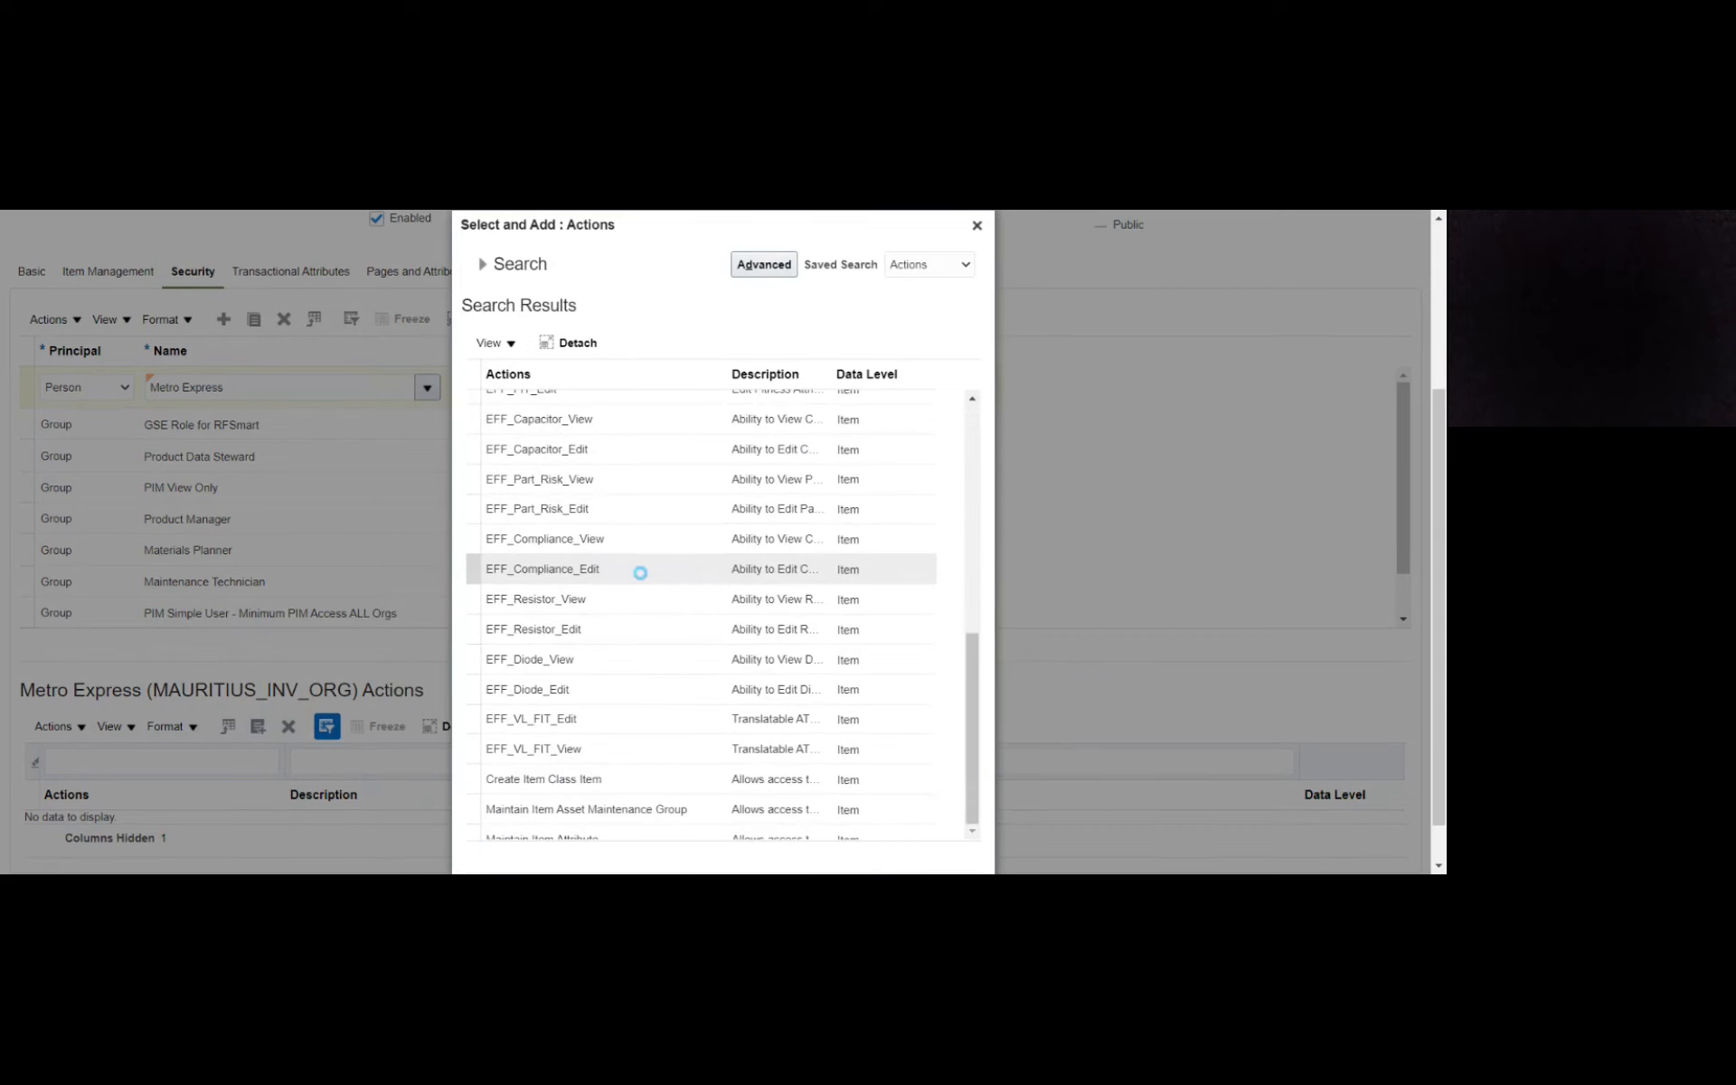
scroll(625, 535, down, 5)
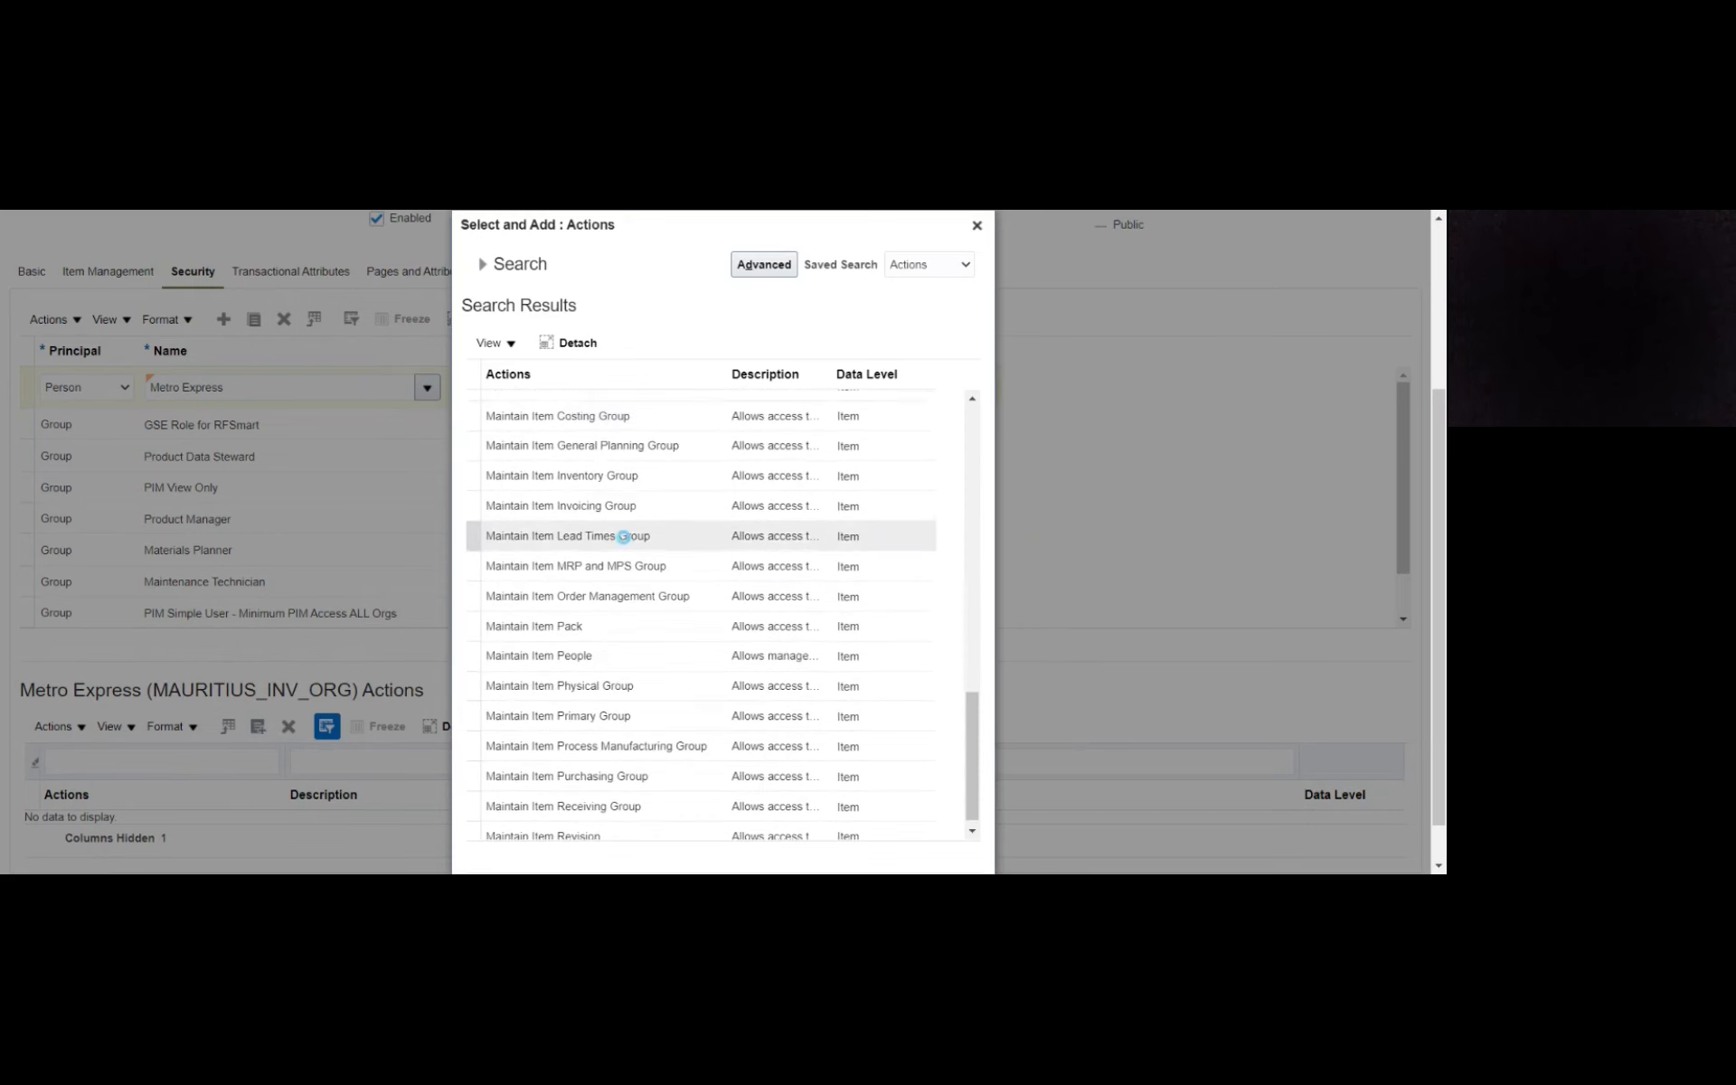
scroll(624, 537, down, 2)
scroll(624, 537, down, 3)
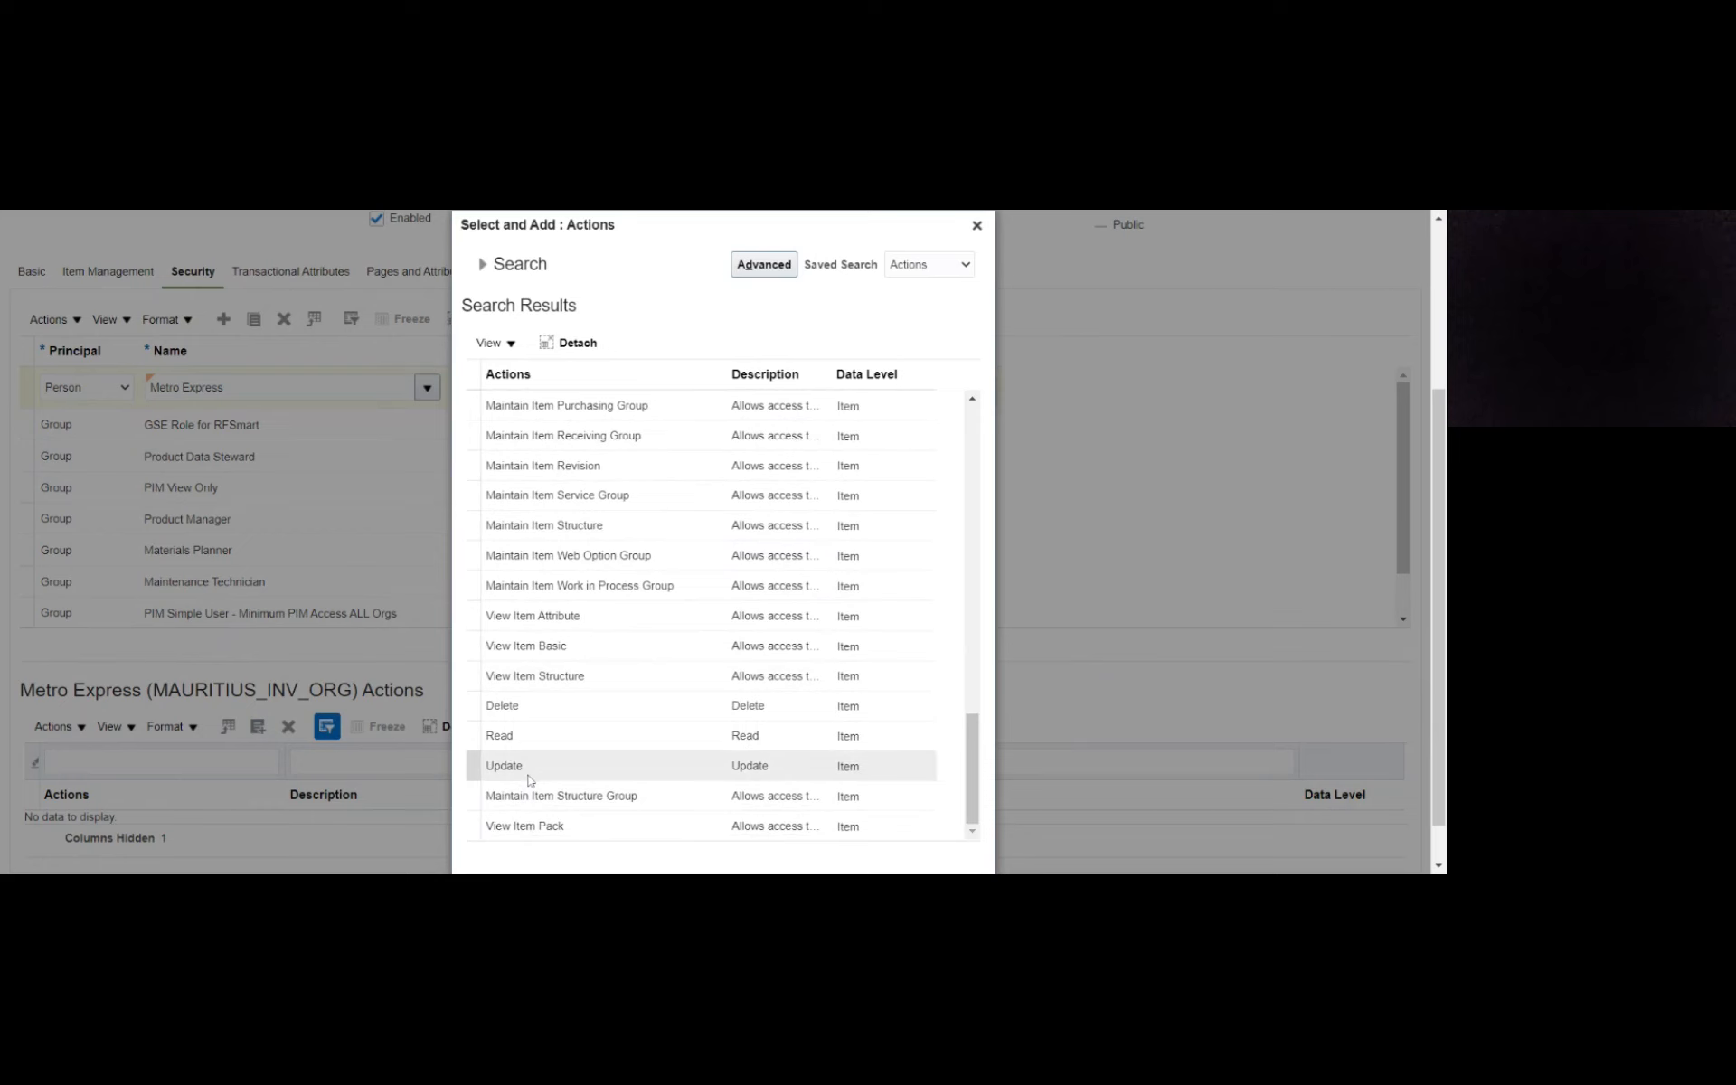
- Select all the listed actions and add them to the Metro Express security entry
click(561, 738)
key(ctrl+a)
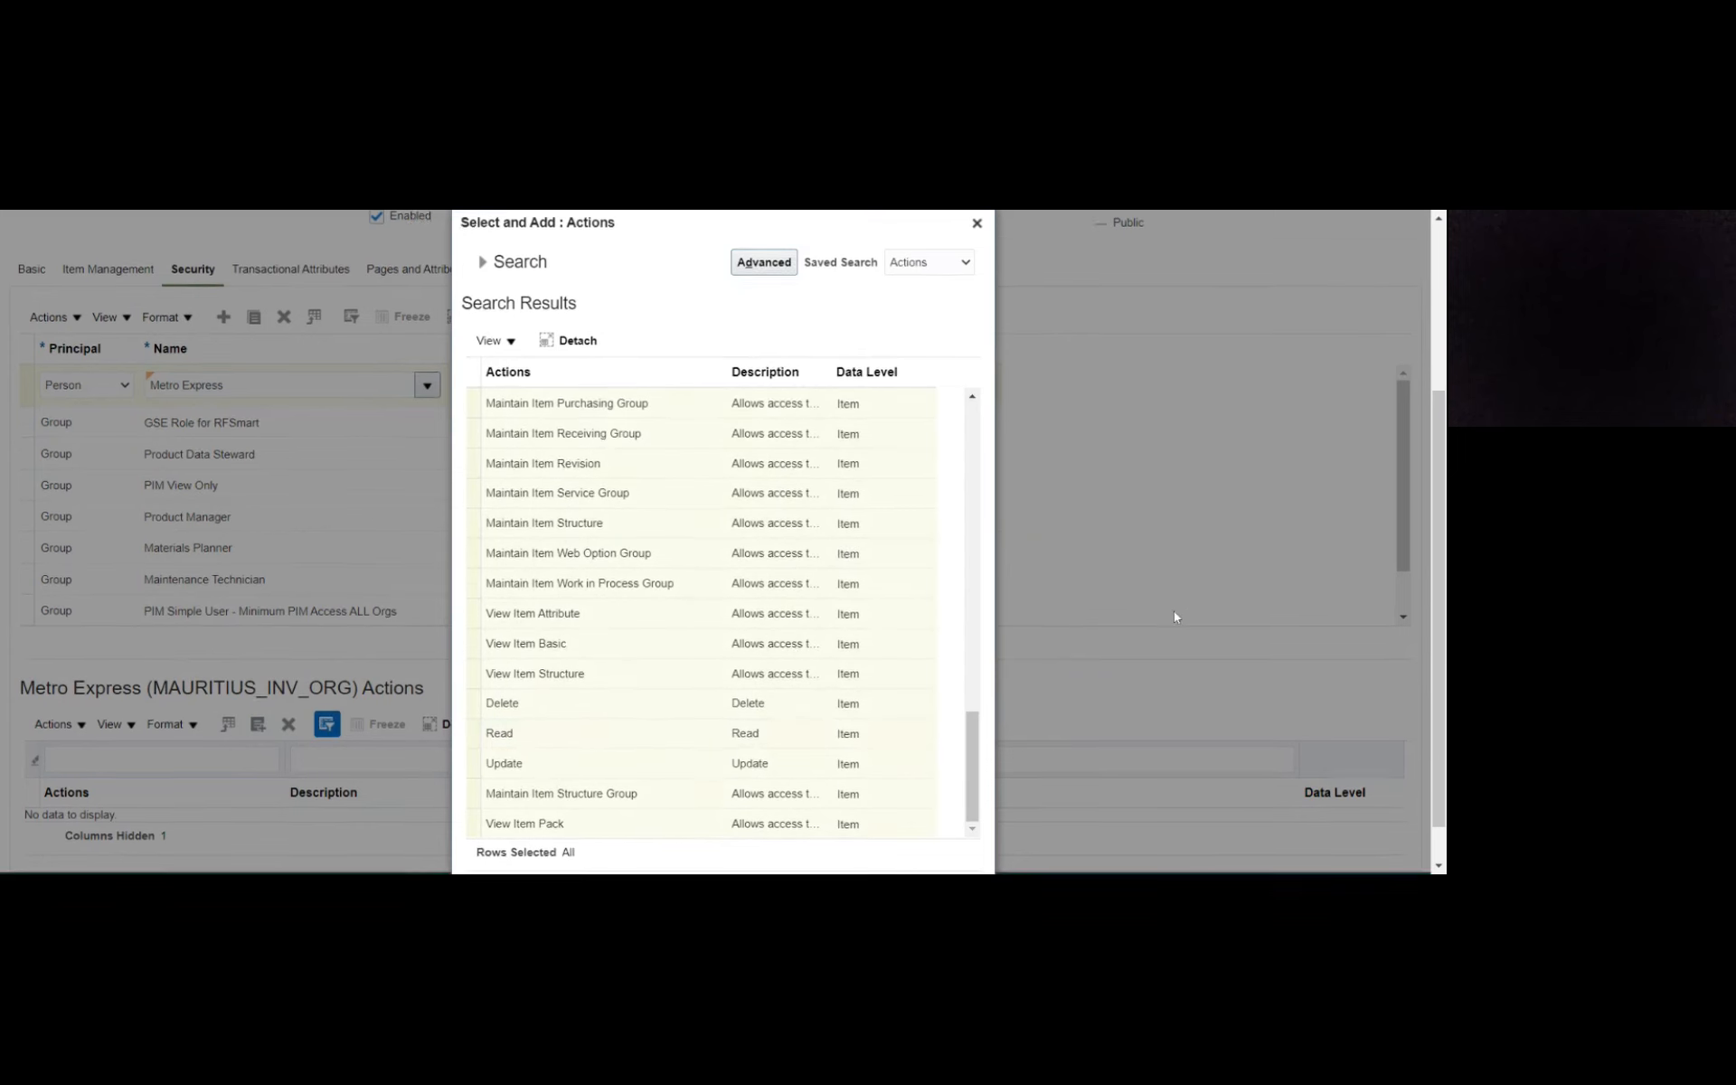
scroll(1174, 612, down, 1)
click(863, 859)
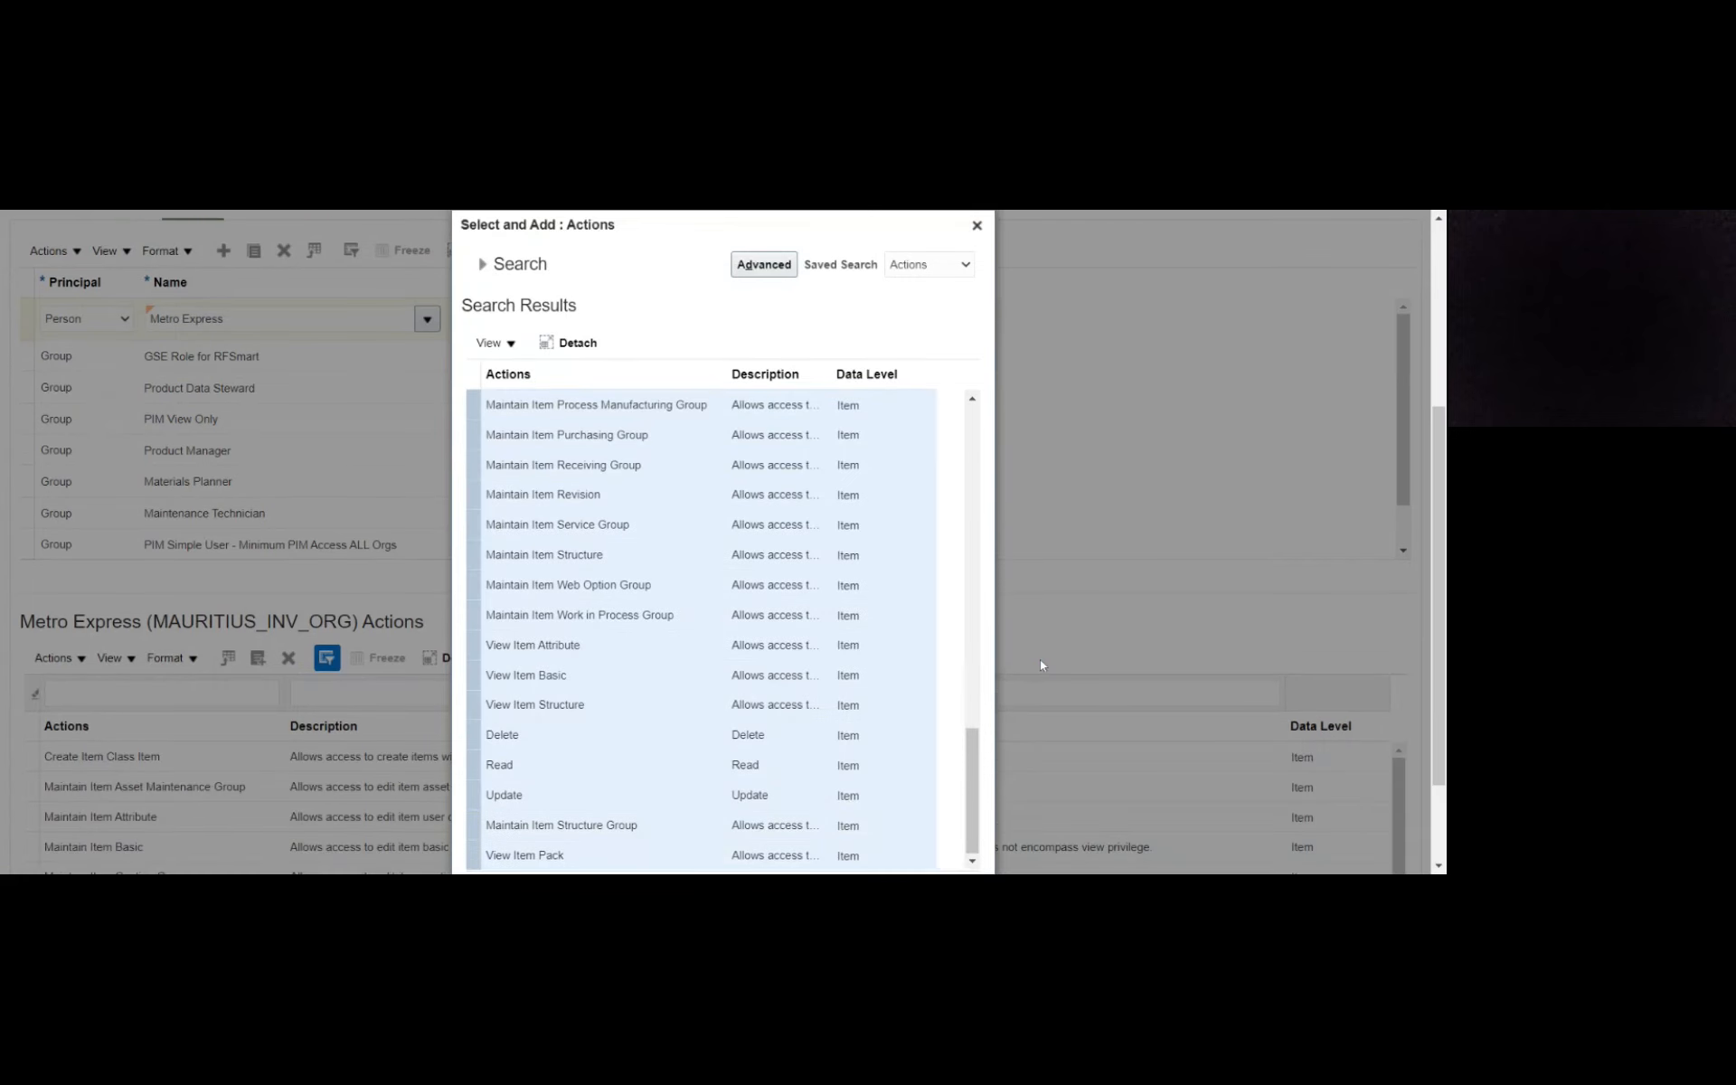
scroll(1191, 597, down, 1)
scroll(1183, 609, down, 1)
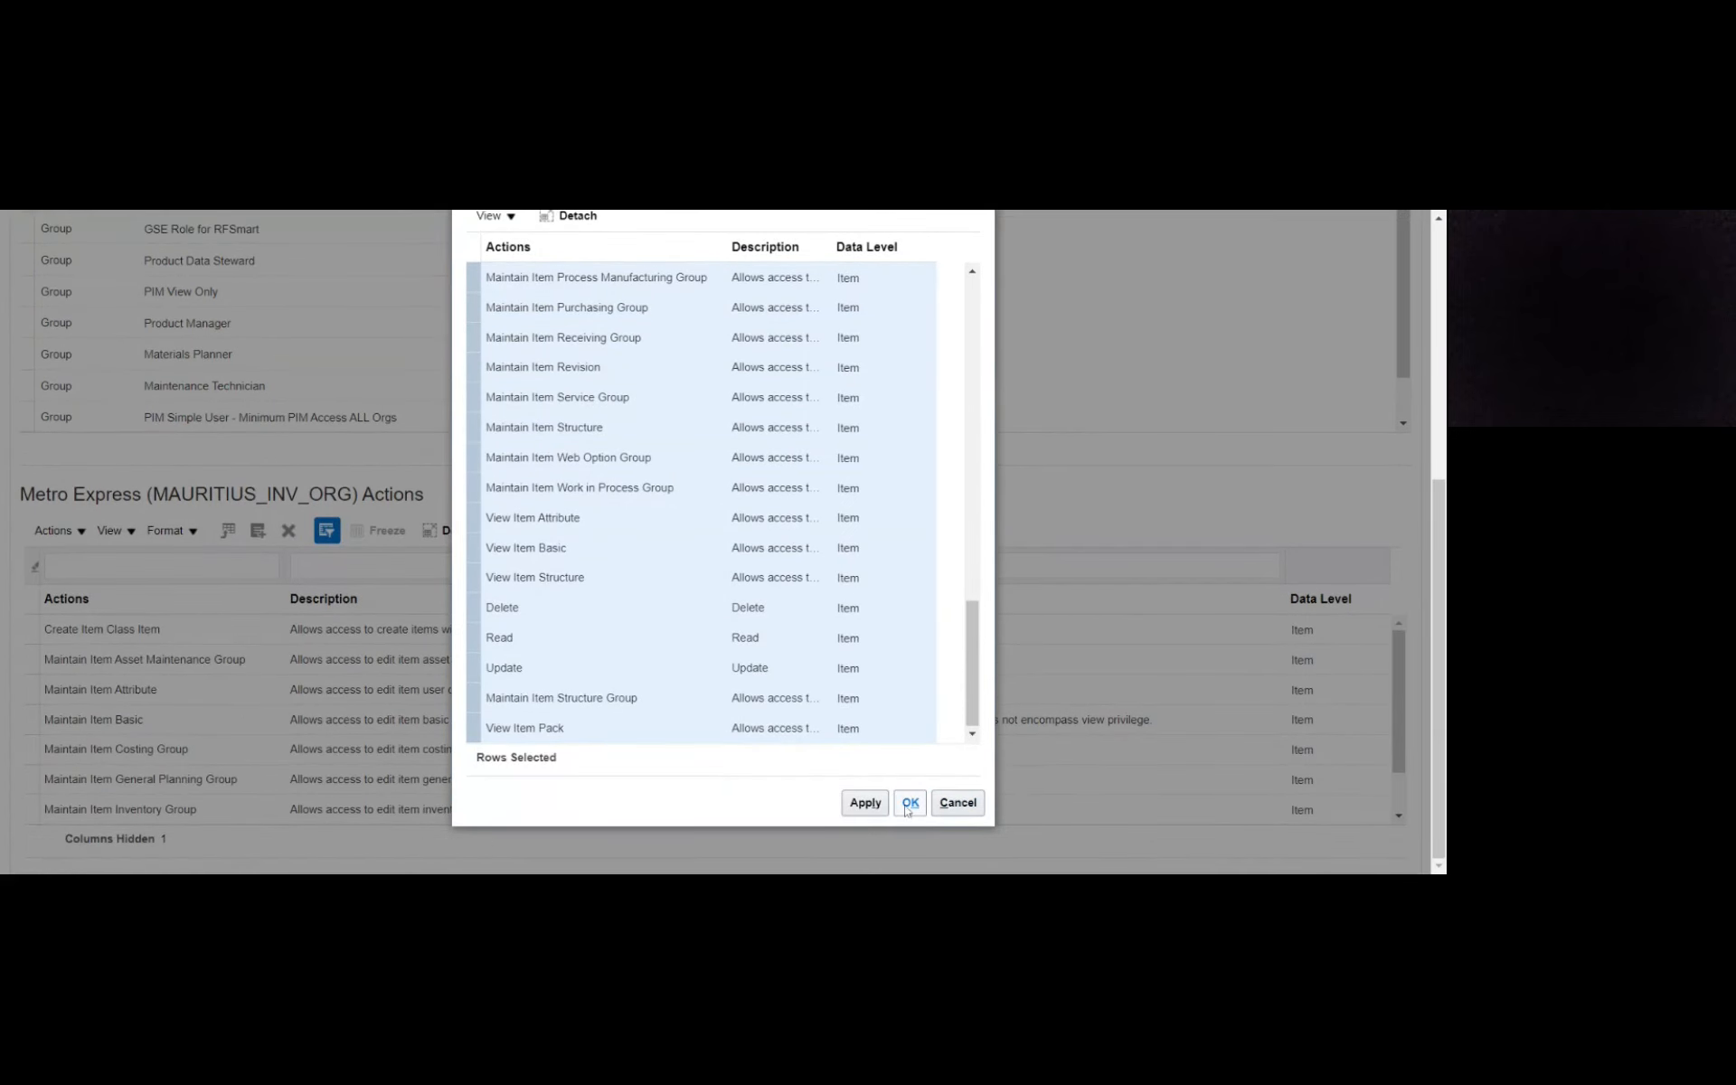
click(909, 804)
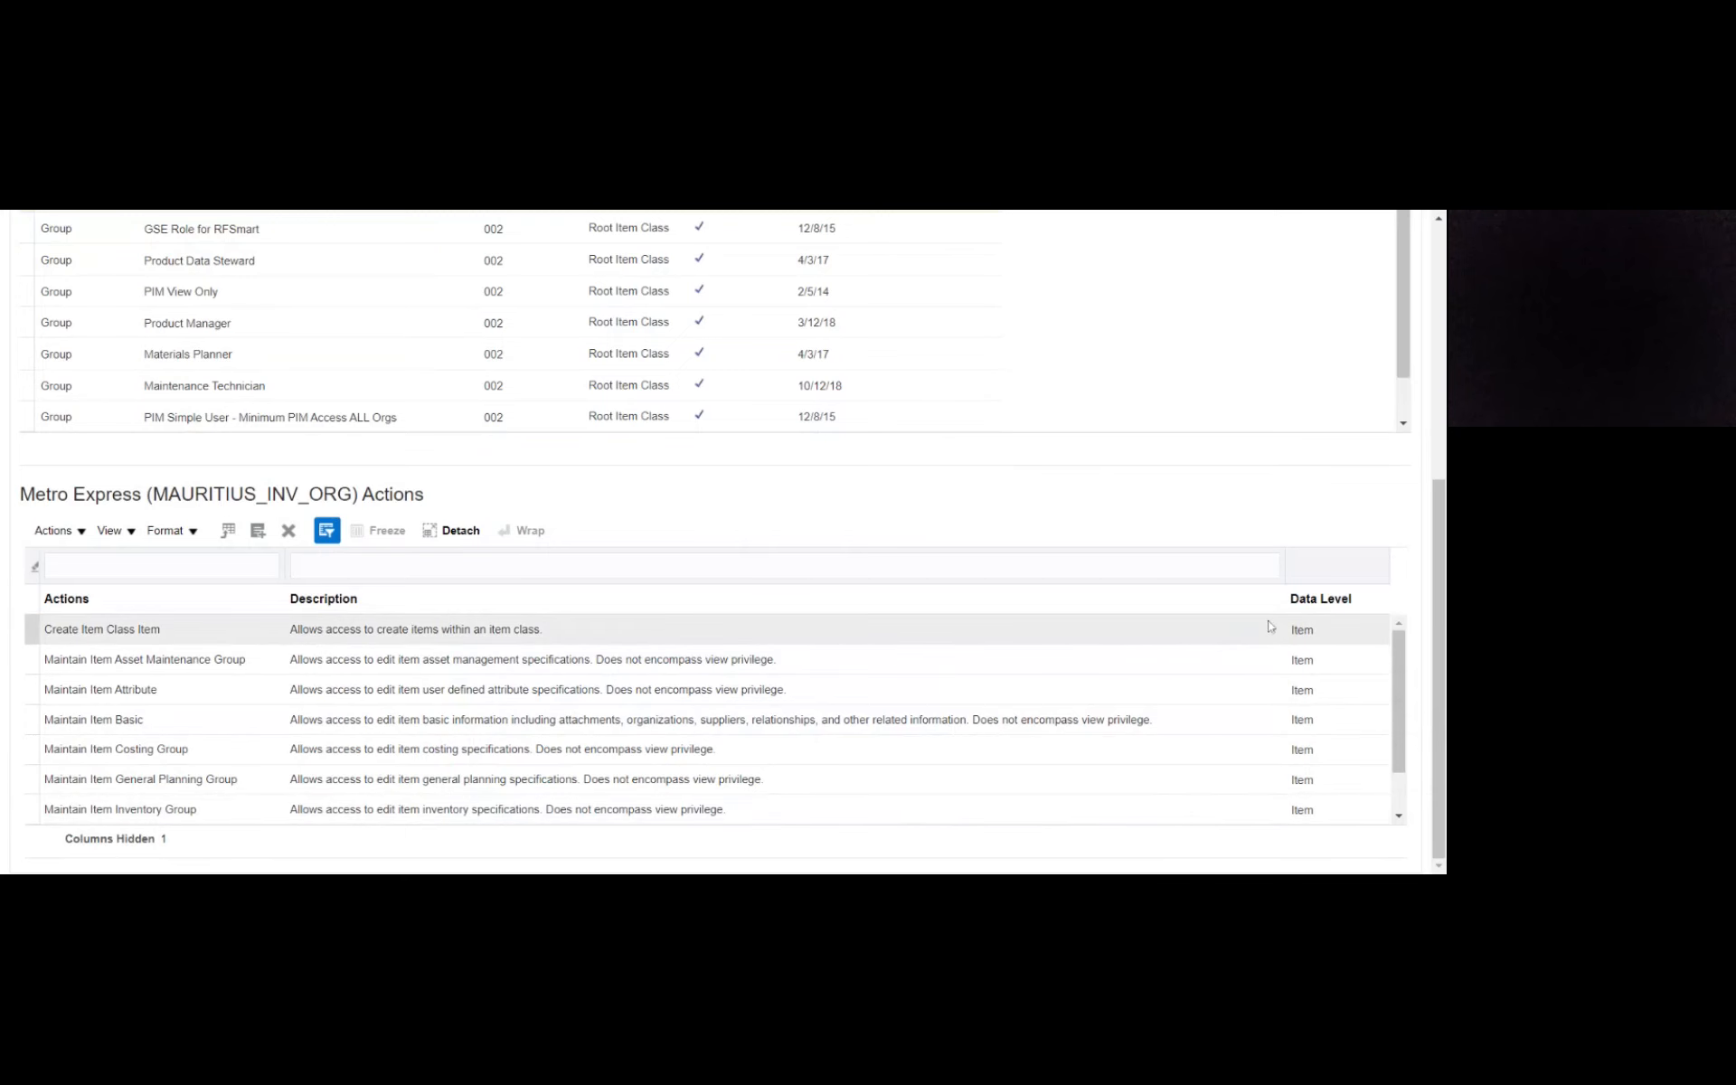
- Start a new item template for the item class and name it Mauritus_Template
drag(1437, 643, 1438, 389)
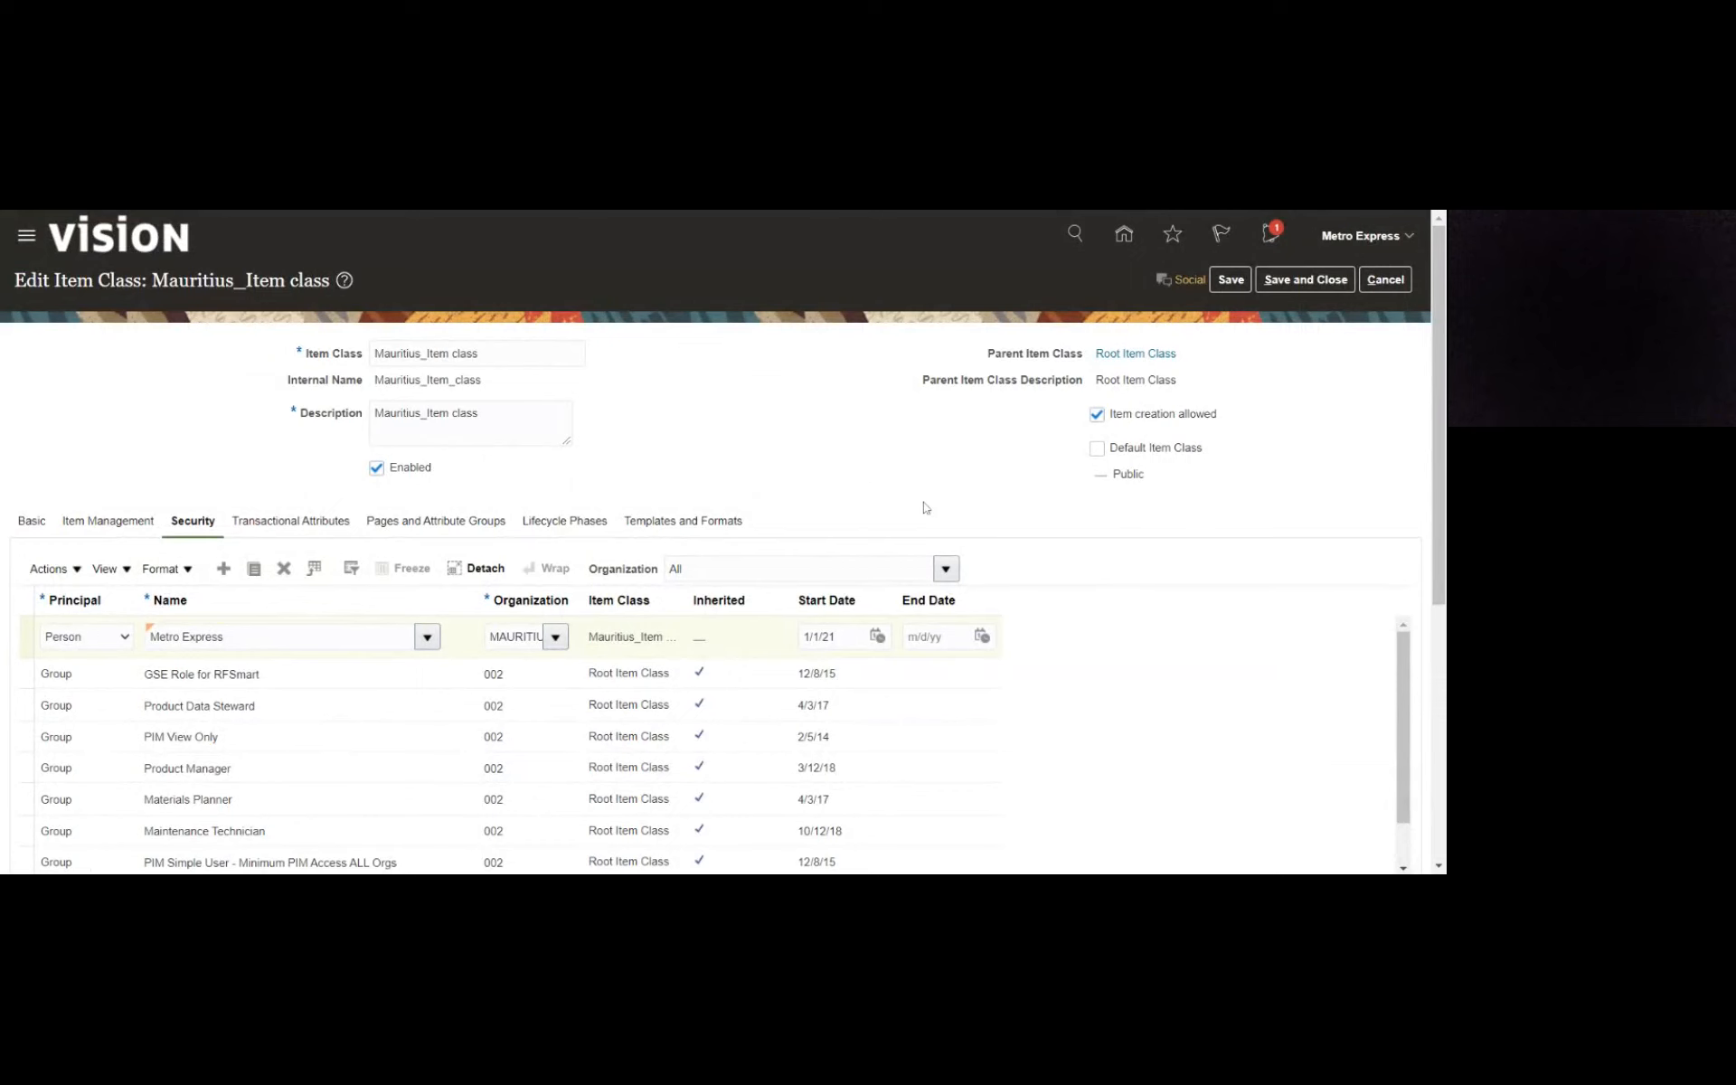
click(647, 522)
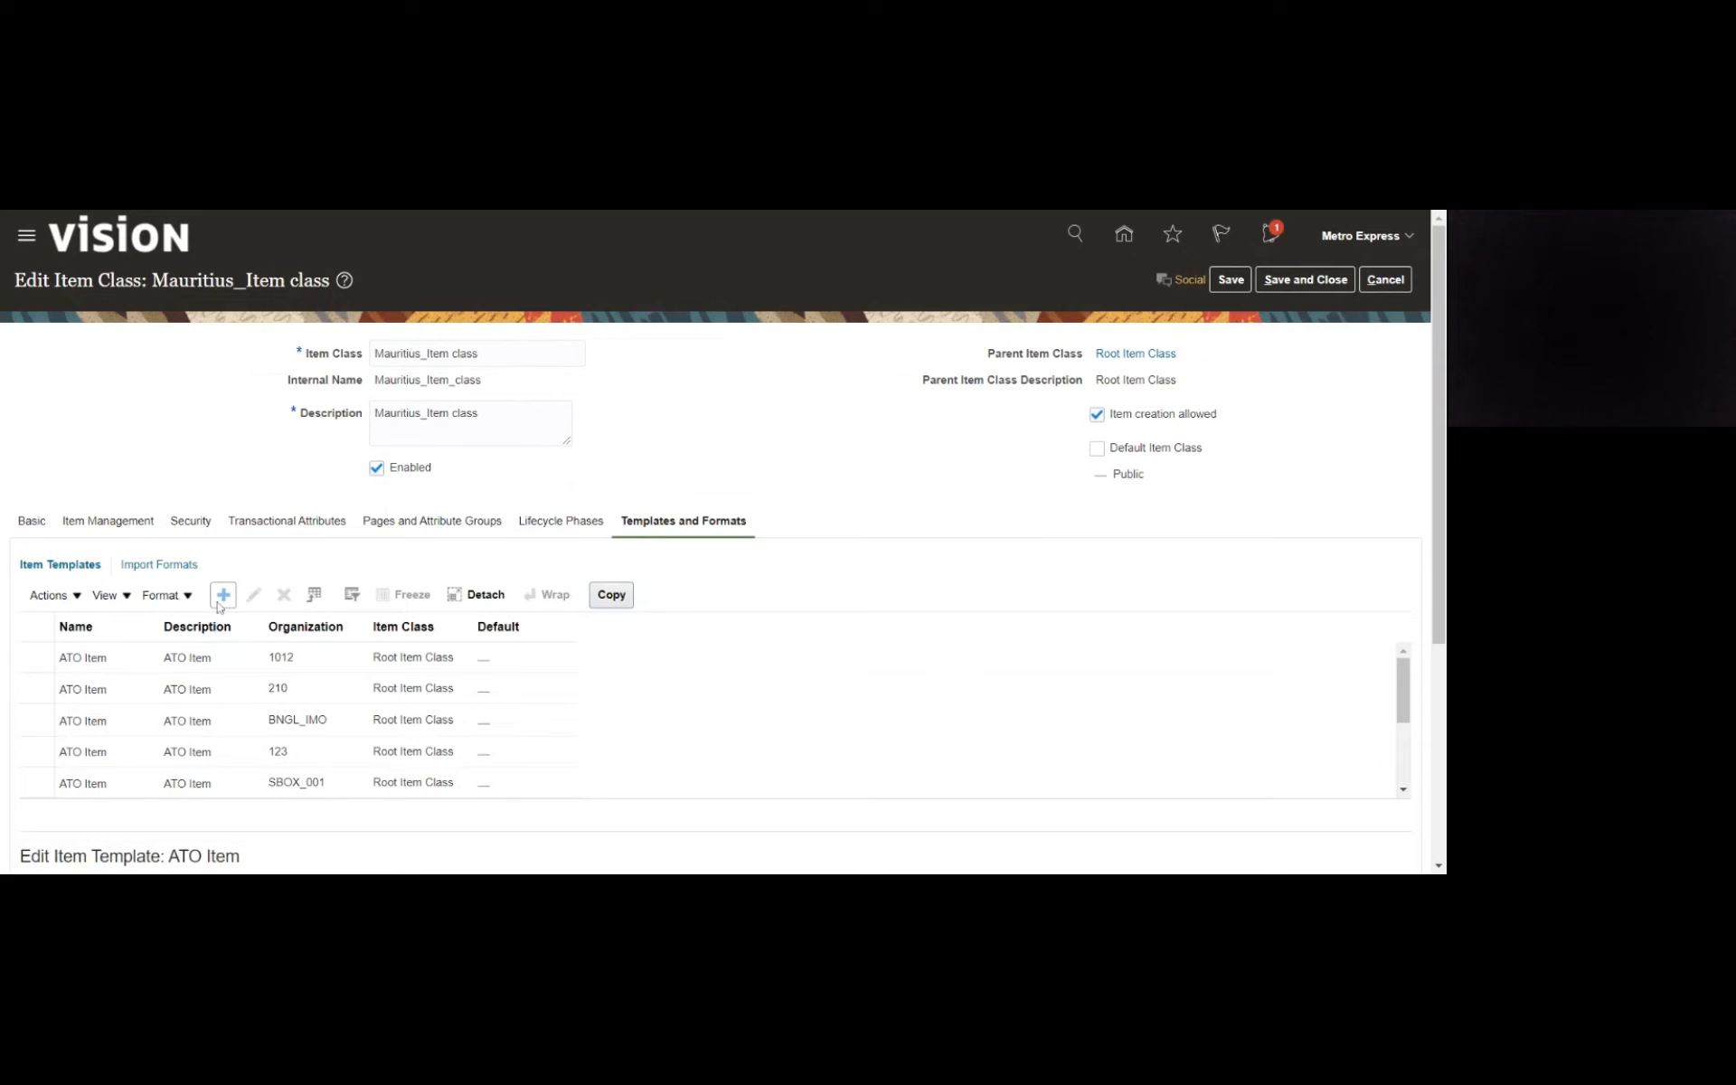
click(219, 601)
text(Maur)
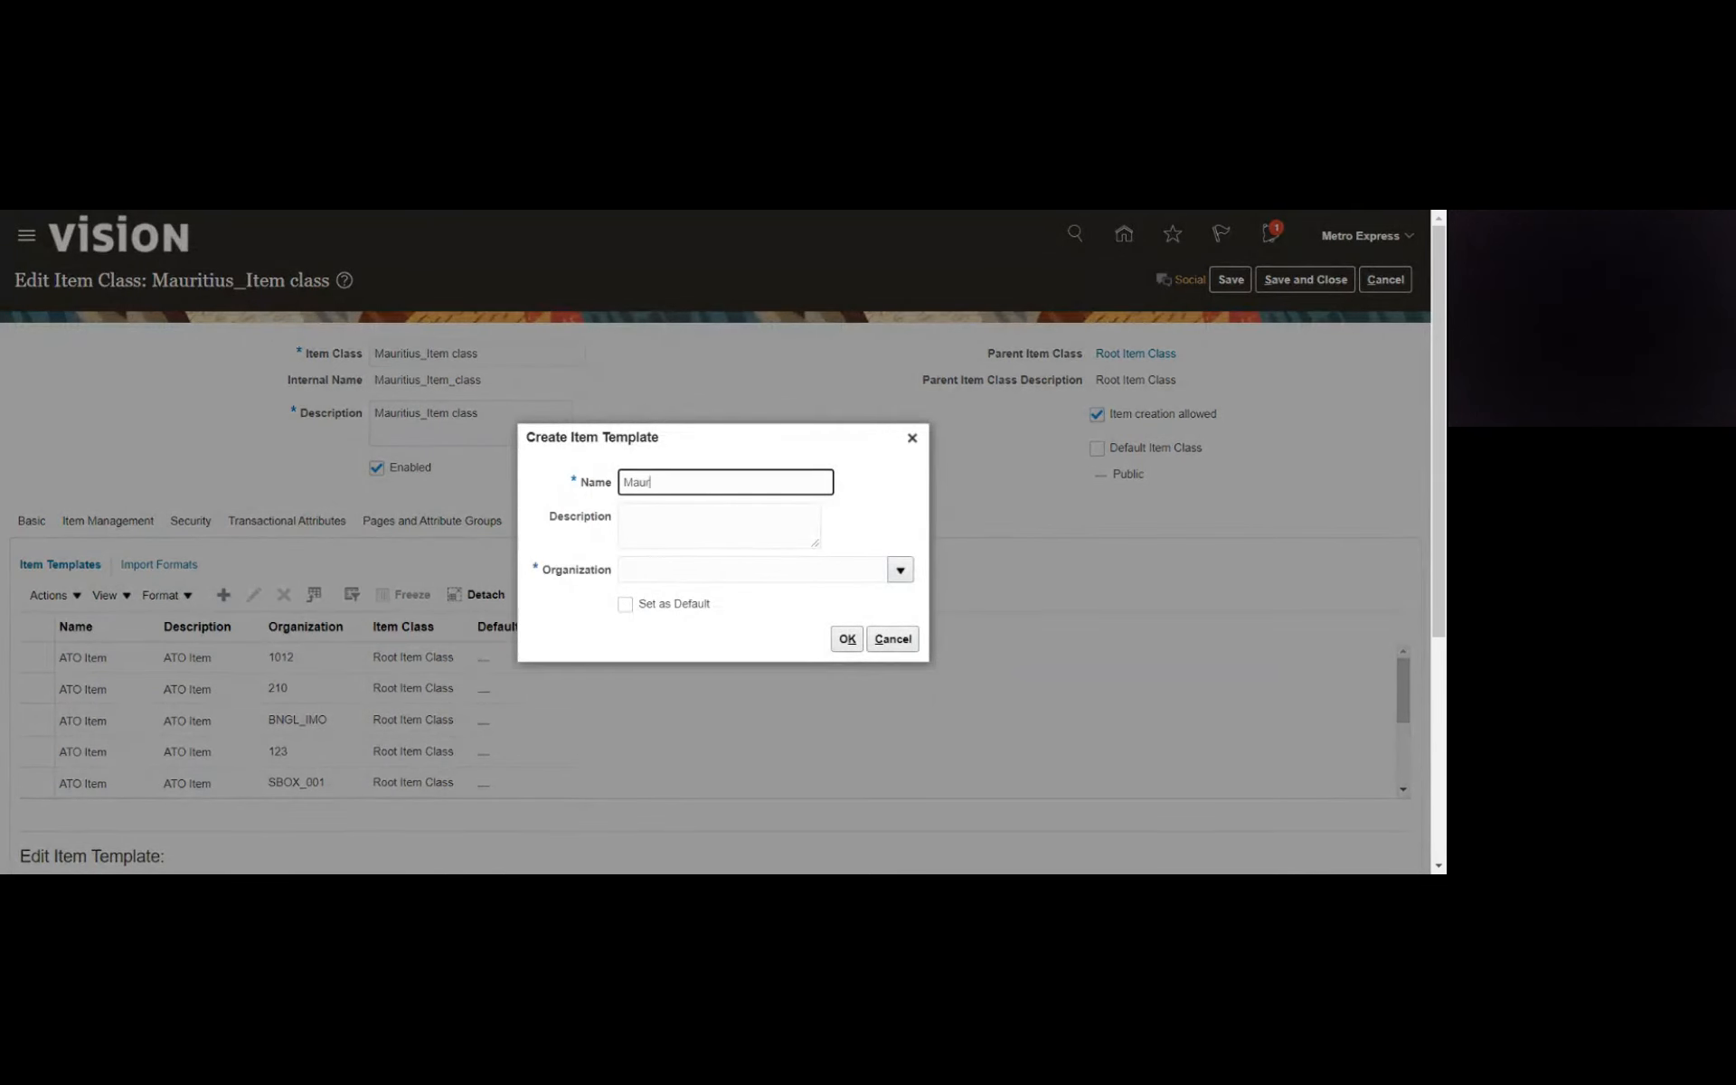
text(itus)
key(Tab)
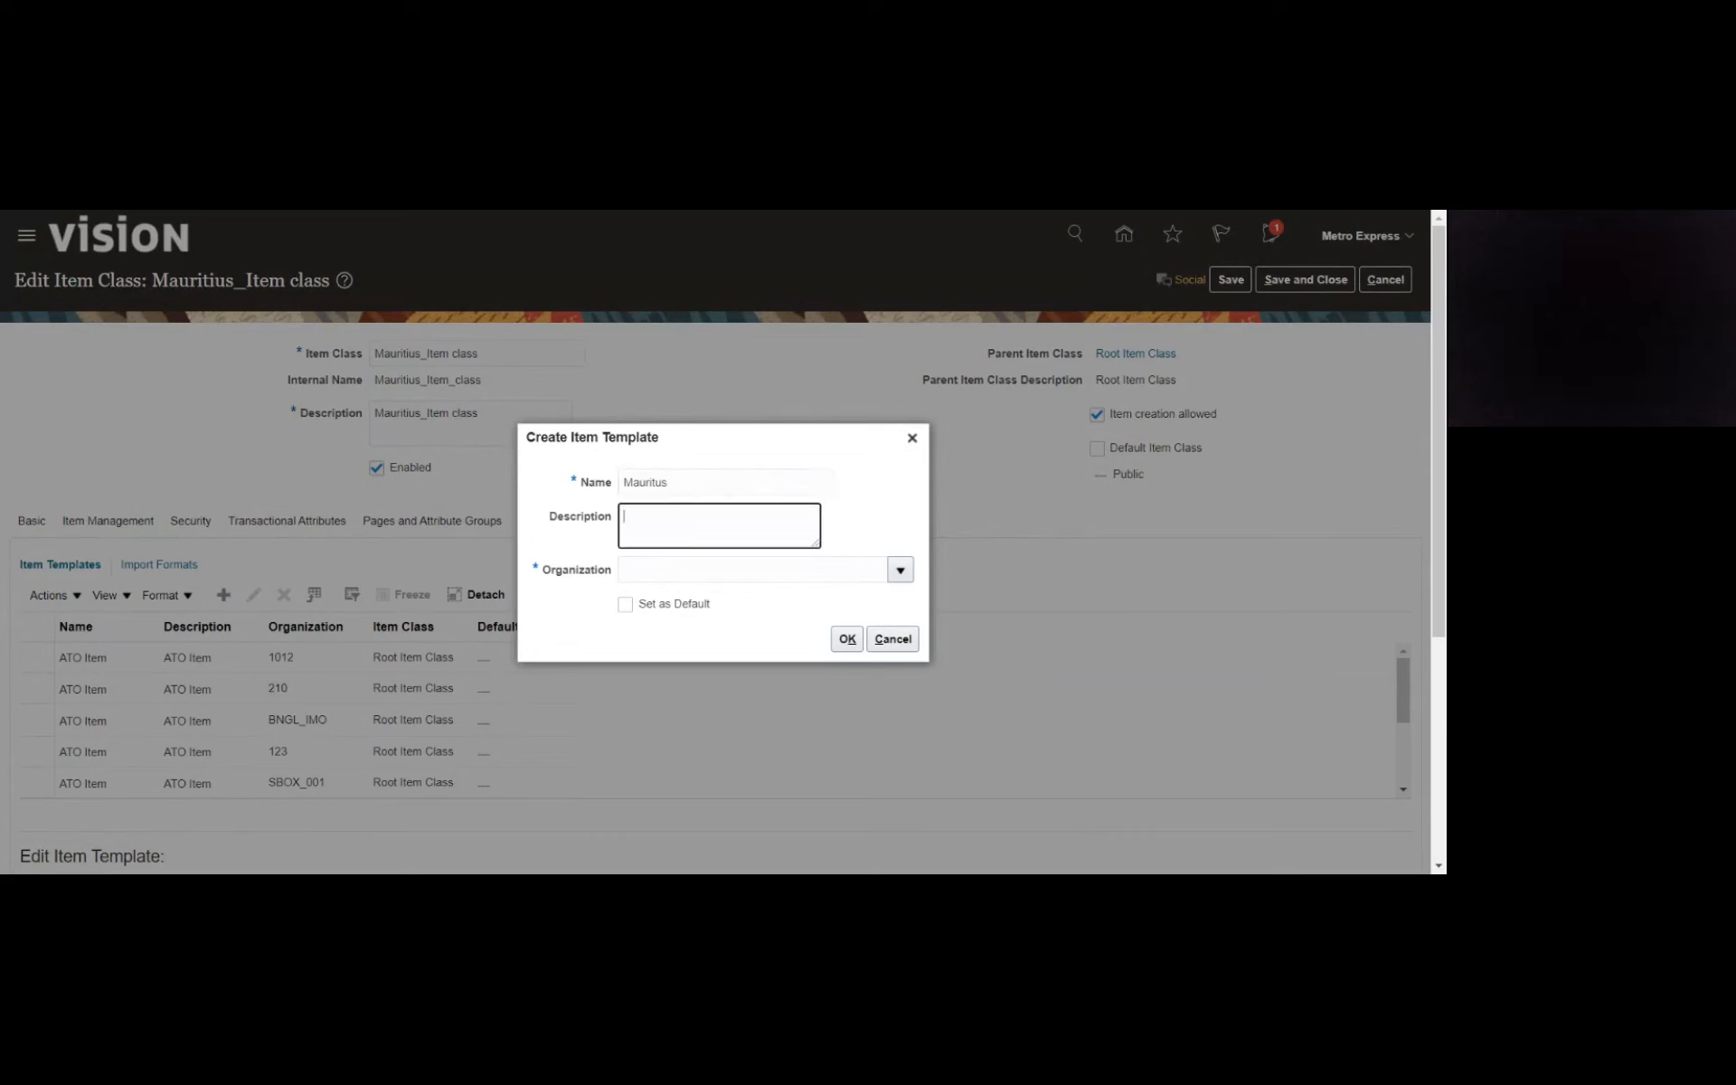
click(668, 482)
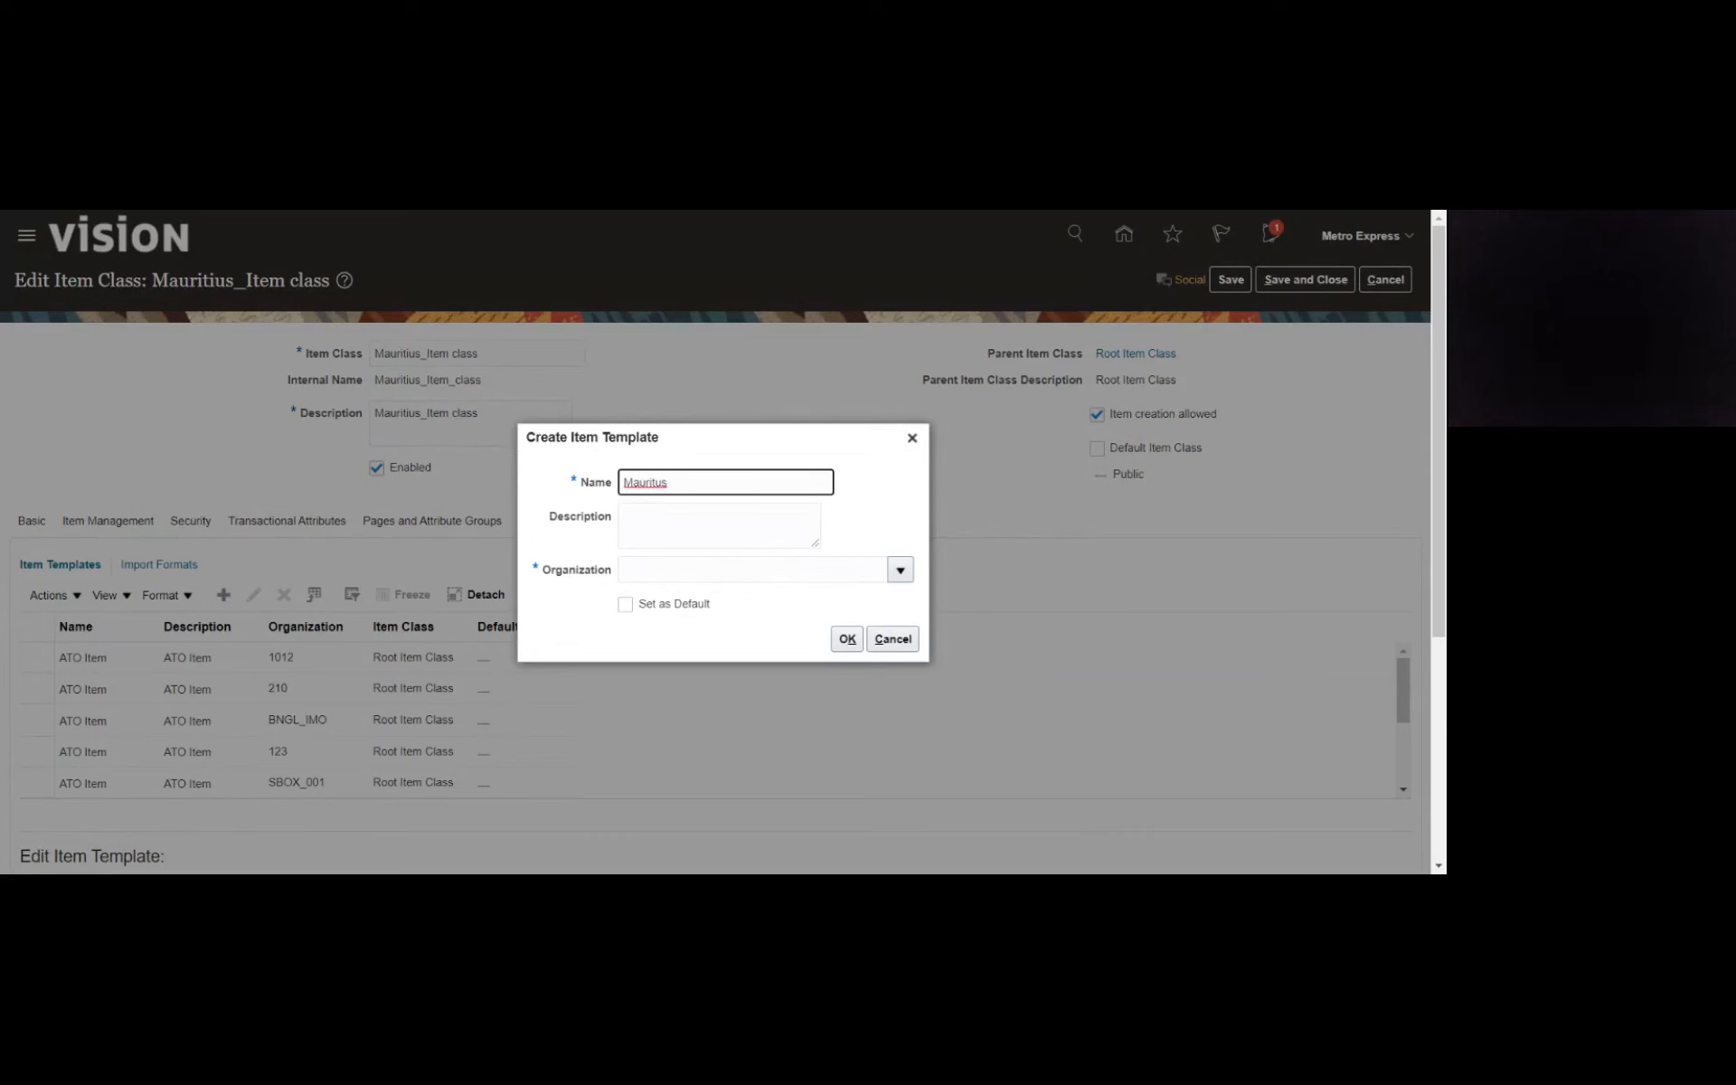
text(_Template)
- Copy the template name Mauritus_Template into the new item template's description
key(ctrl+a)
key(ctrl+c)
key(Tab)
key(ctrl+v)
click(862, 529)
- Search for organizations starting with Maur, assign MAURITIUS_INV_ORG to the item template, and confirm its creation
click(819, 572)
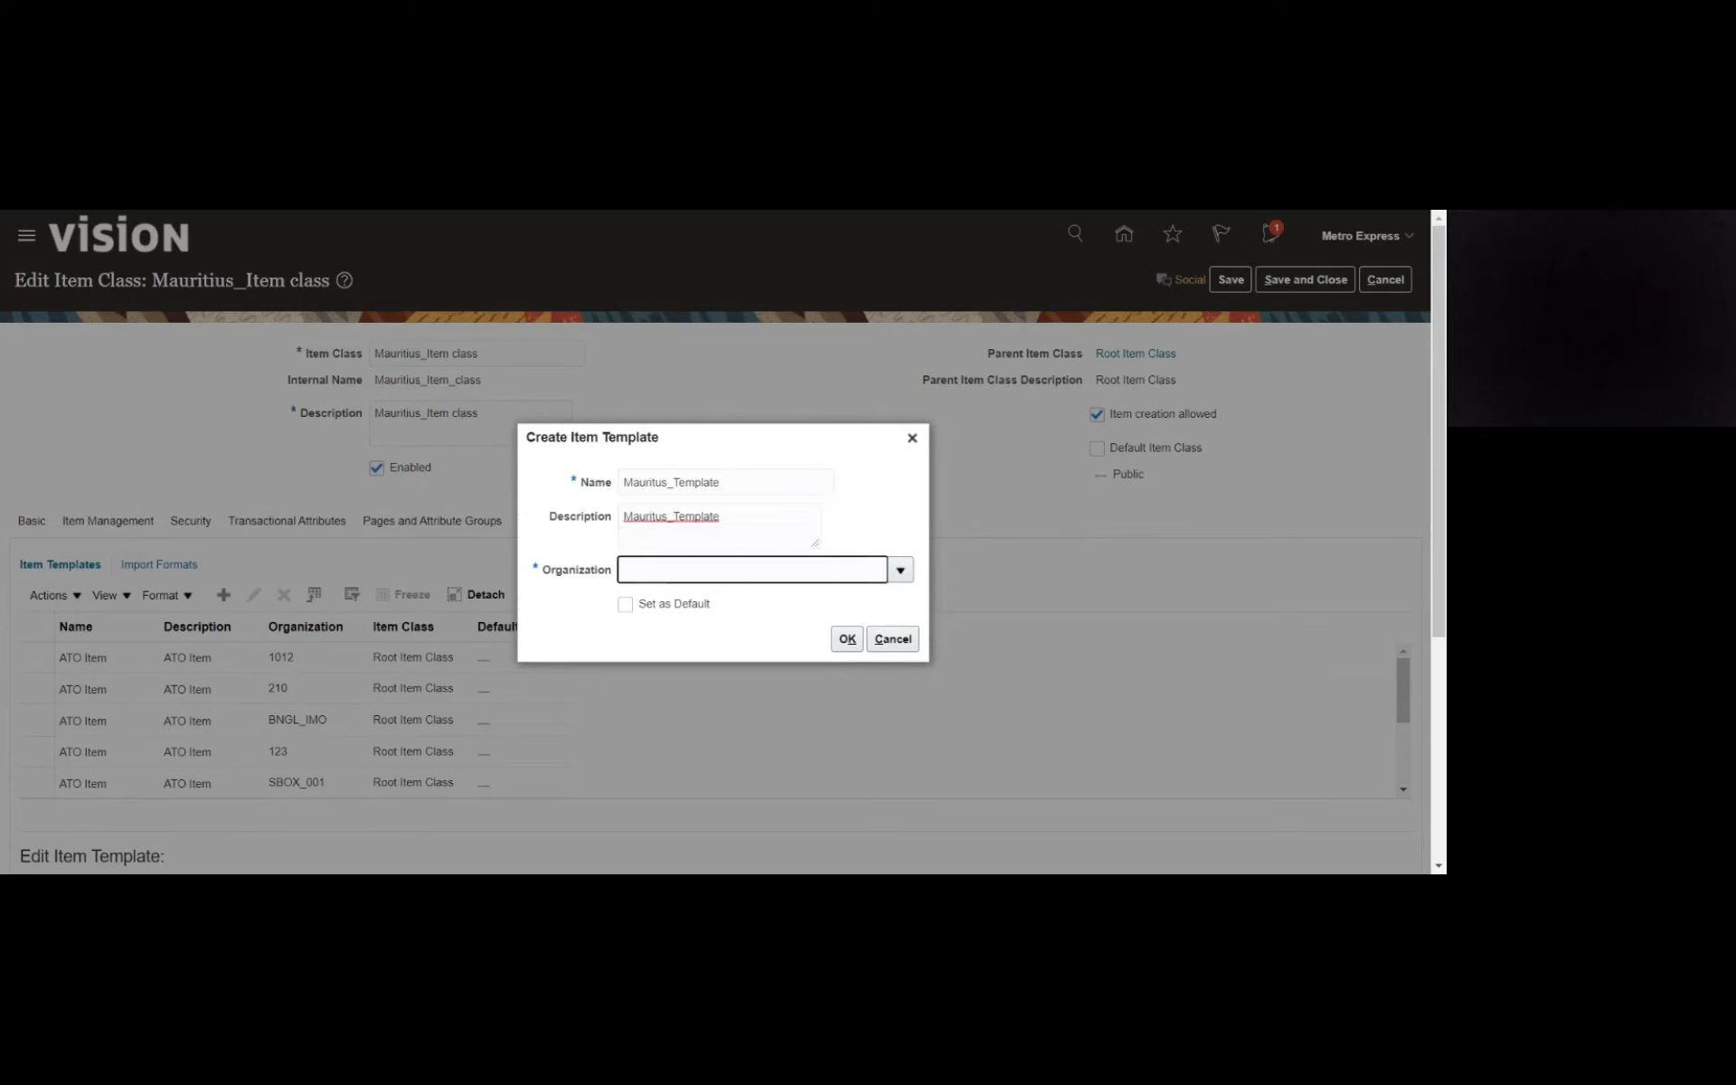
click(898, 571)
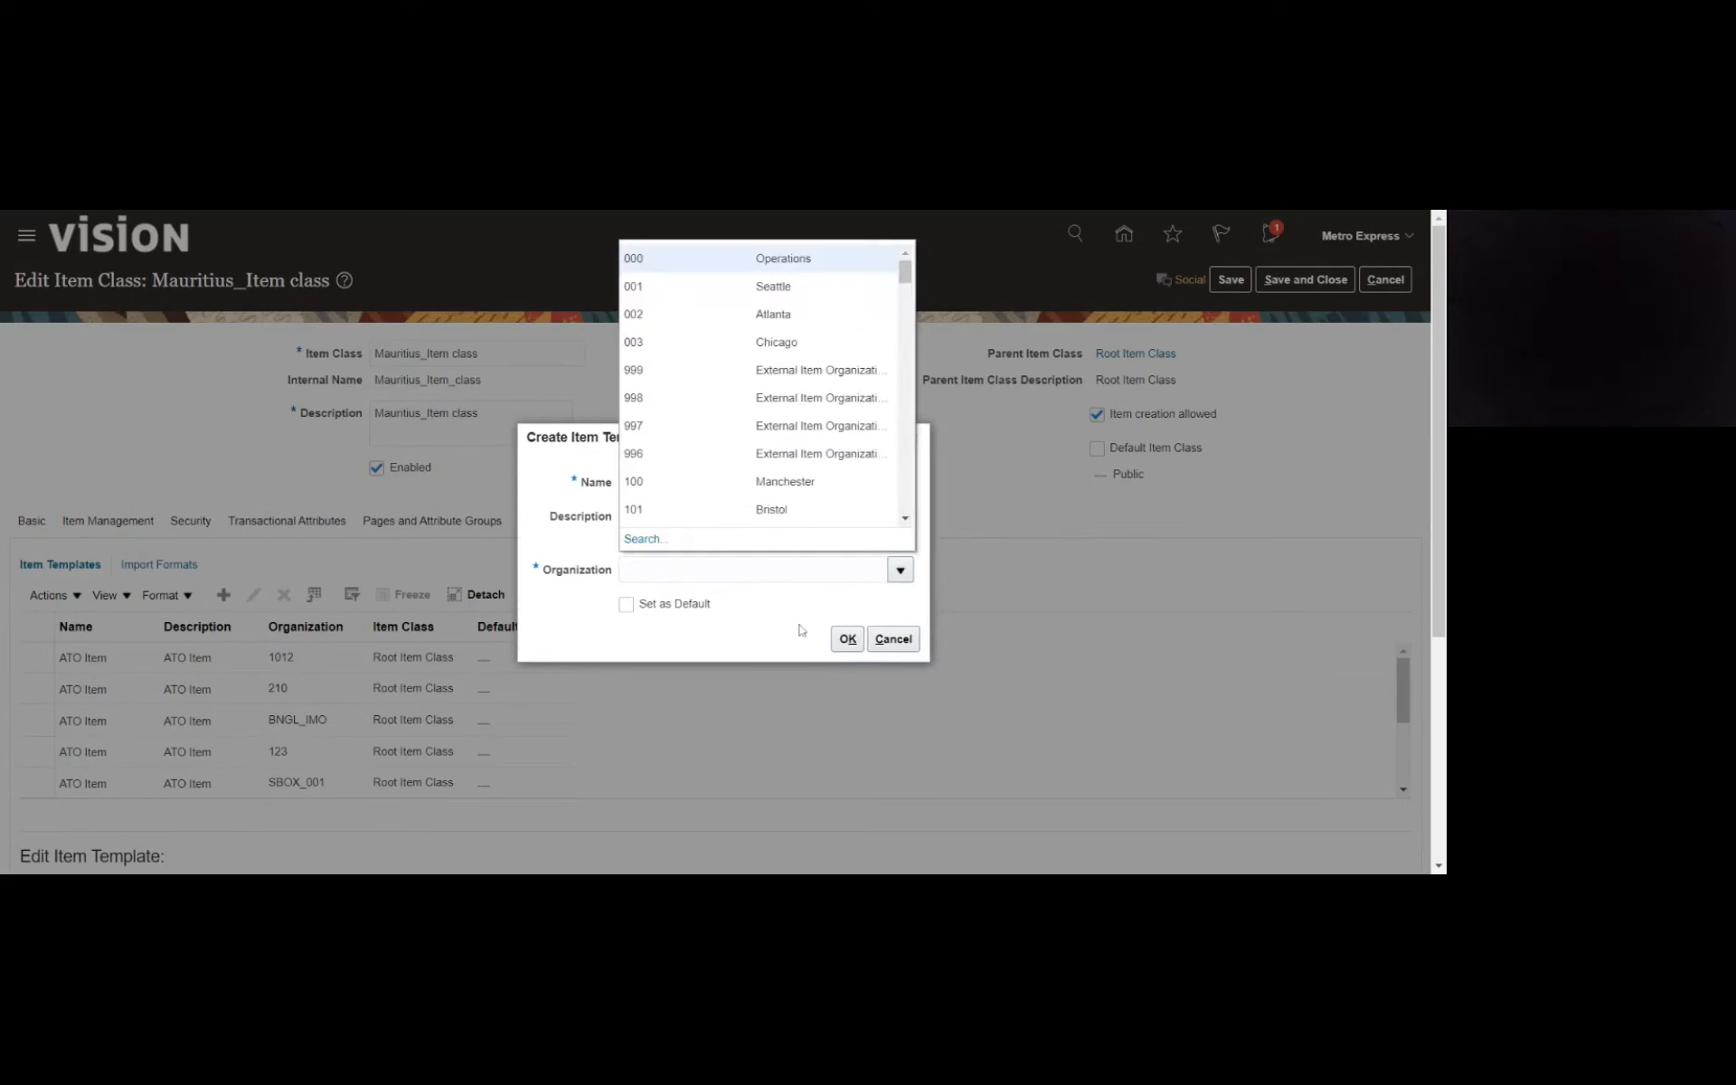
click(644, 539)
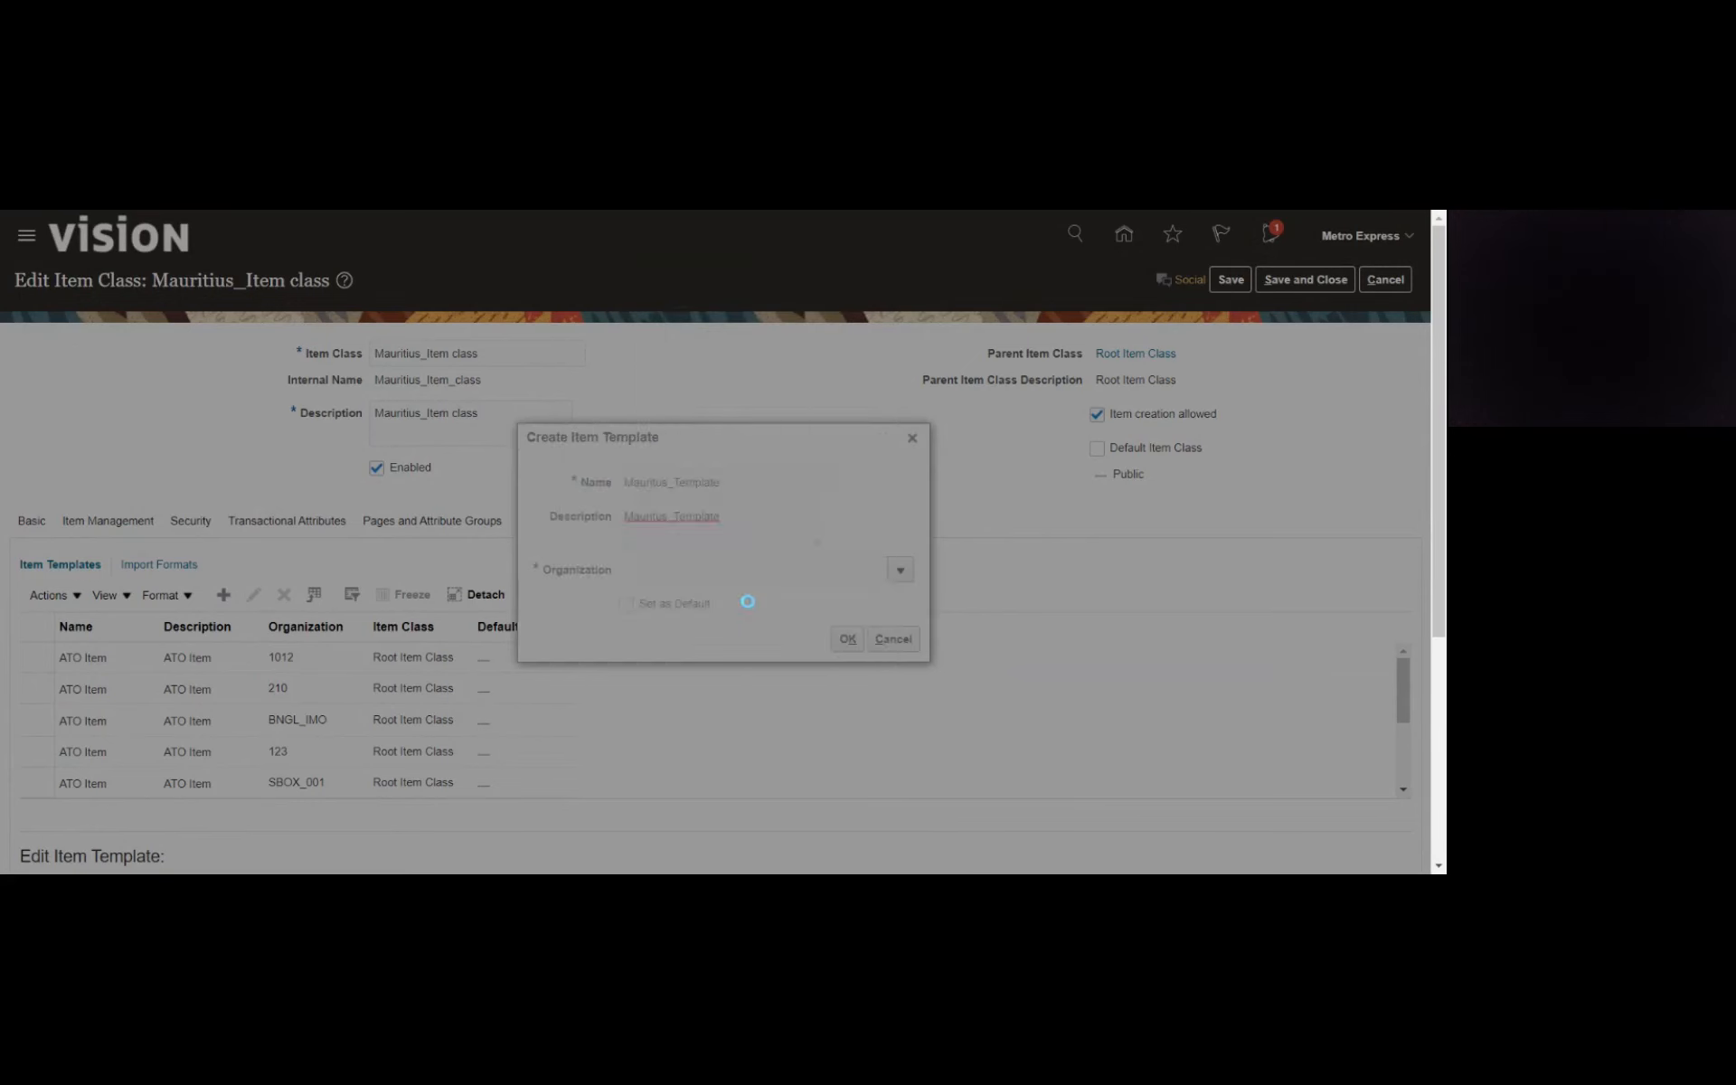
click(756, 492)
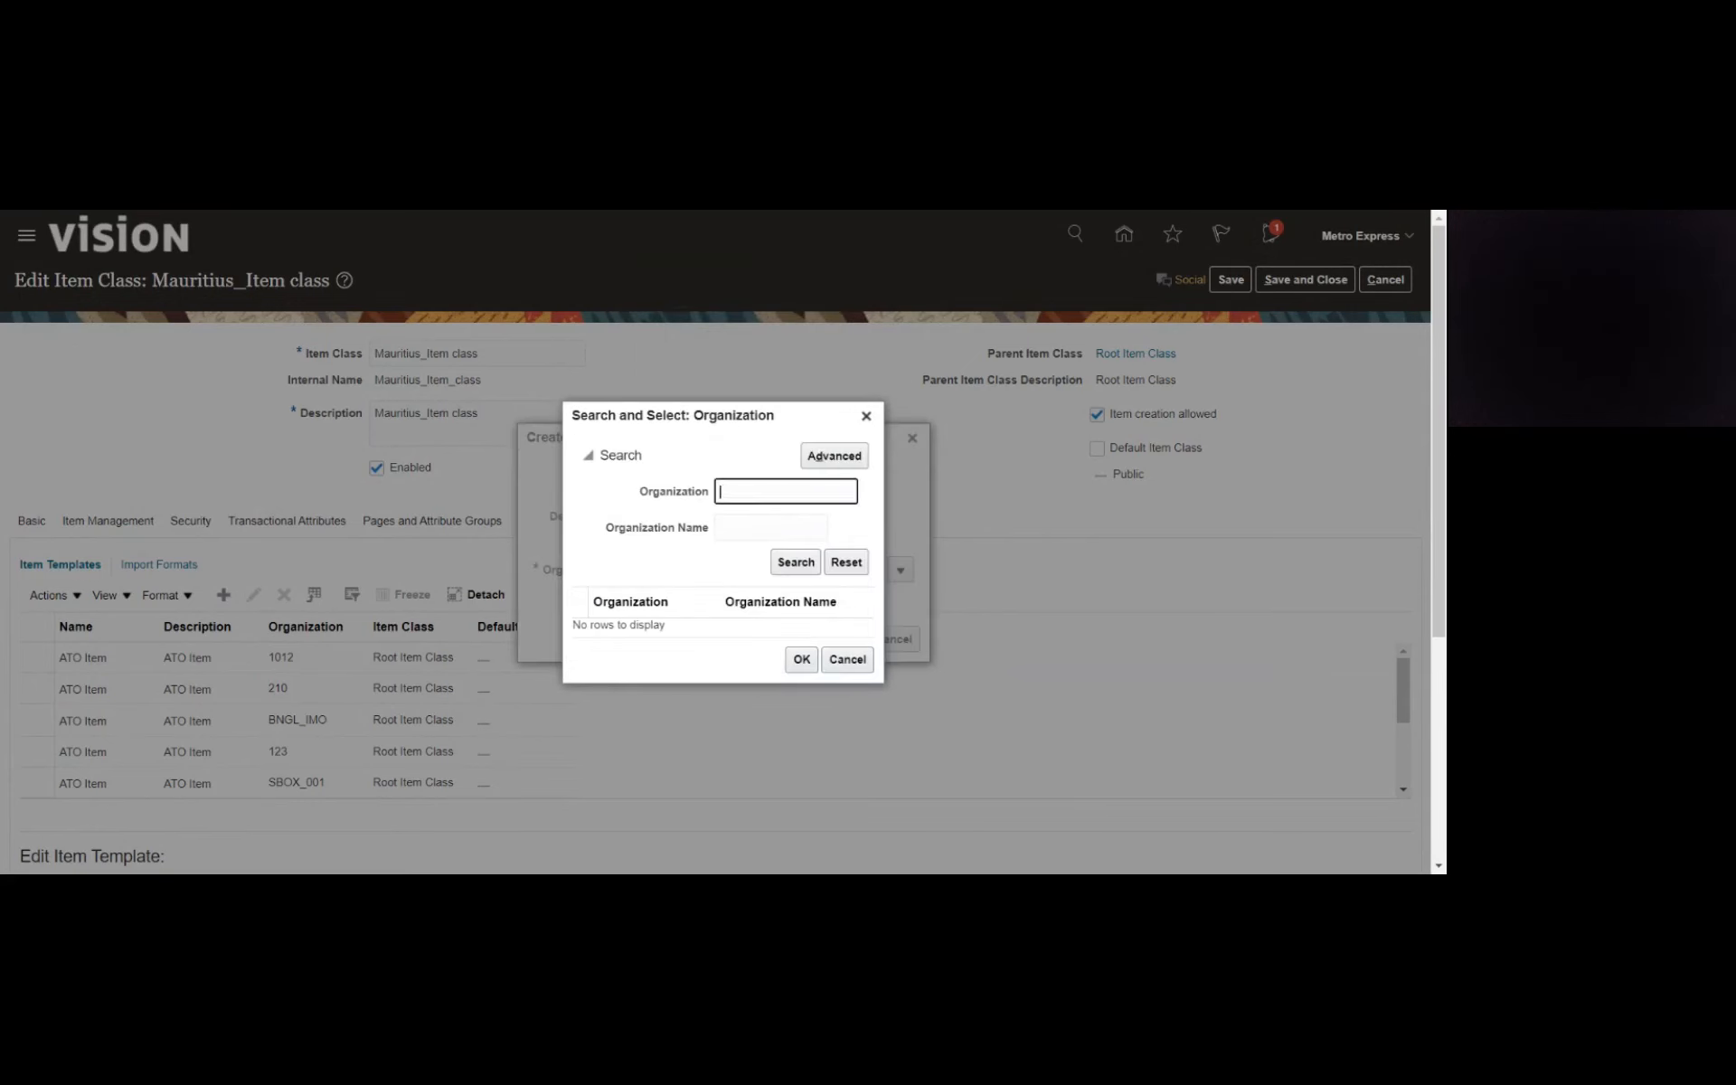
text(Maur)
key(Return)
click(651, 639)
click(802, 687)
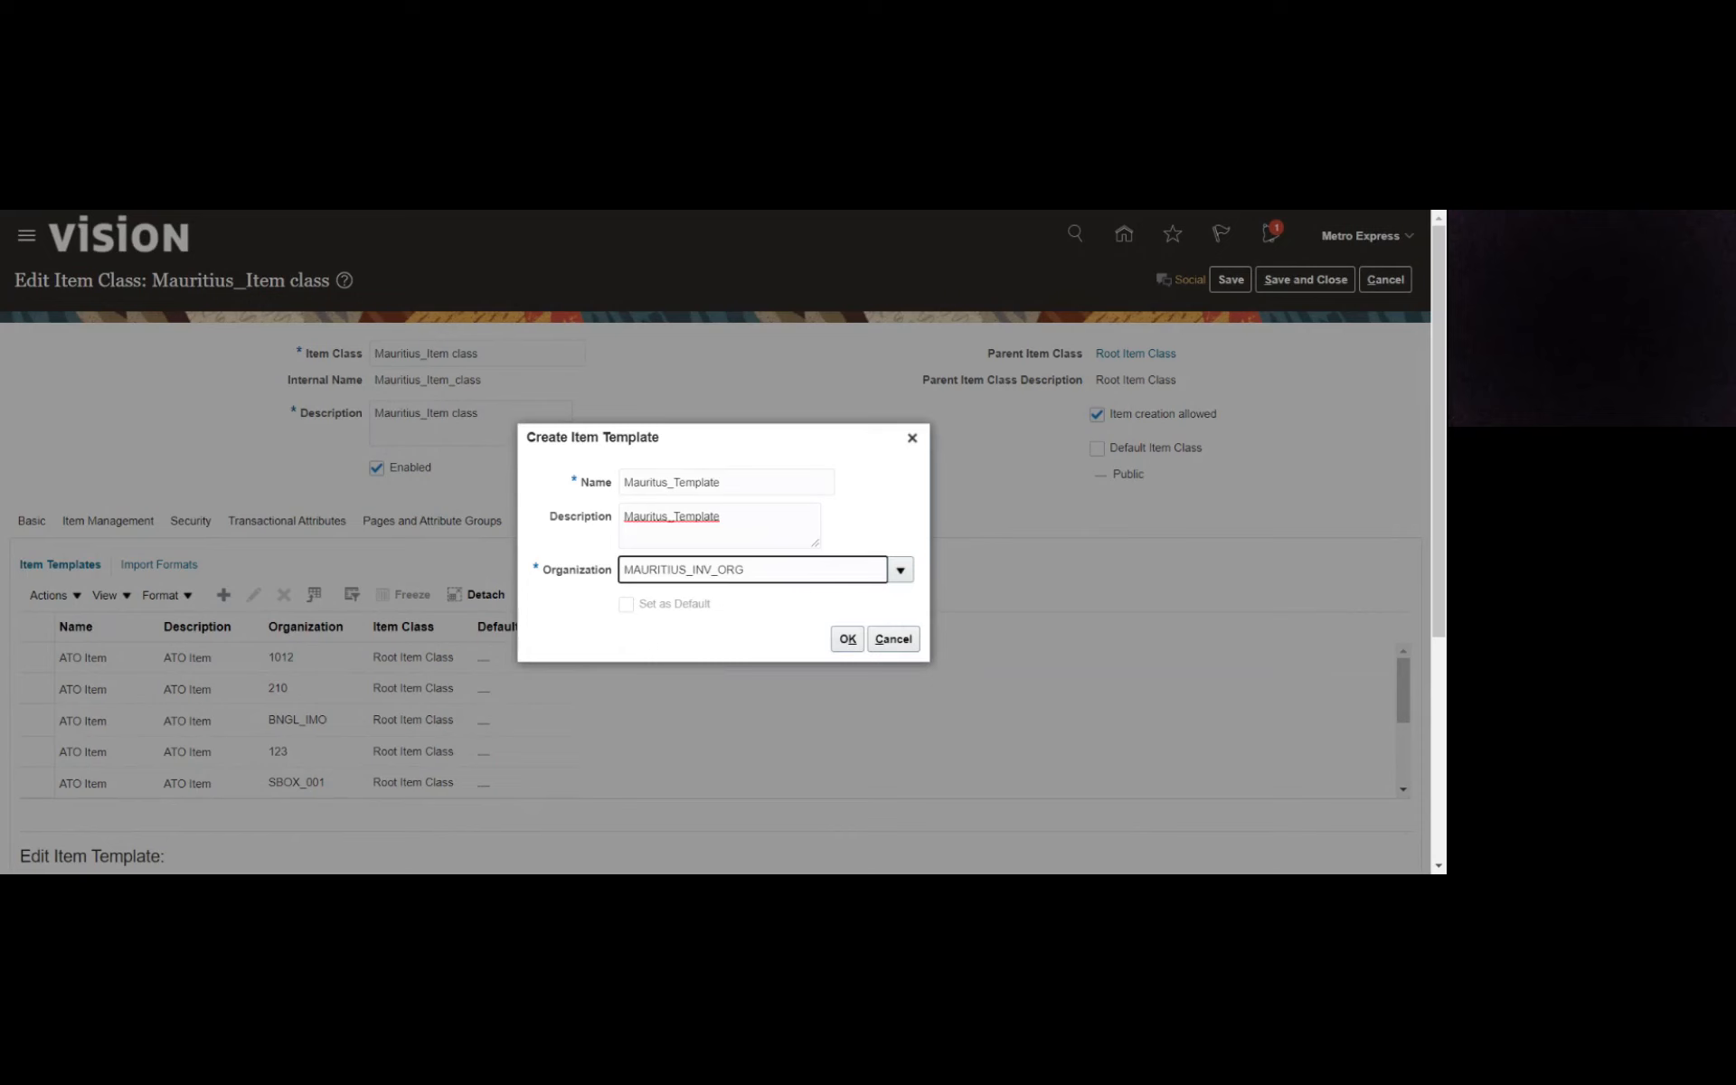
click(842, 644)
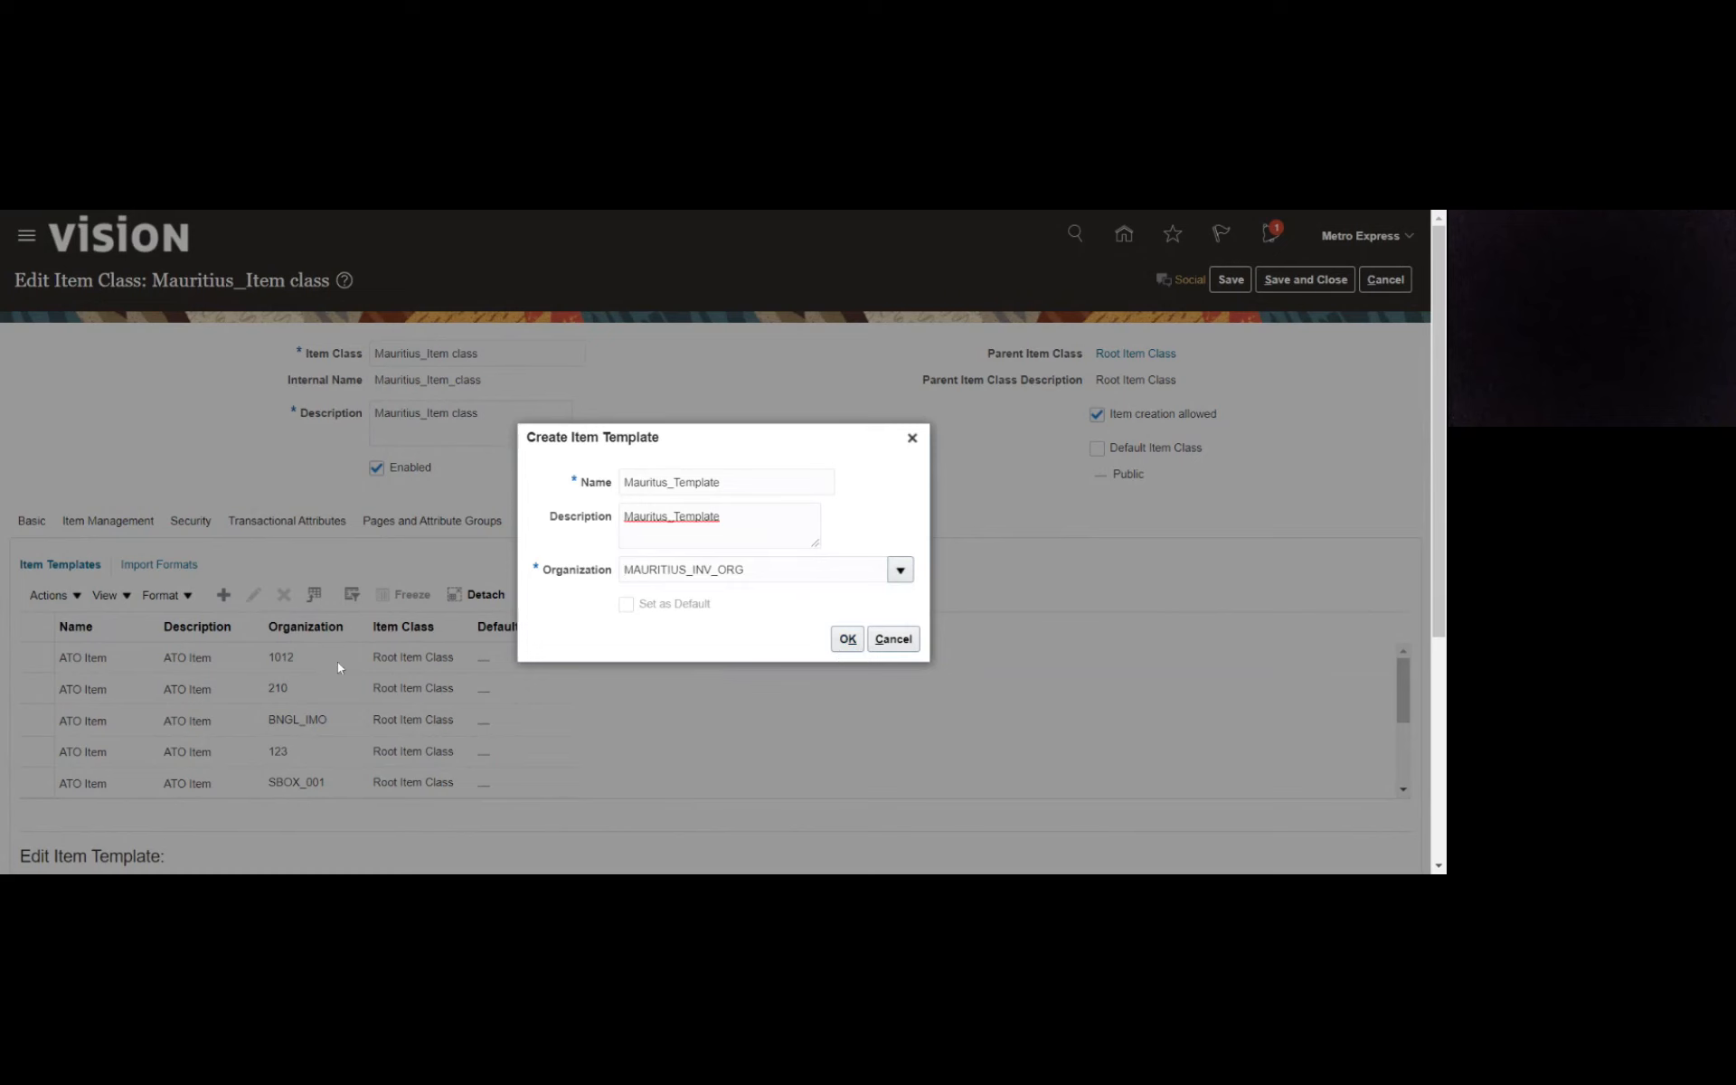
- Confirm the new item template and set its item status to Active, user item type to Finished Good, and lifecycle phase to Active
click(847, 638)
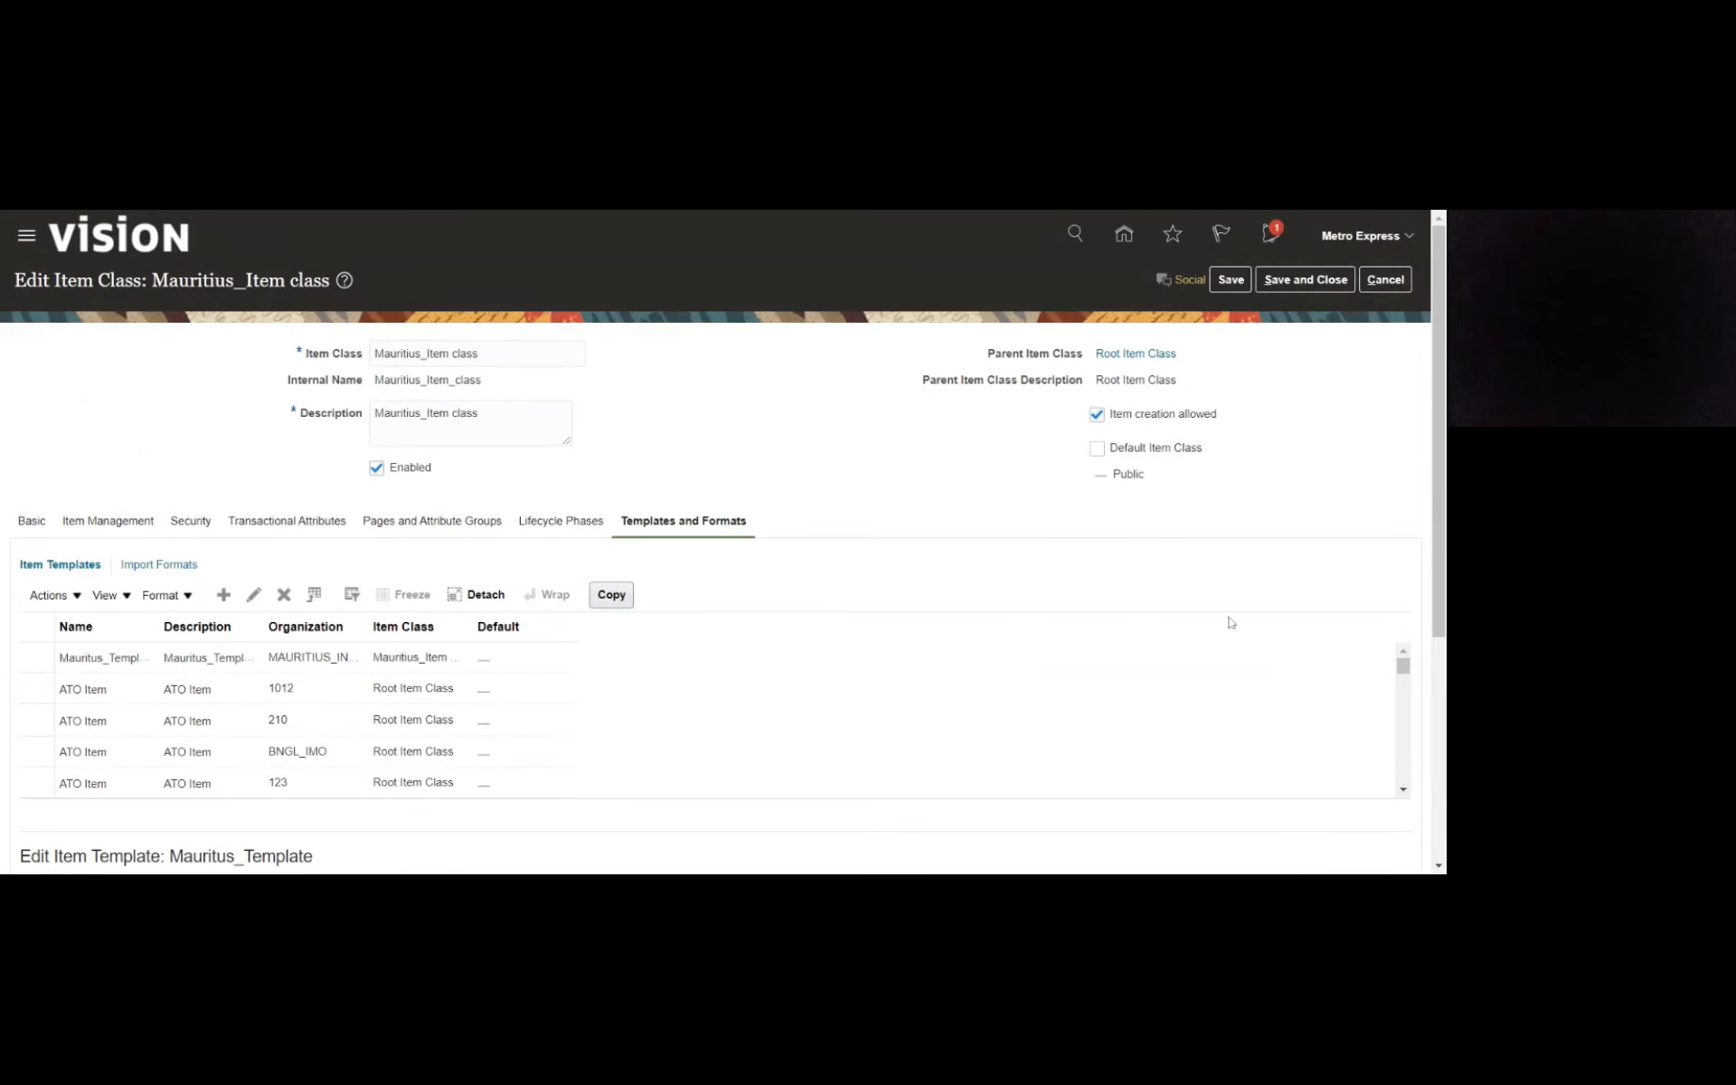
drag(1434, 517, 1330, 814)
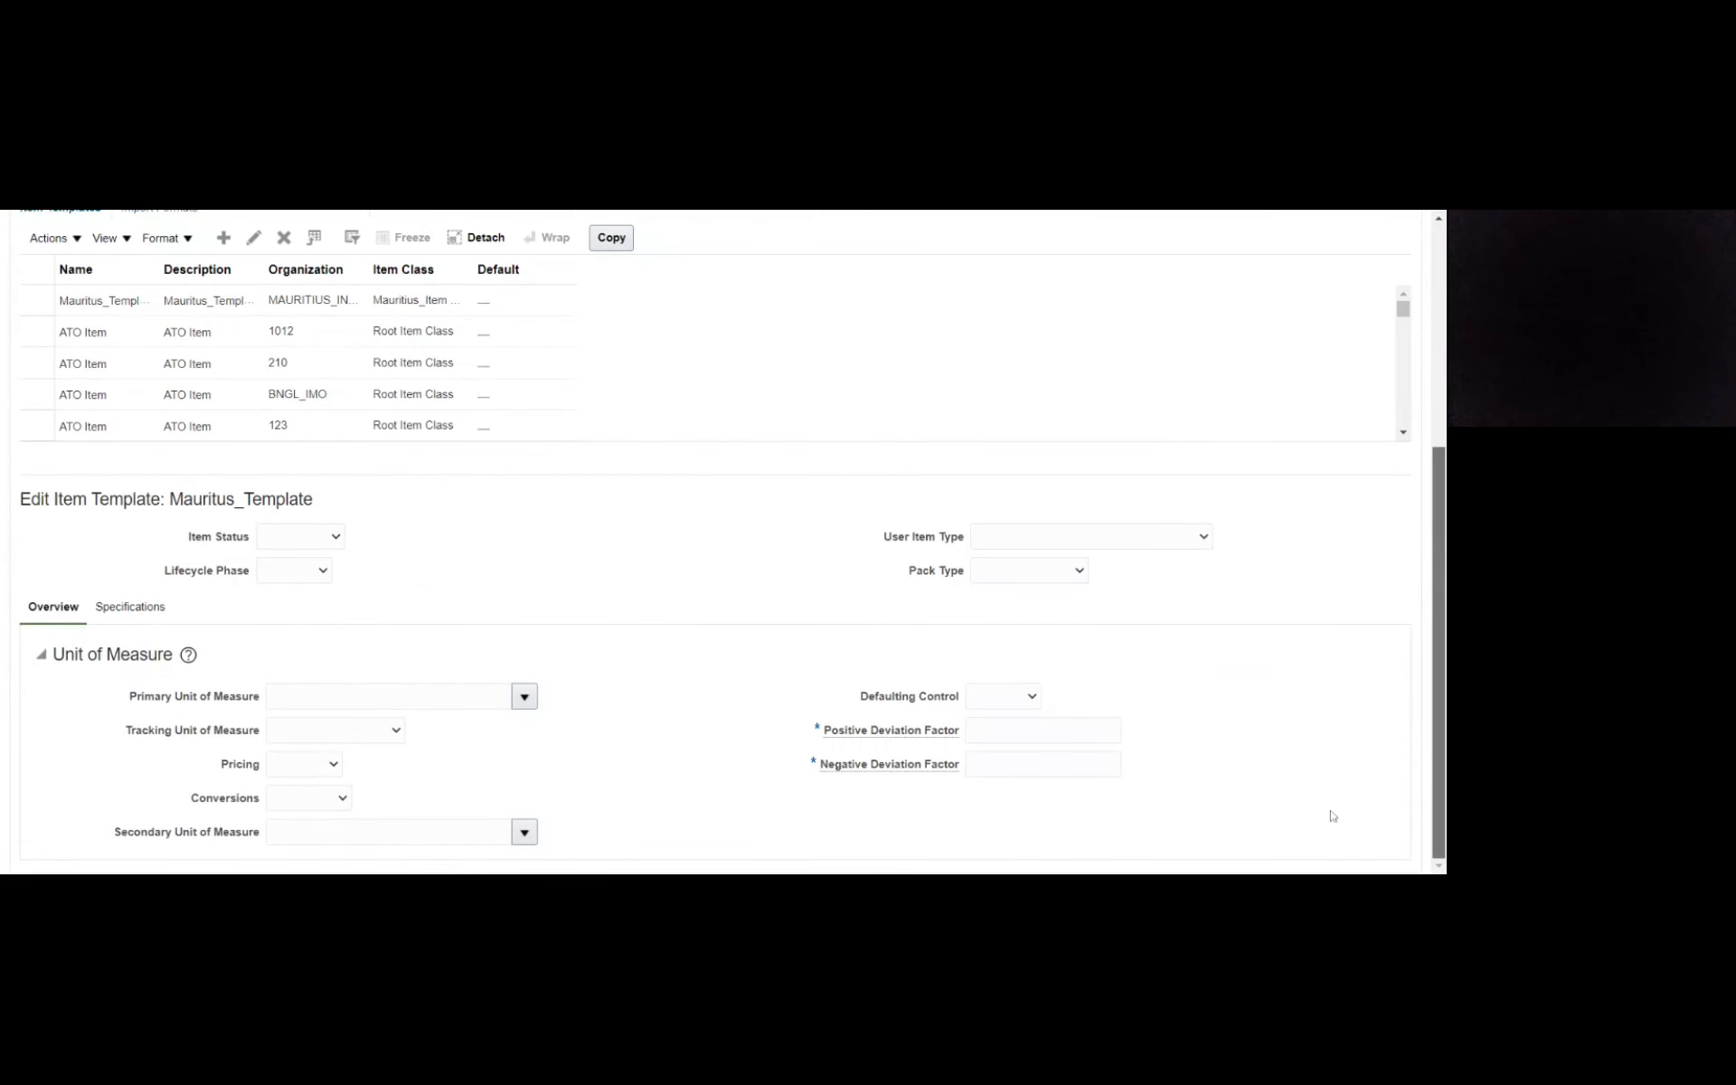
click(300, 556)
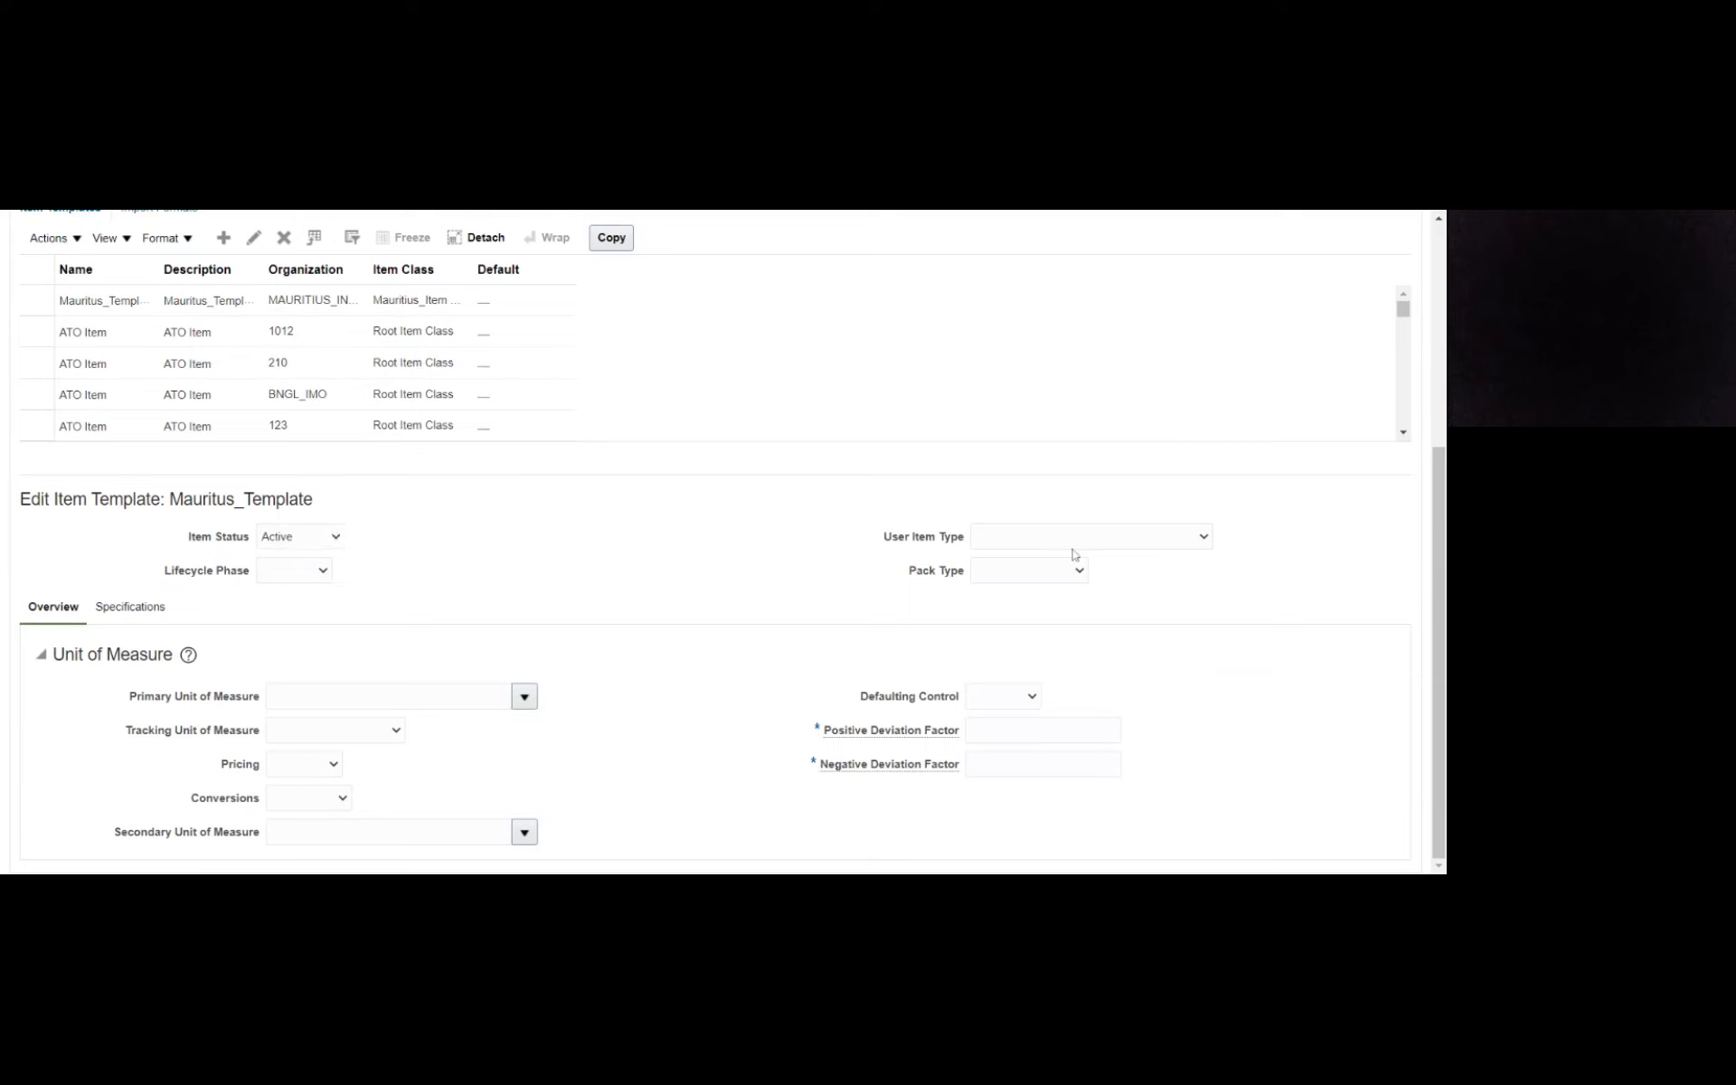
click(1074, 554)
click(294, 570)
- Set Mauritus_Template's primary unit of measure to Ea, its positive deviation factor to 1 and its negative deviation factor to -1
click(576, 605)
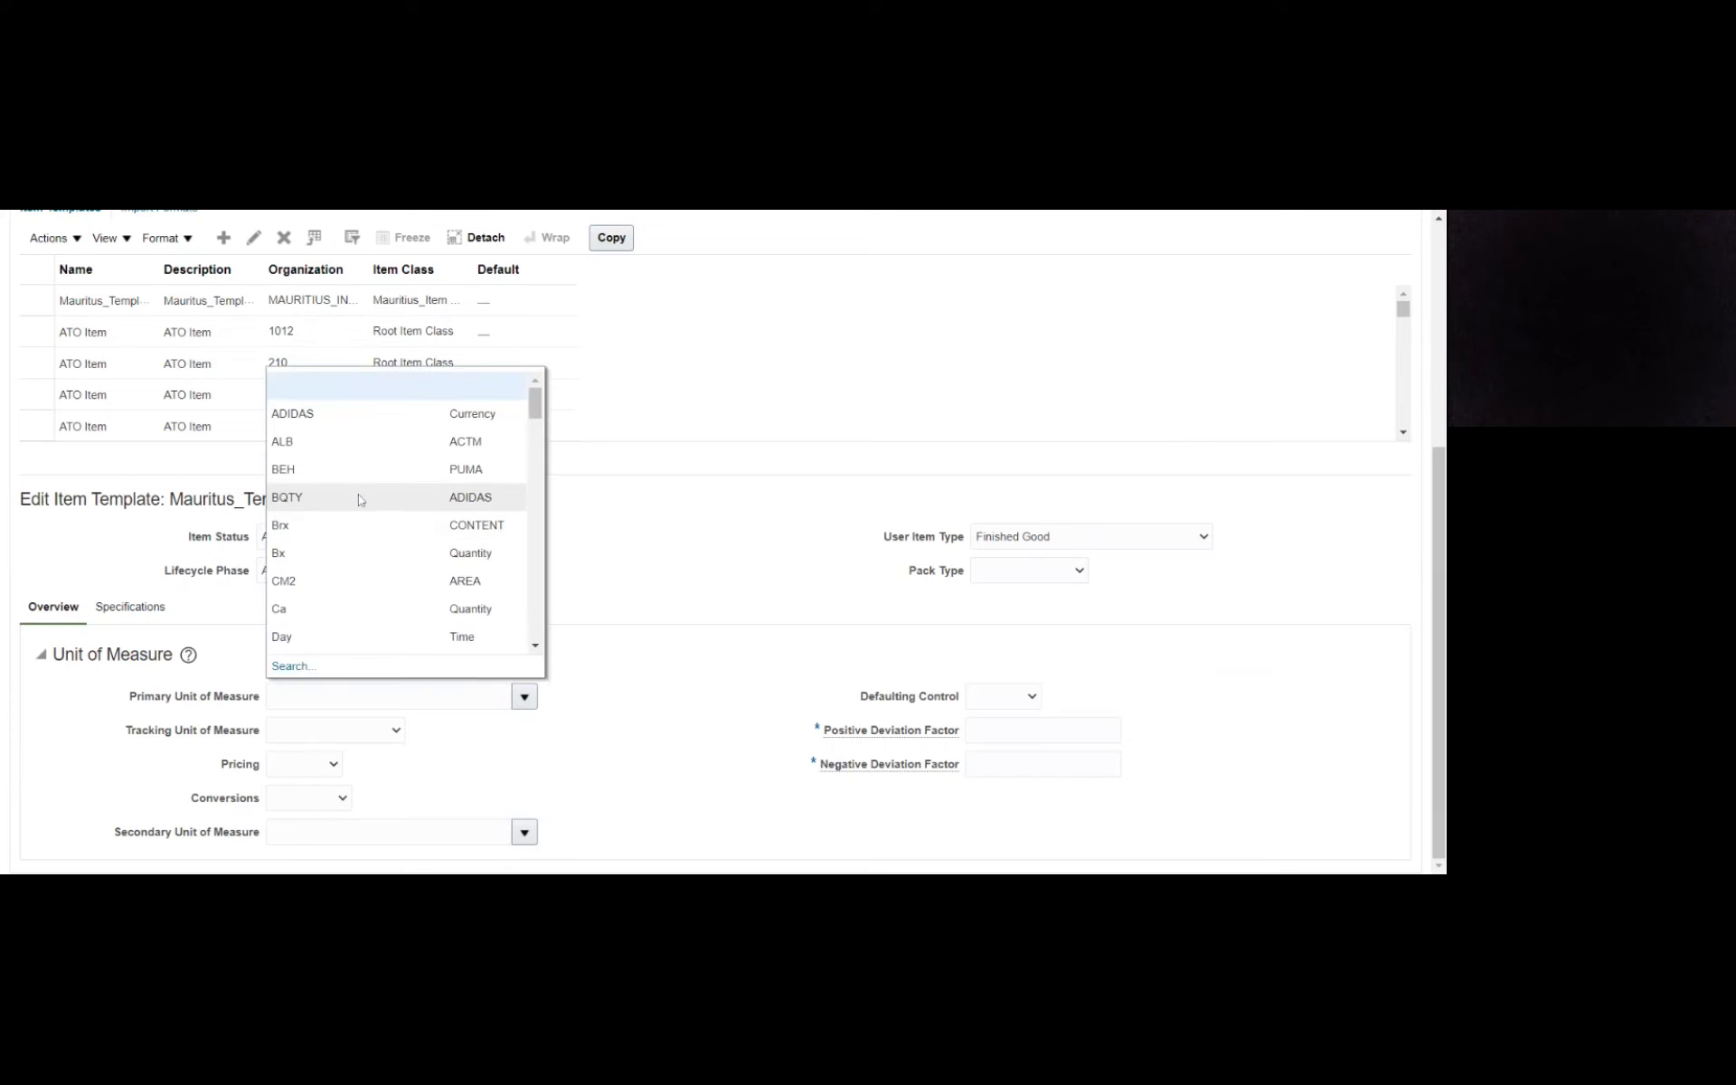
scroll(358, 494, down, 2)
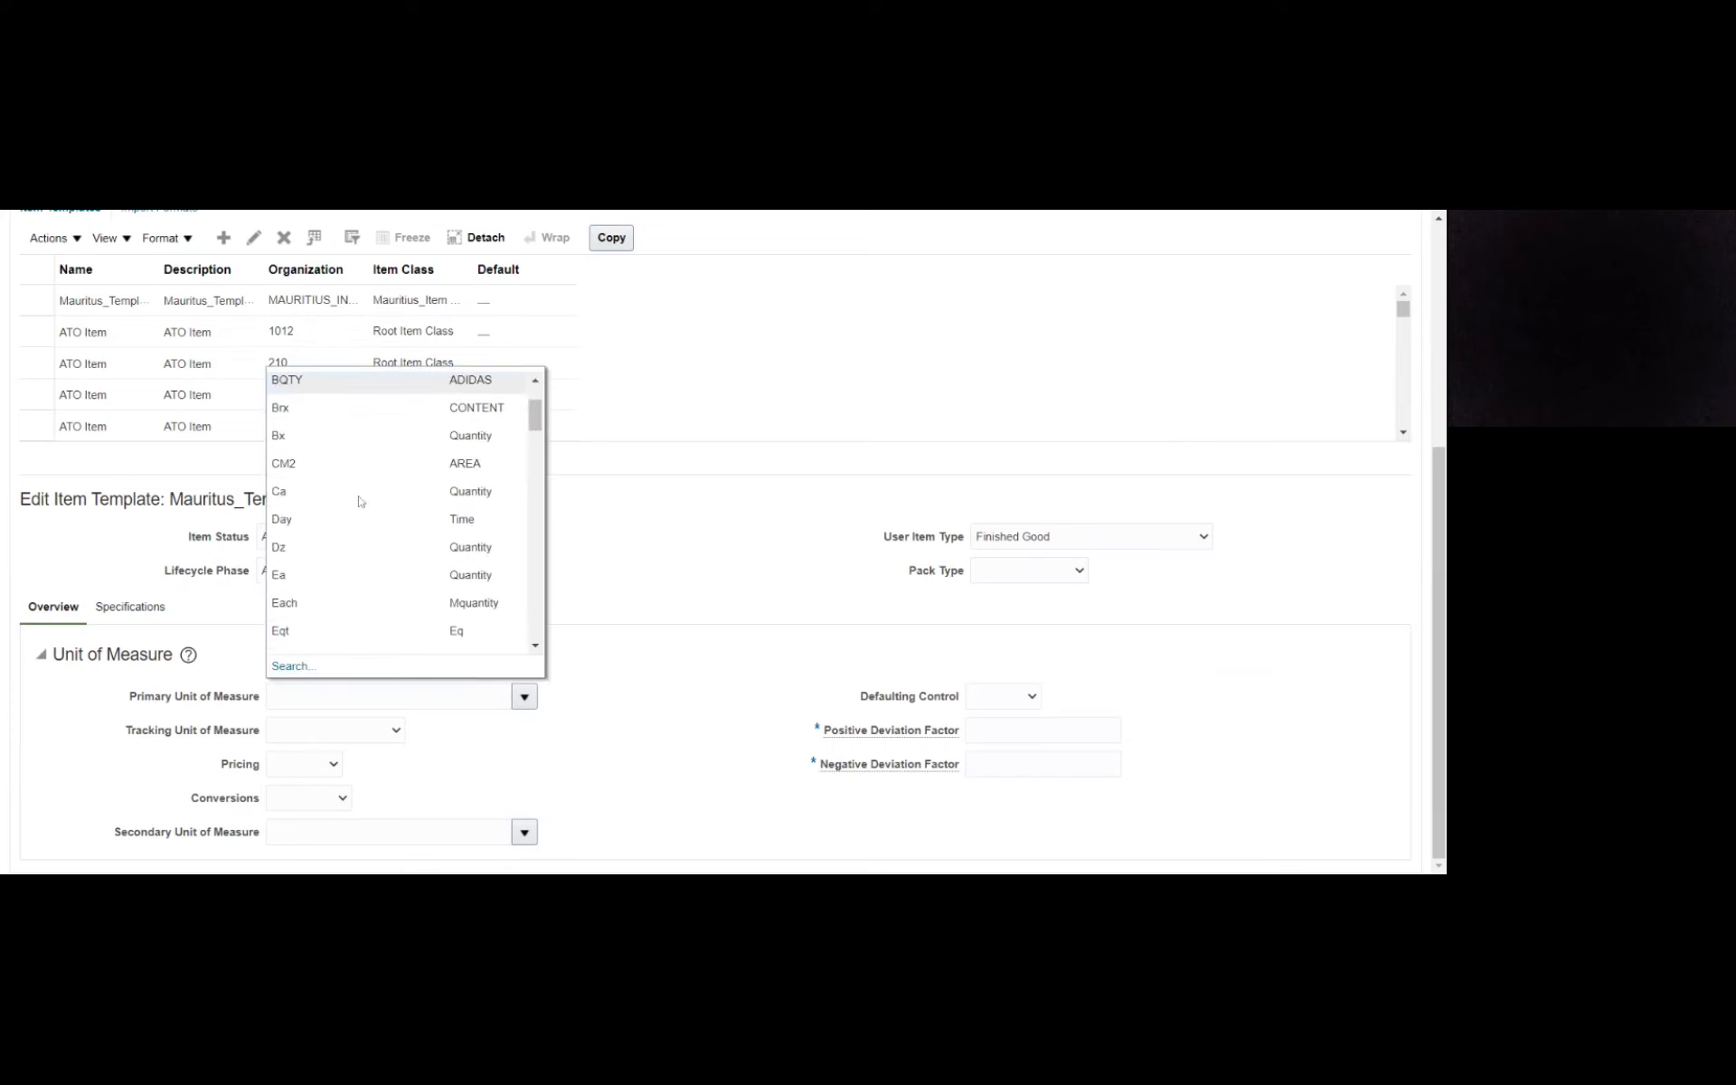
click(323, 583)
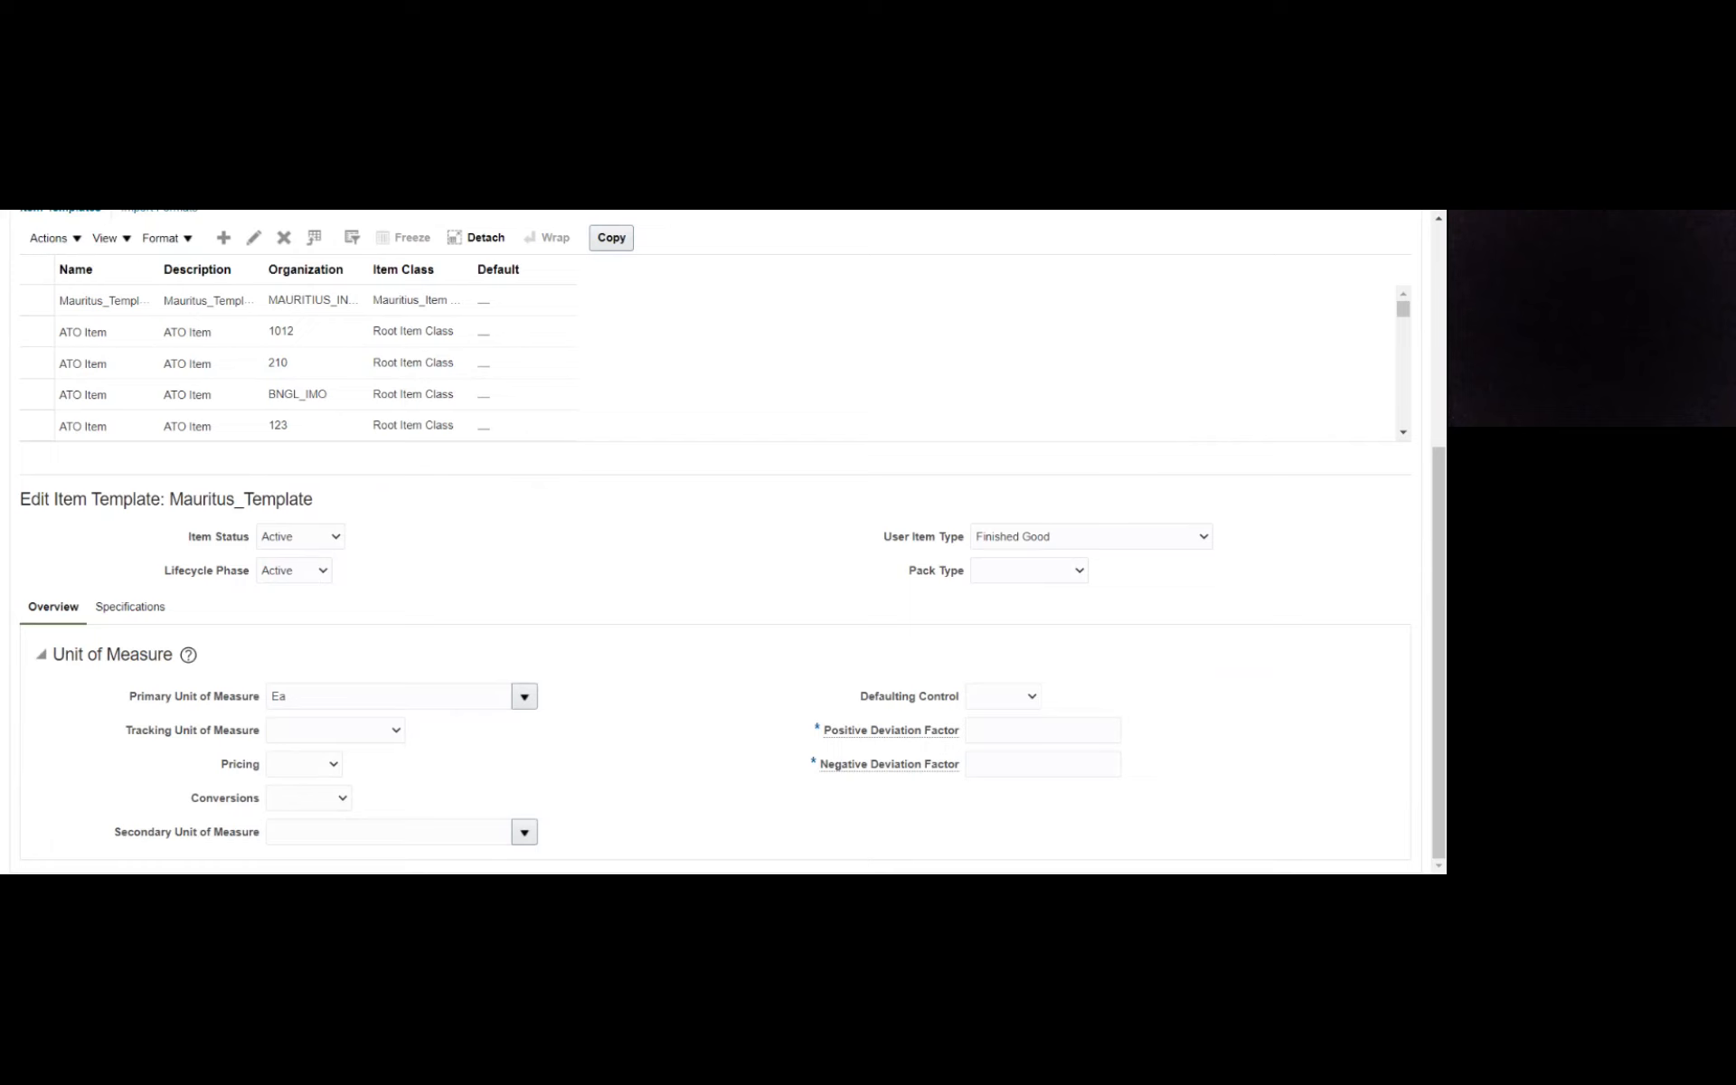
click(1043, 731)
text(1)
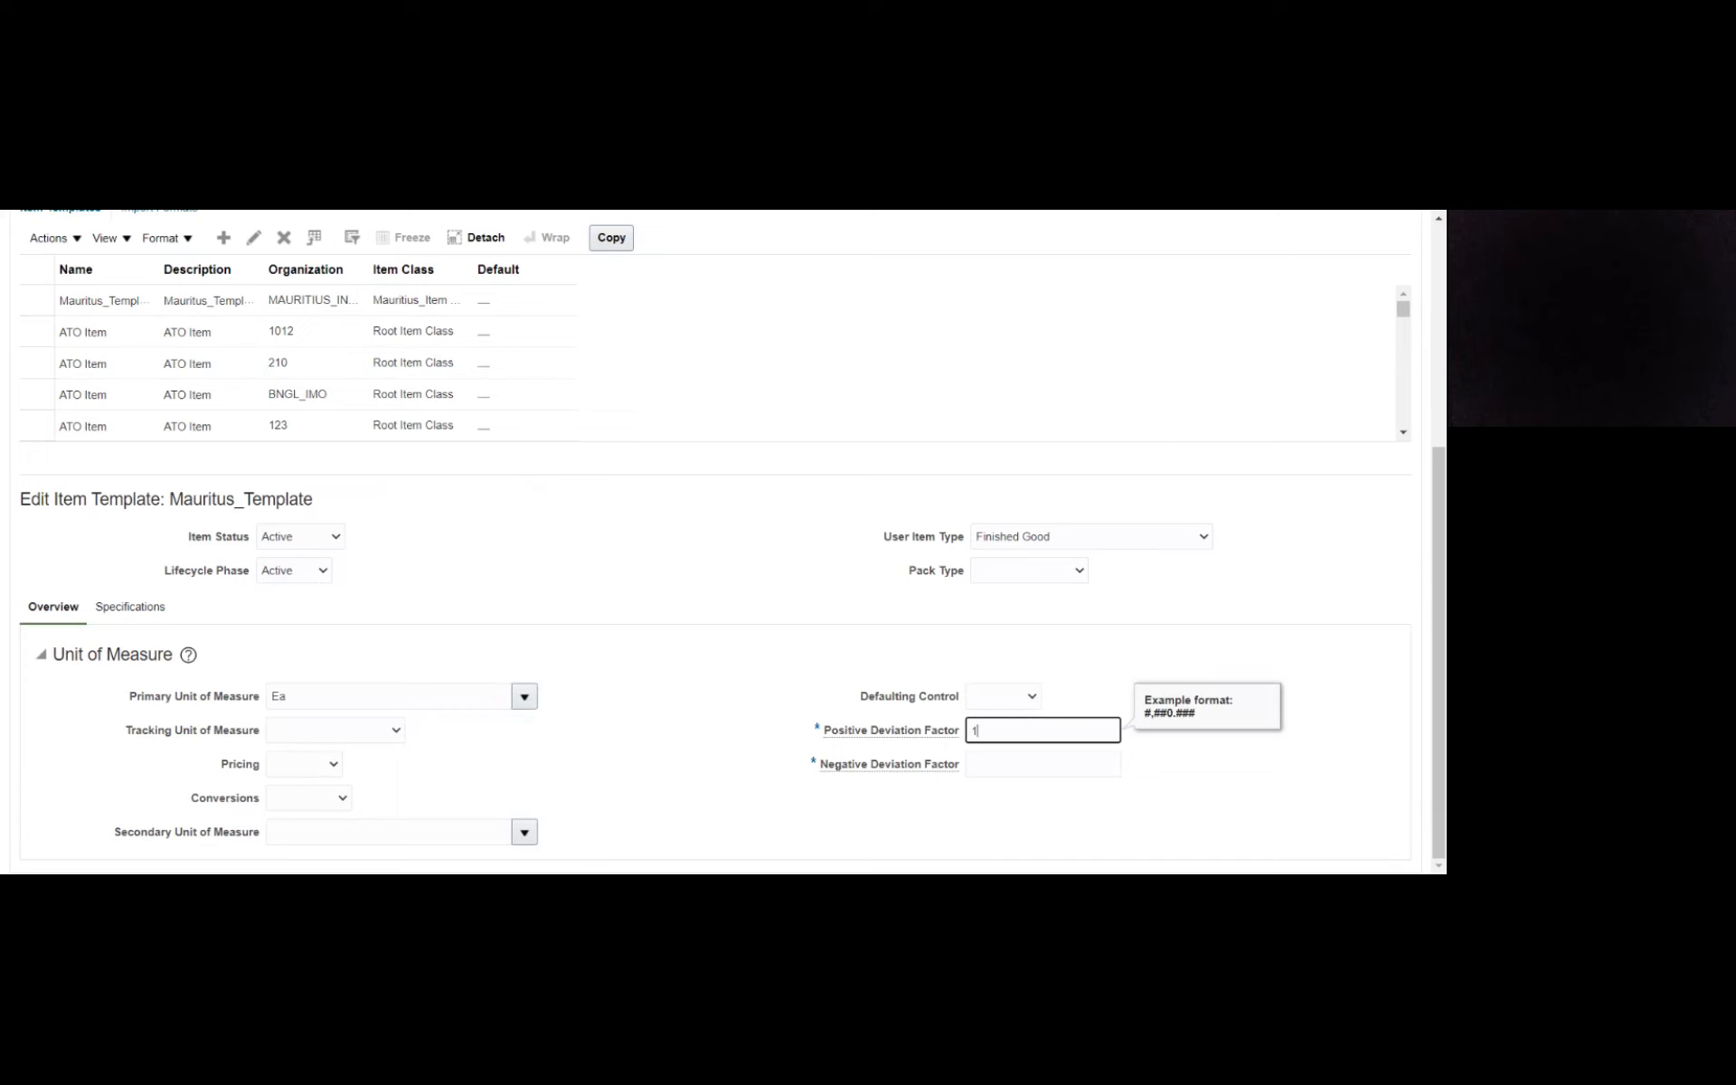
click(1043, 764)
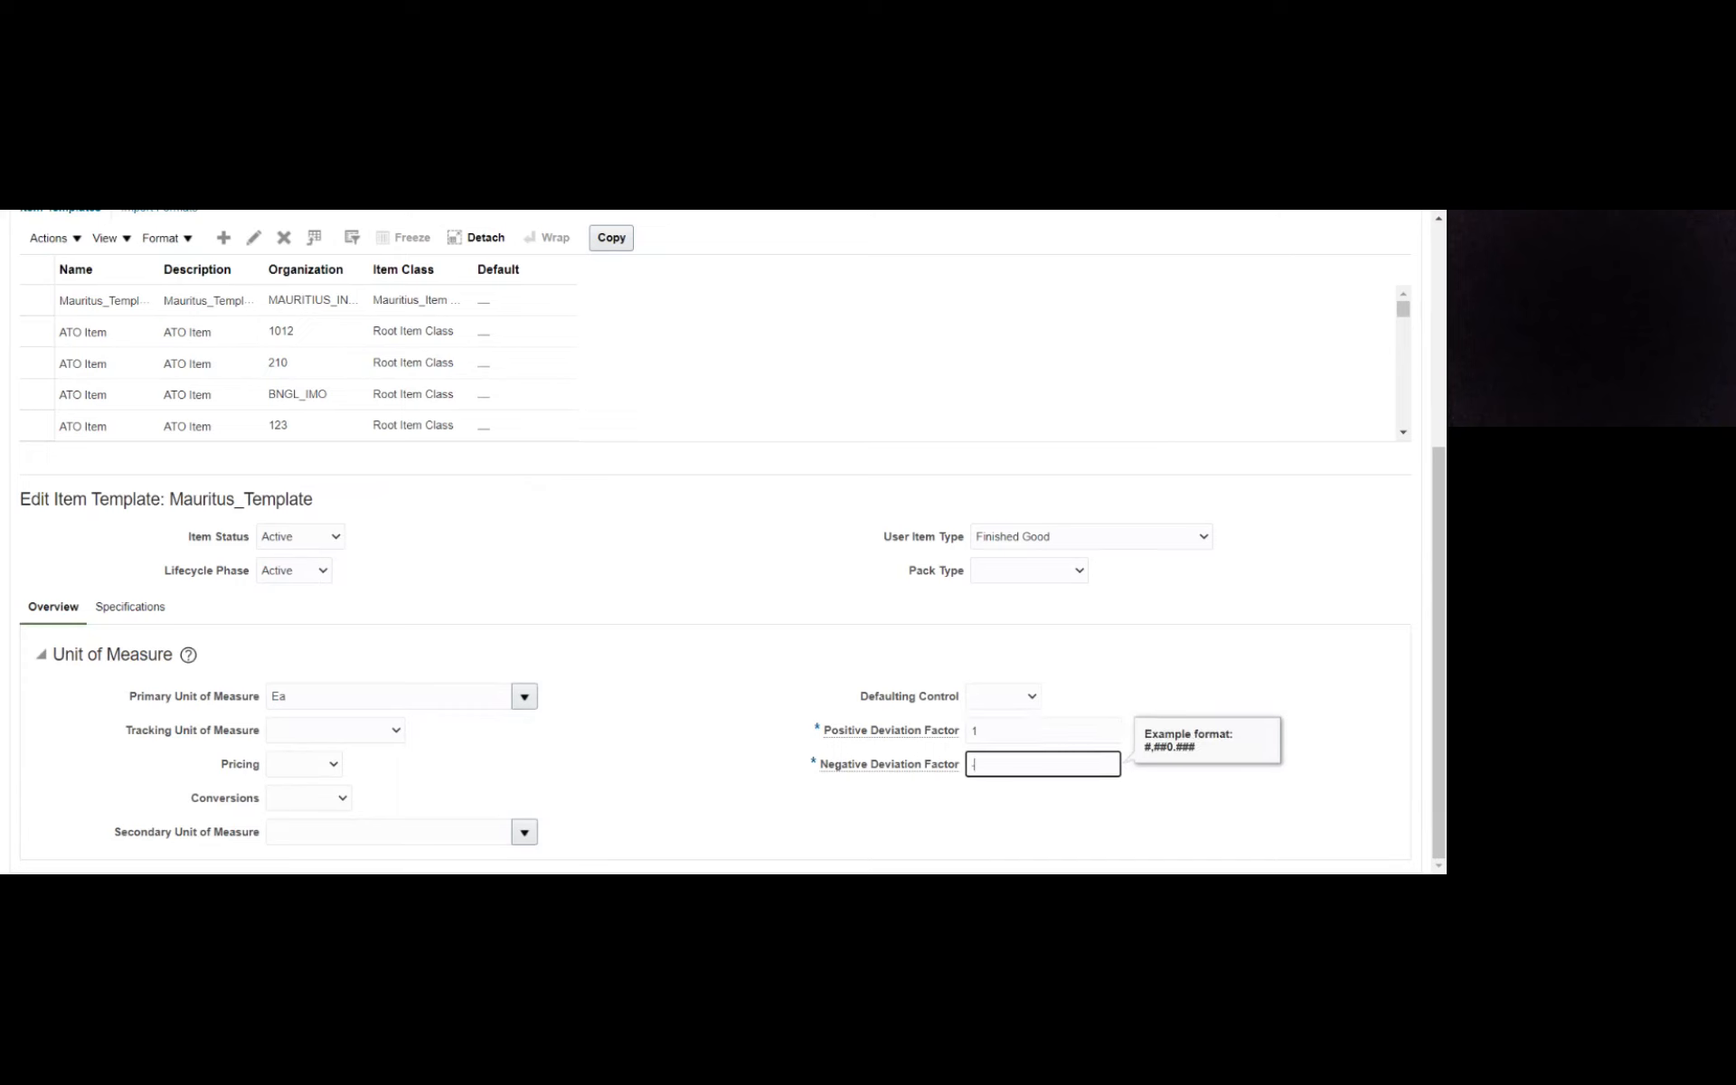
text(-1)
key(Tab)
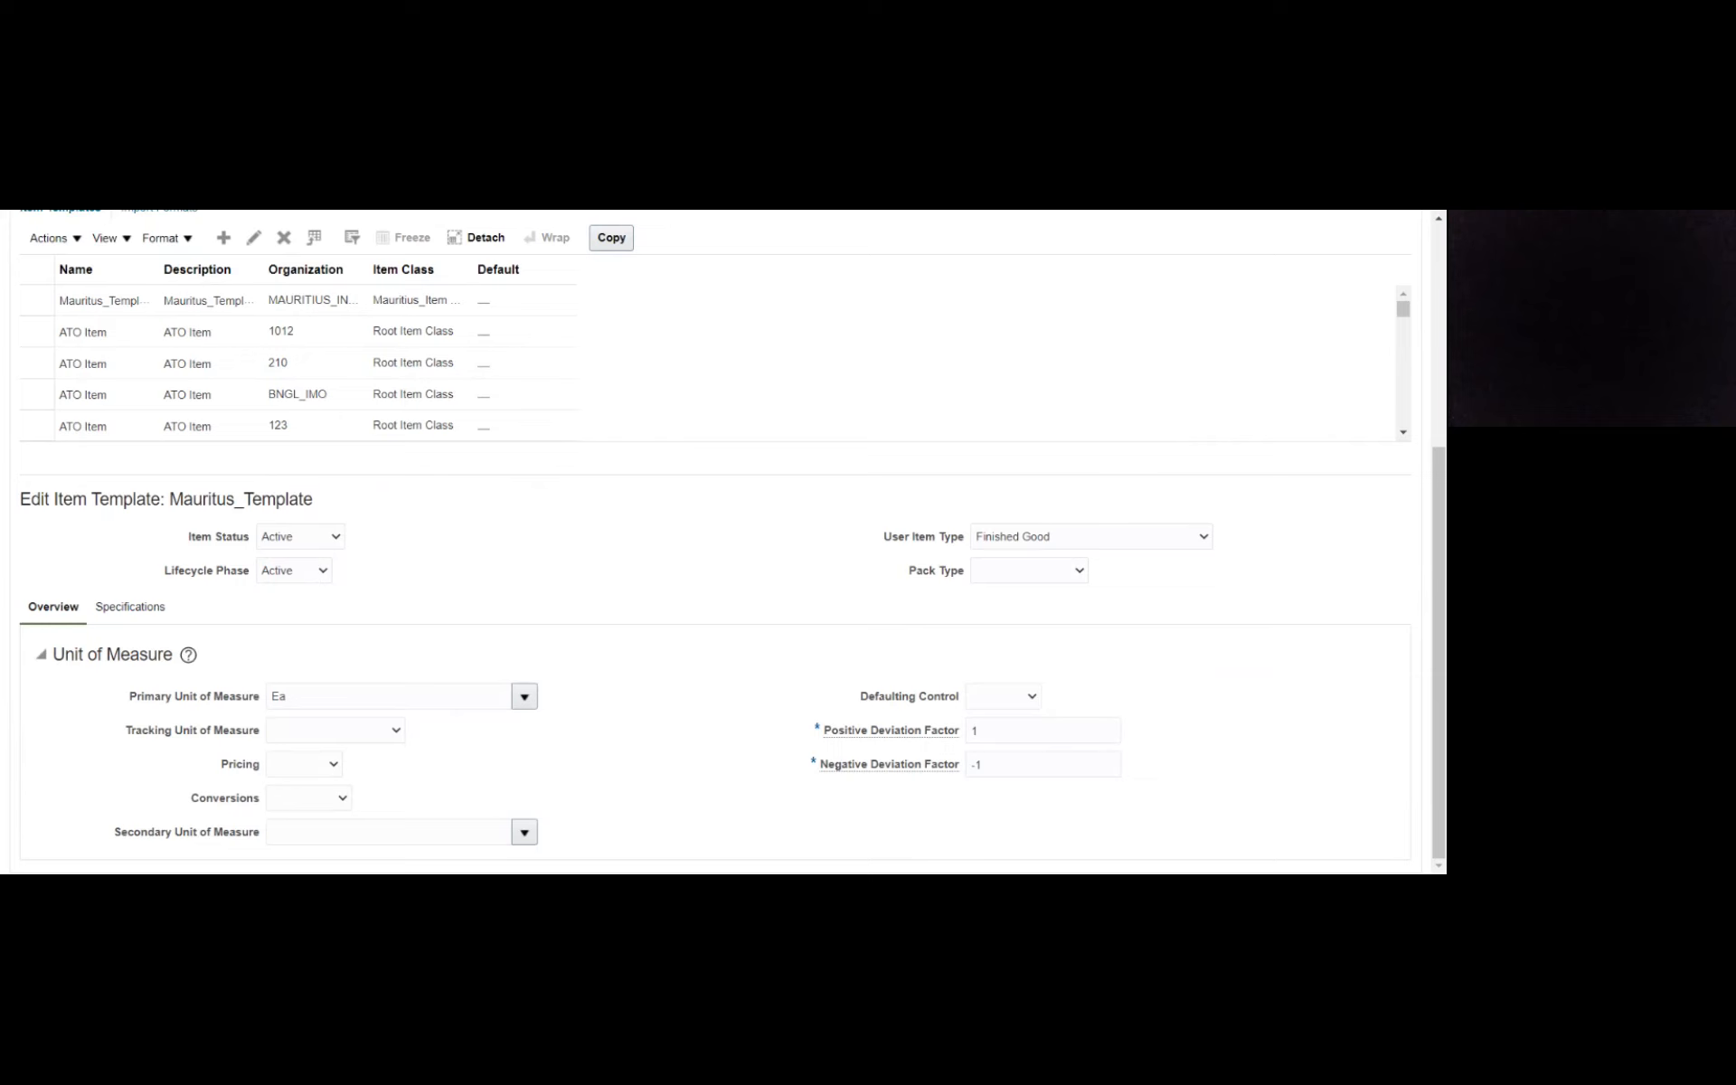
- Set the Costing Enabled option in the Manufacturing specifications of Mauritus_Template
click(115, 615)
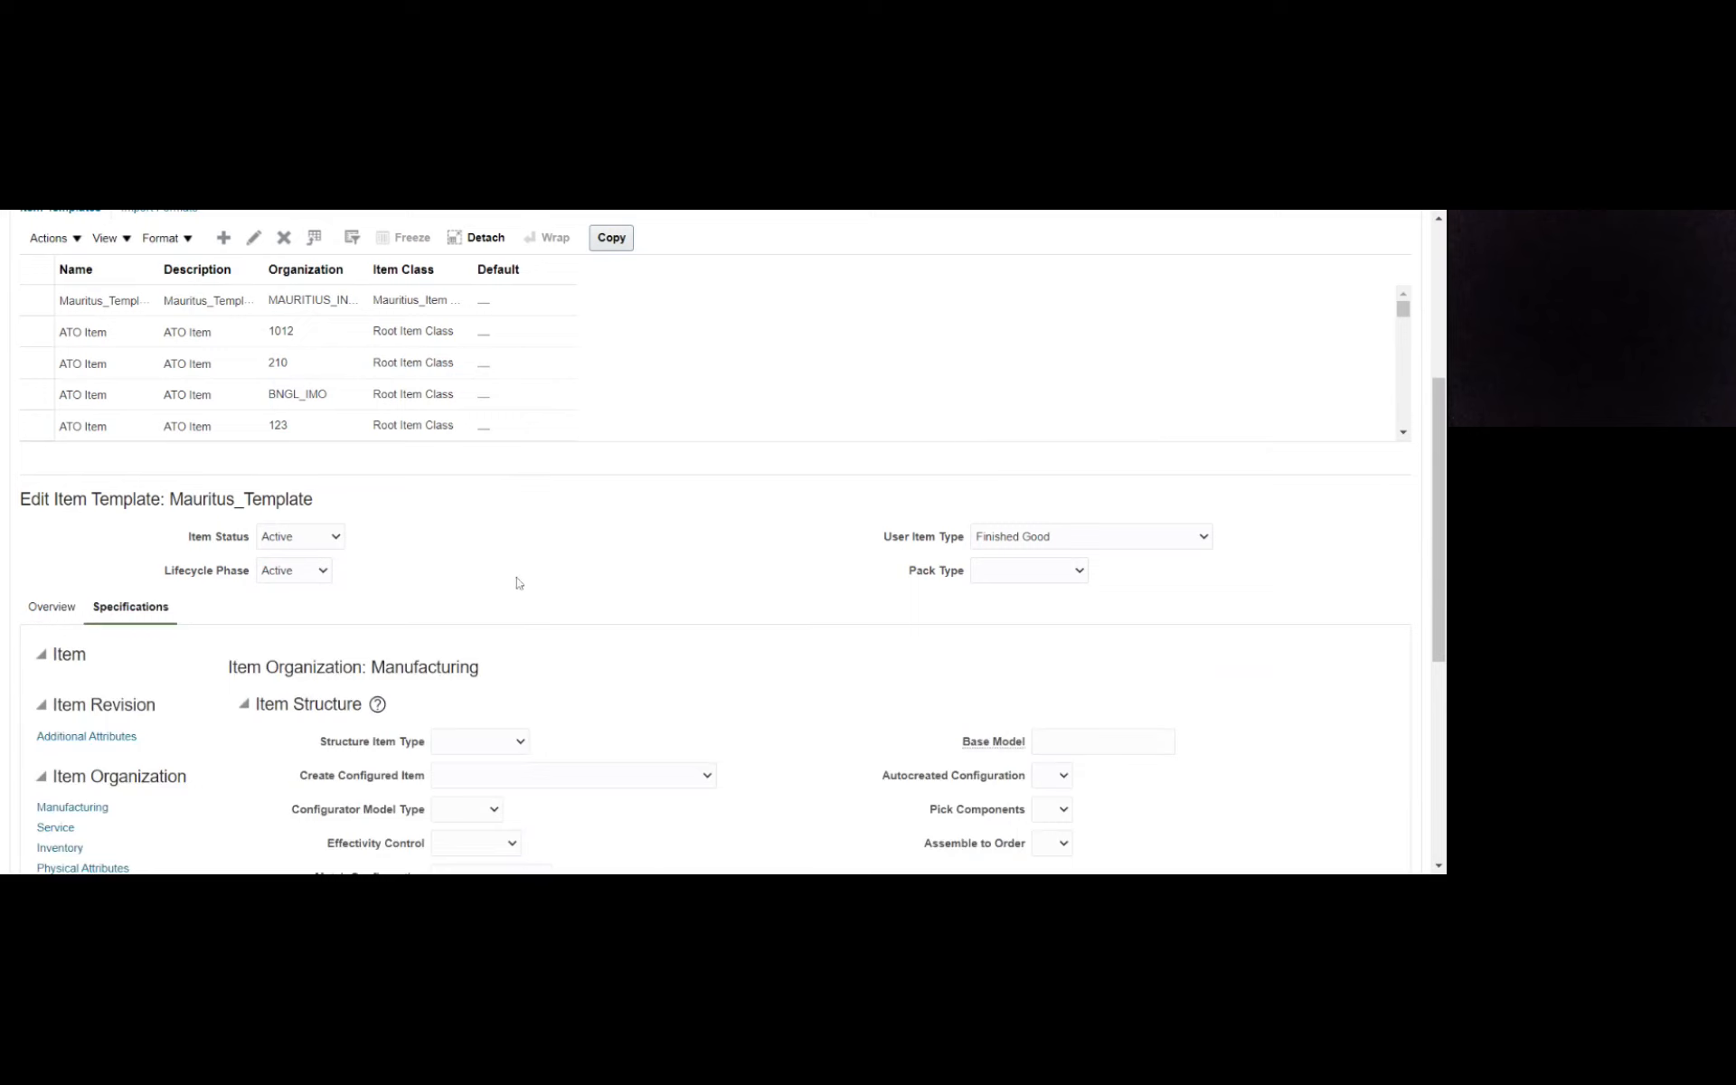
scroll(531, 582, down, 5)
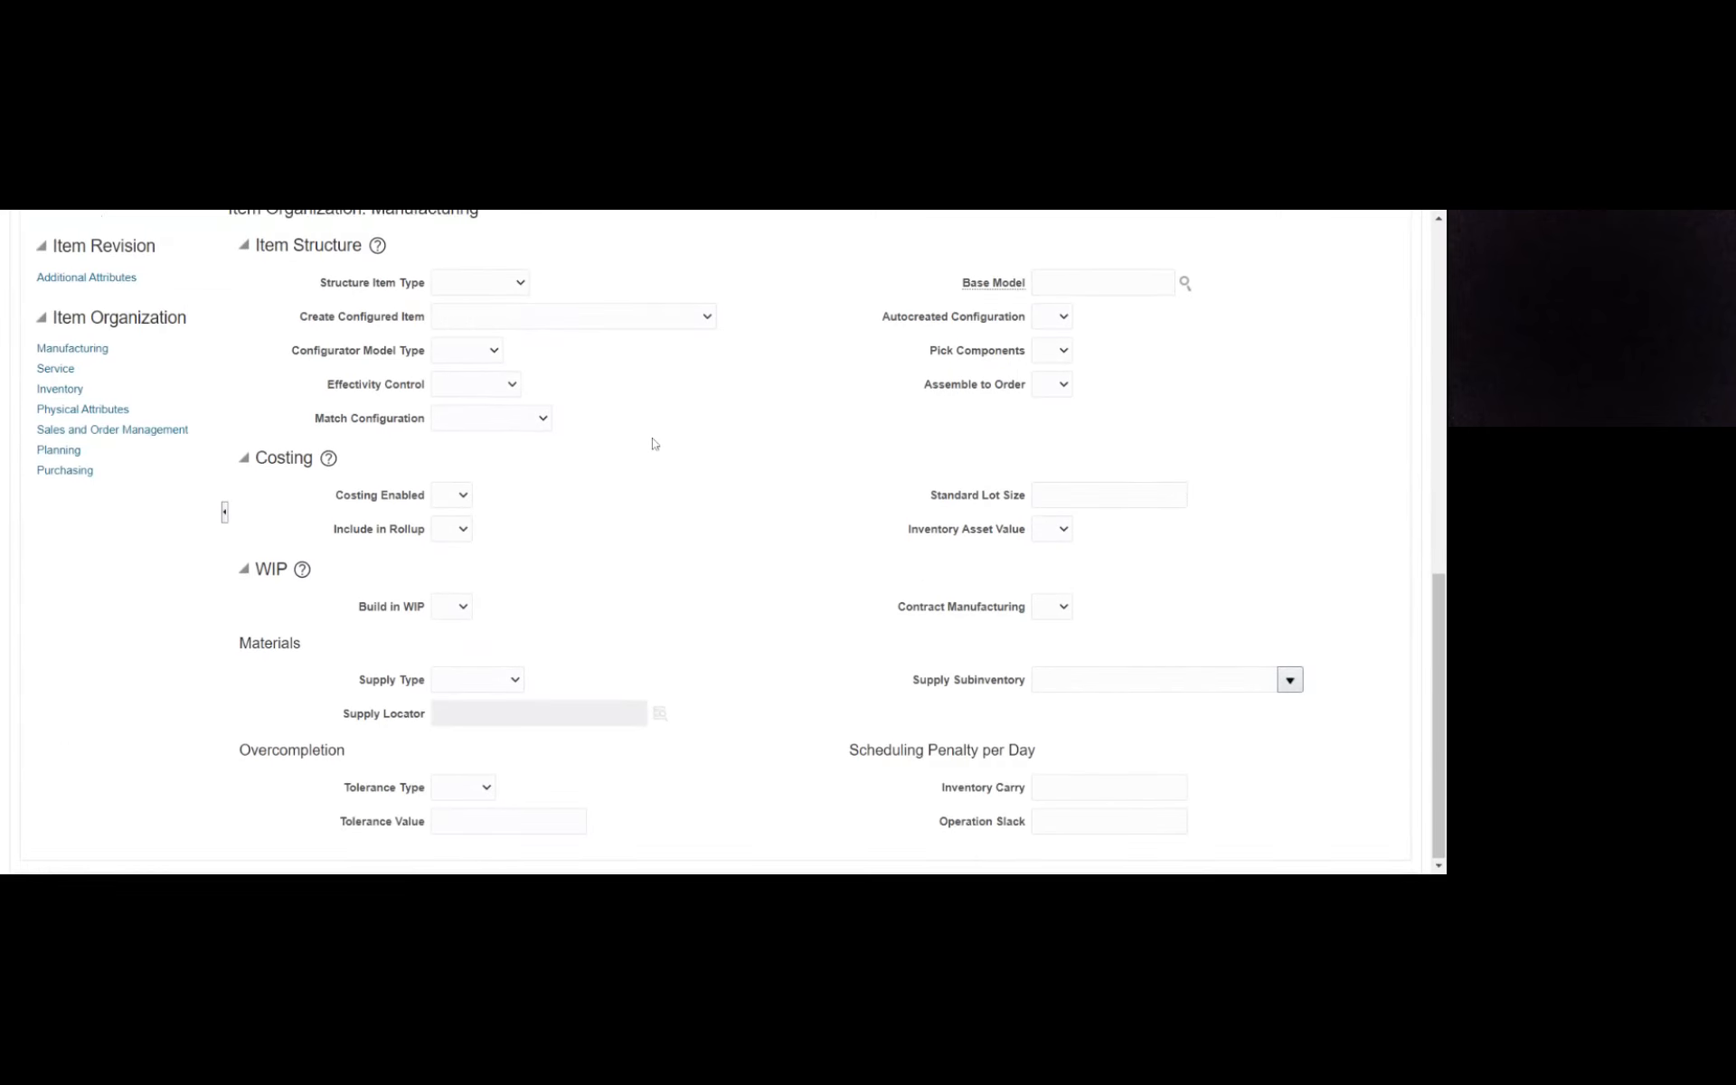
scroll(654, 440, up, 1)
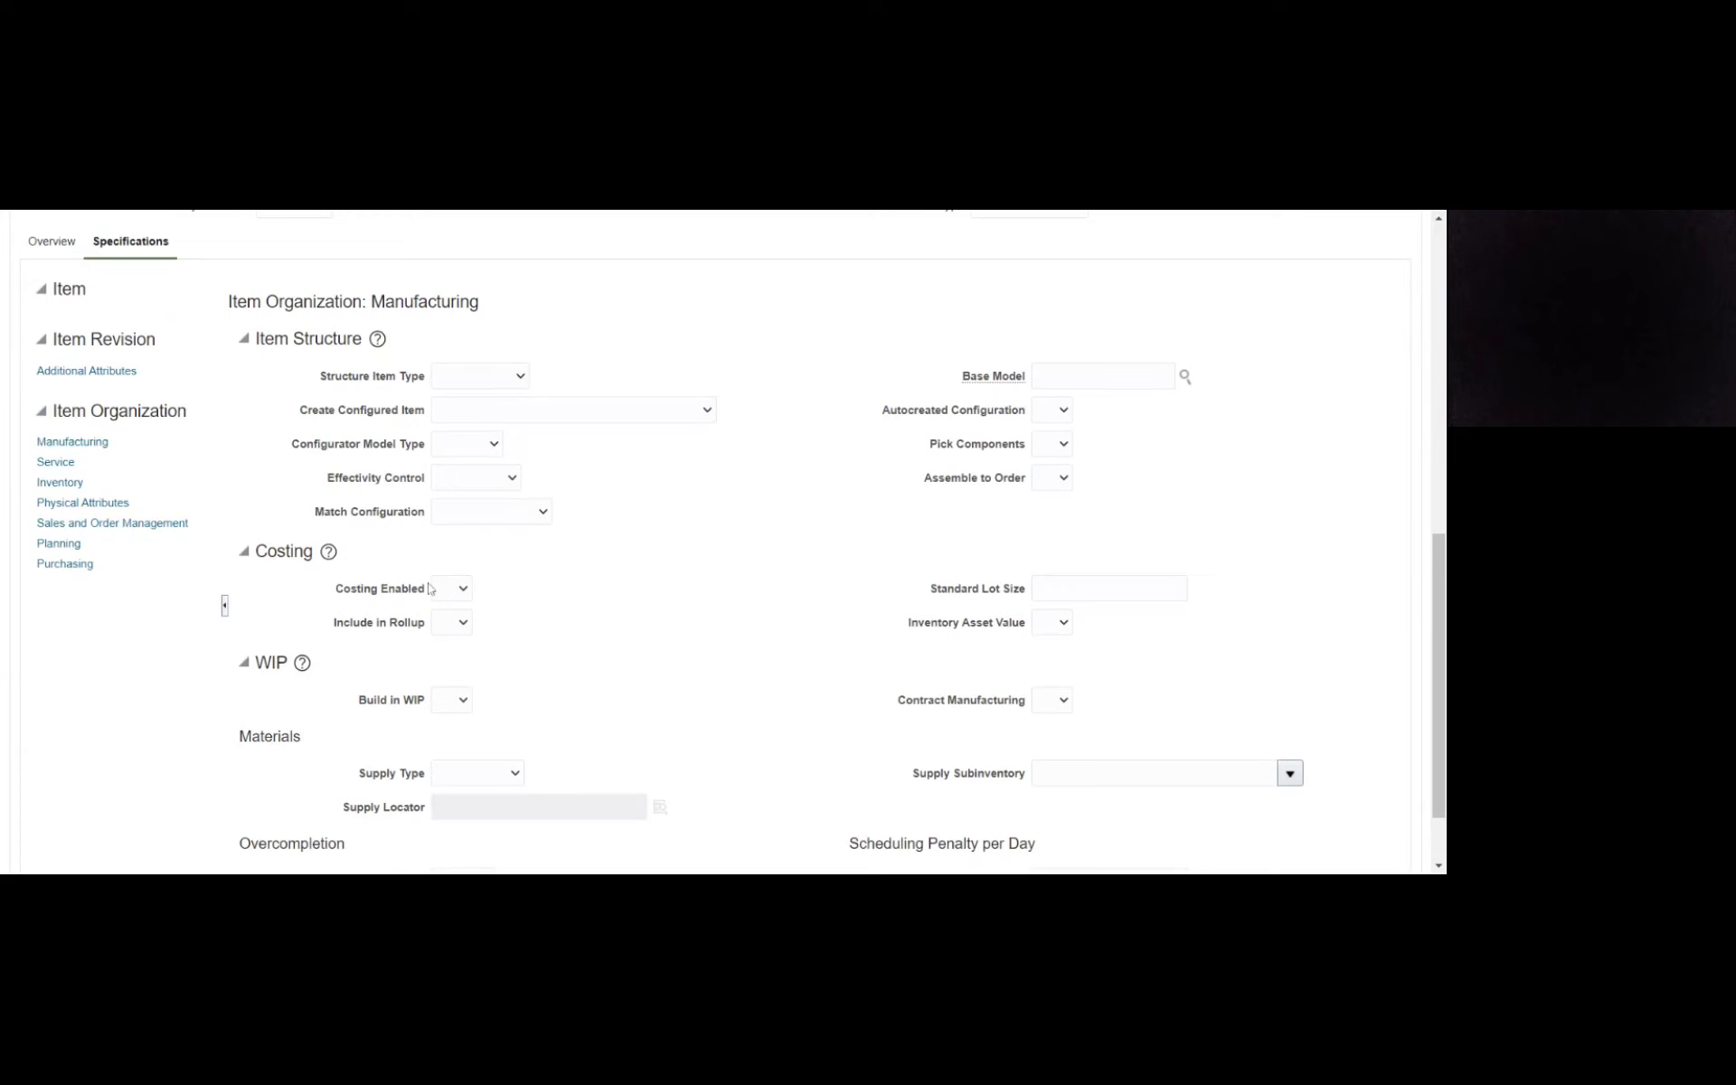
click(453, 595)
click(453, 643)
- In the template's Inventory specifications, set Inventory Item, Stocked, Transaction Enabled and Reservable to Yes
click(55, 486)
click(51, 489)
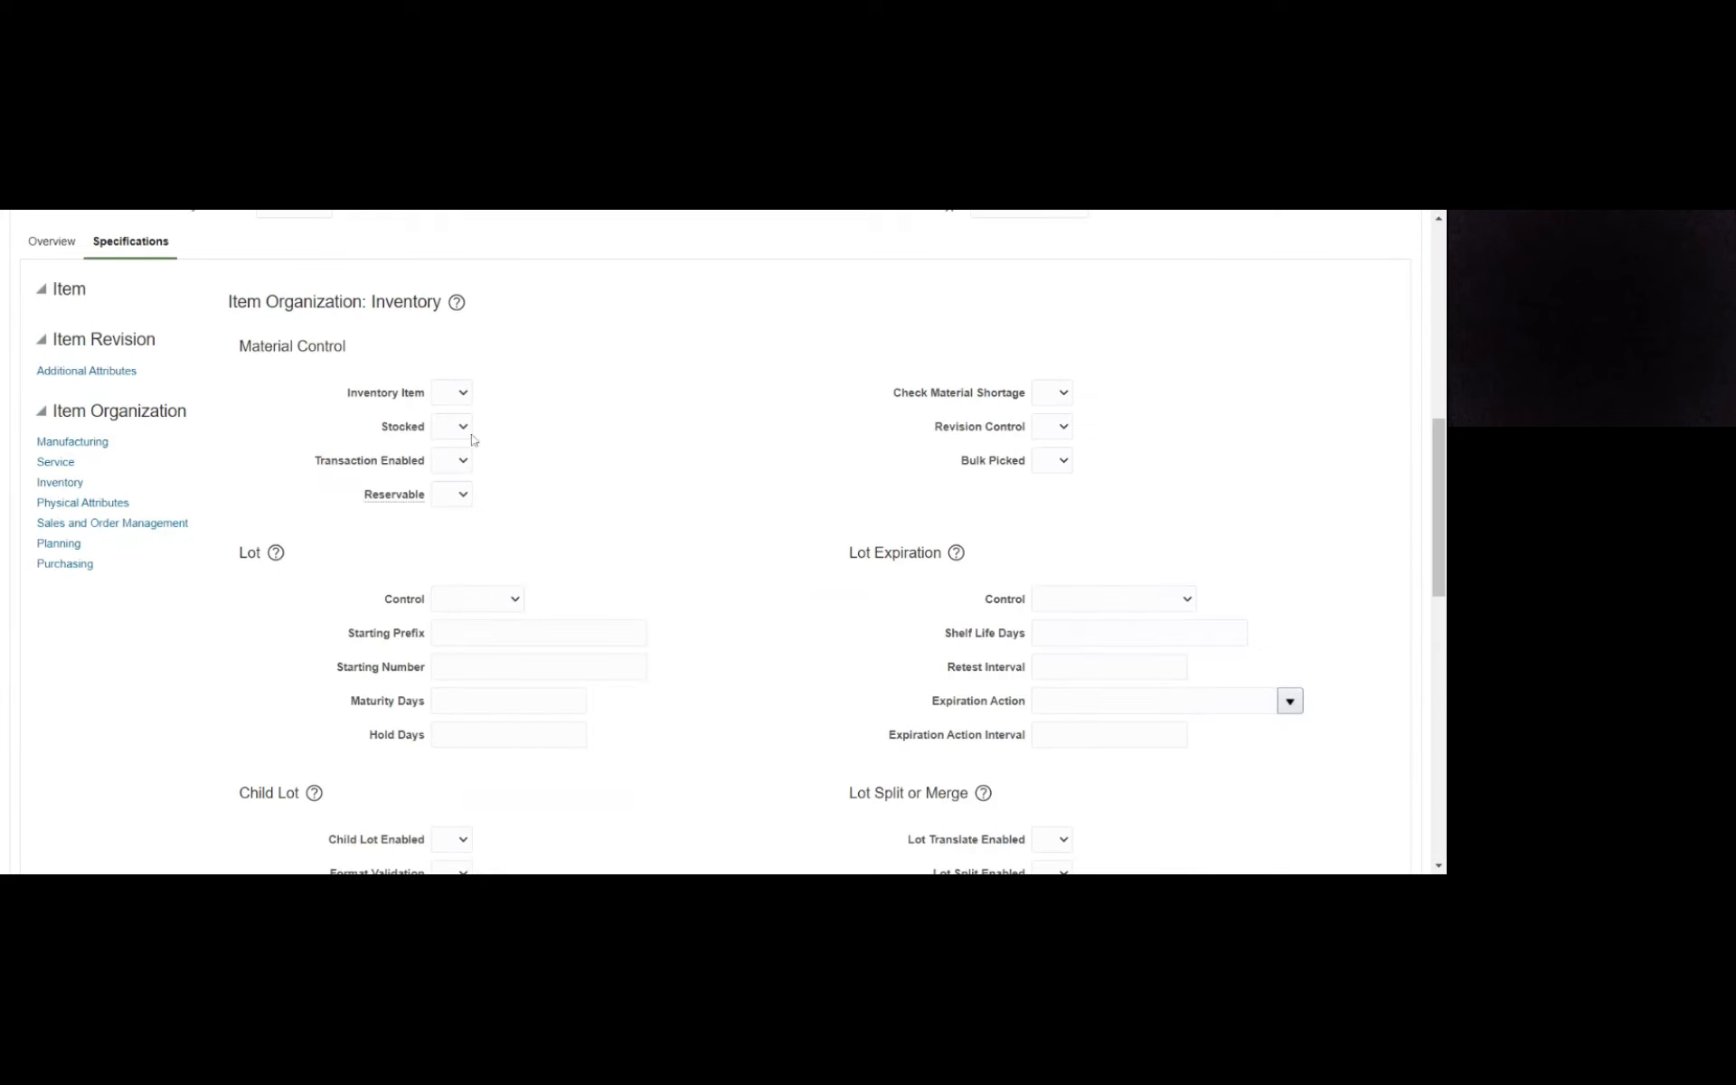
click(449, 396)
click(444, 440)
click(463, 428)
click(492, 466)
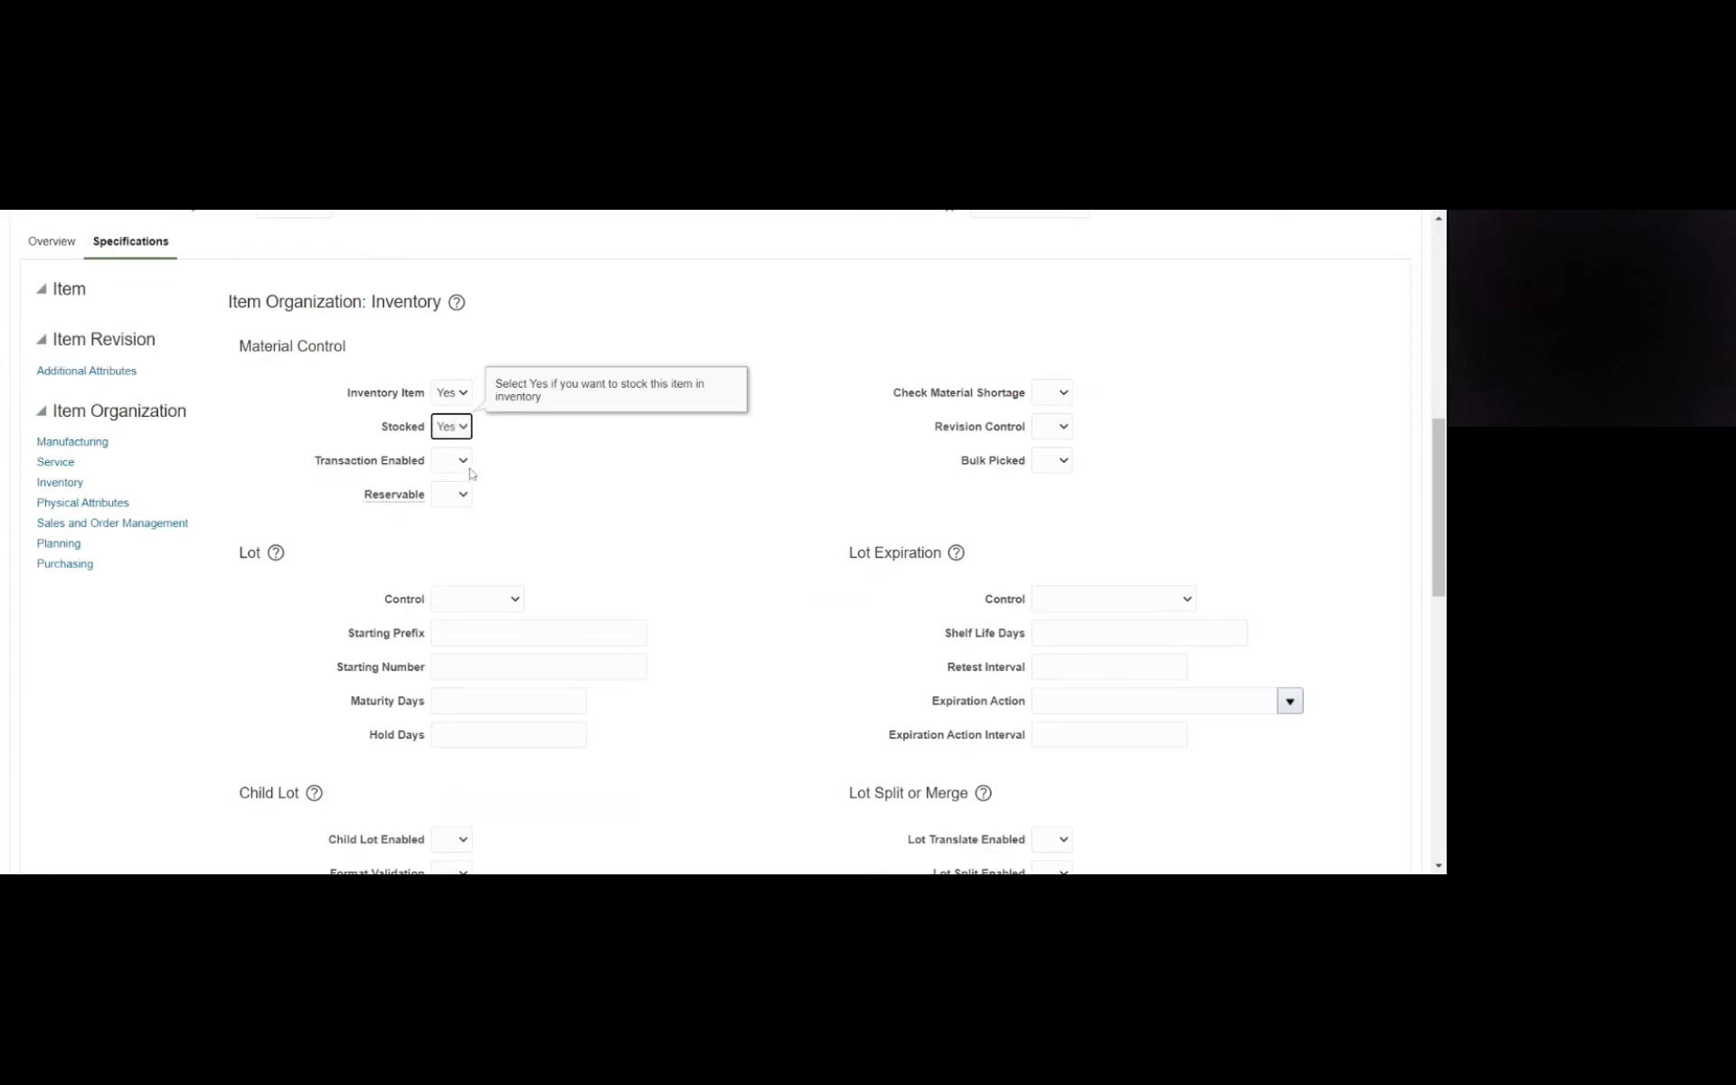
click(457, 463)
click(497, 496)
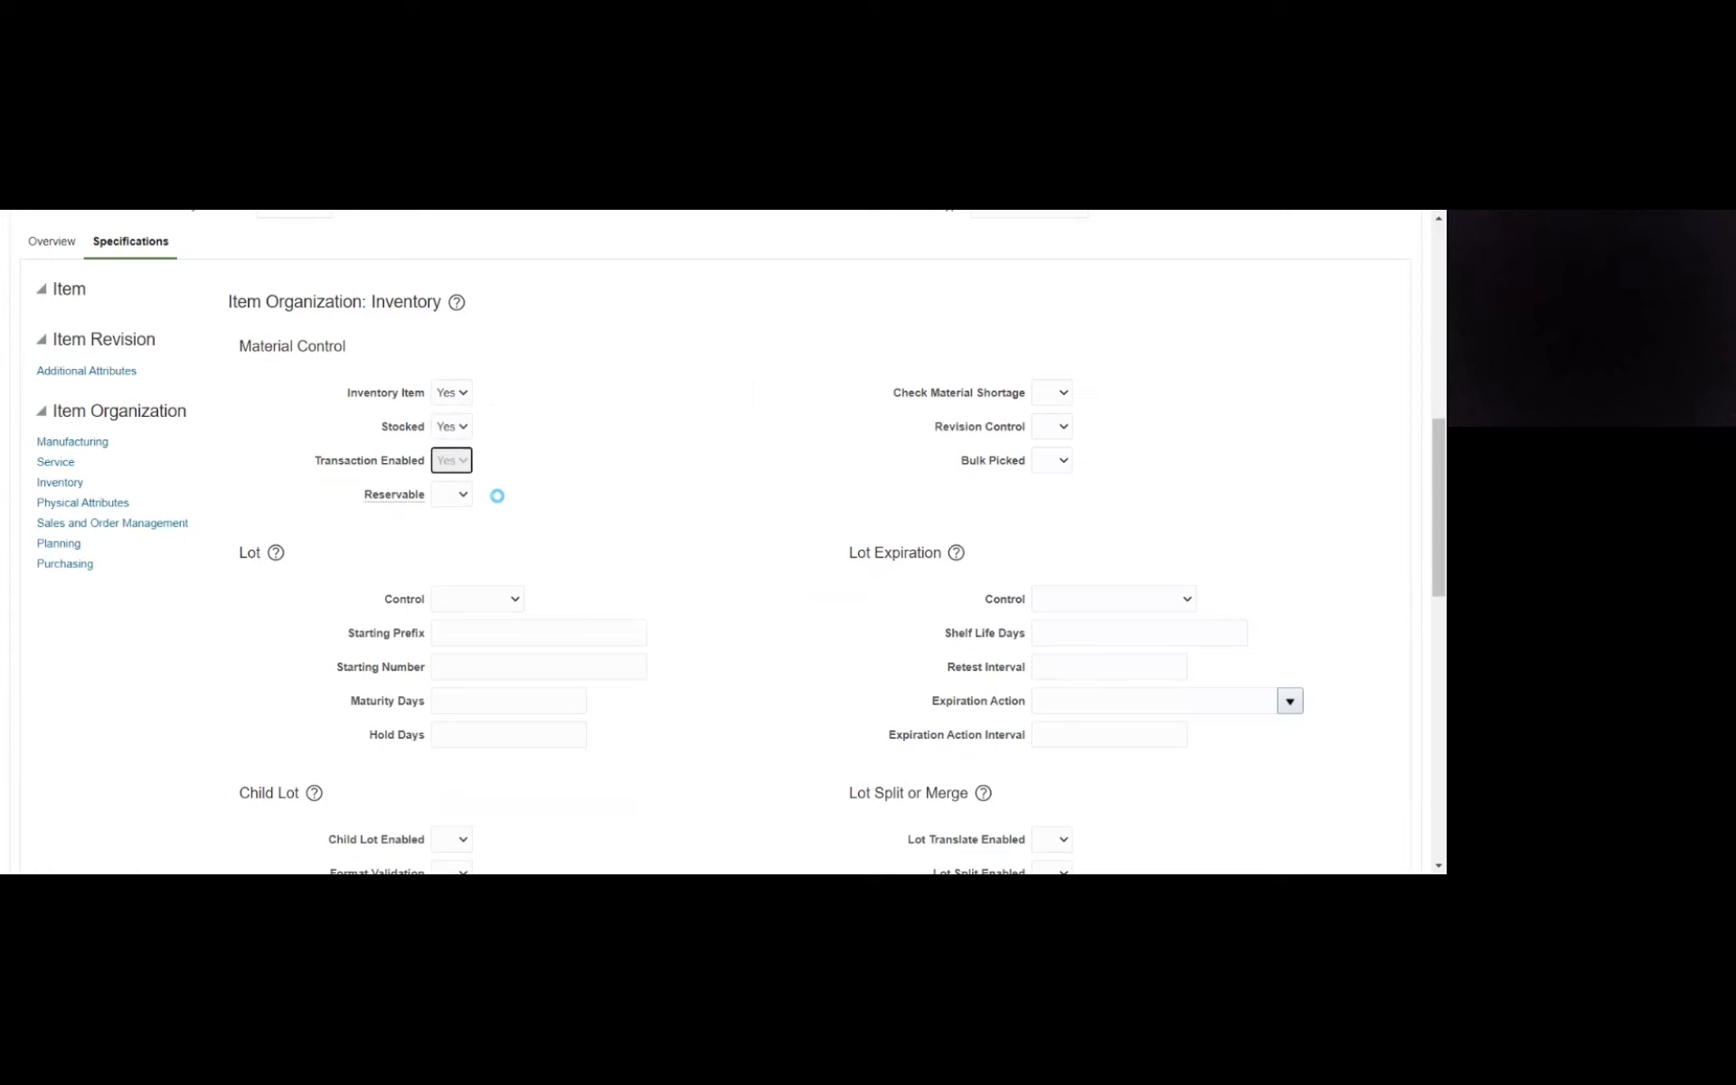
click(465, 496)
click(462, 536)
- Set Check Material Shortage and Revision Control to Yes in the template's Inventory specifications
click(1063, 397)
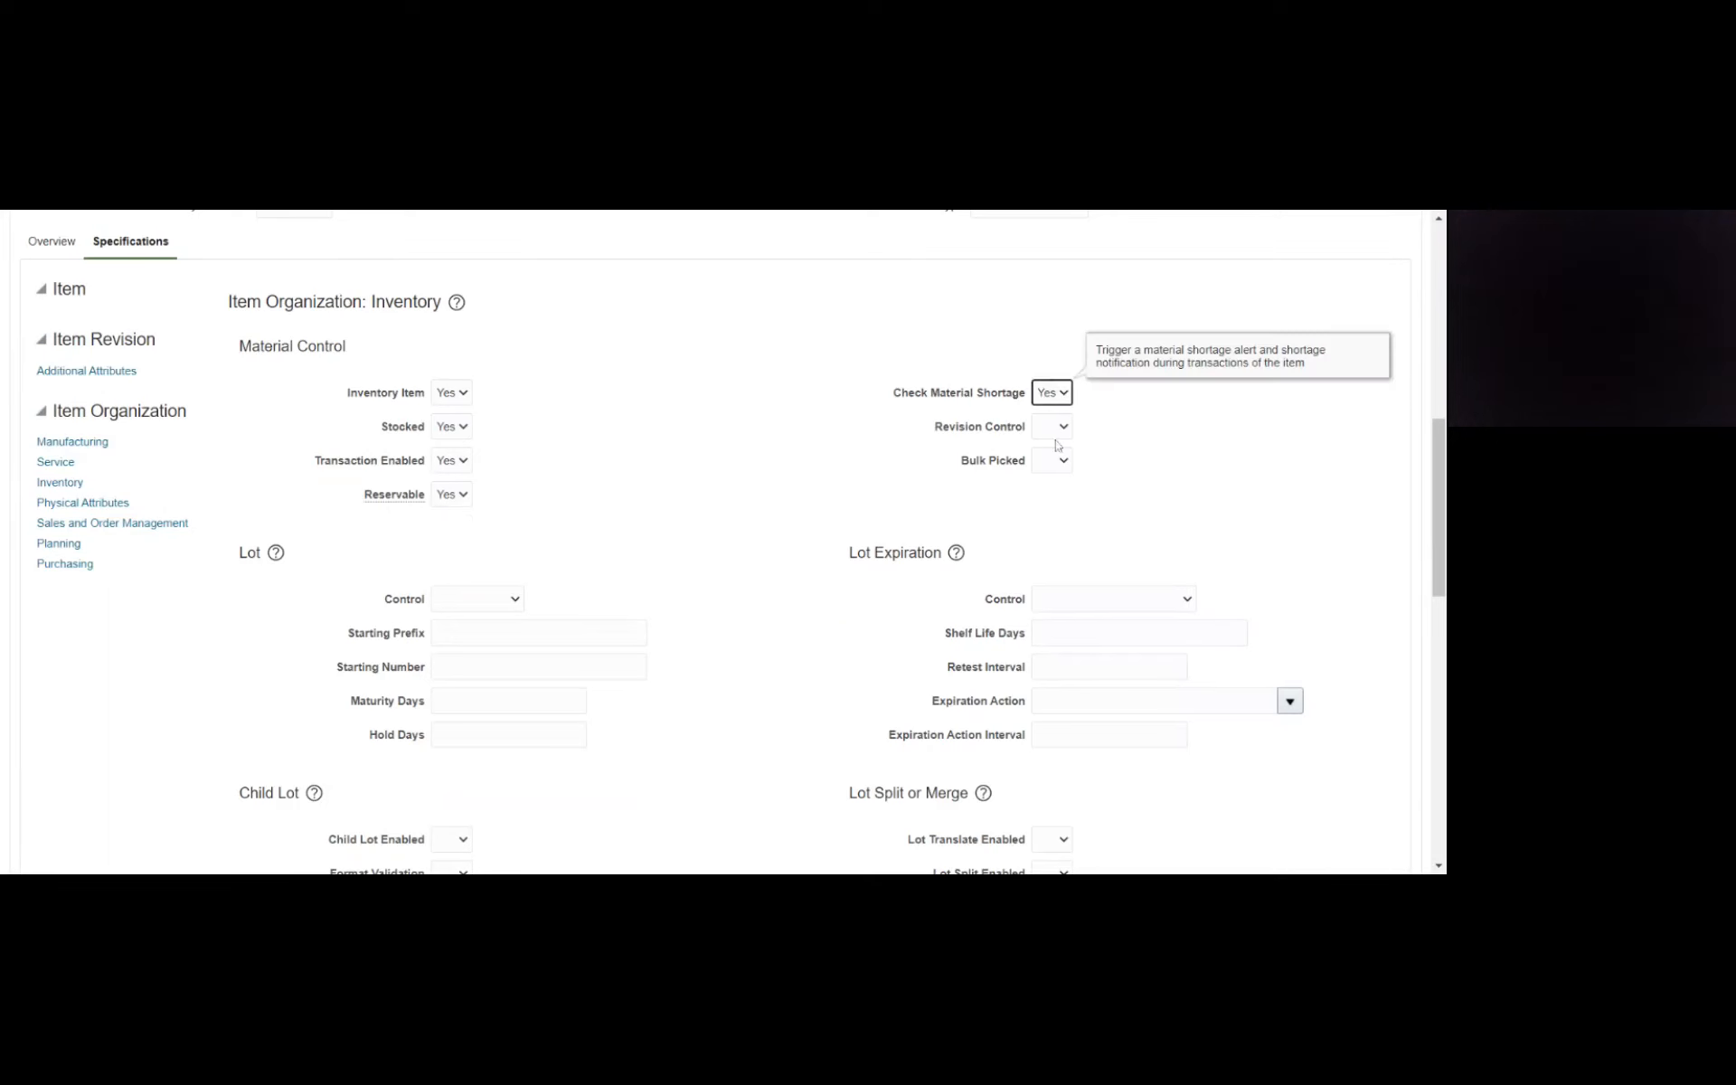
click(1070, 433)
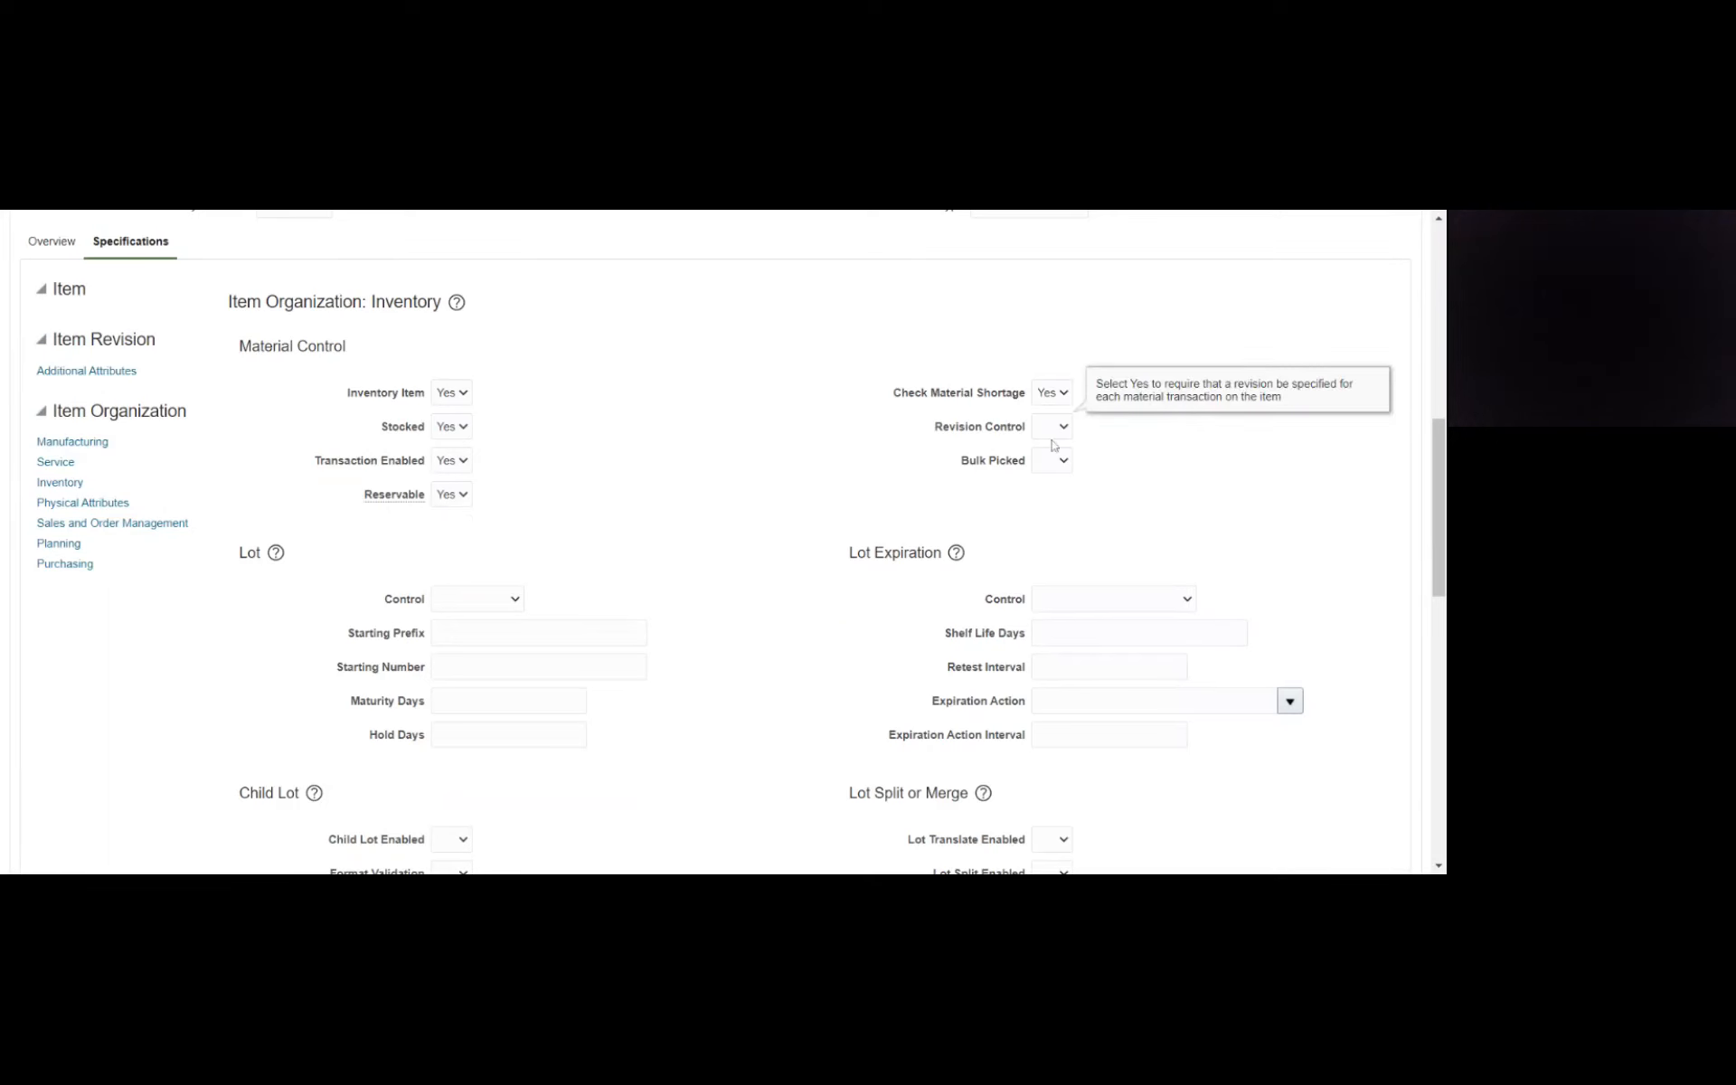
click(1035, 485)
click(760, 435)
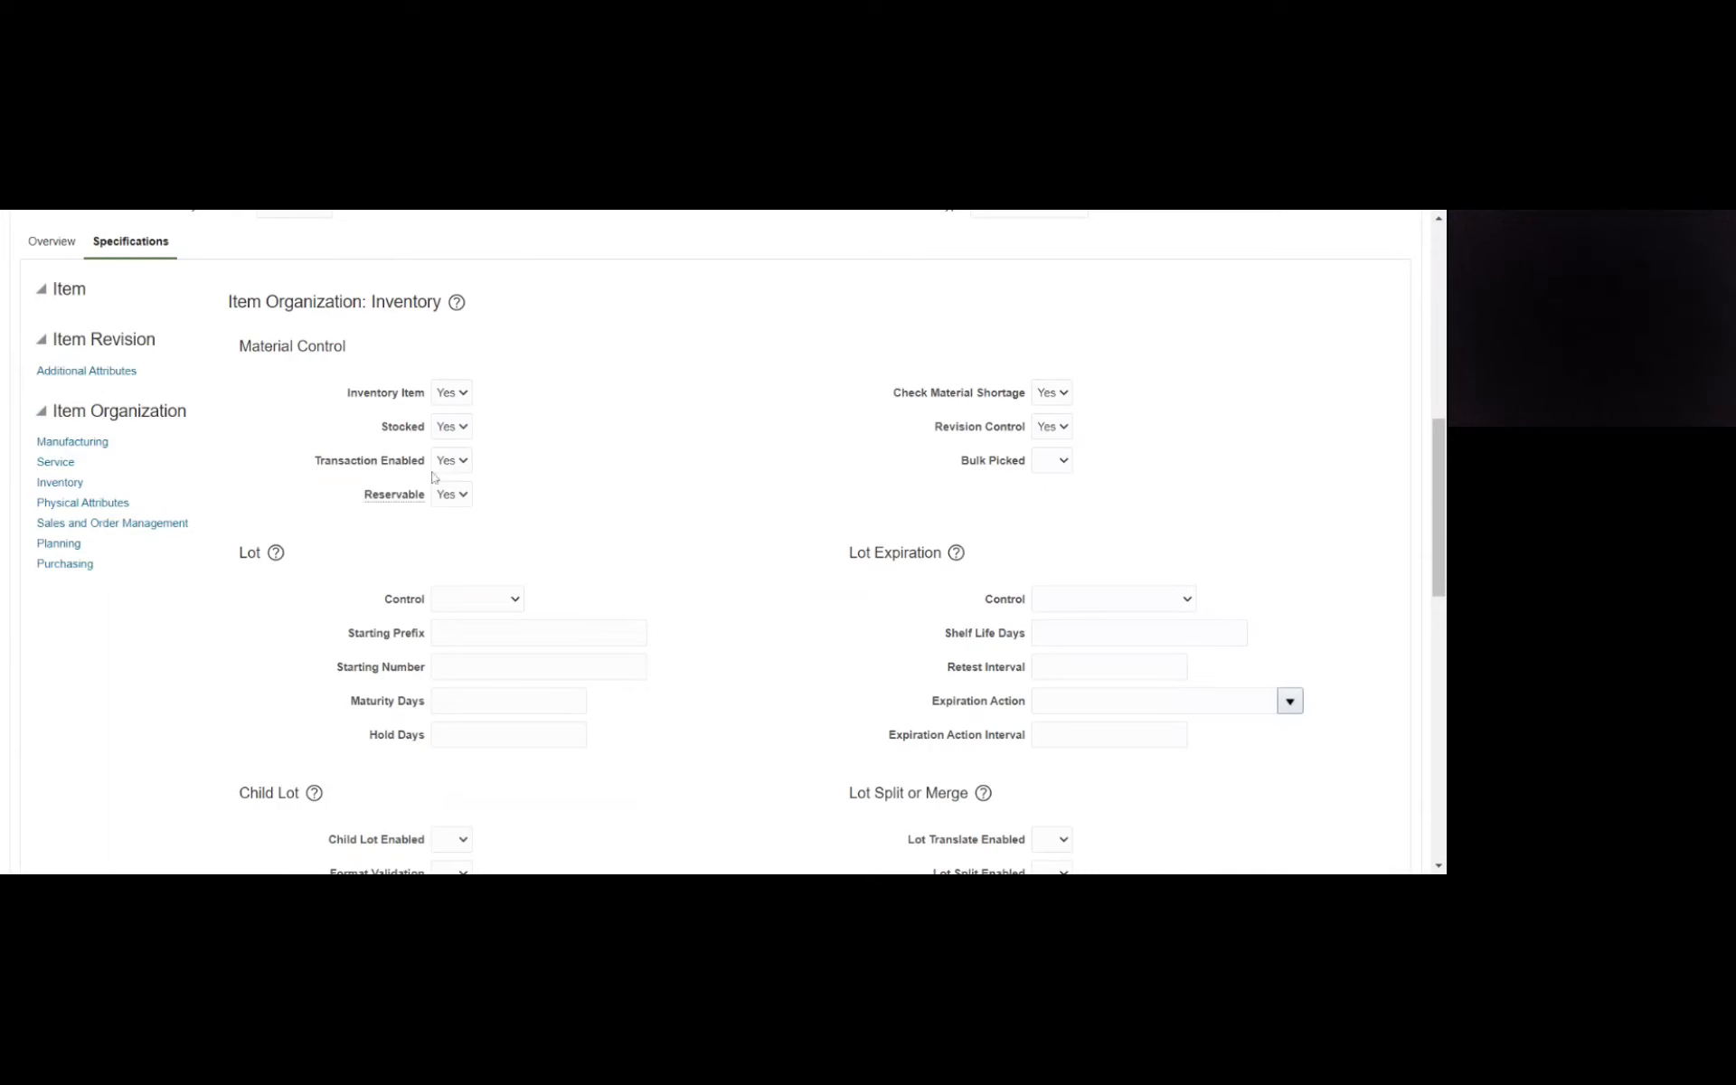
- Review the Stocked setting and the lot, child lot and grade control options in the Inventory specifications
click(436, 431)
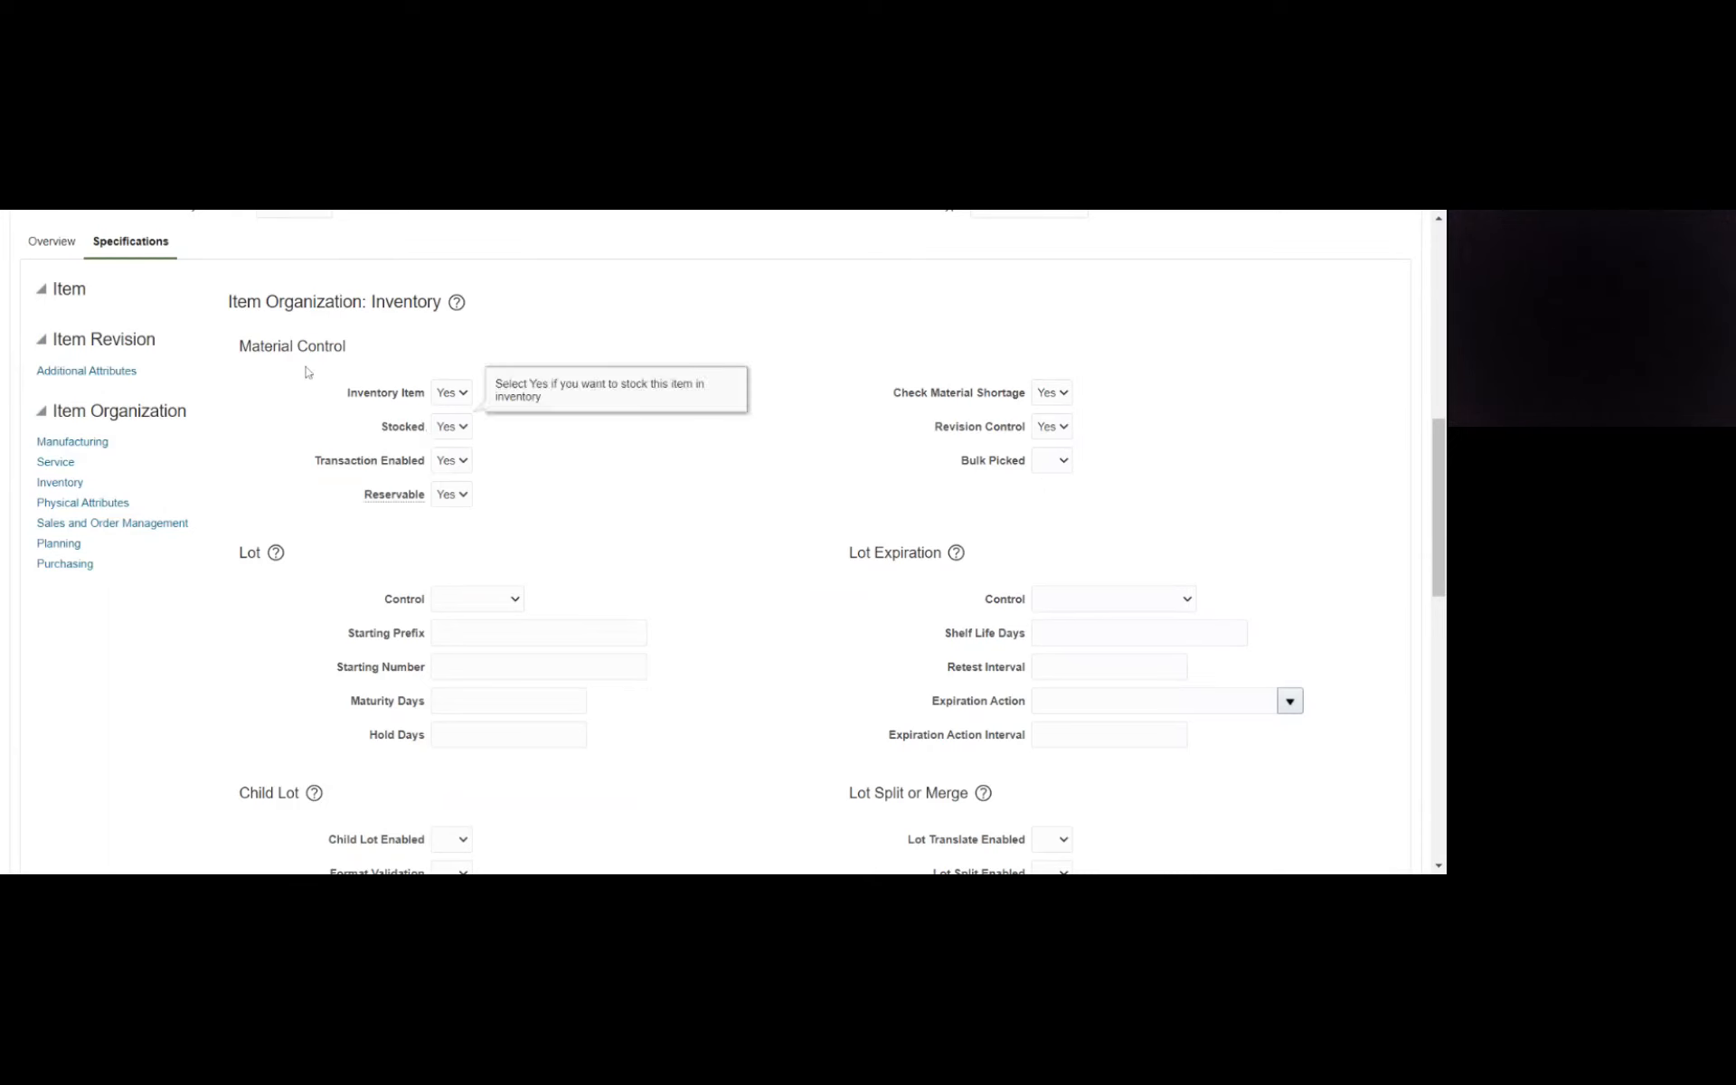
click(586, 423)
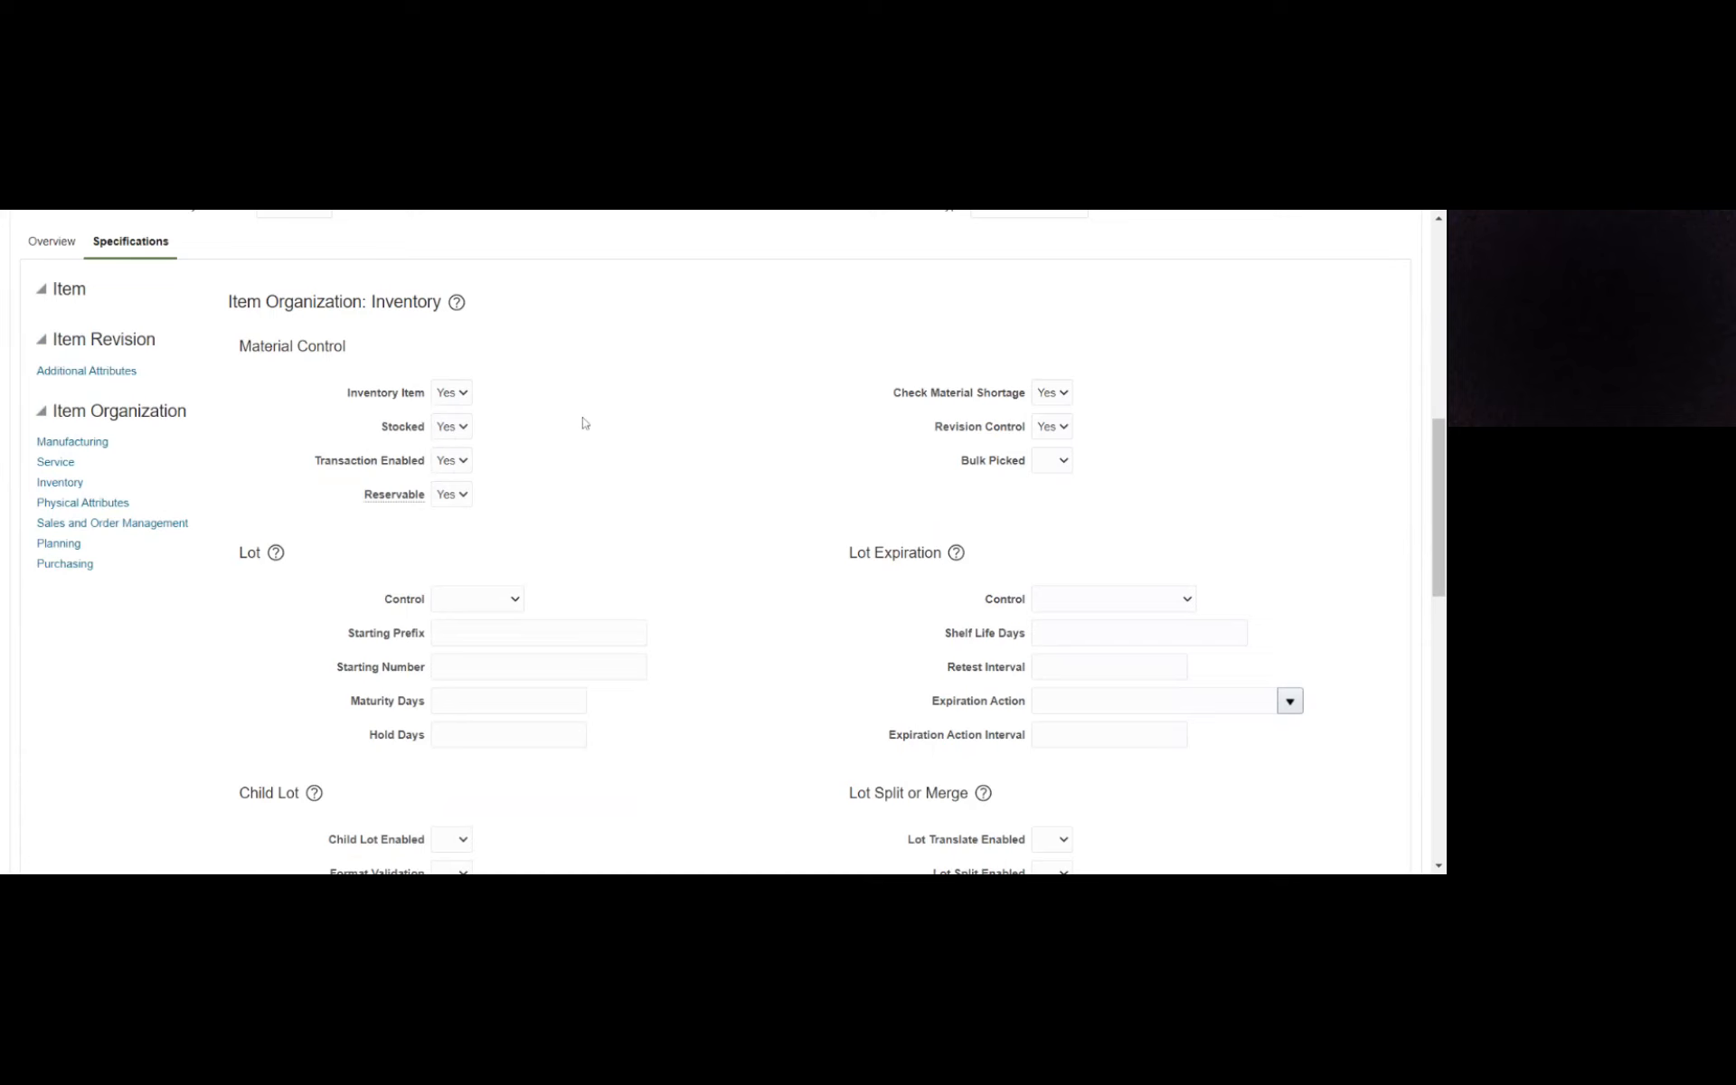
click(485, 433)
click(683, 486)
scroll(697, 453, down, 2)
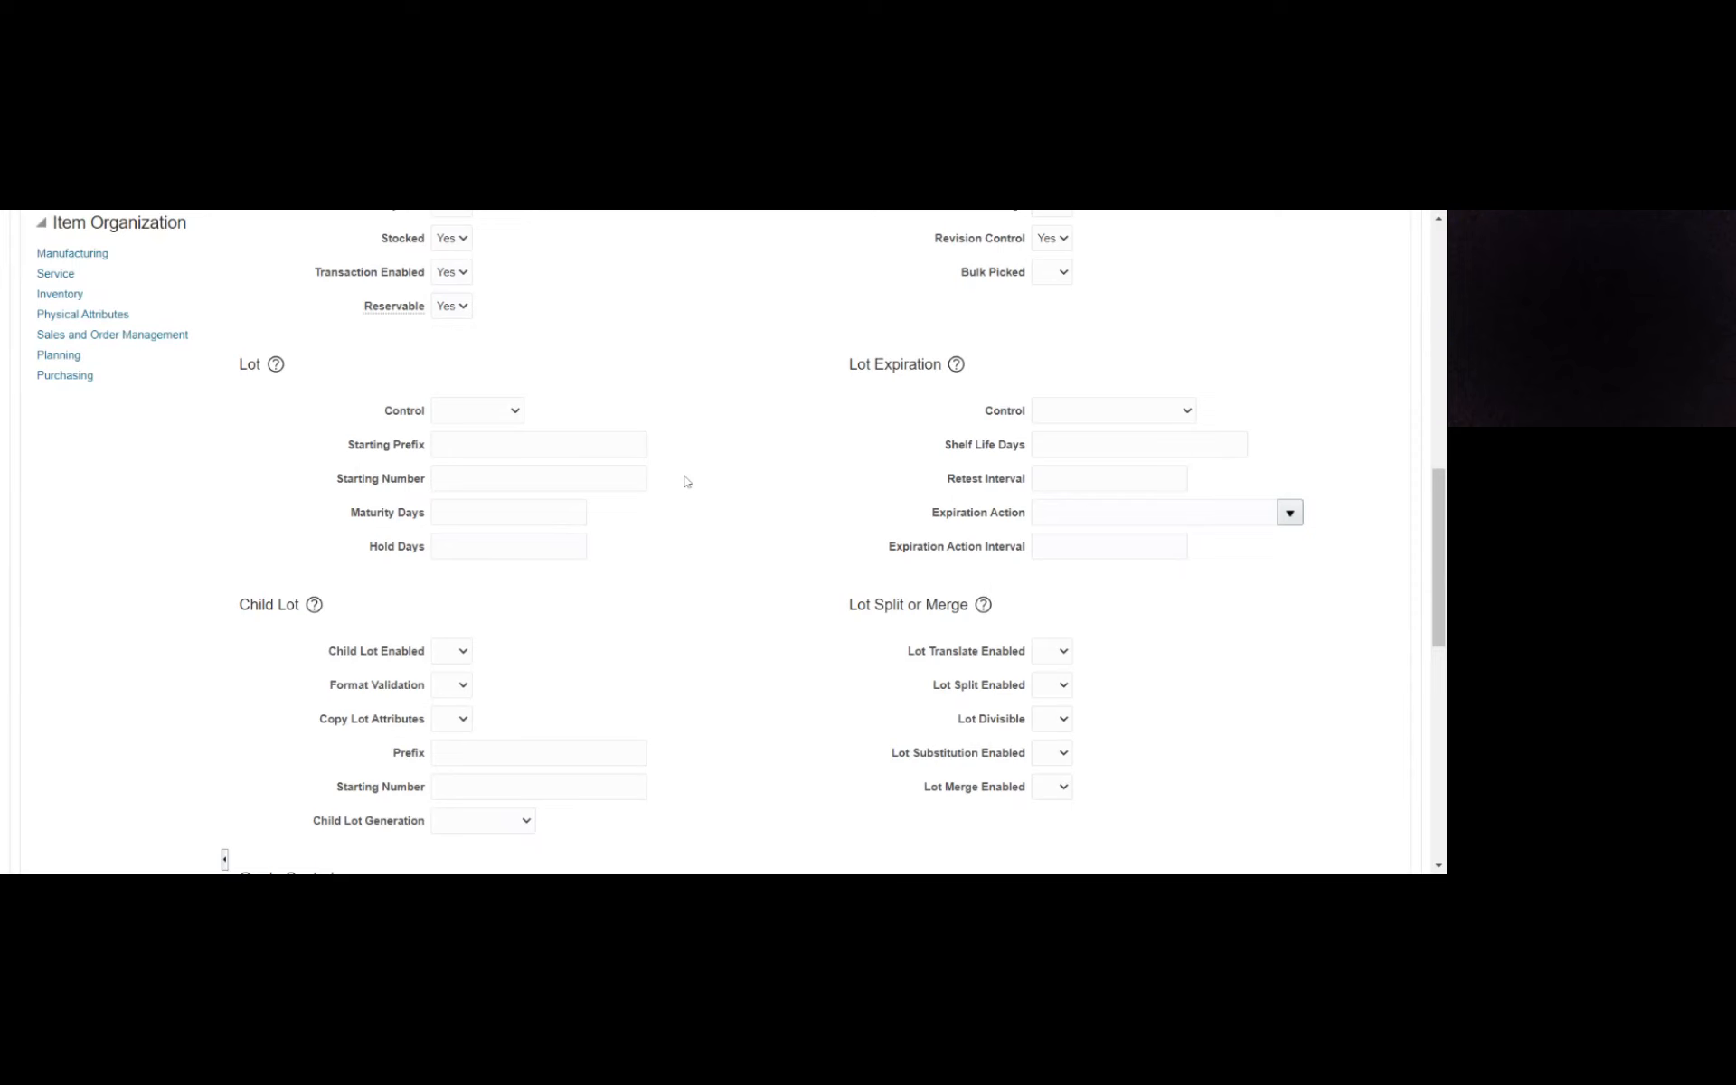
scroll(660, 543, down, 1)
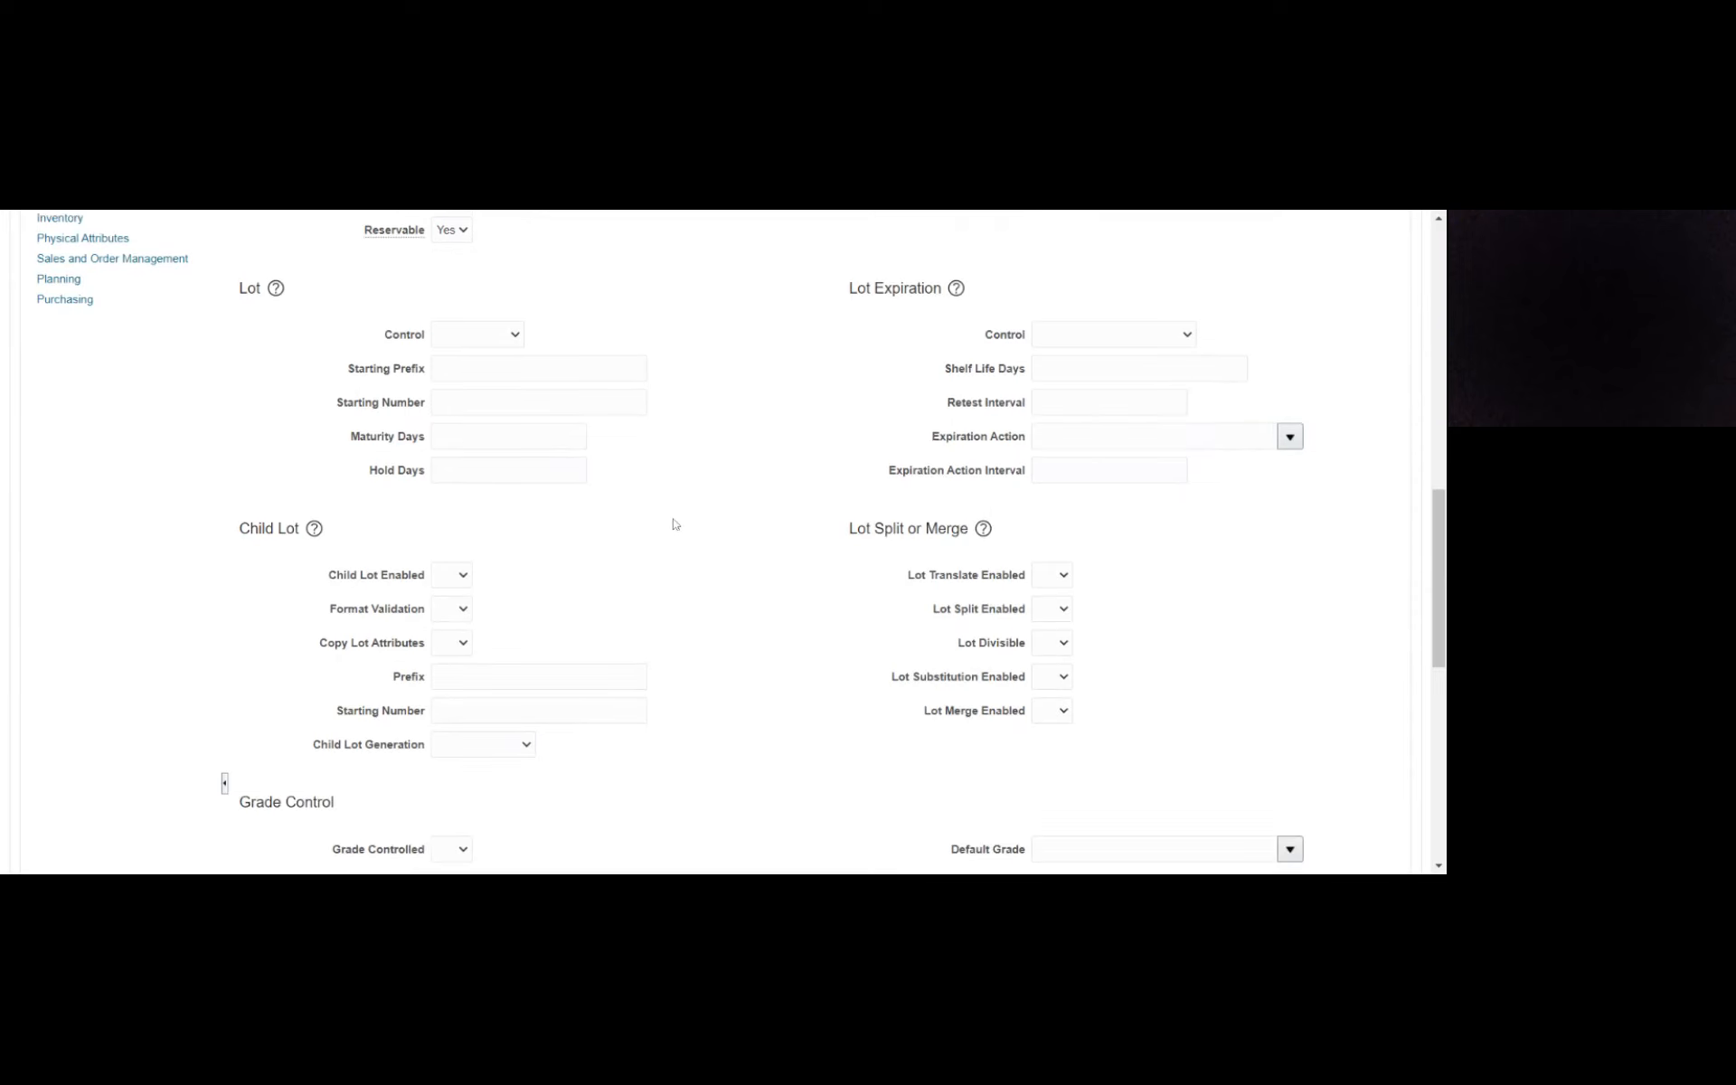
scroll(674, 525, down, 5)
scroll(656, 524, up, 7)
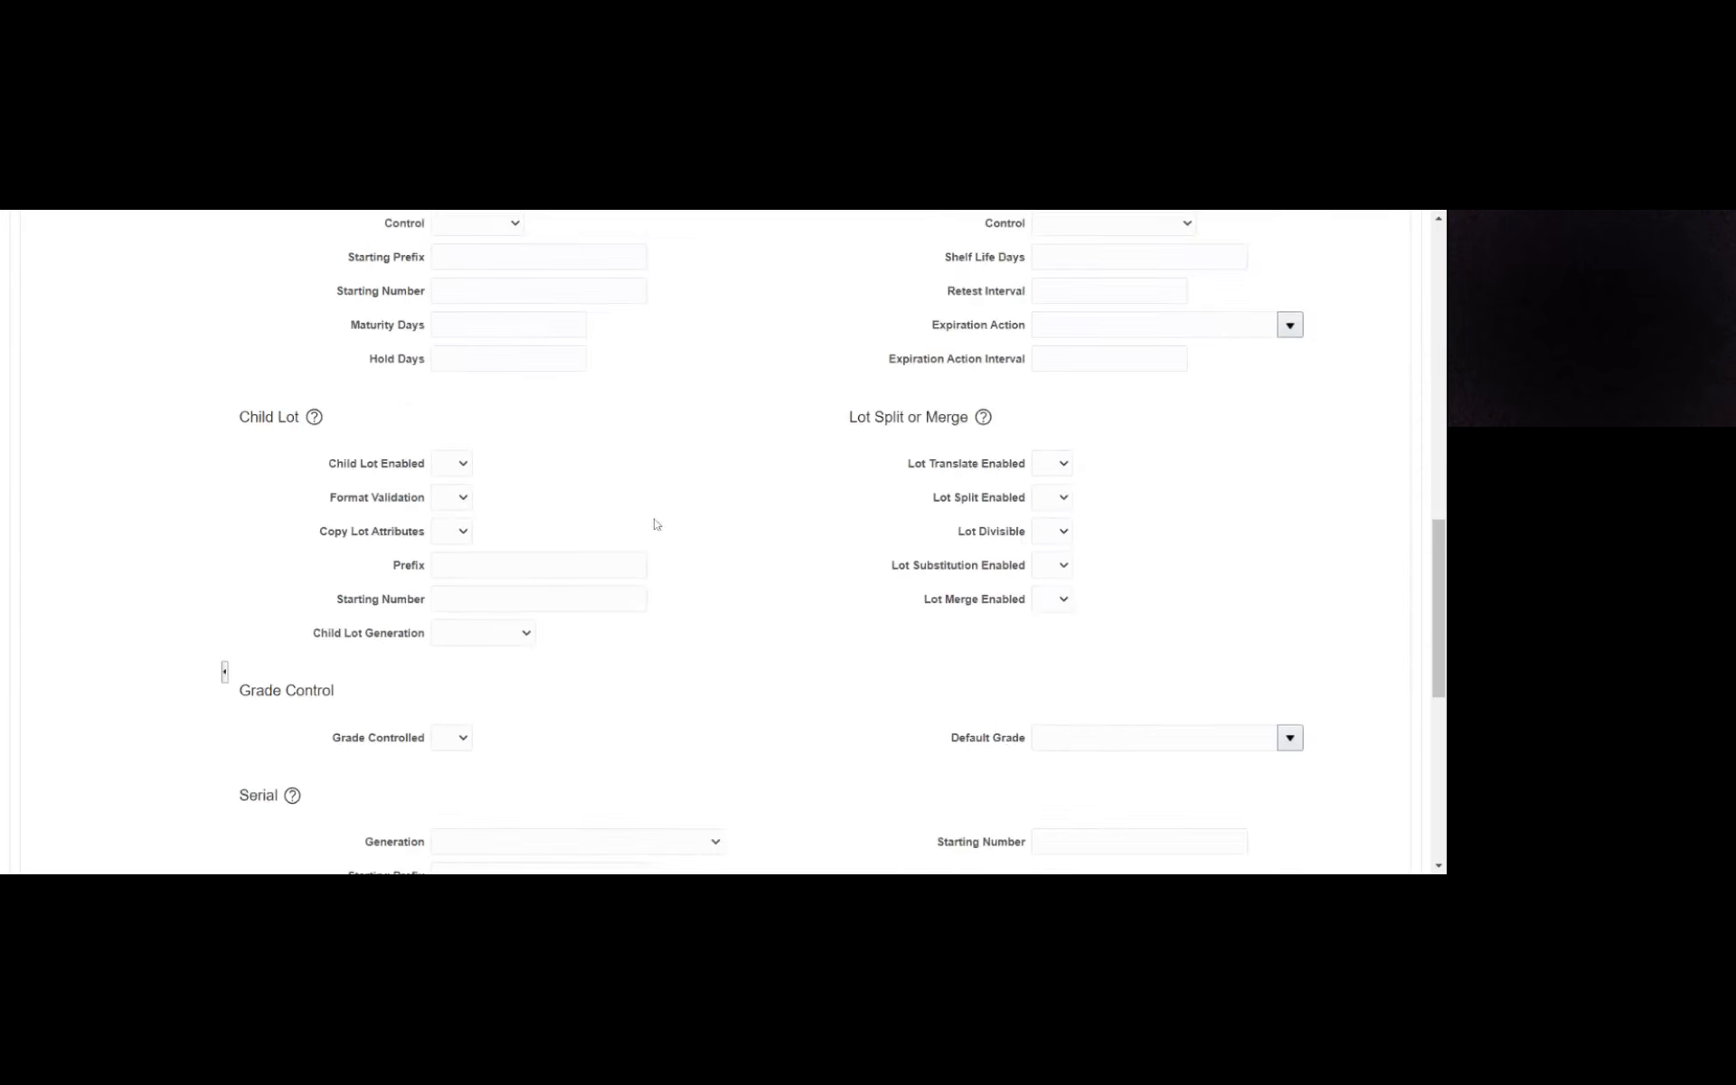
- In the template's Purchasing specifications, set Purchased, Purchasable, Allow Purchasing Document Description Update and Taxable to Yes
click(78, 477)
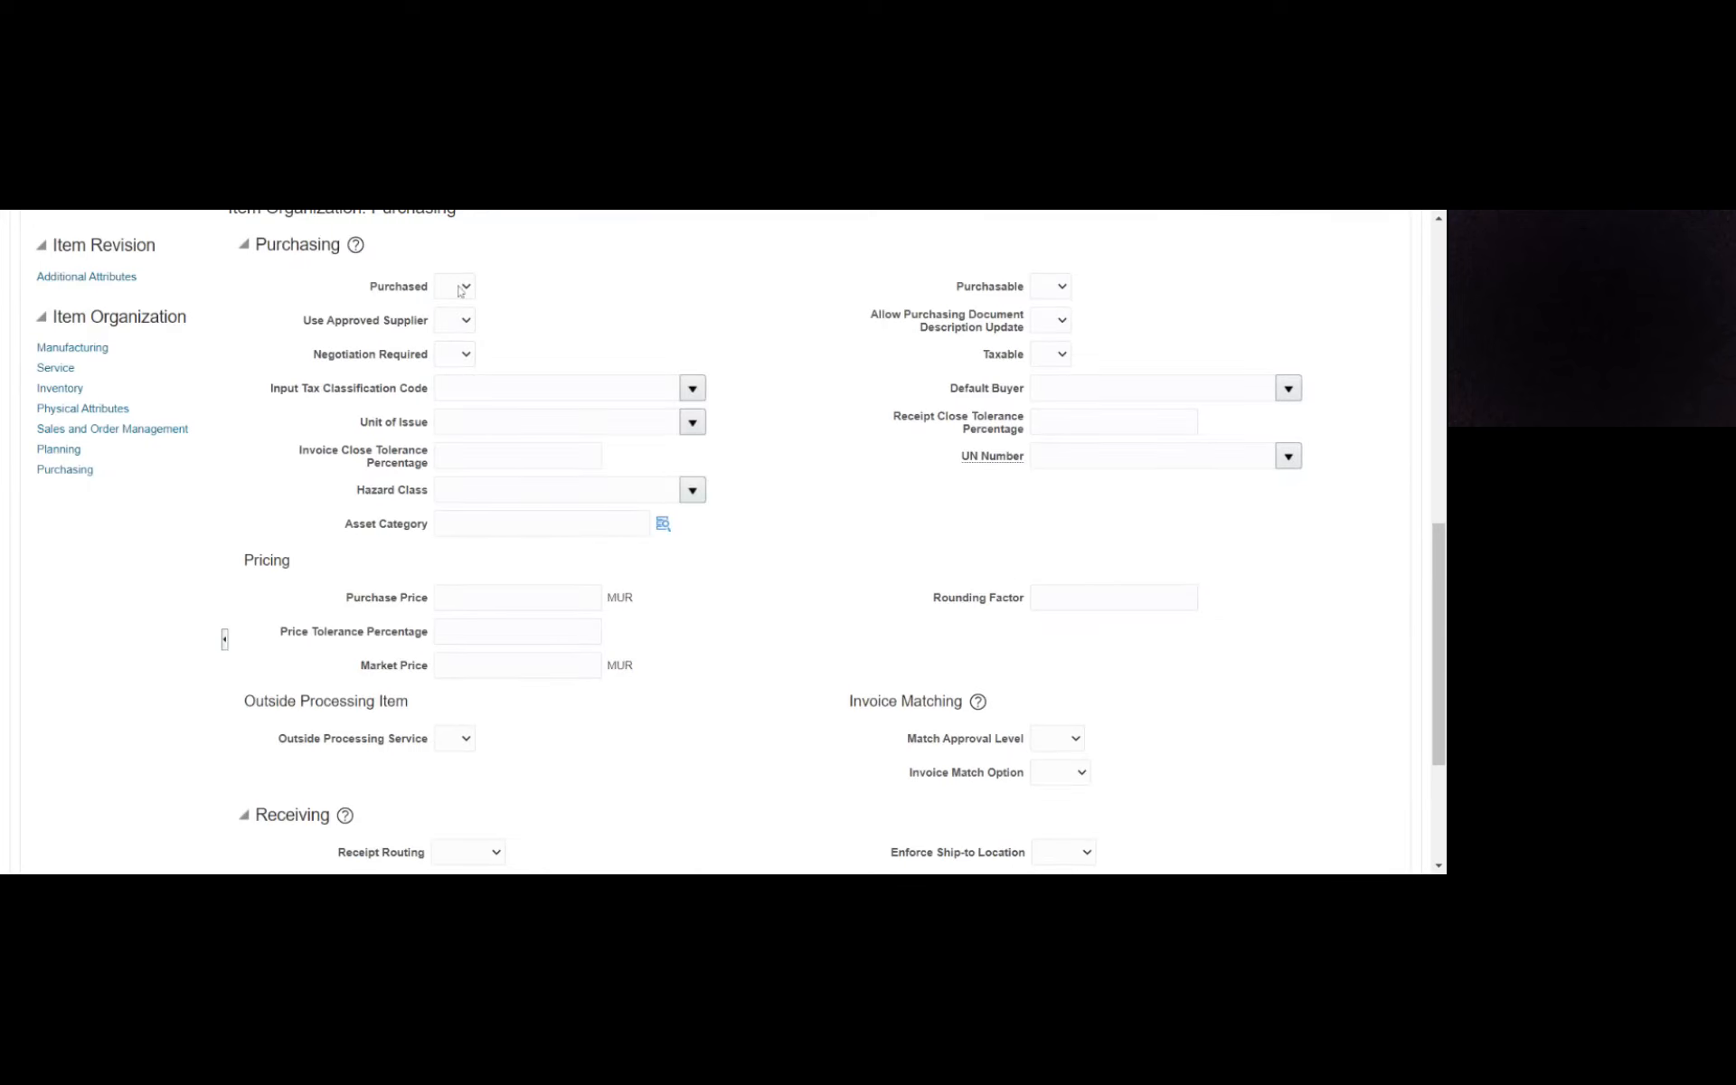
click(461, 291)
click(457, 343)
click(1046, 290)
click(1047, 321)
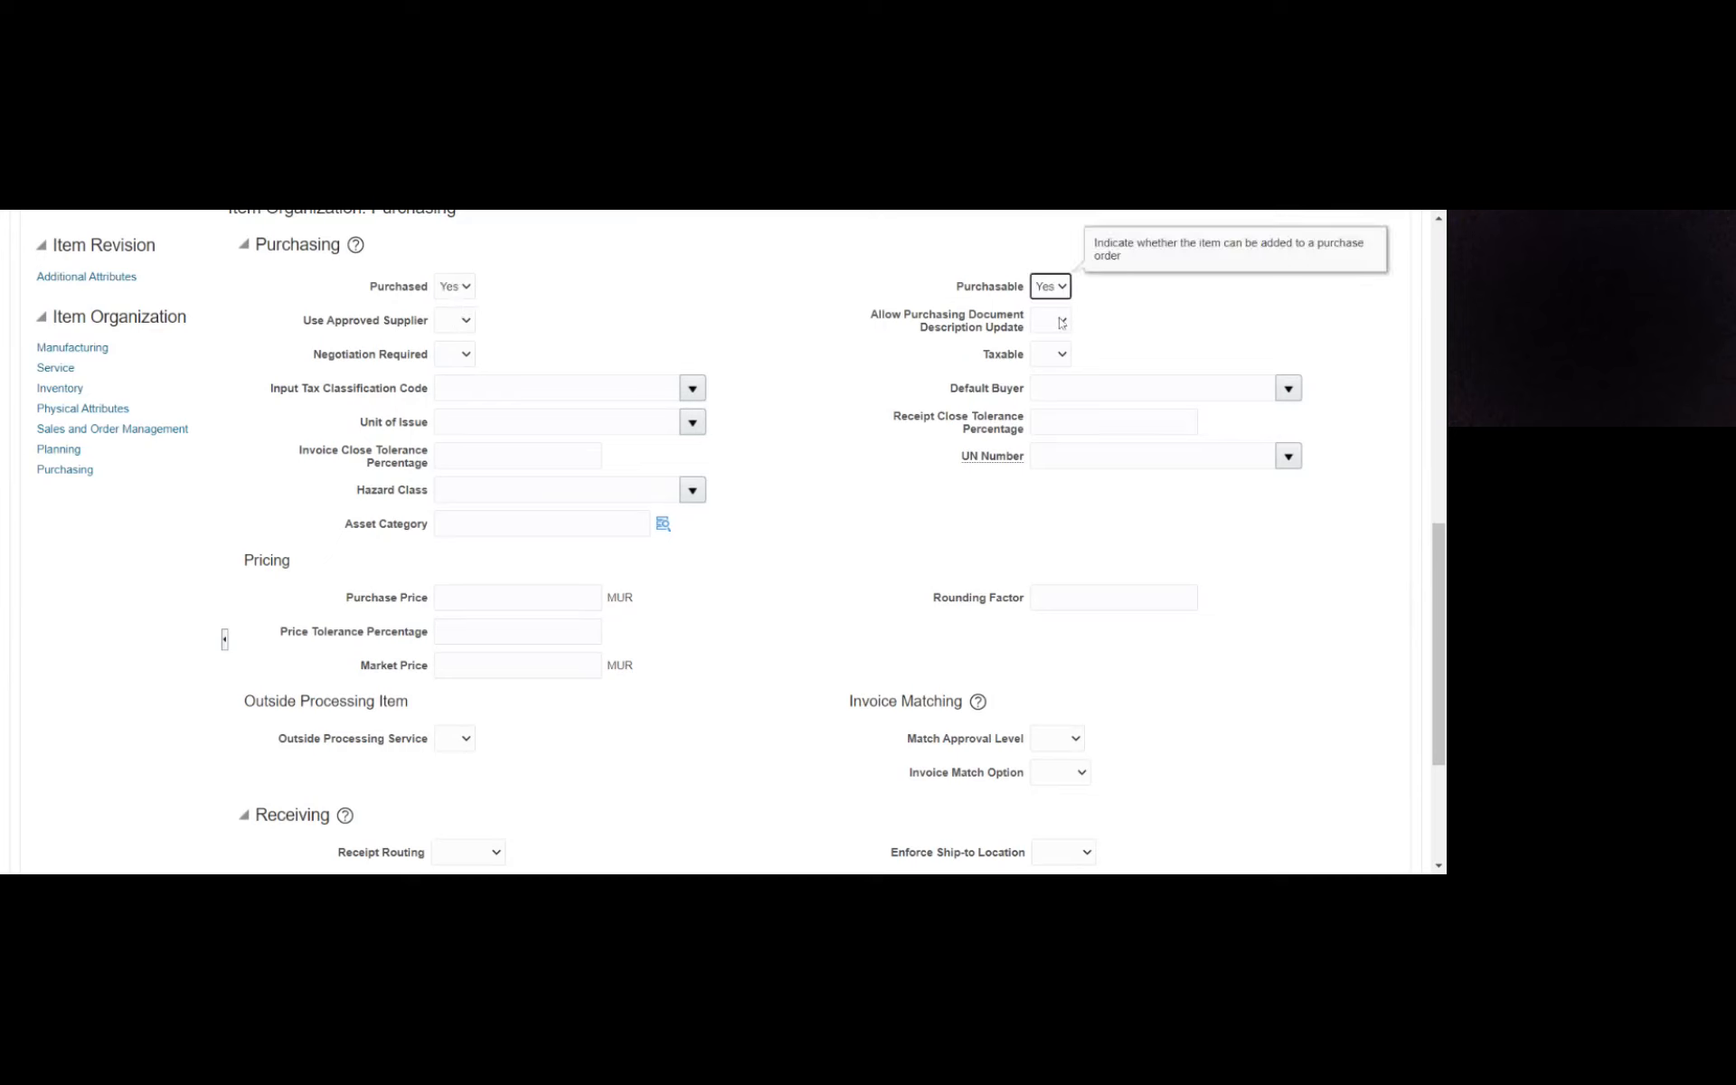
click(1047, 322)
click(1049, 355)
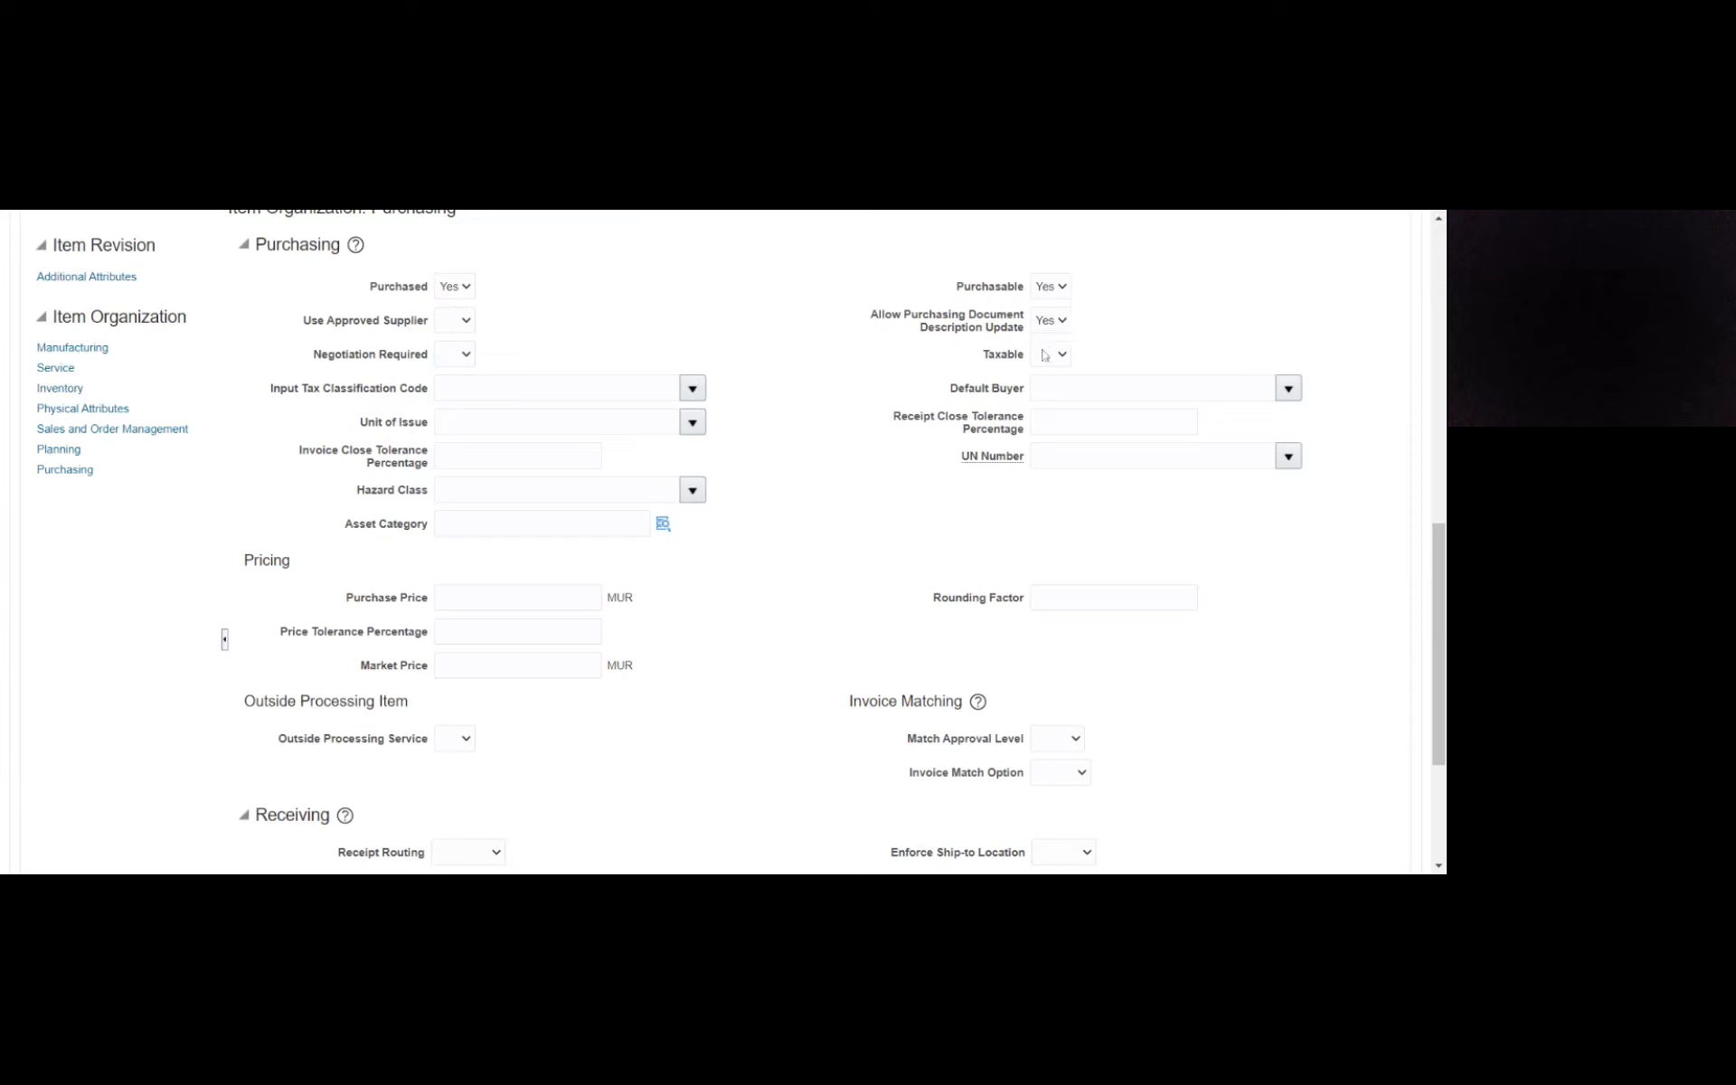
click(1048, 412)
click(825, 452)
- Assign Metro Express of the Metro Express Mauritius Business Unit as the template's default buyer
click(1140, 382)
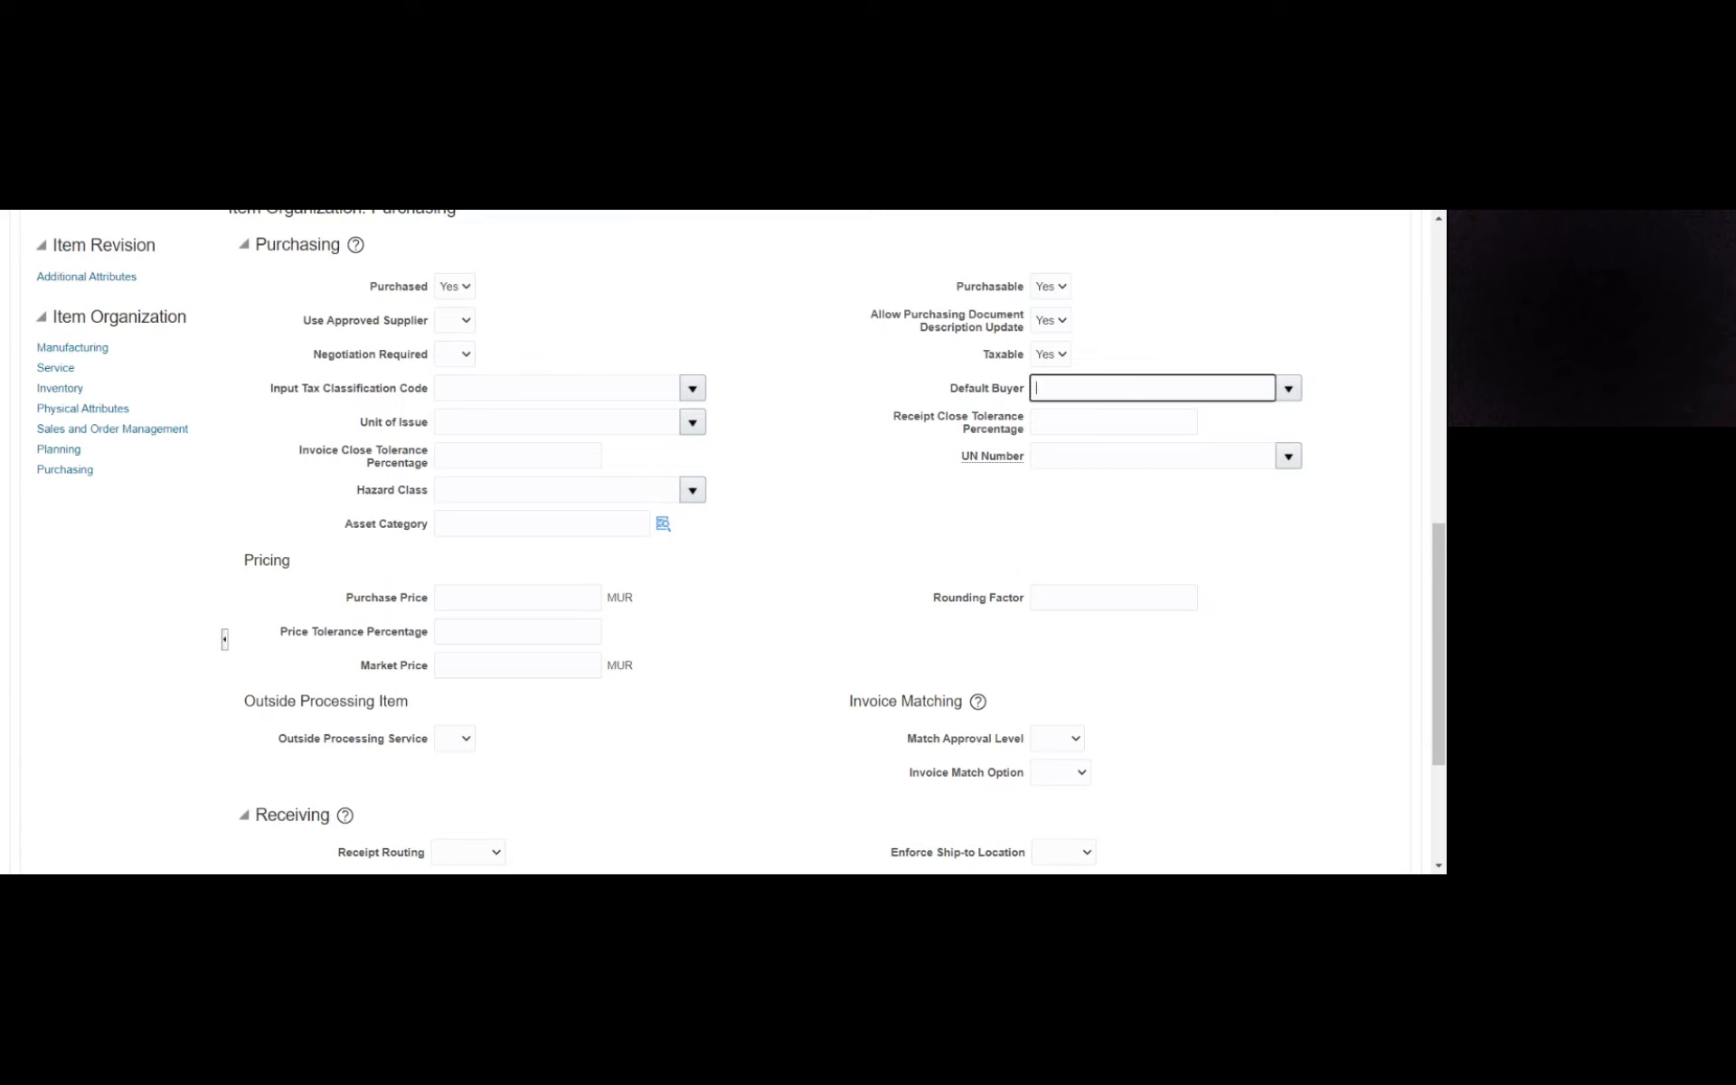
click(1288, 388)
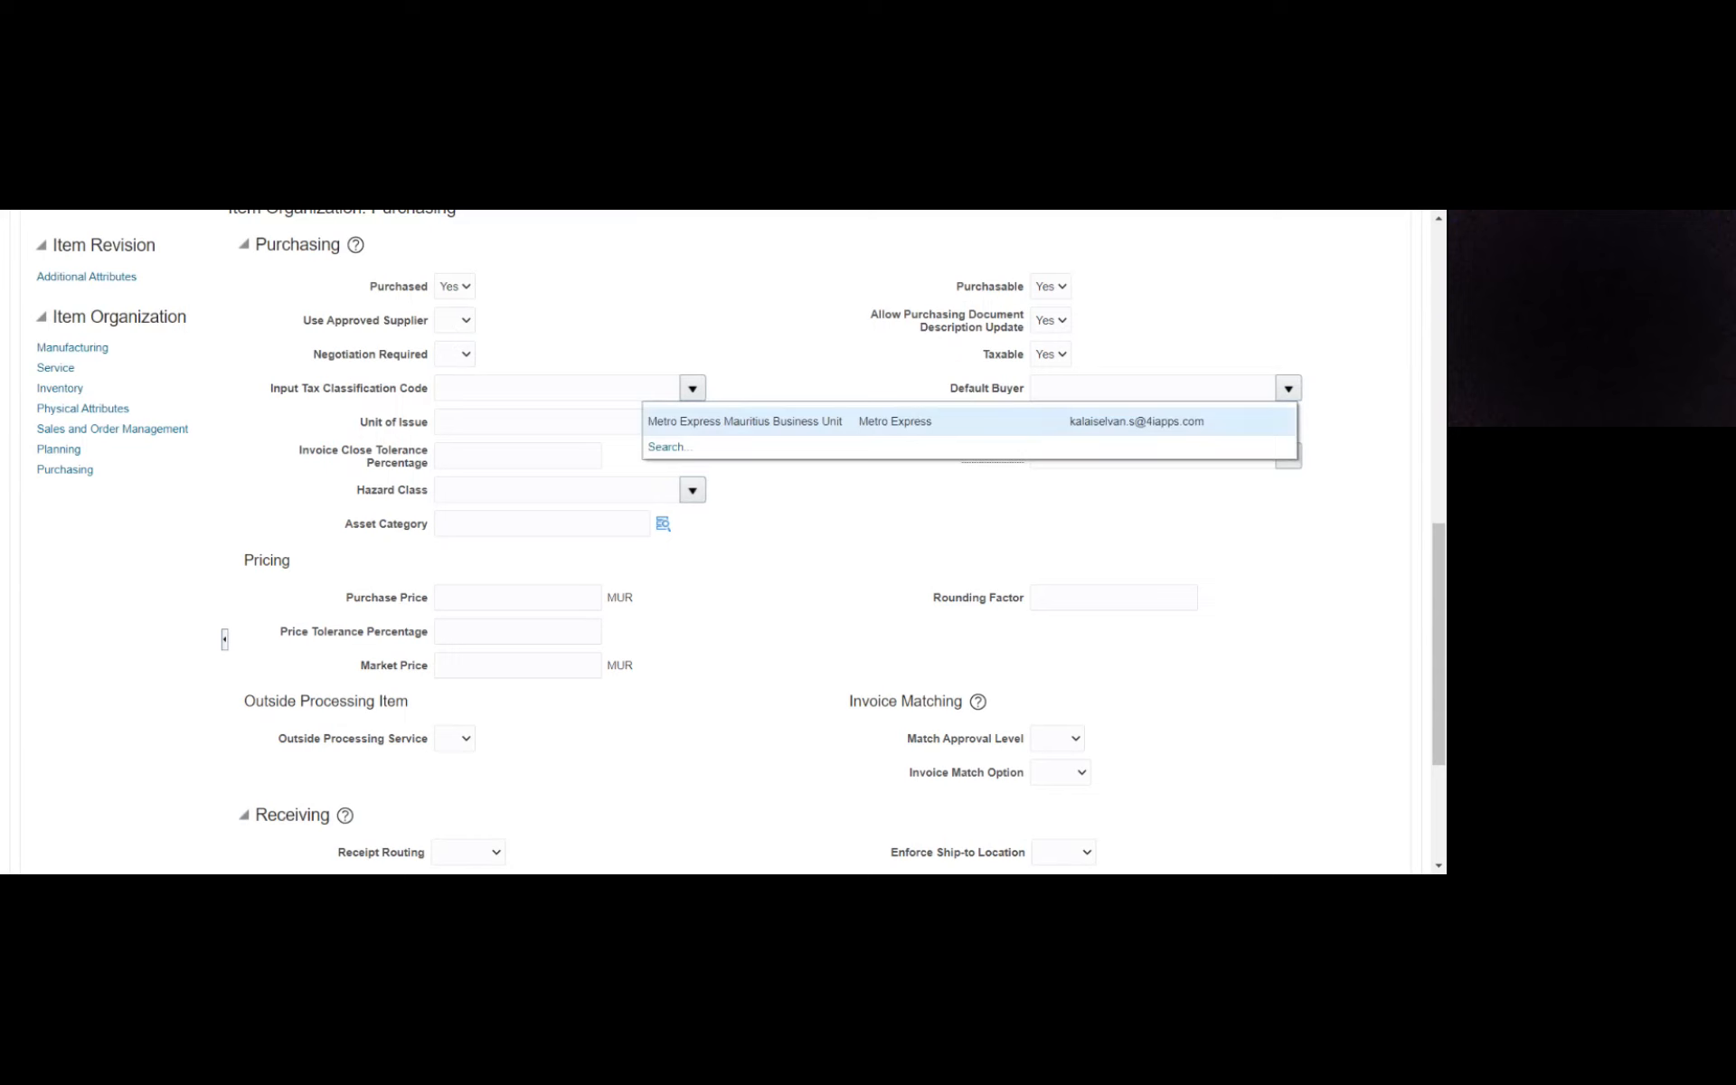
click(850, 421)
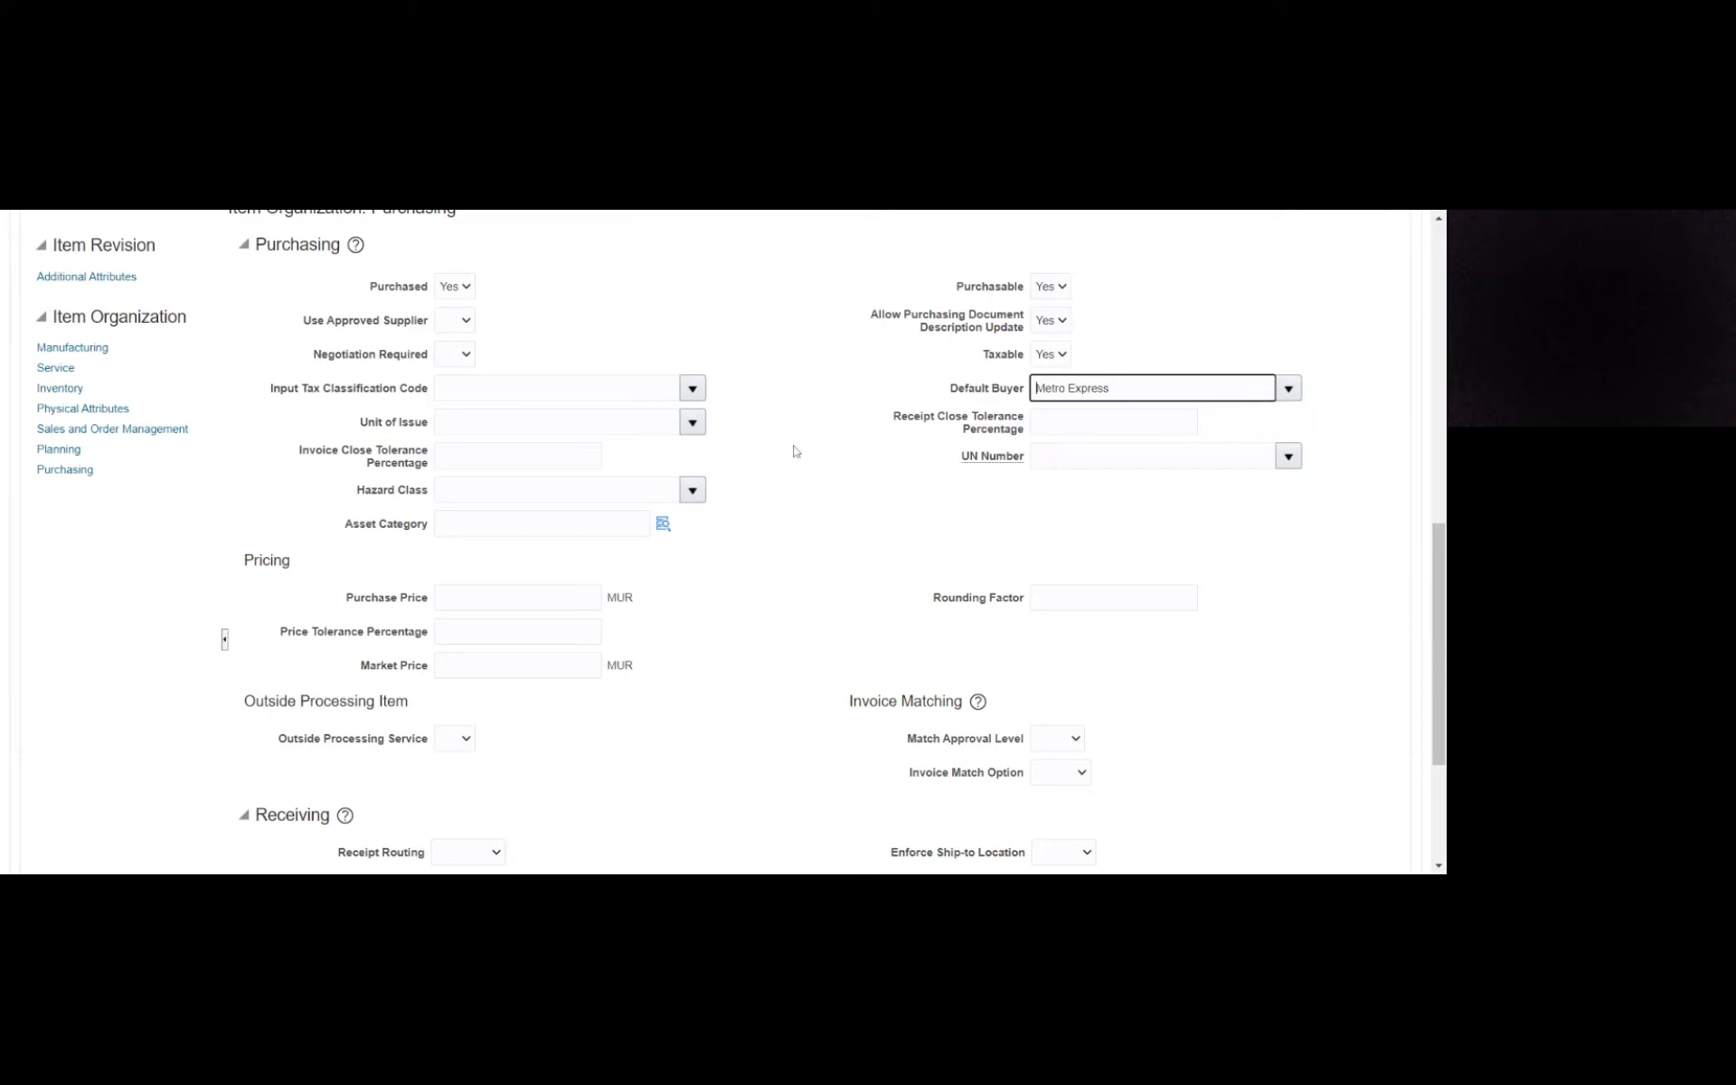
- Set the invoice matching options to a 3-Way match approval level and a Receipt invoice match option
scroll(389, 572, down, 2)
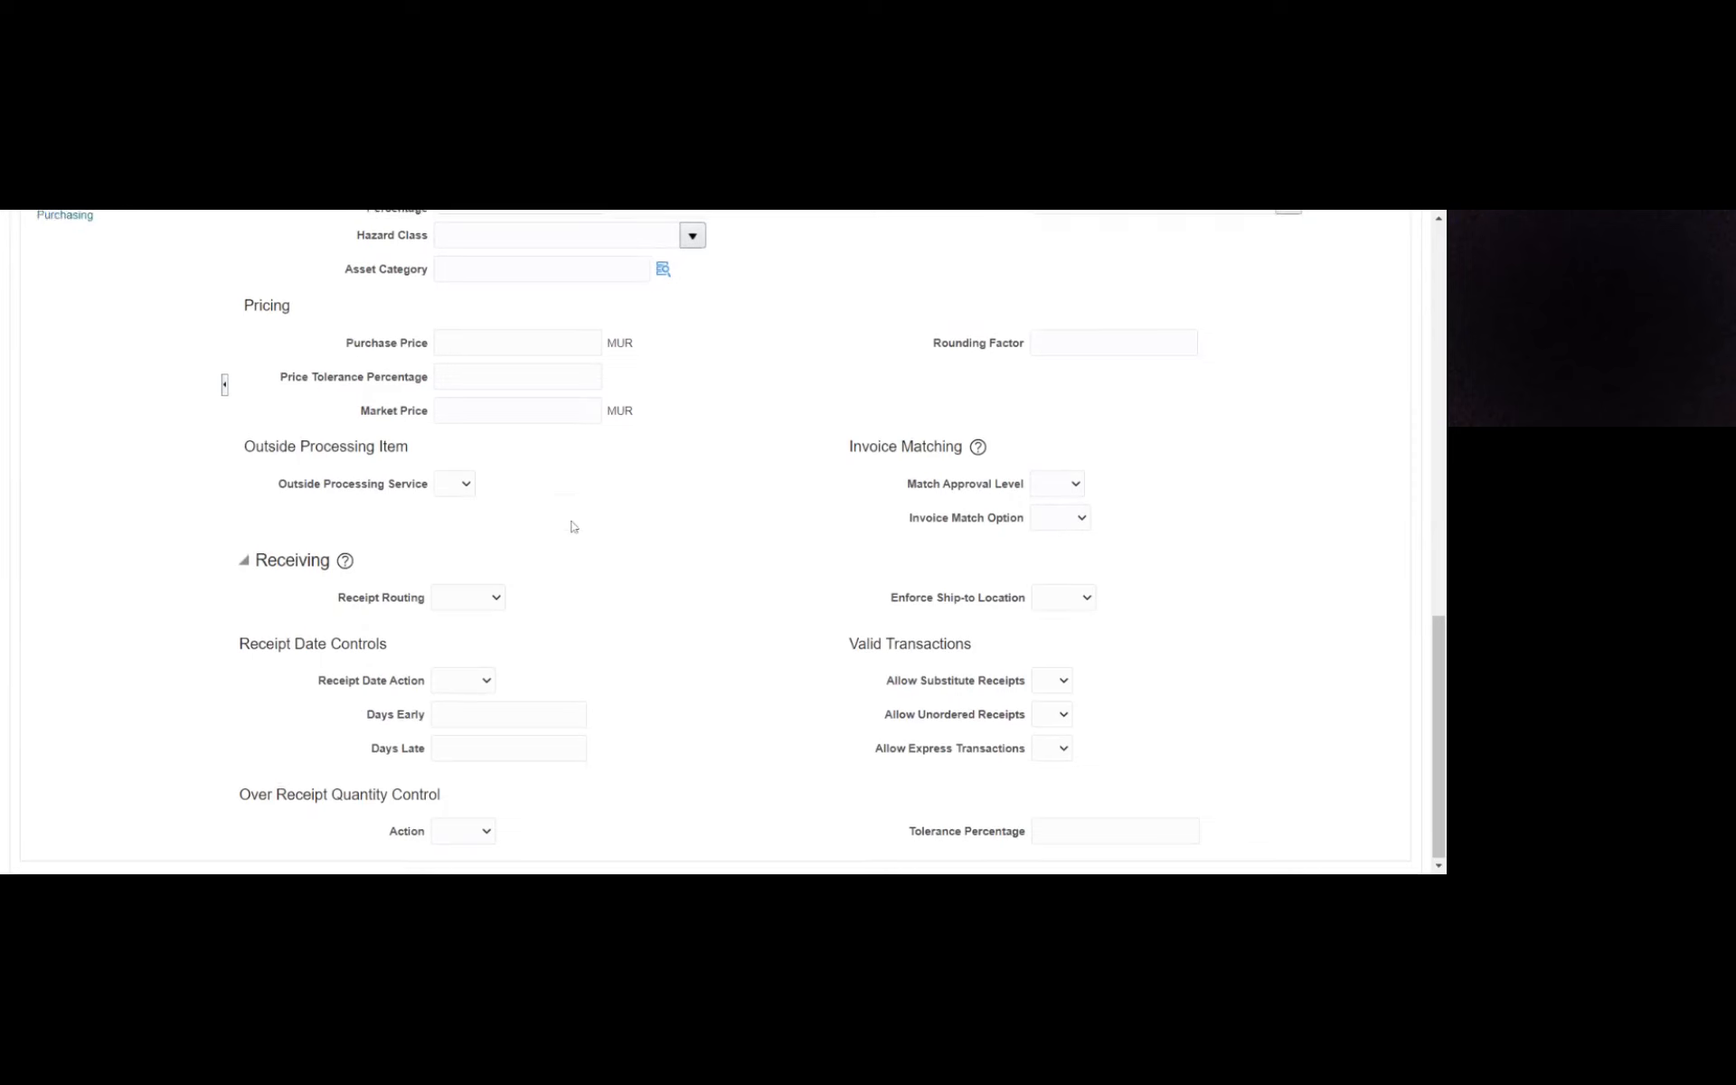
scroll(573, 526, up, 1)
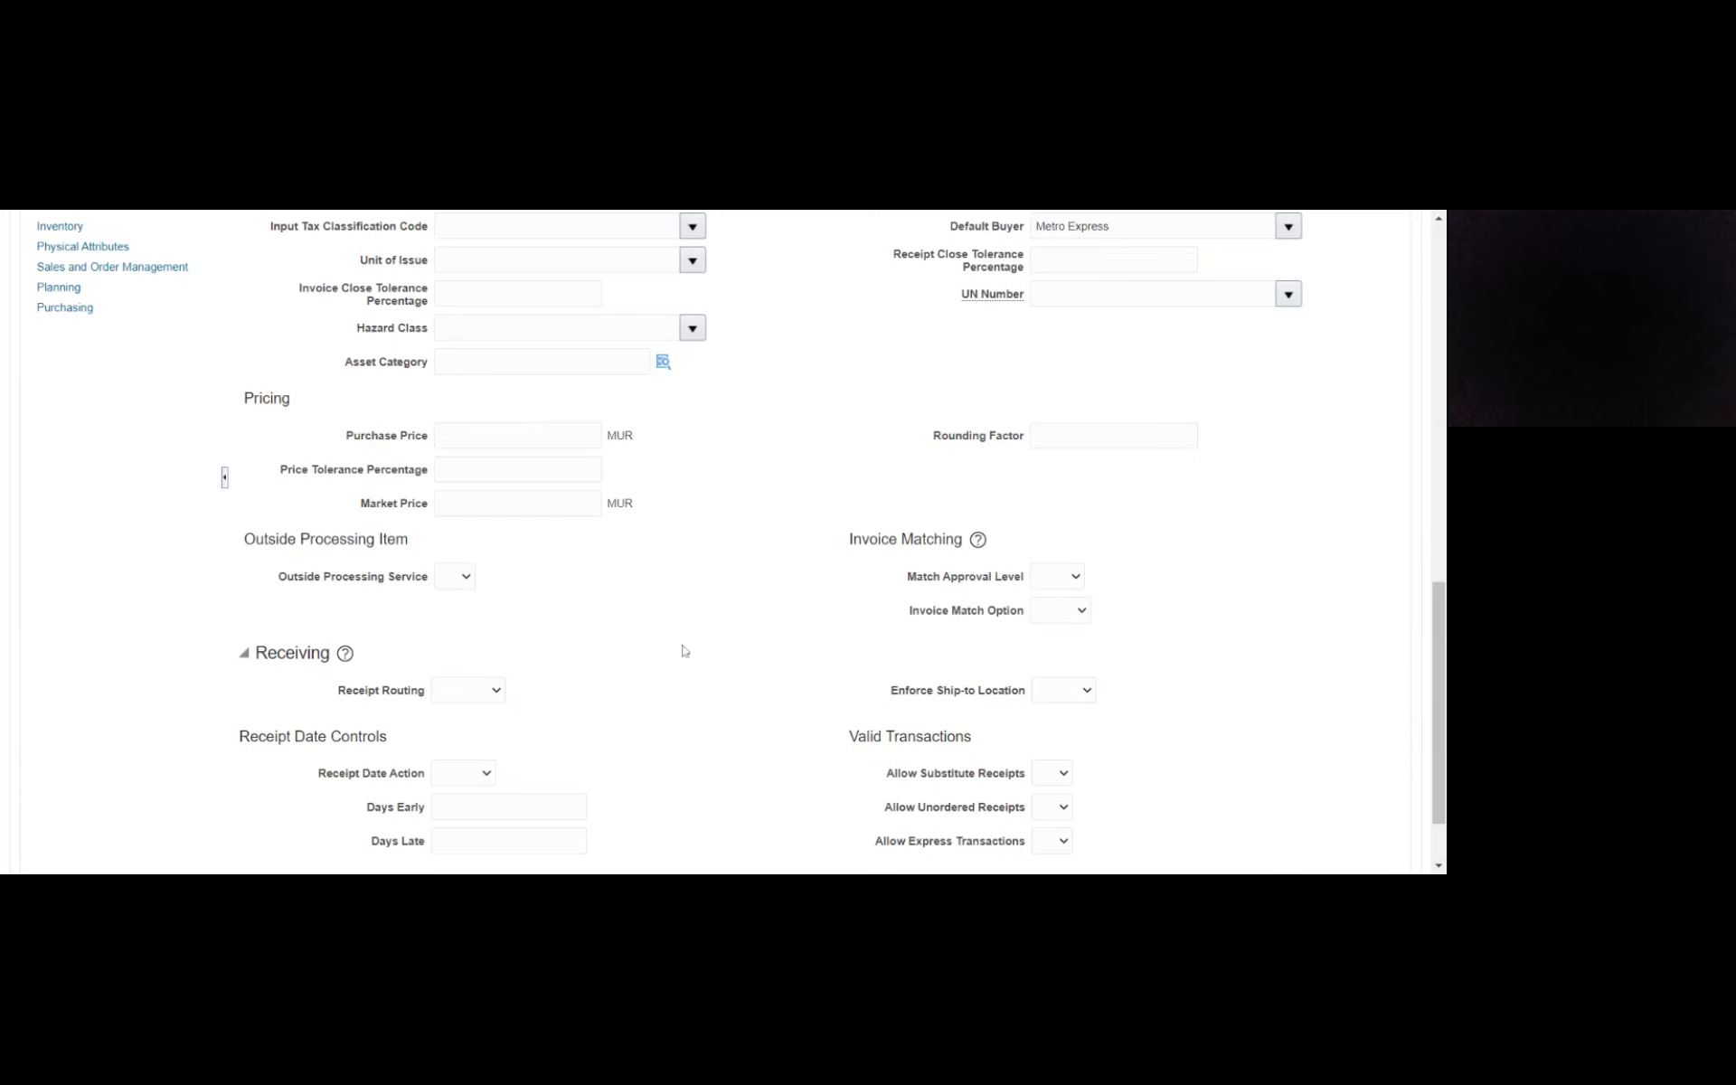
scroll(650, 596, down, 1)
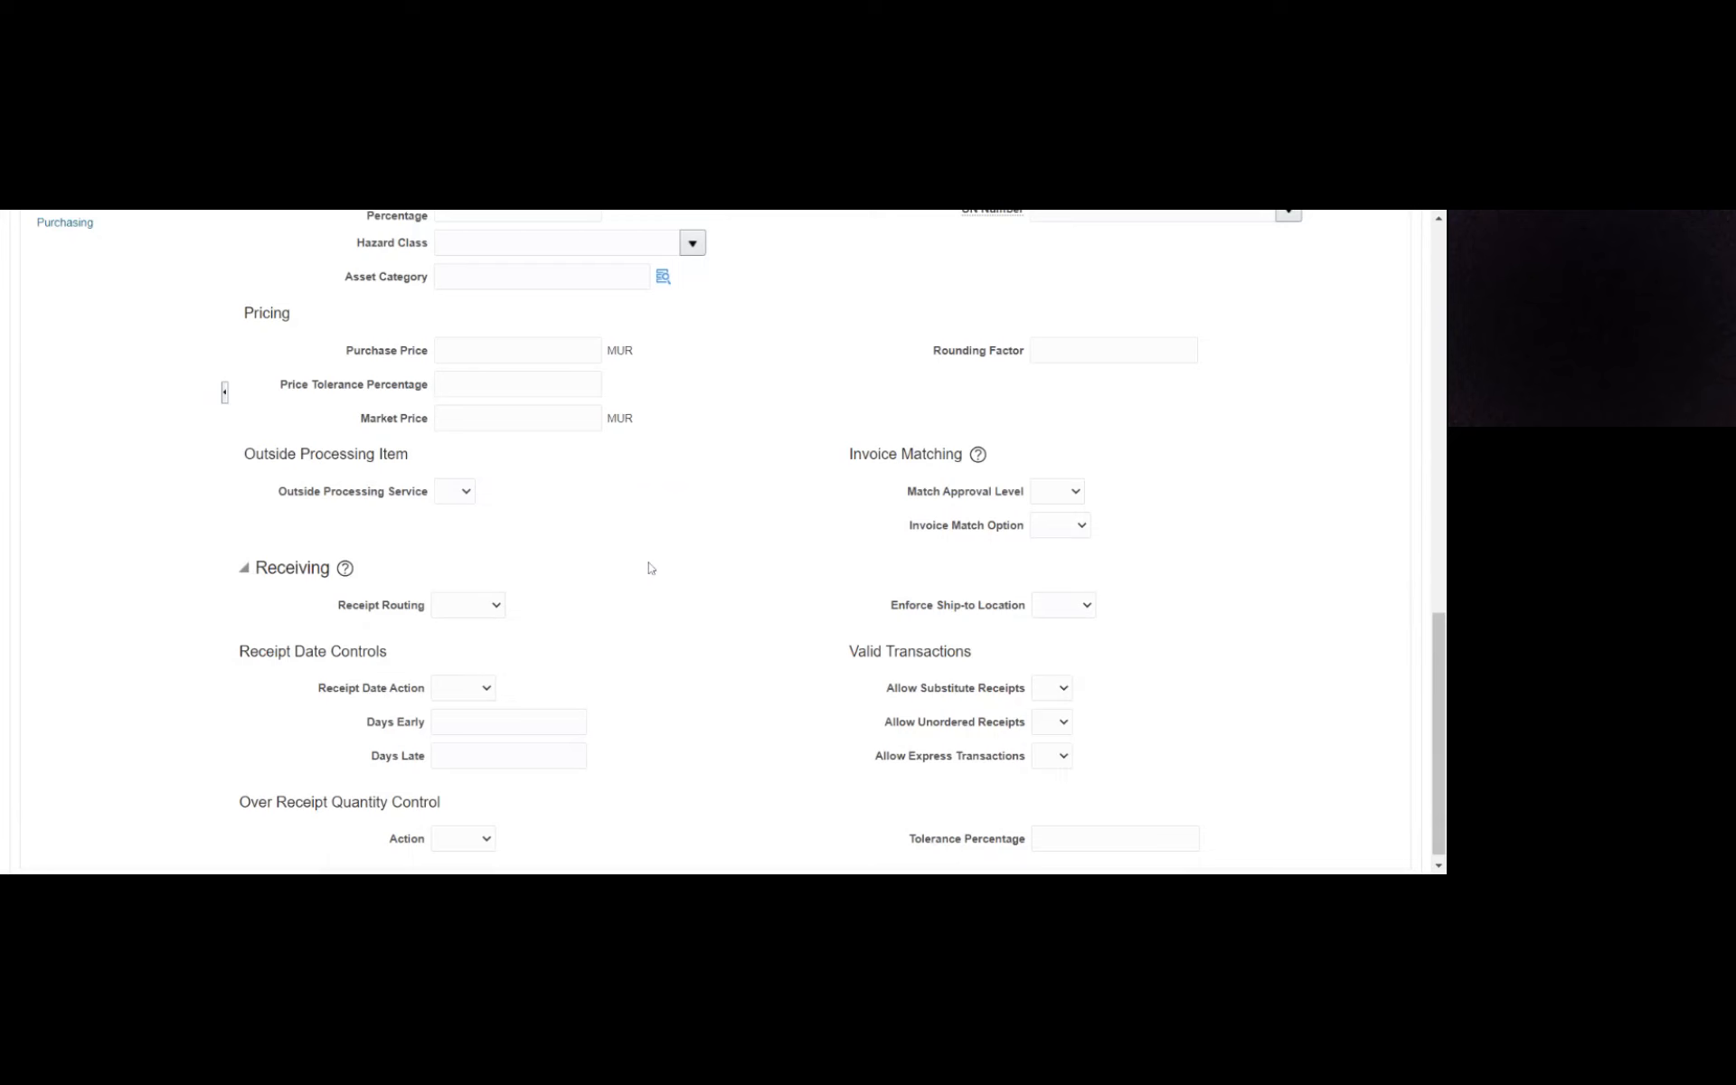
scroll(649, 568, down, 1)
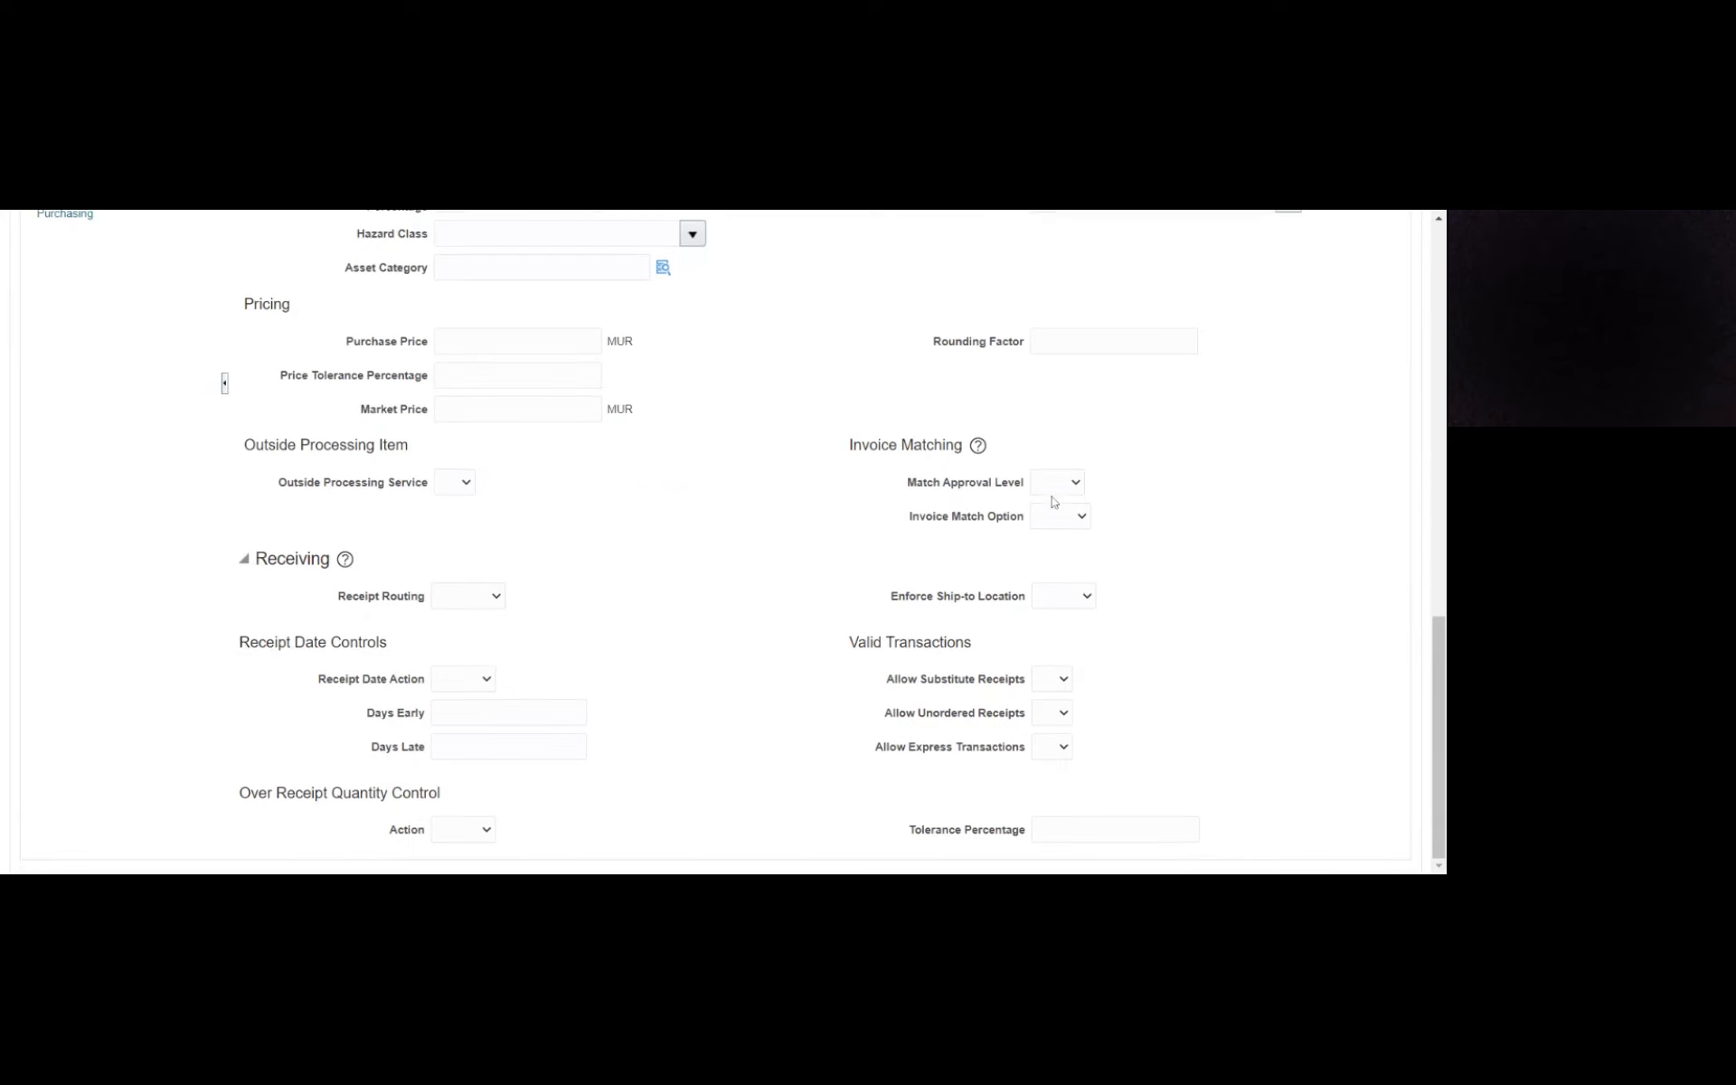
click(1053, 502)
click(1067, 535)
- Set the receipt routing to Standard in the template's Receiving section
click(469, 616)
mouse_move(464, 692)
scroll(751, 579, up, 3)
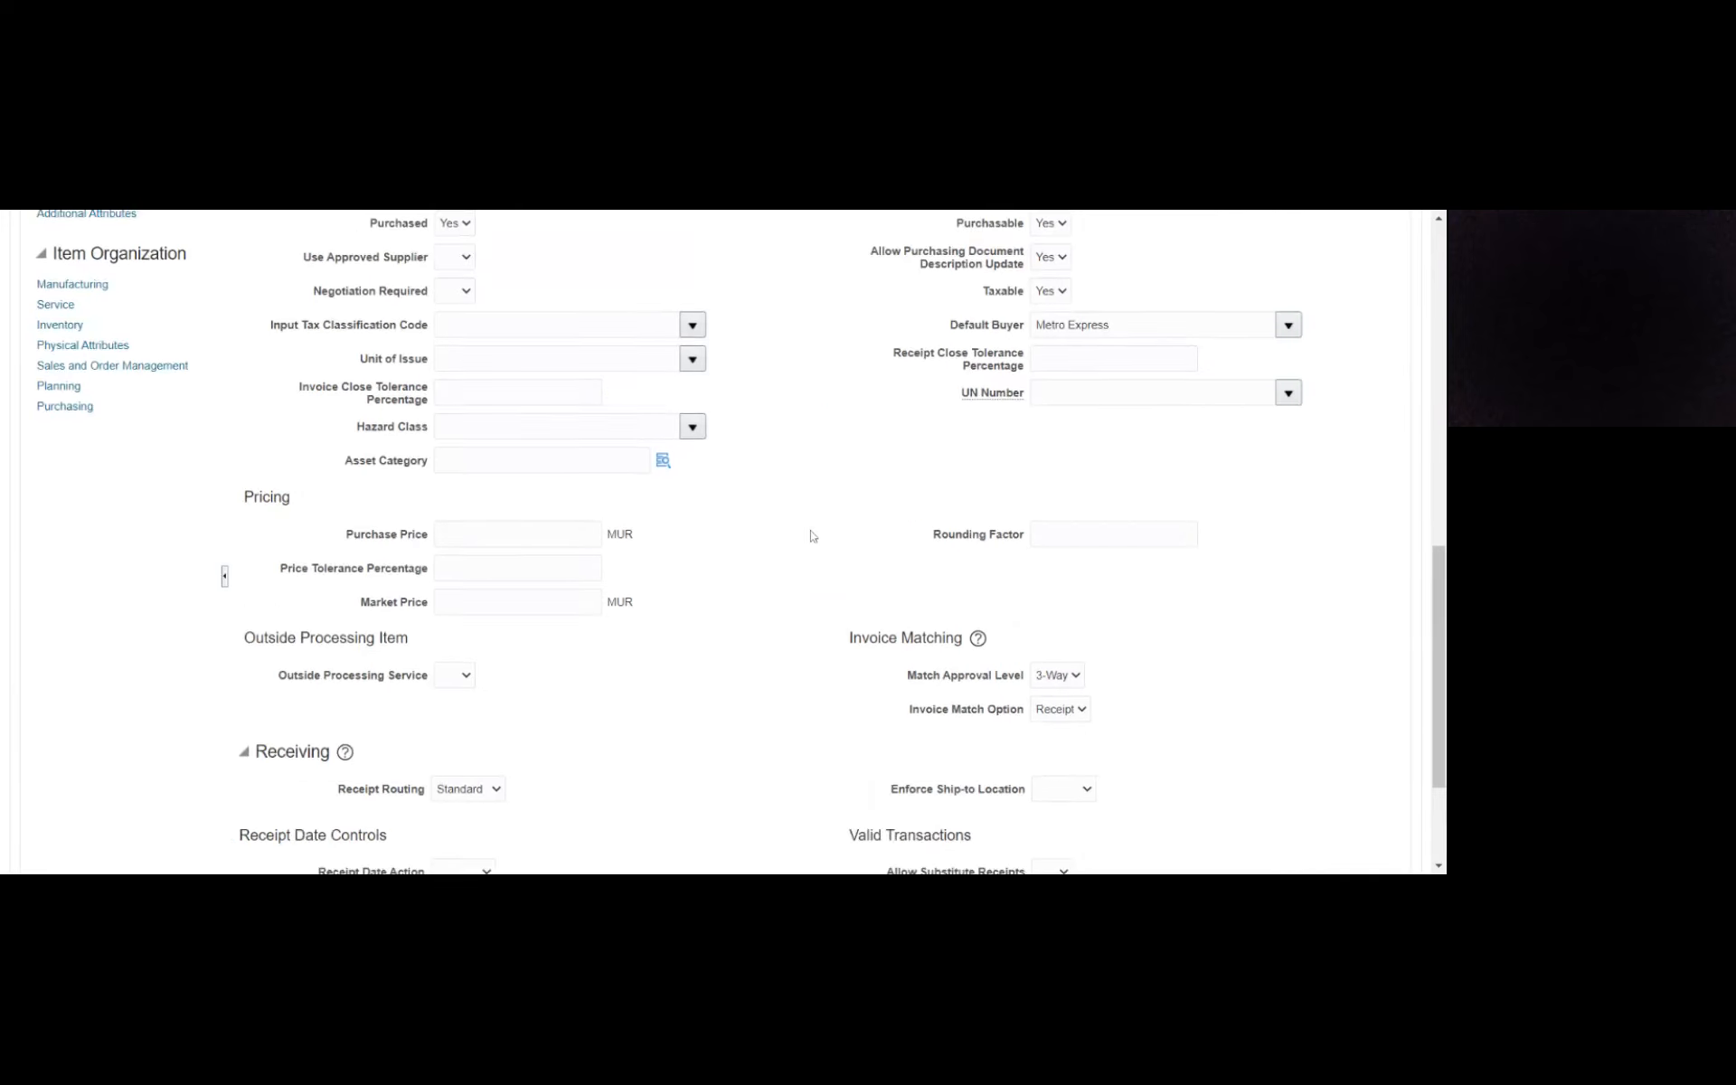
- In the template's Sales and Order Management specifications, set Customer Ordered, Customer Orders Enabled, Transfer Orders Enabled and Returnable to Yes
scroll(799, 551, down, 2)
scroll(735, 607, up, 6)
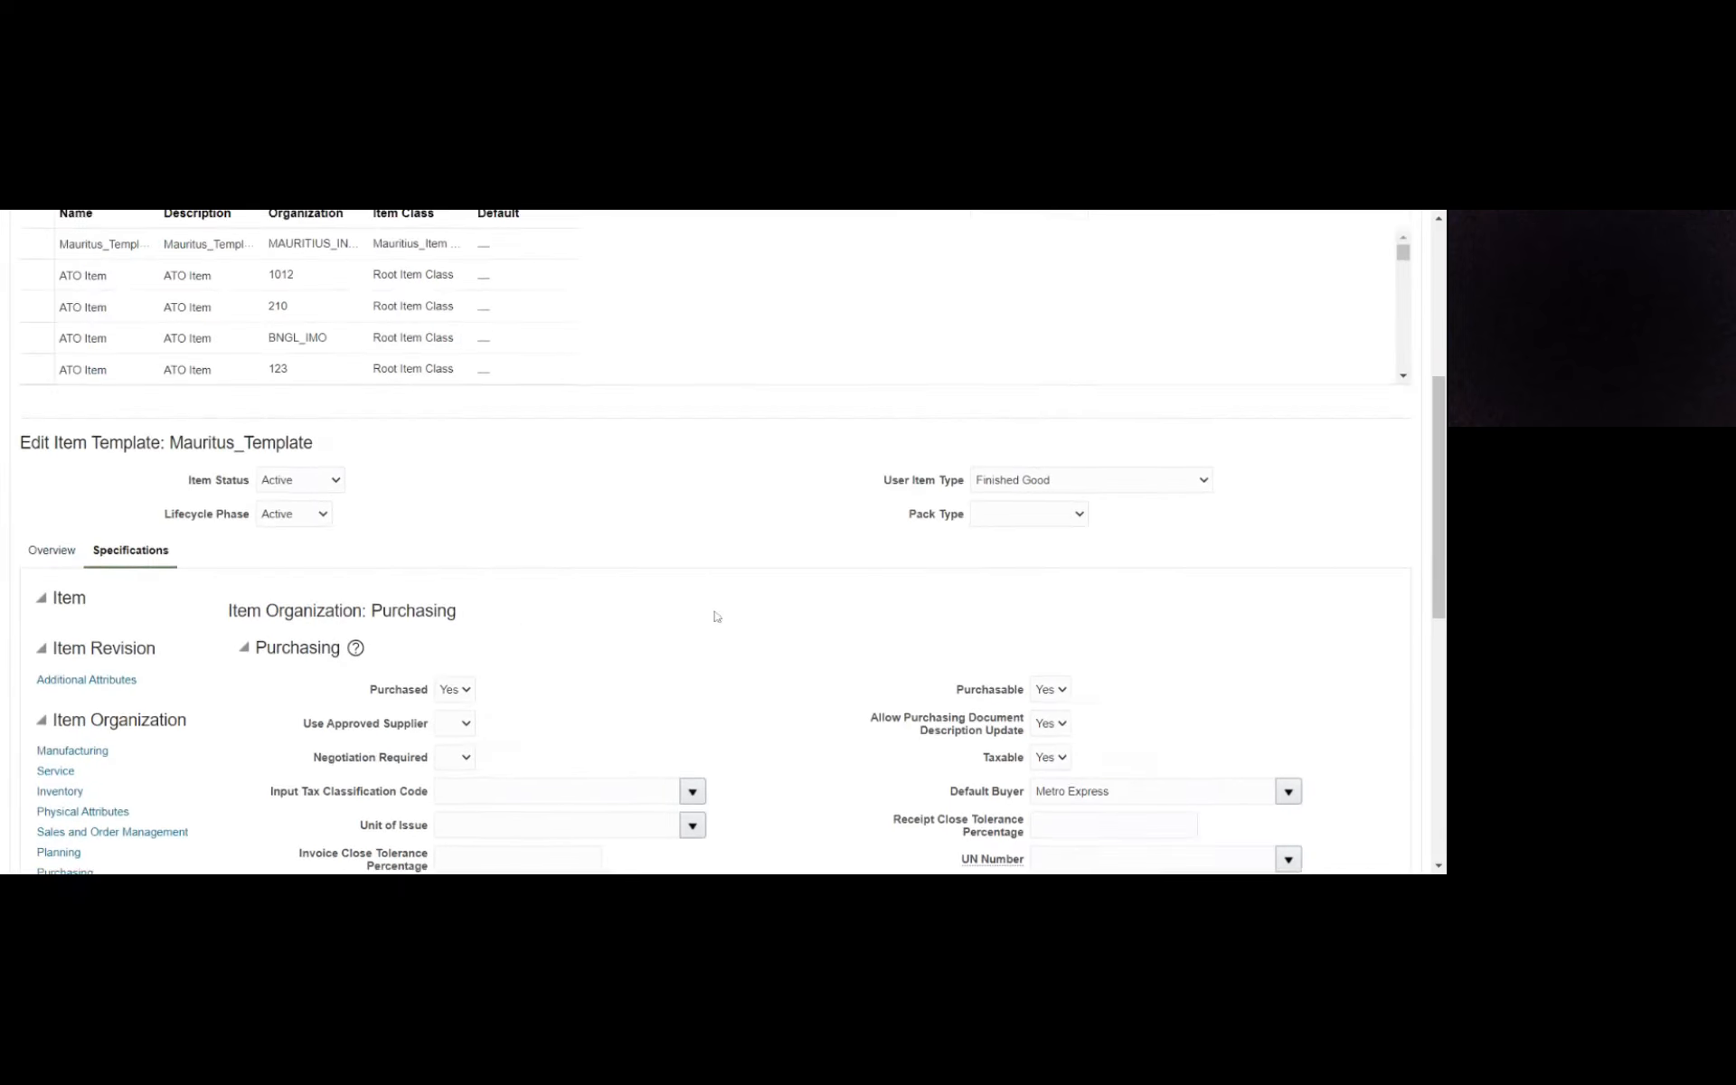
scroll(516, 612, down, 3)
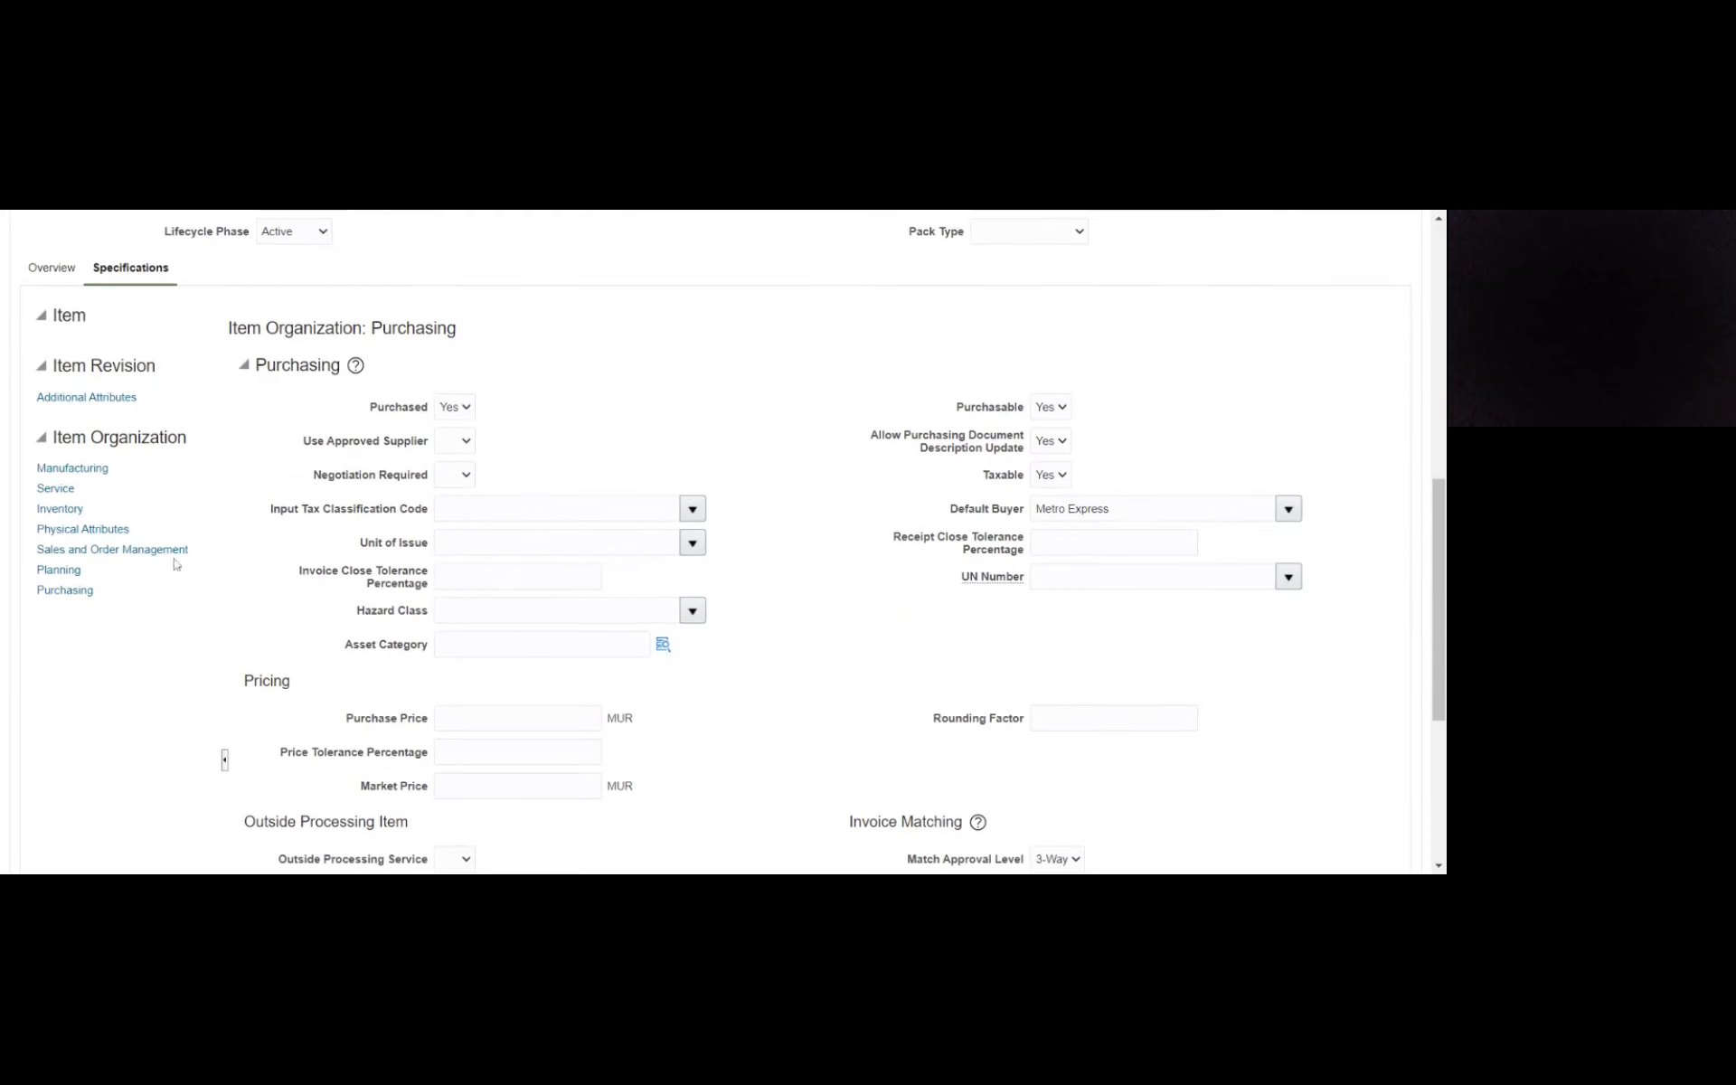
click(172, 555)
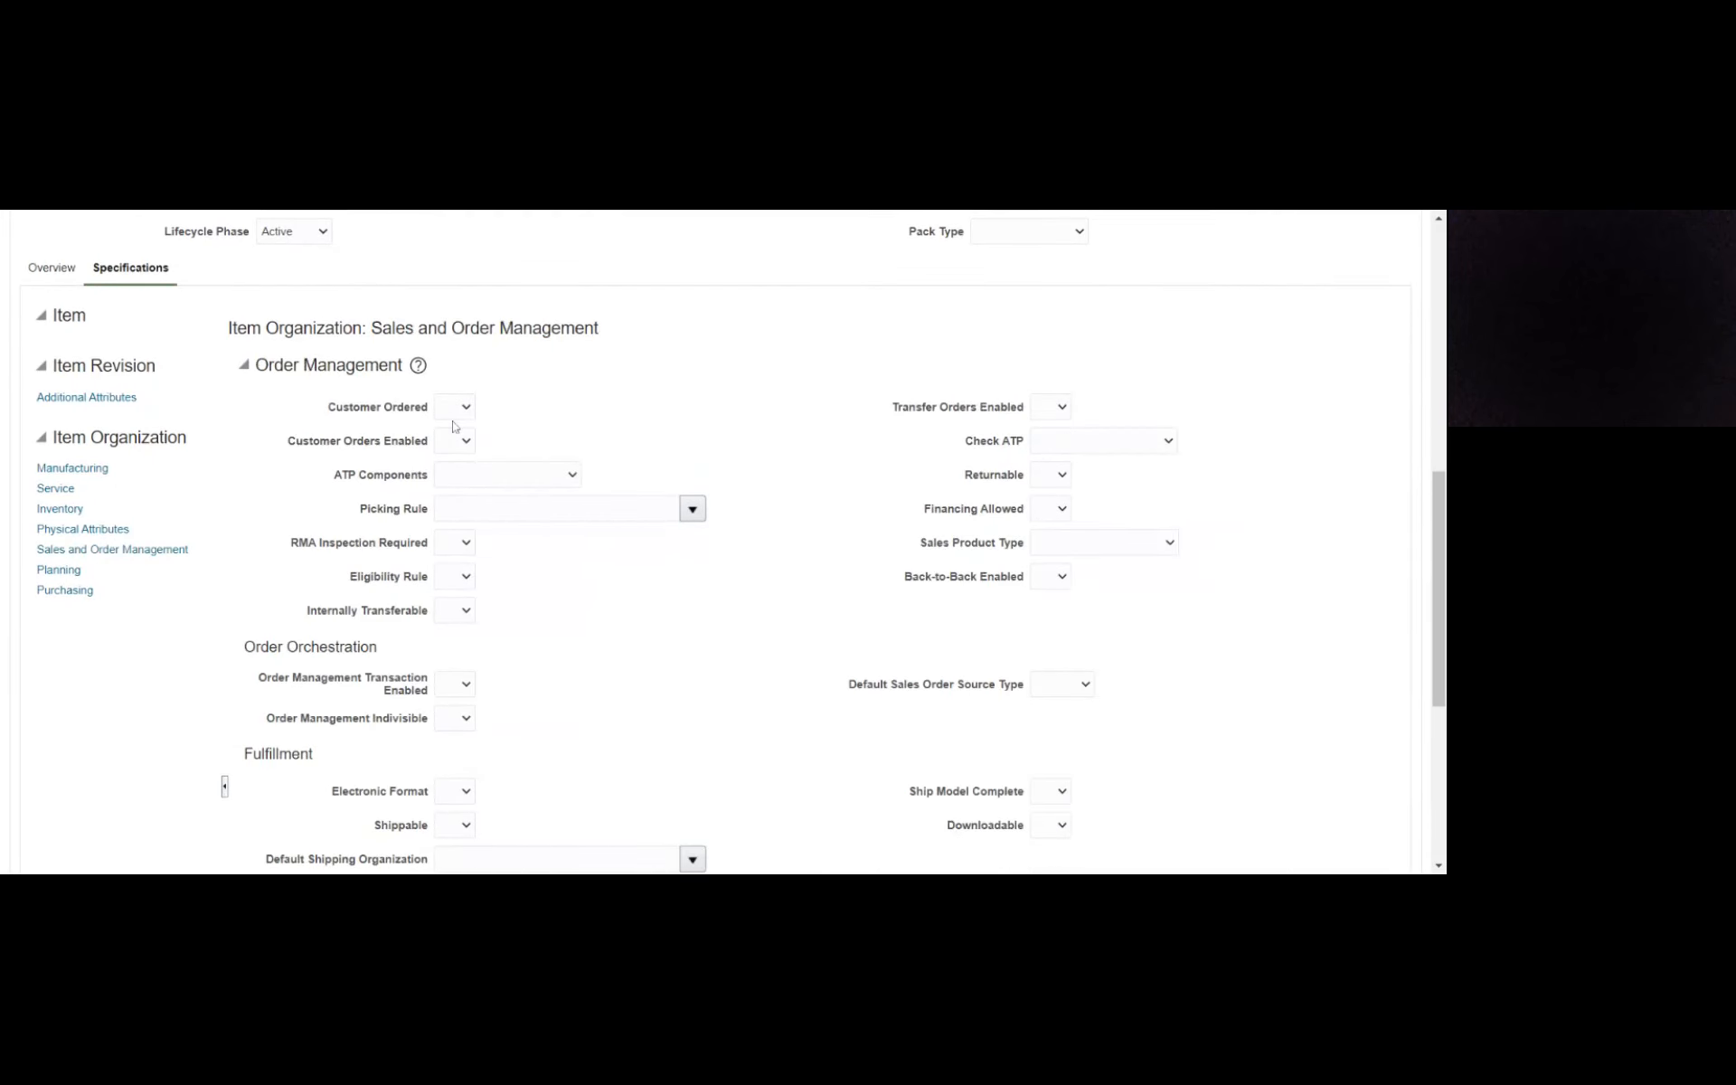
click(454, 407)
click(456, 463)
click(459, 499)
click(1047, 415)
click(1047, 461)
click(1061, 487)
click(1064, 498)
- Set Internally Transferable, Order Management Transaction Enabled and Order Management Indivisible to Yes
scroll(532, 467, down, 2)
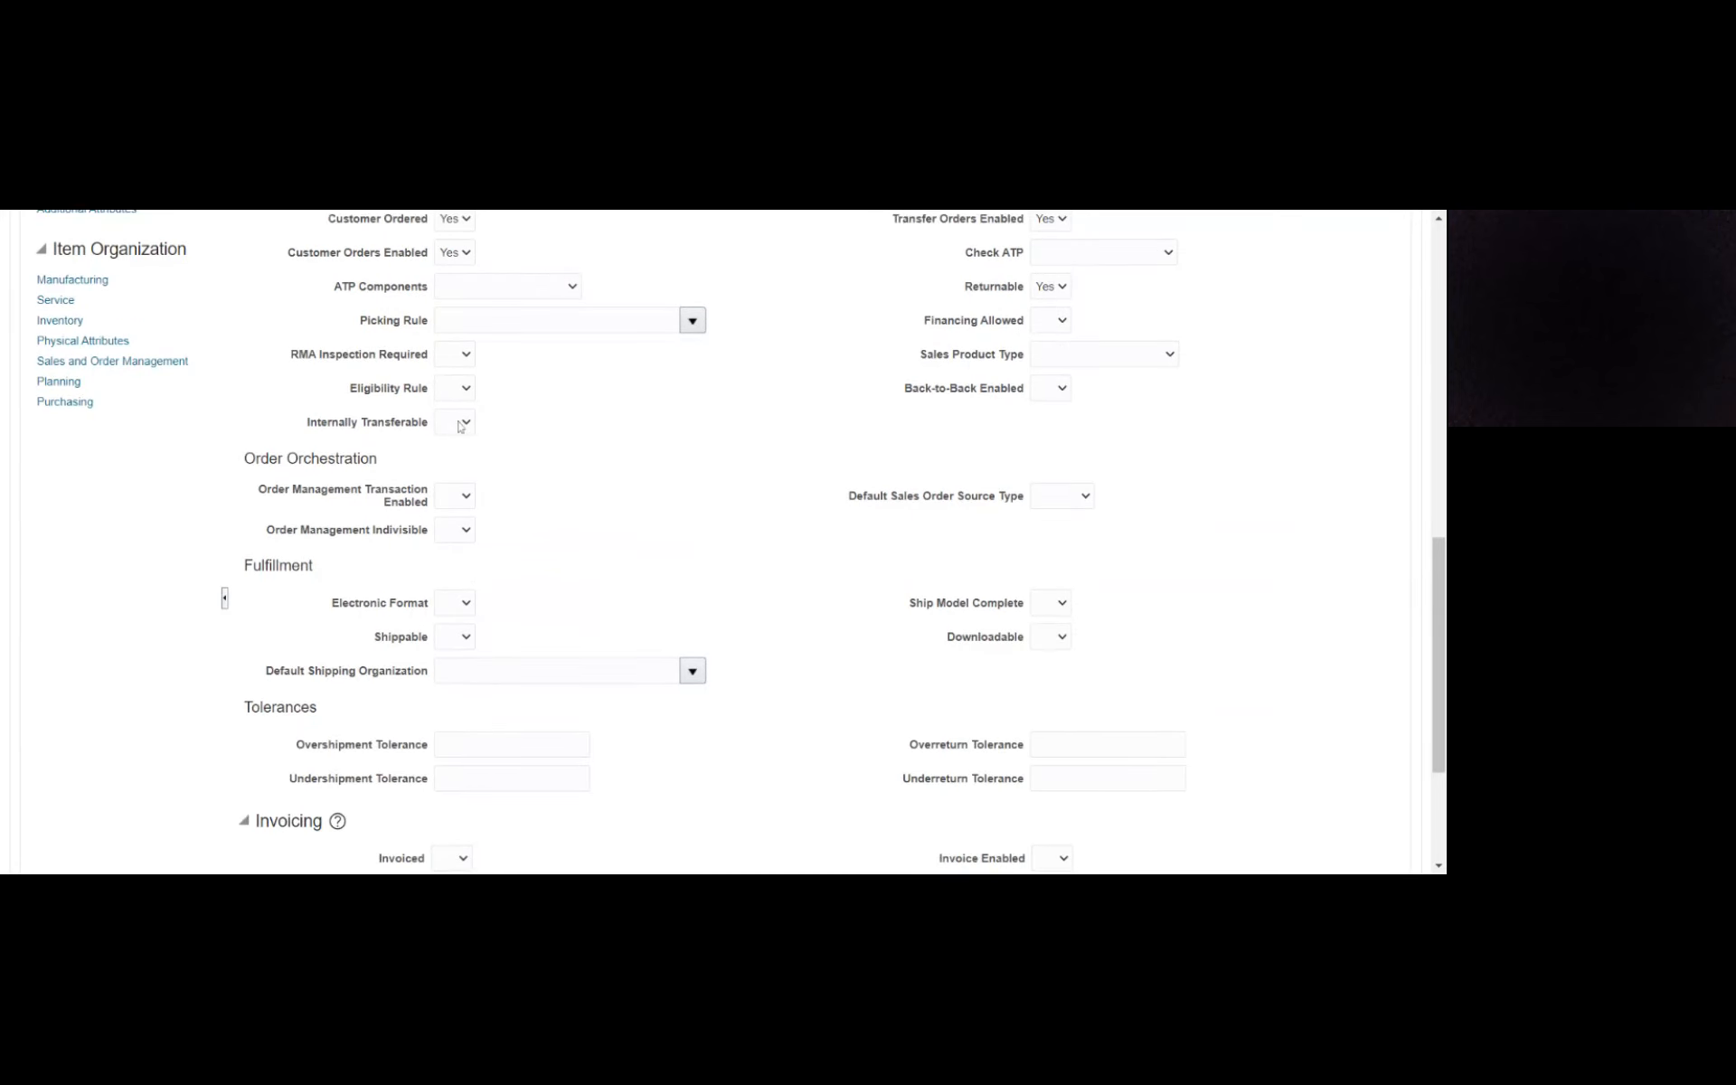
click(462, 423)
click(462, 478)
click(466, 496)
click(486, 540)
click(465, 532)
click(461, 551)
click(583, 581)
- Save the Mauritius_Item class with its template's sales and order management settings
scroll(779, 532, down, 3)
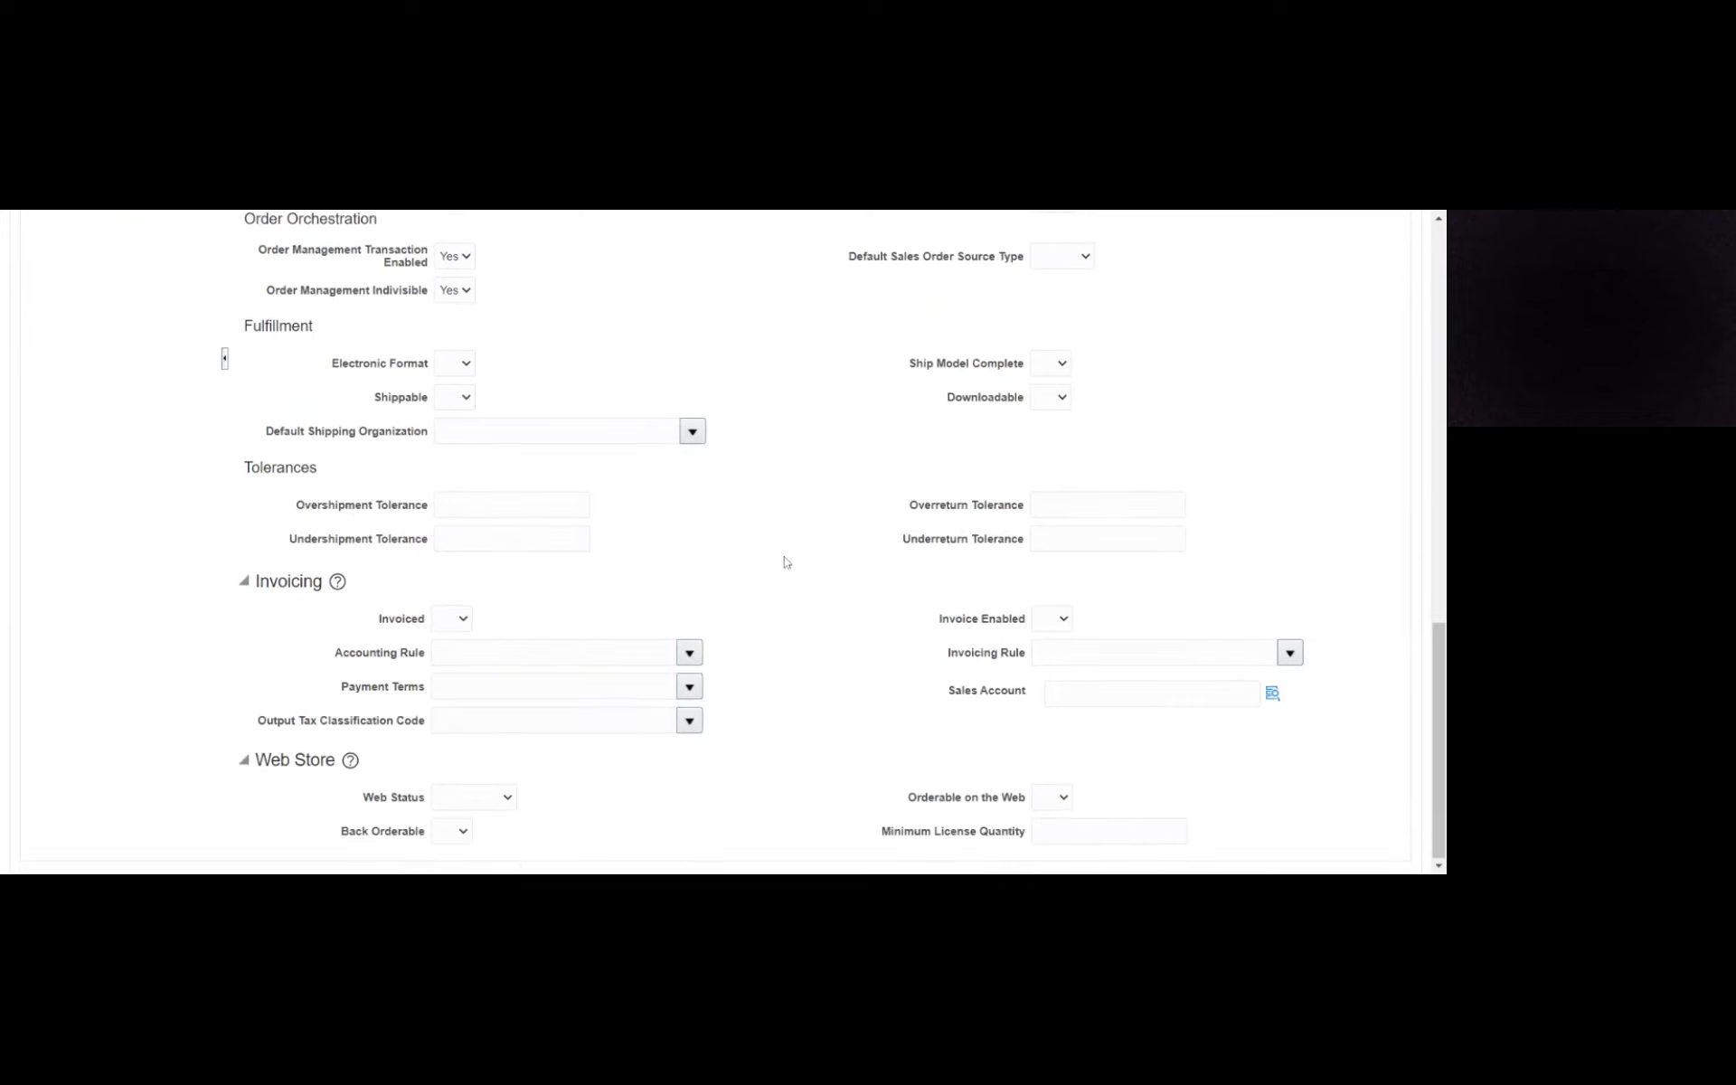
scroll(786, 560, up, 4)
scroll(787, 561, up, 10)
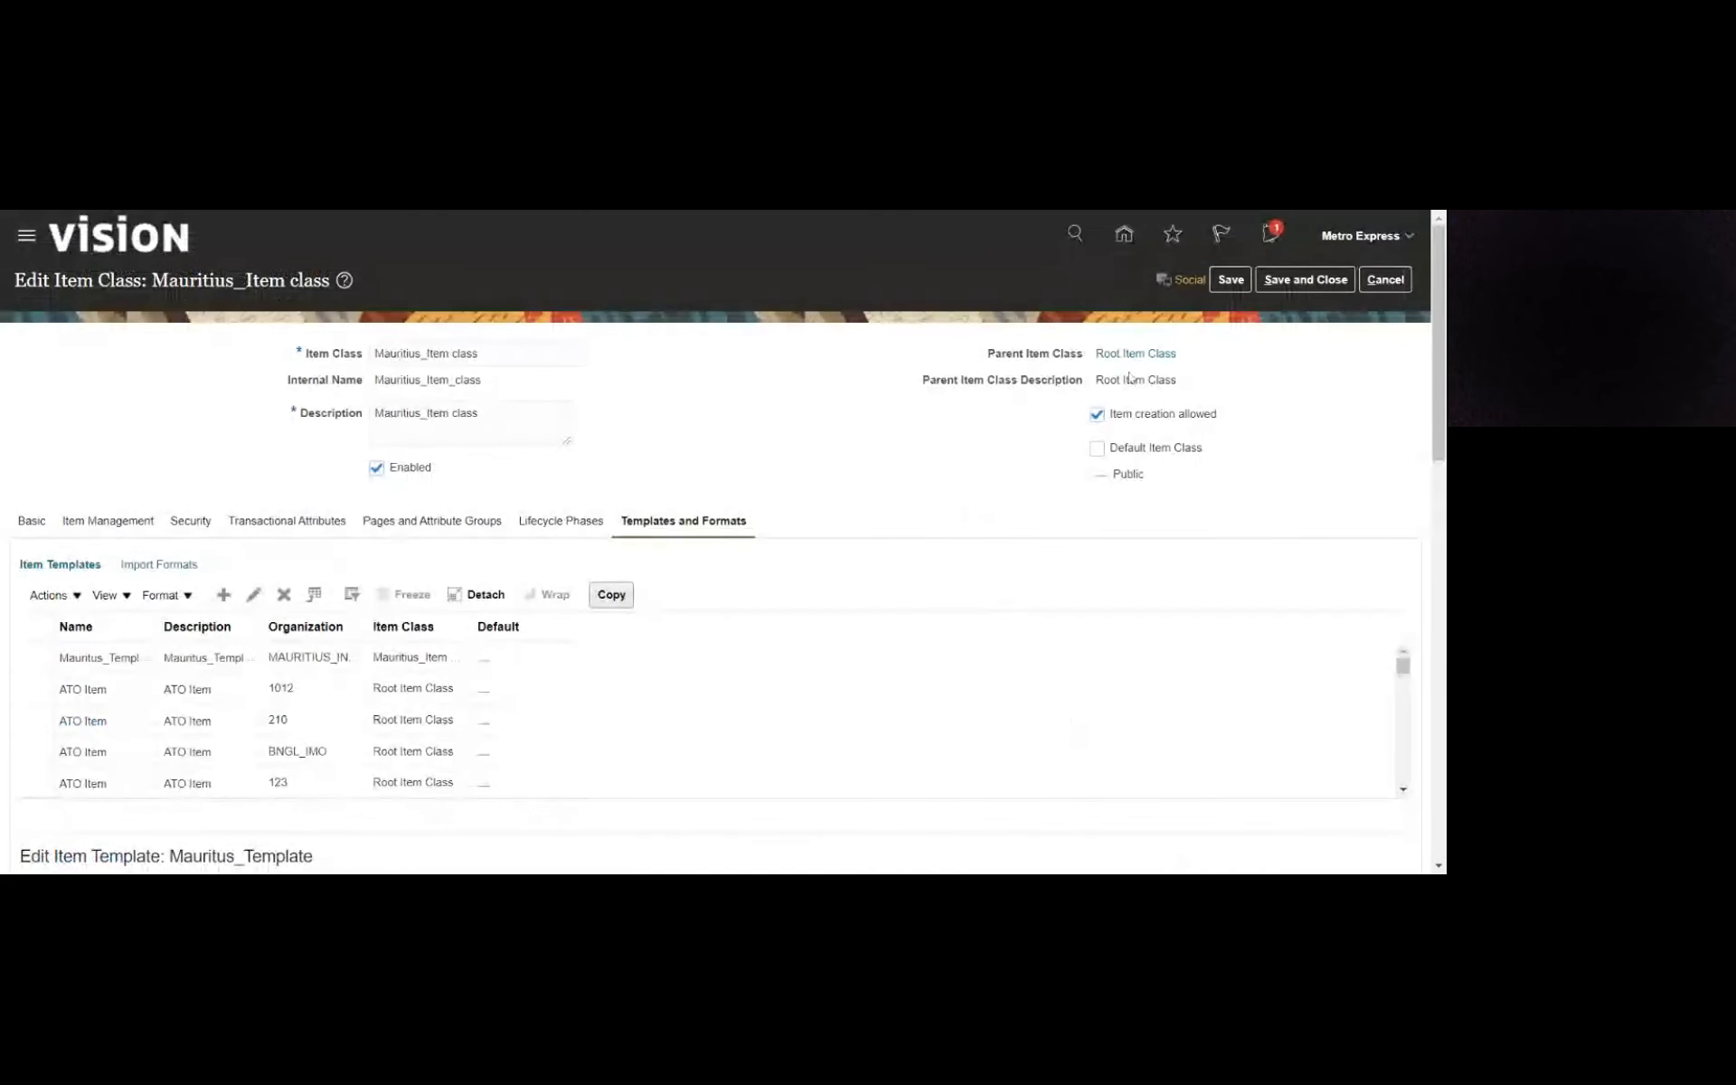
click(1232, 280)
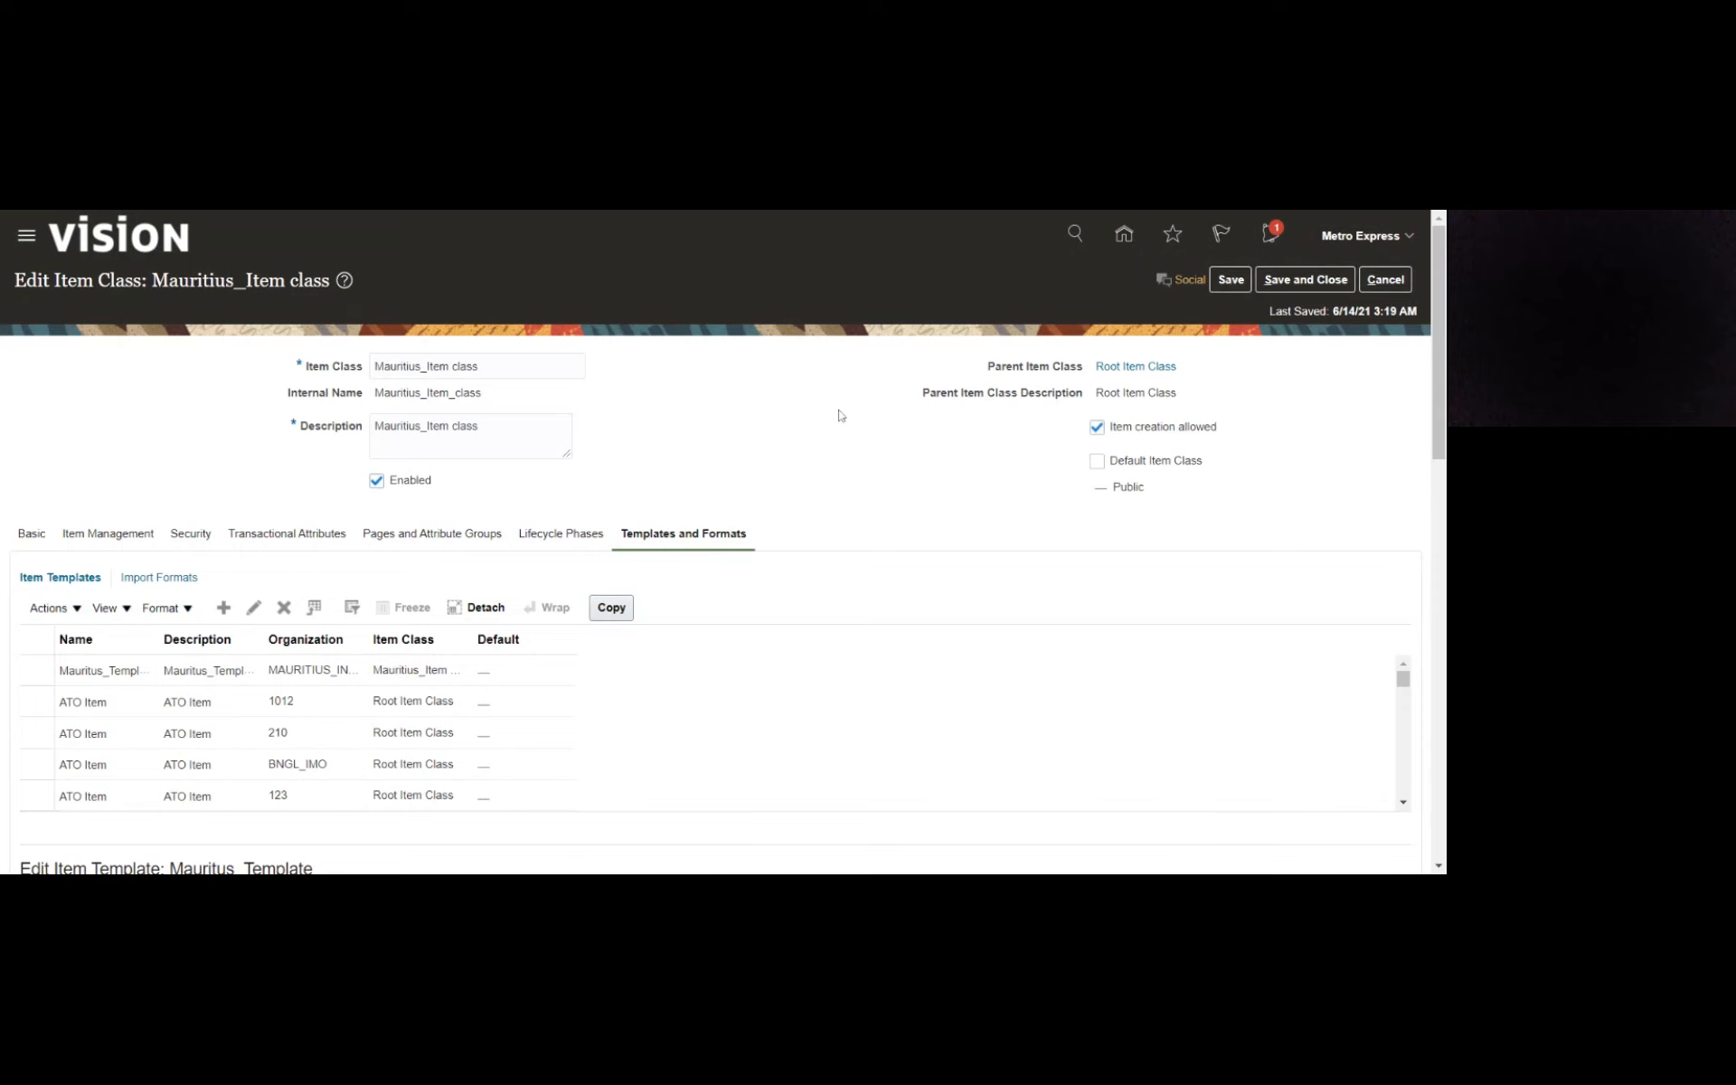
- Save and close the item class, and exit Manage Item Classes back to the setup task search
scroll(839, 396, down, 3)
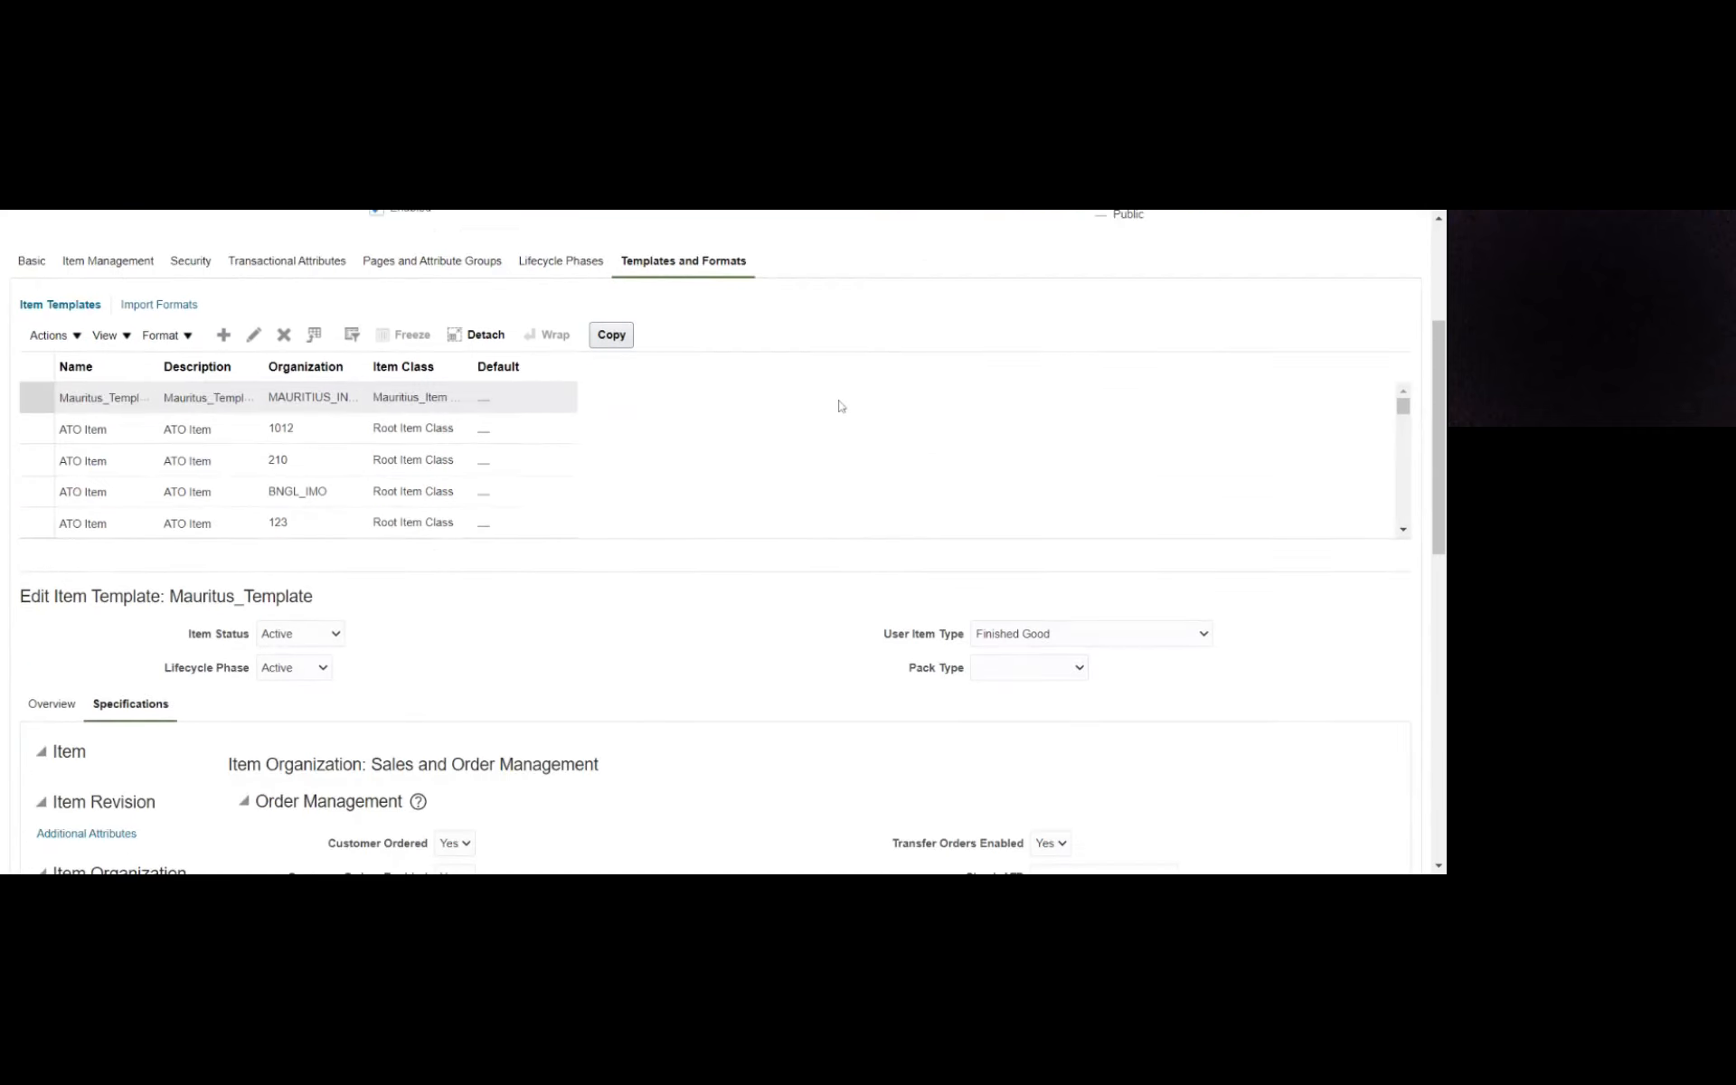
scroll(840, 406, down, 1)
scroll(712, 652, down, 2)
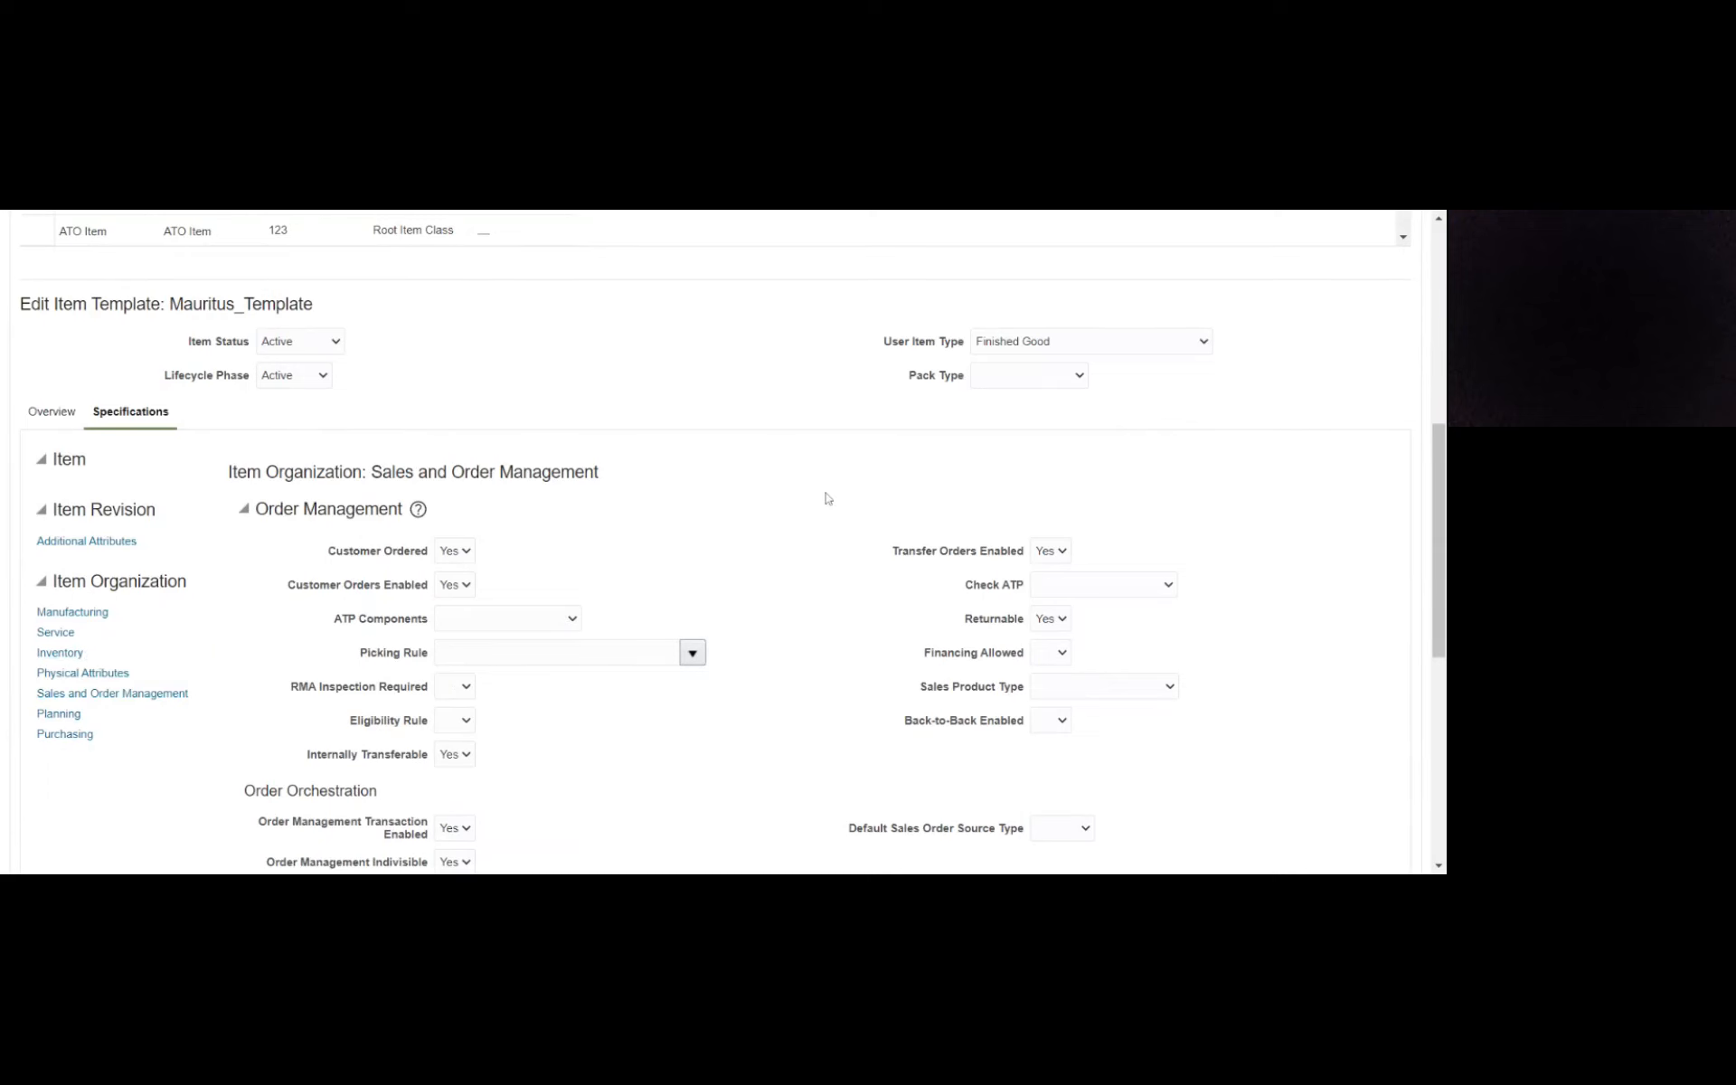
scroll(825, 504, up, 10)
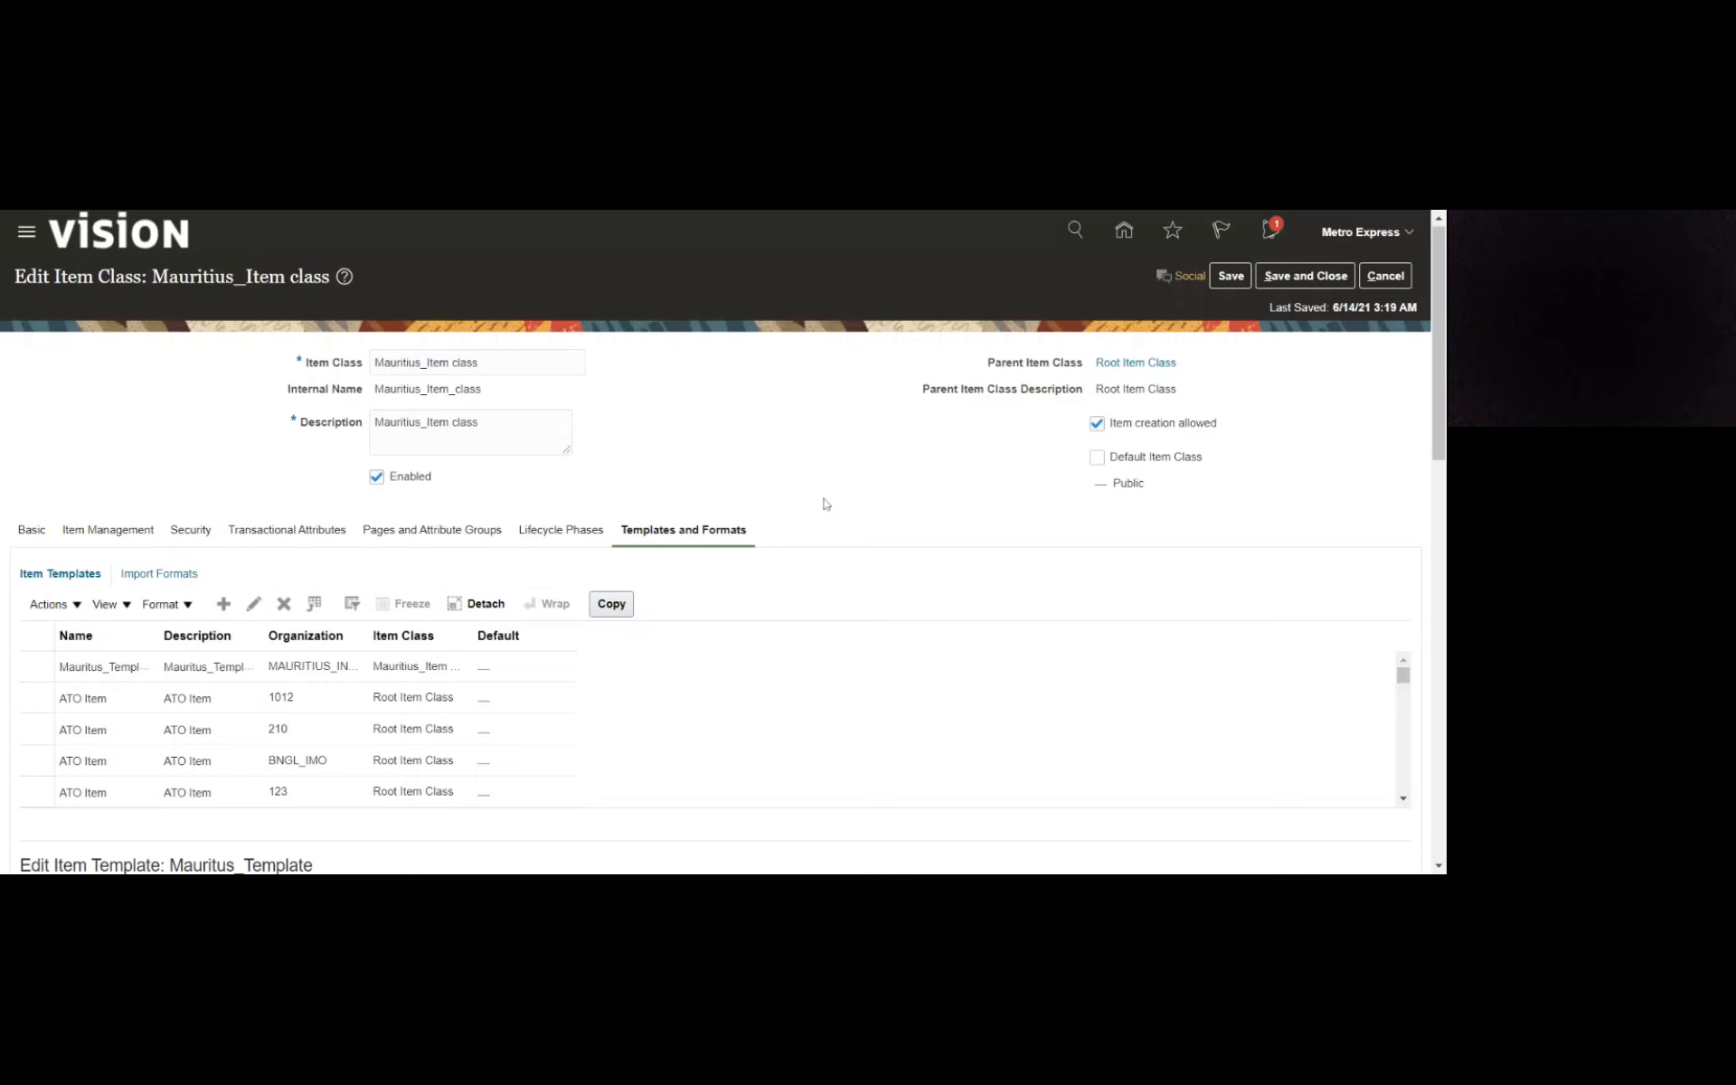
click(1230, 280)
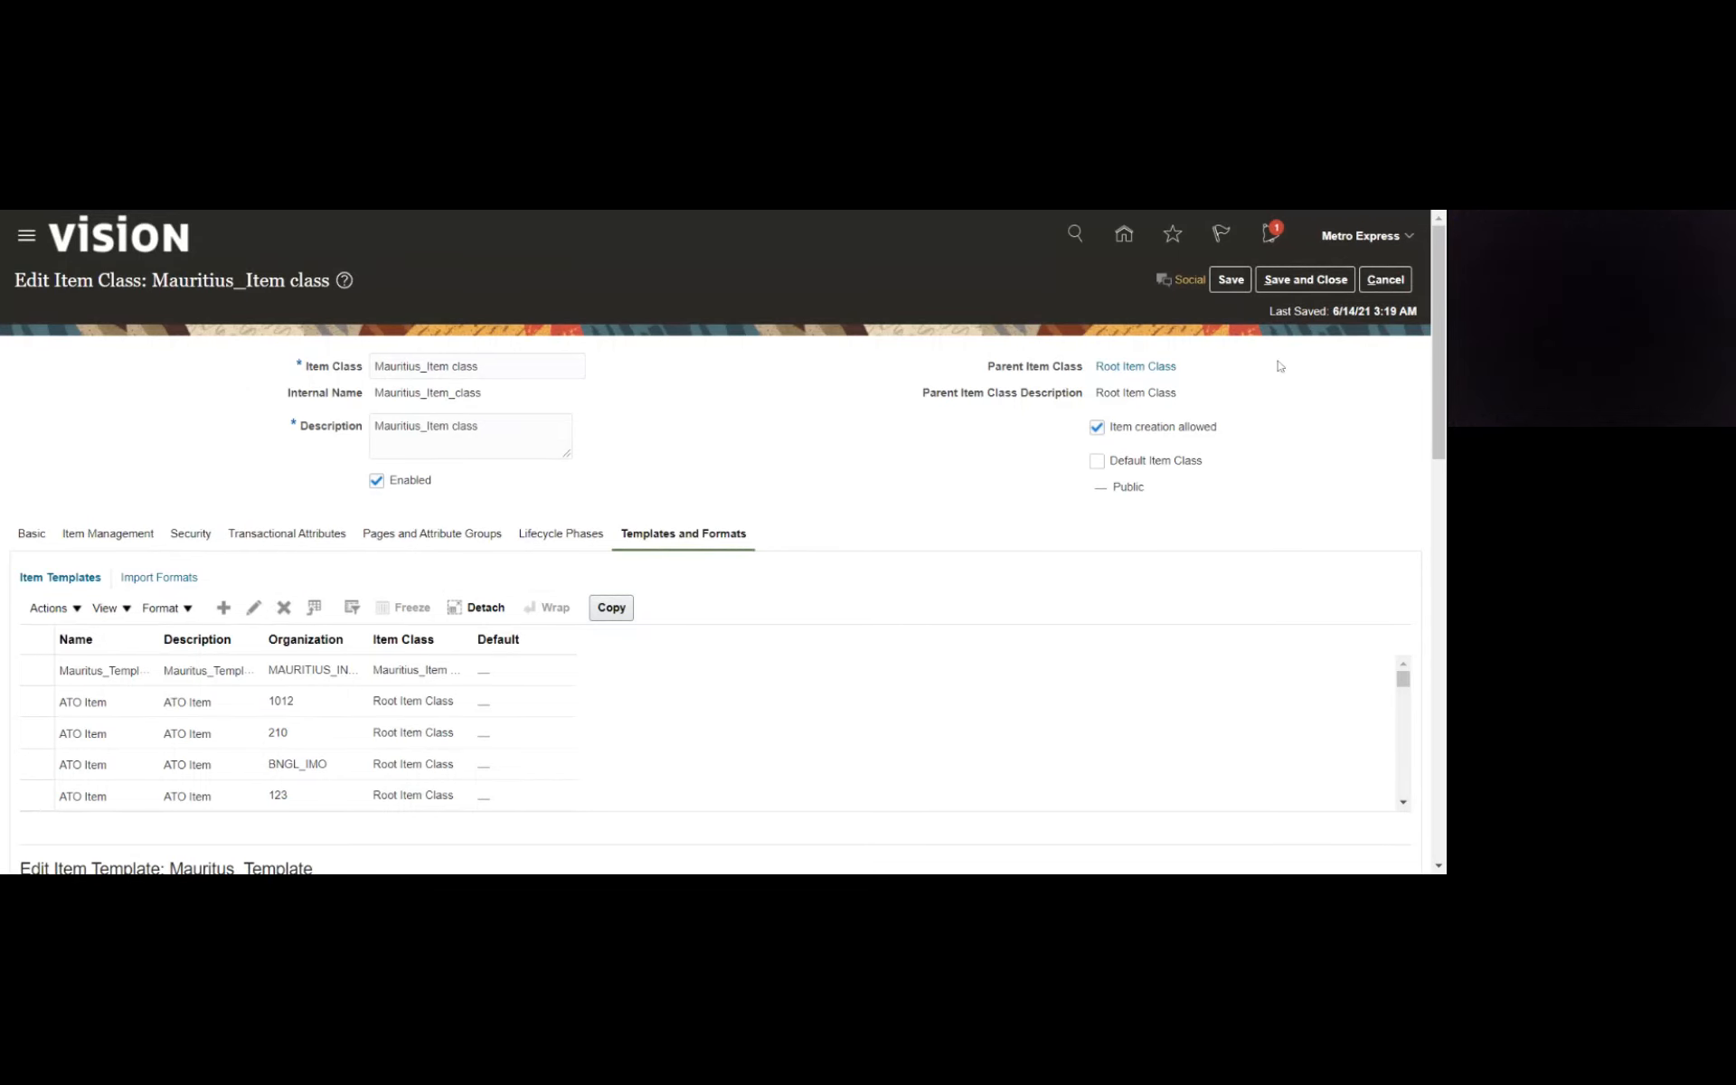
click(1314, 281)
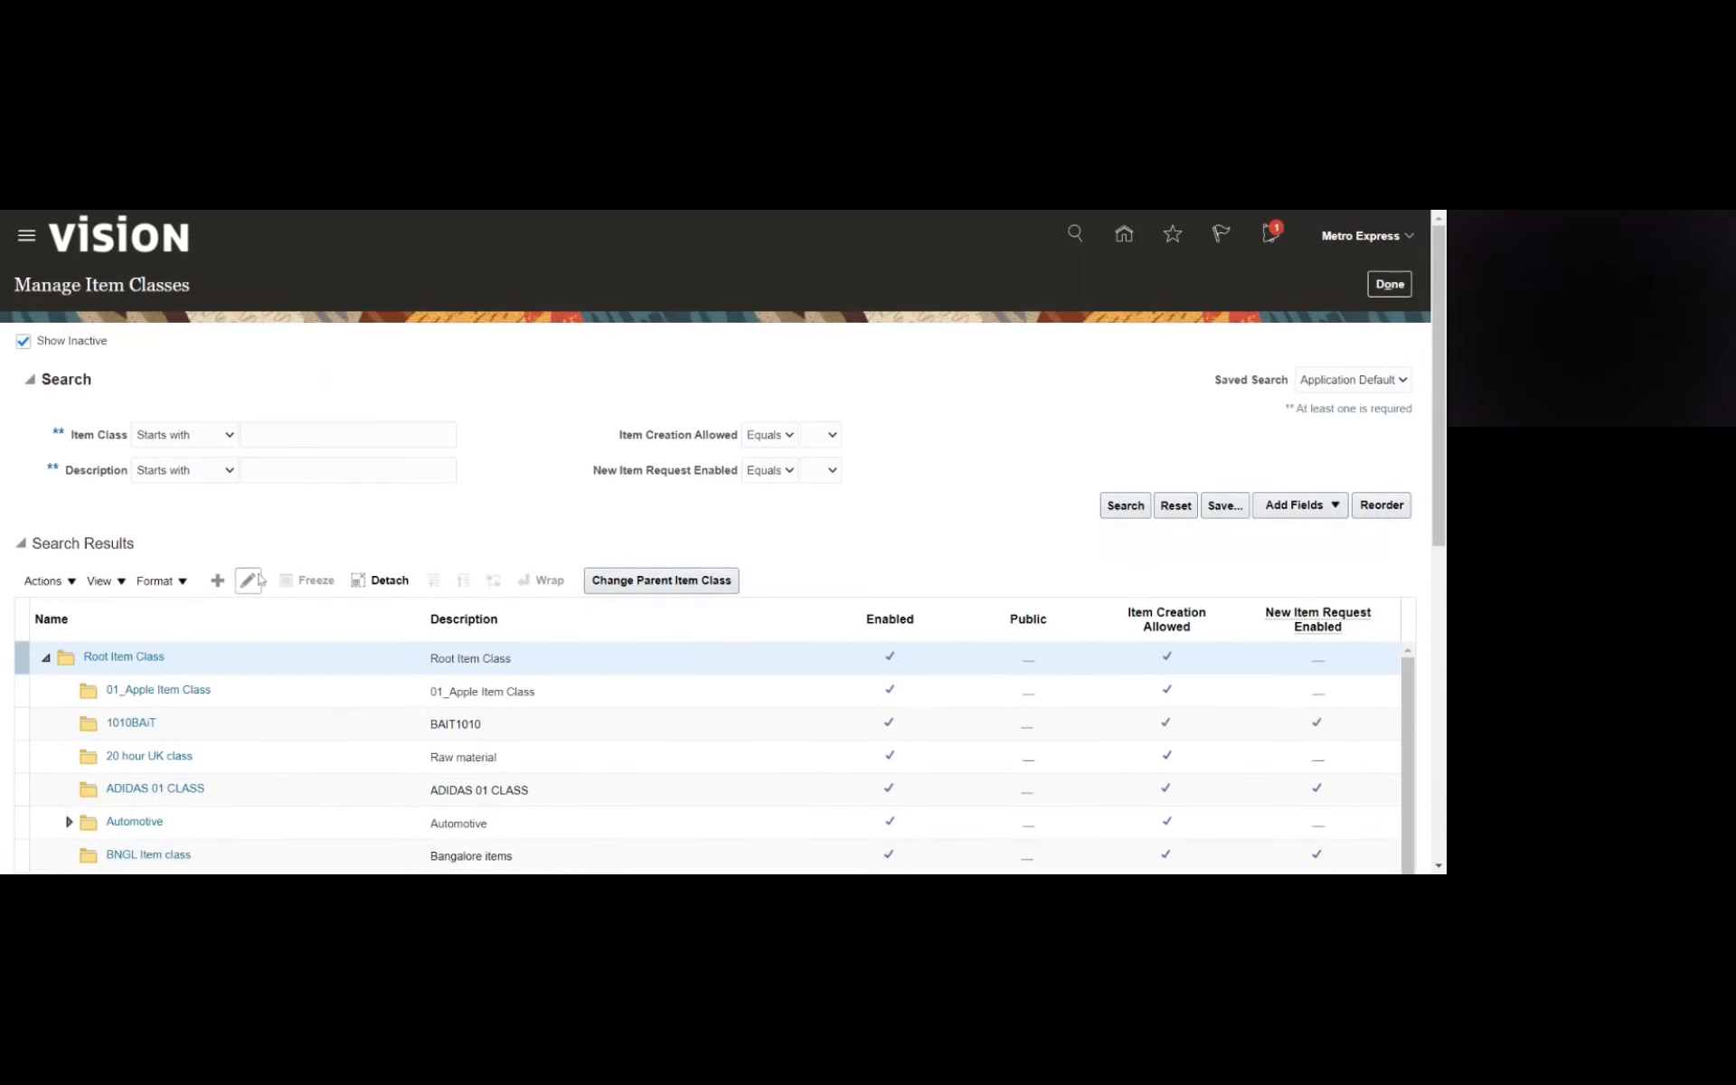
click(1390, 284)
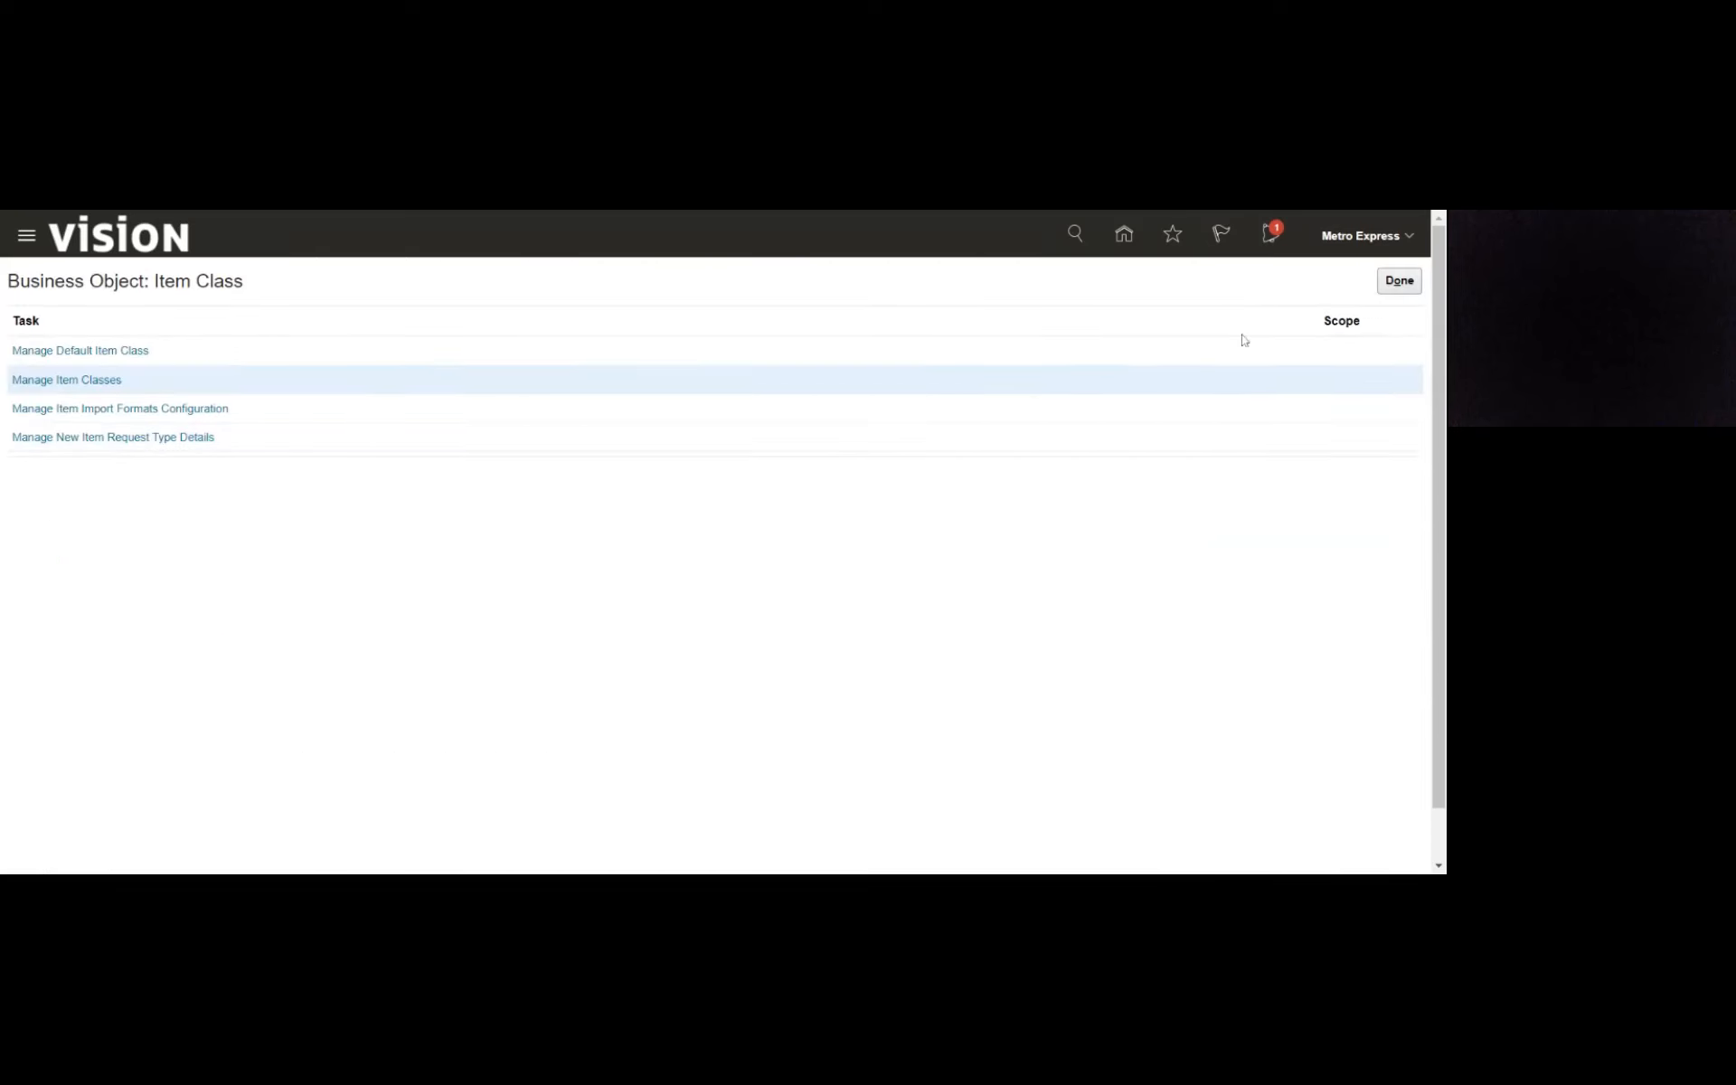
click(1398, 282)
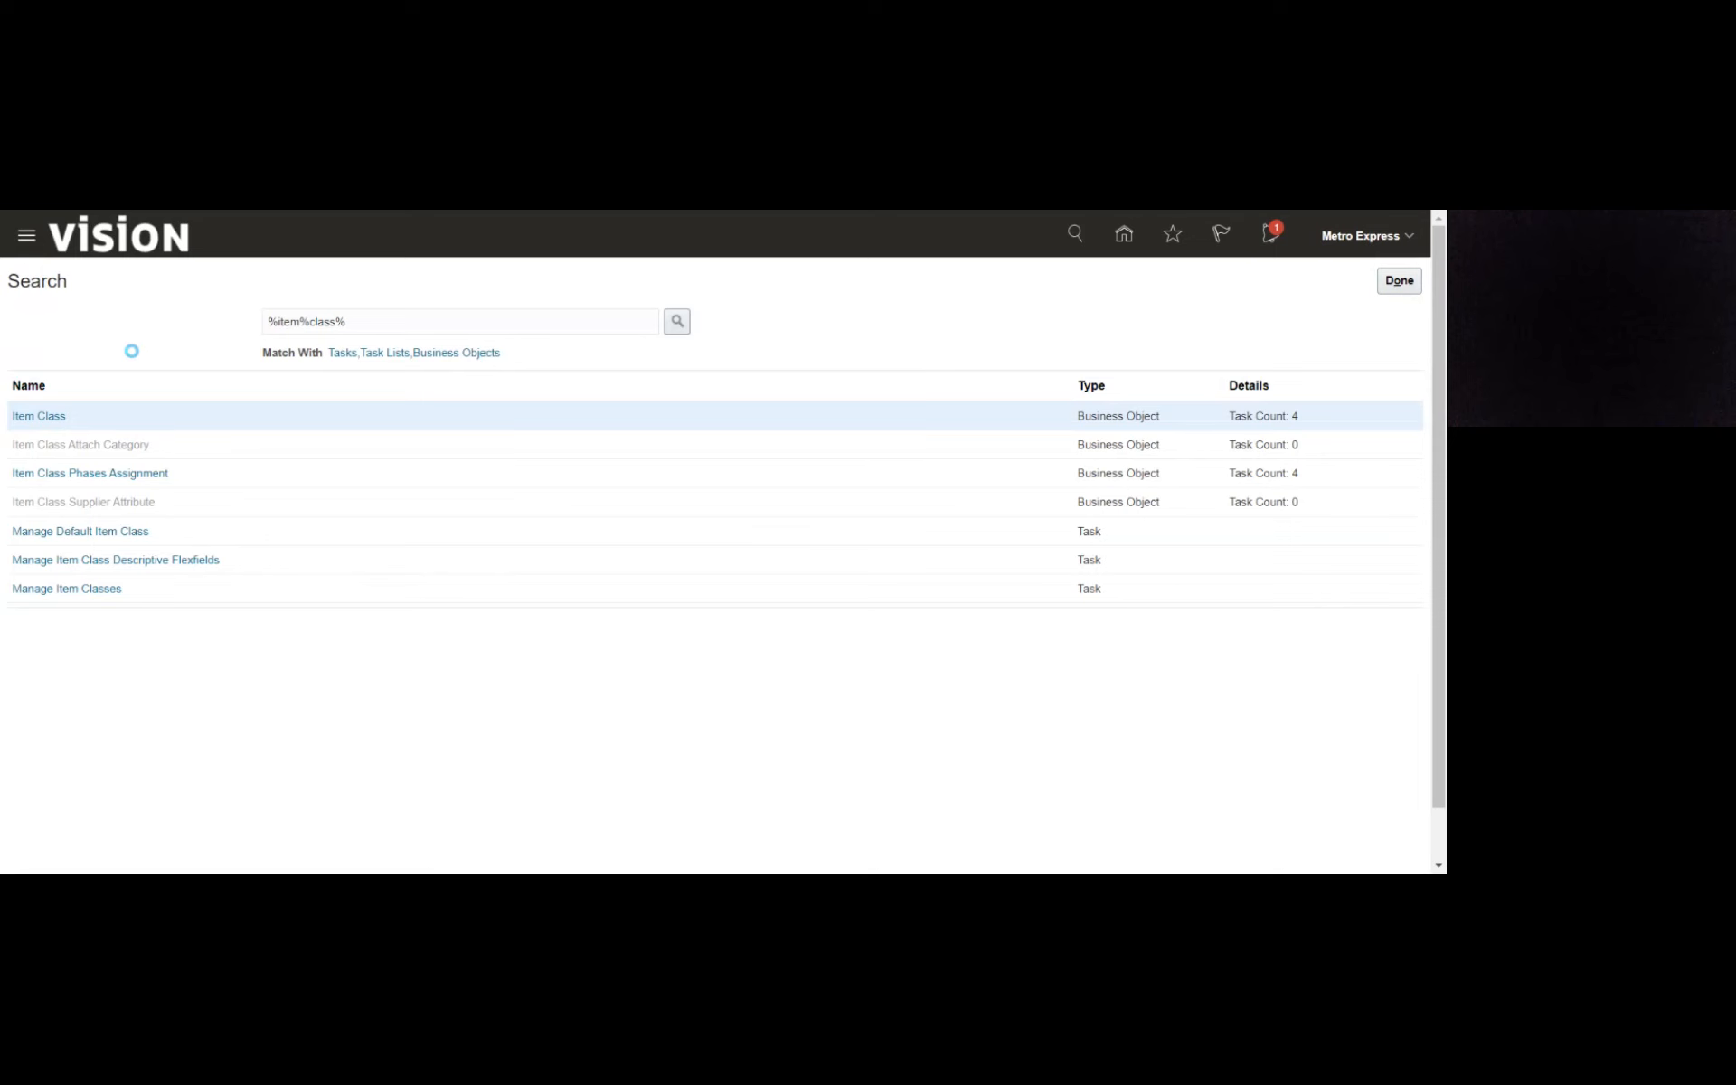
- Open the User Accounts page of the Security Console, dismissing the warning about the import process
scroll(335, 558, down, 6)
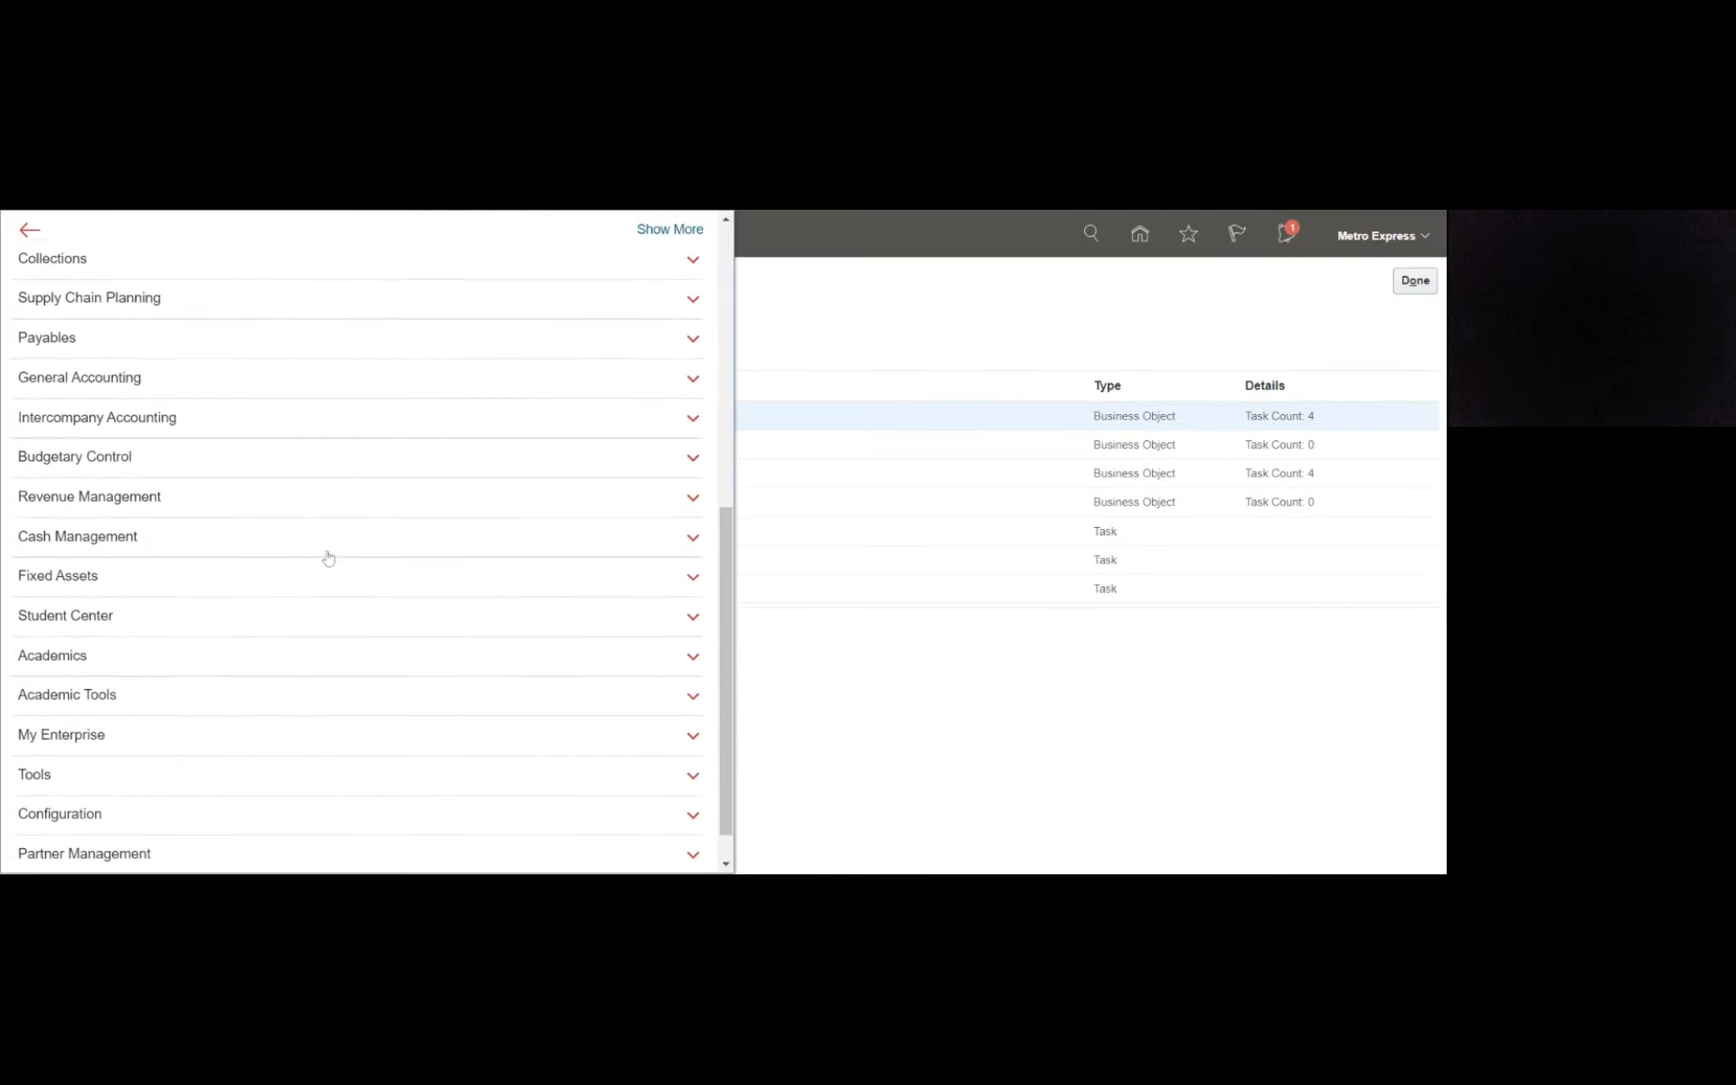
click(113, 733)
scroll(113, 738, down, 1)
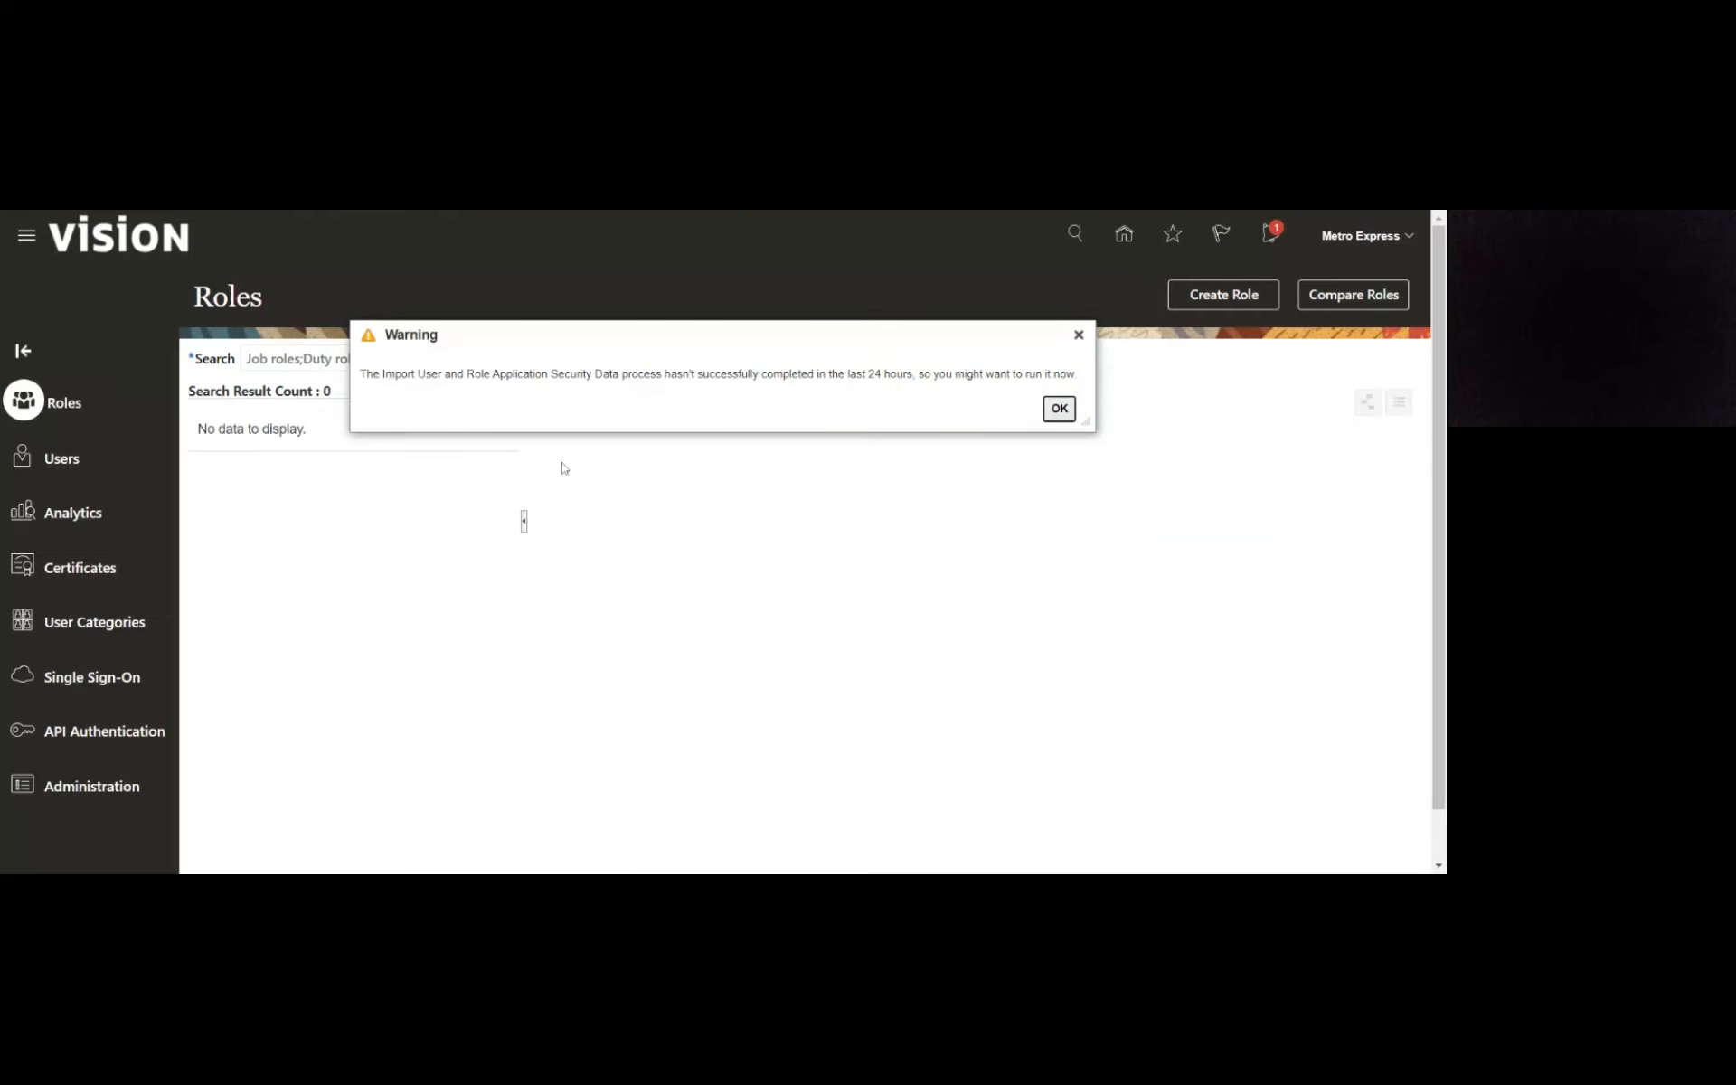
click(1059, 408)
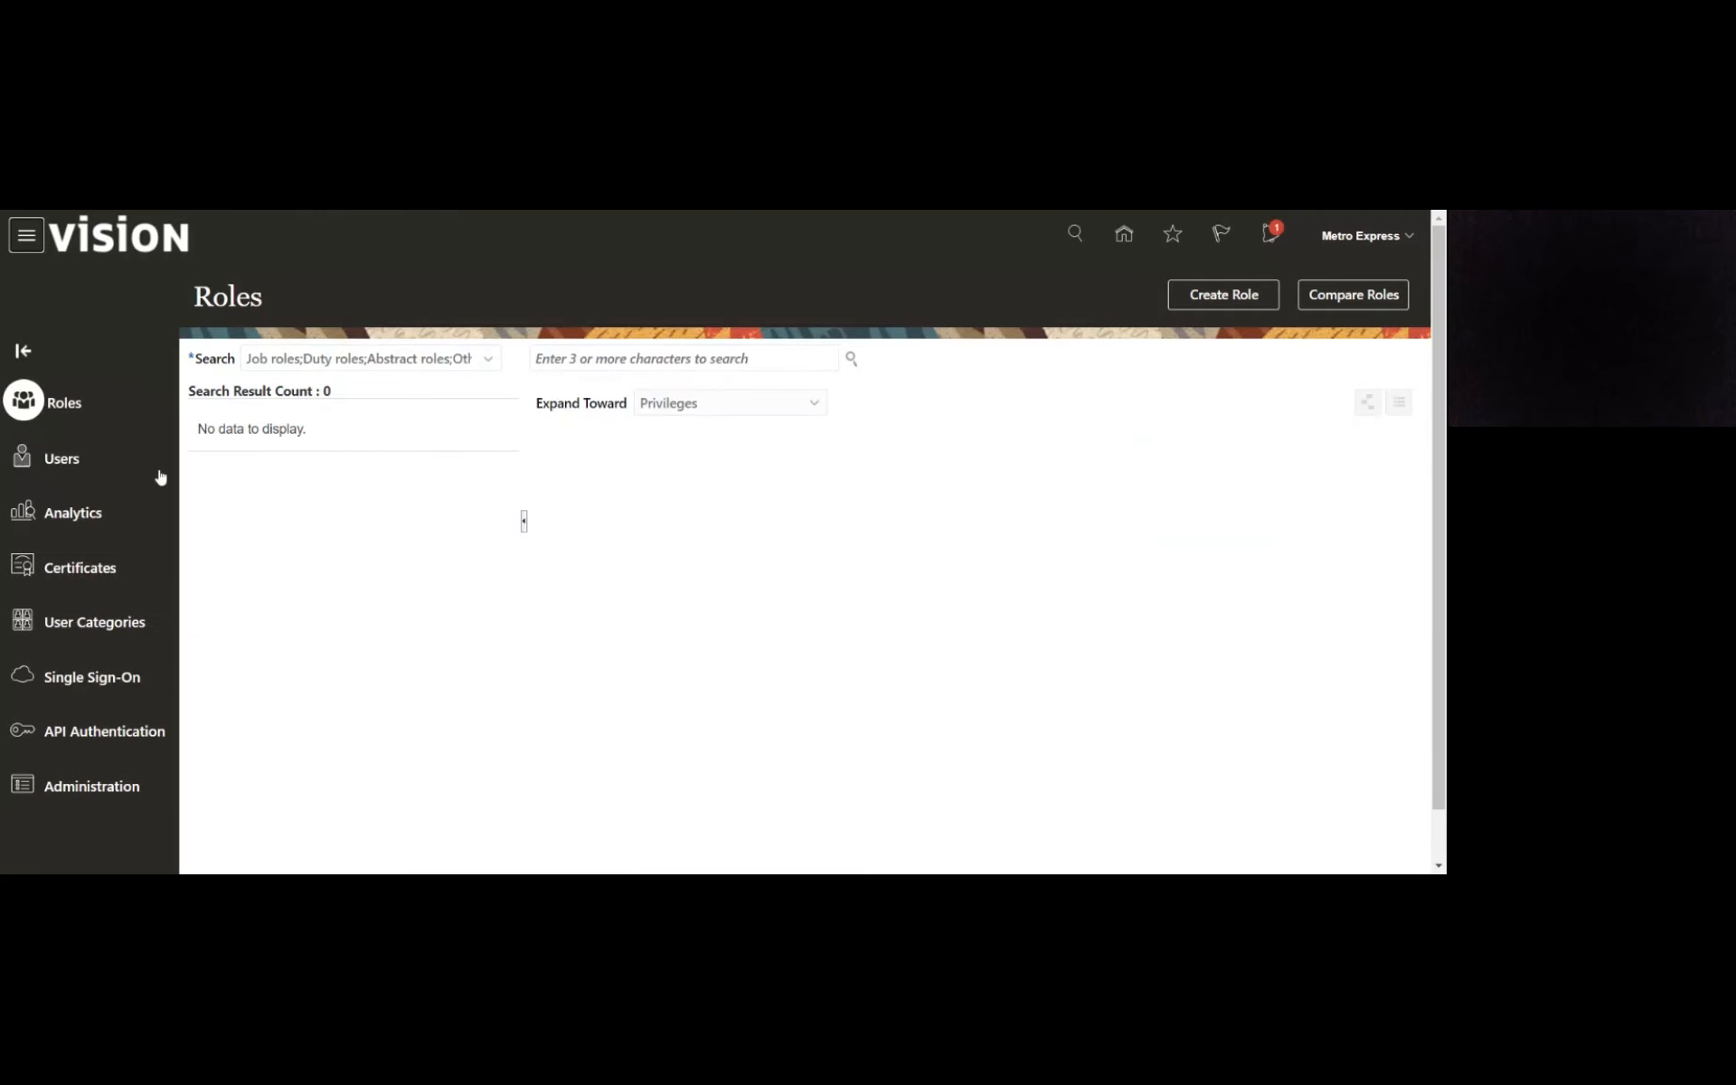
click(56, 461)
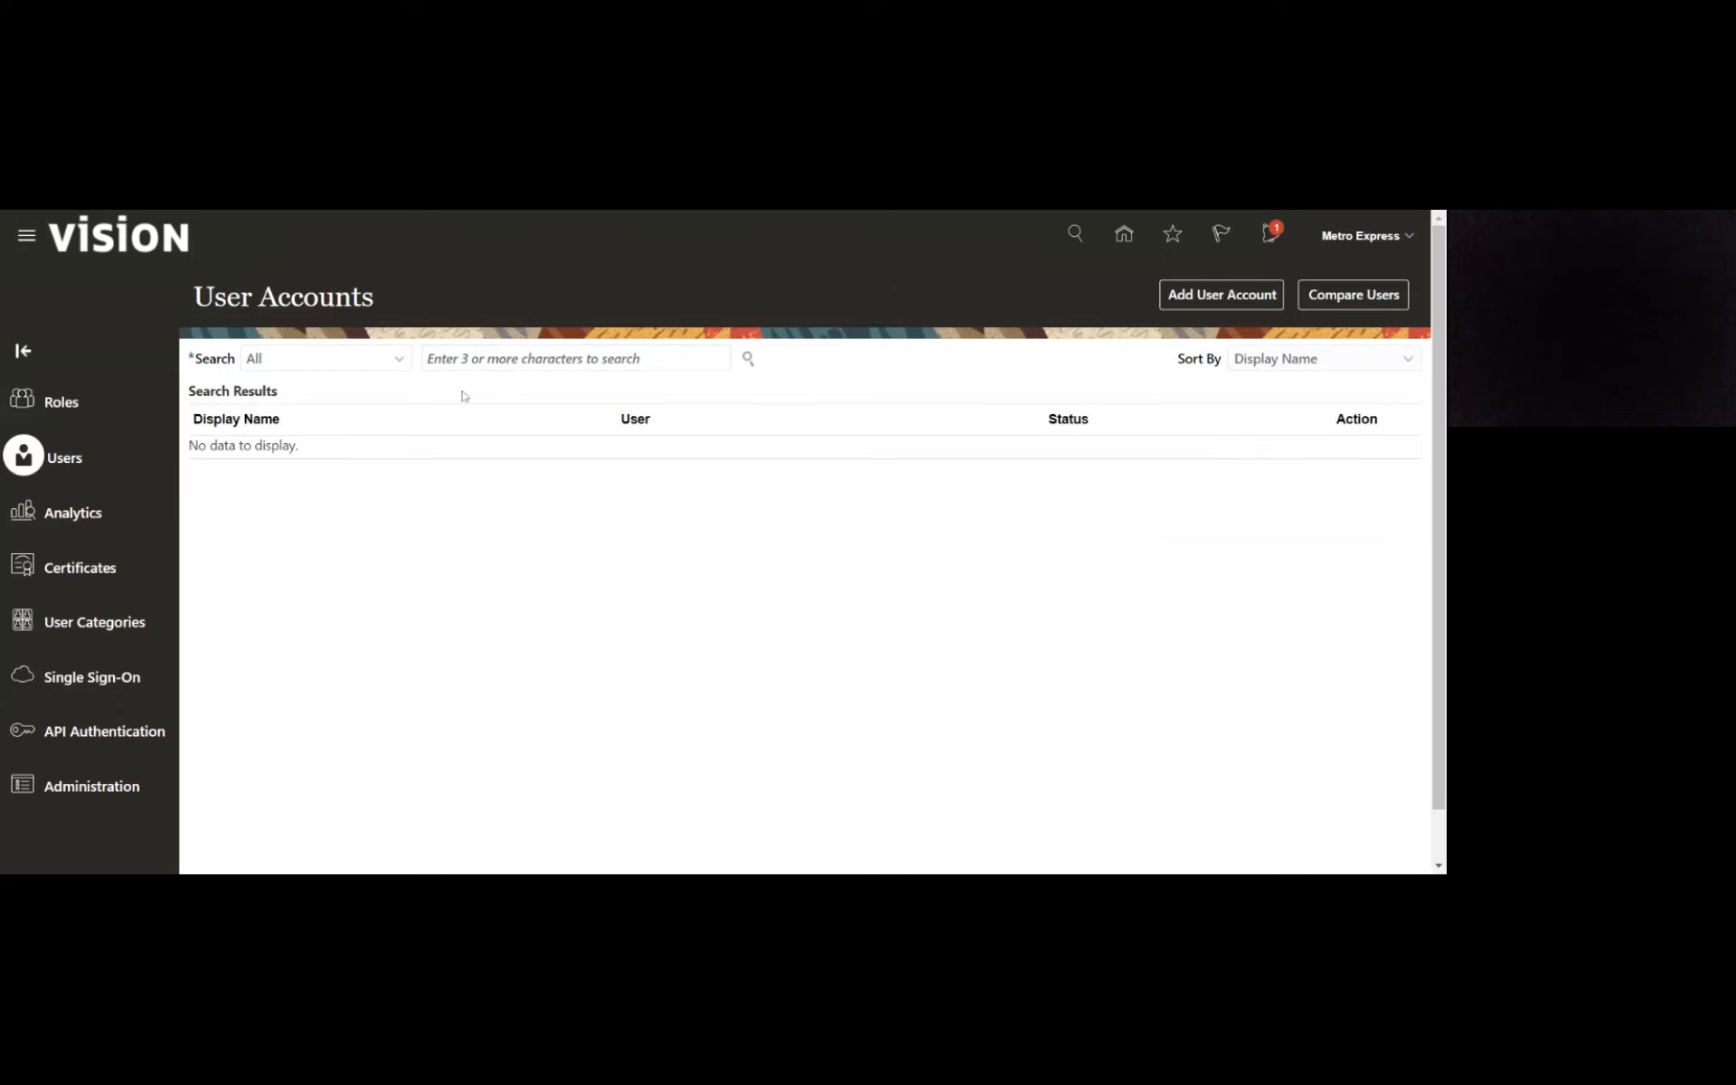
- Search the user accounts for Metro and open the Metro Express account for editing
click(466, 359)
text(Metro)
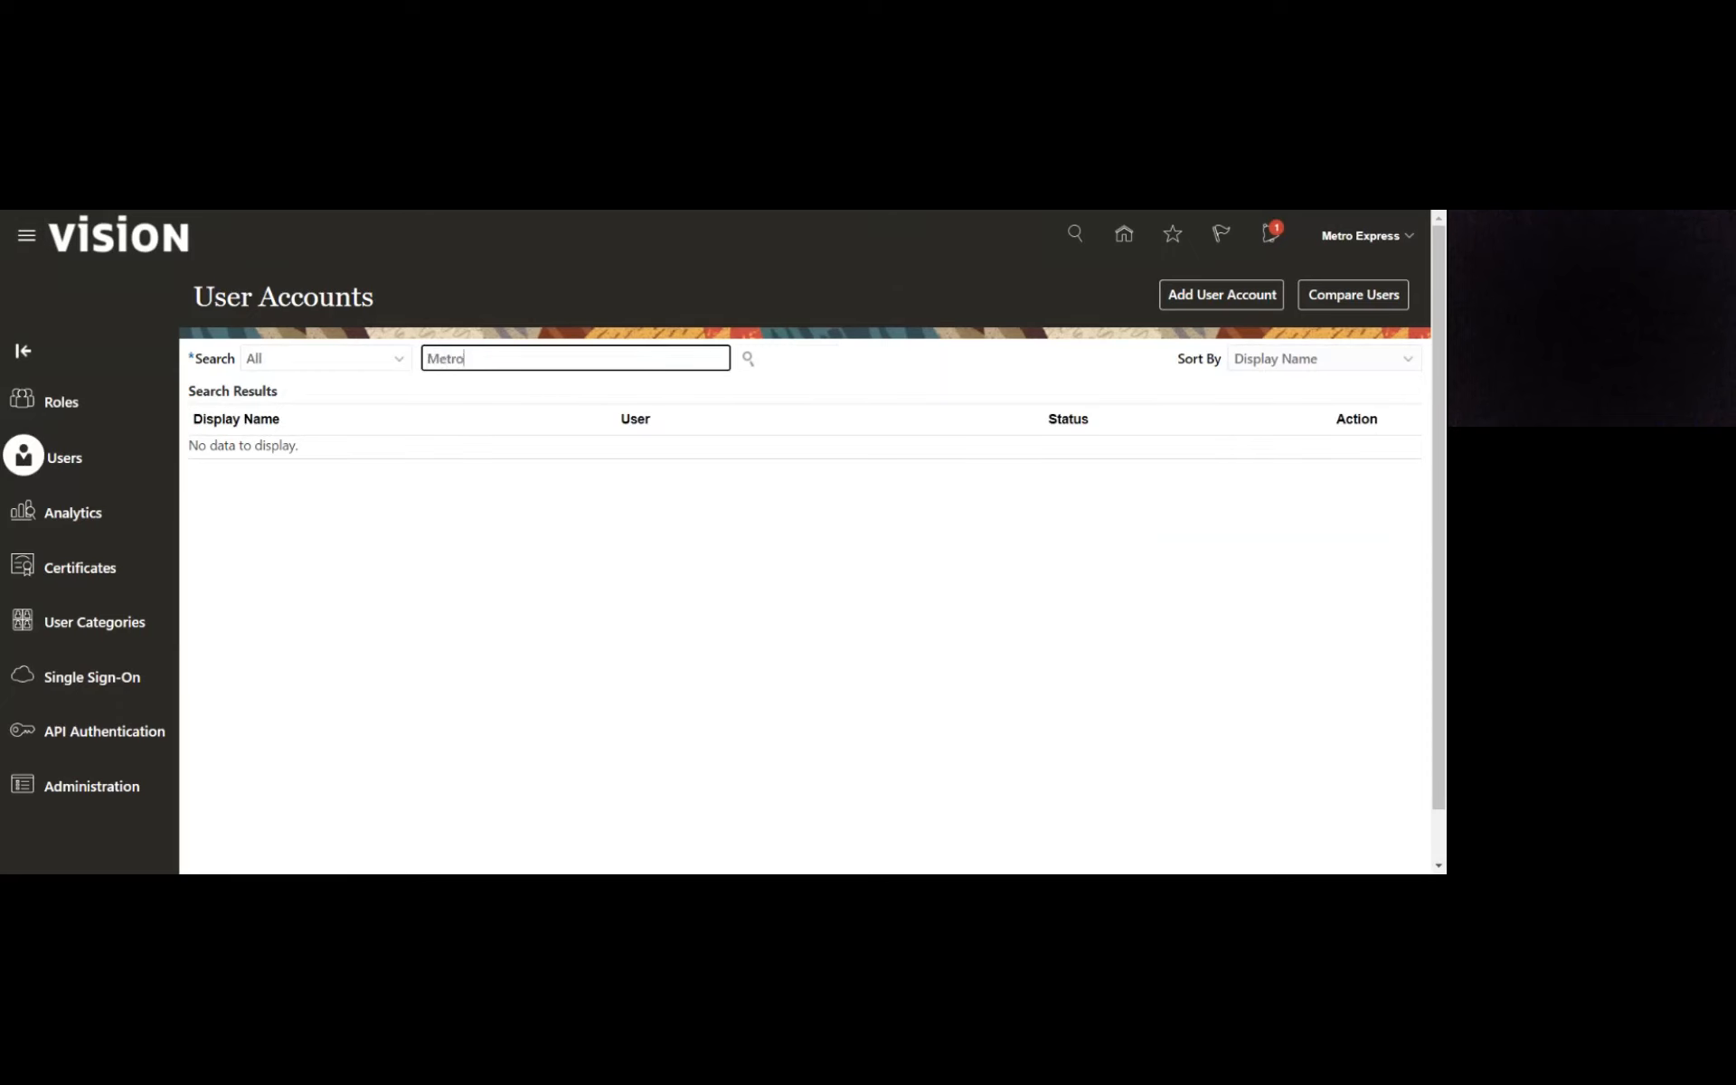
key(Return)
click(271, 472)
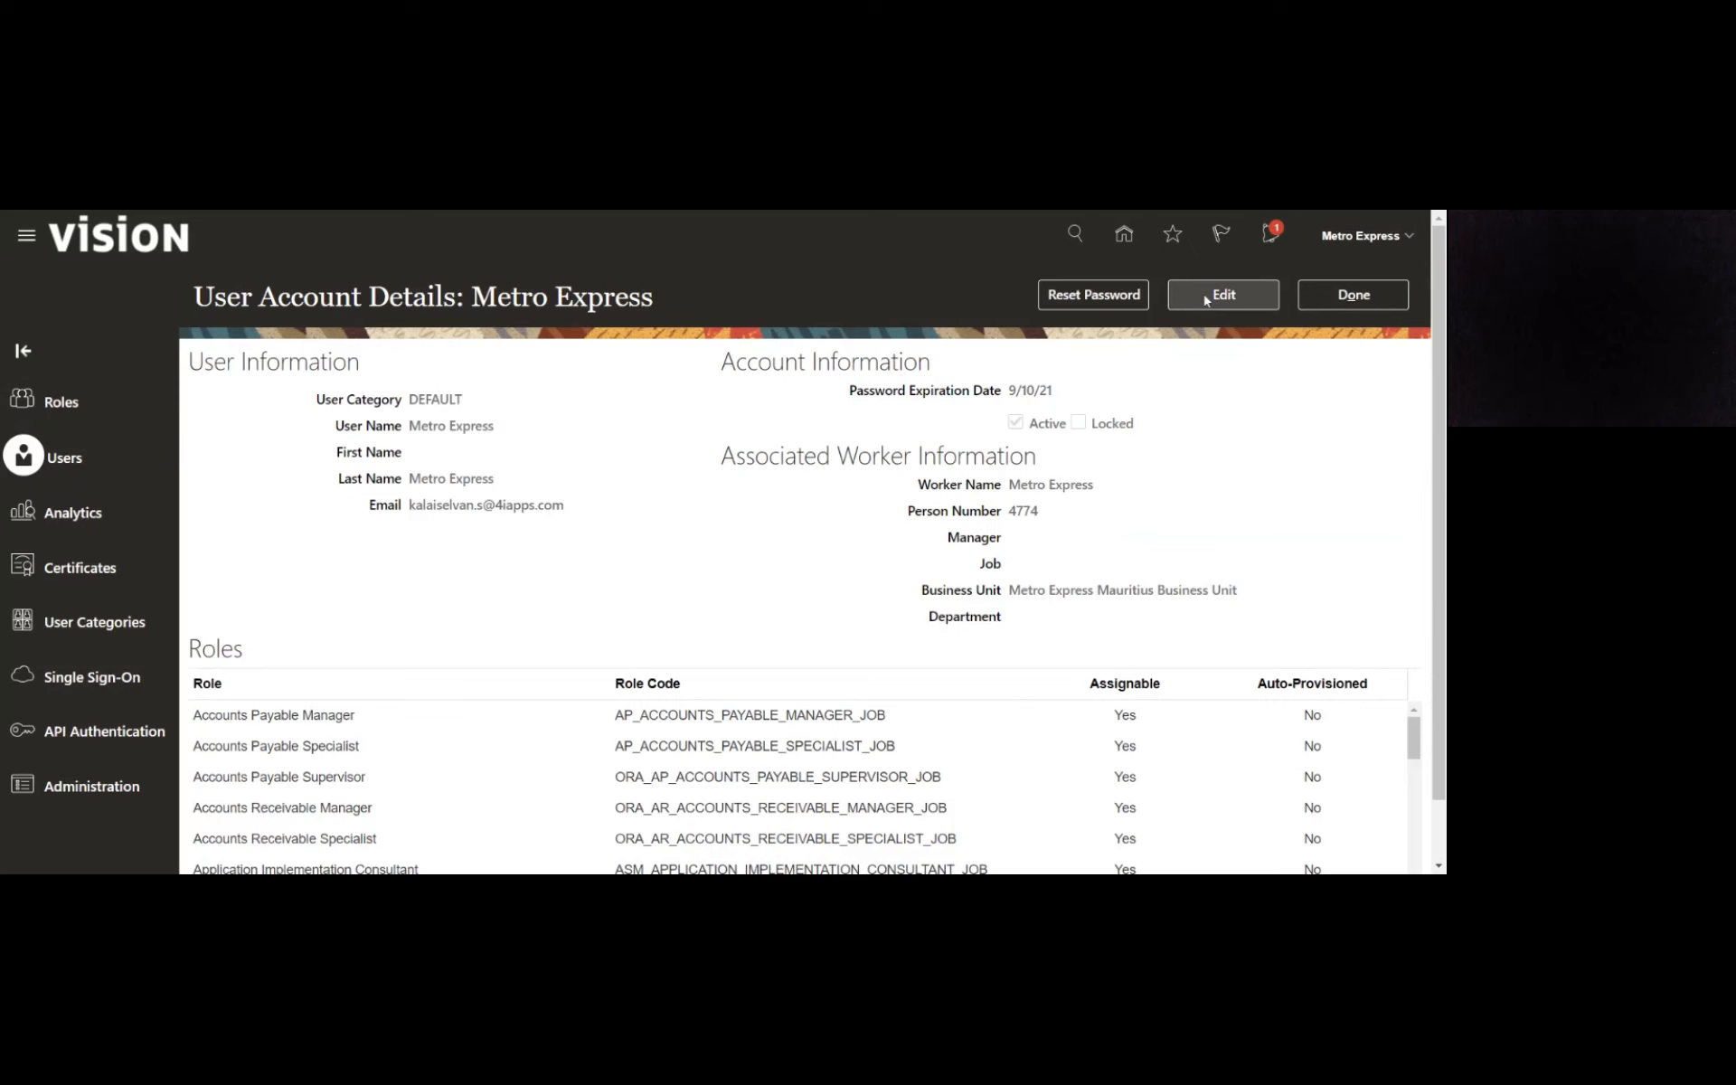
click(1206, 300)
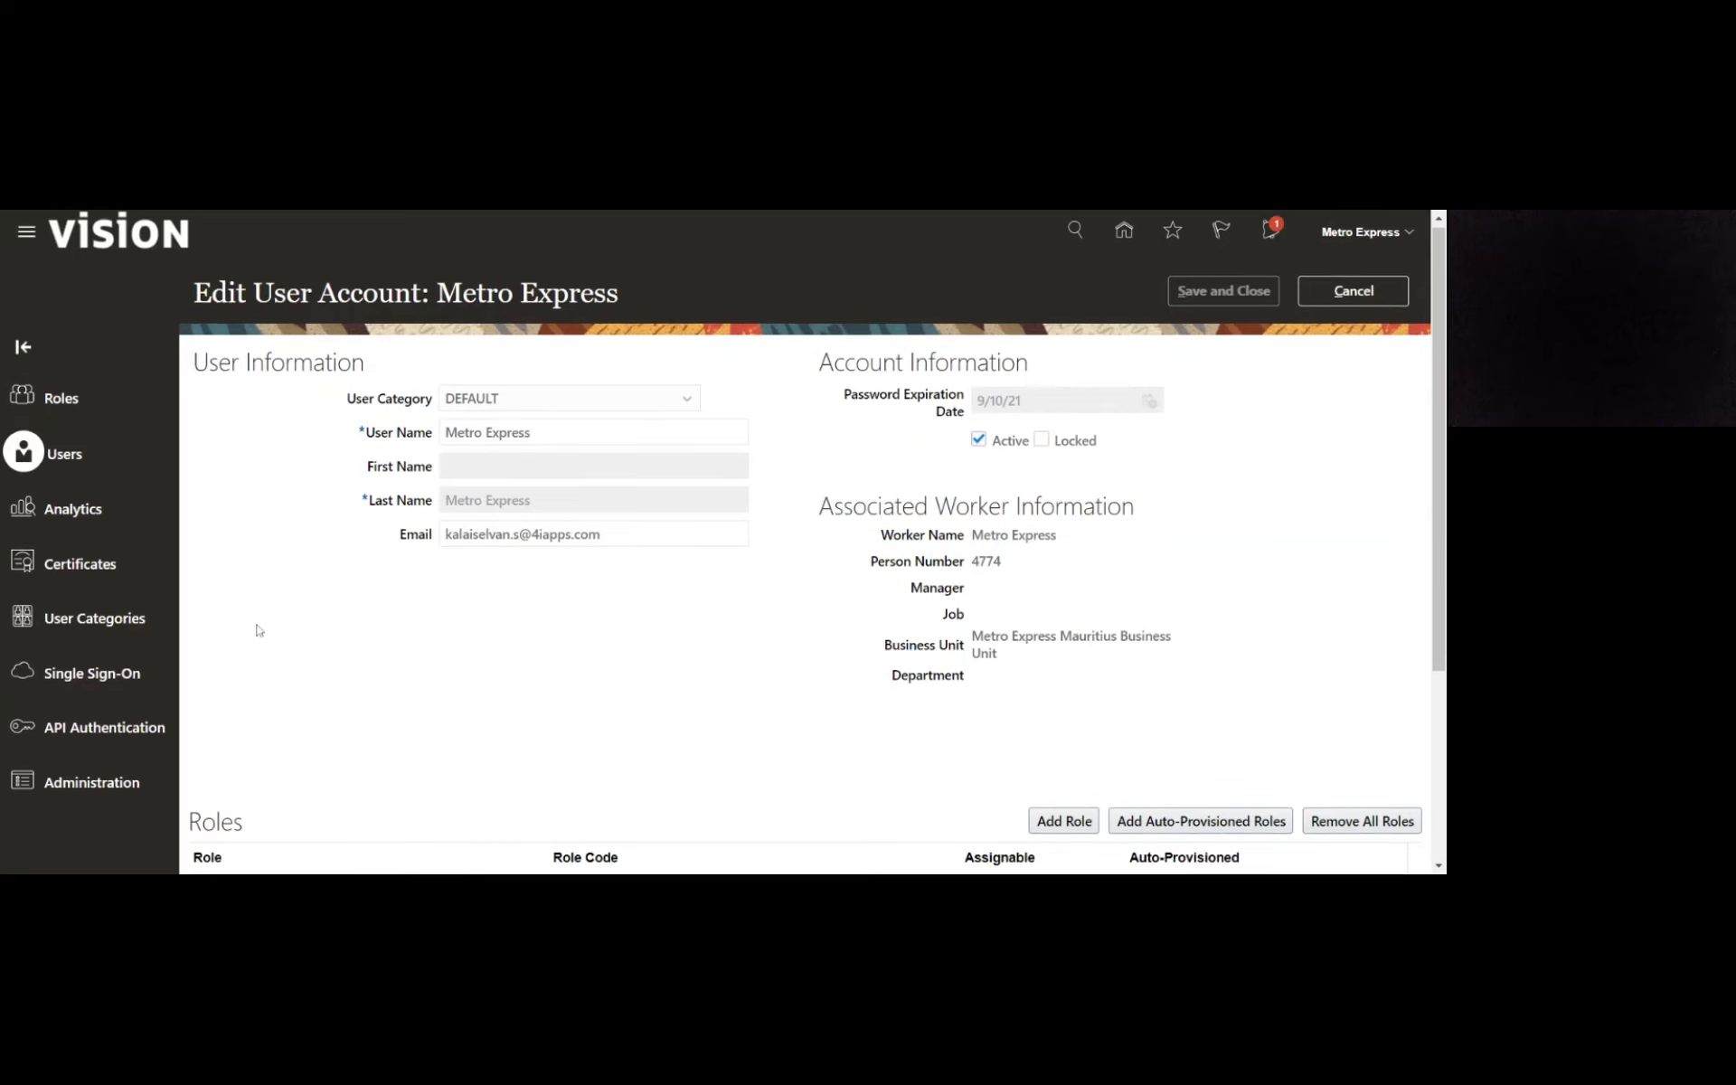
- Examine the roles assigned to the Metro Express user account, especially the inventory and product management roles
scroll(235, 606, down, 2)
scroll(128, 691, down, 1)
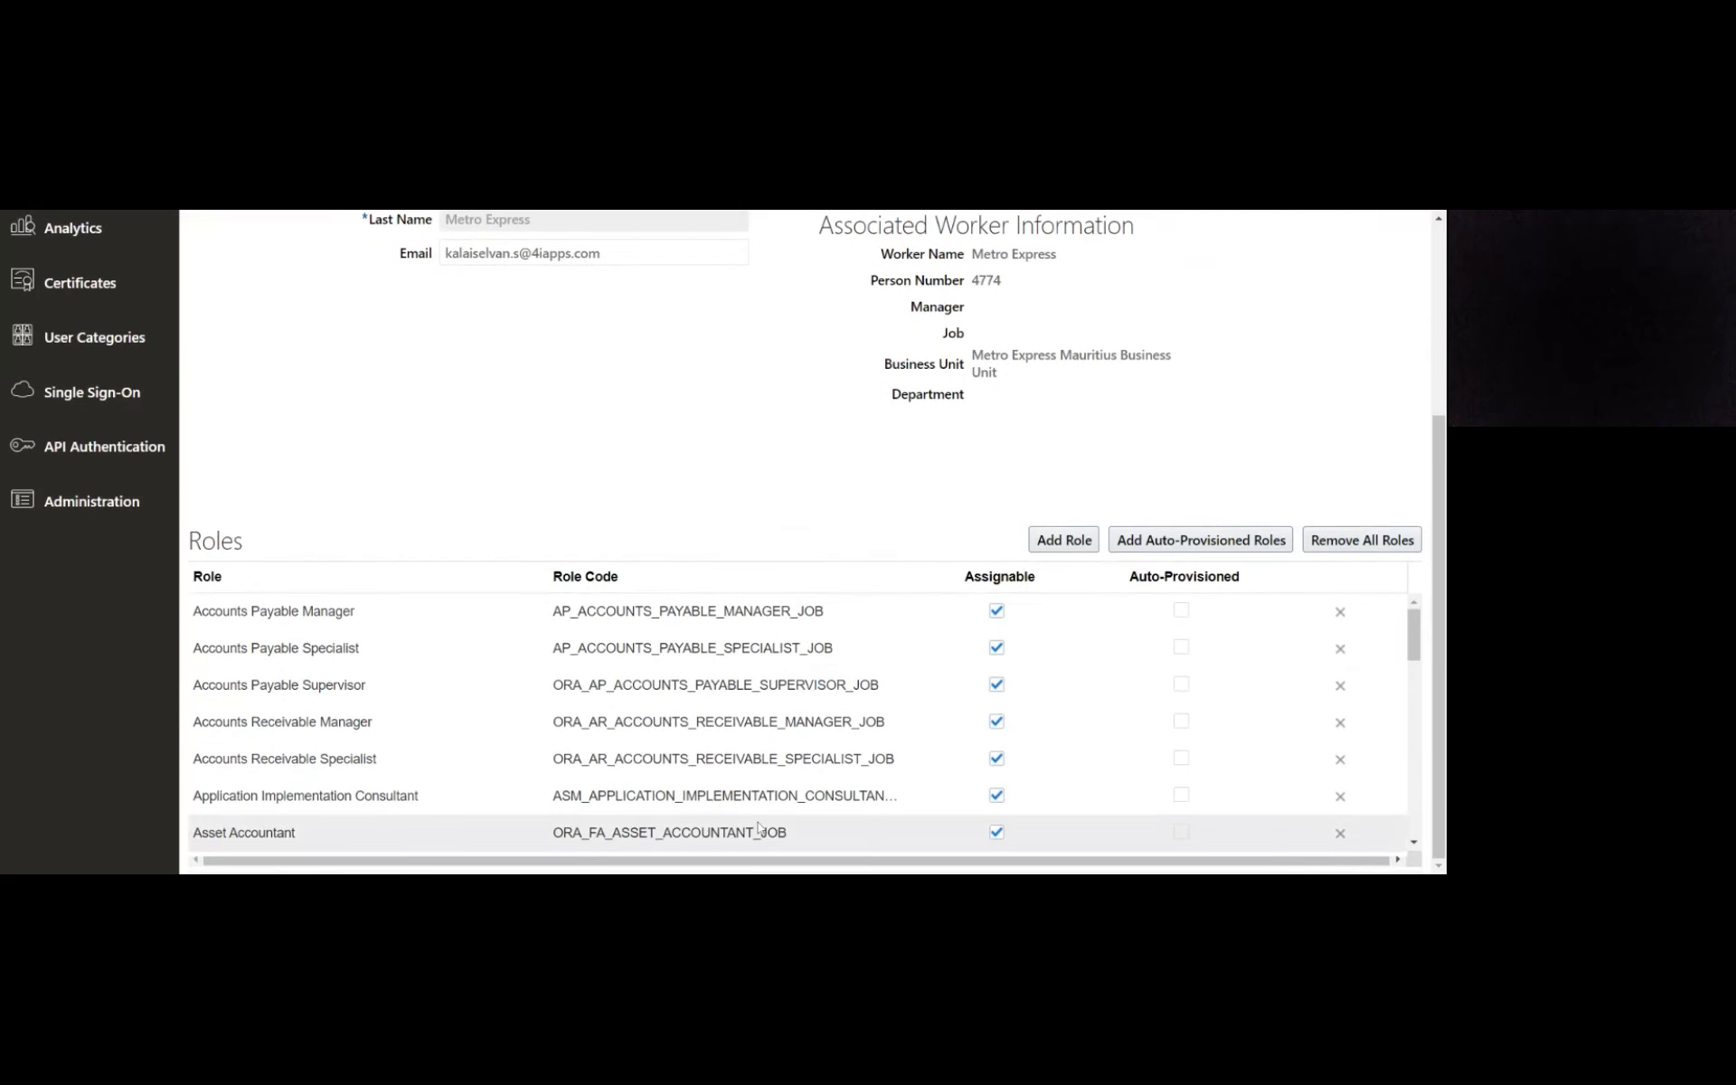
scroll(774, 719, down, 1)
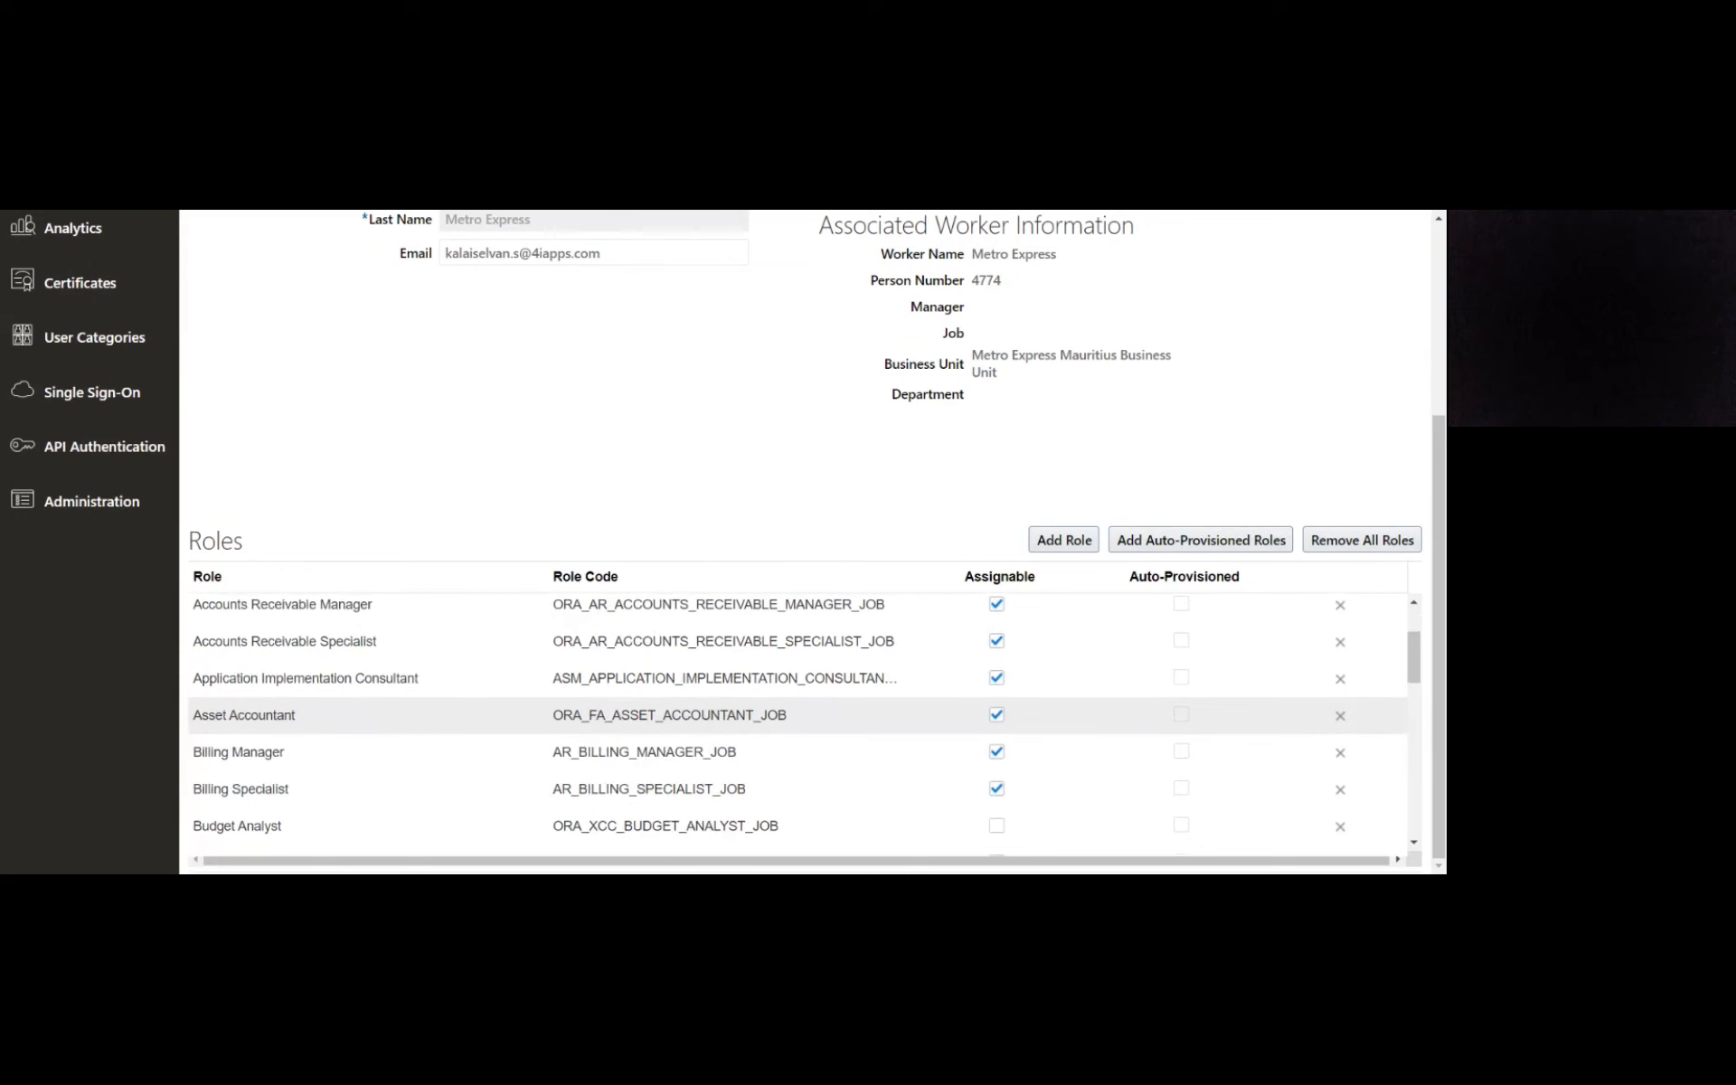
scroll(775, 674, down, 2)
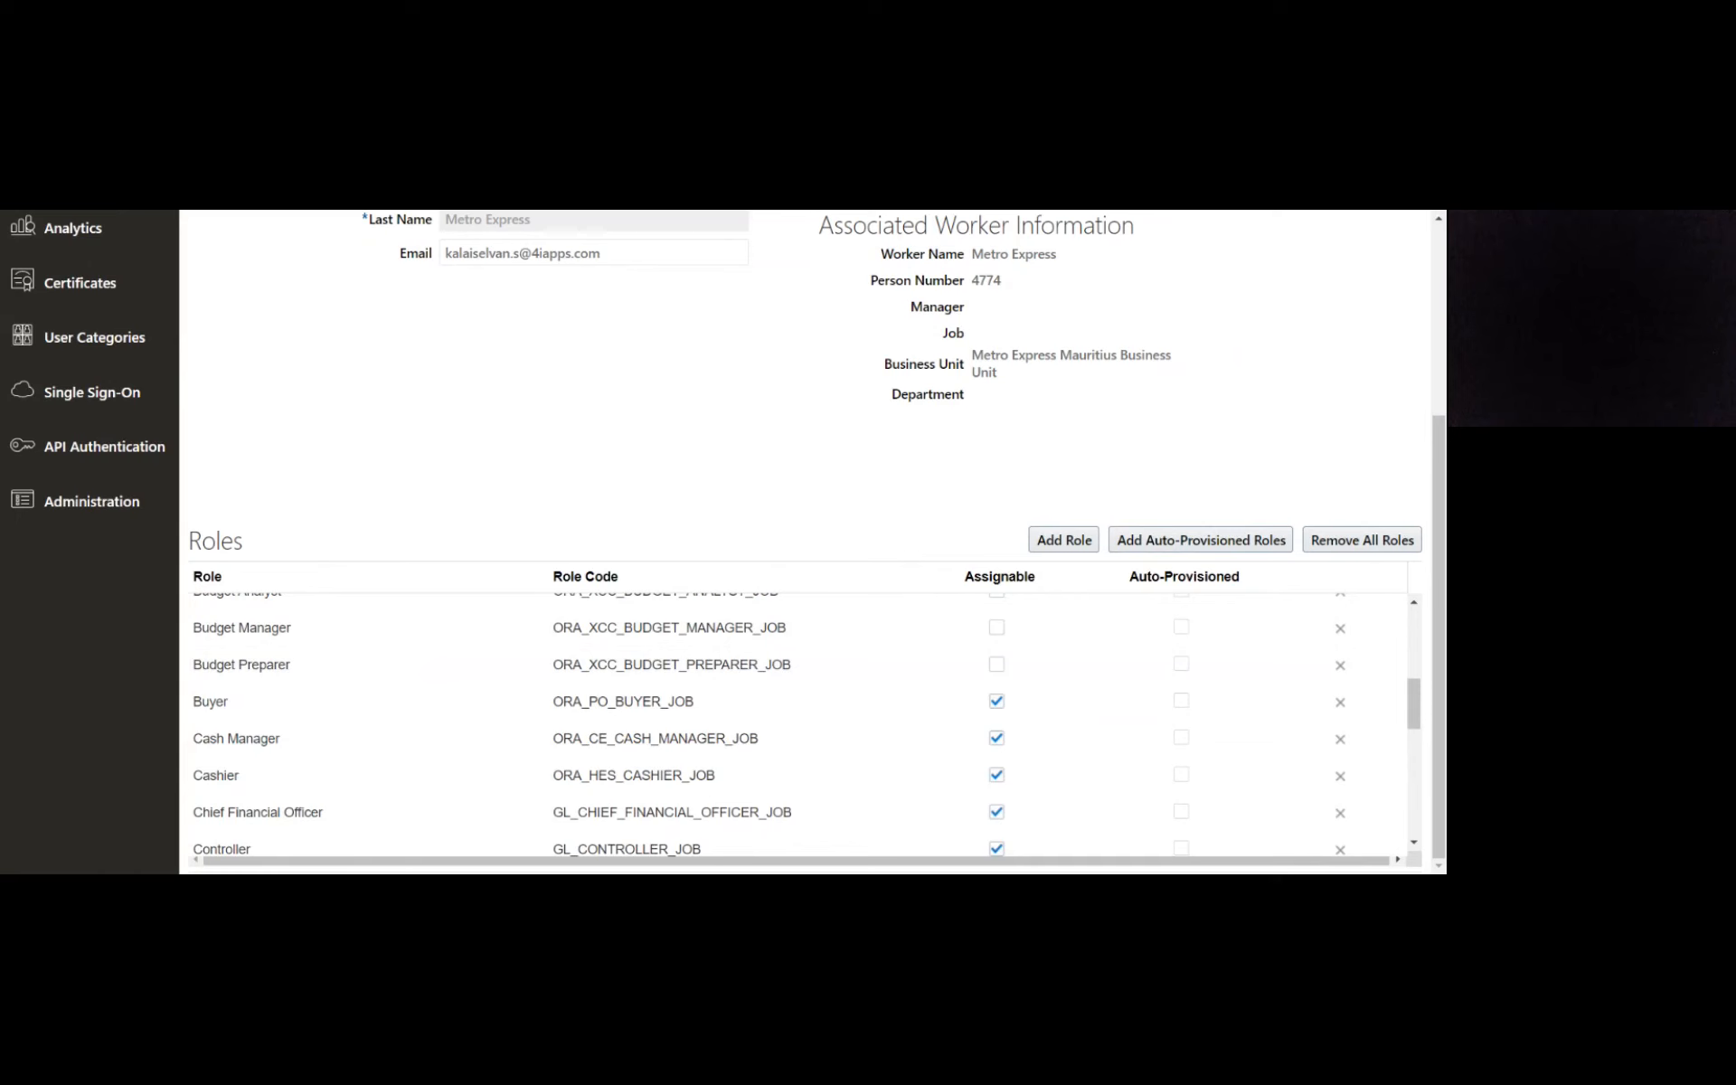
scroll(630, 724, down, 2)
scroll(630, 724, down, 1)
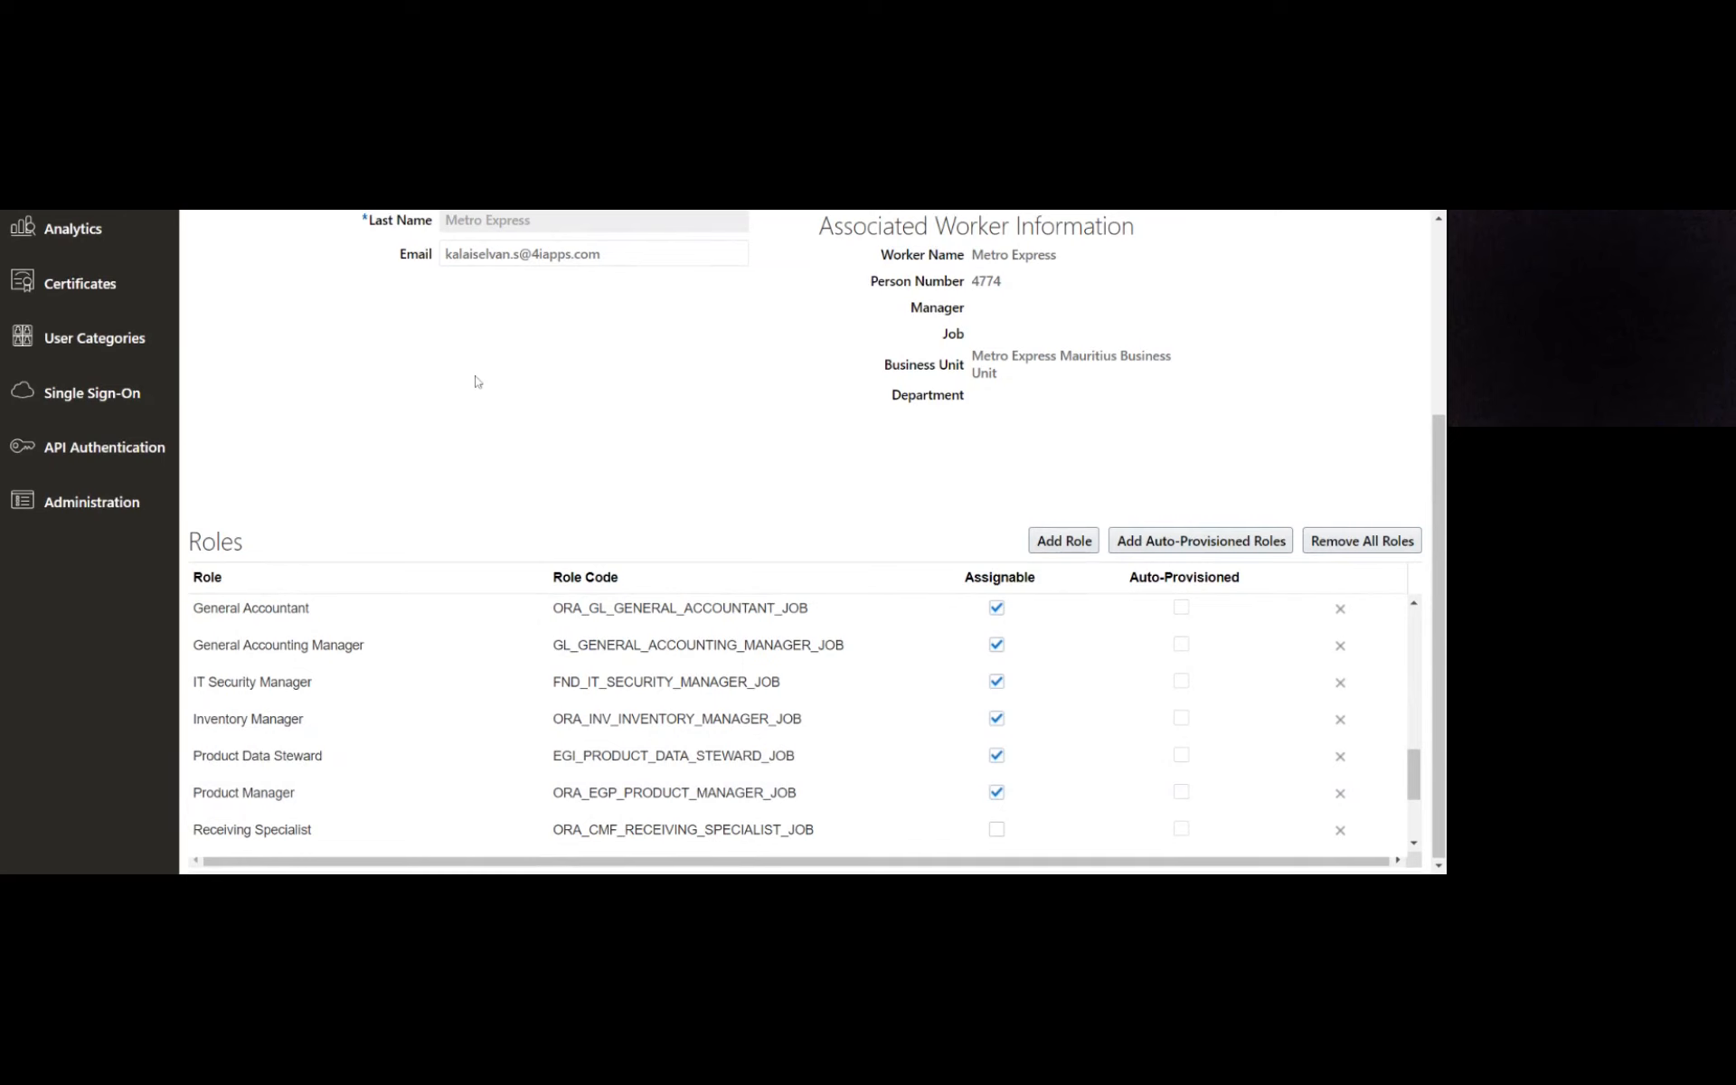
scroll(477, 382, up, 4)
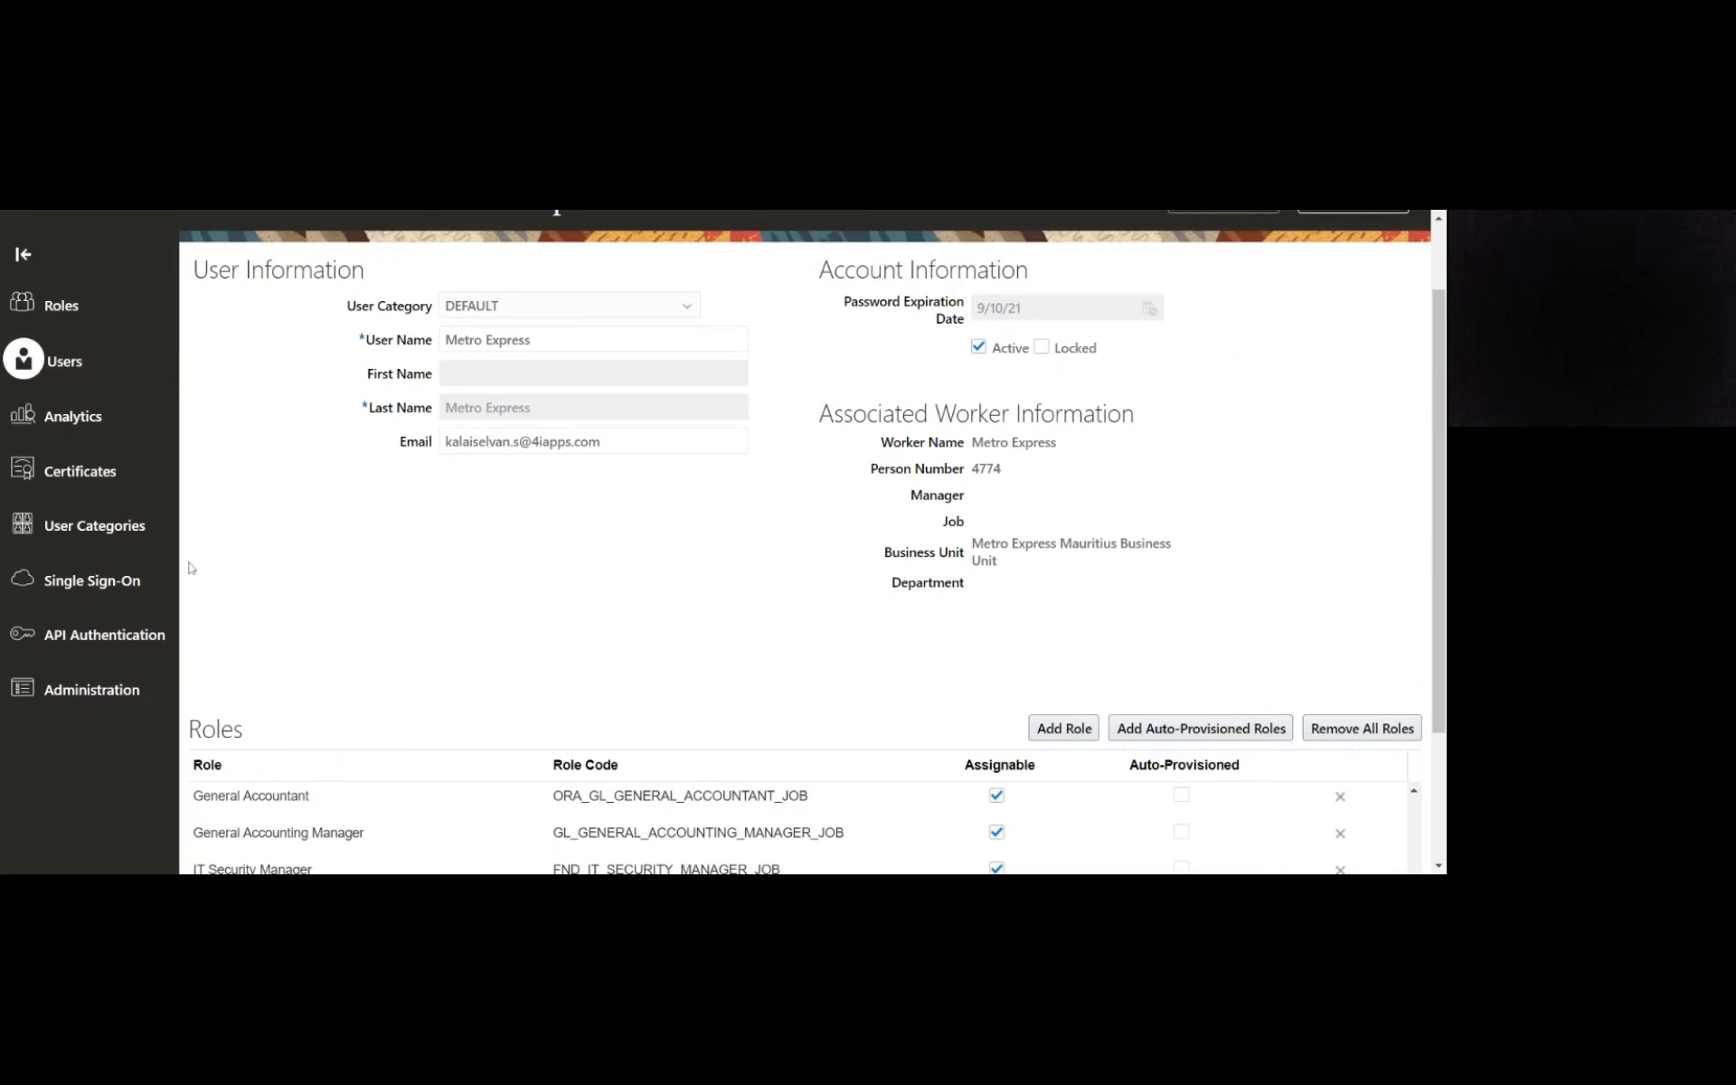
scroll(190, 570, down, 1)
scroll(190, 578, down, 2)
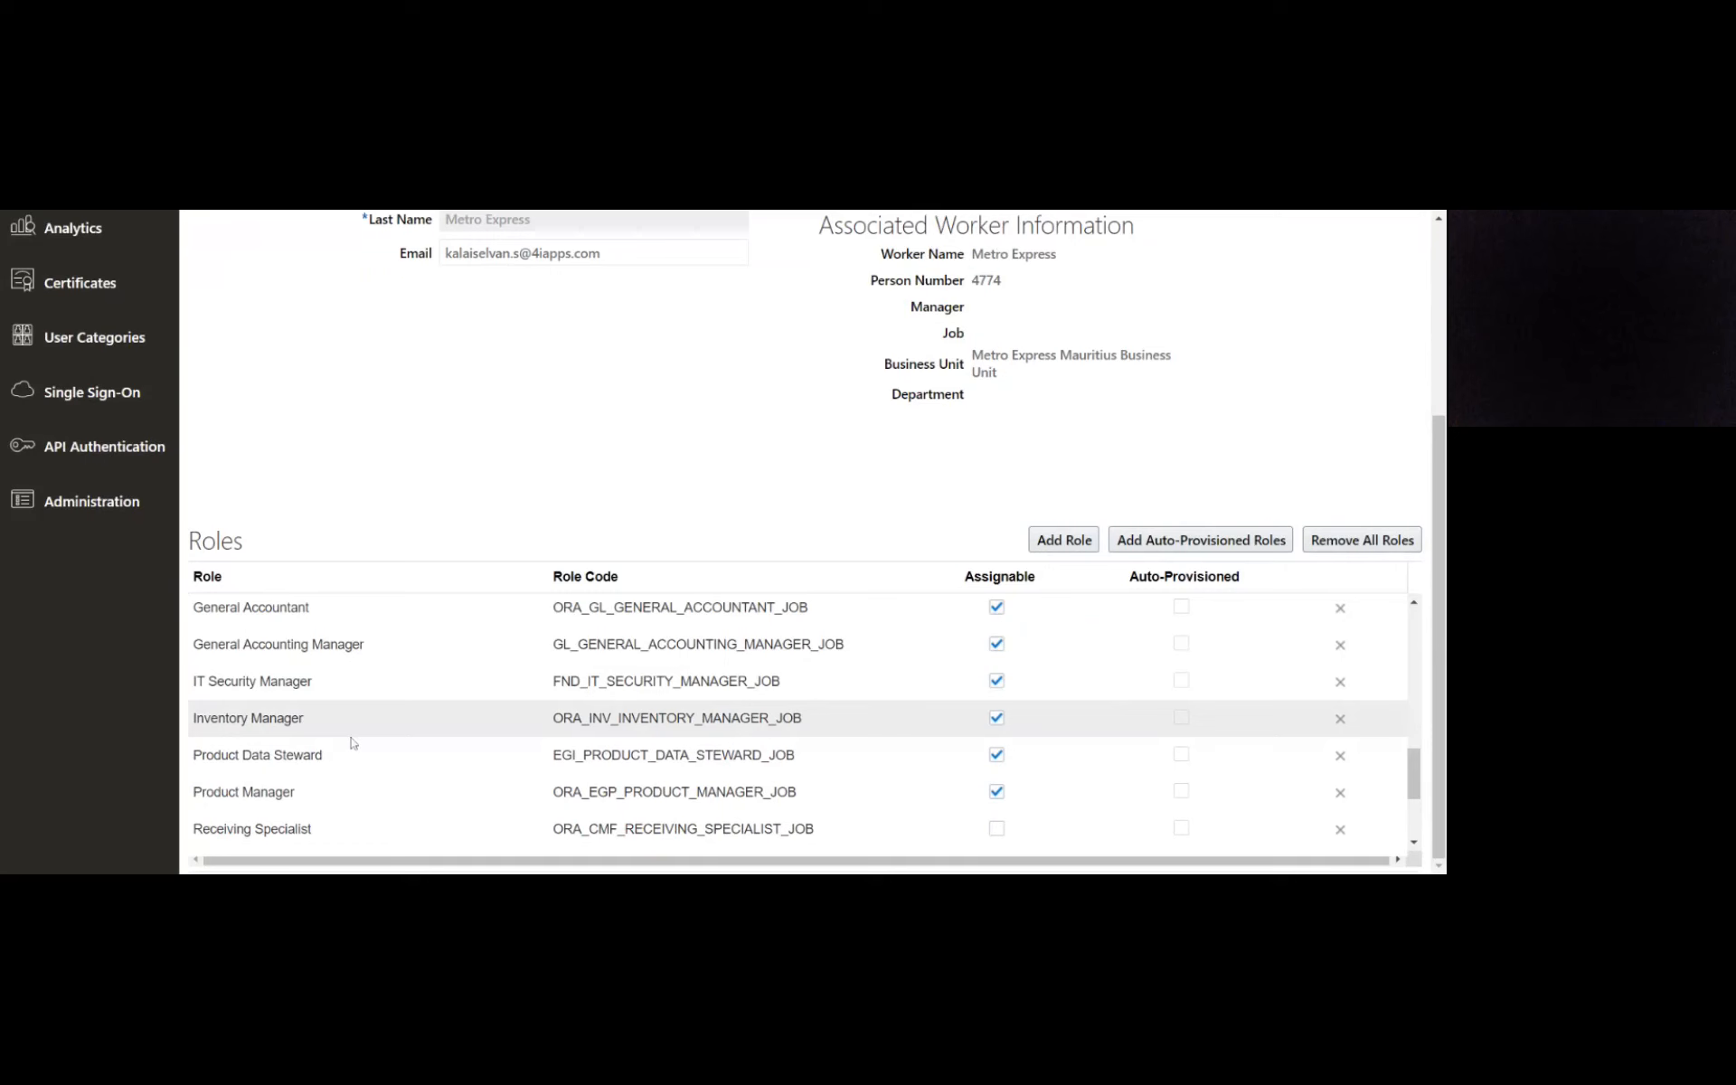
scroll(315, 713, down, 3)
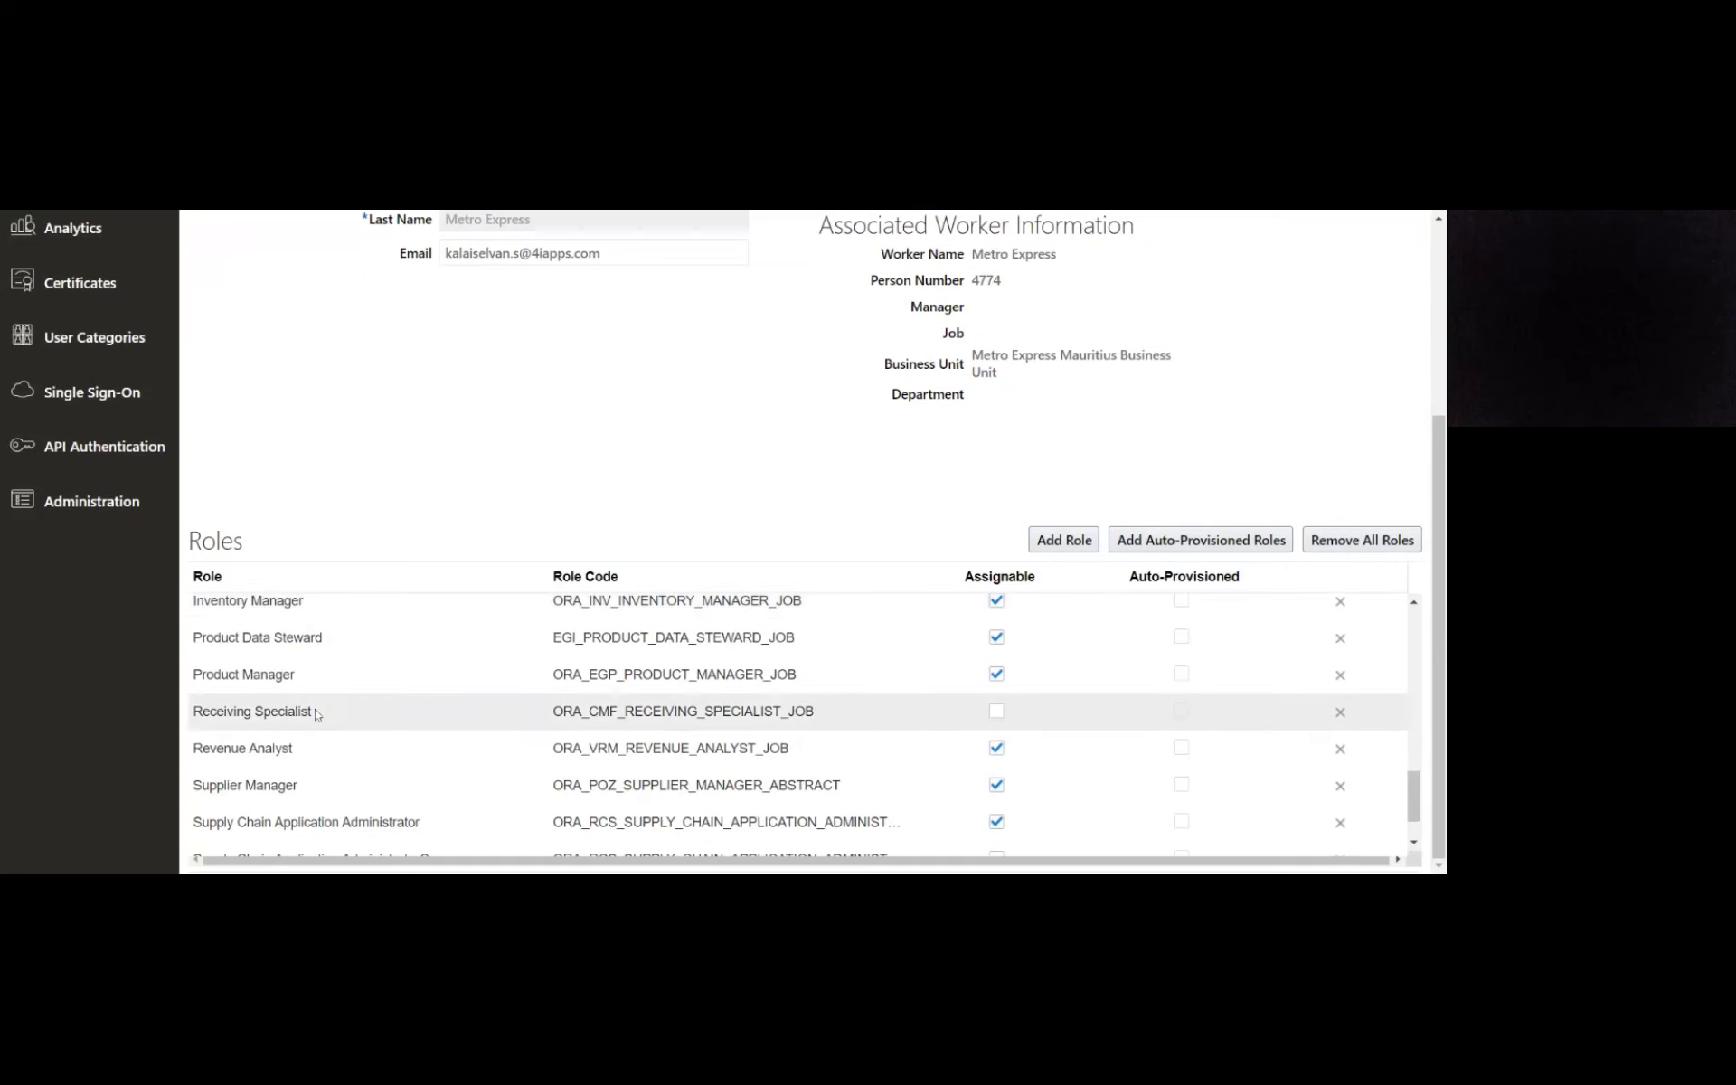
scroll(315, 709, down, 2)
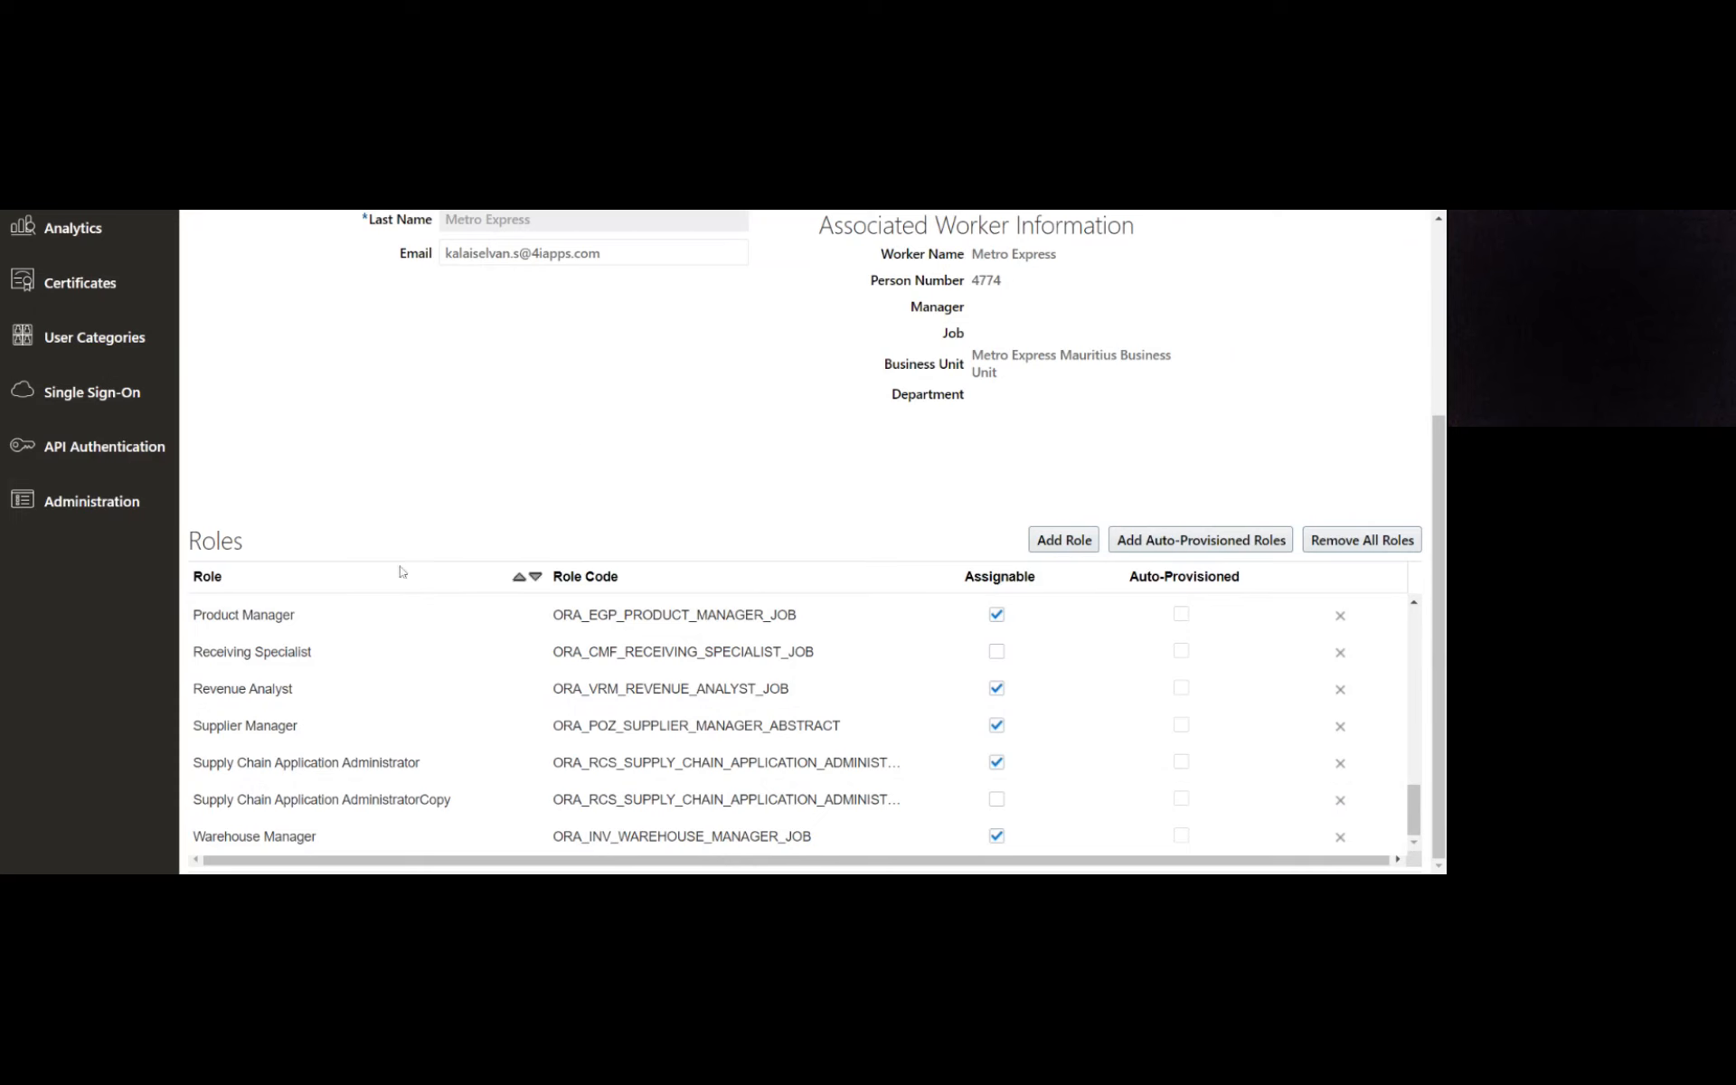
scroll(299, 759, up, 1)
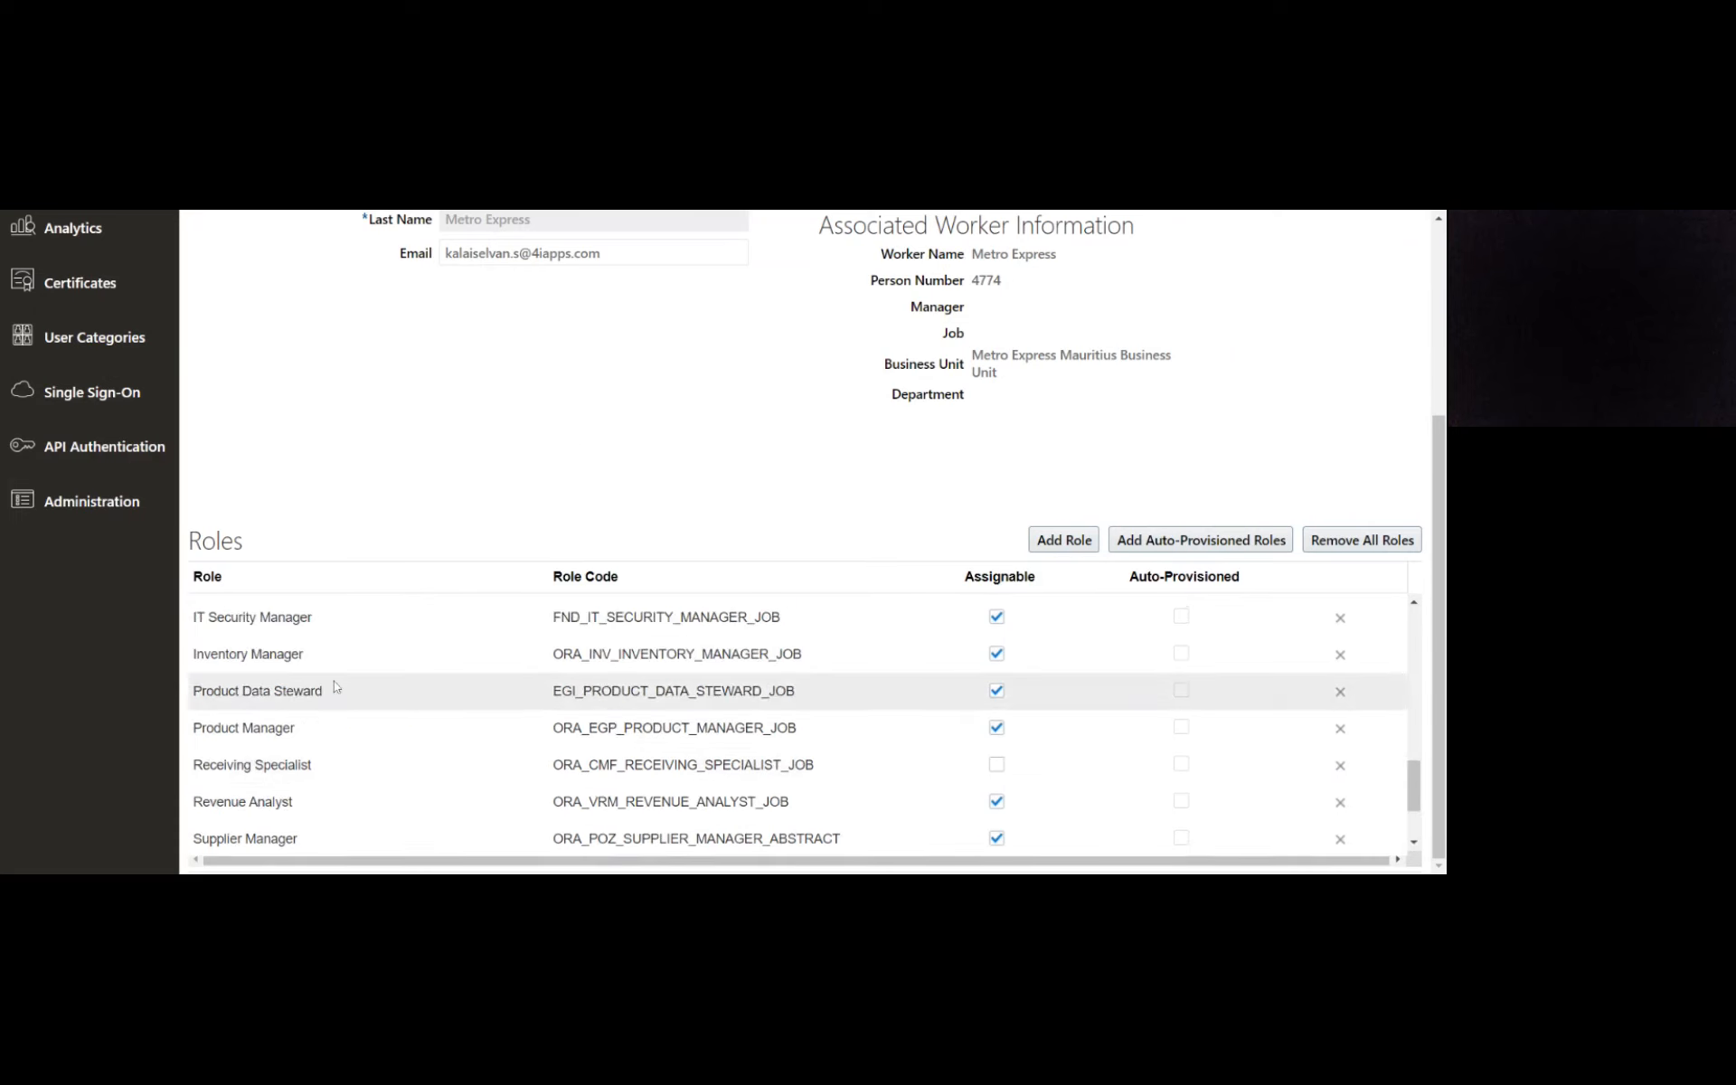
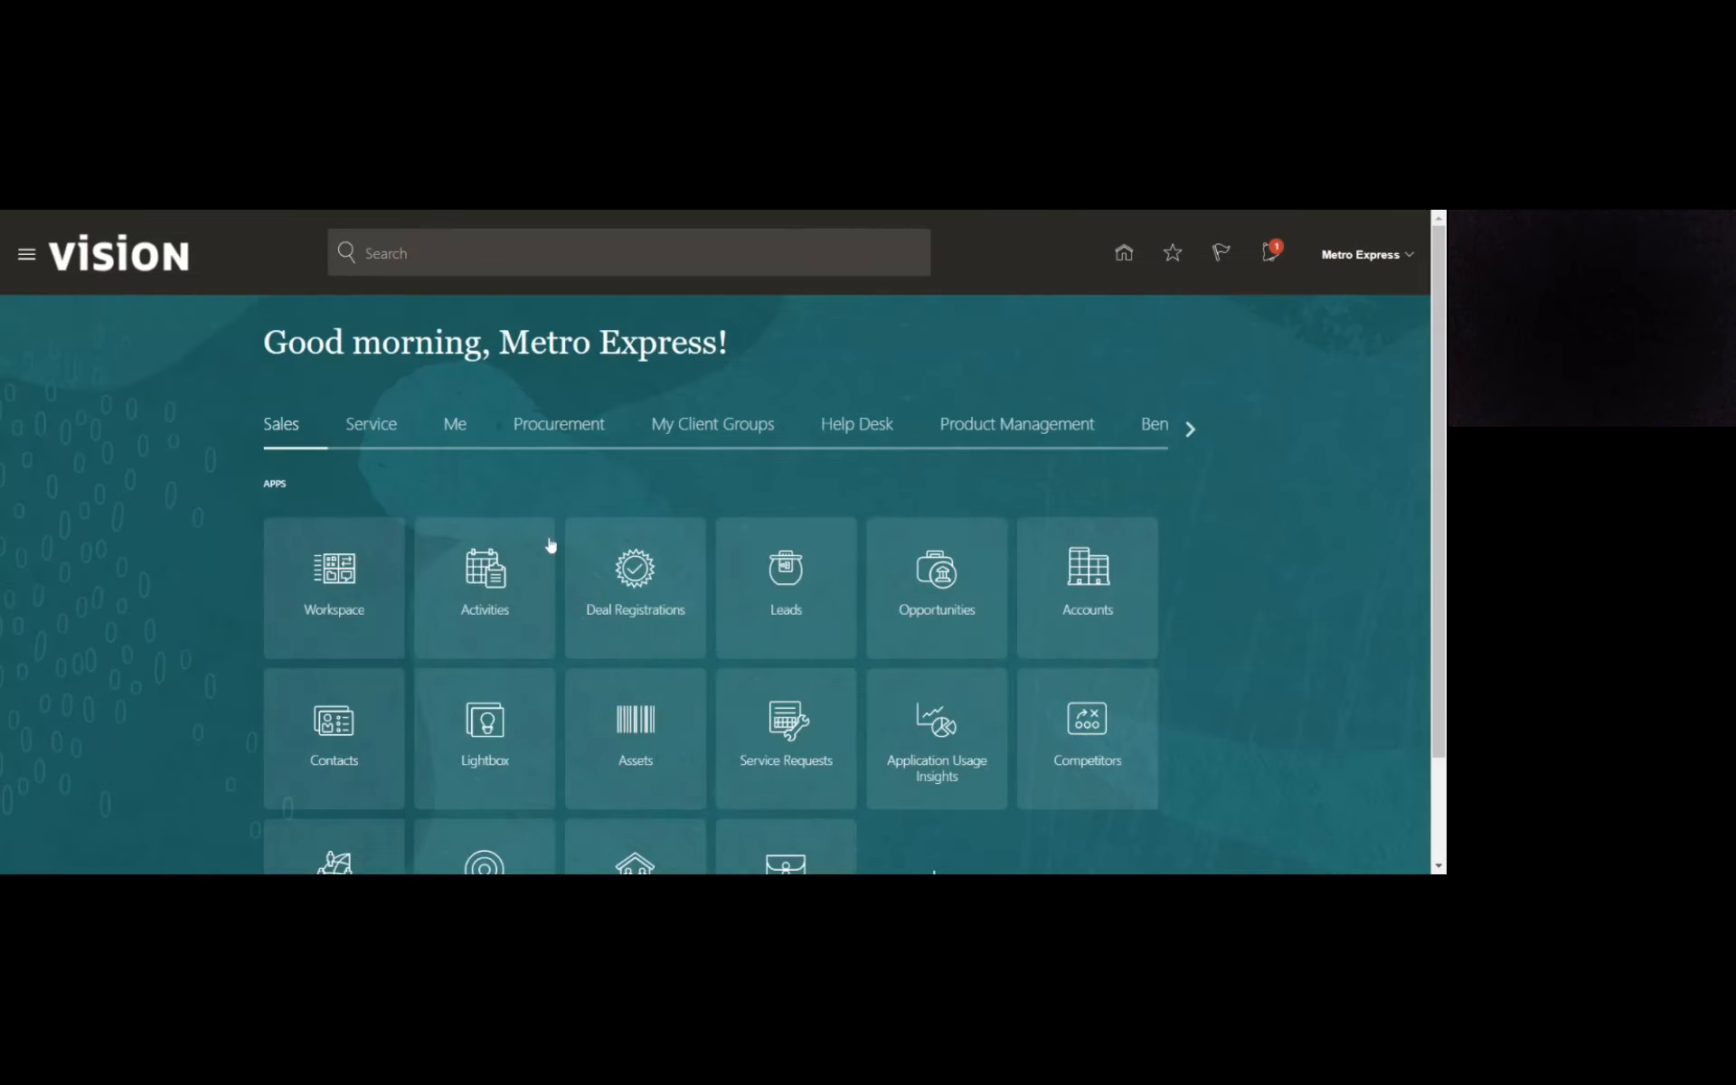
- Start creating a new item in Product Information Management for the organization MAURITIUS_INVENTOR
click(1029, 432)
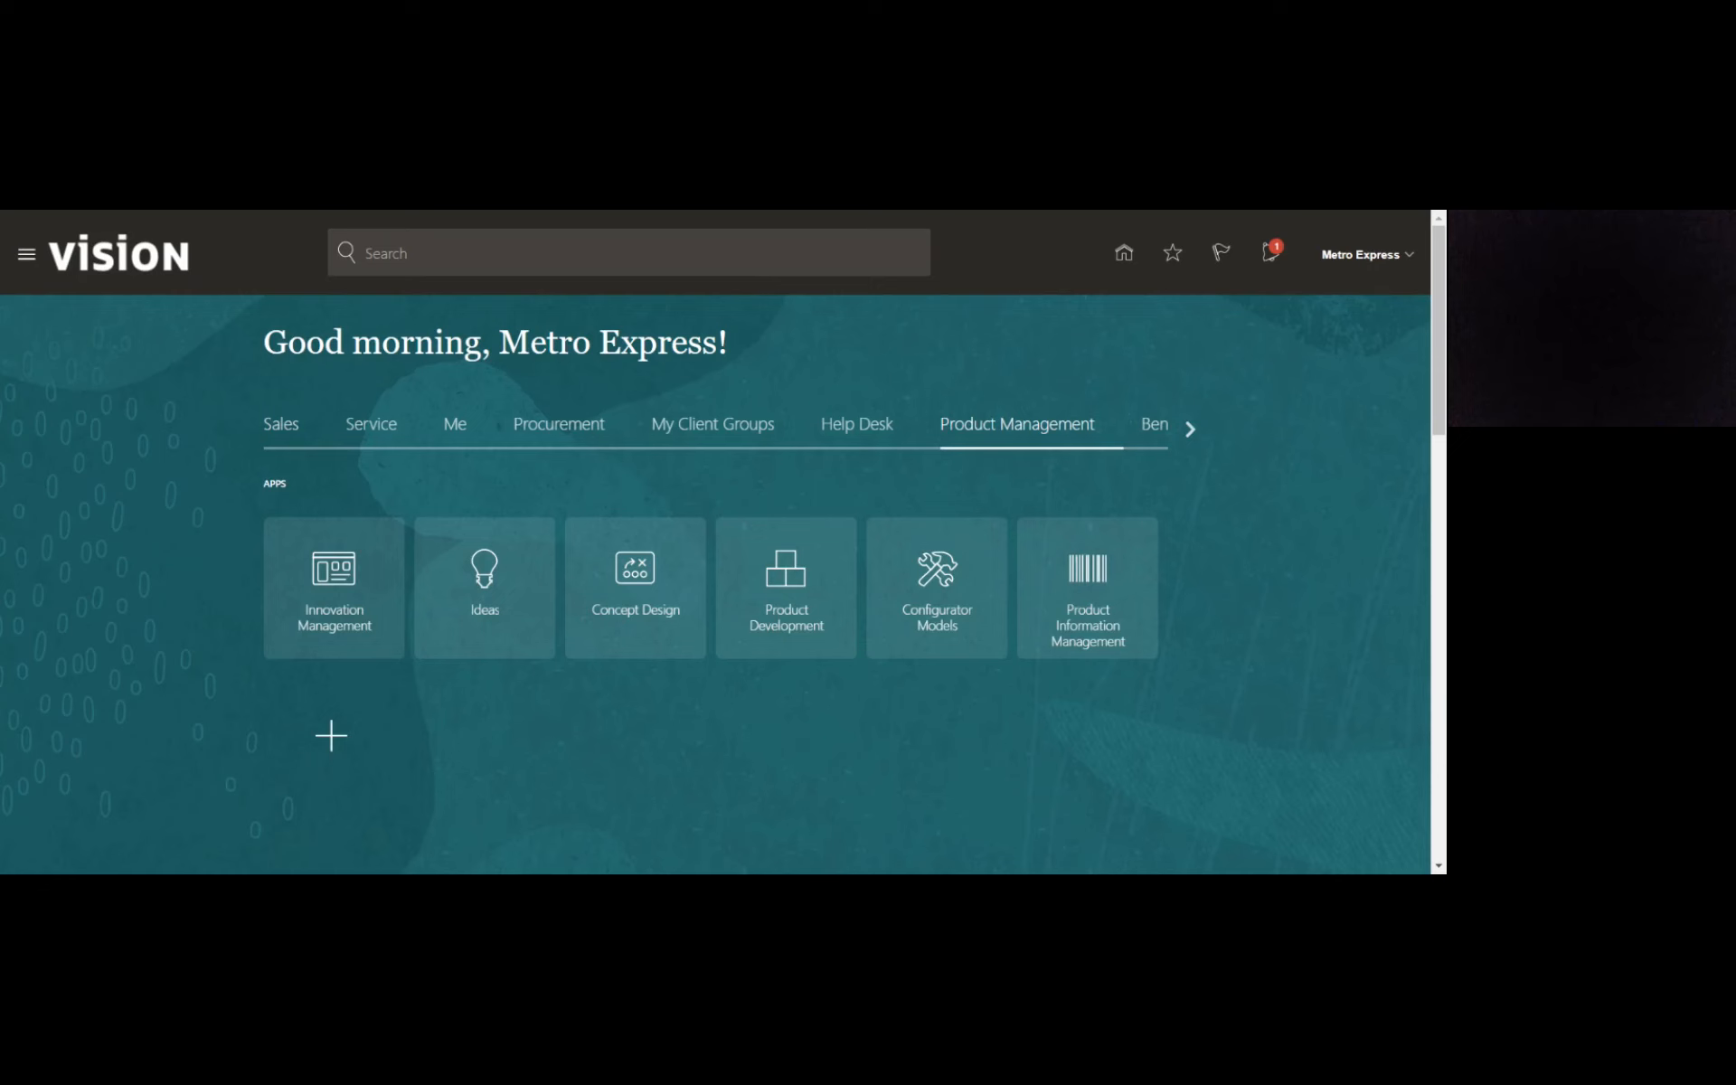
click(1093, 622)
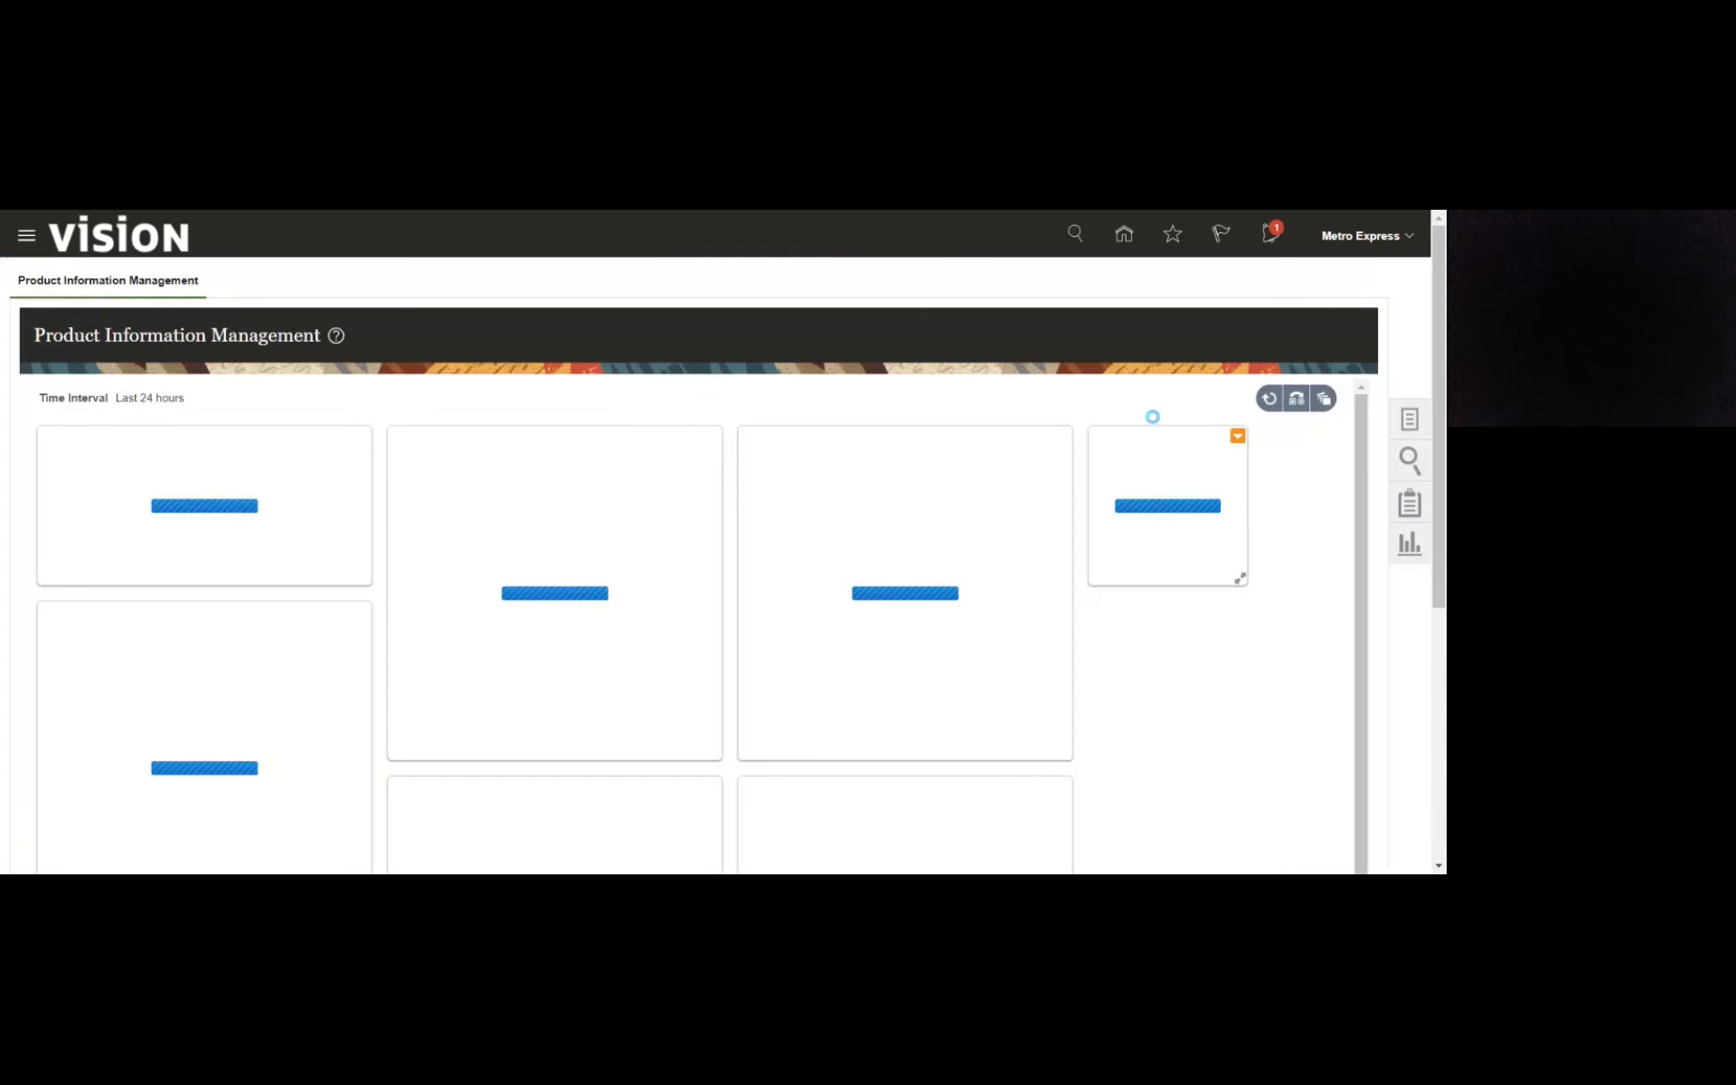
click(1414, 437)
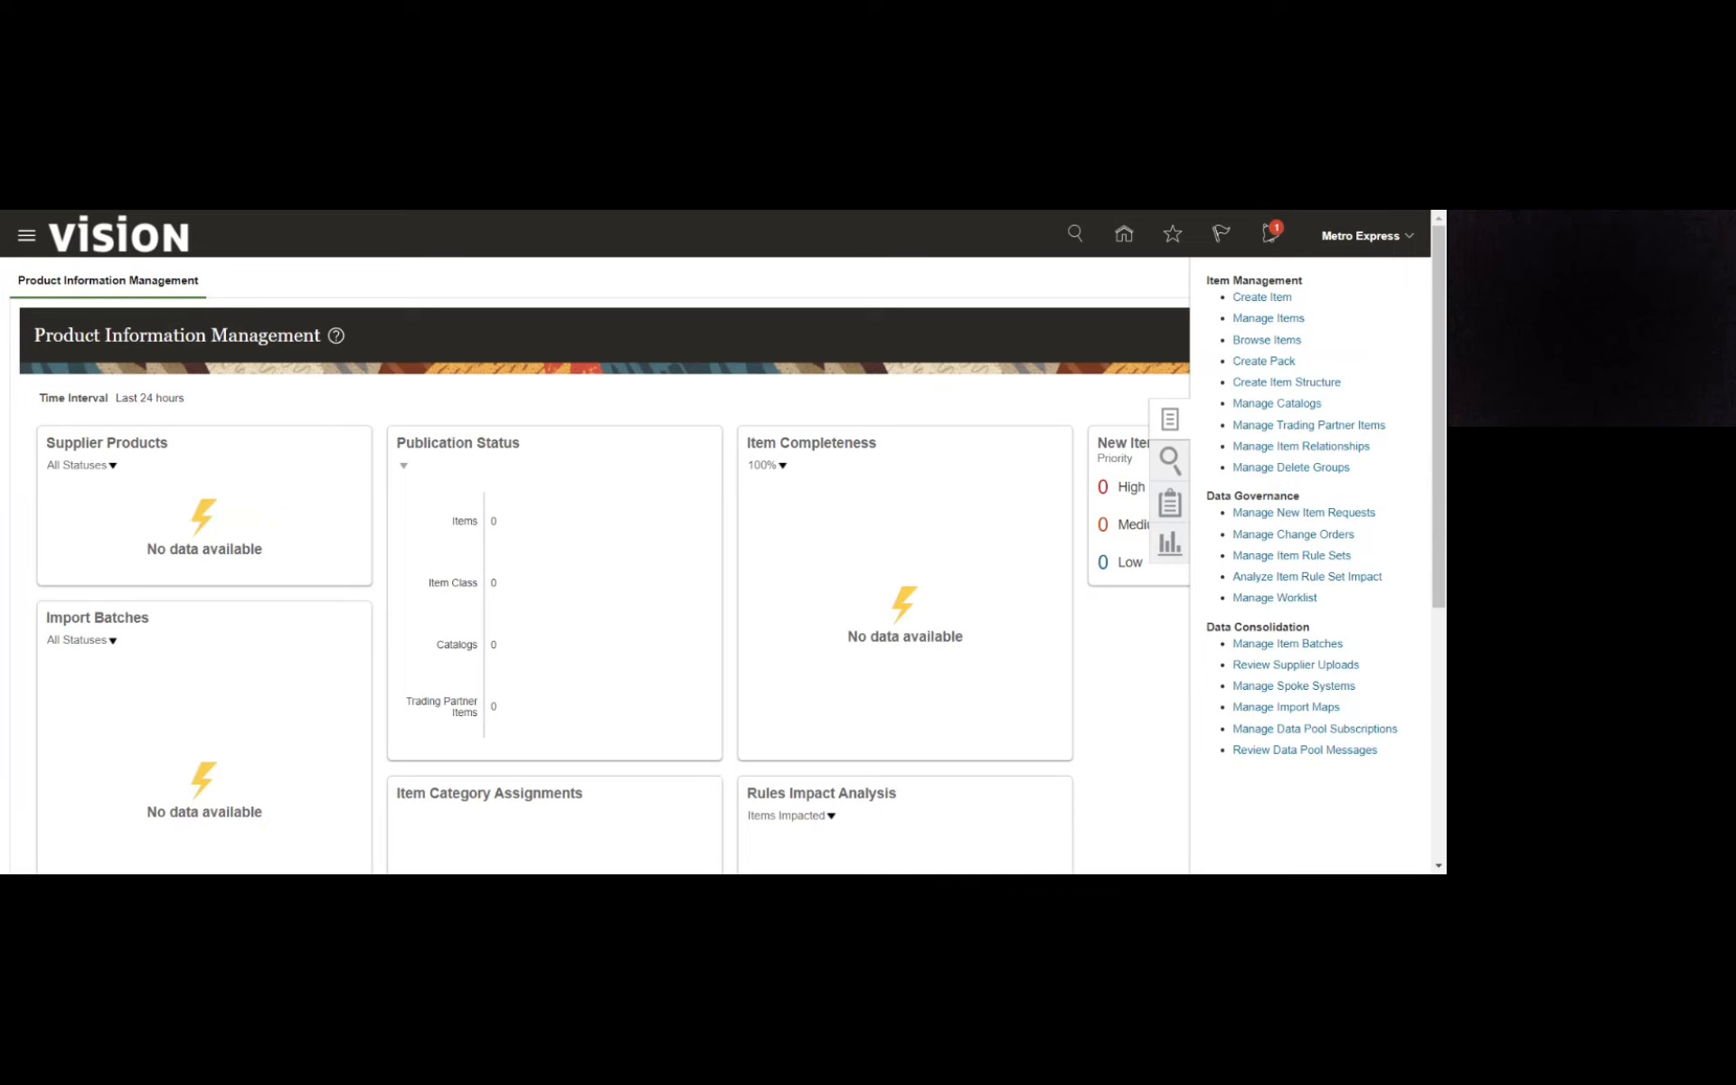
click(1265, 298)
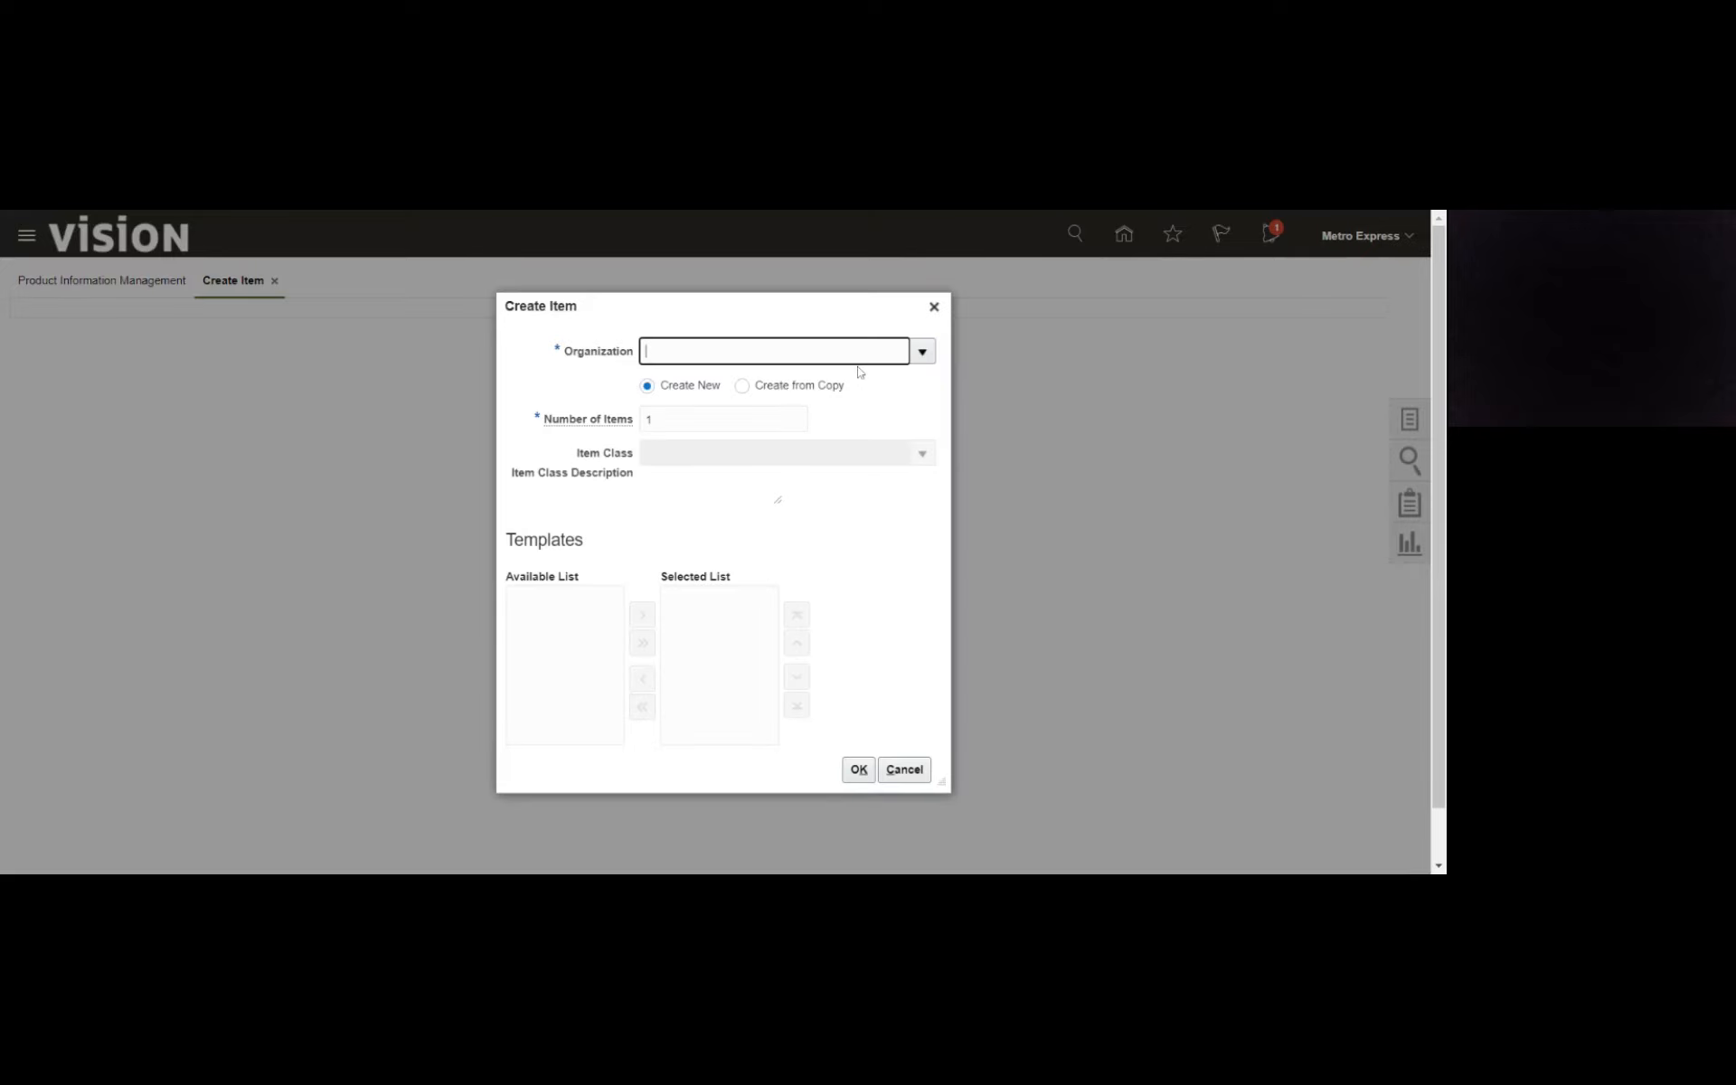
text(mau)
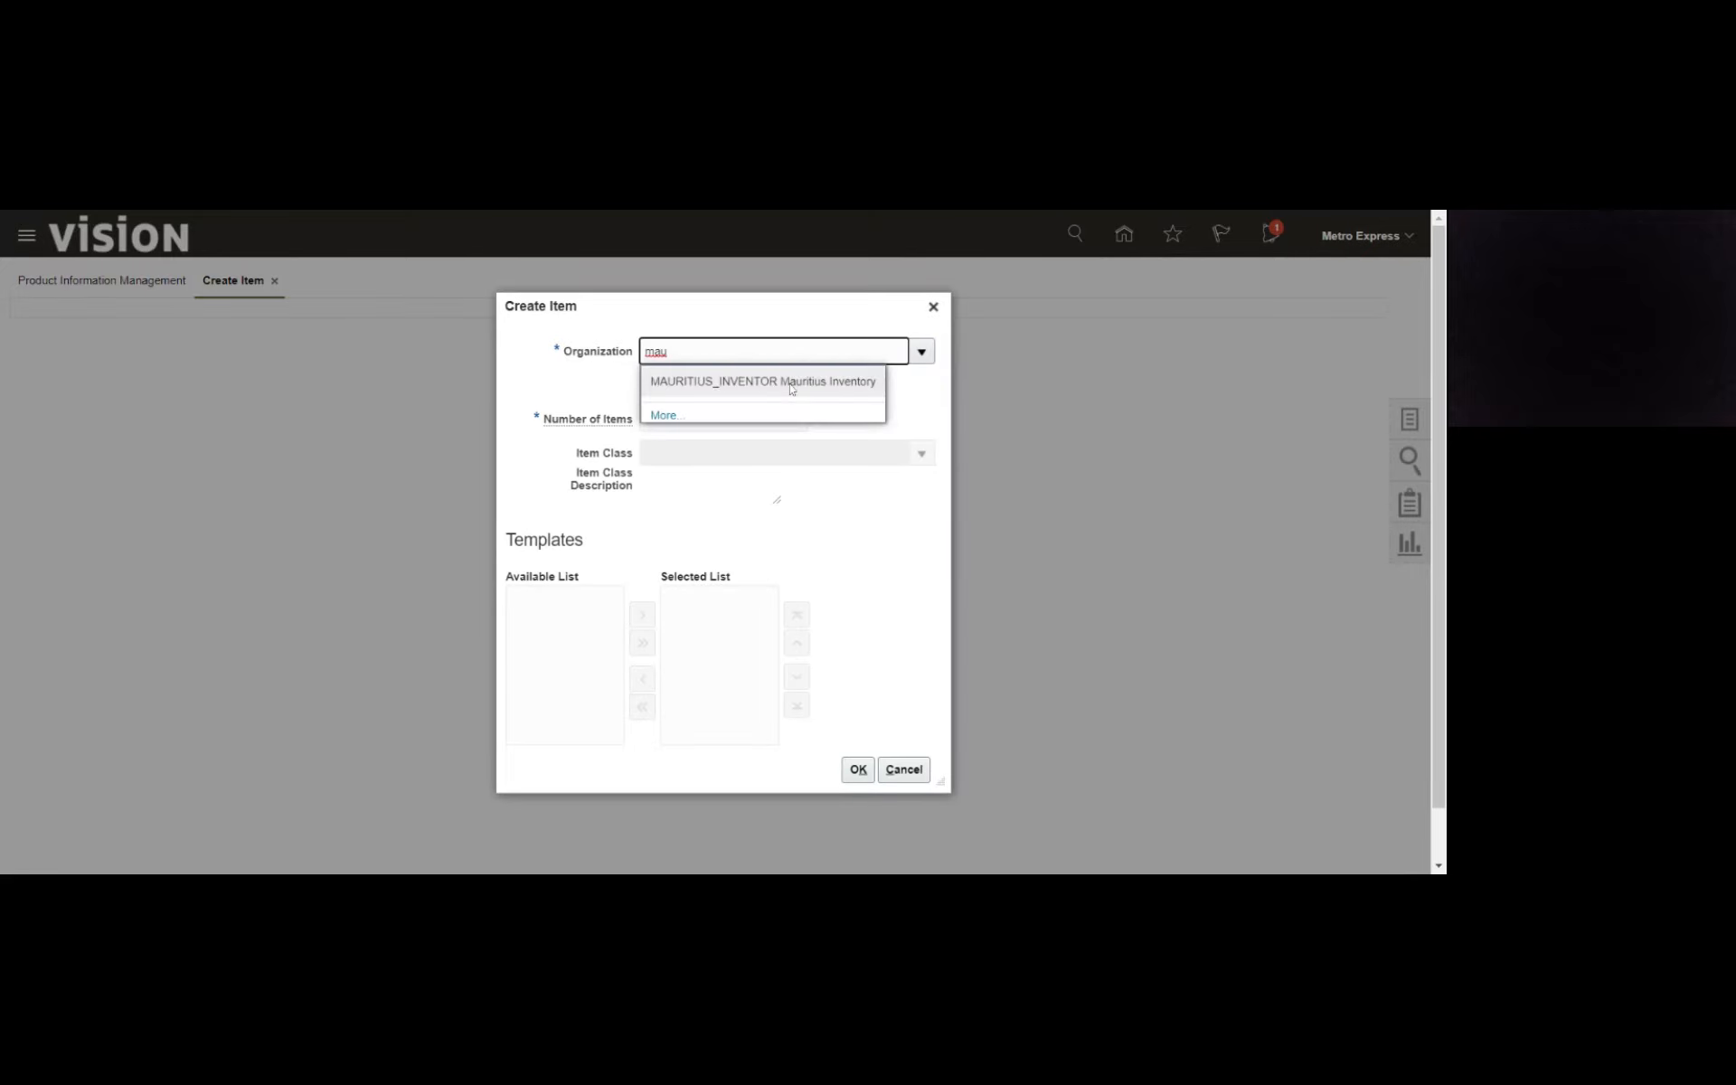
click(792, 384)
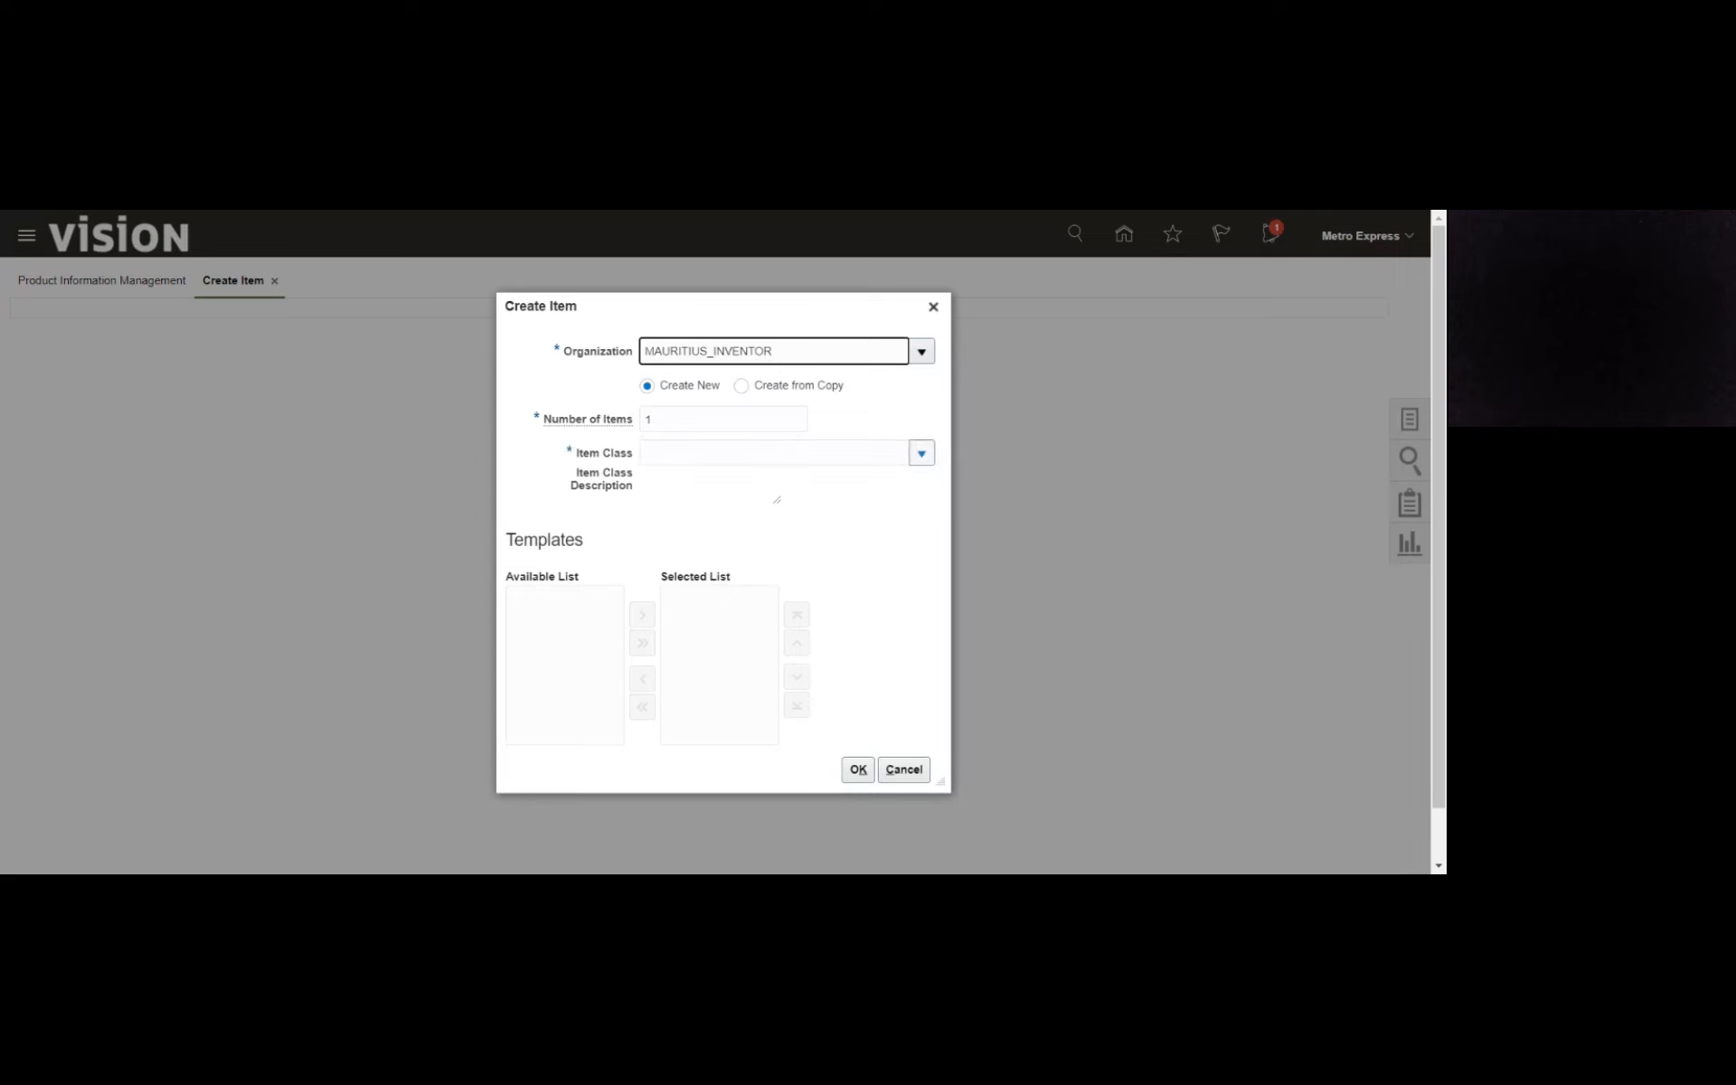
- Try to find an item class starting with Mau for the new item, and cancel the item creation
click(922, 454)
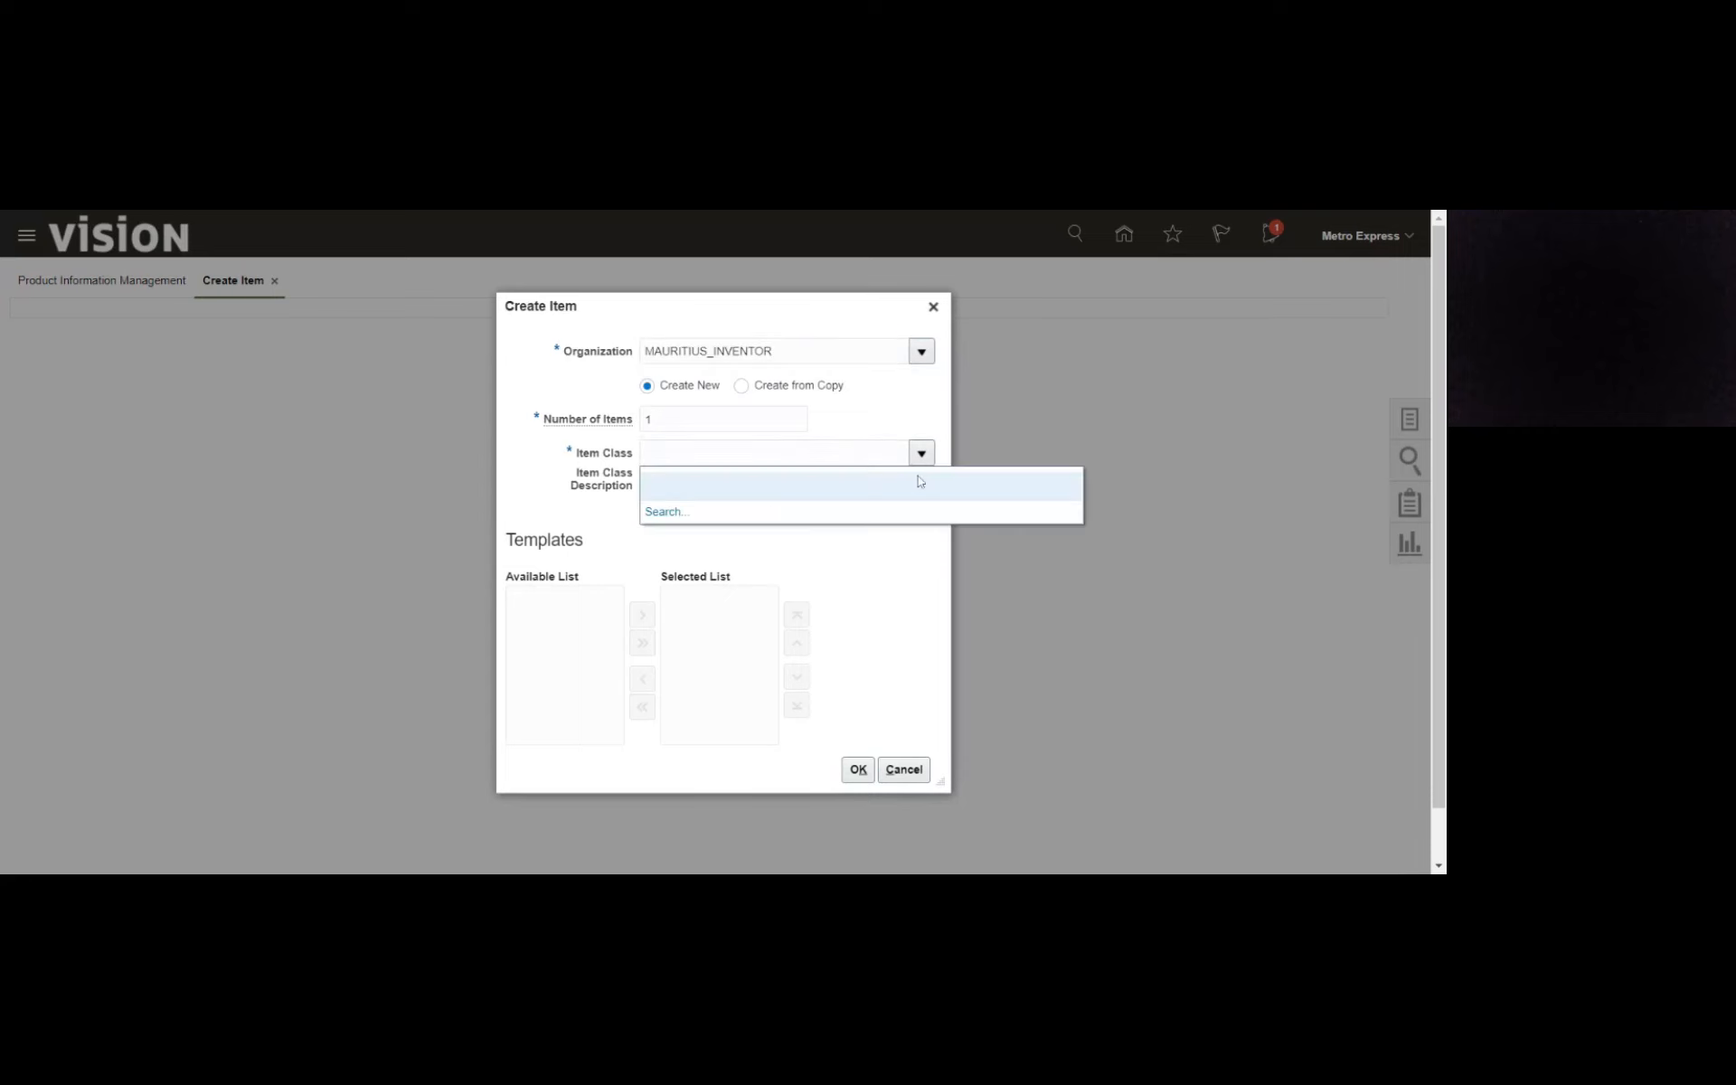
click(667, 512)
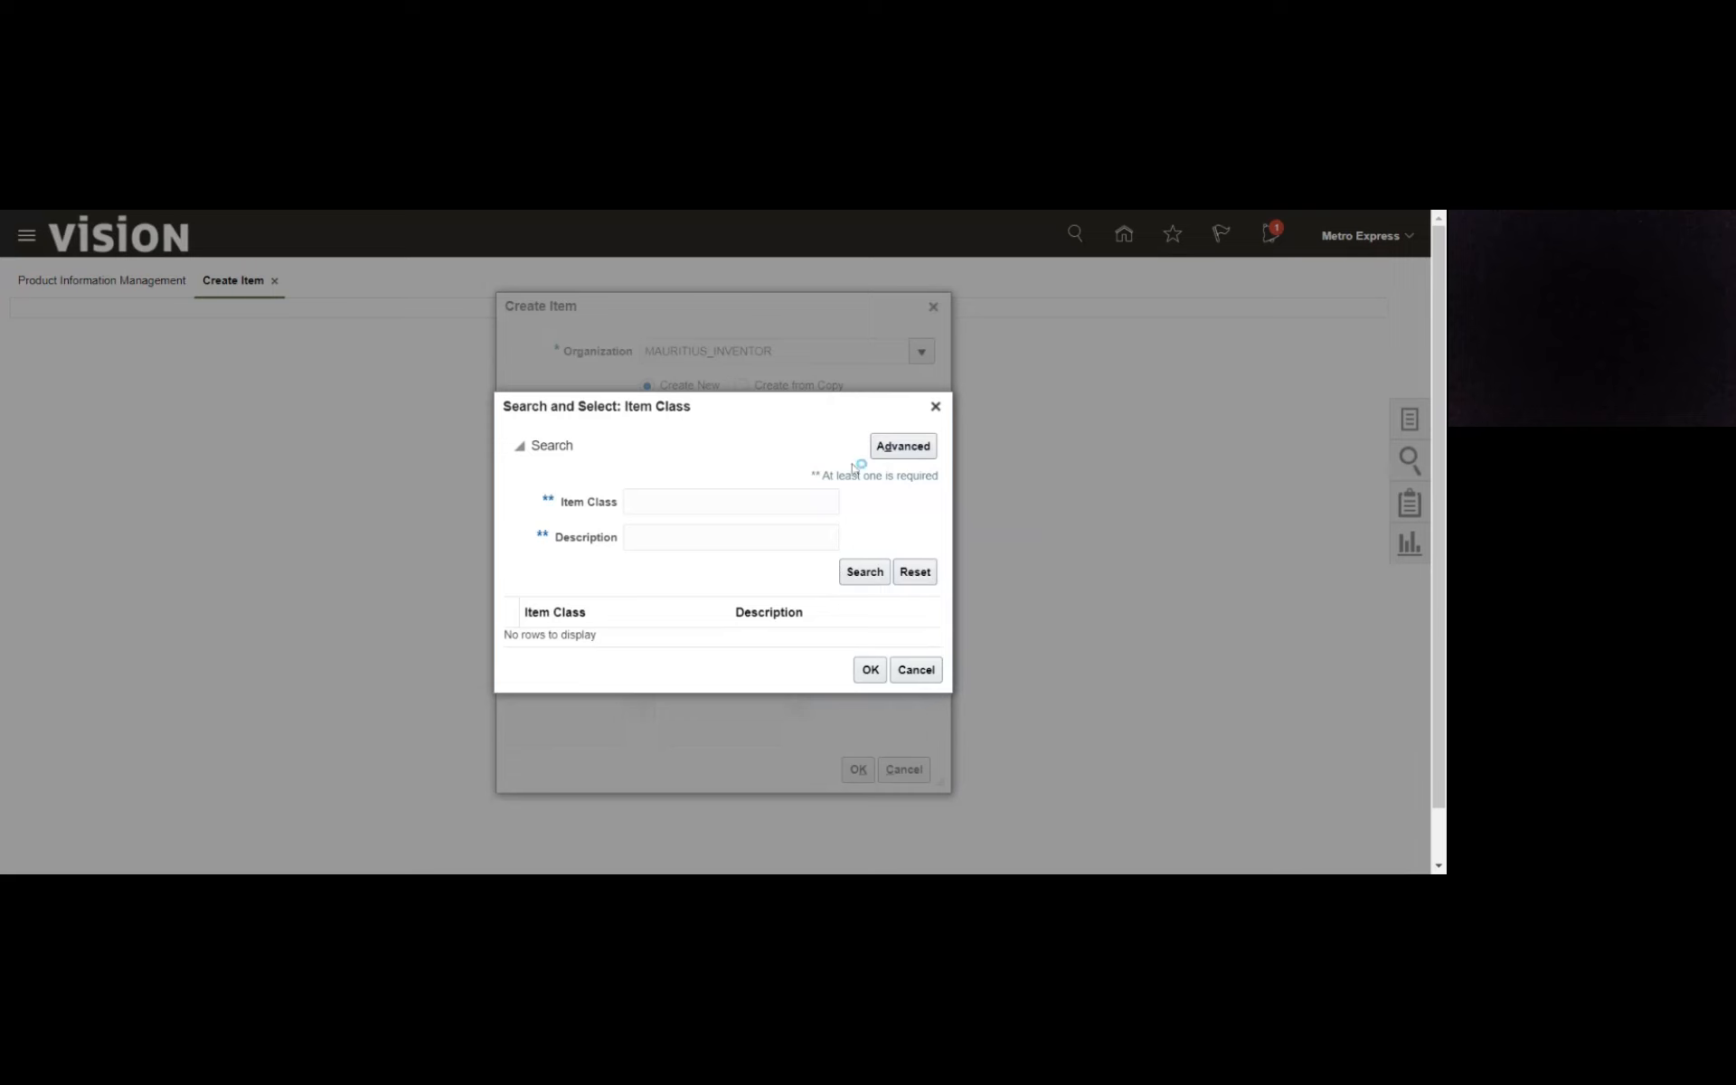
click(897, 446)
click(849, 502)
text(Mau)
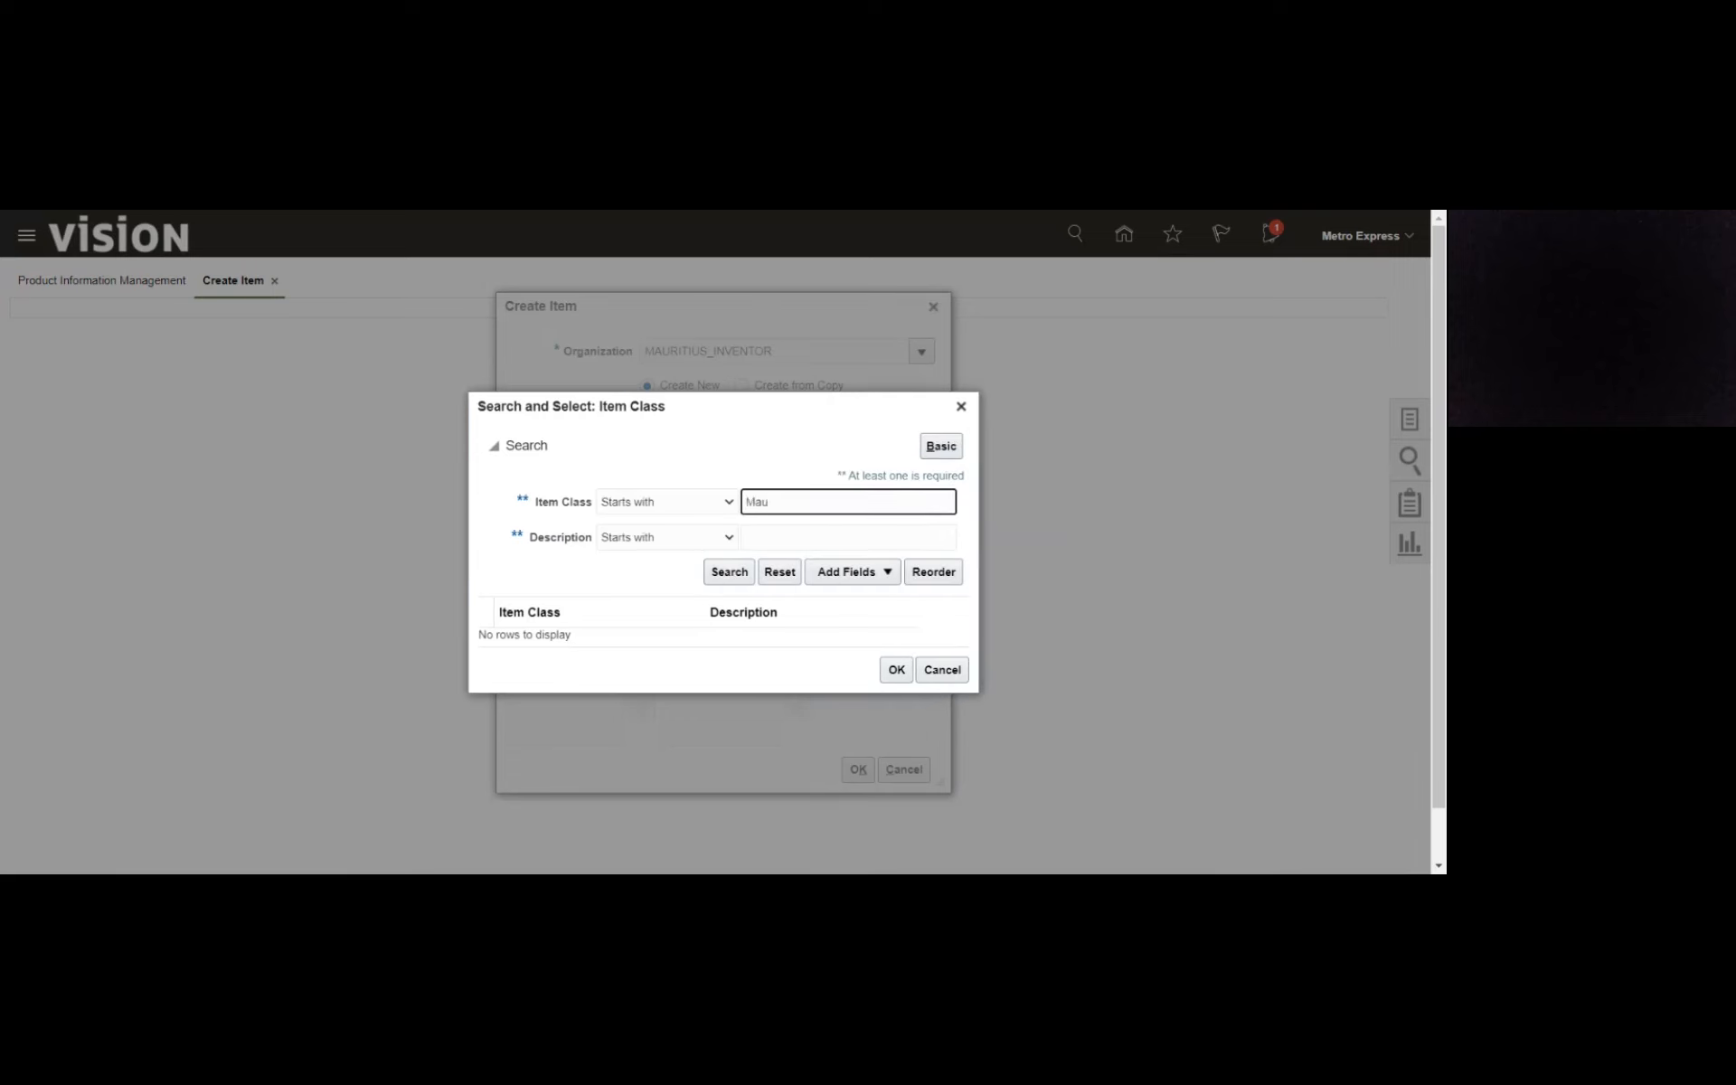
click(735, 581)
click(935, 668)
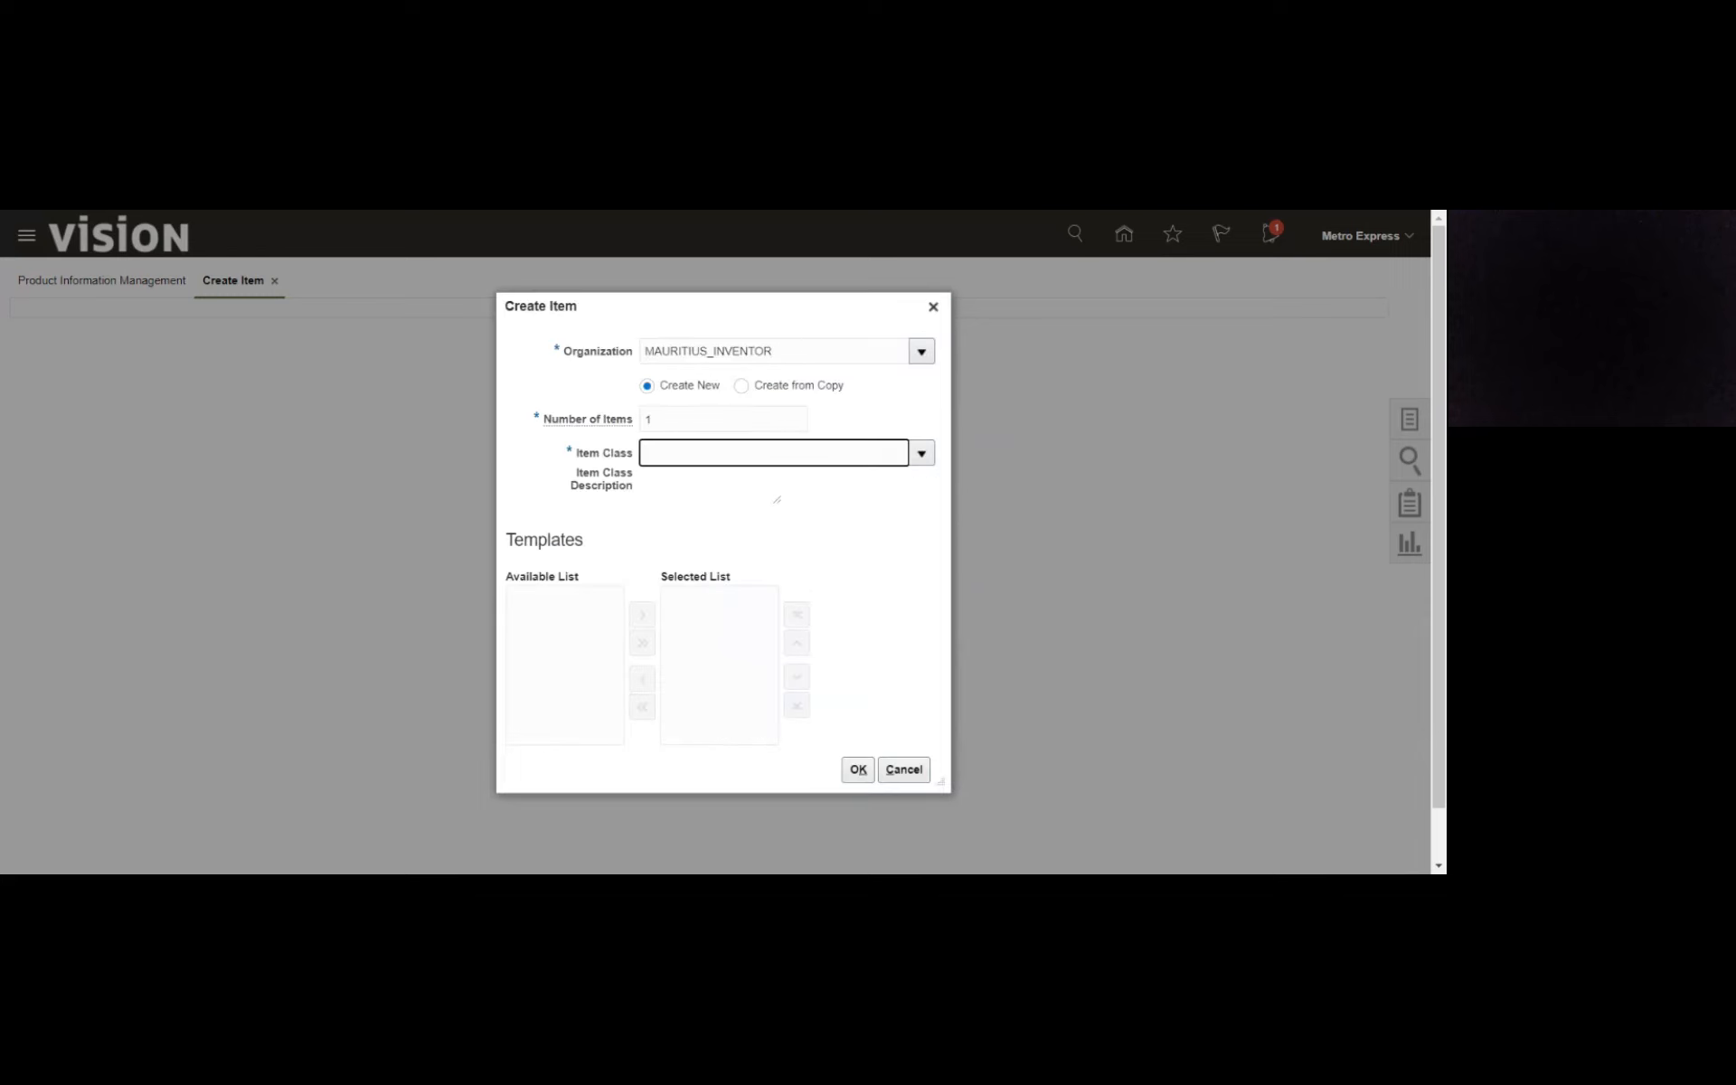
click(934, 308)
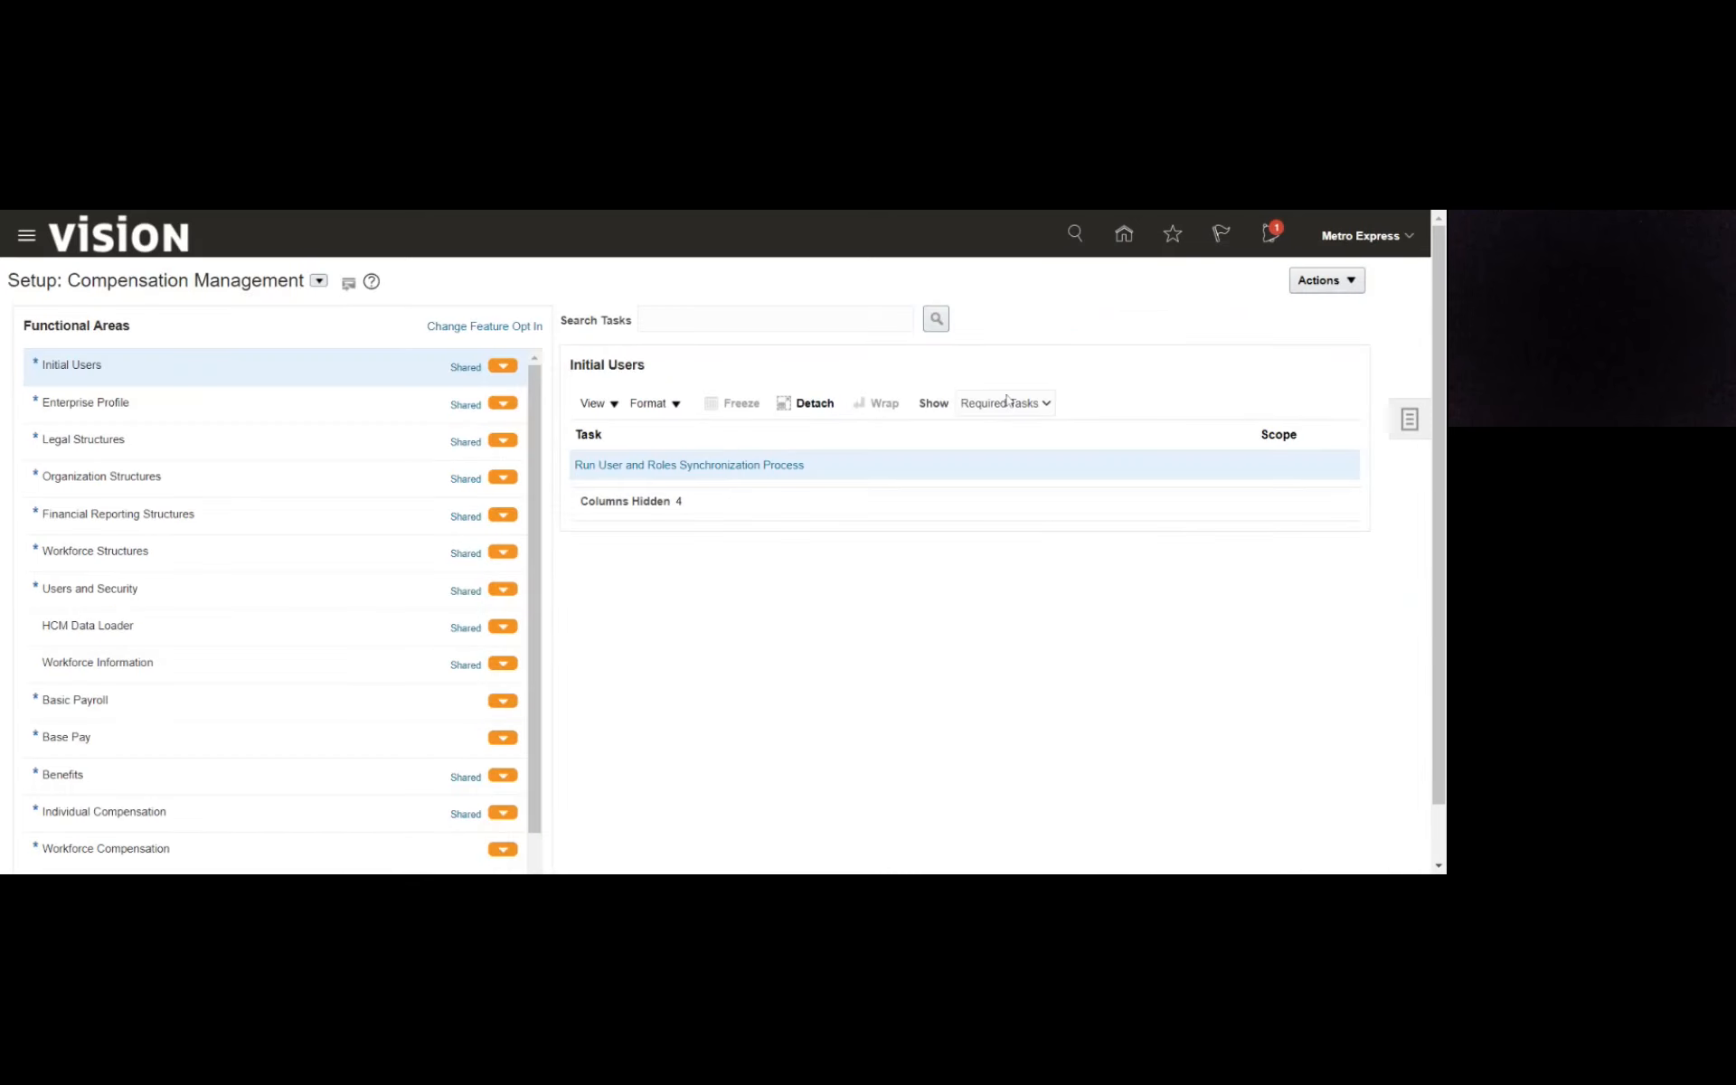
- Search the setup tasks for %item%clas% and open Manage Item Classes from the Item Class business object
click(1409, 420)
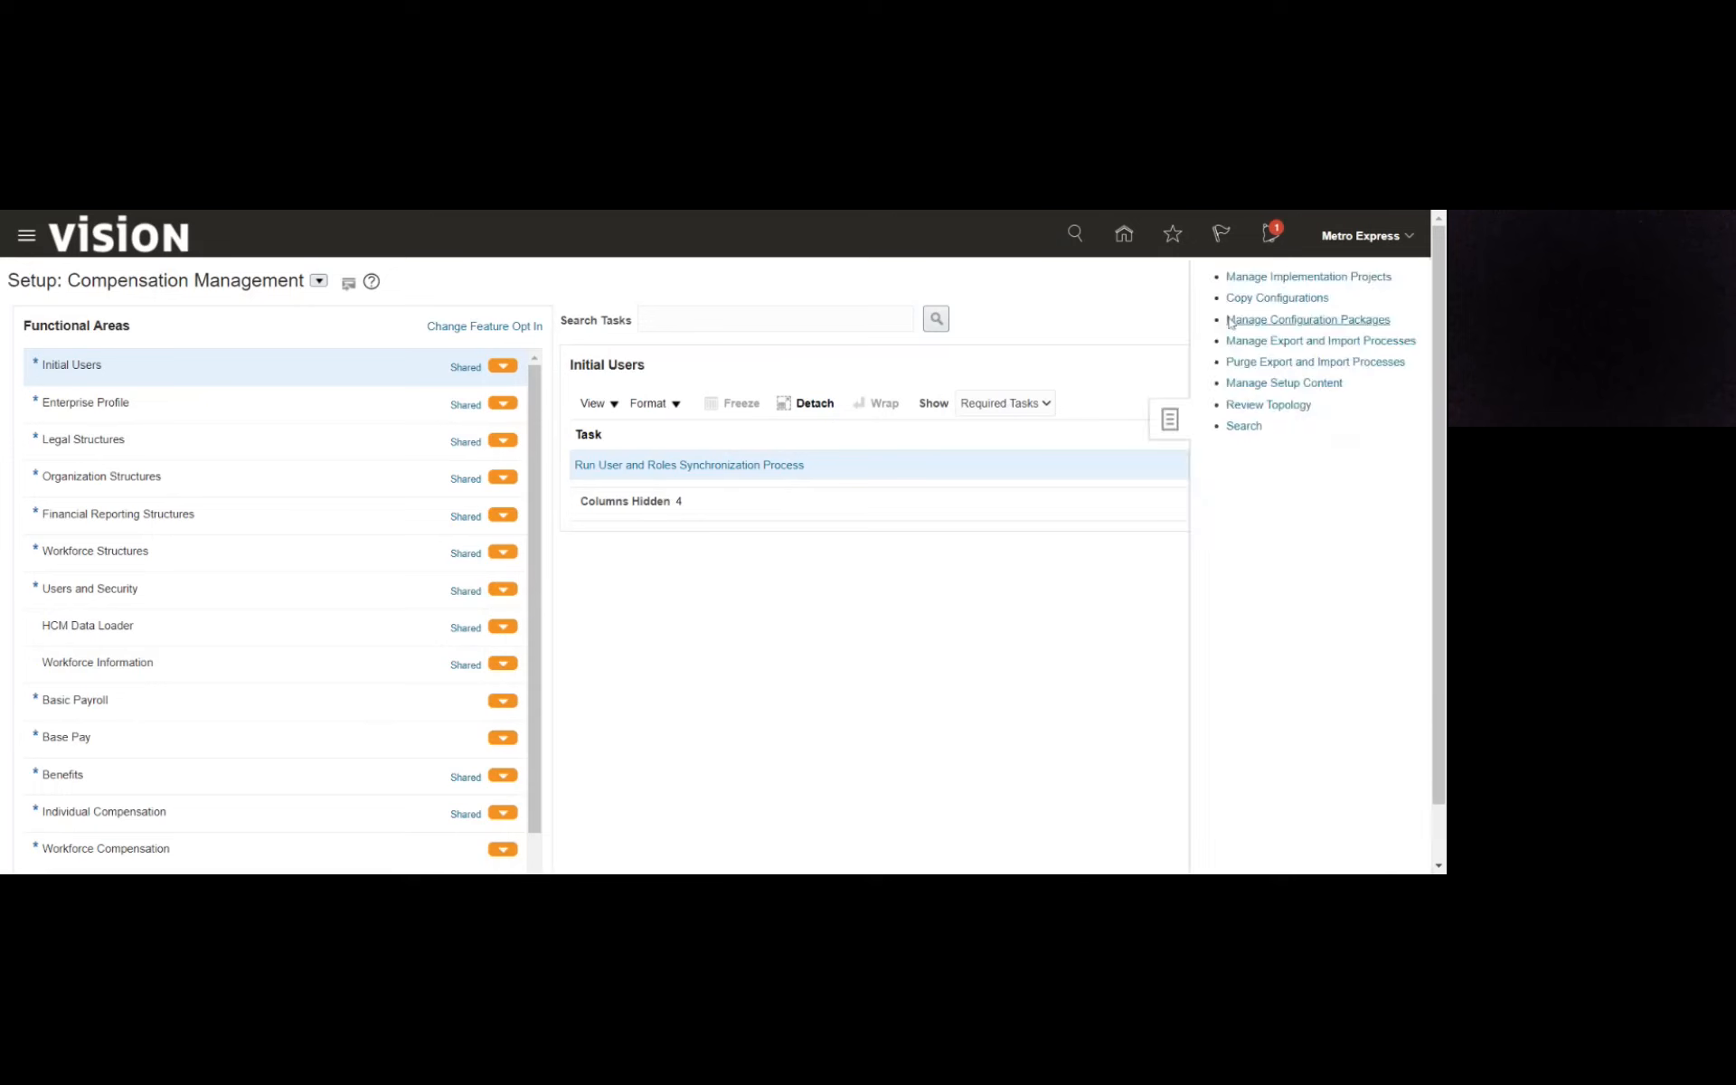
click(1244, 425)
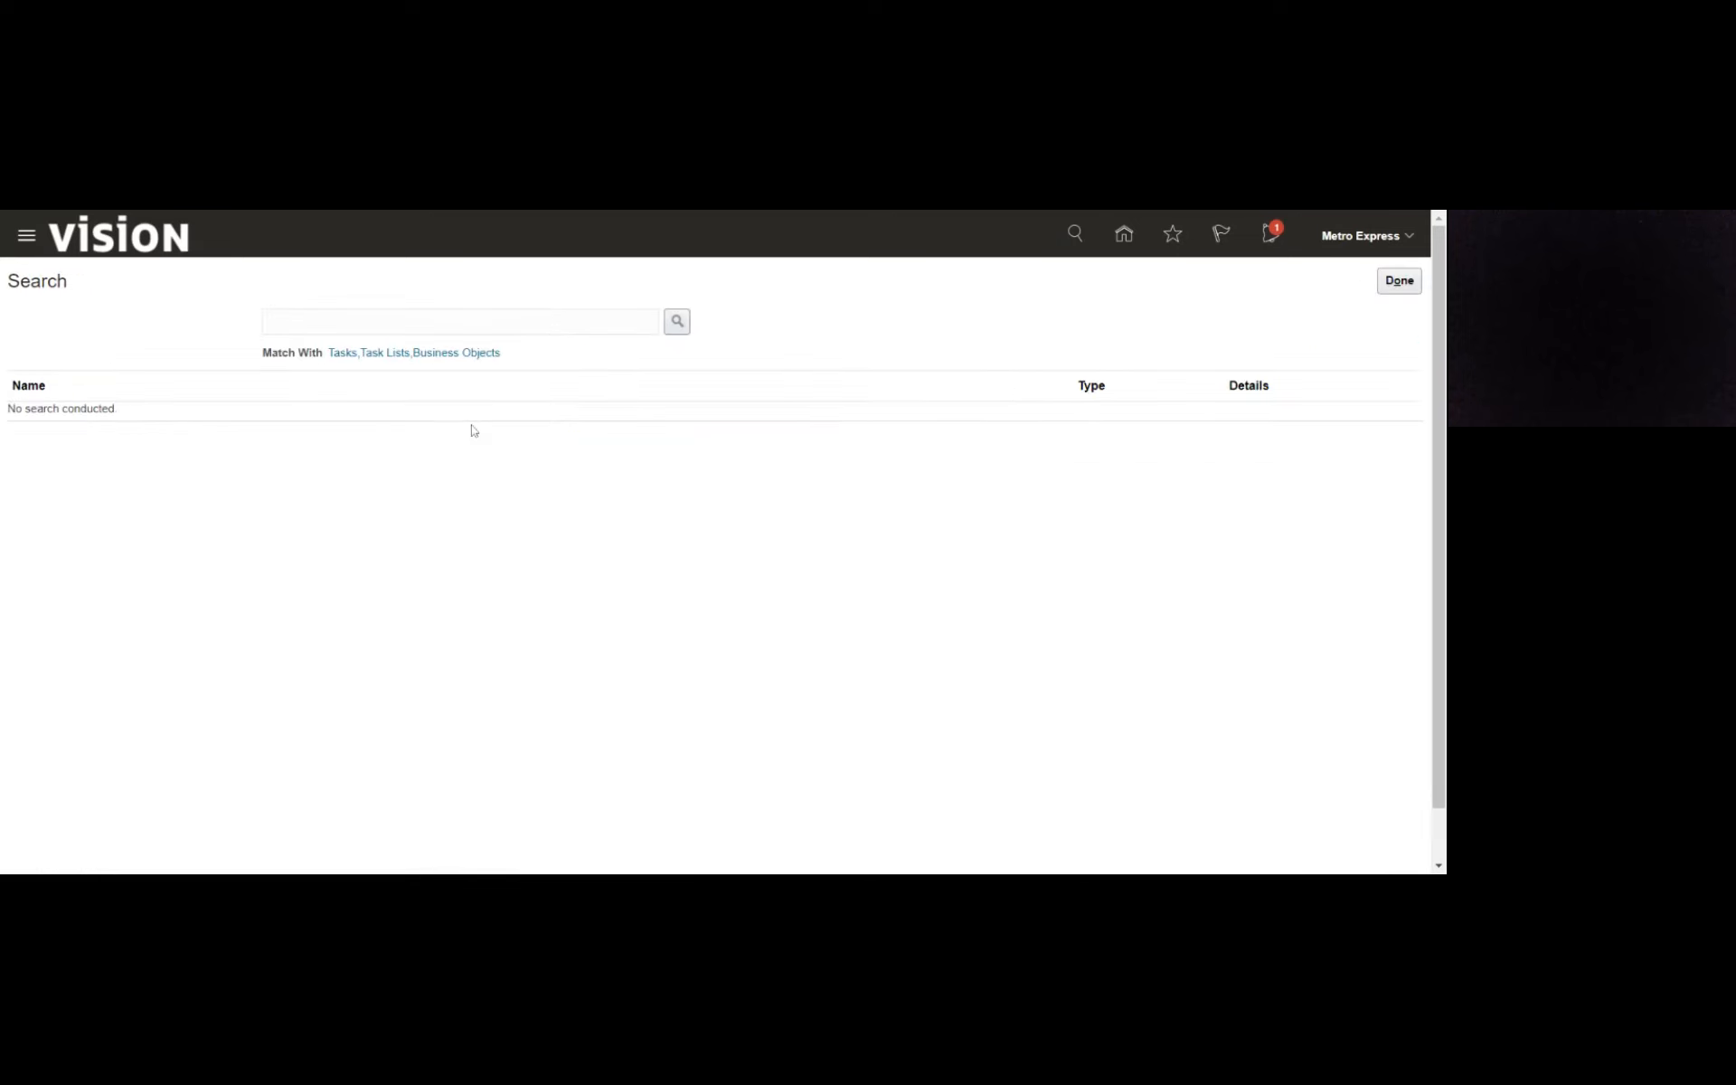
click(402, 323)
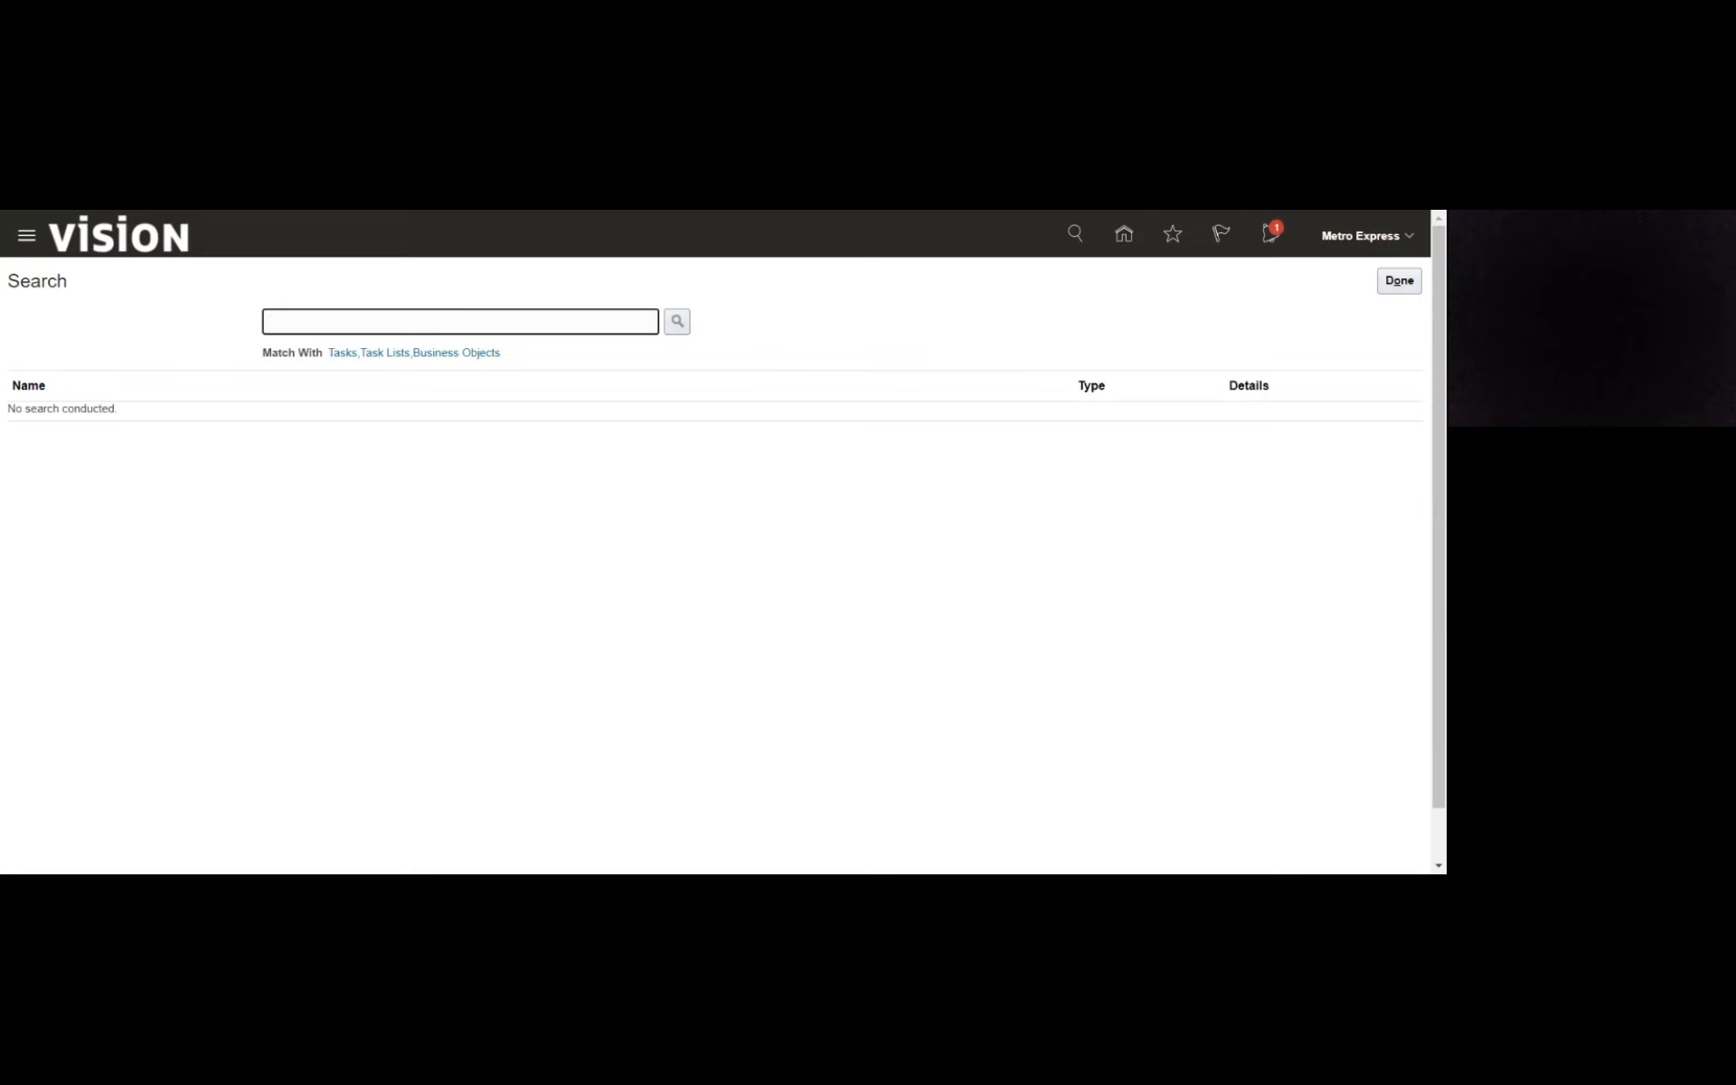
text(%item%clas%)
key(Return)
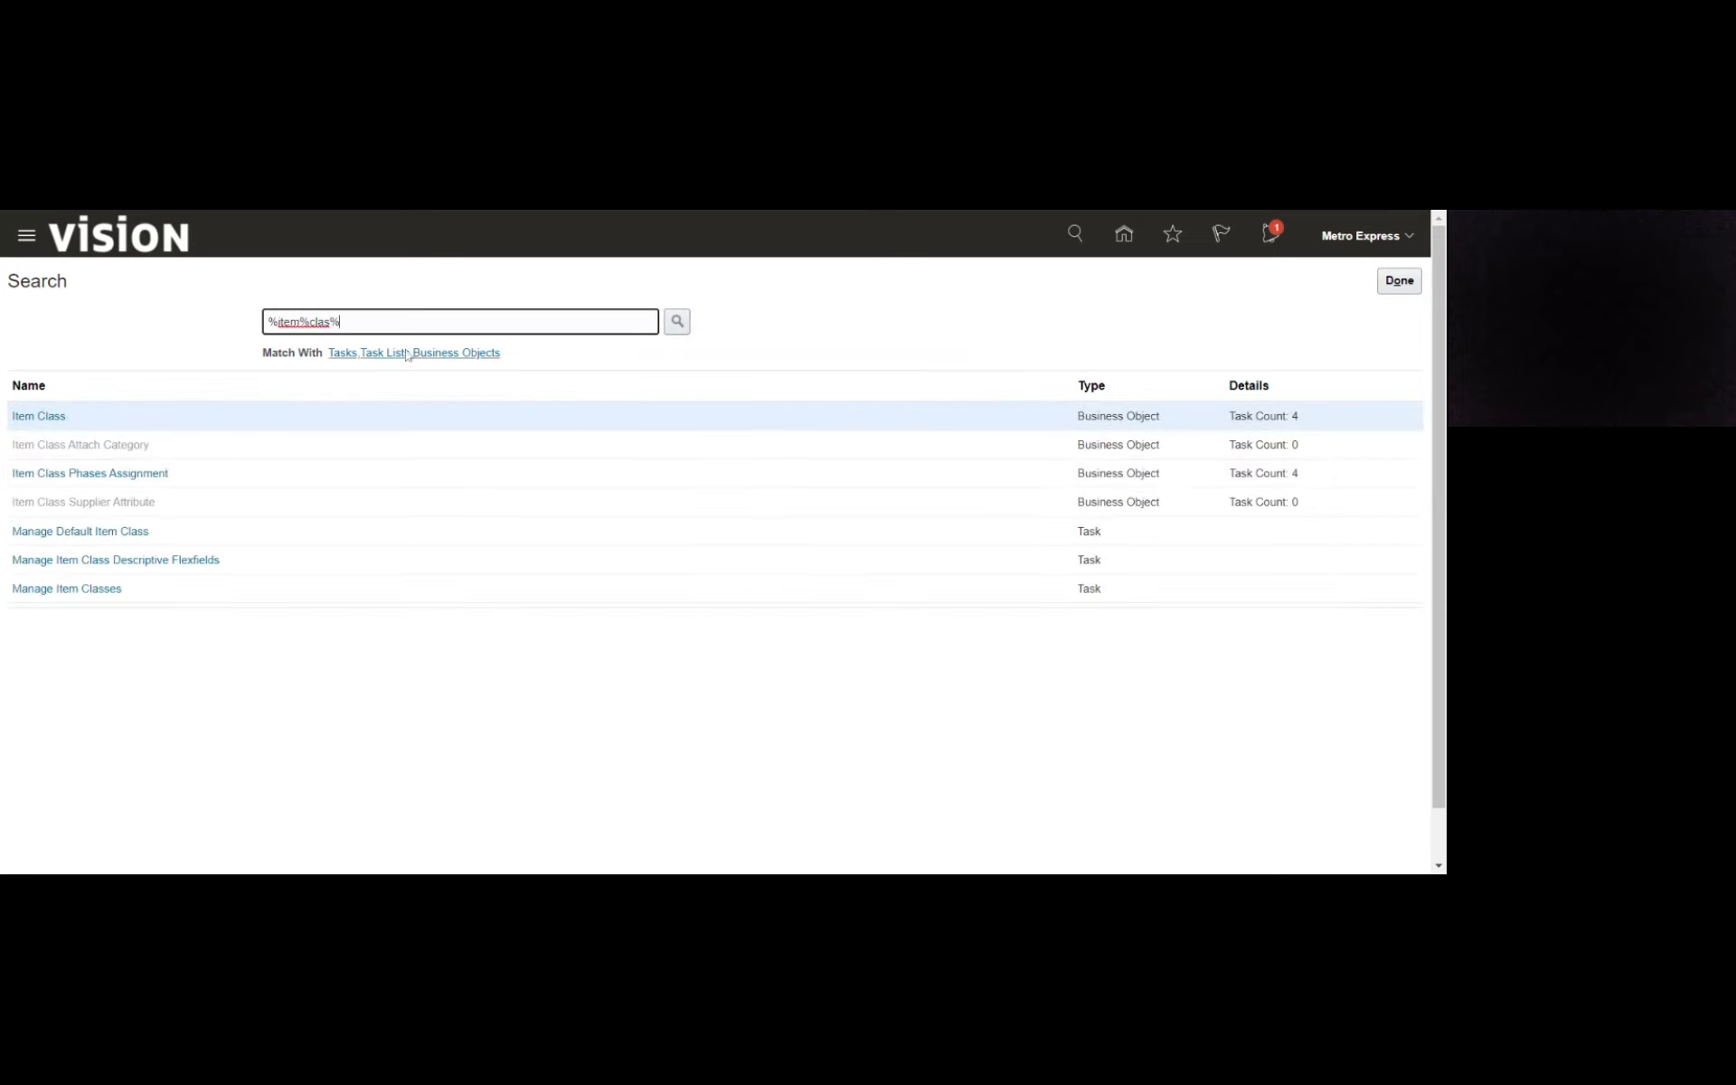
click(48, 415)
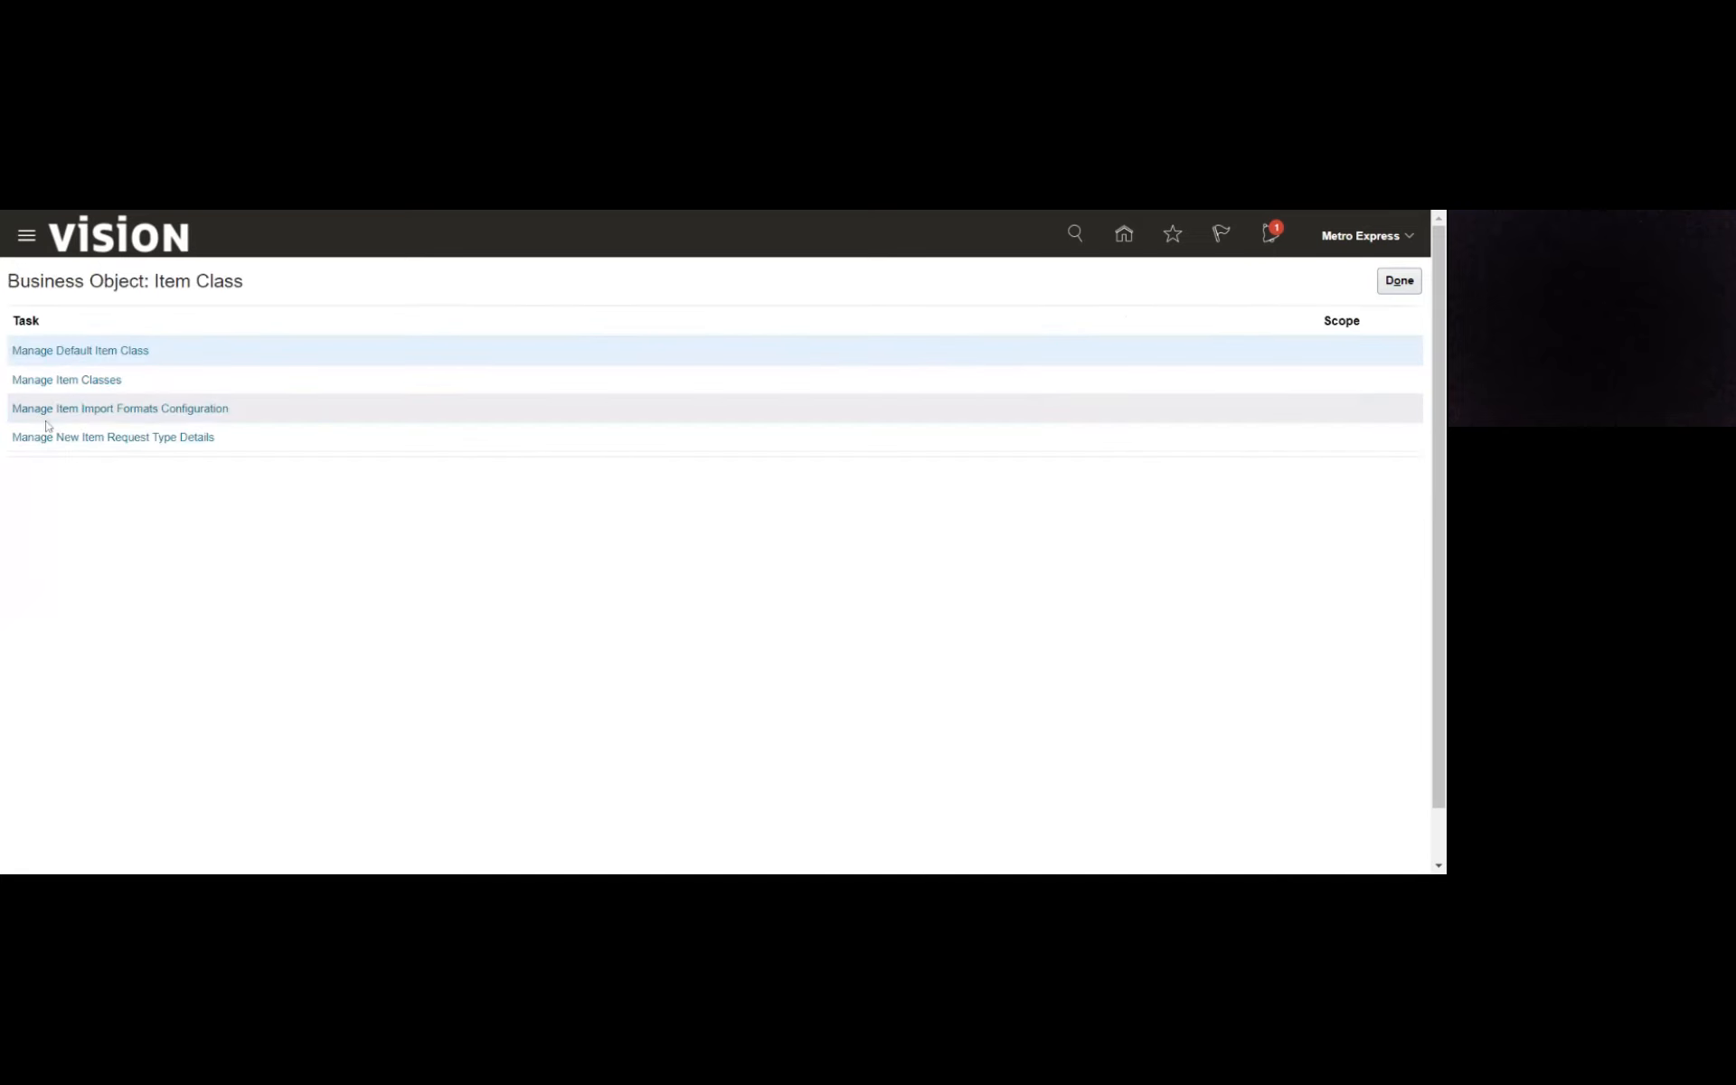
click(71, 381)
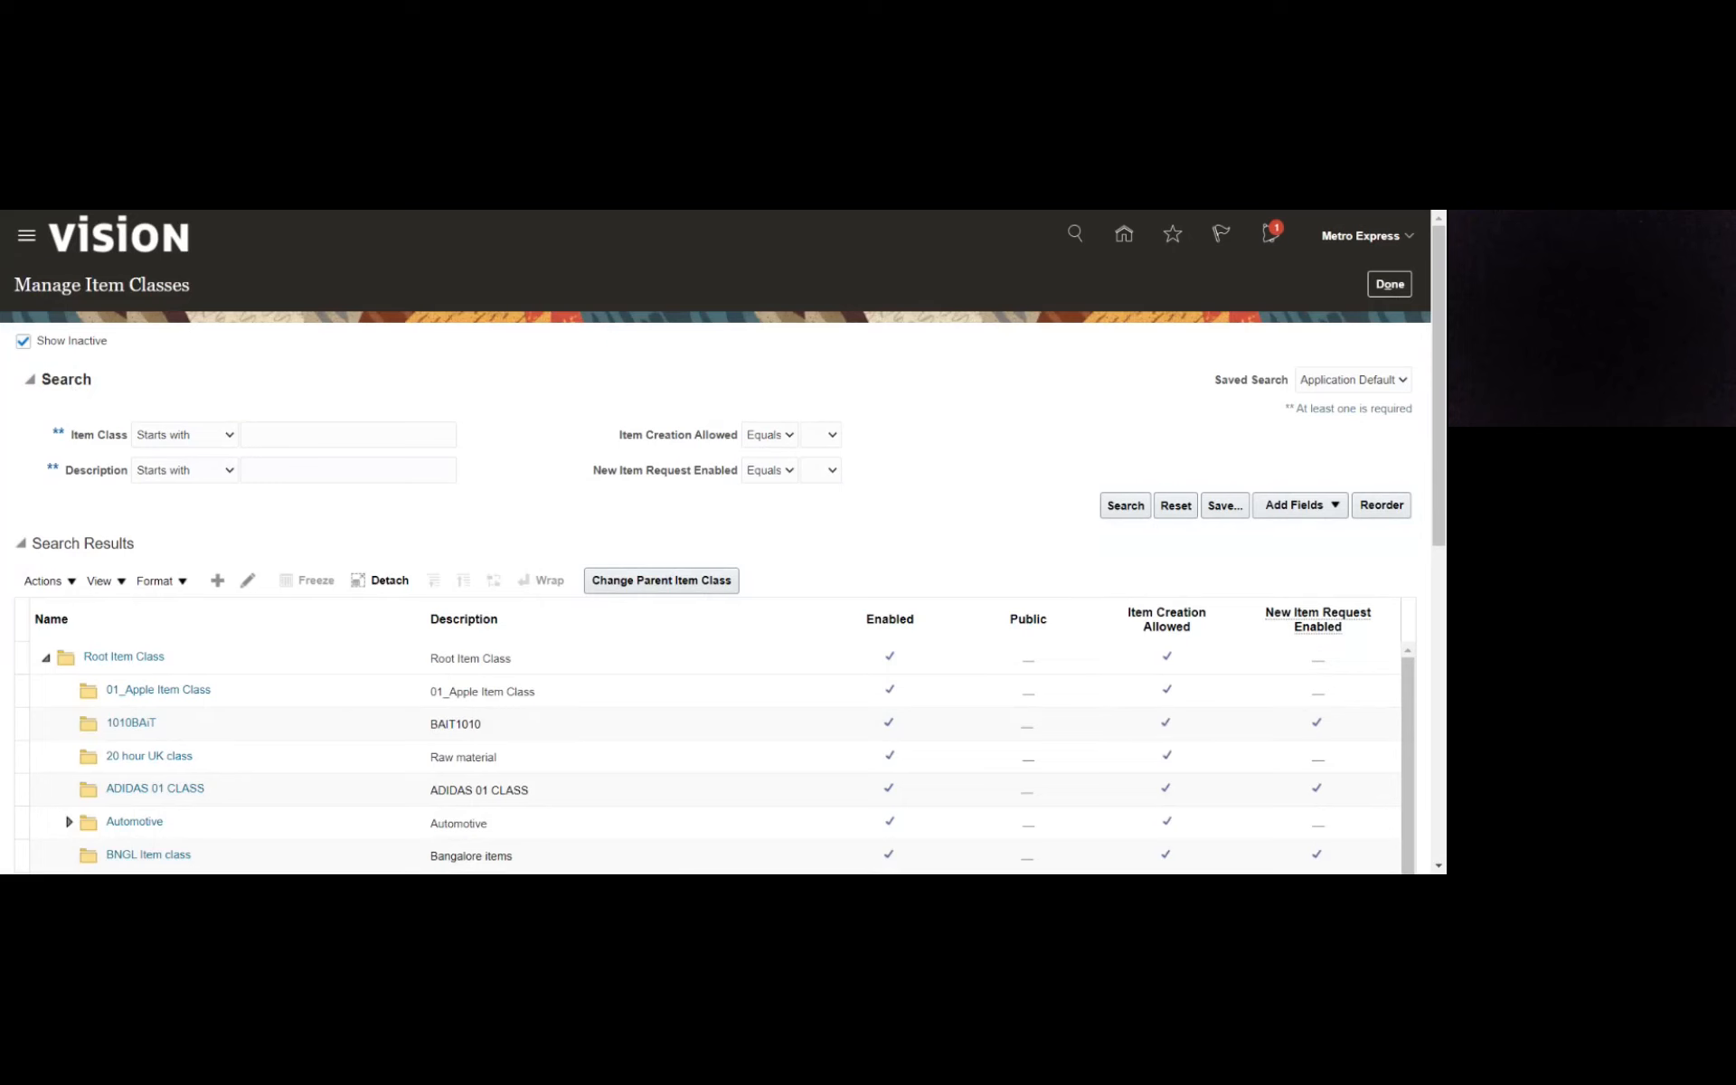
- Search the item classes for names starting with Maur and open the security settings of Mauritius_Item class for editing
click(348, 435)
text(Maur)
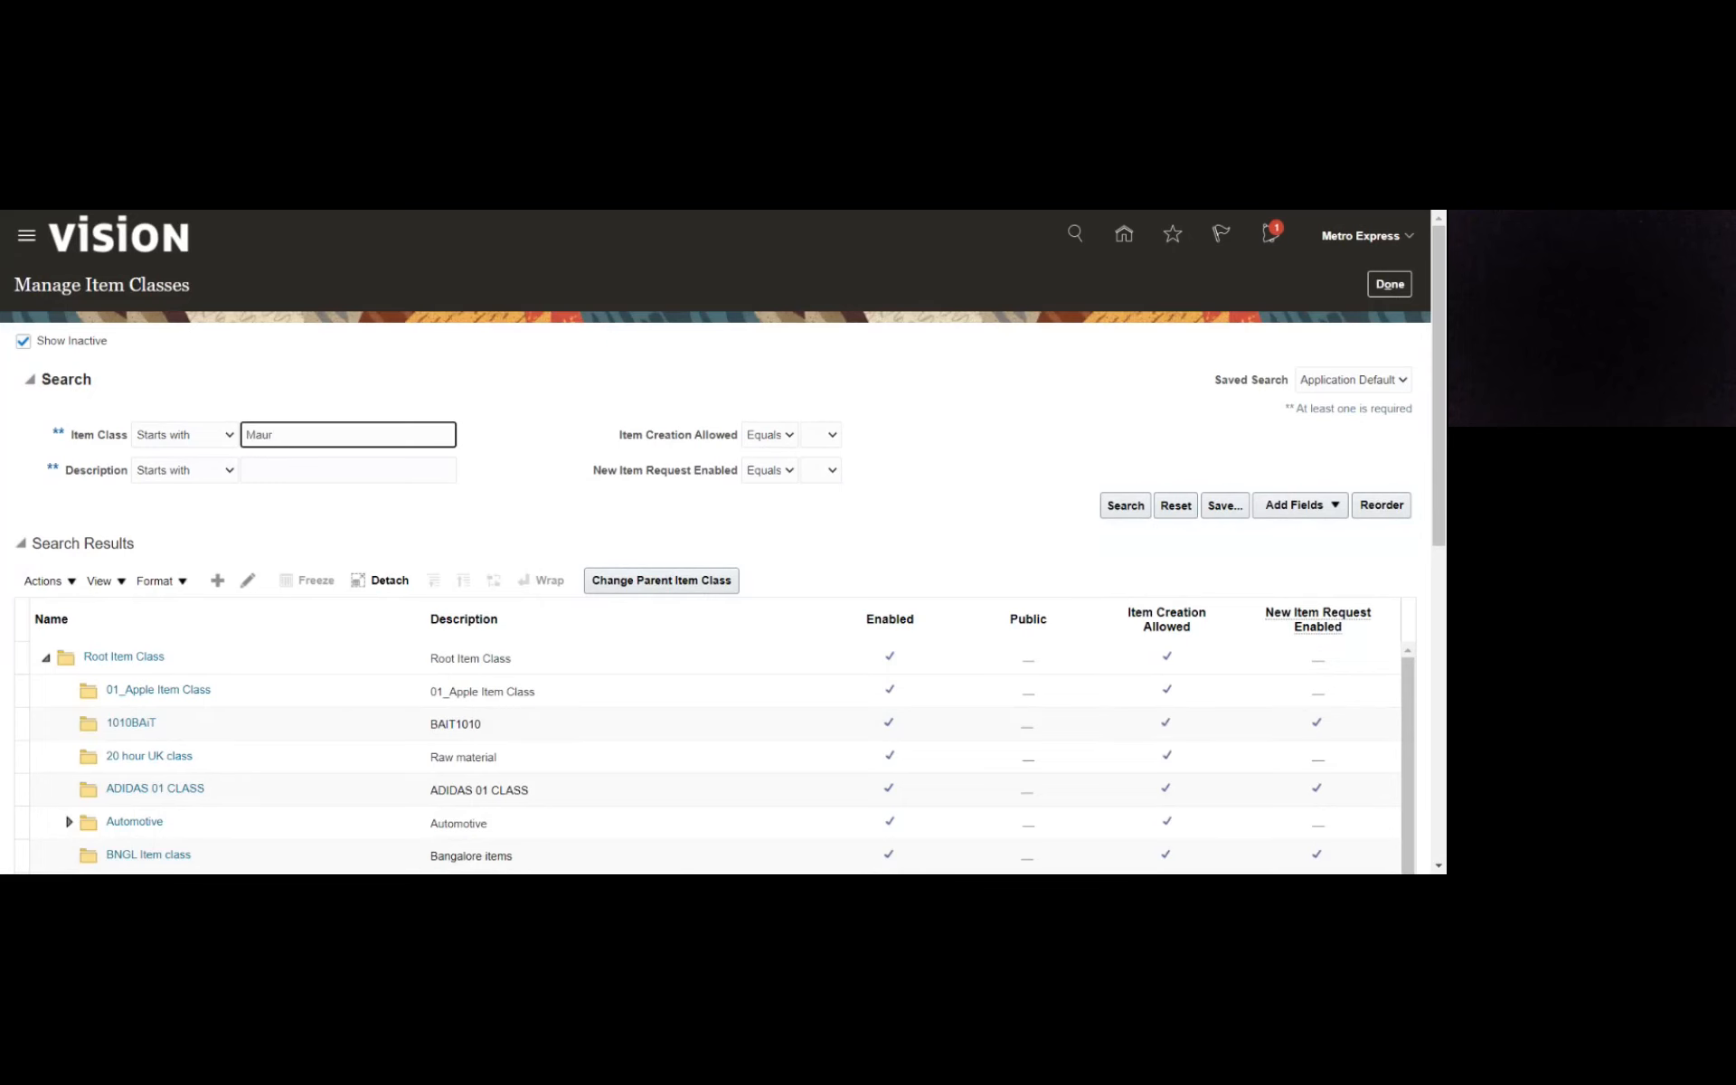
key(Return)
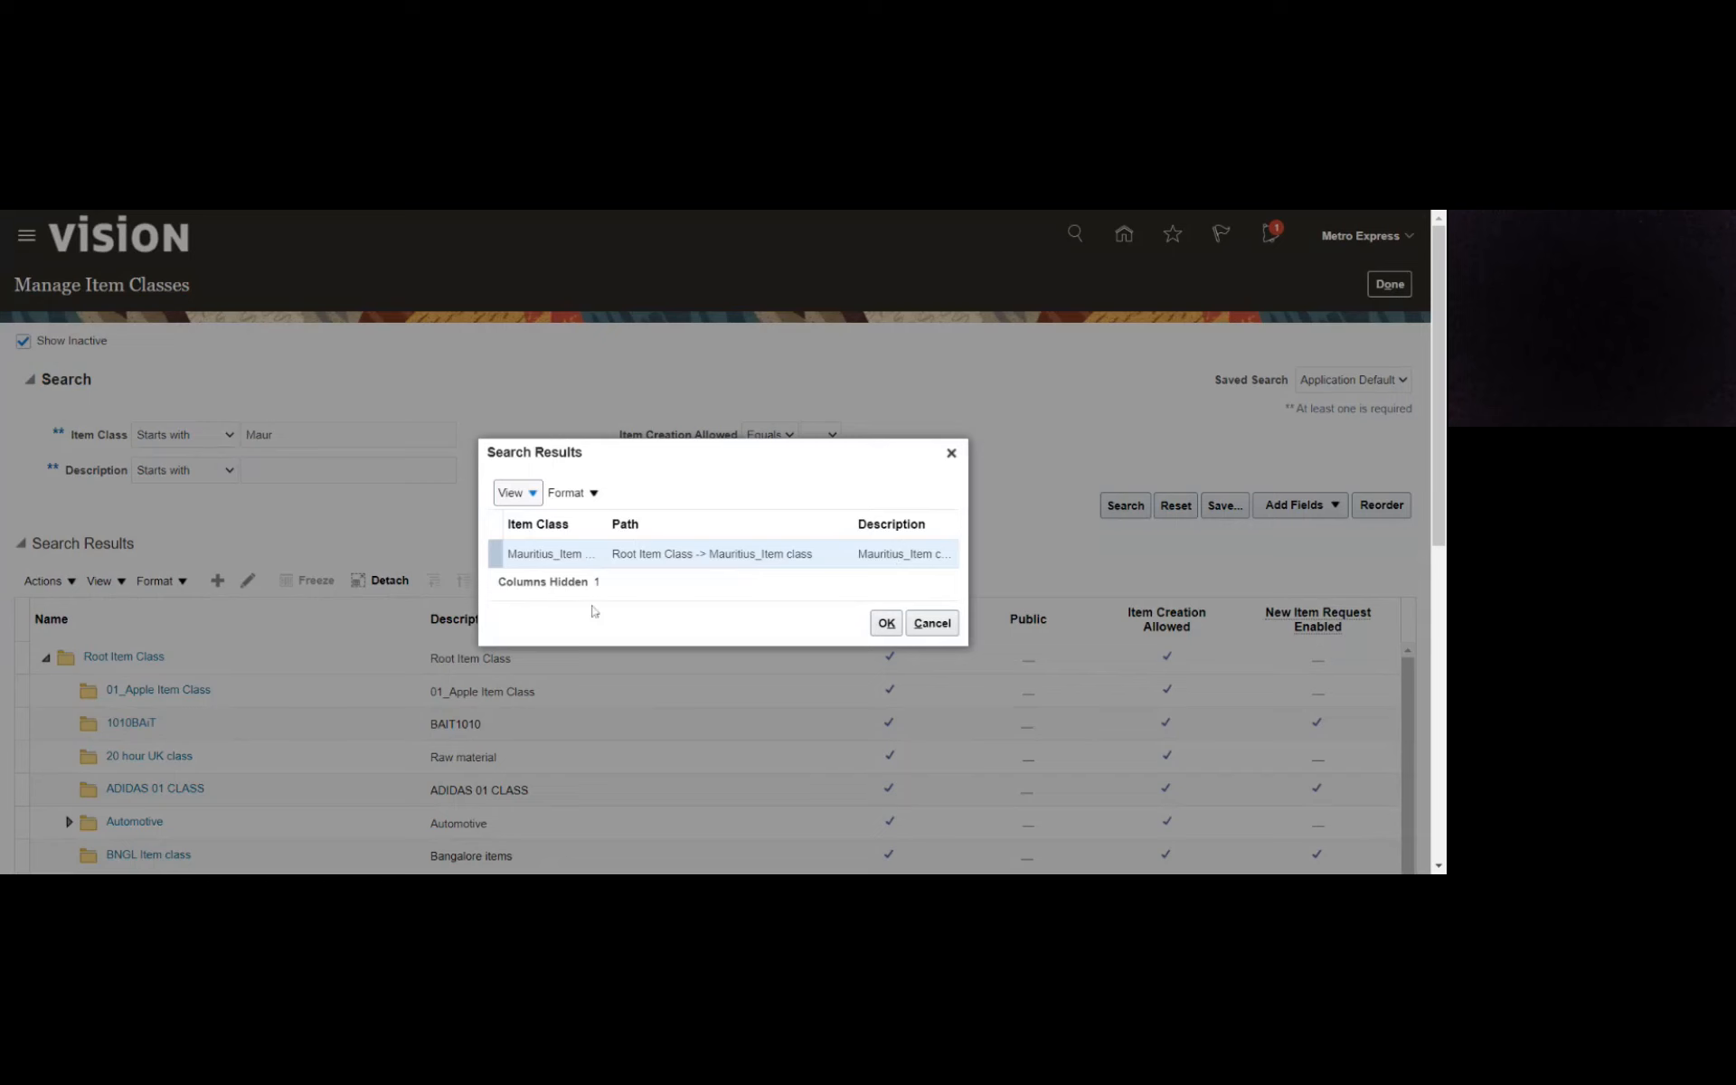
click(553, 554)
click(887, 623)
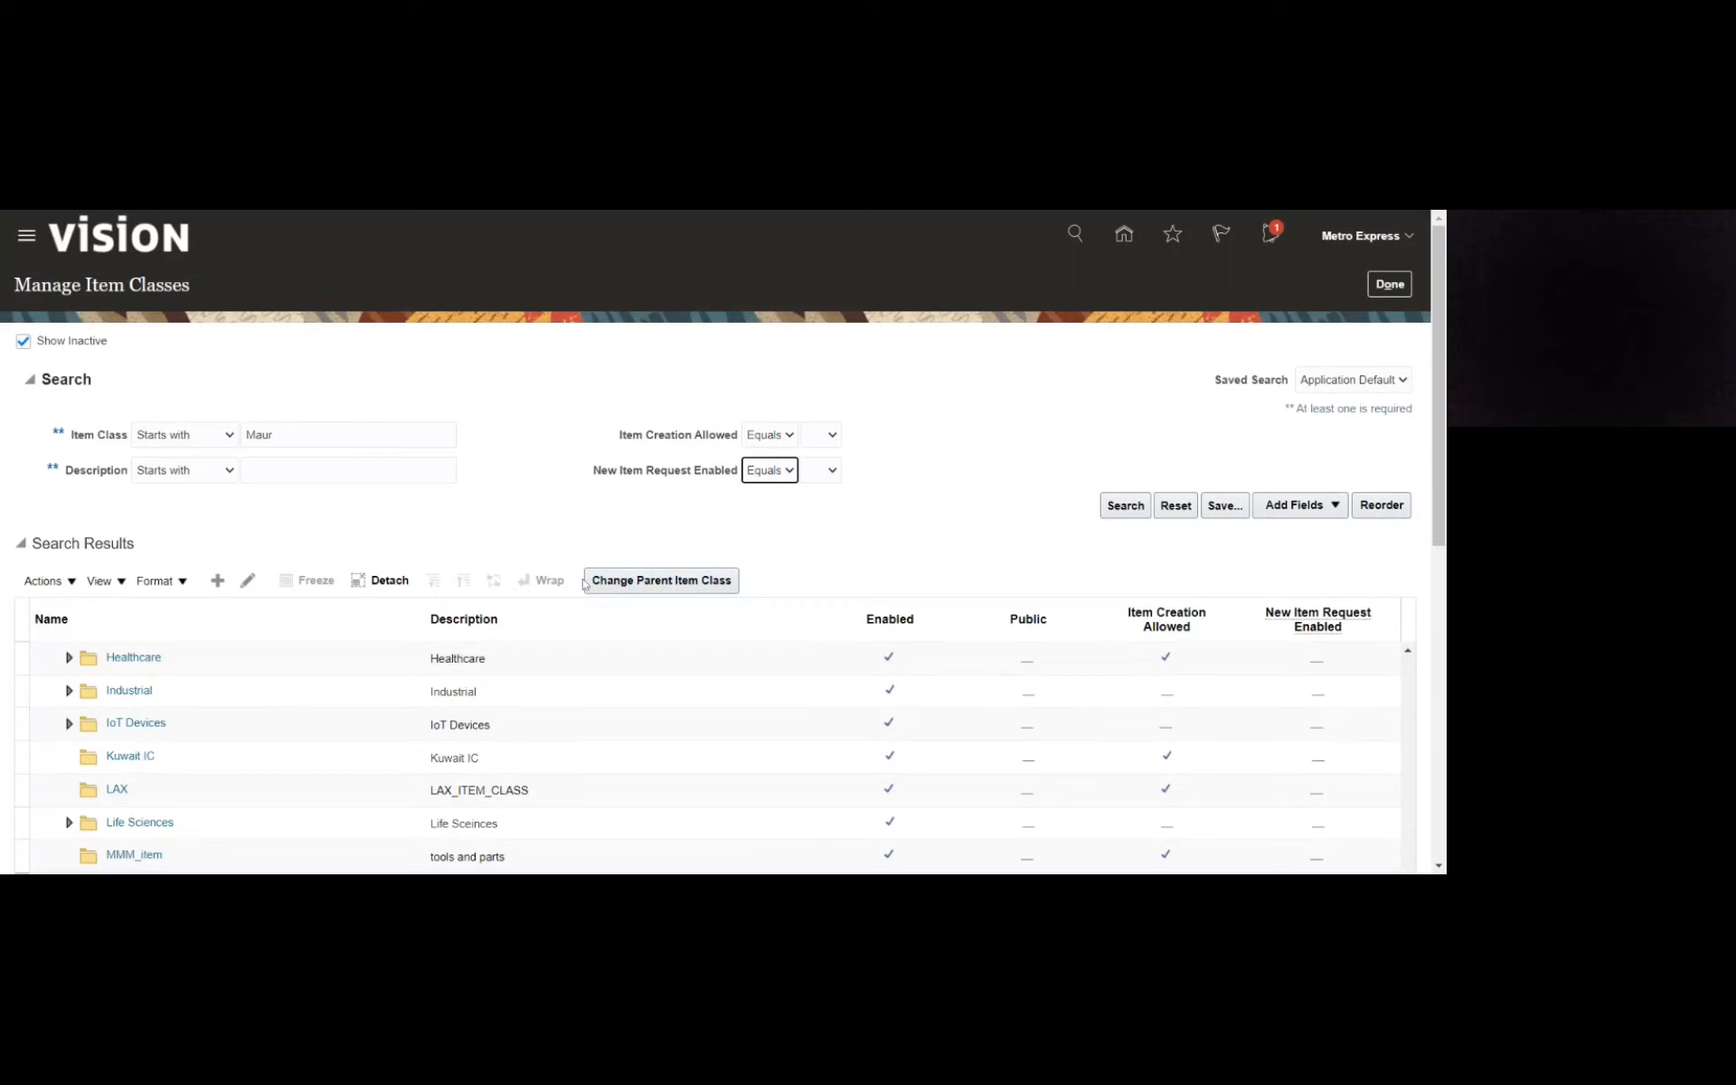
scroll(1396, 639, down, 5)
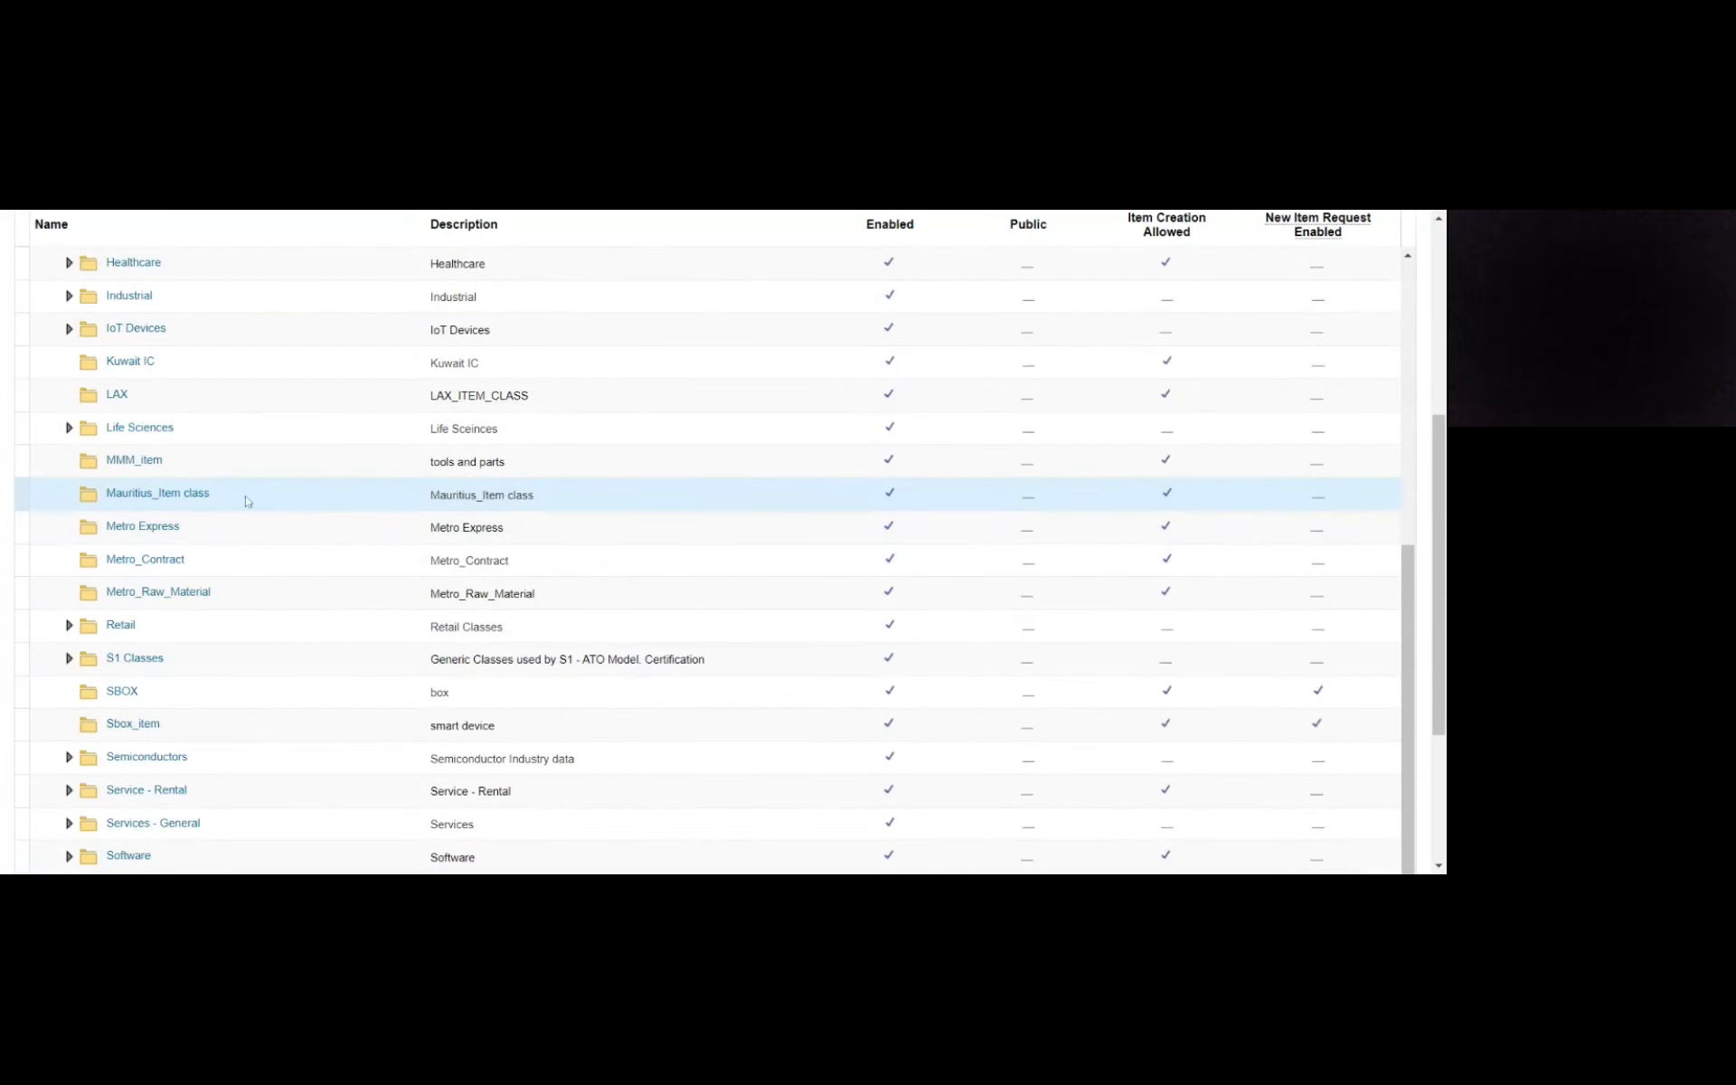
click(177, 495)
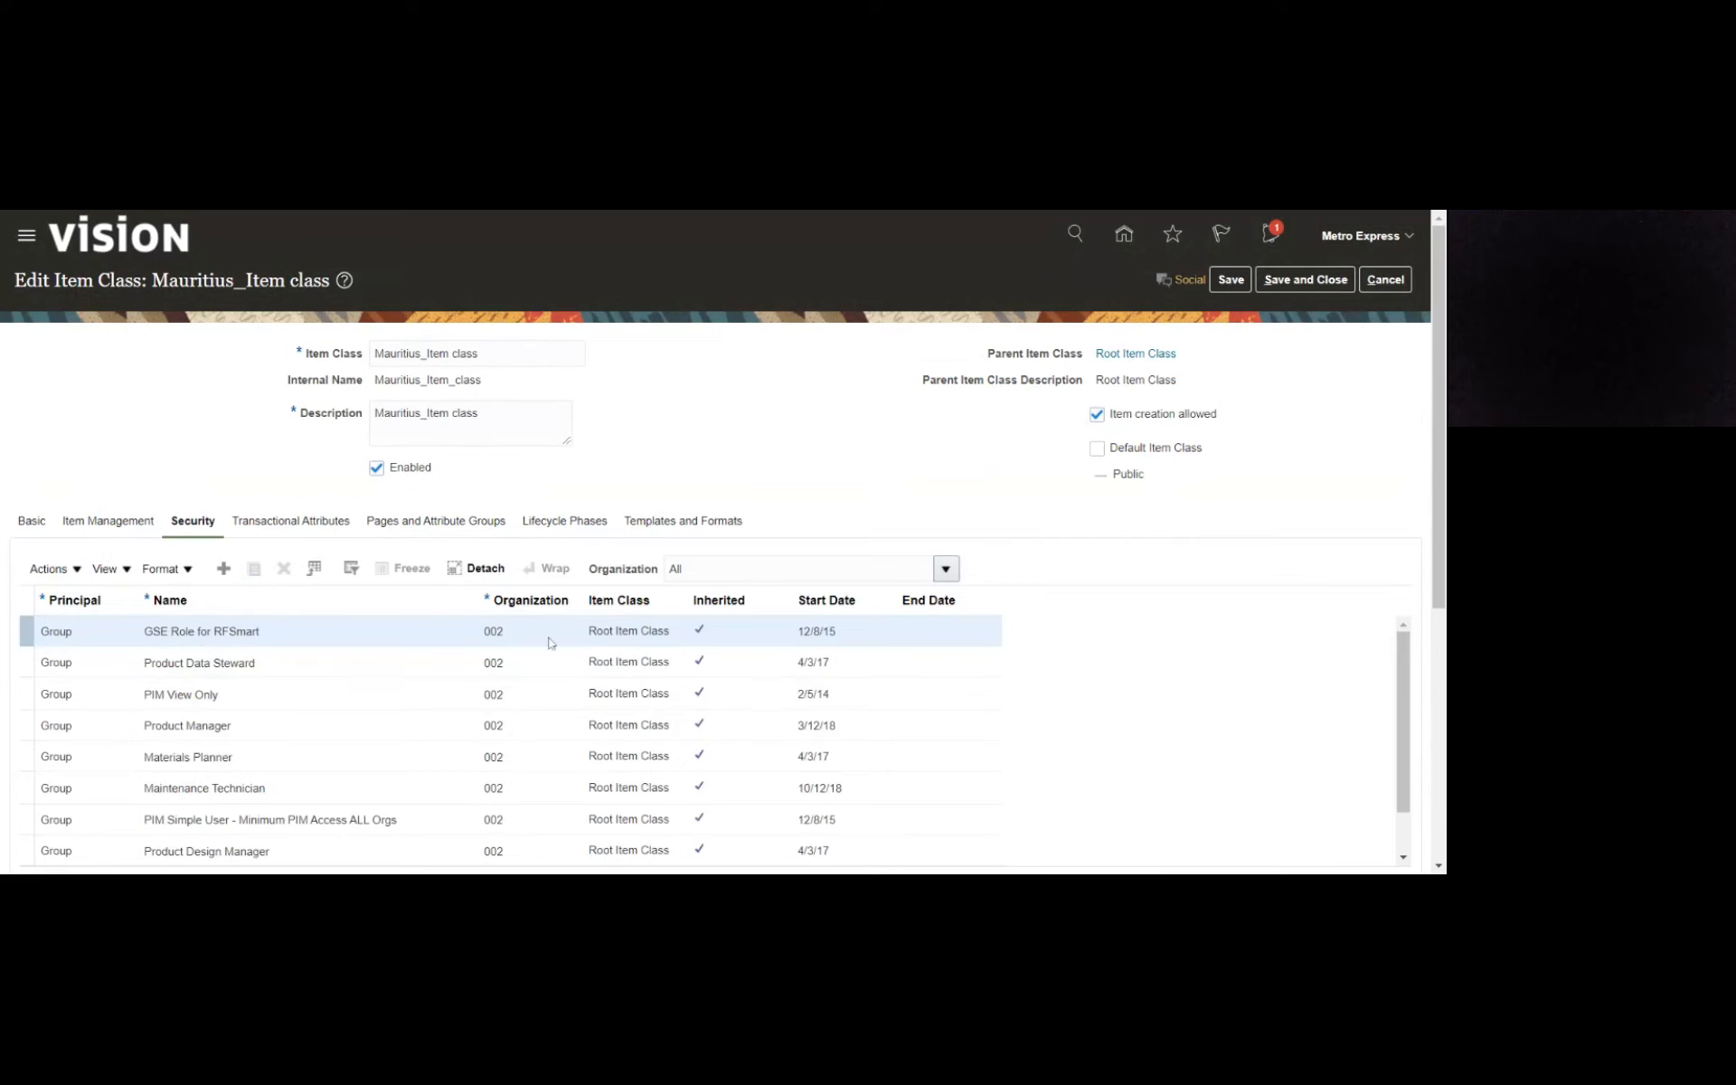
- Try to filter the item class's security assignments by an organization starting with Maur, and close the organization search
click(804, 568)
text(Mau)
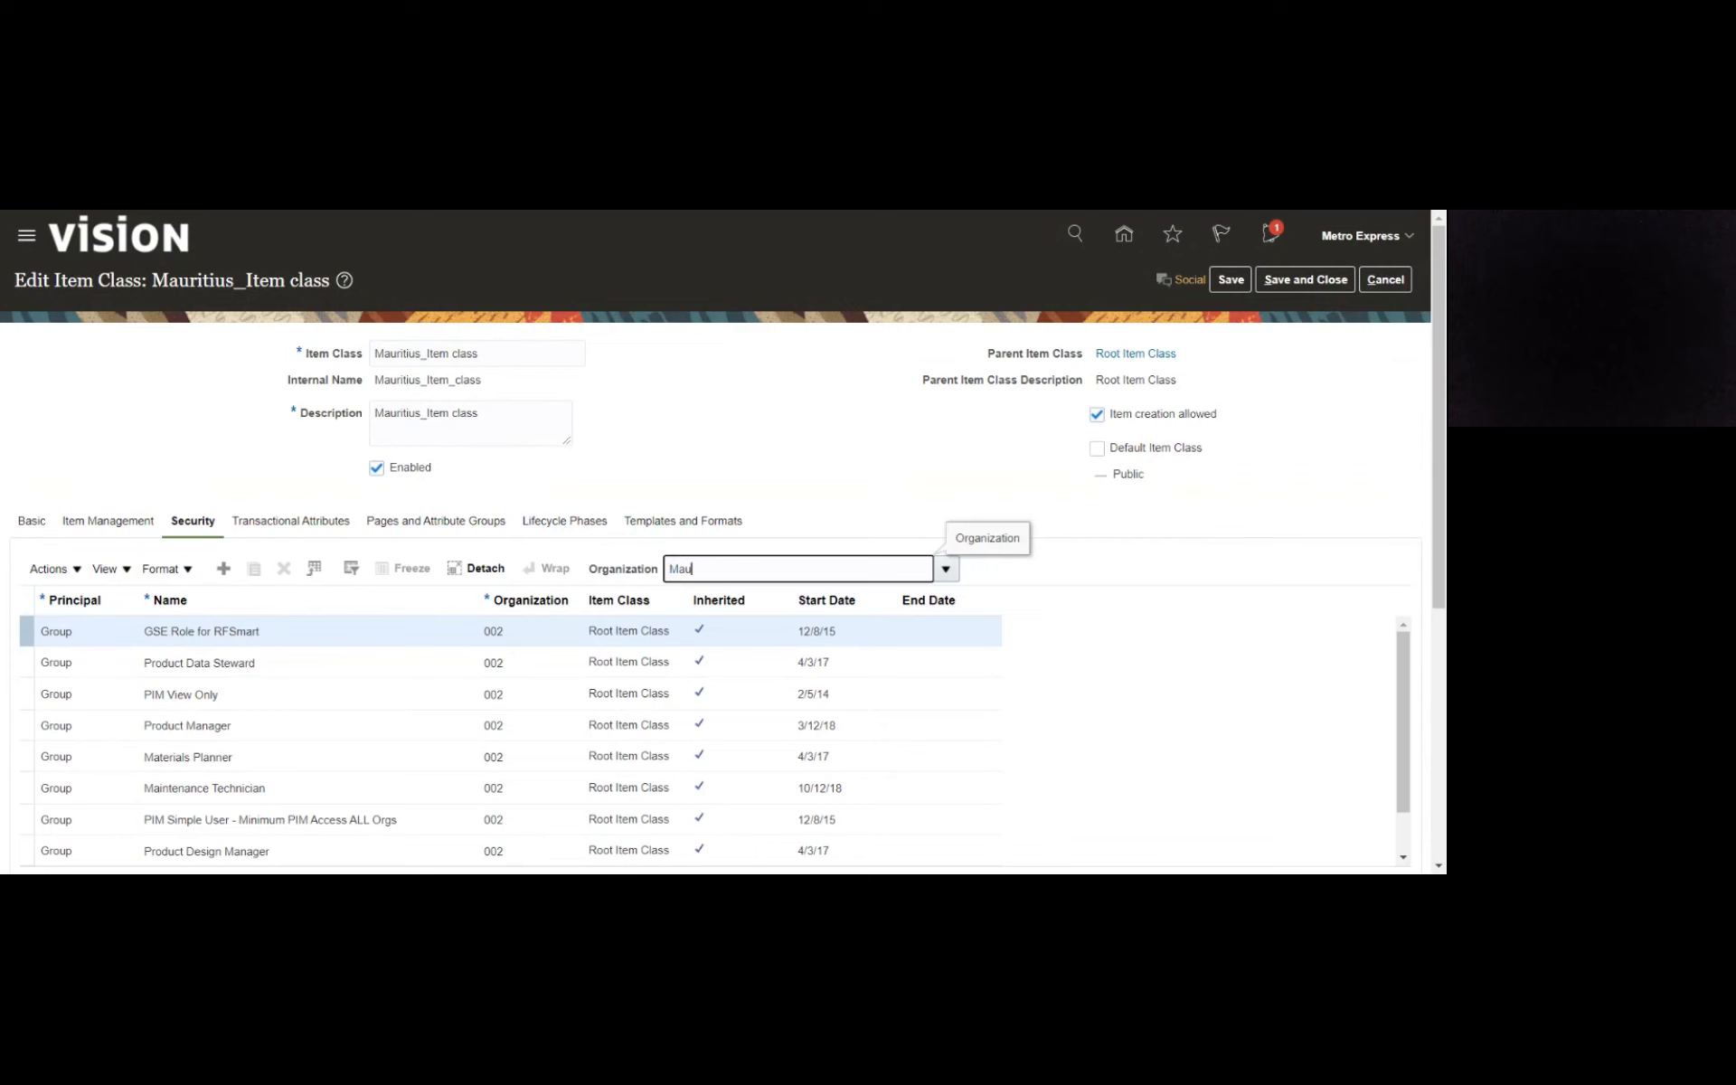
key(Tab)
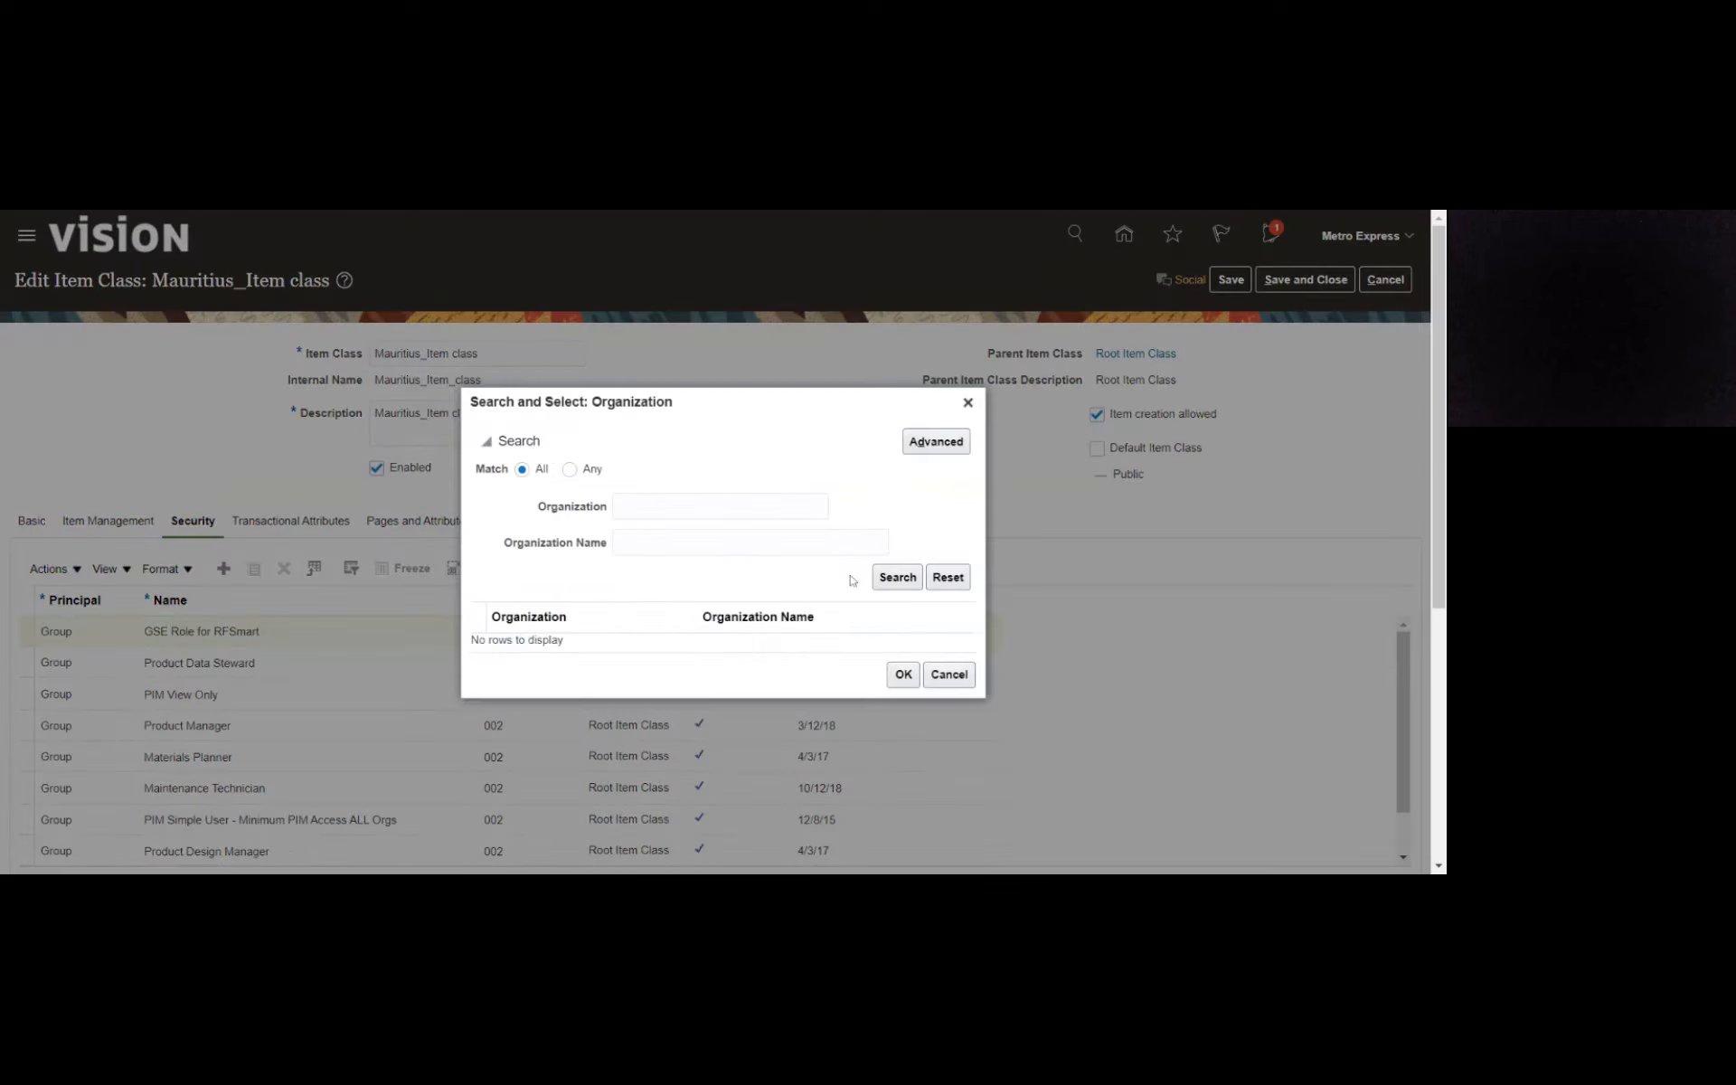
text(Maur)
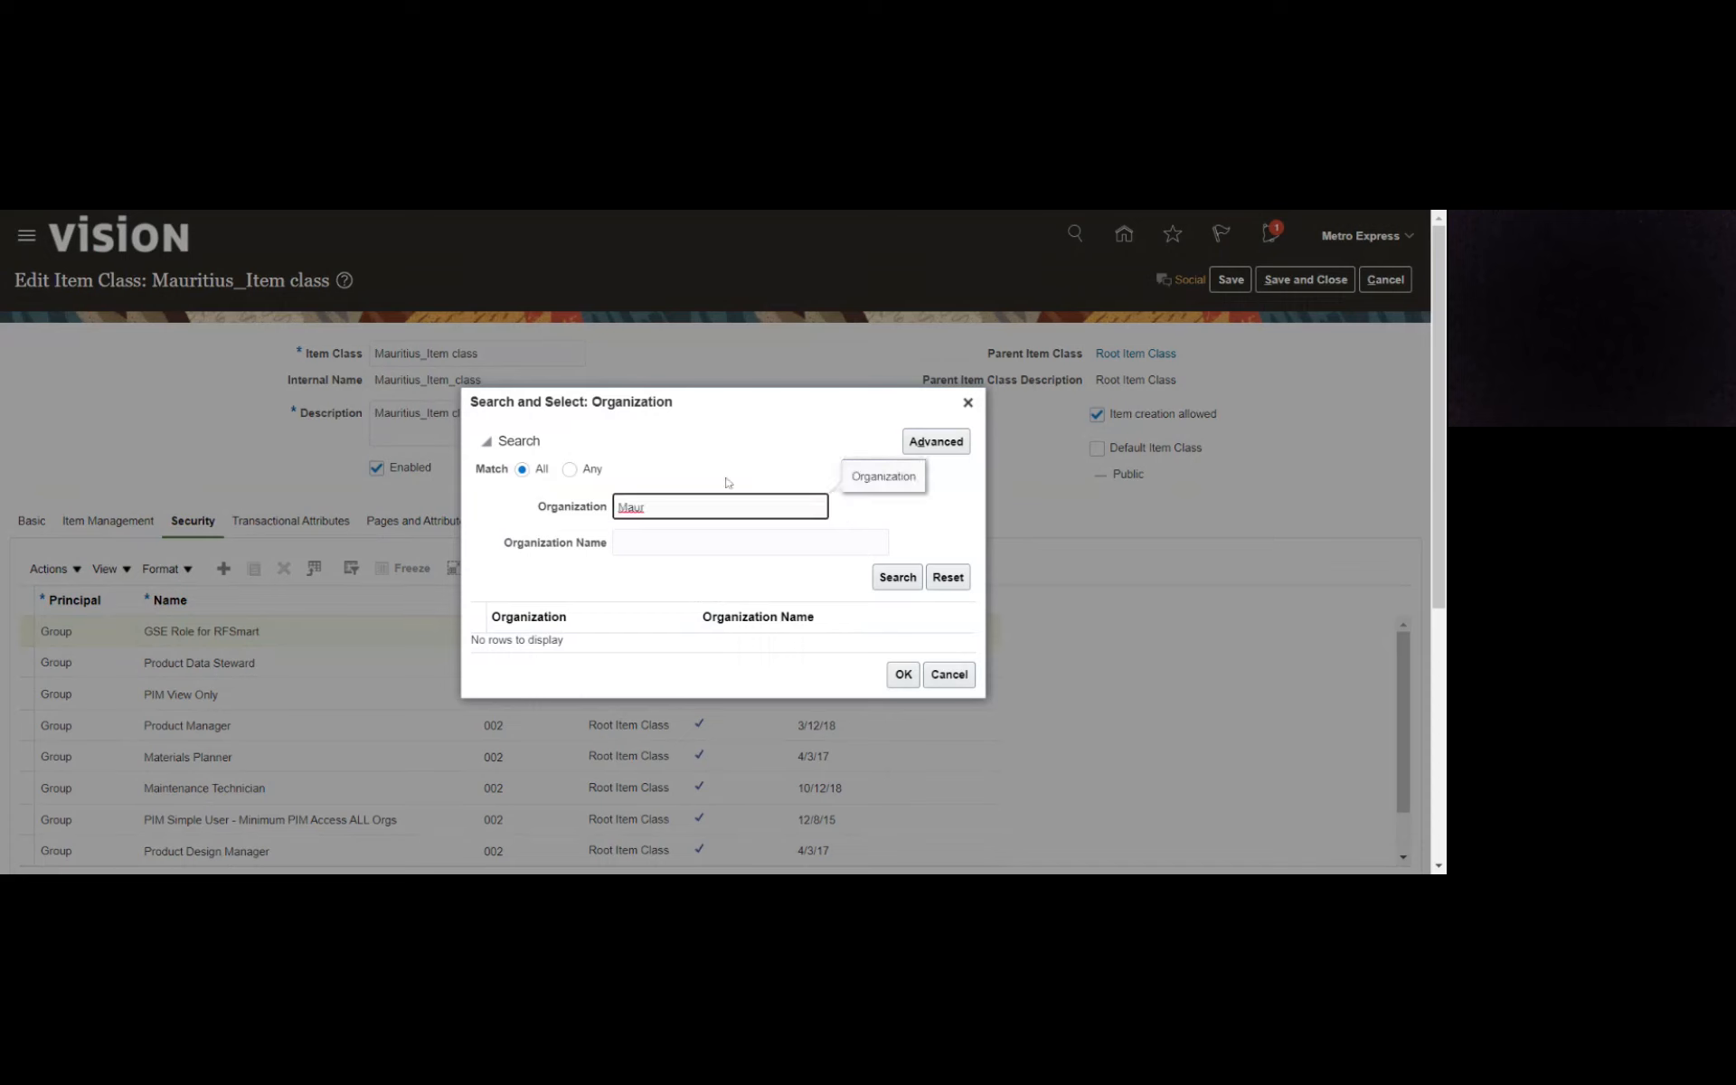
click(887, 583)
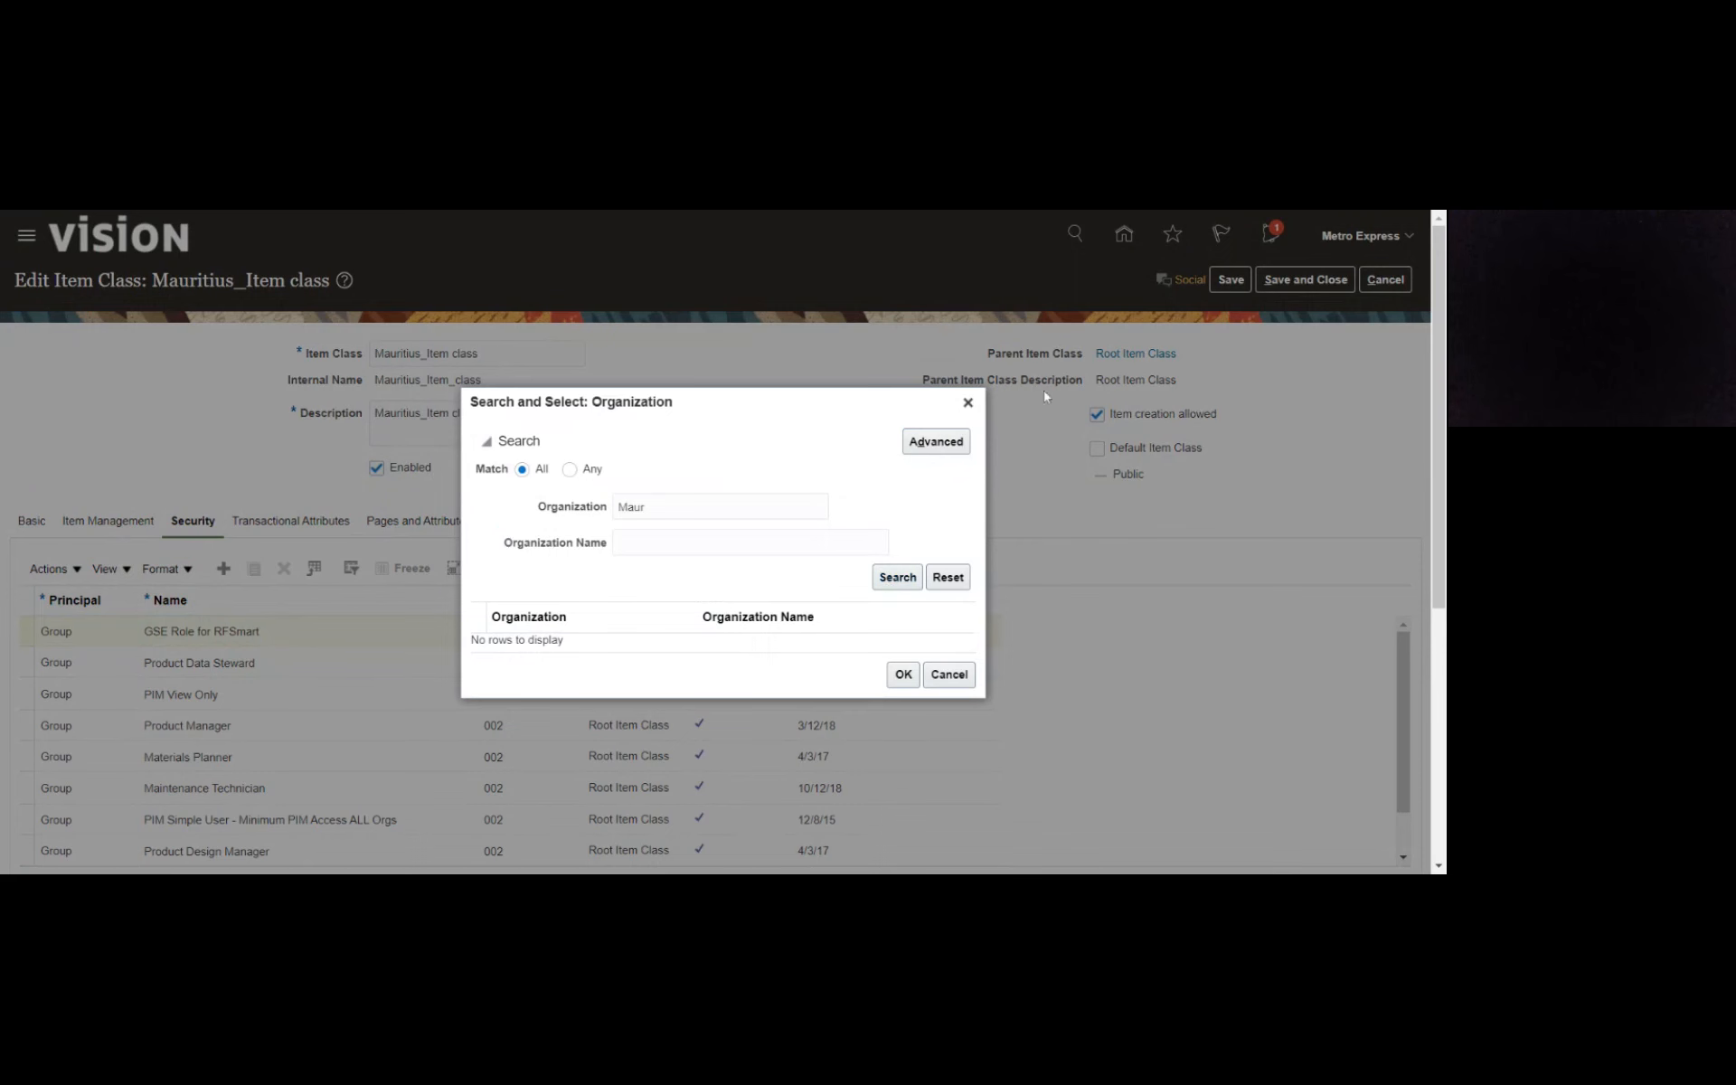
click(969, 404)
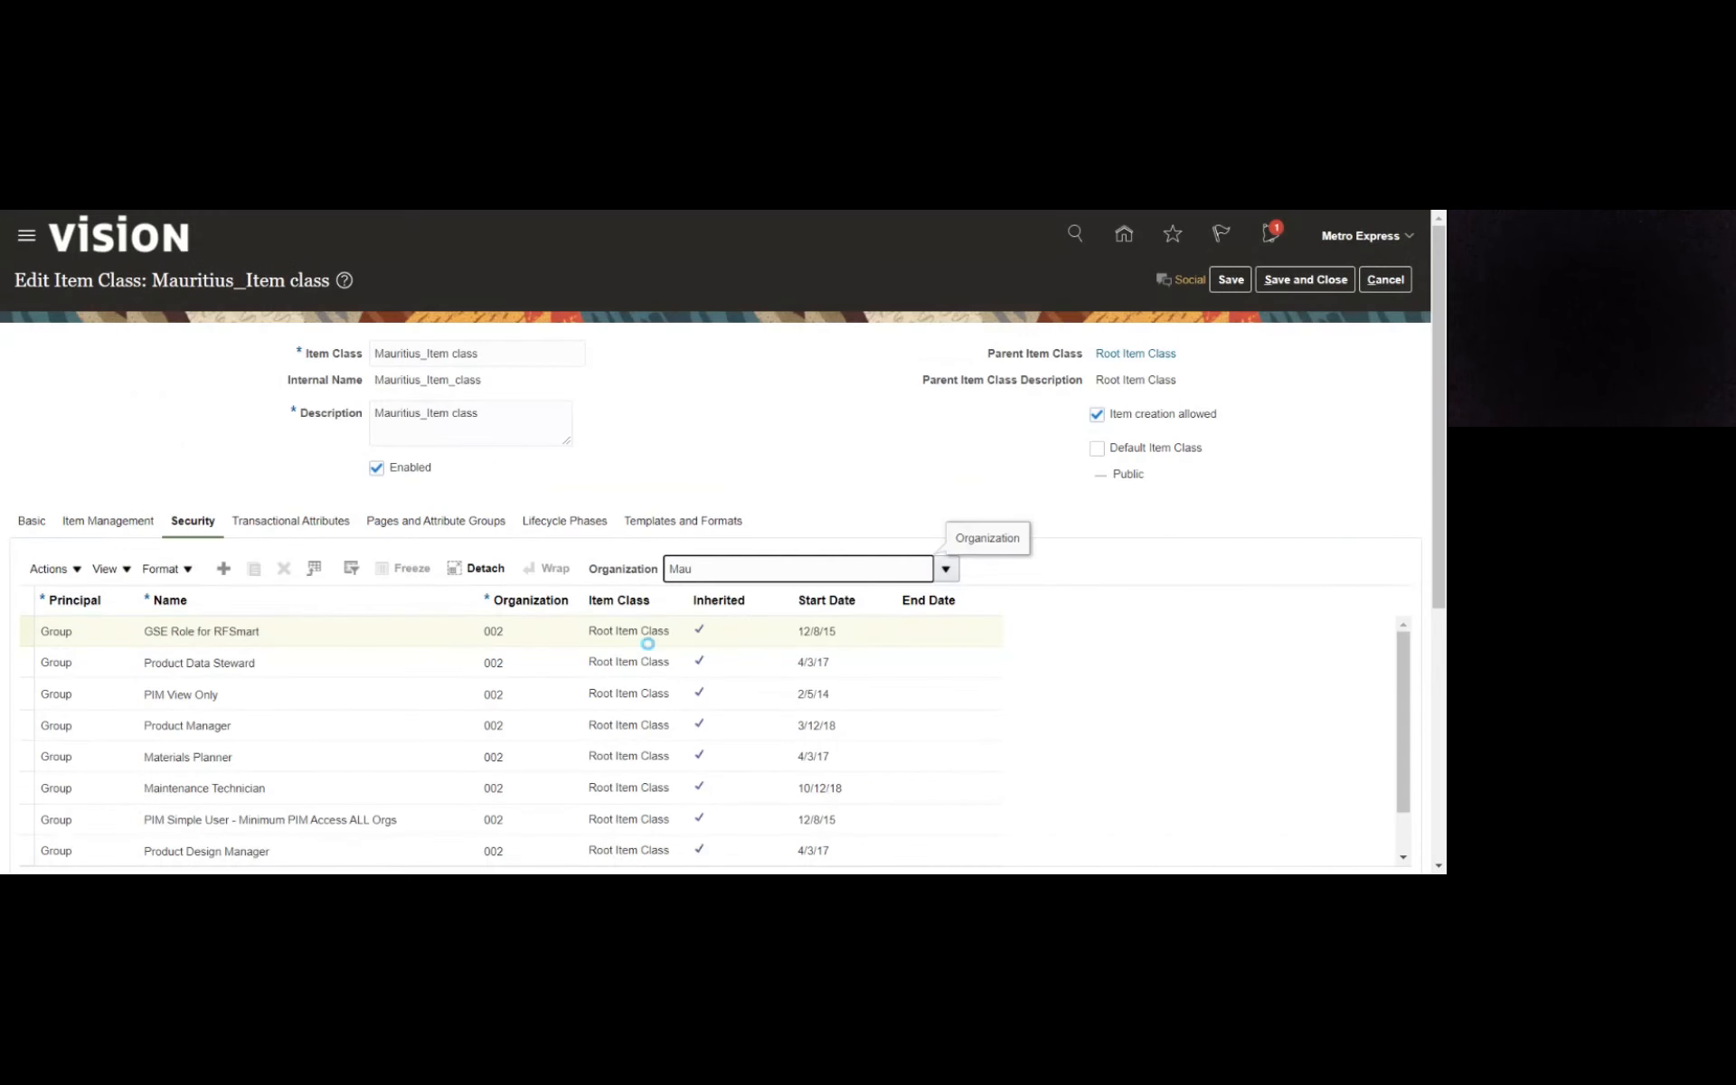
- Add a security assignment to the item class with principal Person and name Metro Express
click(222, 573)
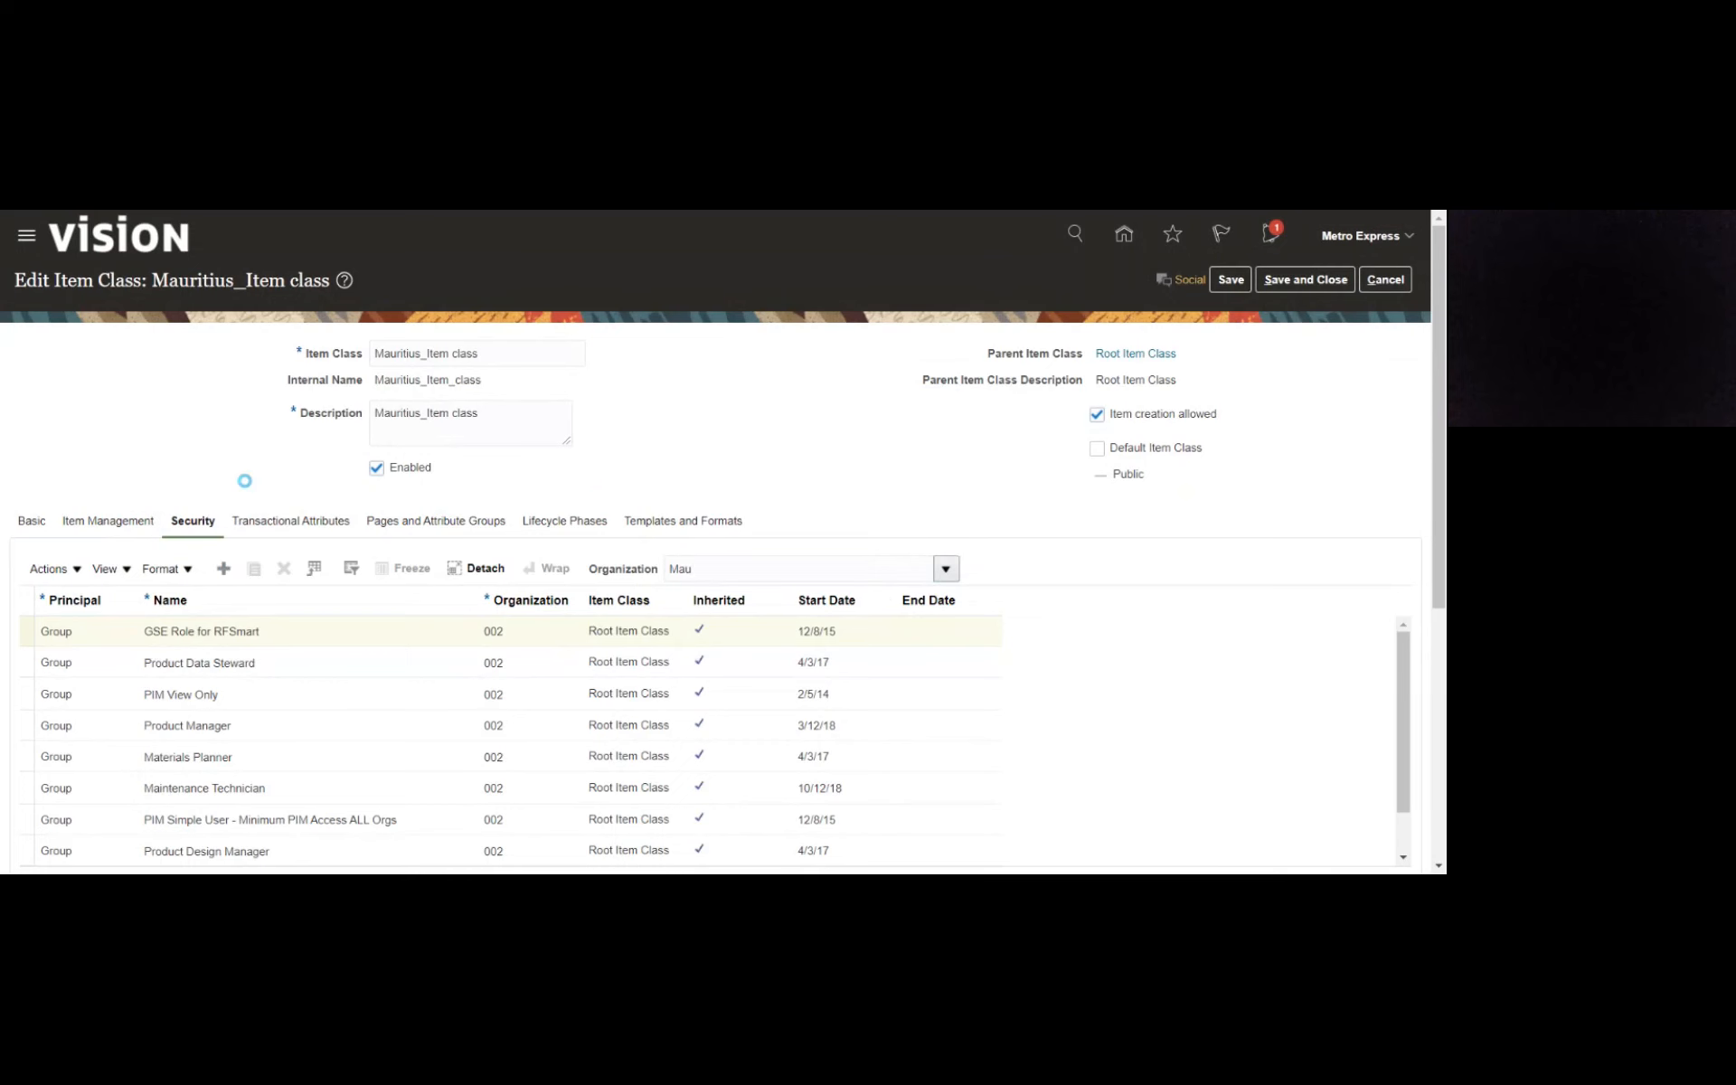
click(94, 645)
click(86, 670)
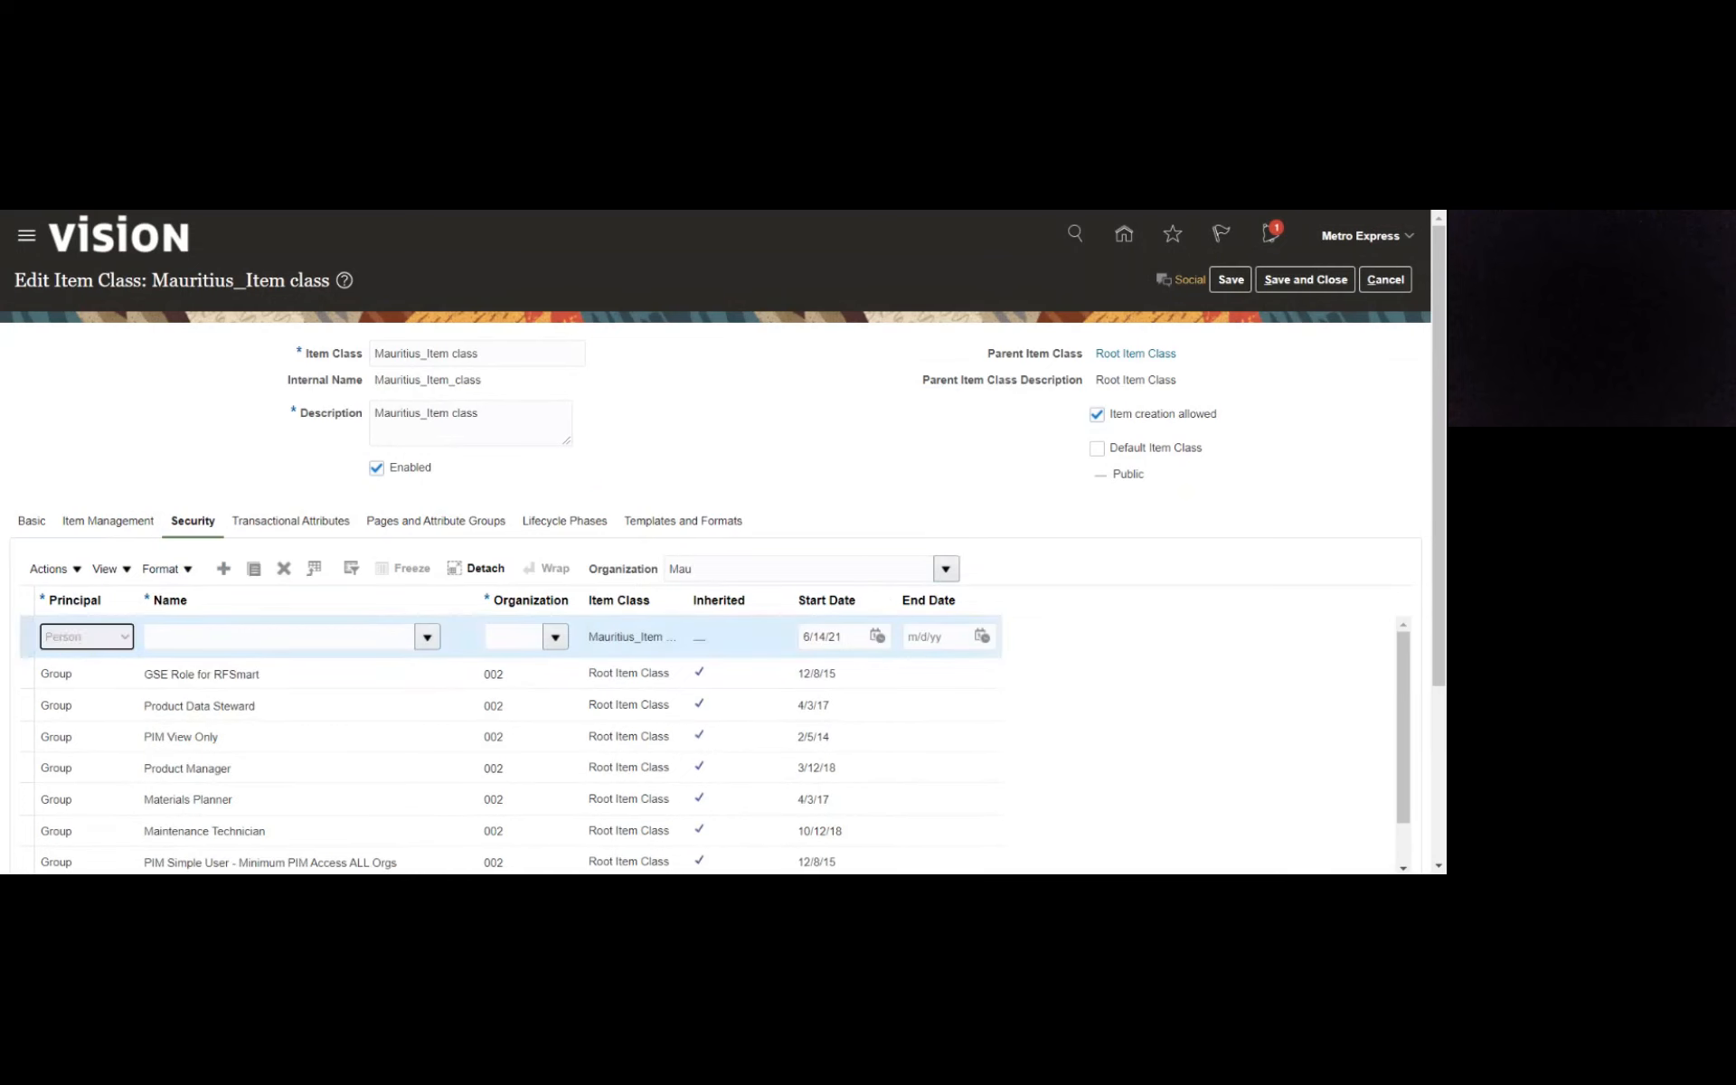
key(Tab)
text(metr)
key(Tab)
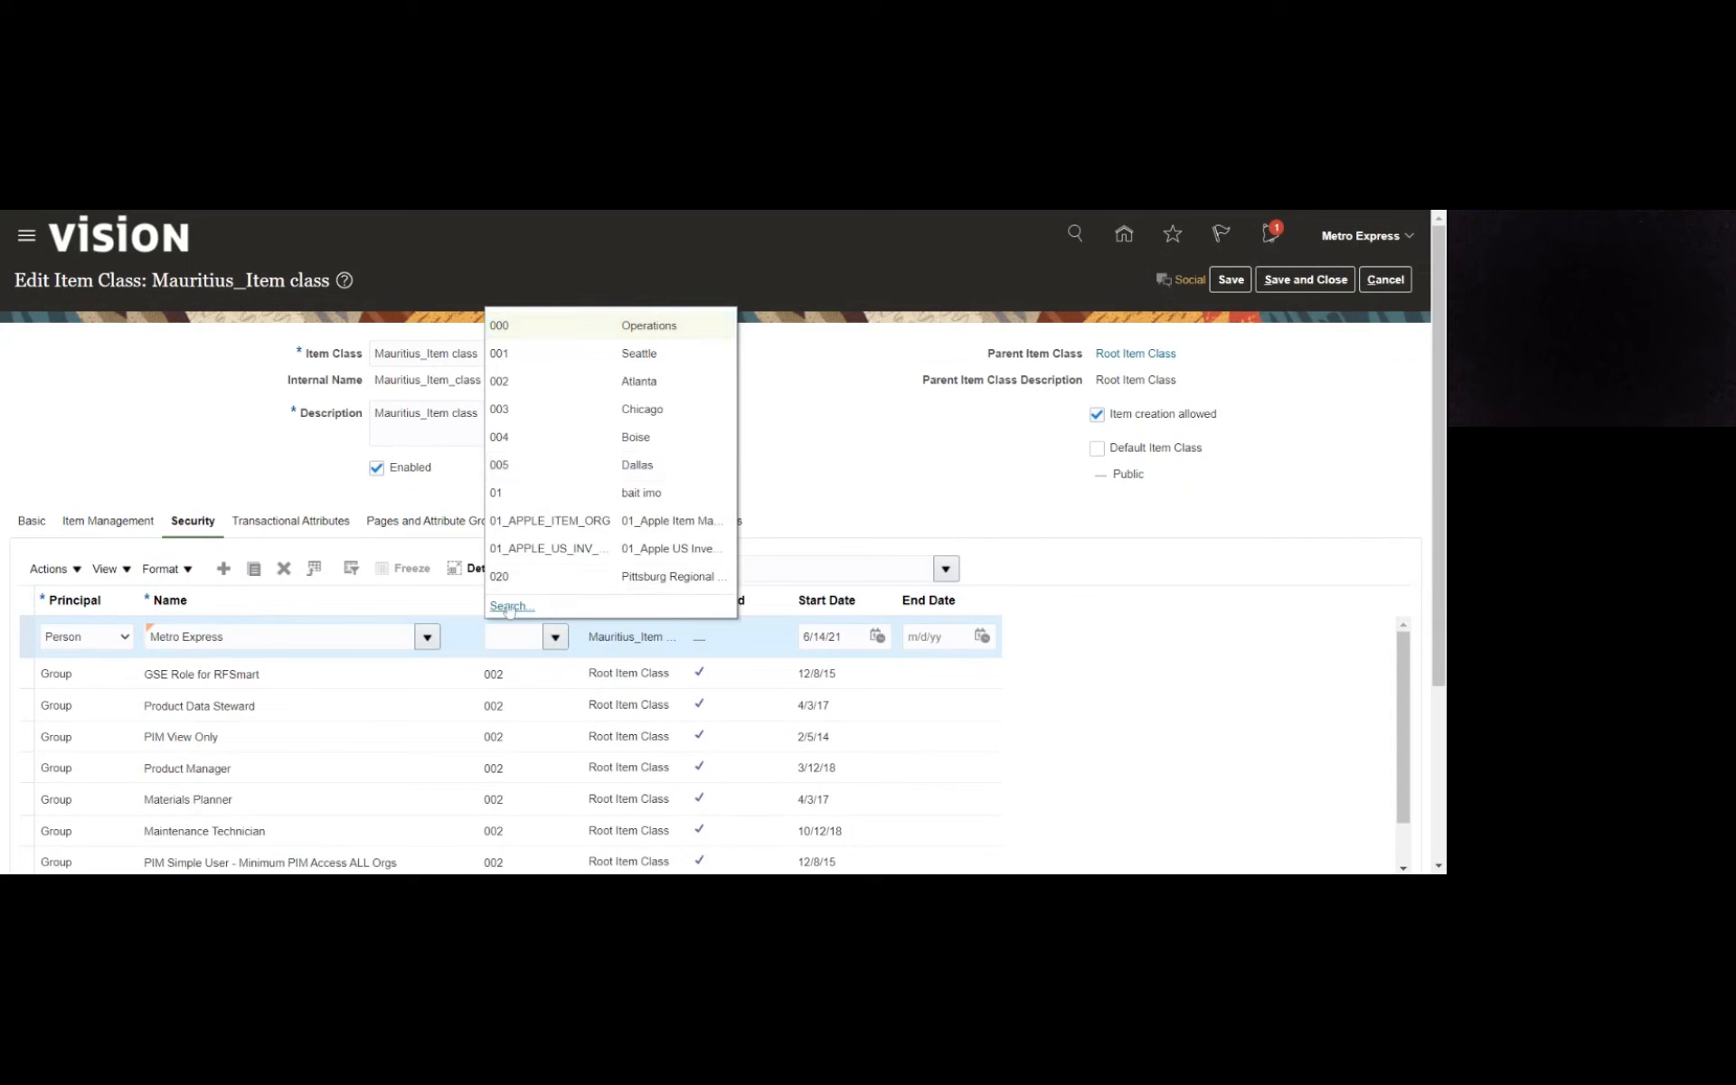
- Search the organizations for Maur and set MAURITIUS_INV_ORG as the organization of the Metro Express security assignment
click(508, 605)
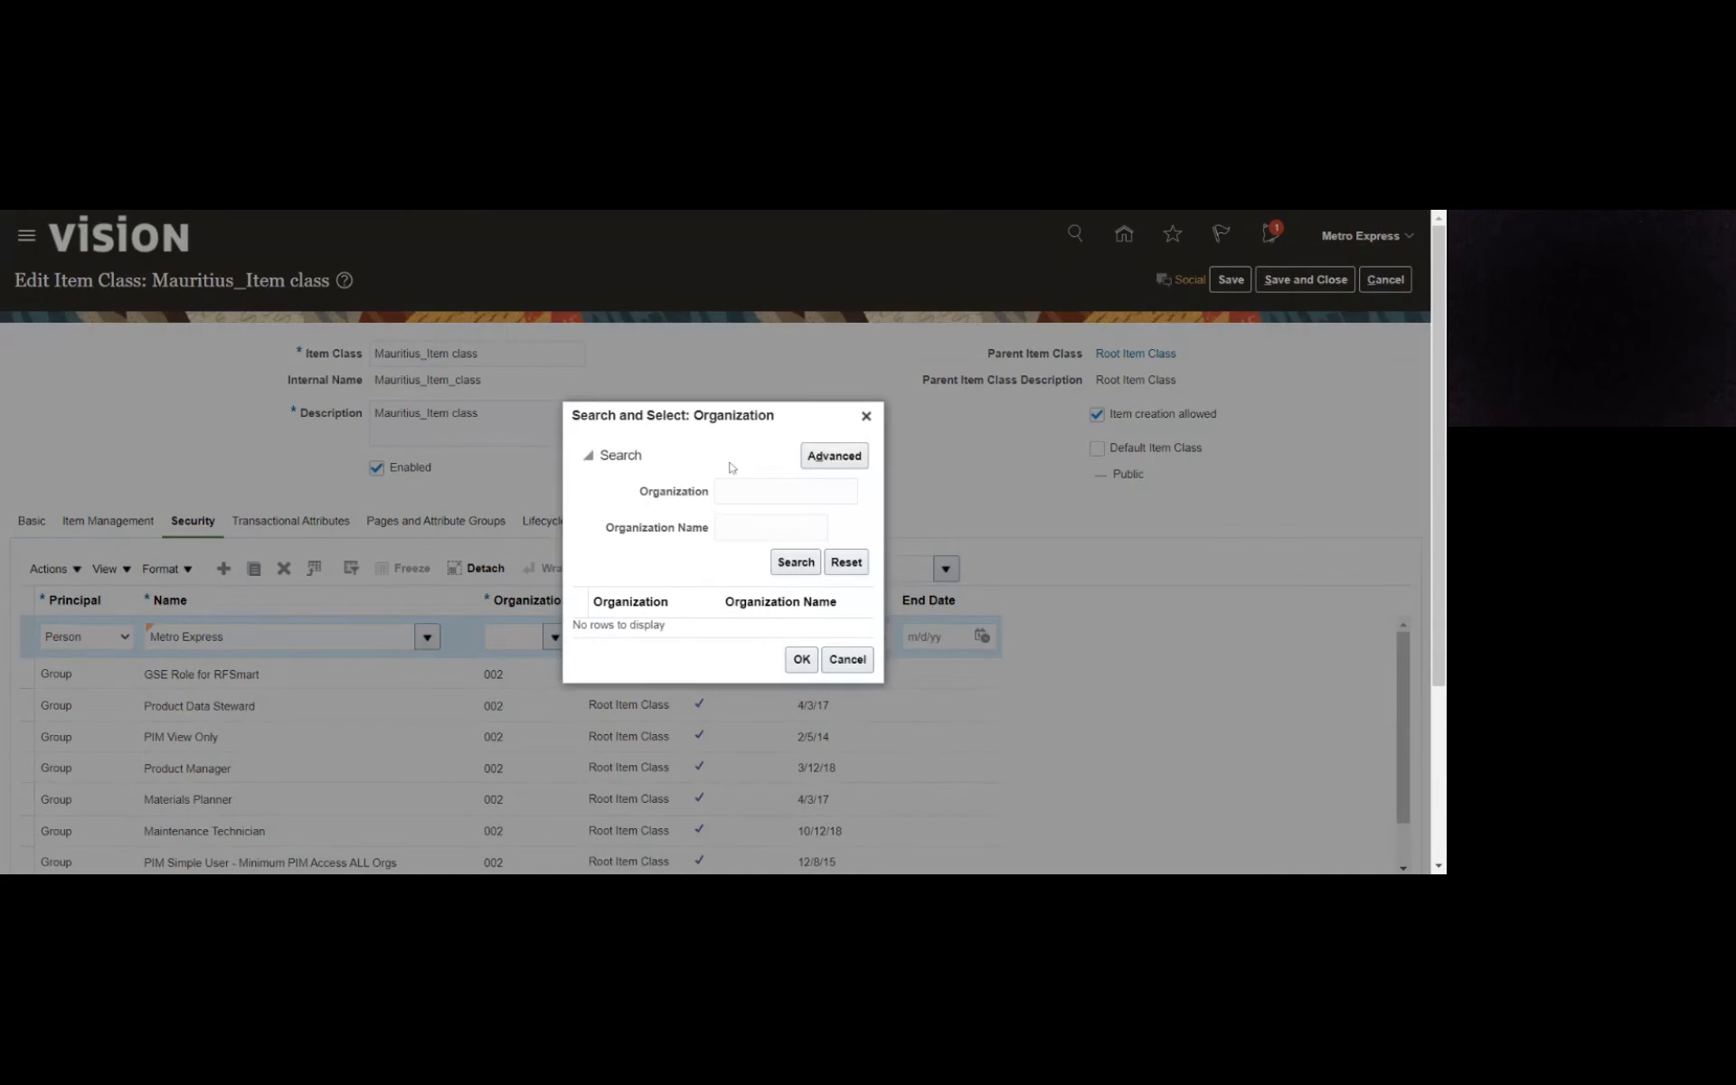
text(metro)
key(Return)
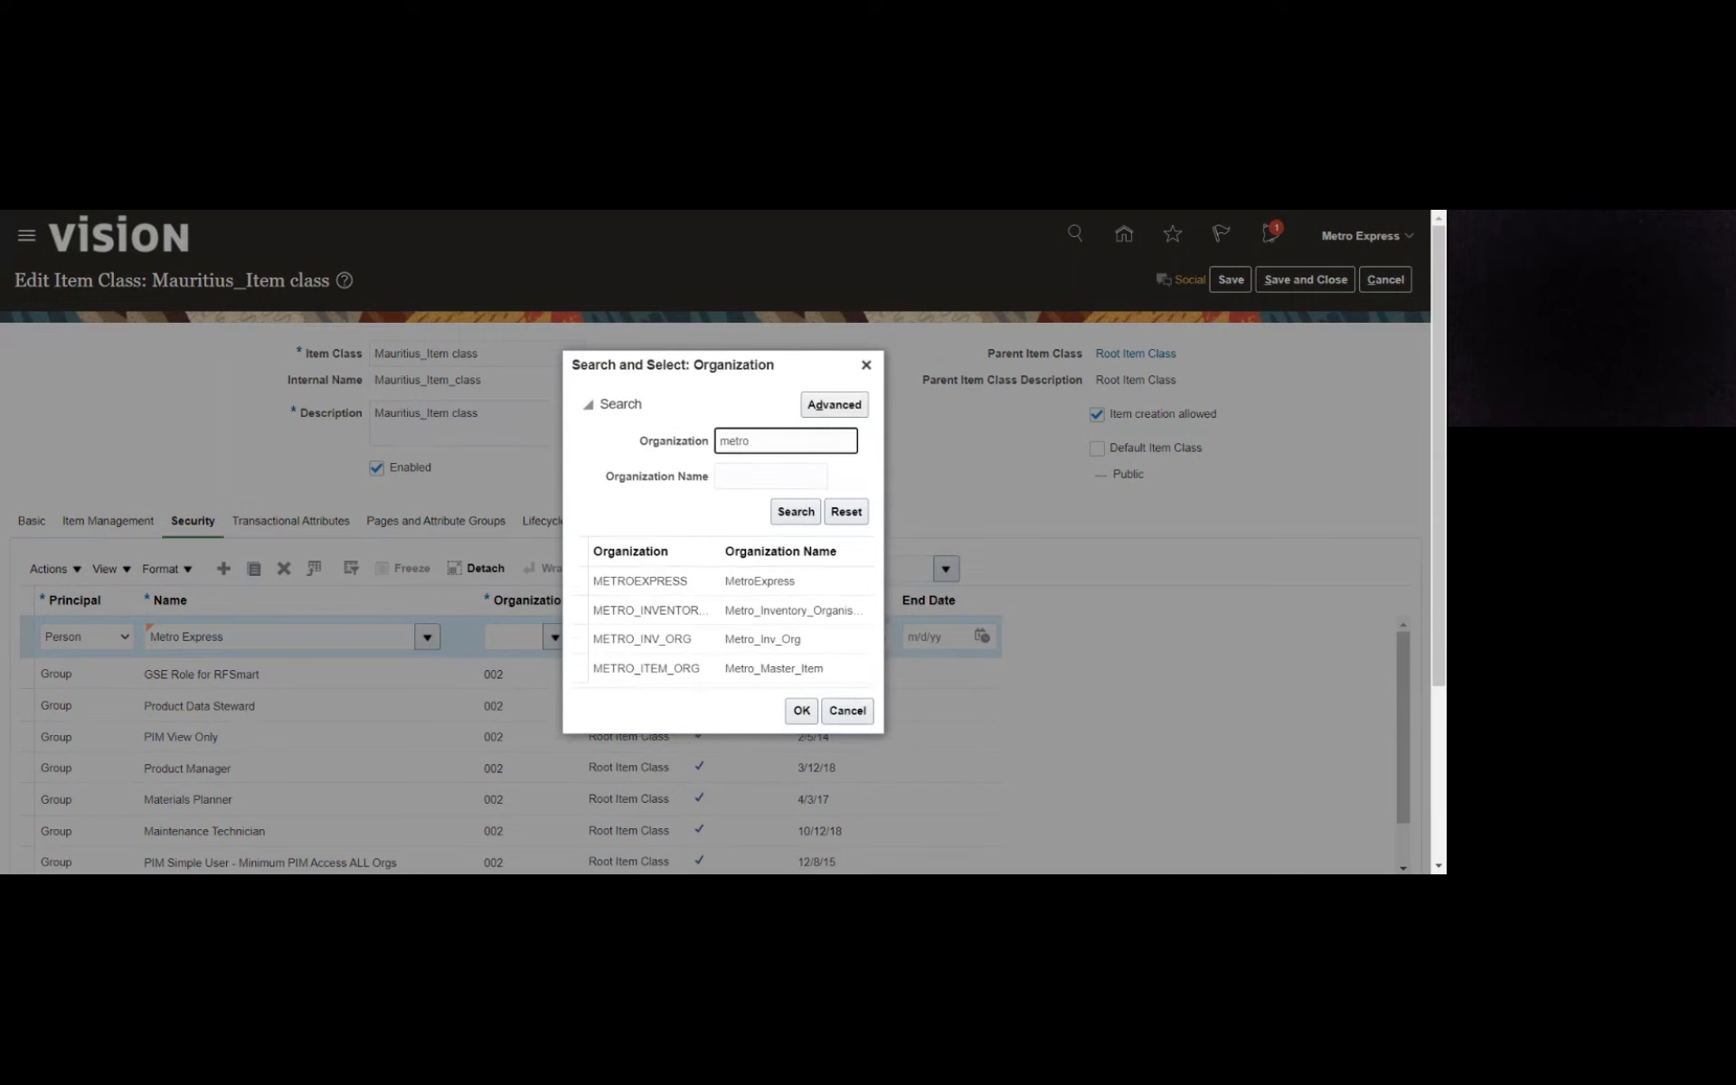
text(Maur)
click(803, 513)
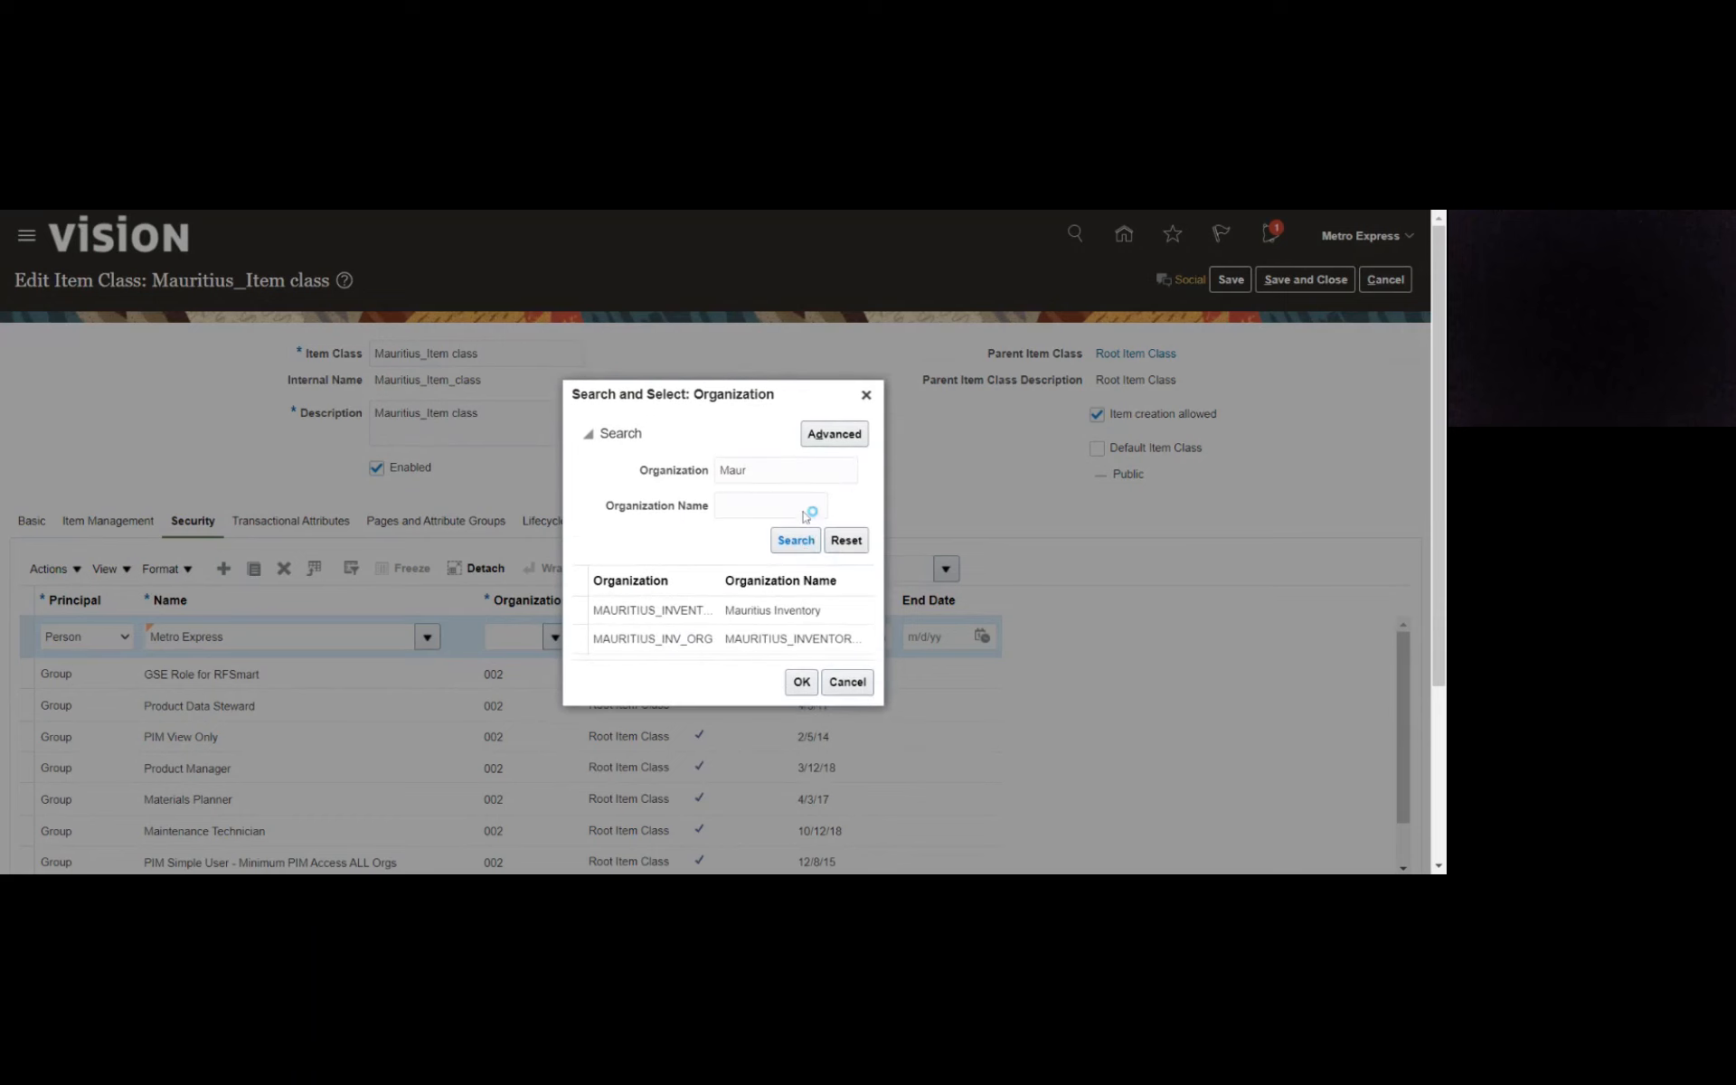
click(669, 640)
click(799, 685)
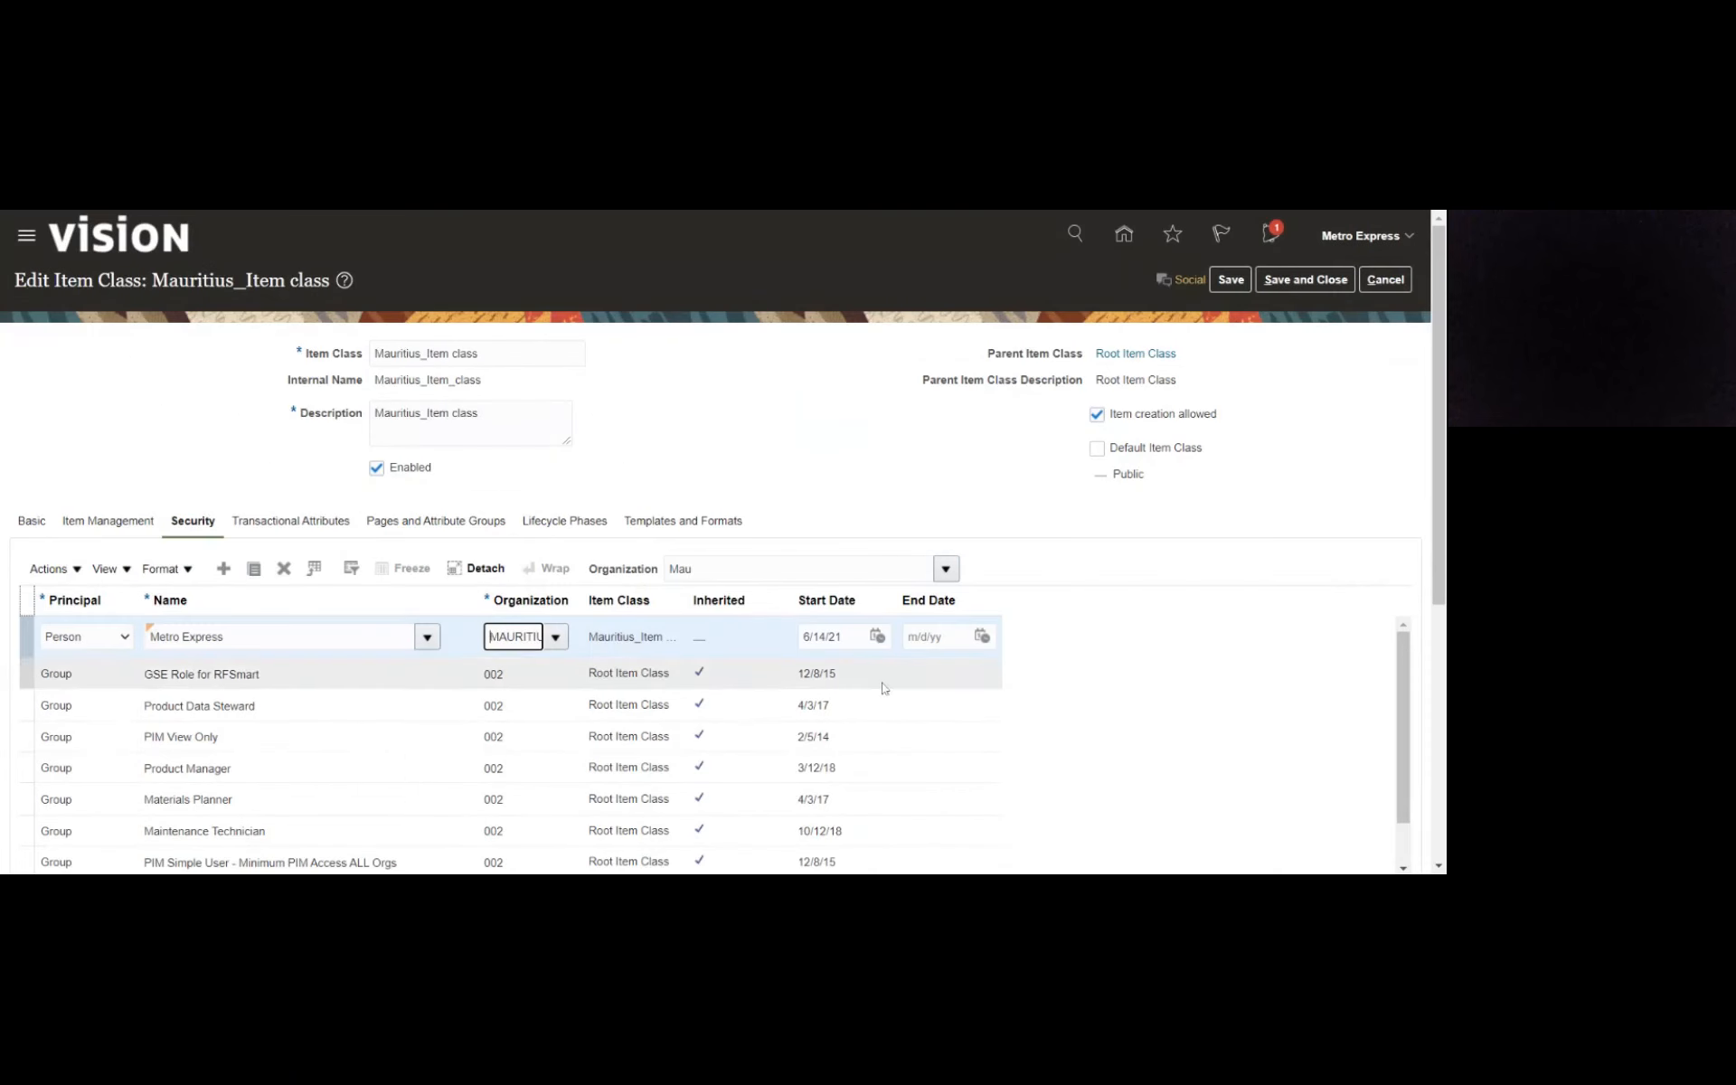
- Set the start date of the Metro Express security assignment to 1/1/21 and save the item class
click(879, 641)
click(918, 662)
click(938, 687)
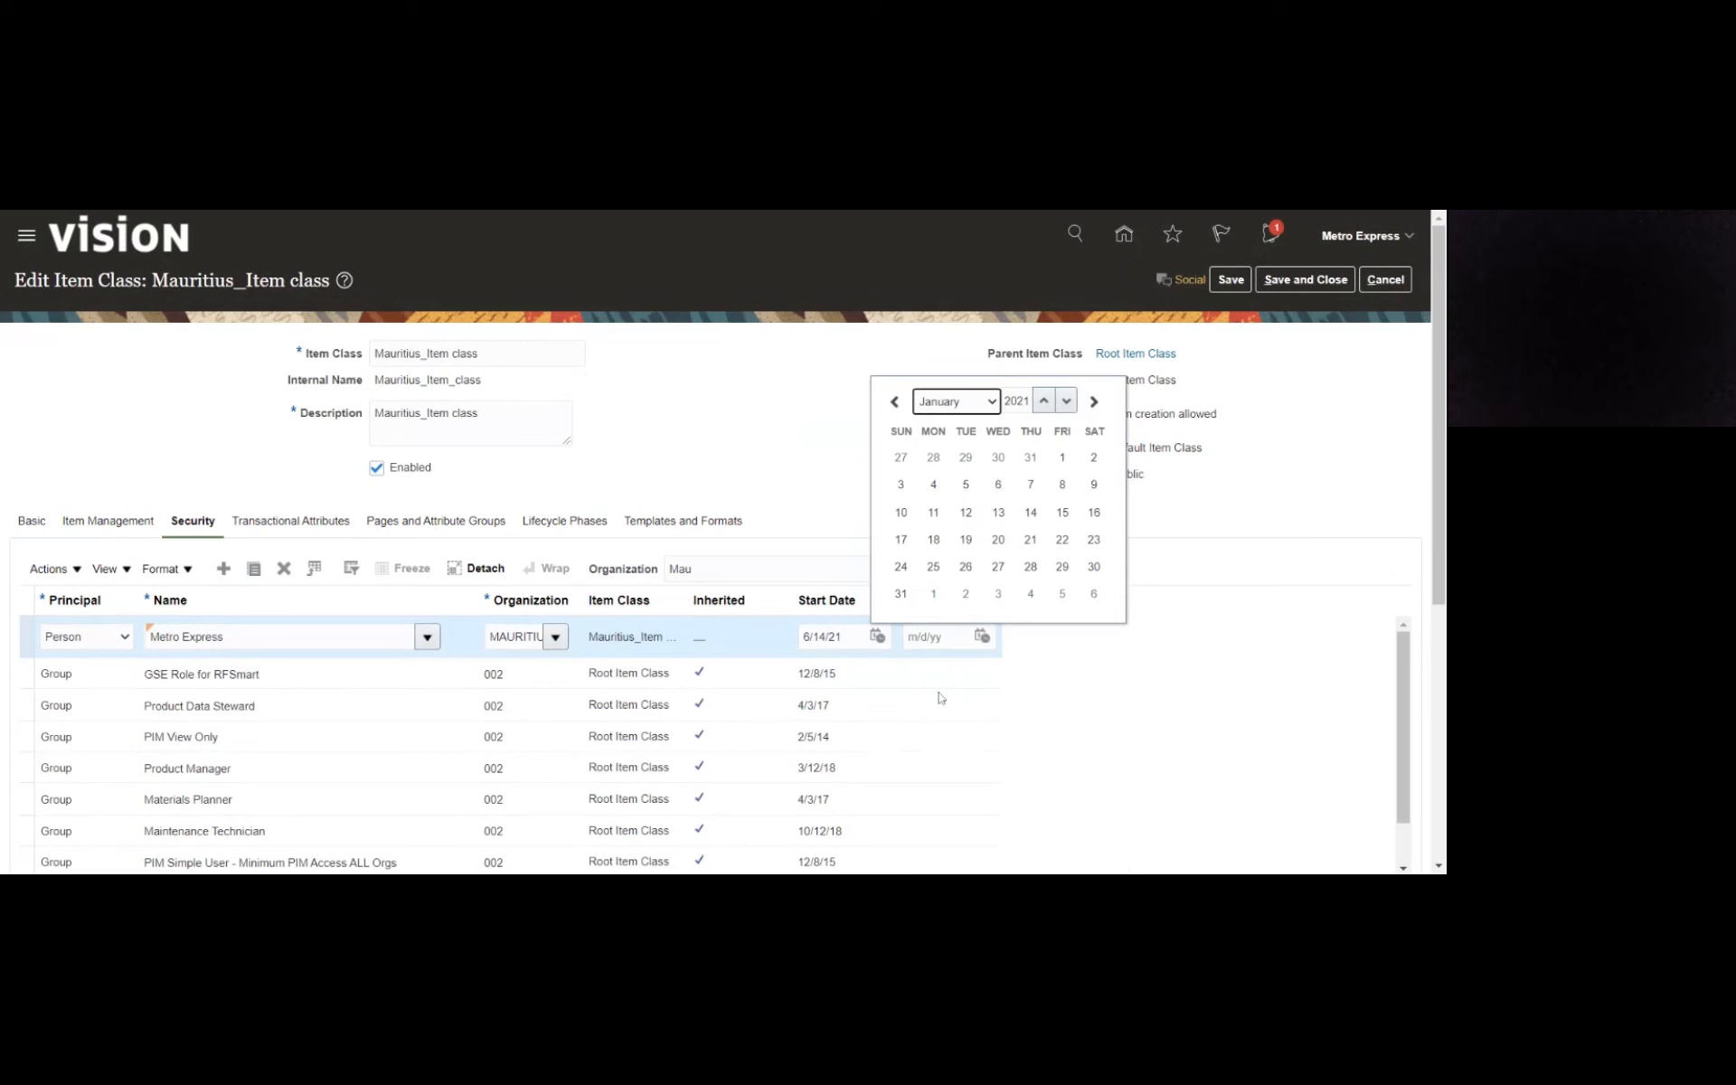
click(1063, 458)
click(859, 475)
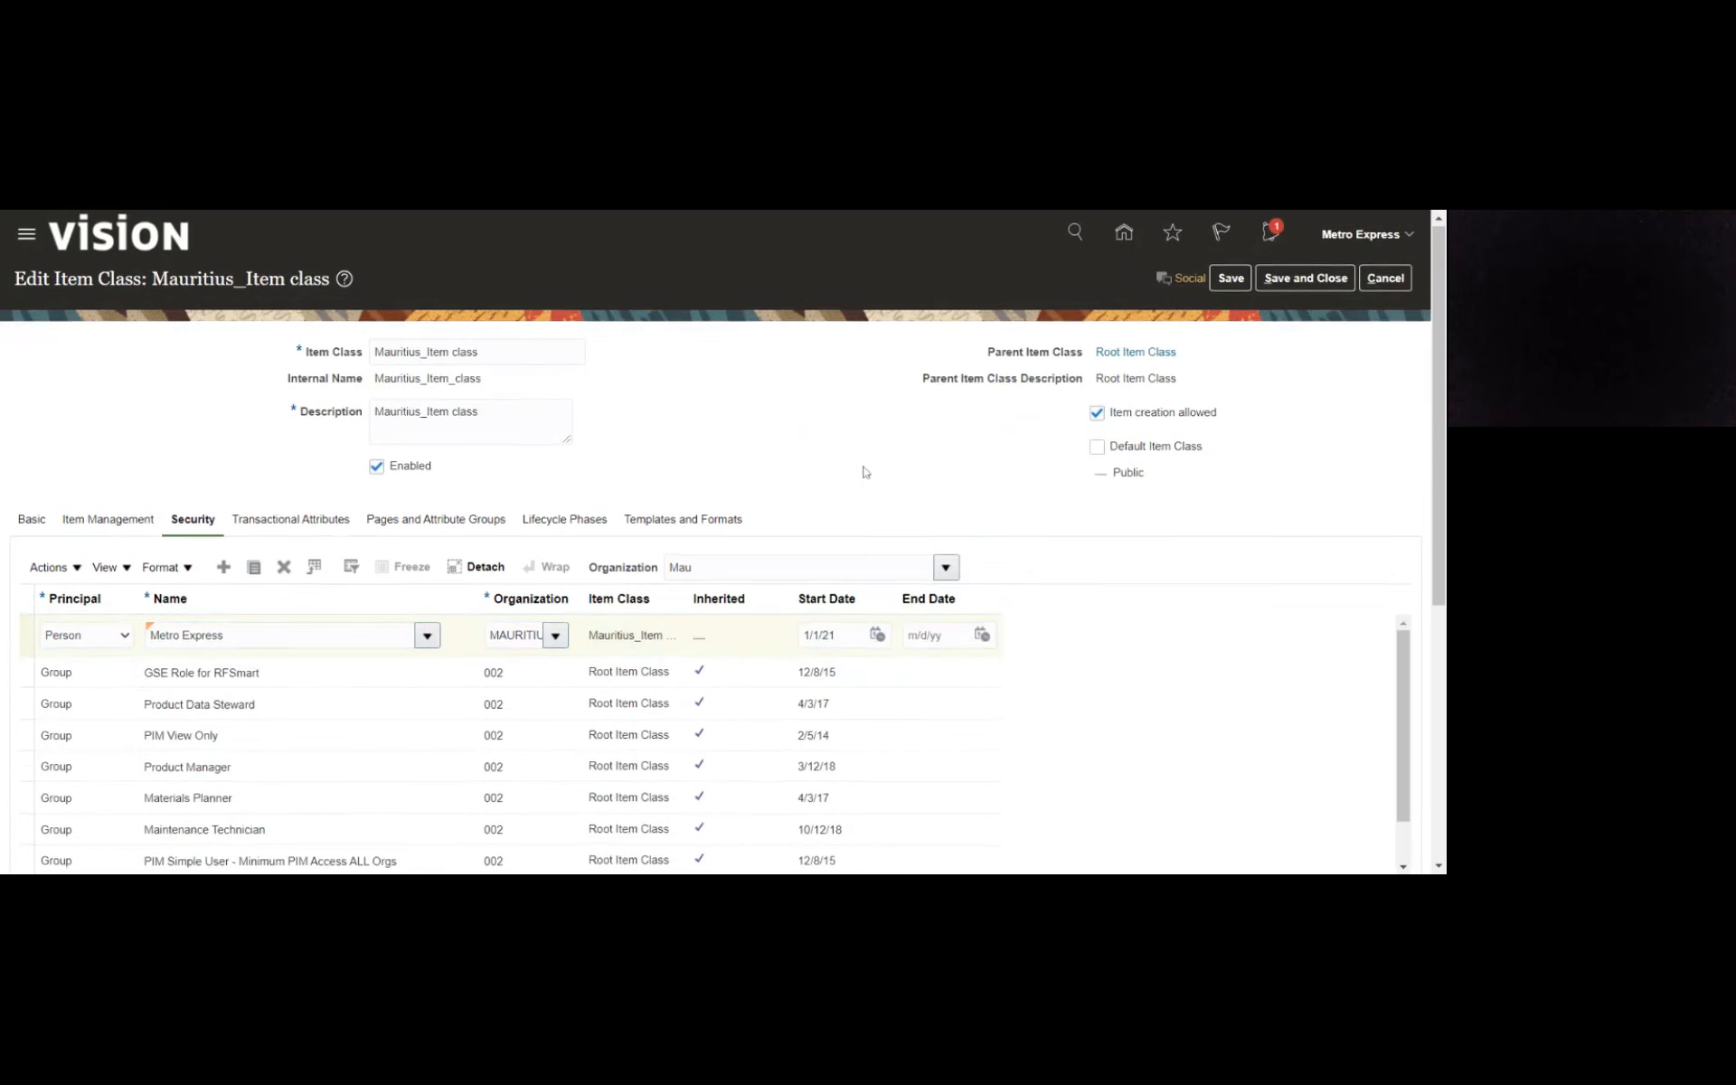
scroll(855, 488, down, 5)
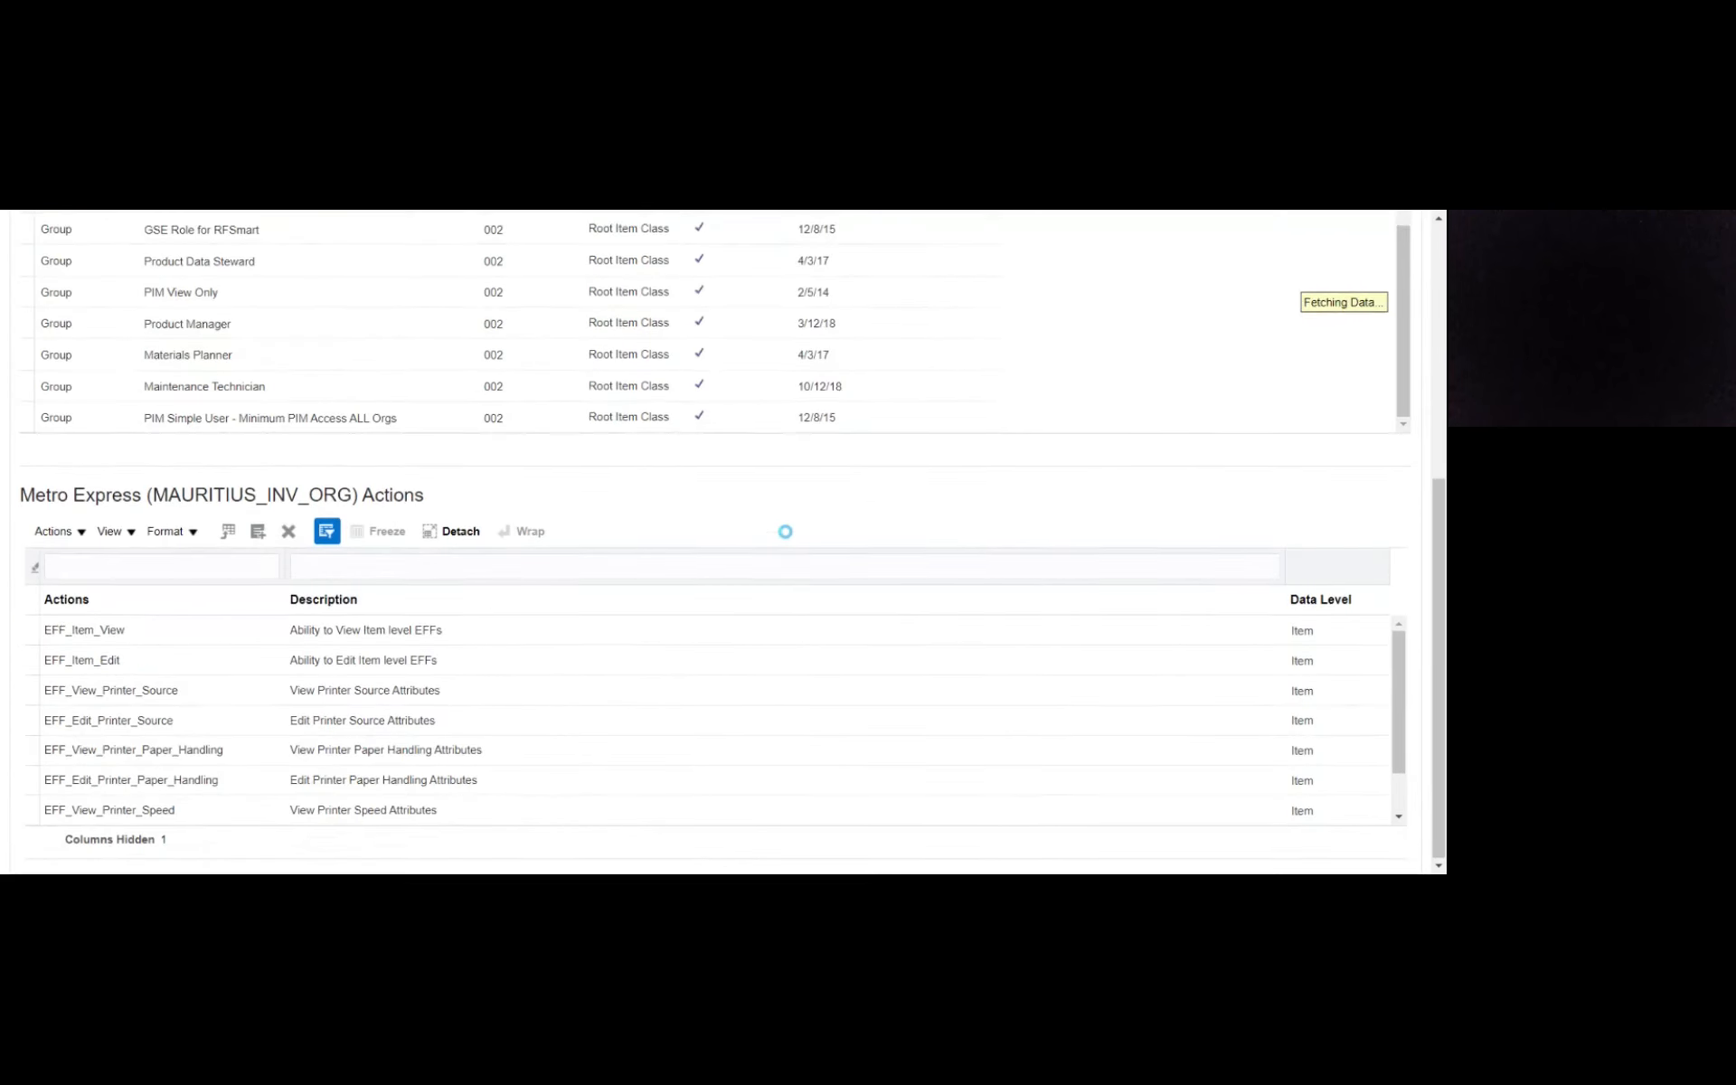
scroll(783, 530, up, 3)
scroll(786, 535, up, 5)
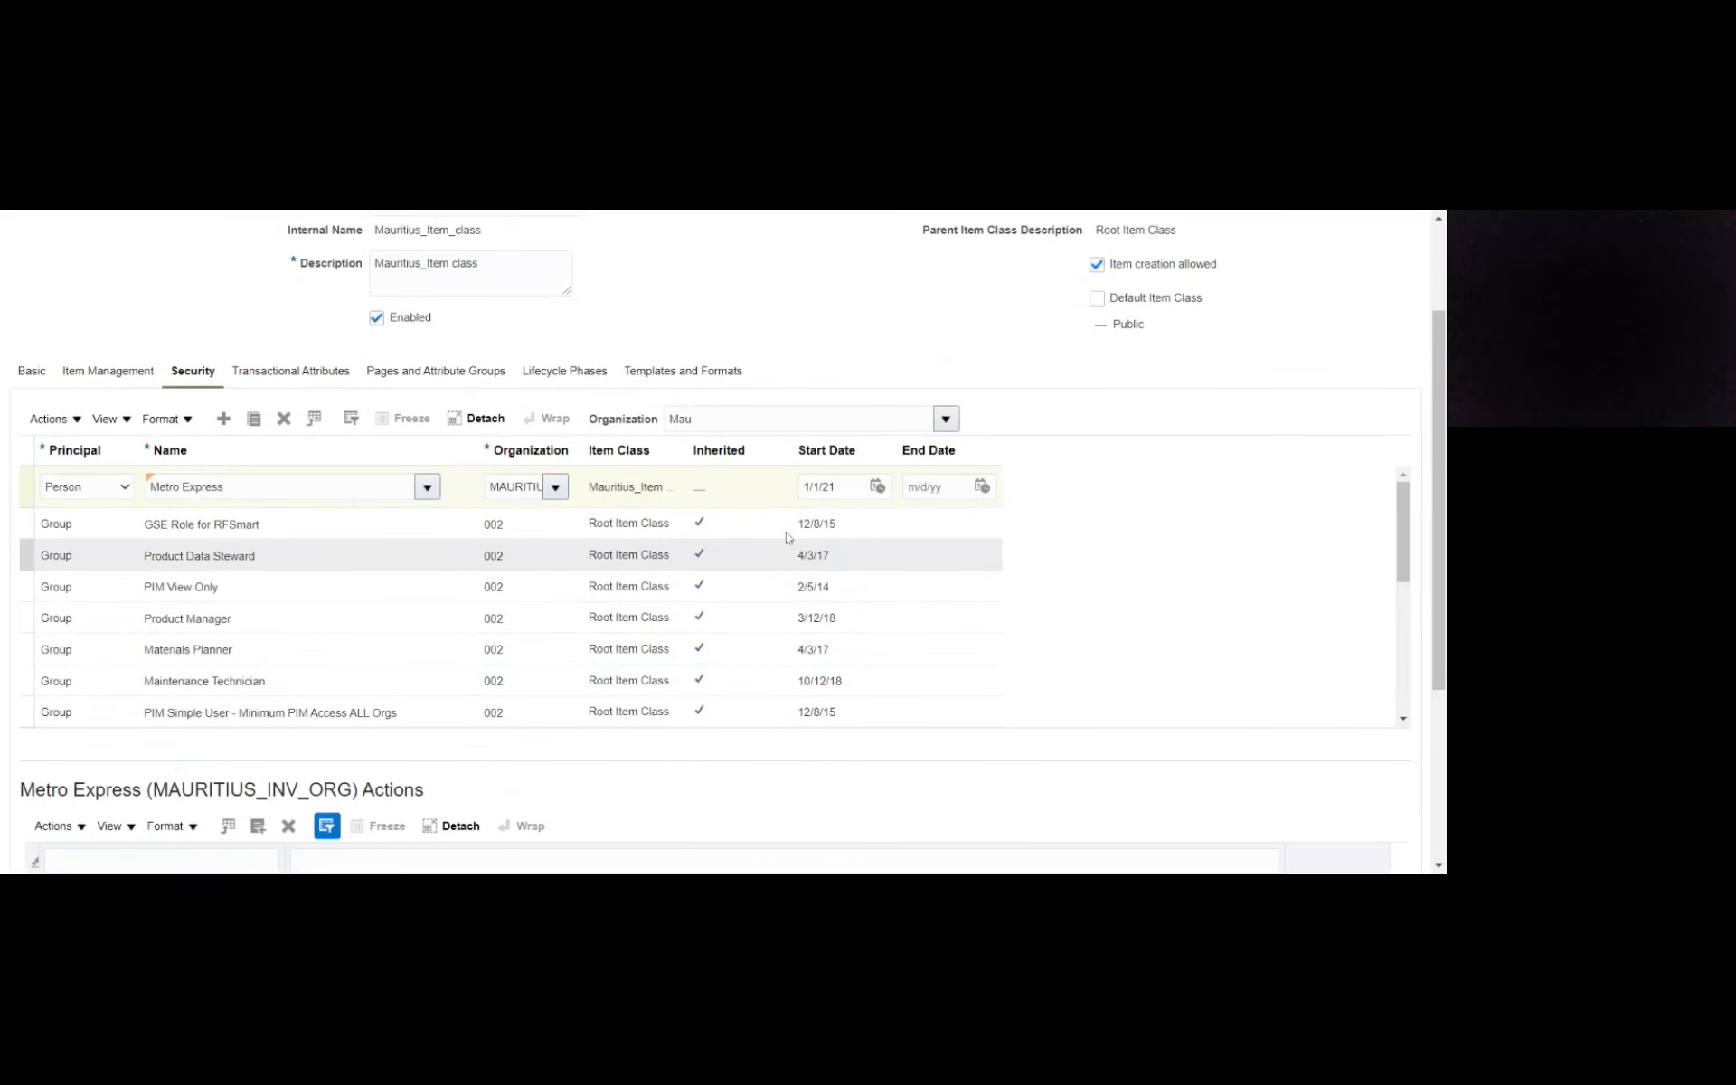
click(1228, 281)
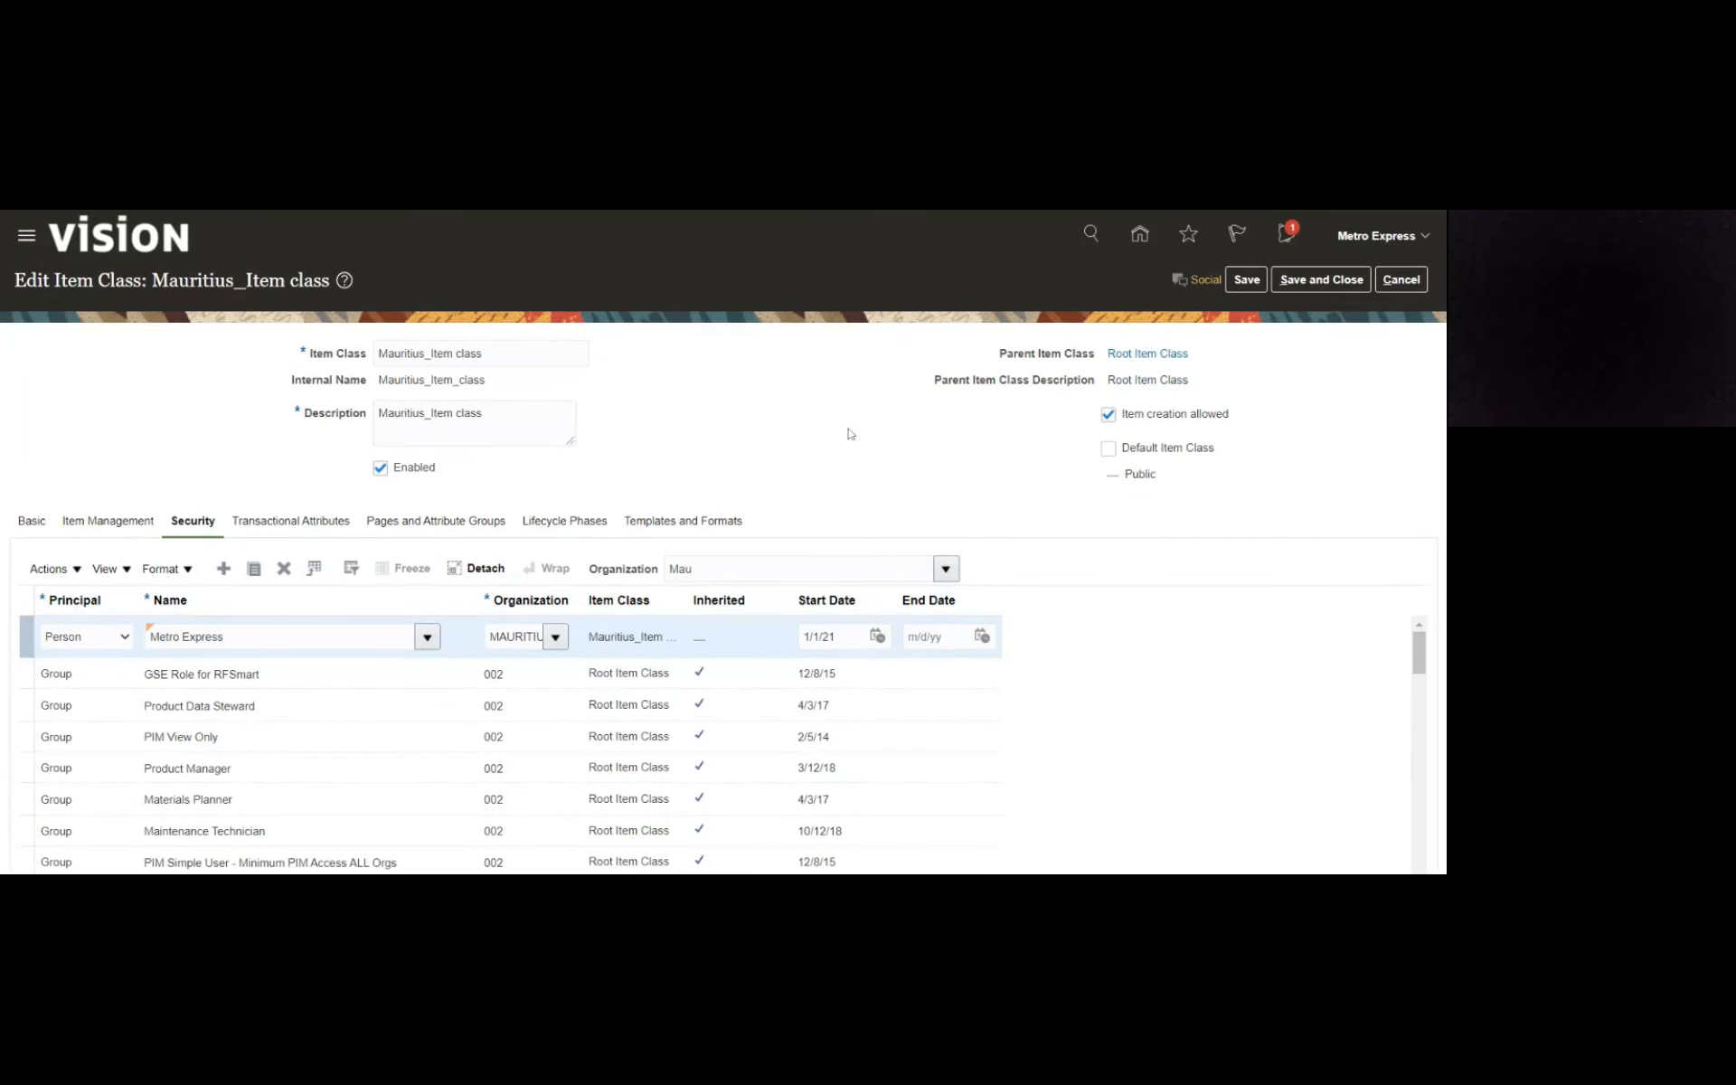
- Review the actions listed for the Metro Express assignment in MAURITIUS_INV_ORG
scroll(587, 752, down, 5)
scroll(587, 753, down, 2)
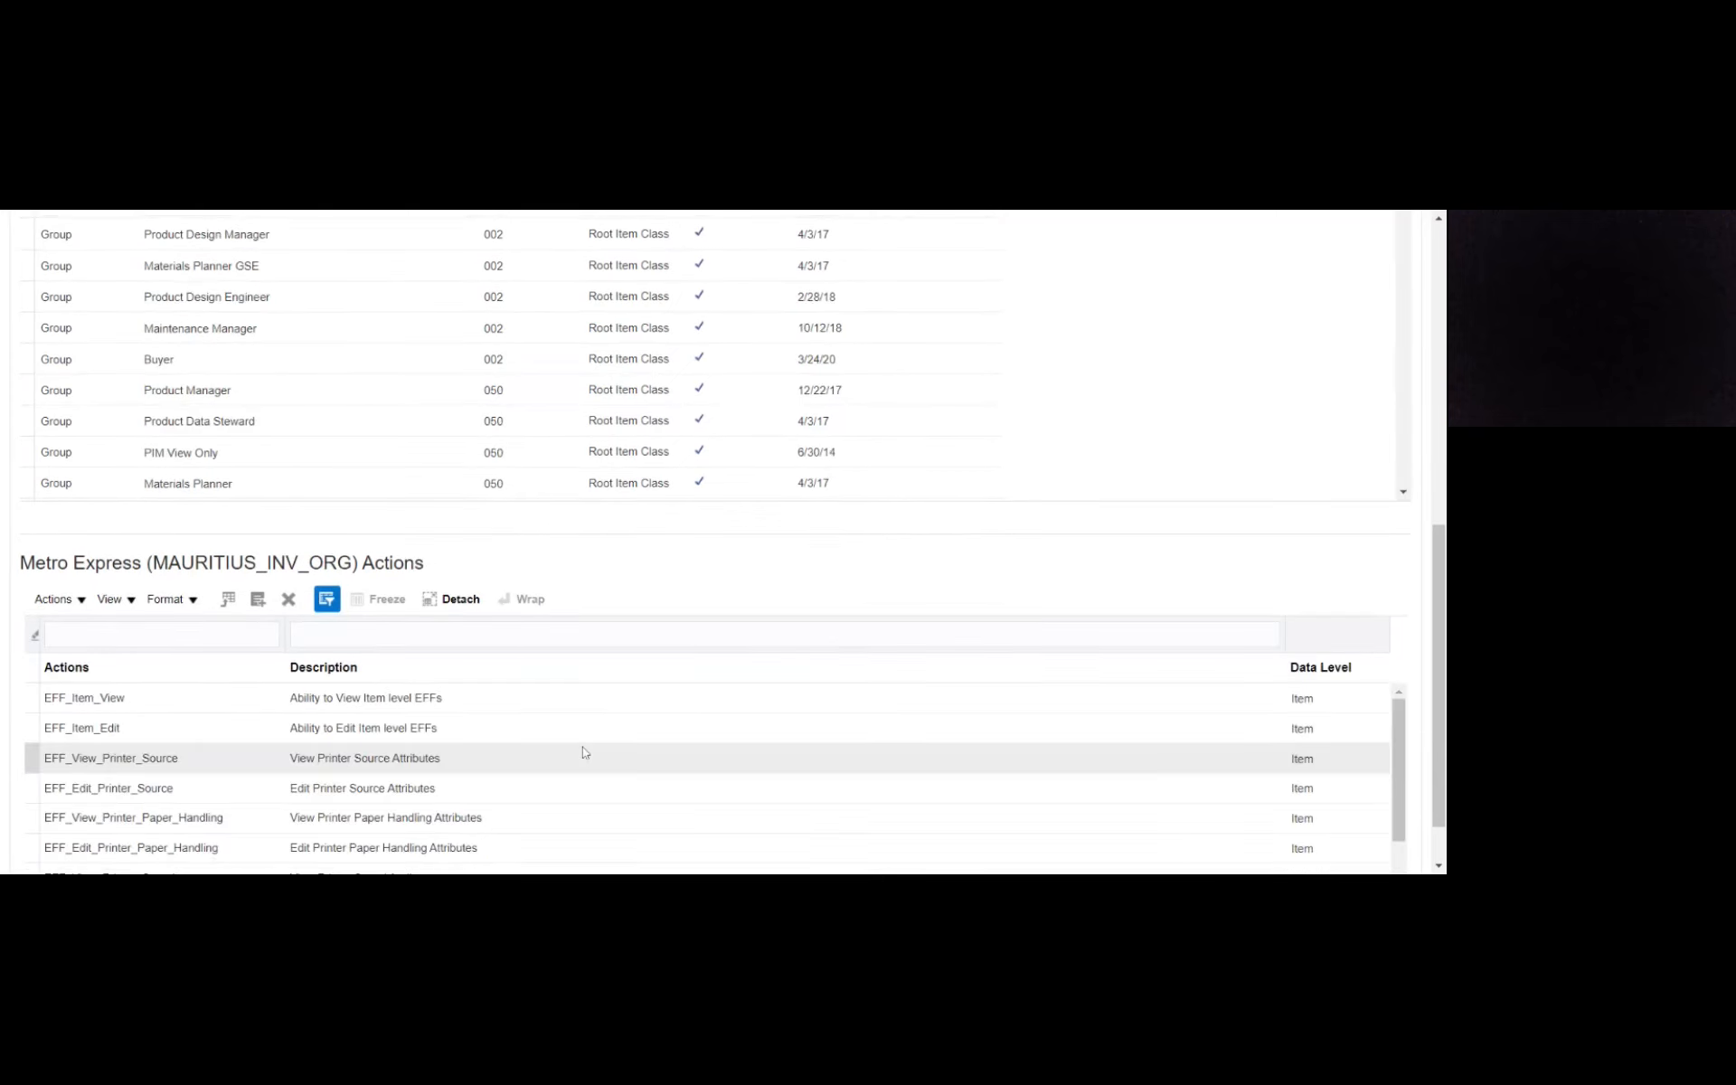
scroll(832, 572, up, 6)
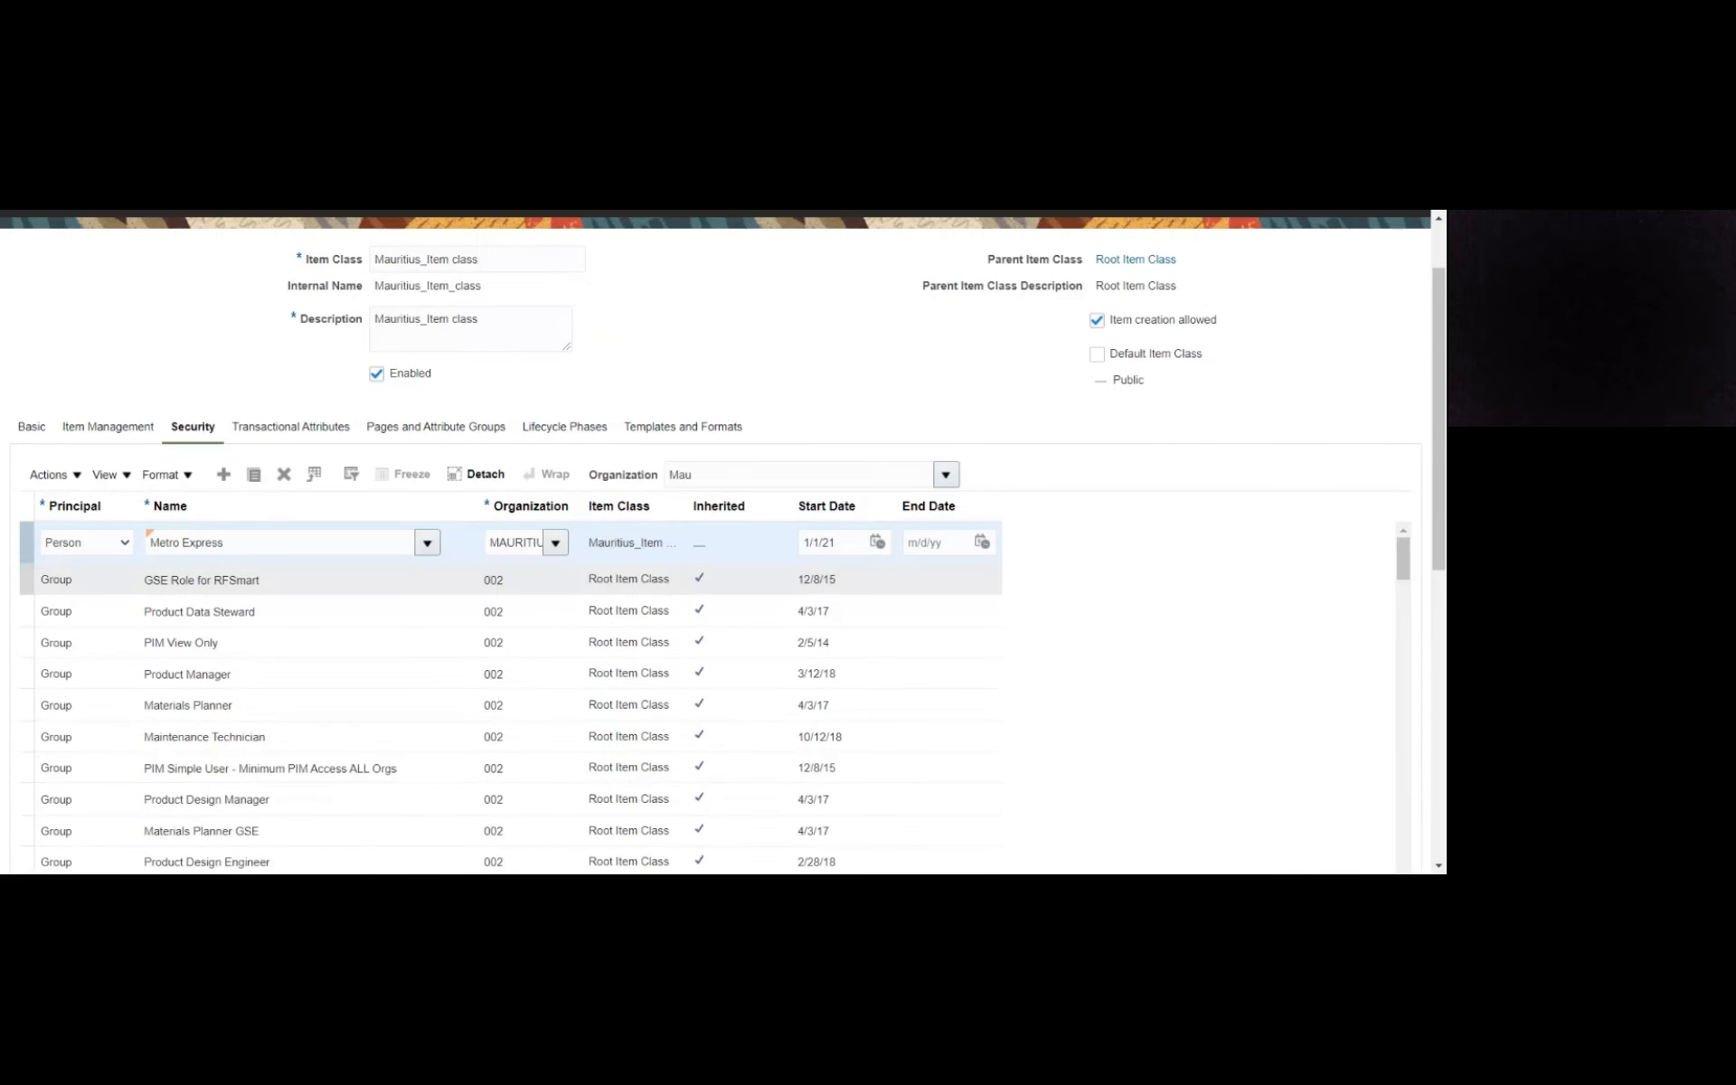
click(407, 542)
scroll(1440, 569, down, 1)
scroll(1440, 570, down, 6)
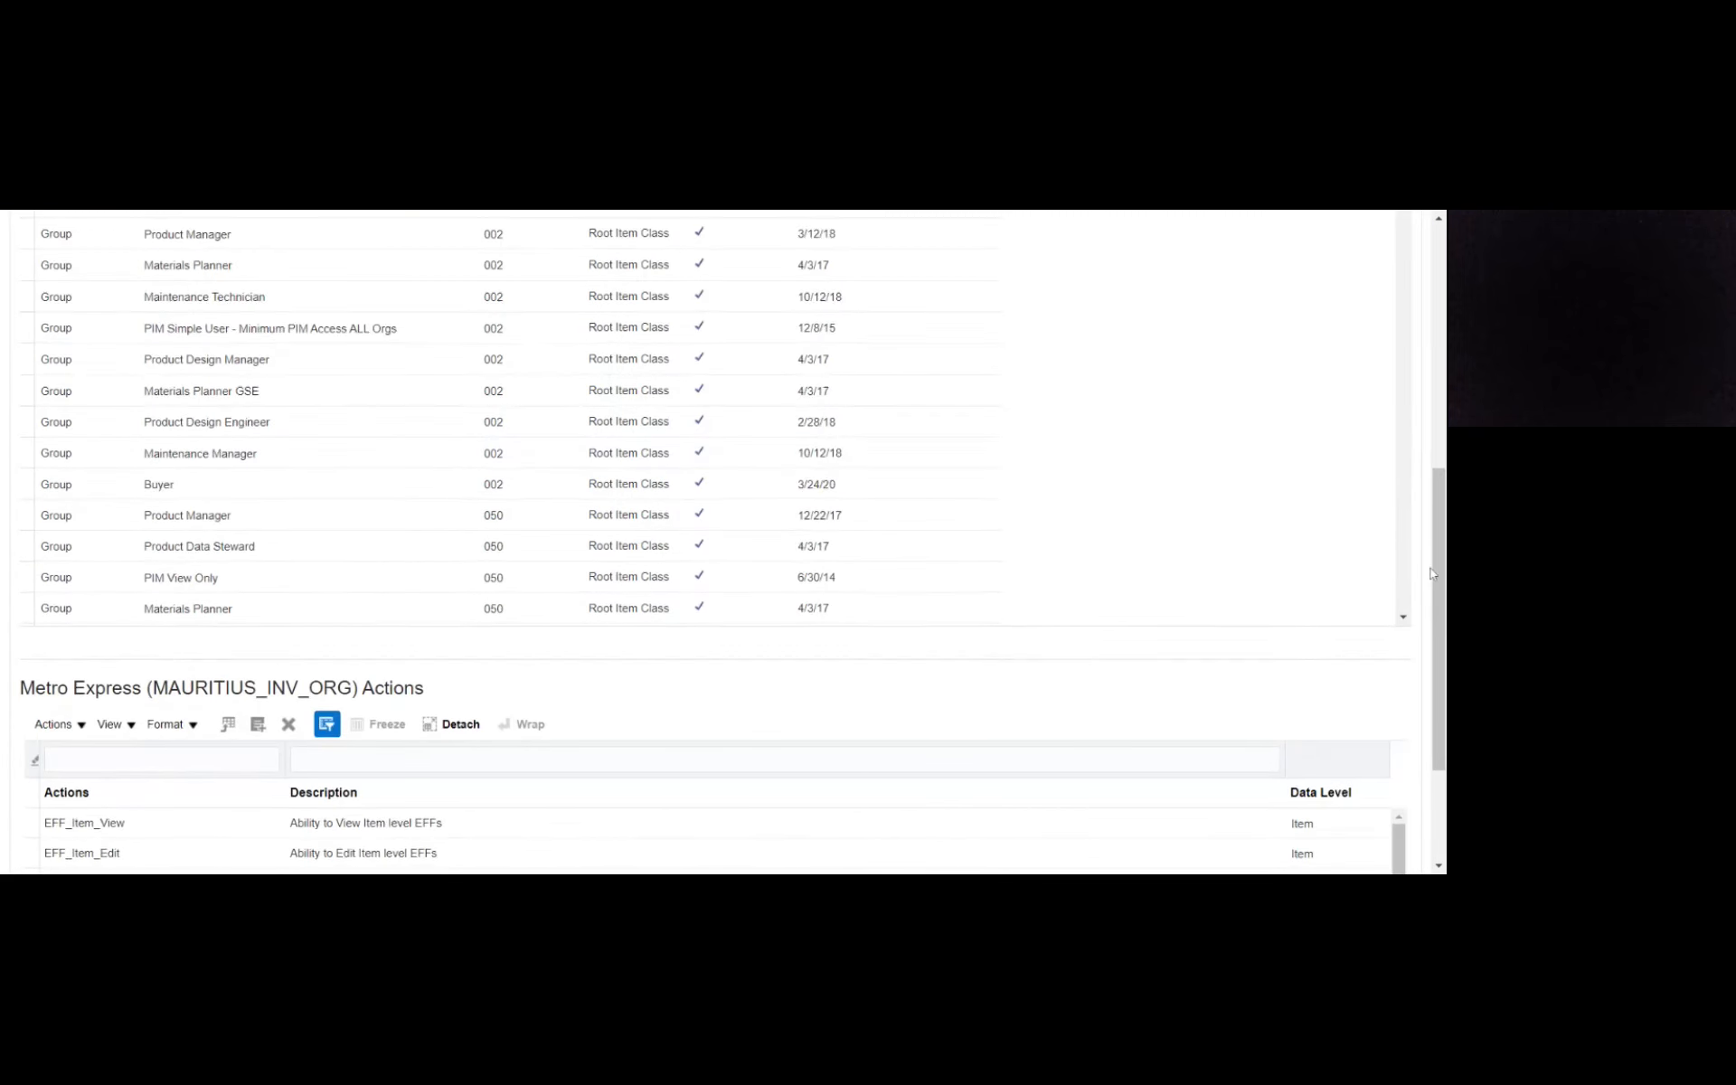
scroll(1429, 573, up, 7)
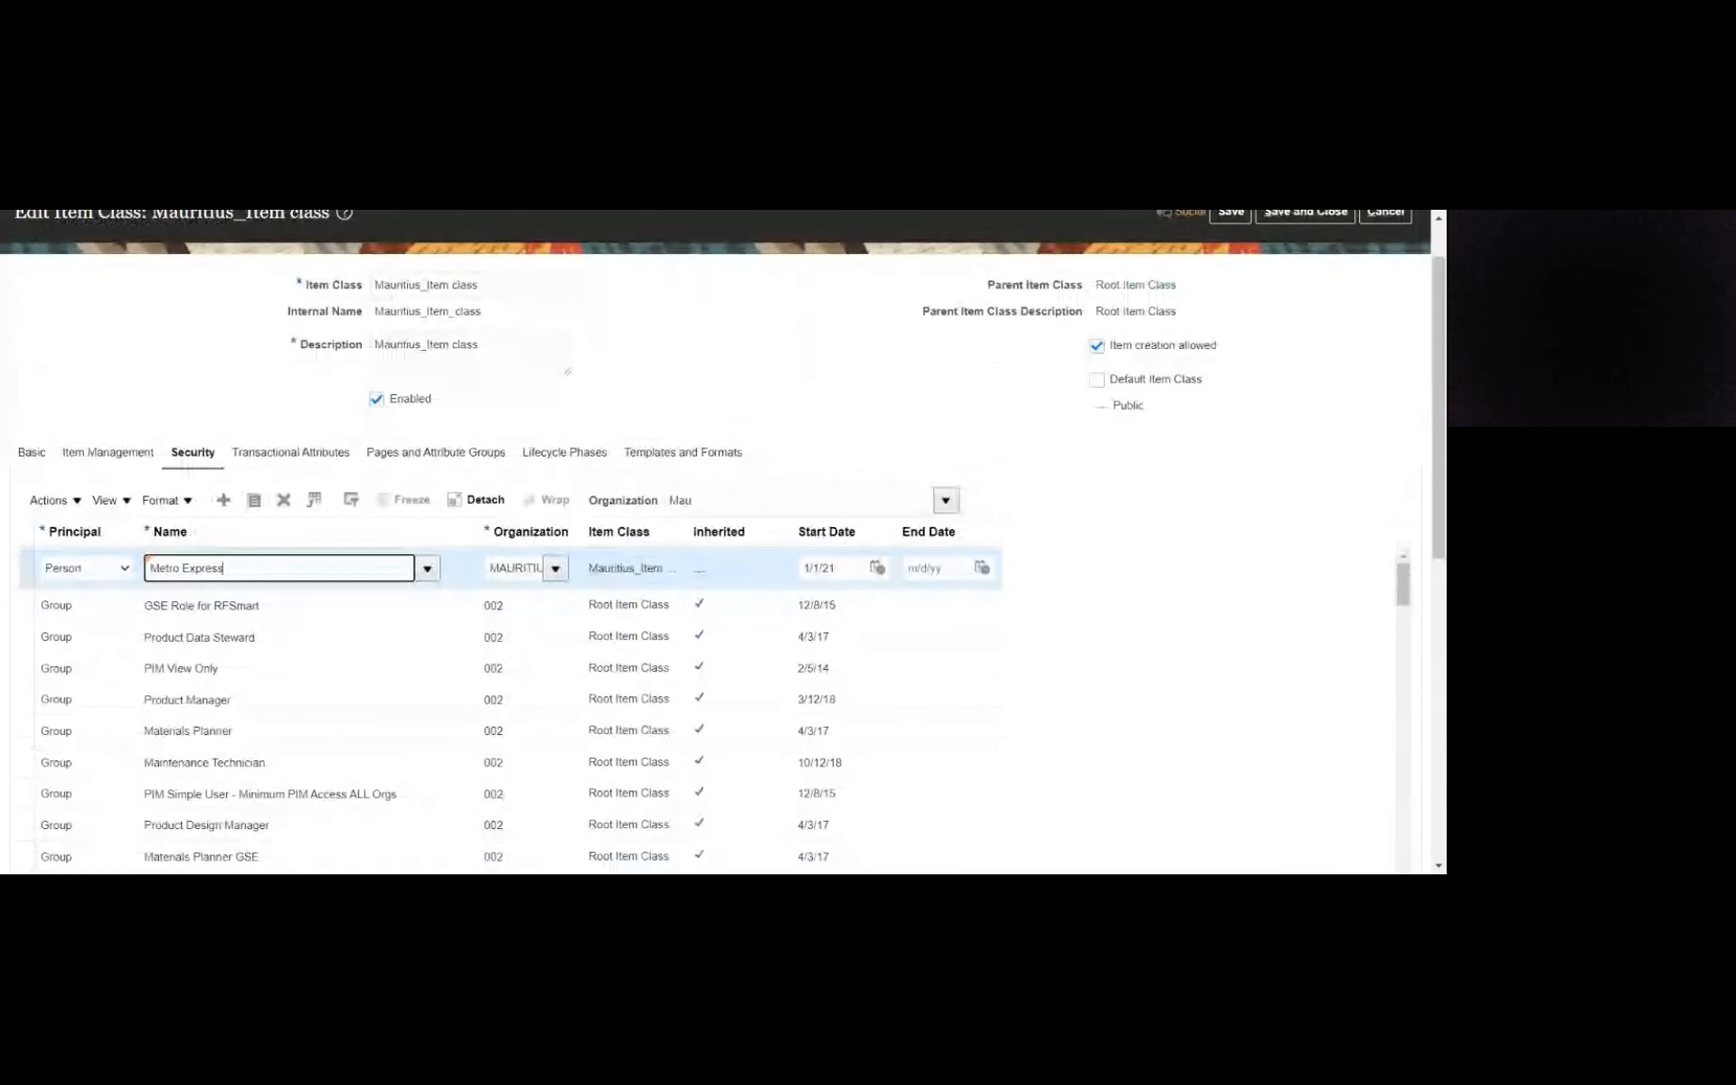
- Open the templates of Mauritius_Item class and look through the existing item templates and their organizations
click(688, 453)
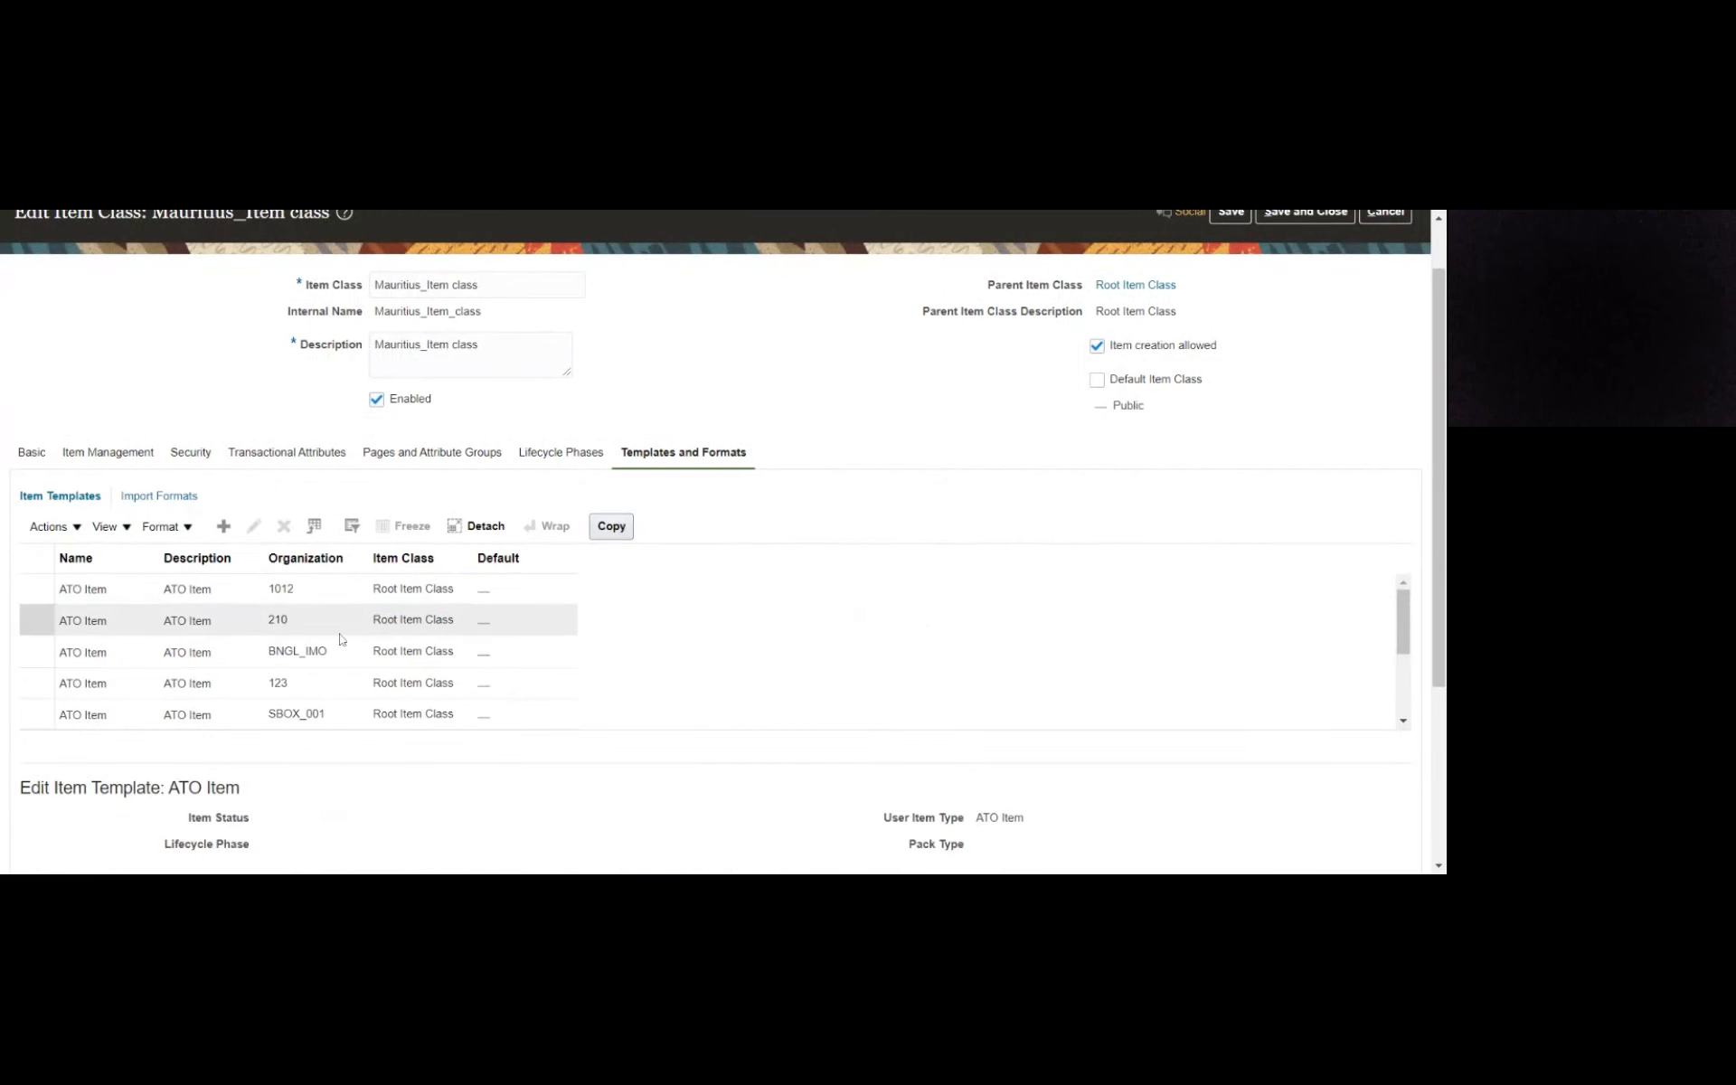
scroll(340, 638, down, 2)
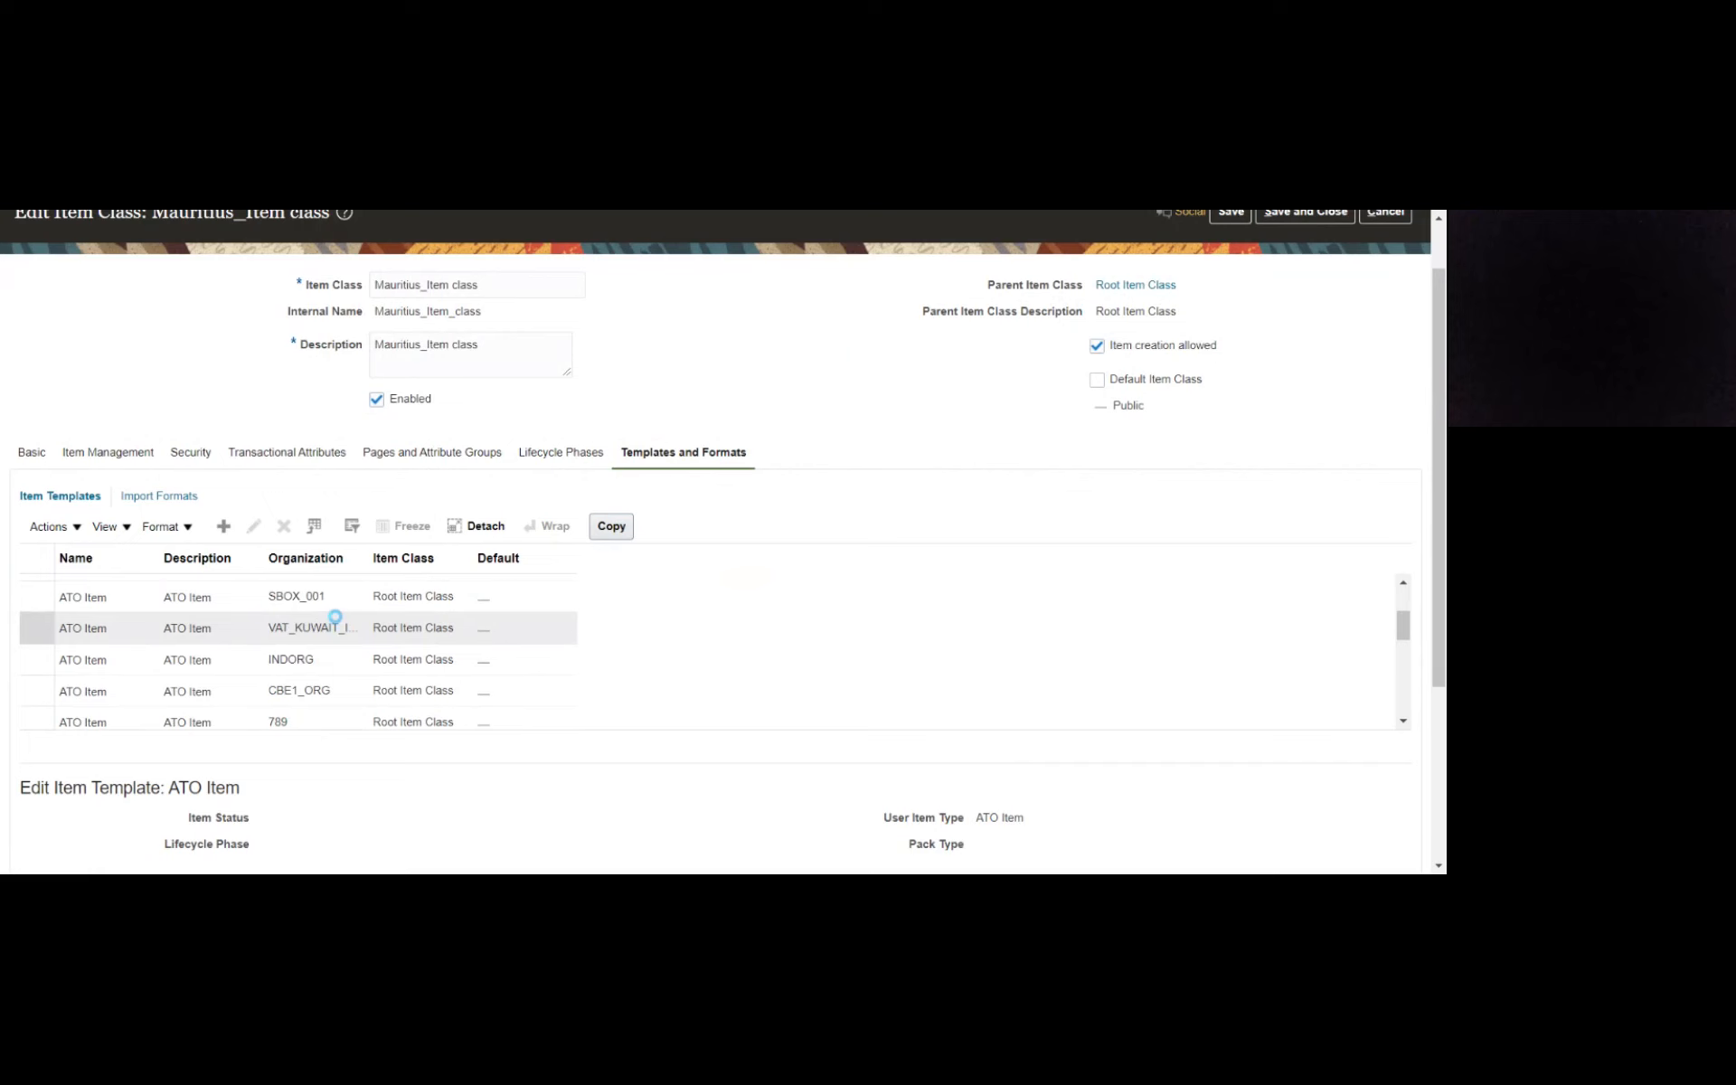
scroll(334, 616, down, 2)
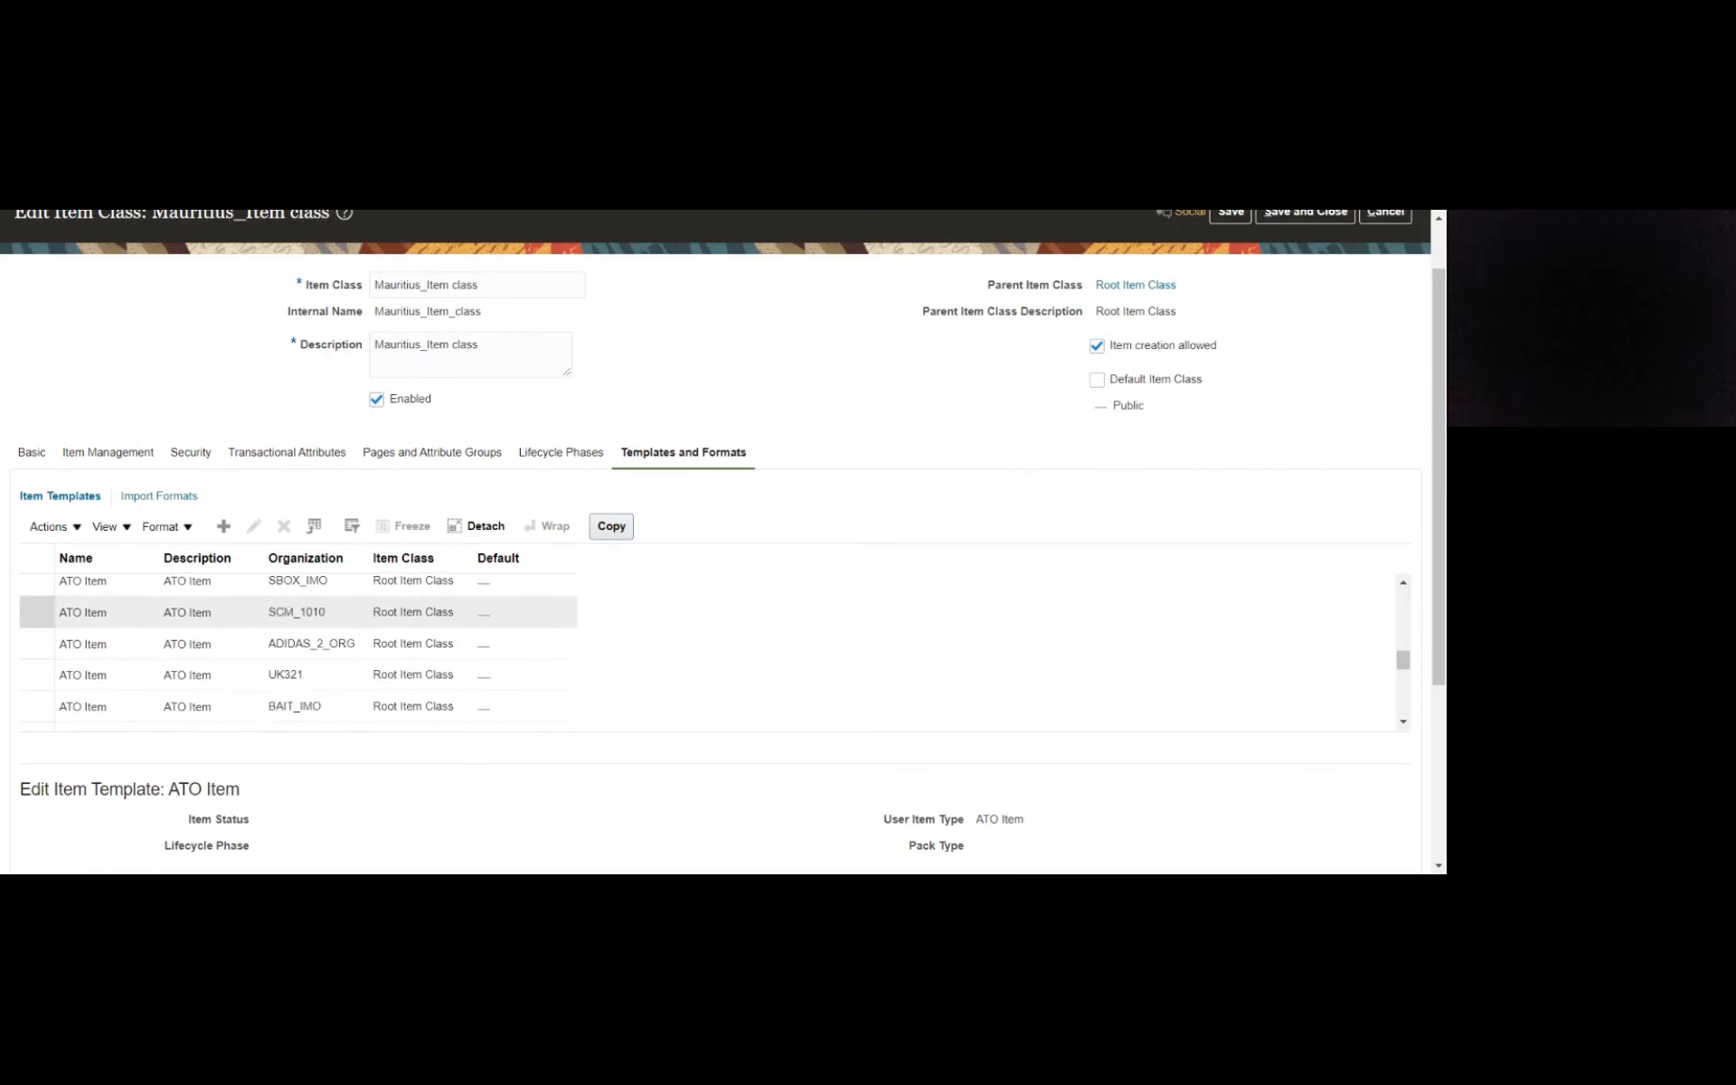
scroll(322, 649, down, 3)
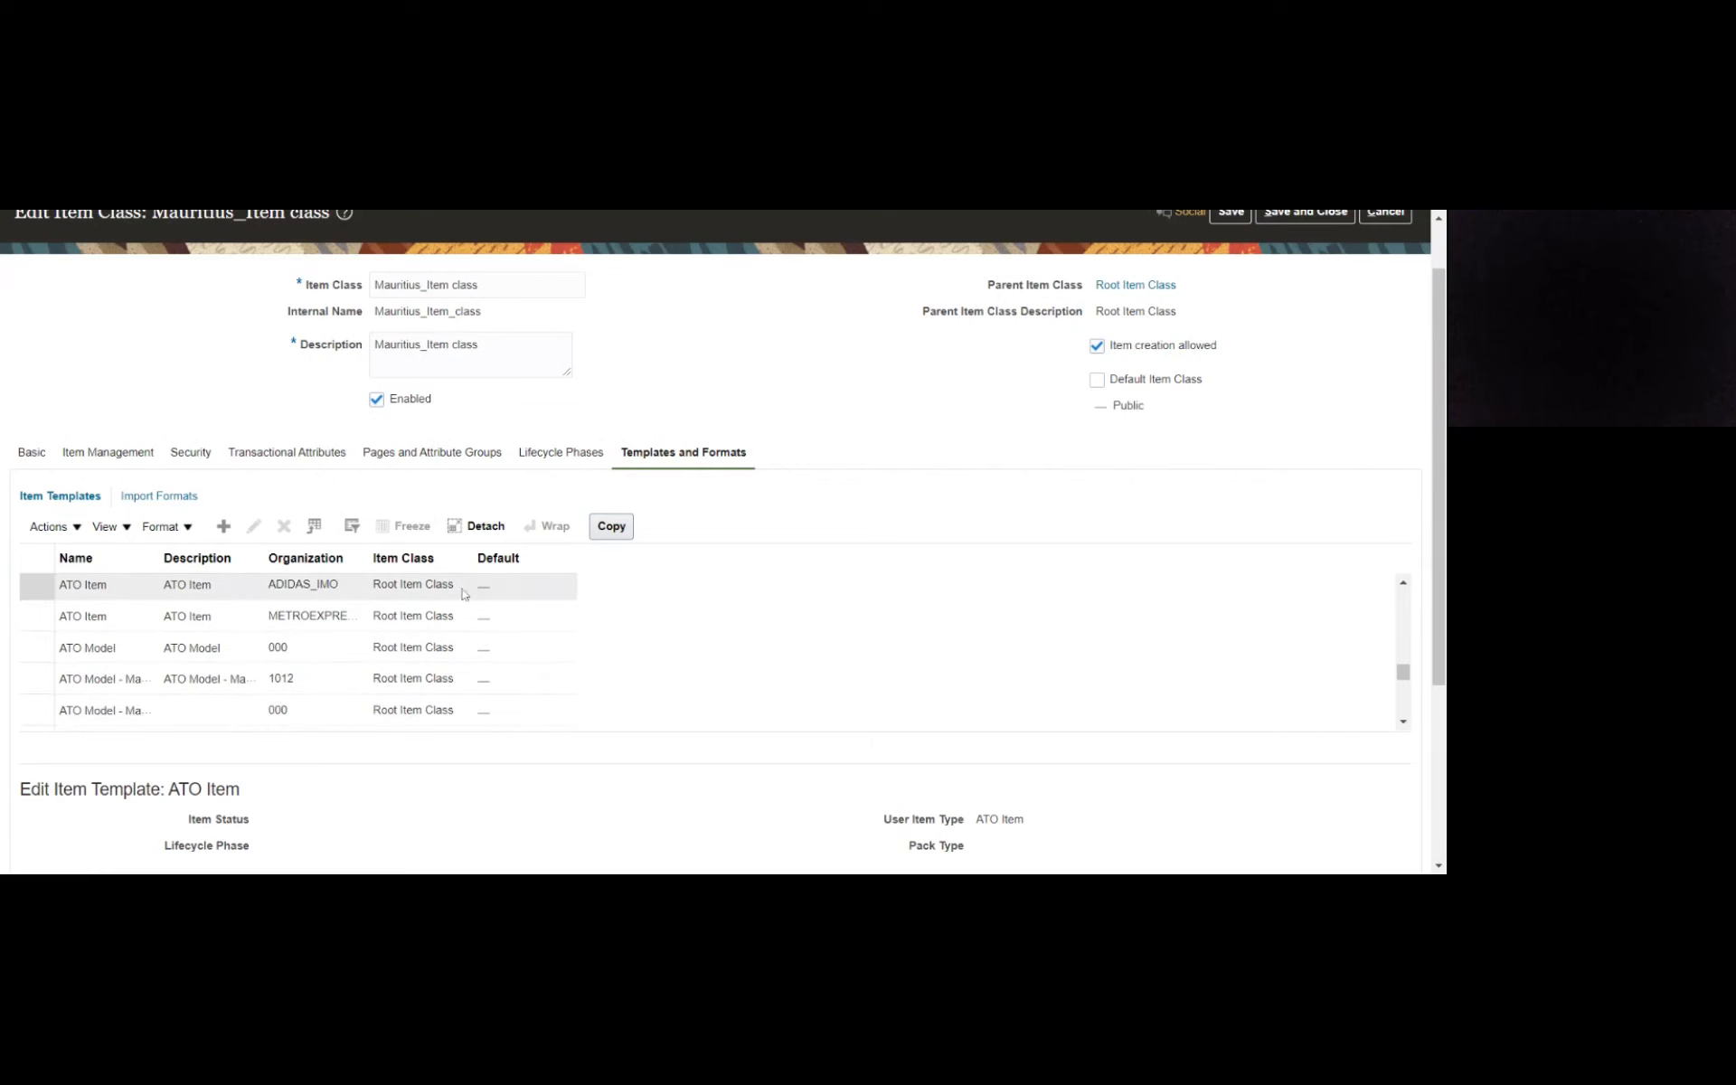
scroll(251, 599, down, 3)
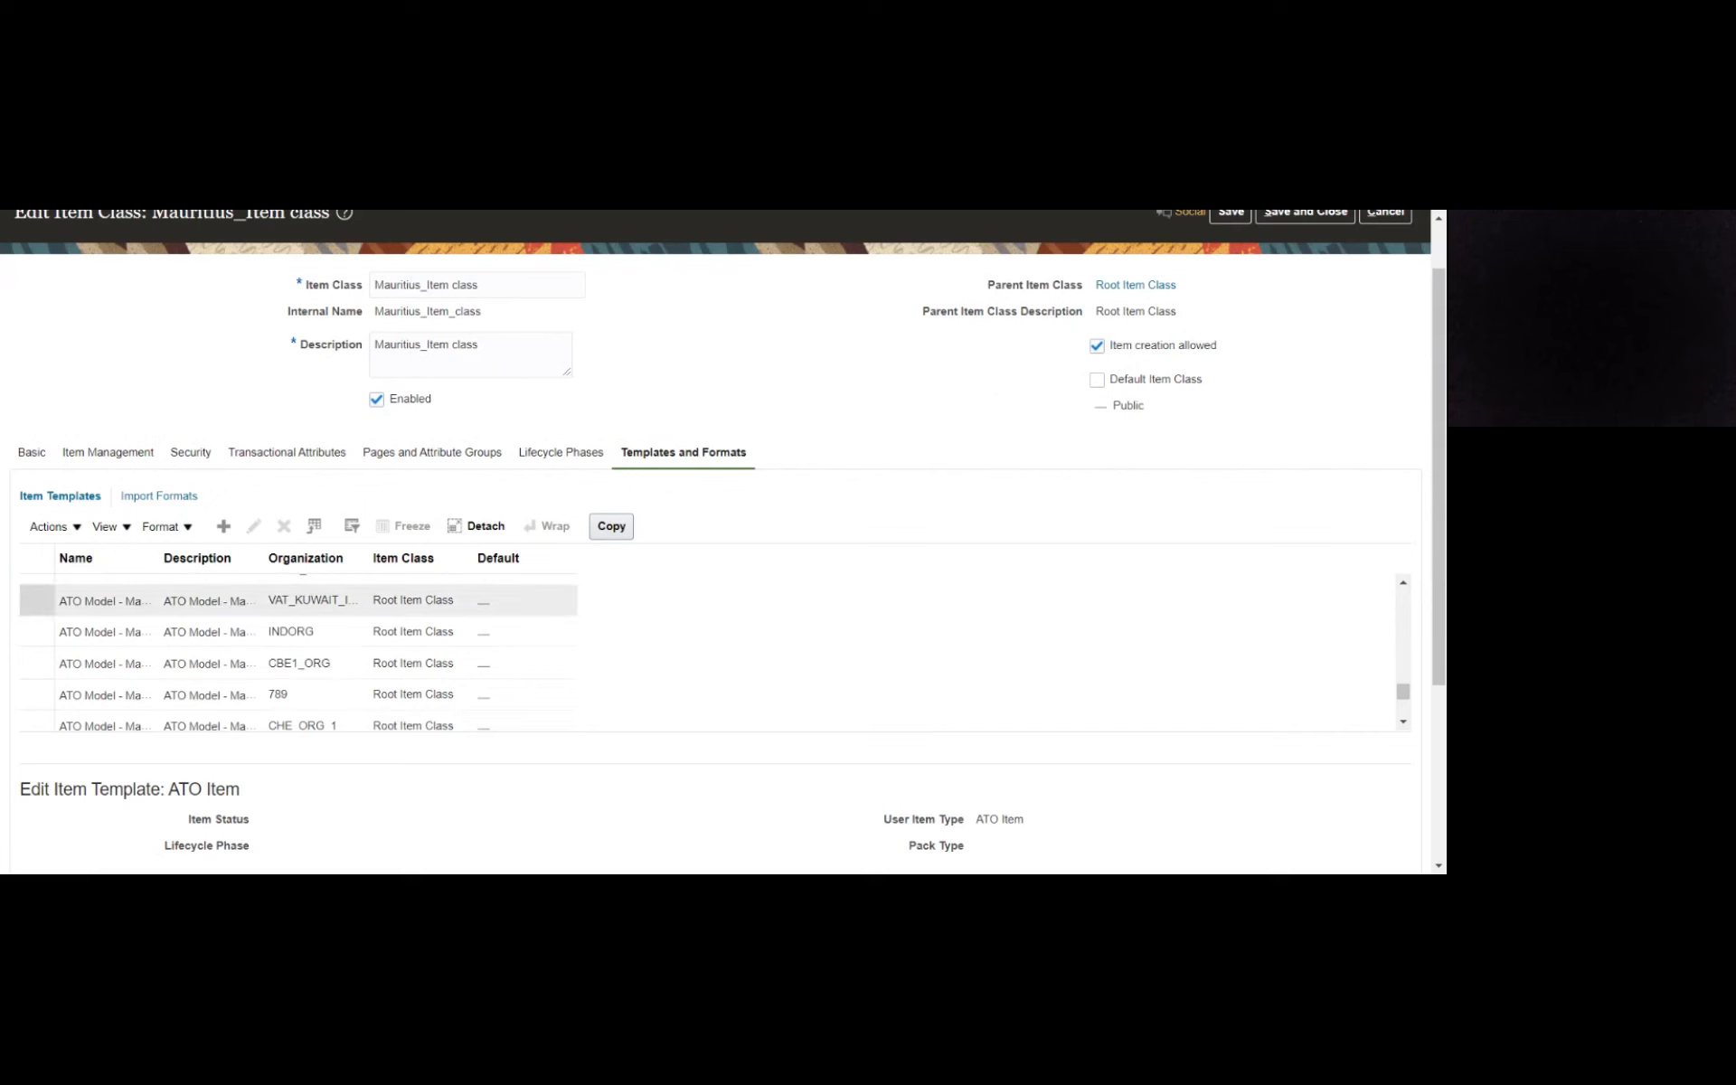
scroll(298, 651, down, 2)
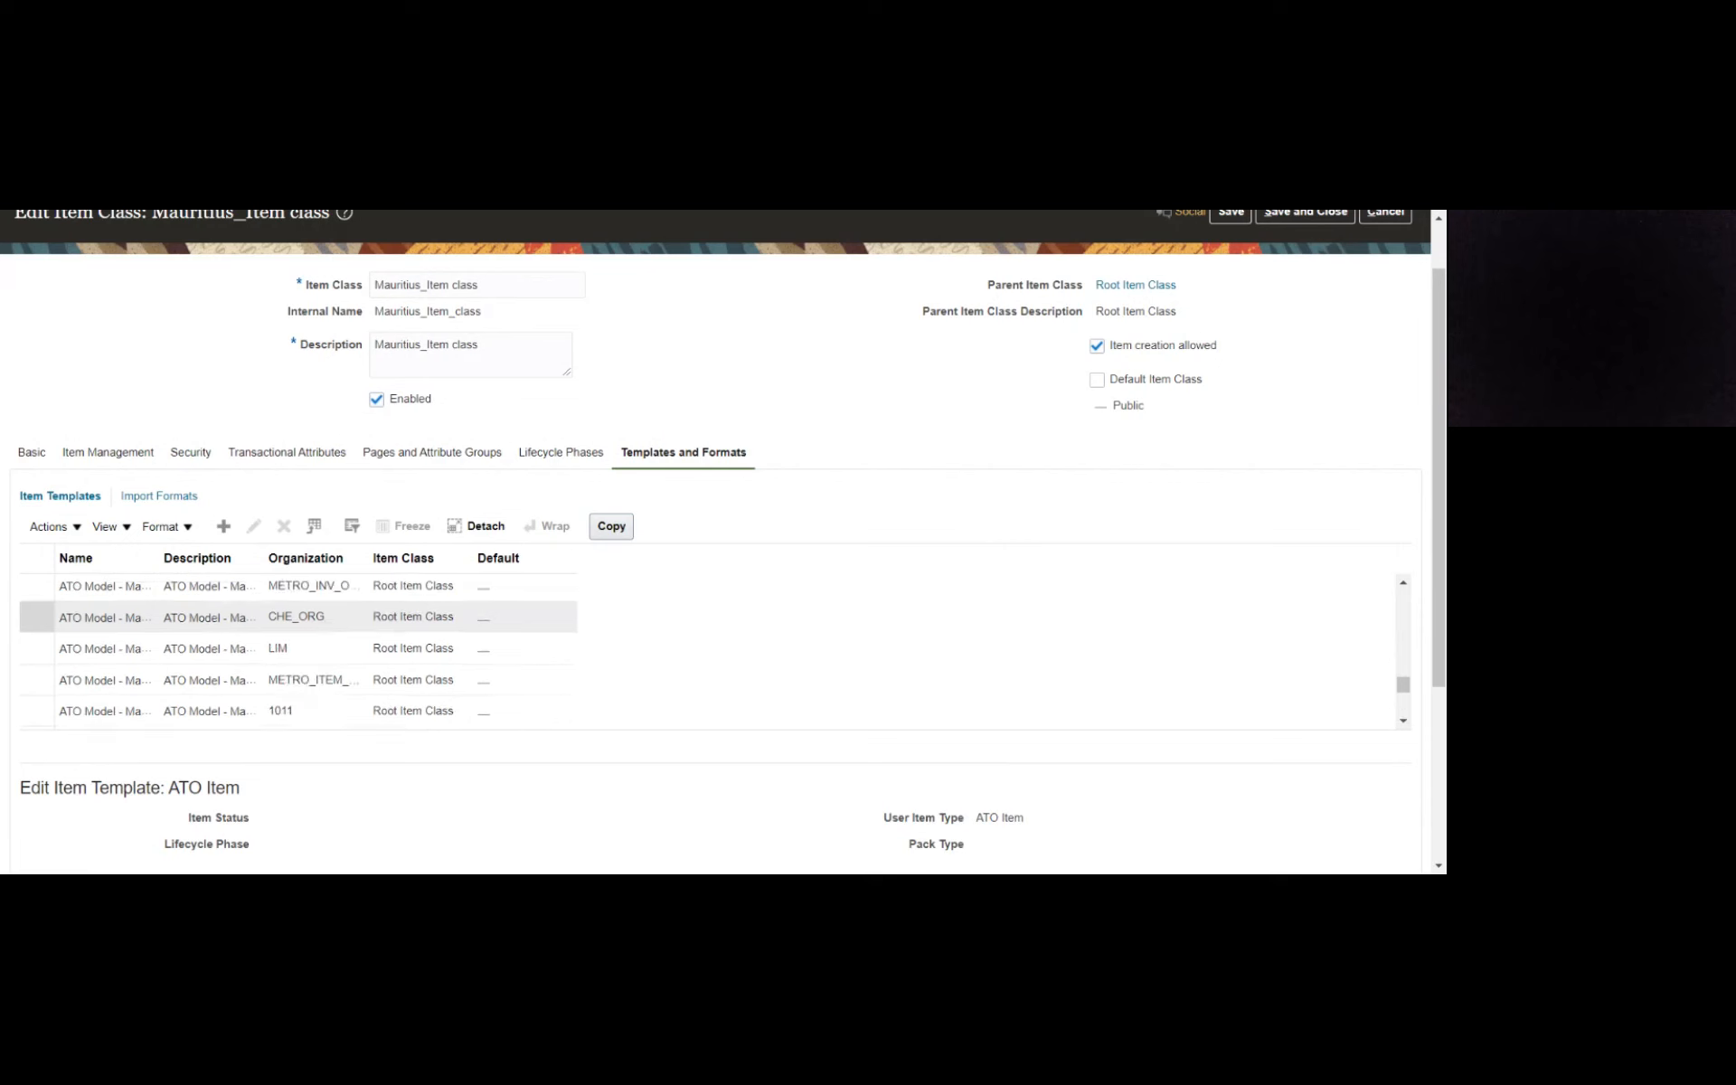
scroll(242, 651, down, 2)
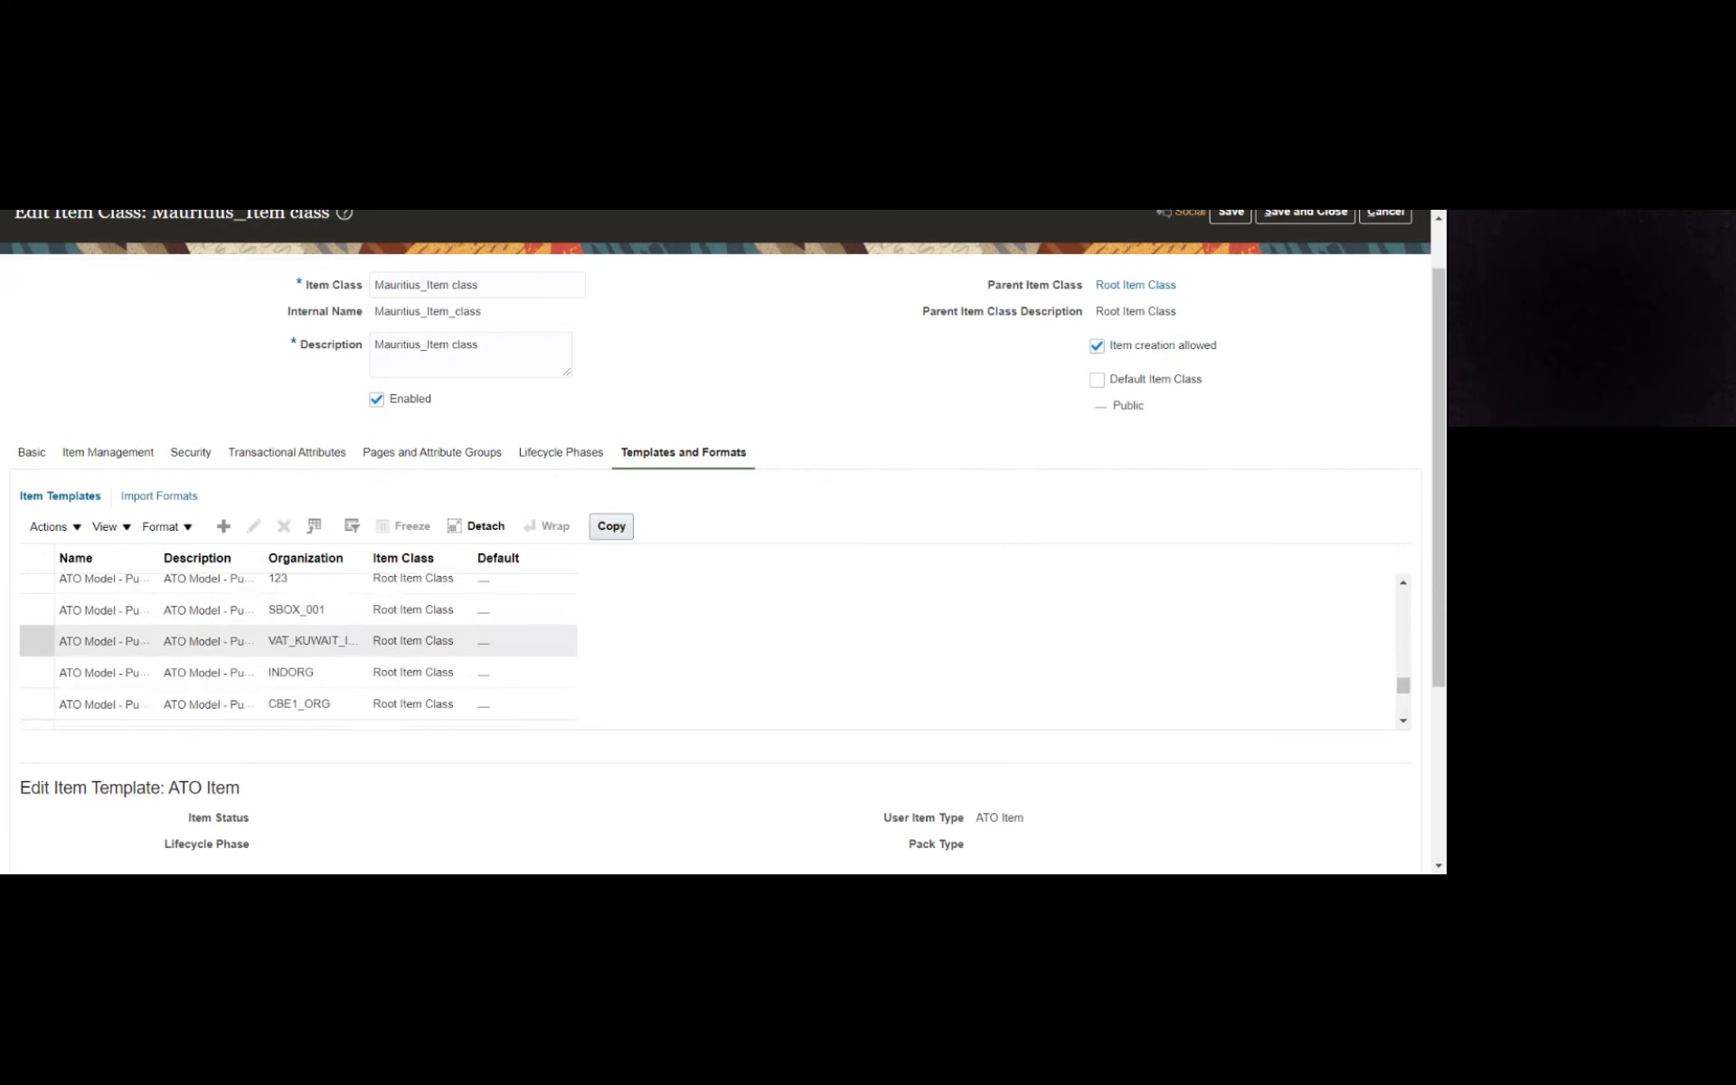
scroll(239, 644, down, 2)
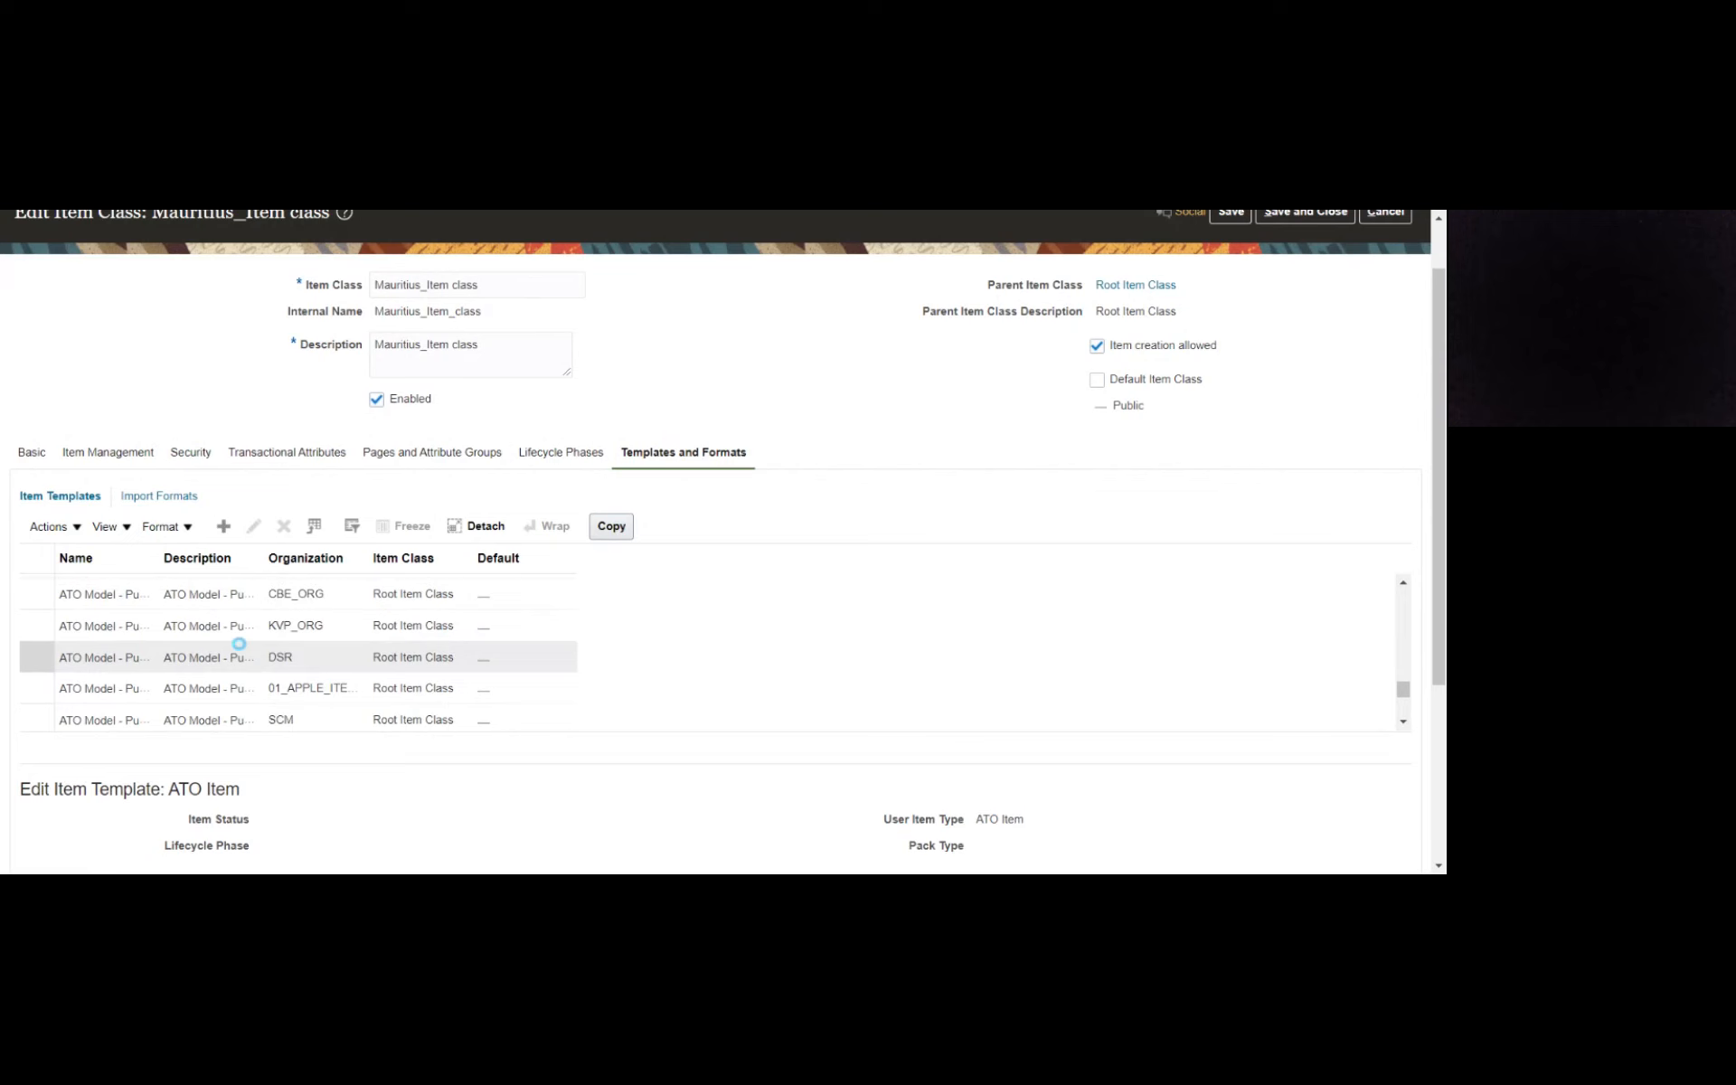
scroll(239, 643, down, 2)
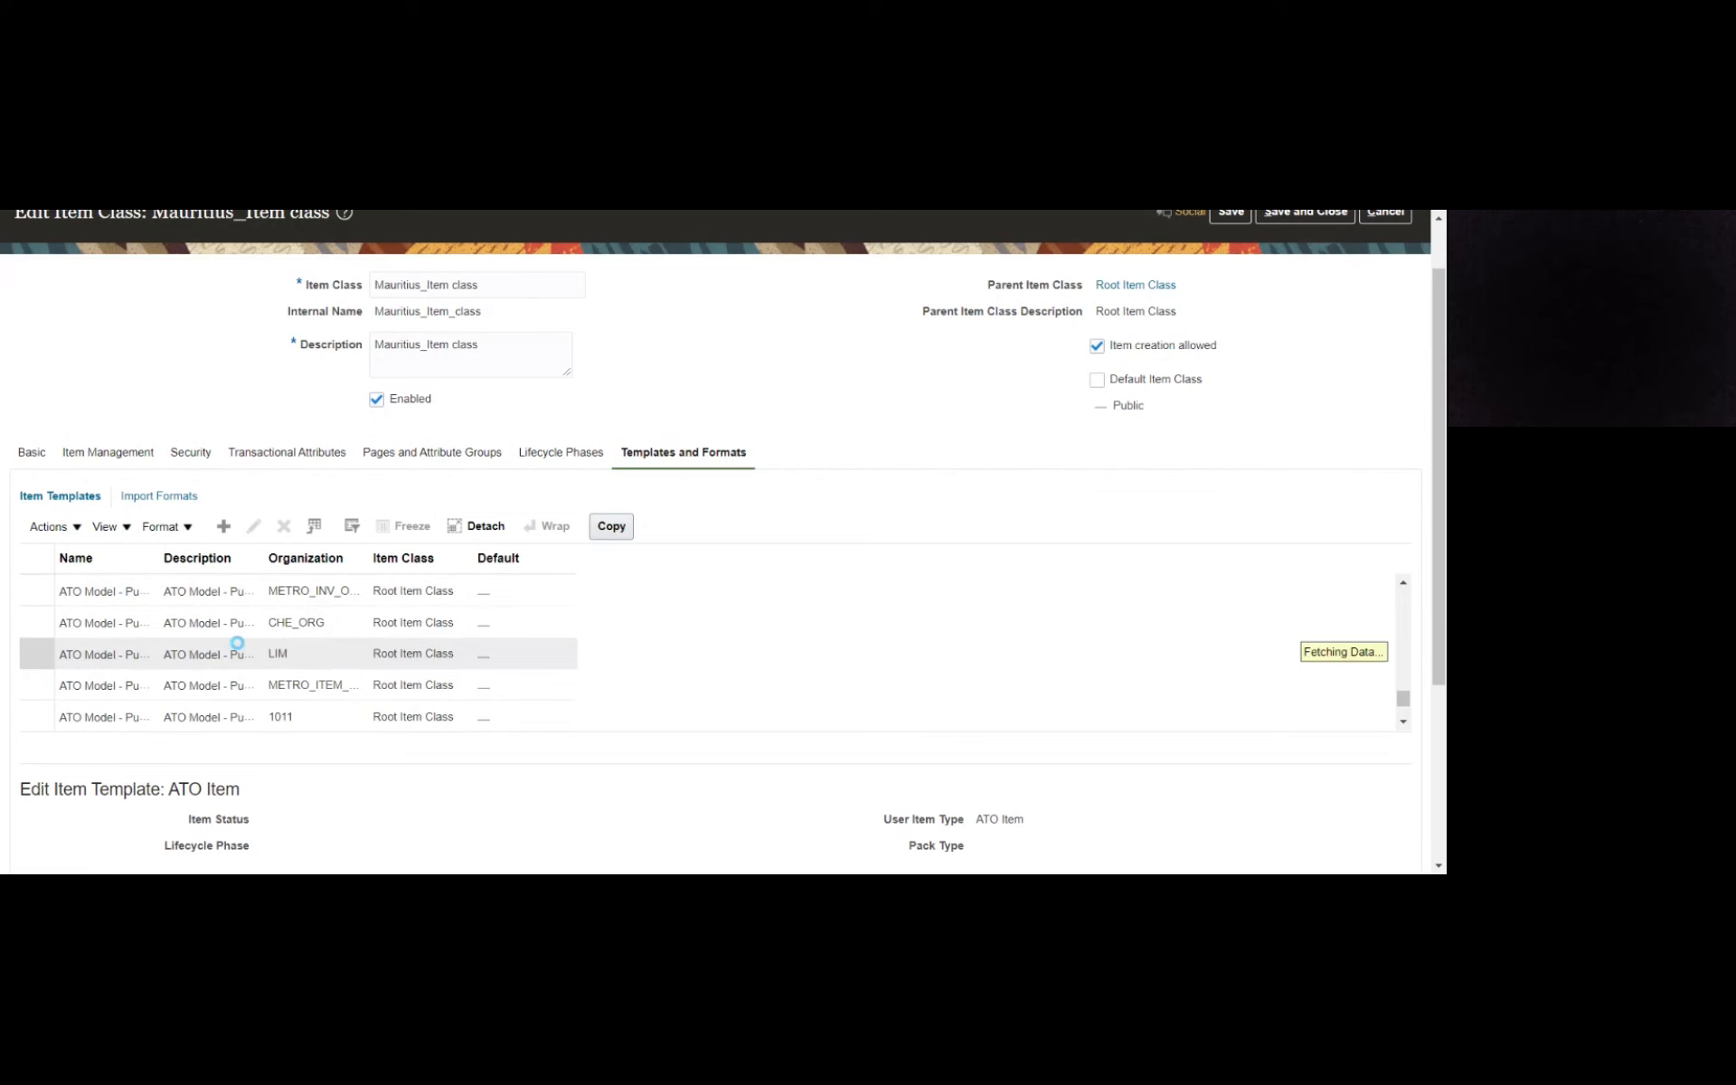
scroll(237, 643, down, 2)
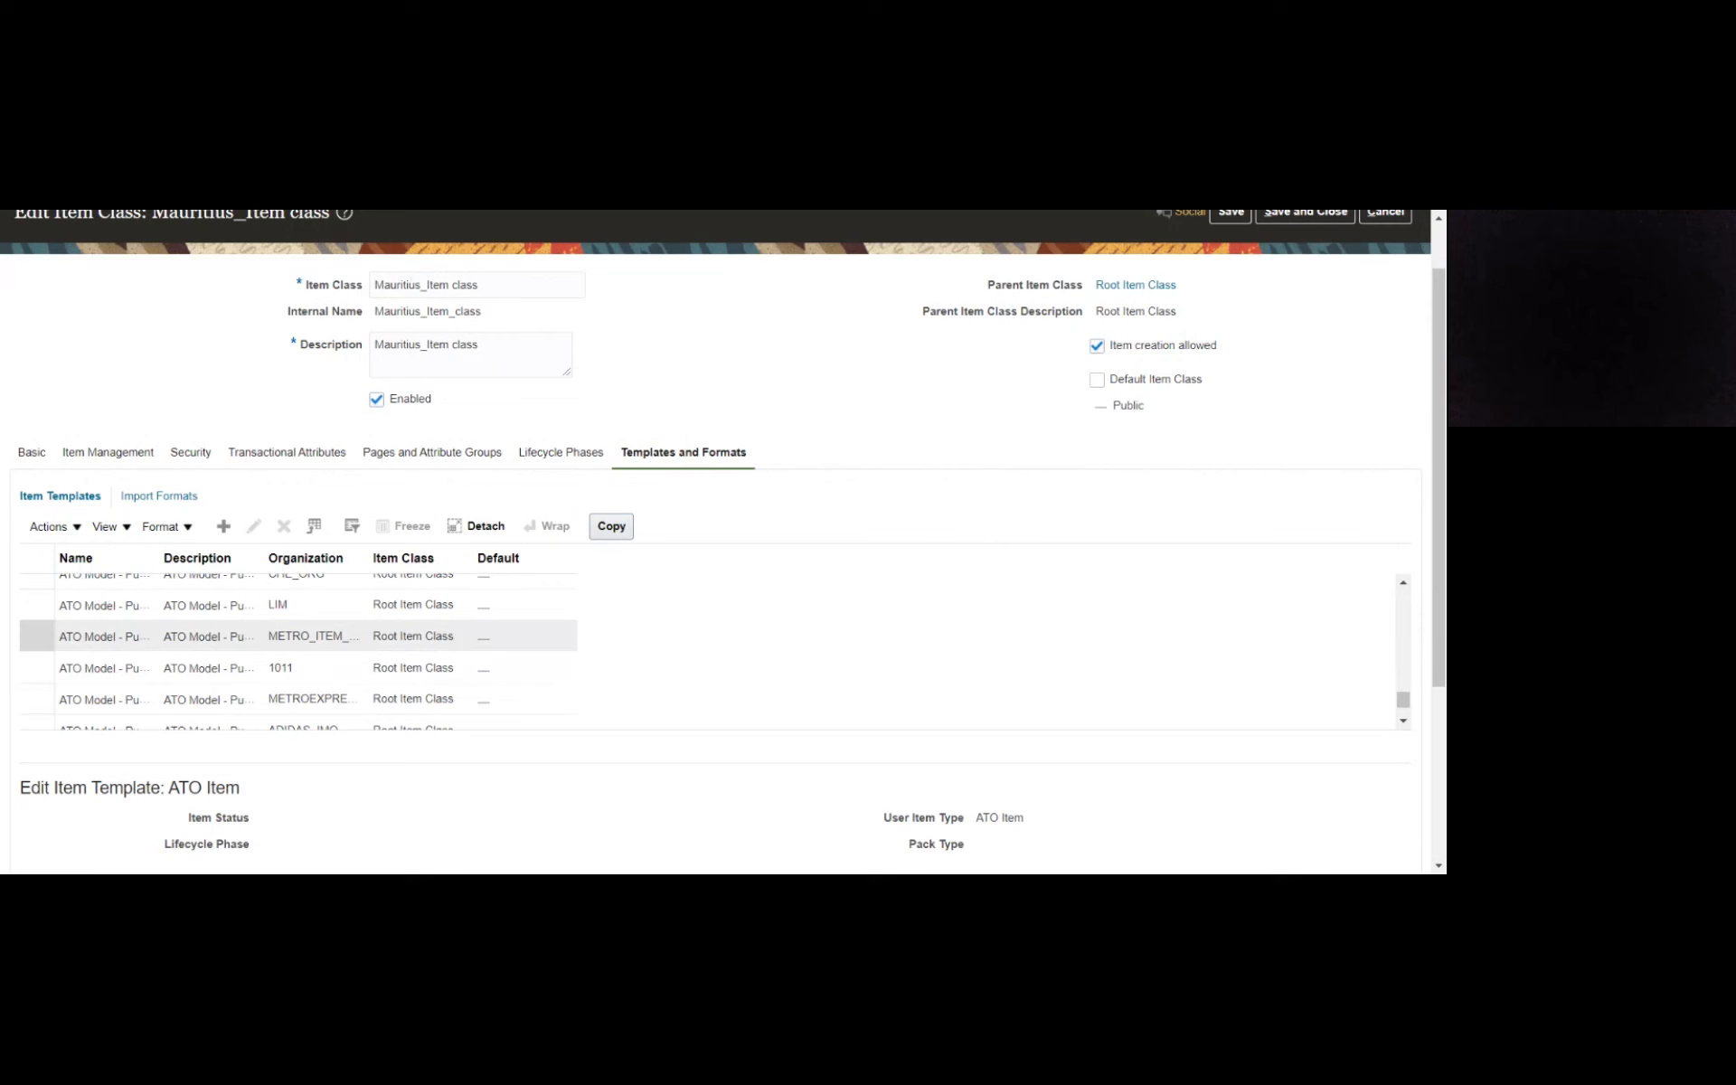
click(259, 678)
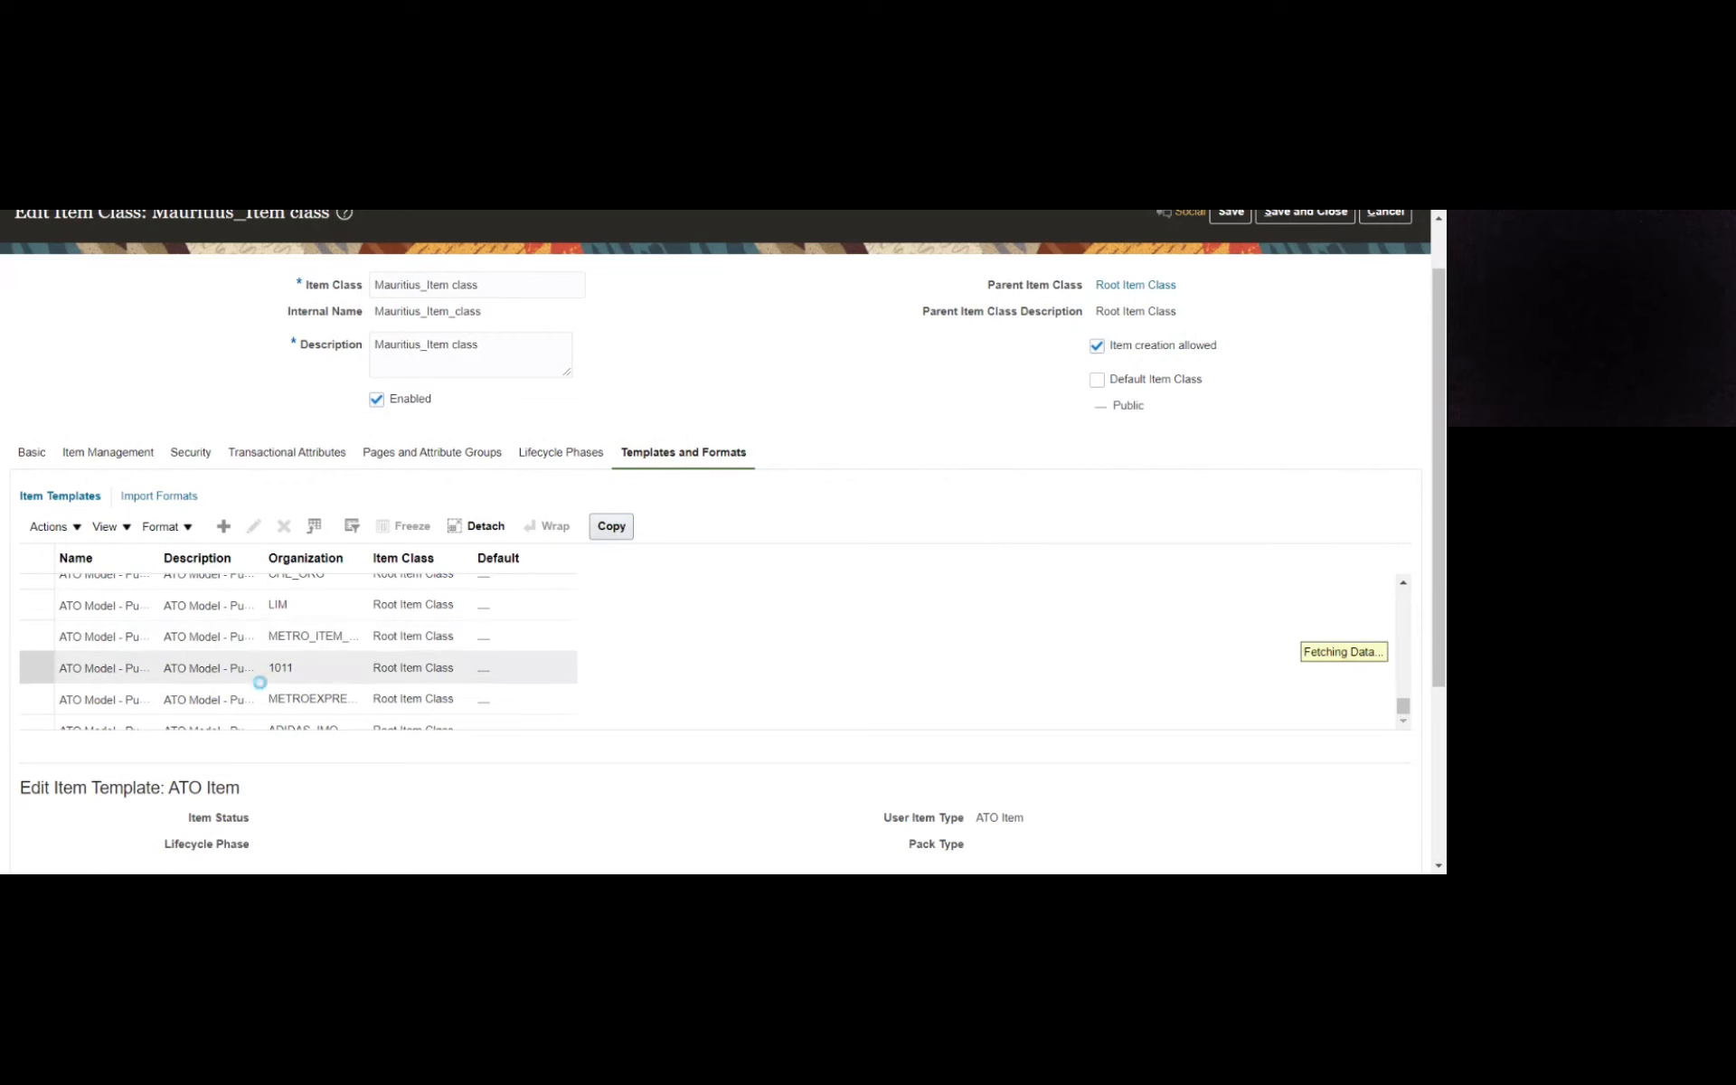
scroll(260, 683, down, 5)
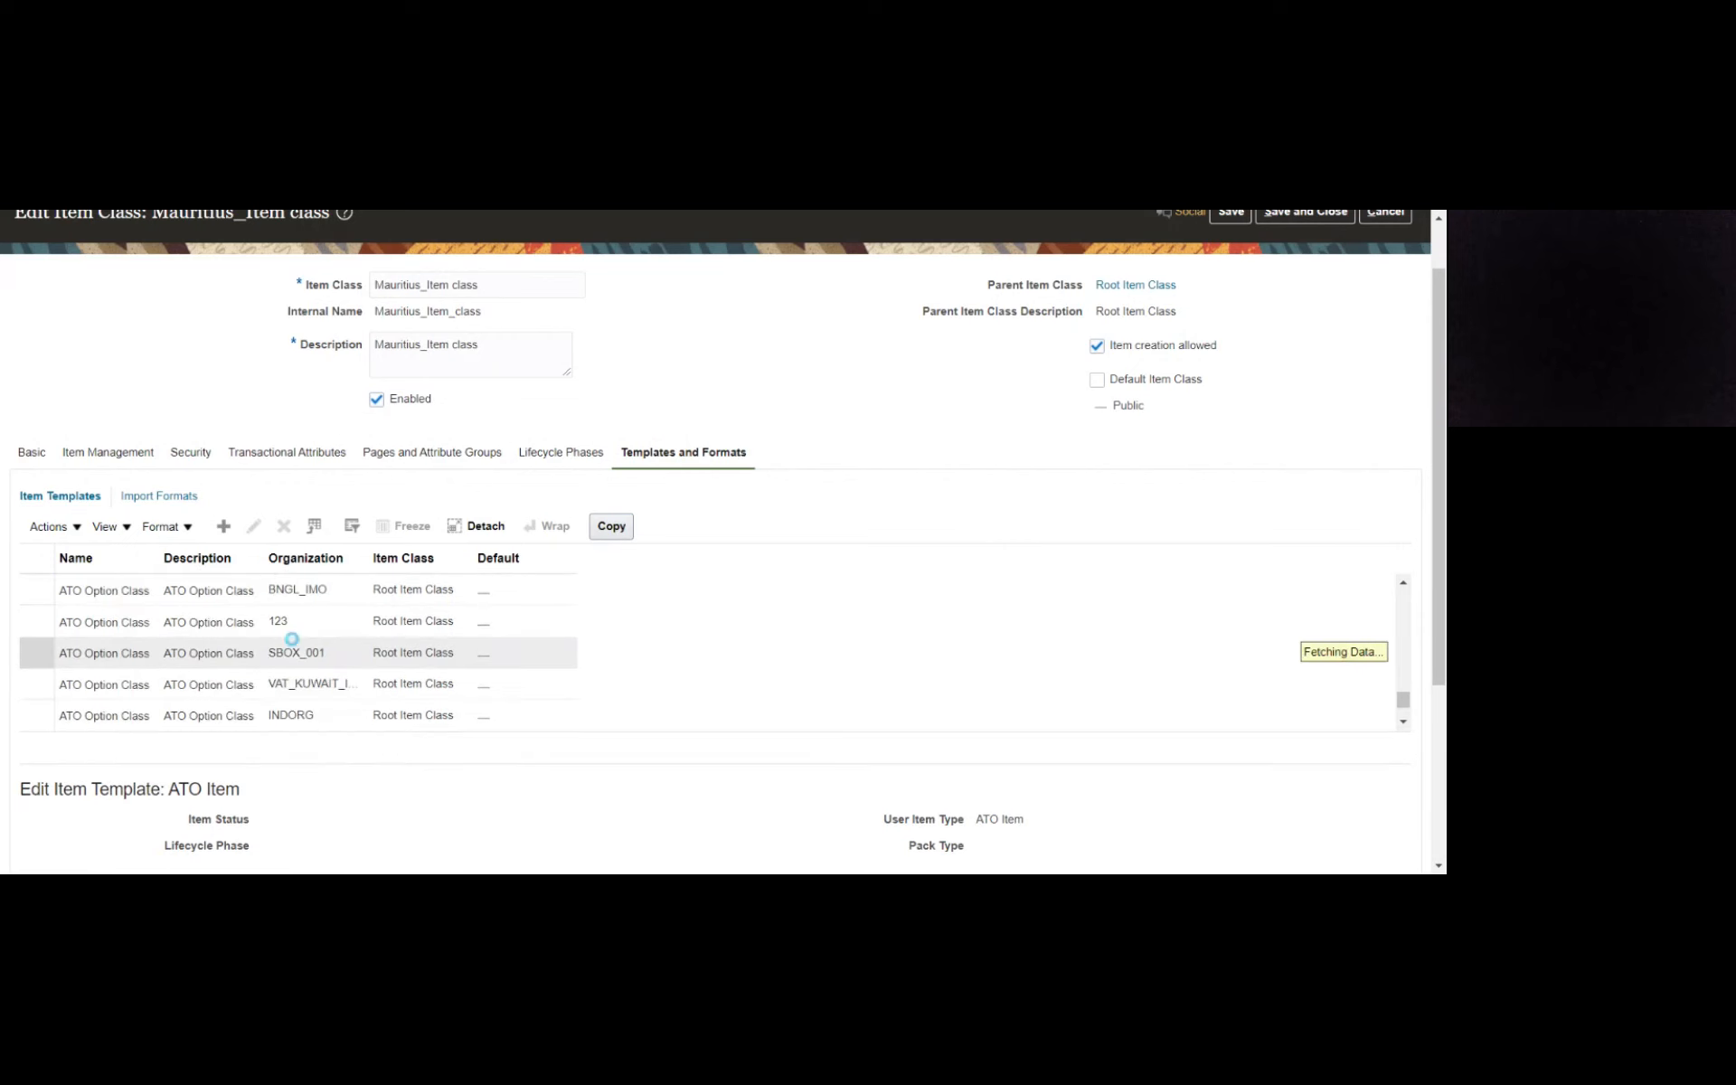
- Start a new item template with Maur_Item_class as both its name and description
click(224, 526)
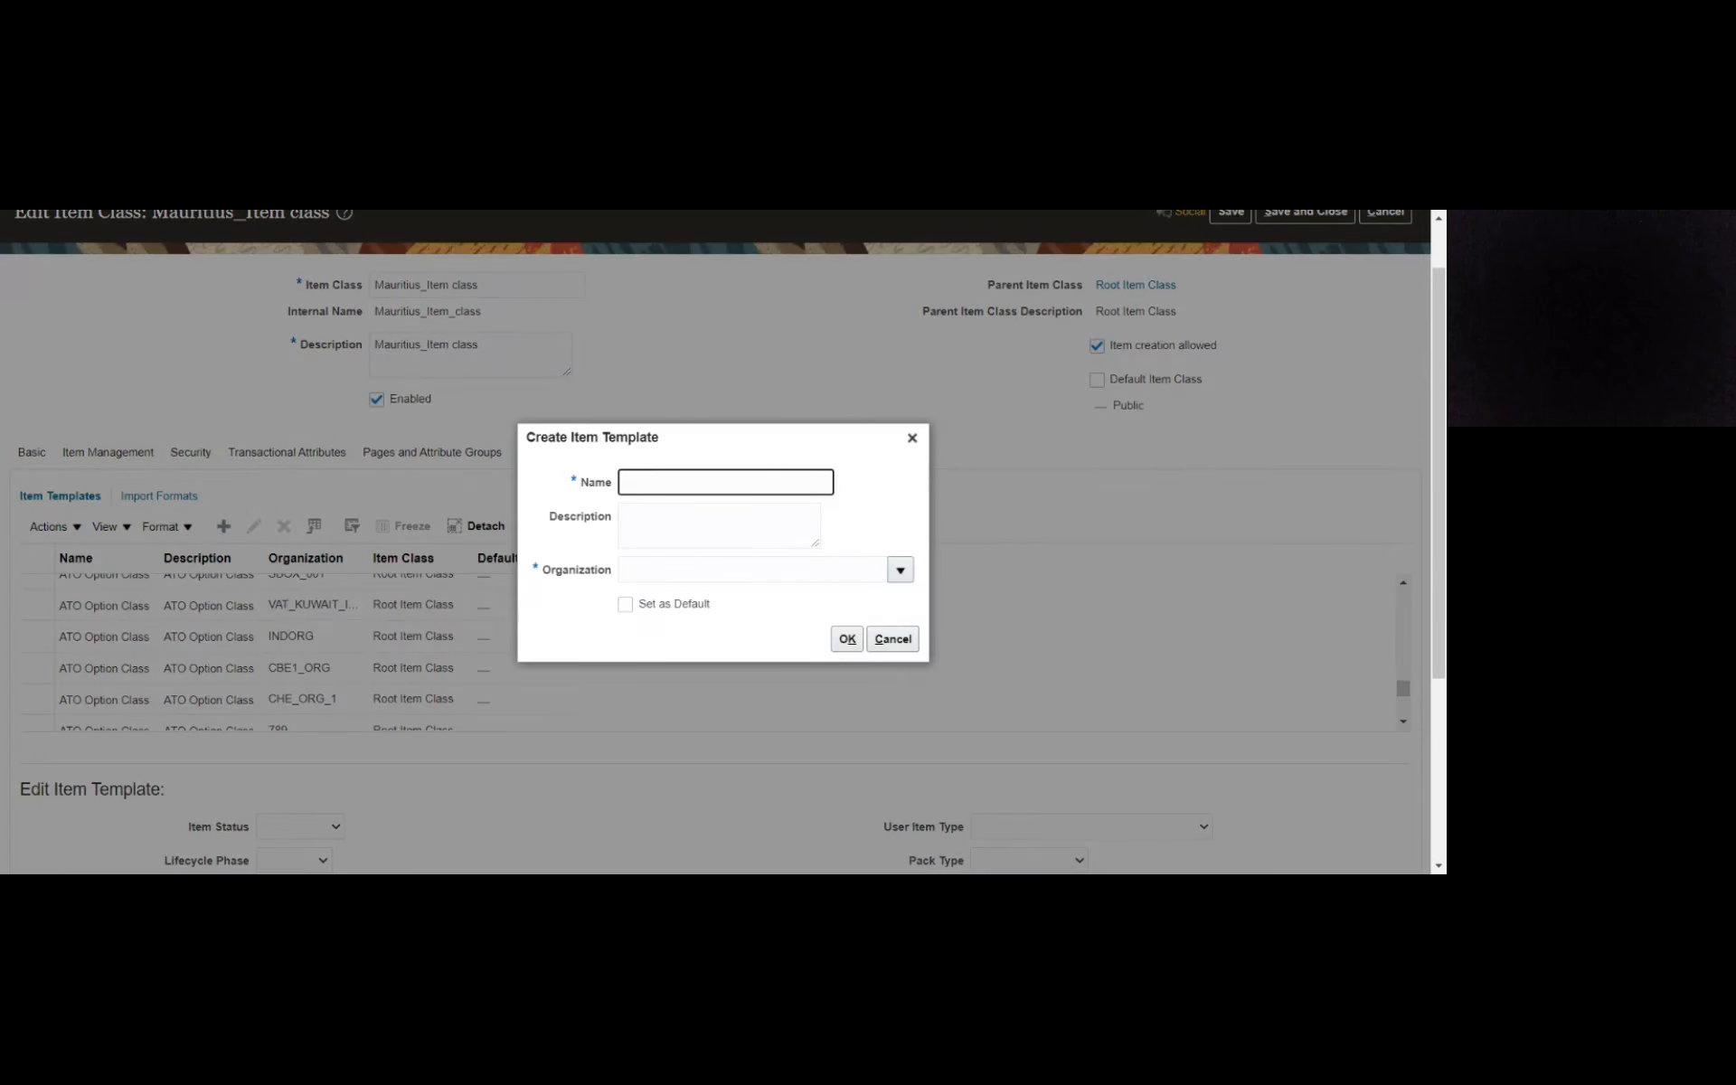
text(Maur_Item_class)
double_click(686, 482)
key(ctrl+c)
click(719, 525)
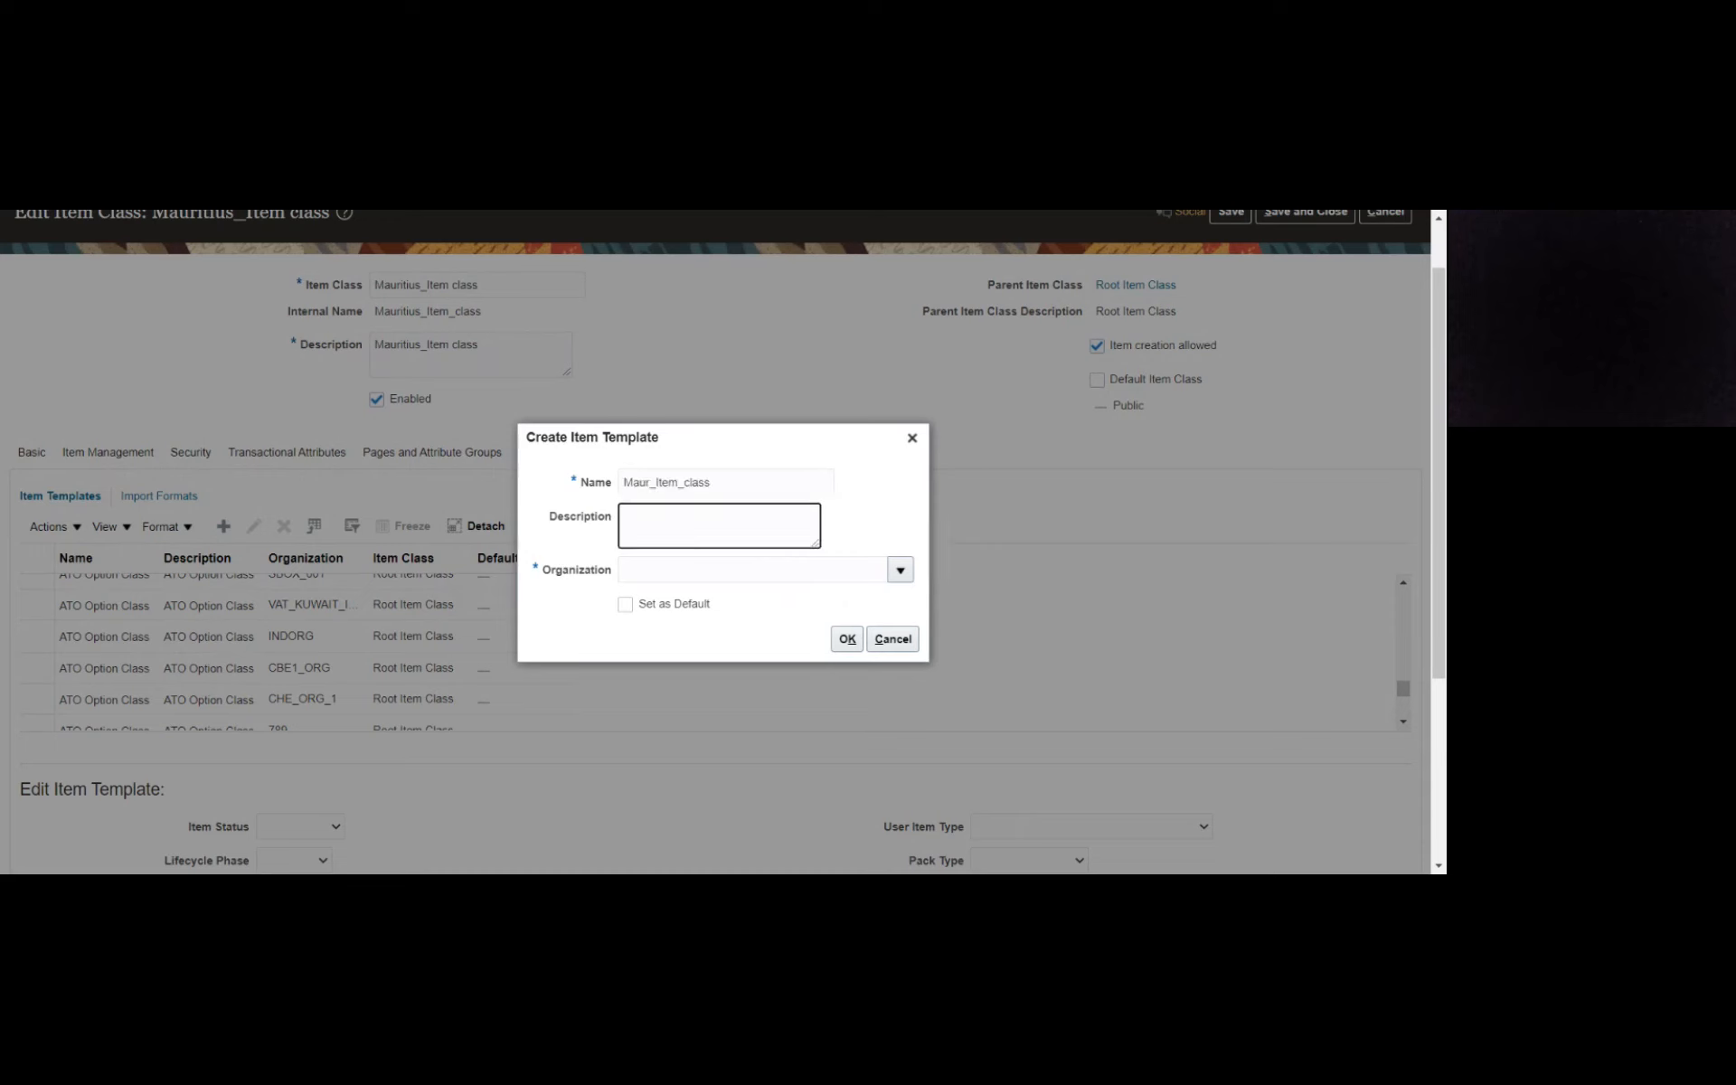
key(ctrl+v)
key(Tab)
- Search the organizations for mau, assign MAURITIUS_INV_ORG to the new item template and confirm its creation
text(ma)
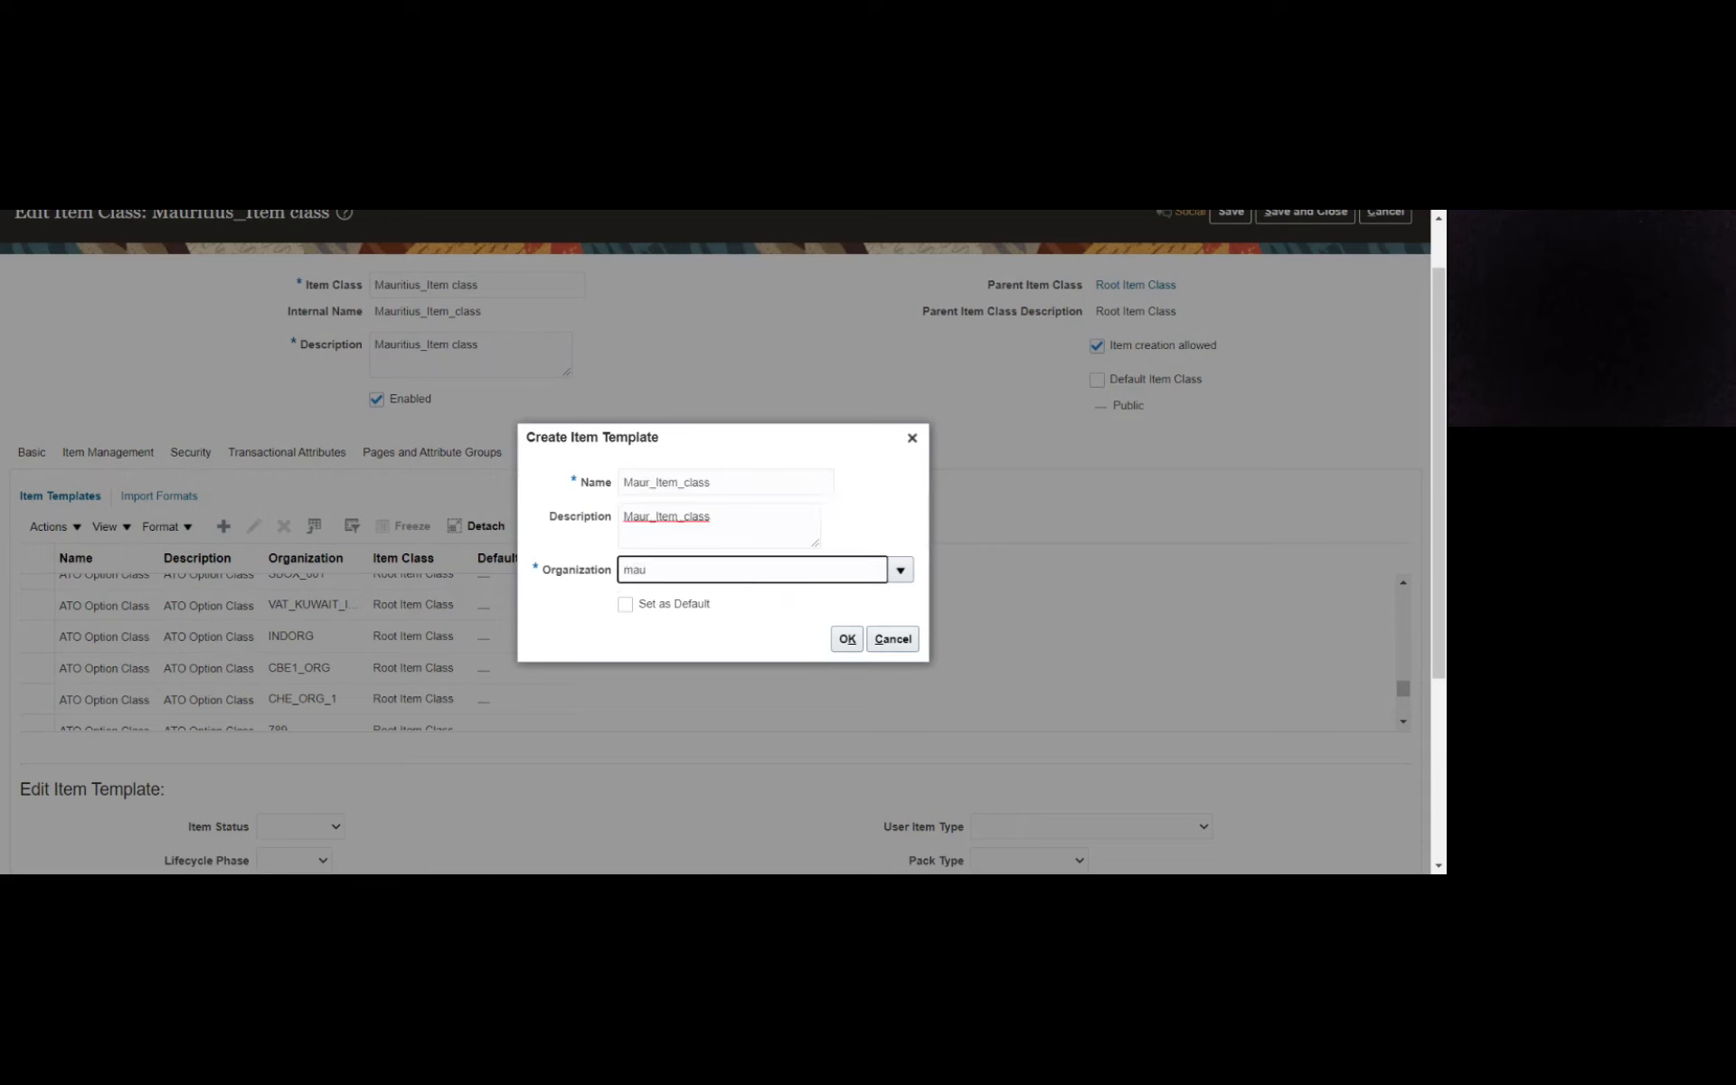
key(Tab)
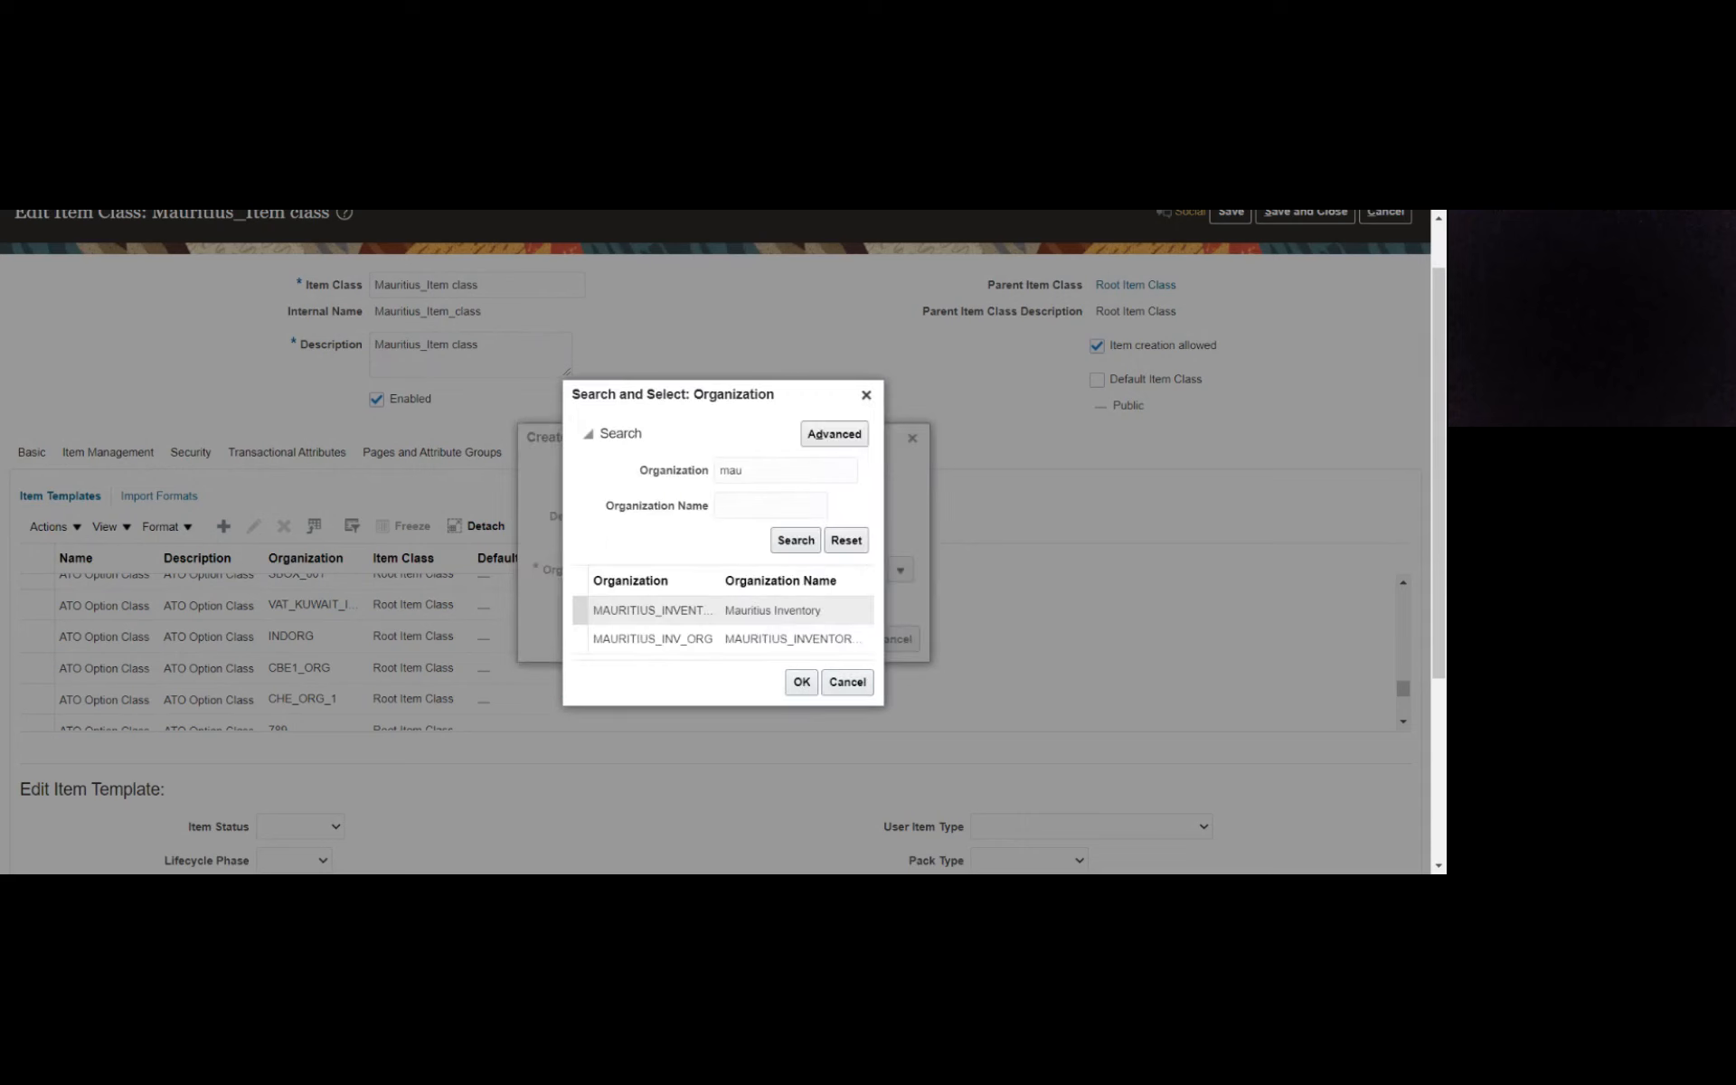
click(741, 636)
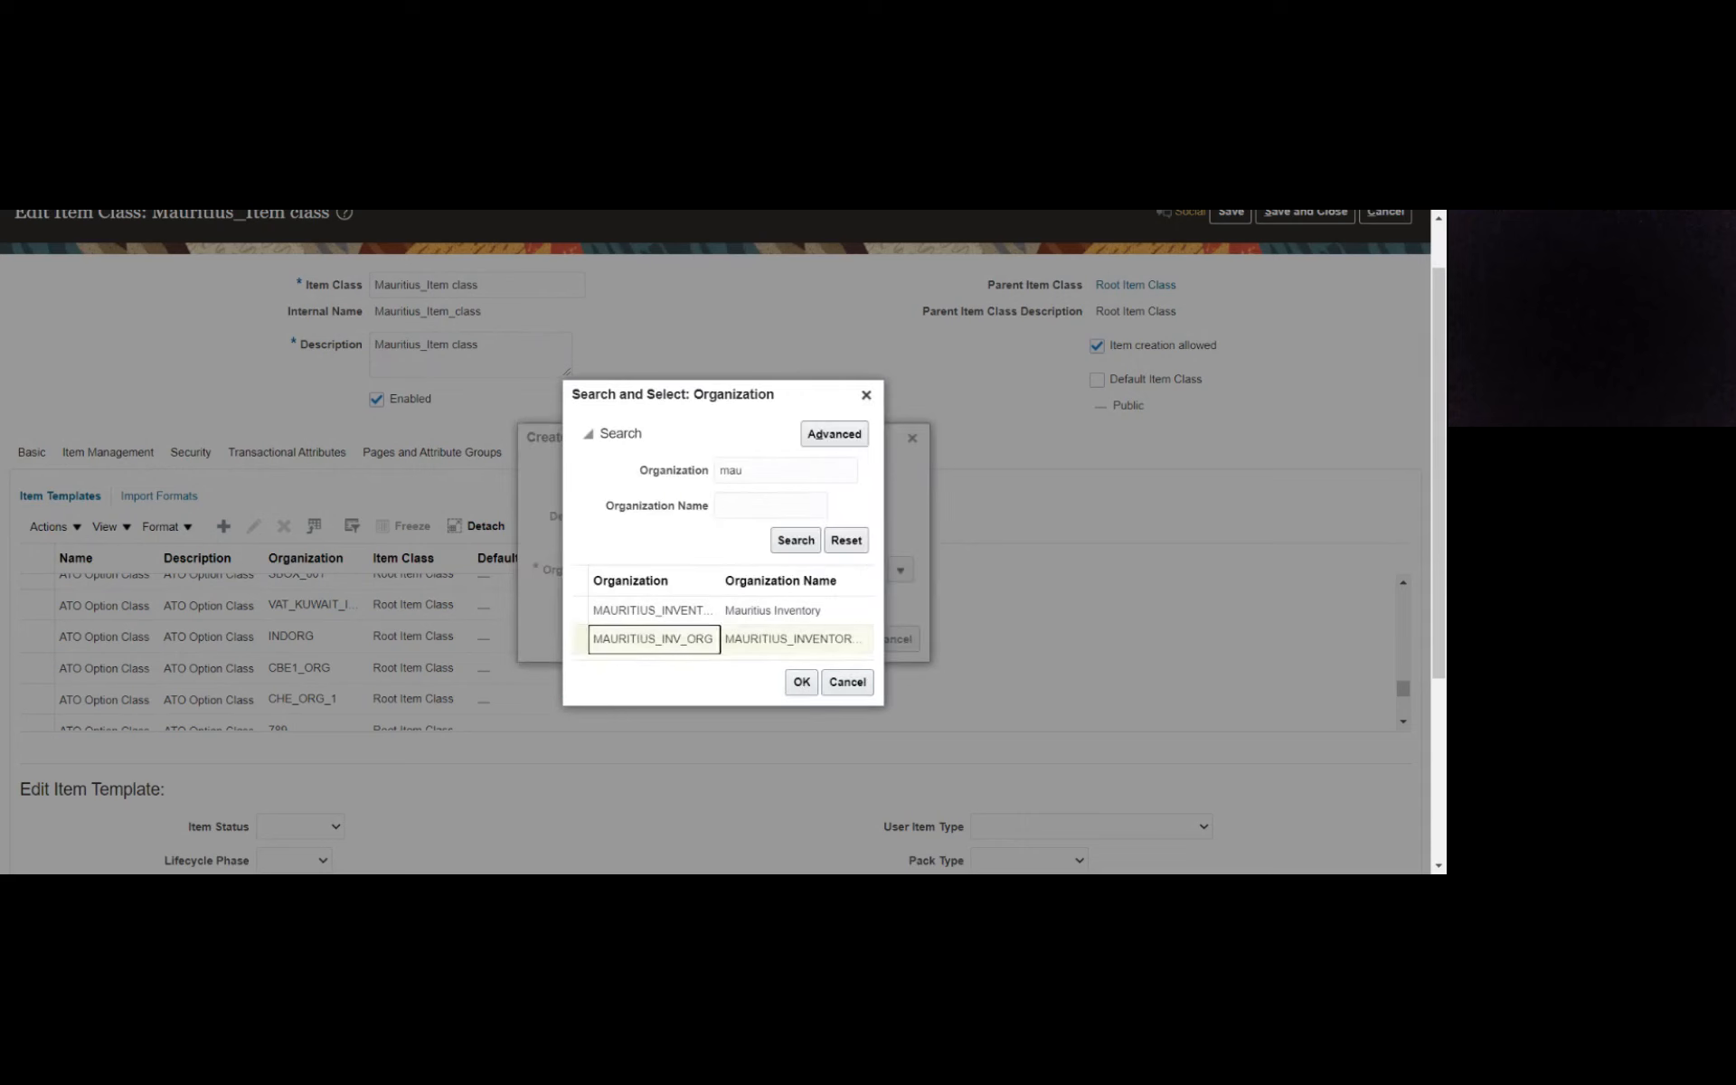
click(800, 688)
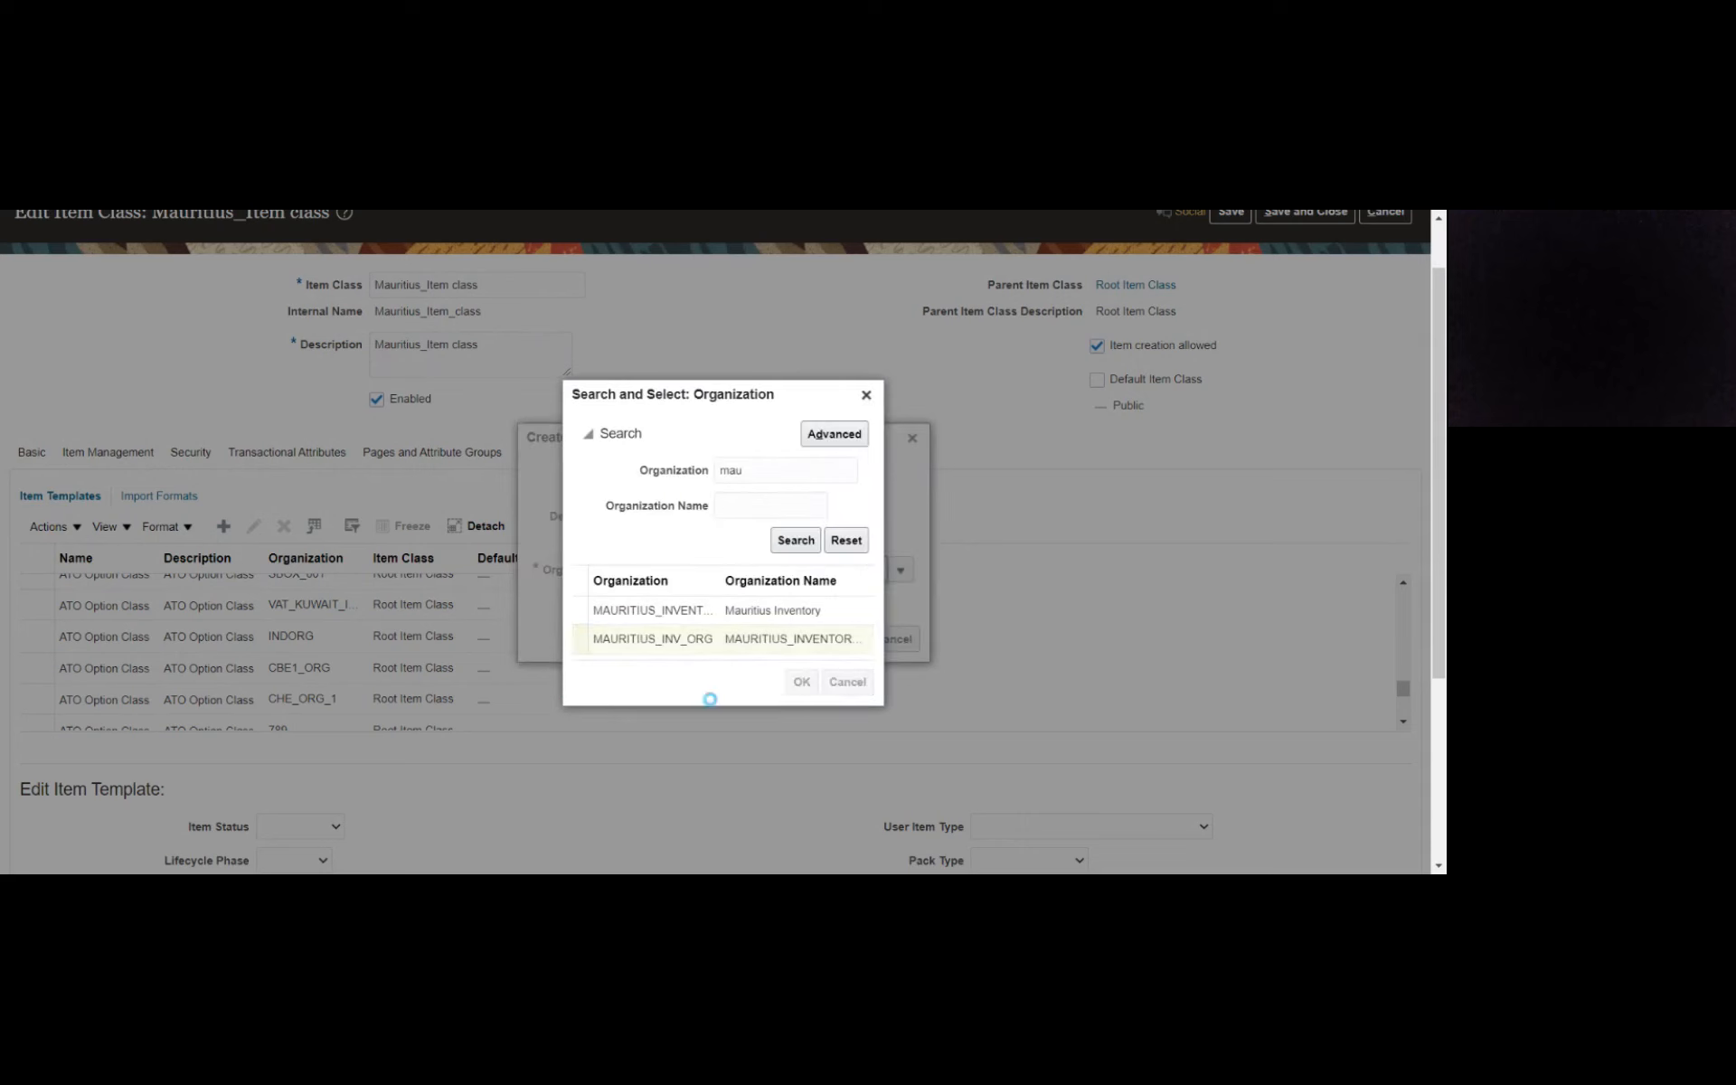
click(847, 644)
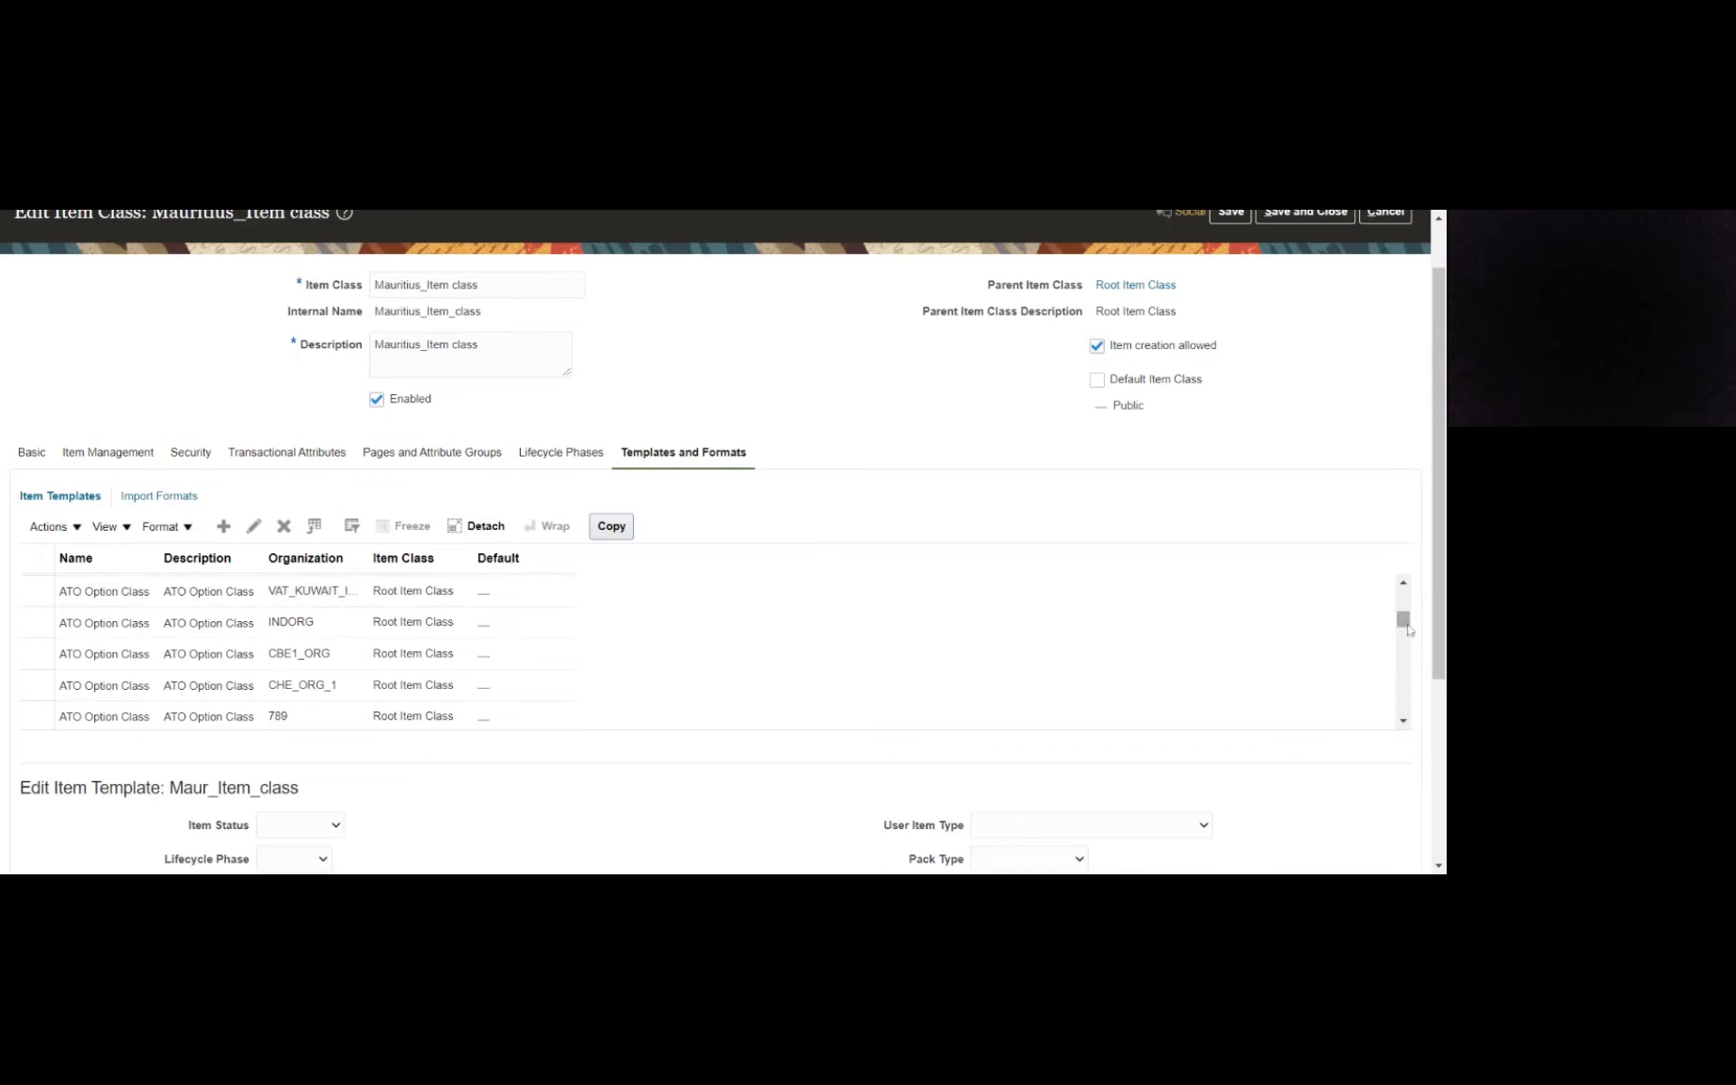
- Select the Maur_Item_class template and open the Inventory section of its item organization specifications
scroll(1302, 628, up, 2)
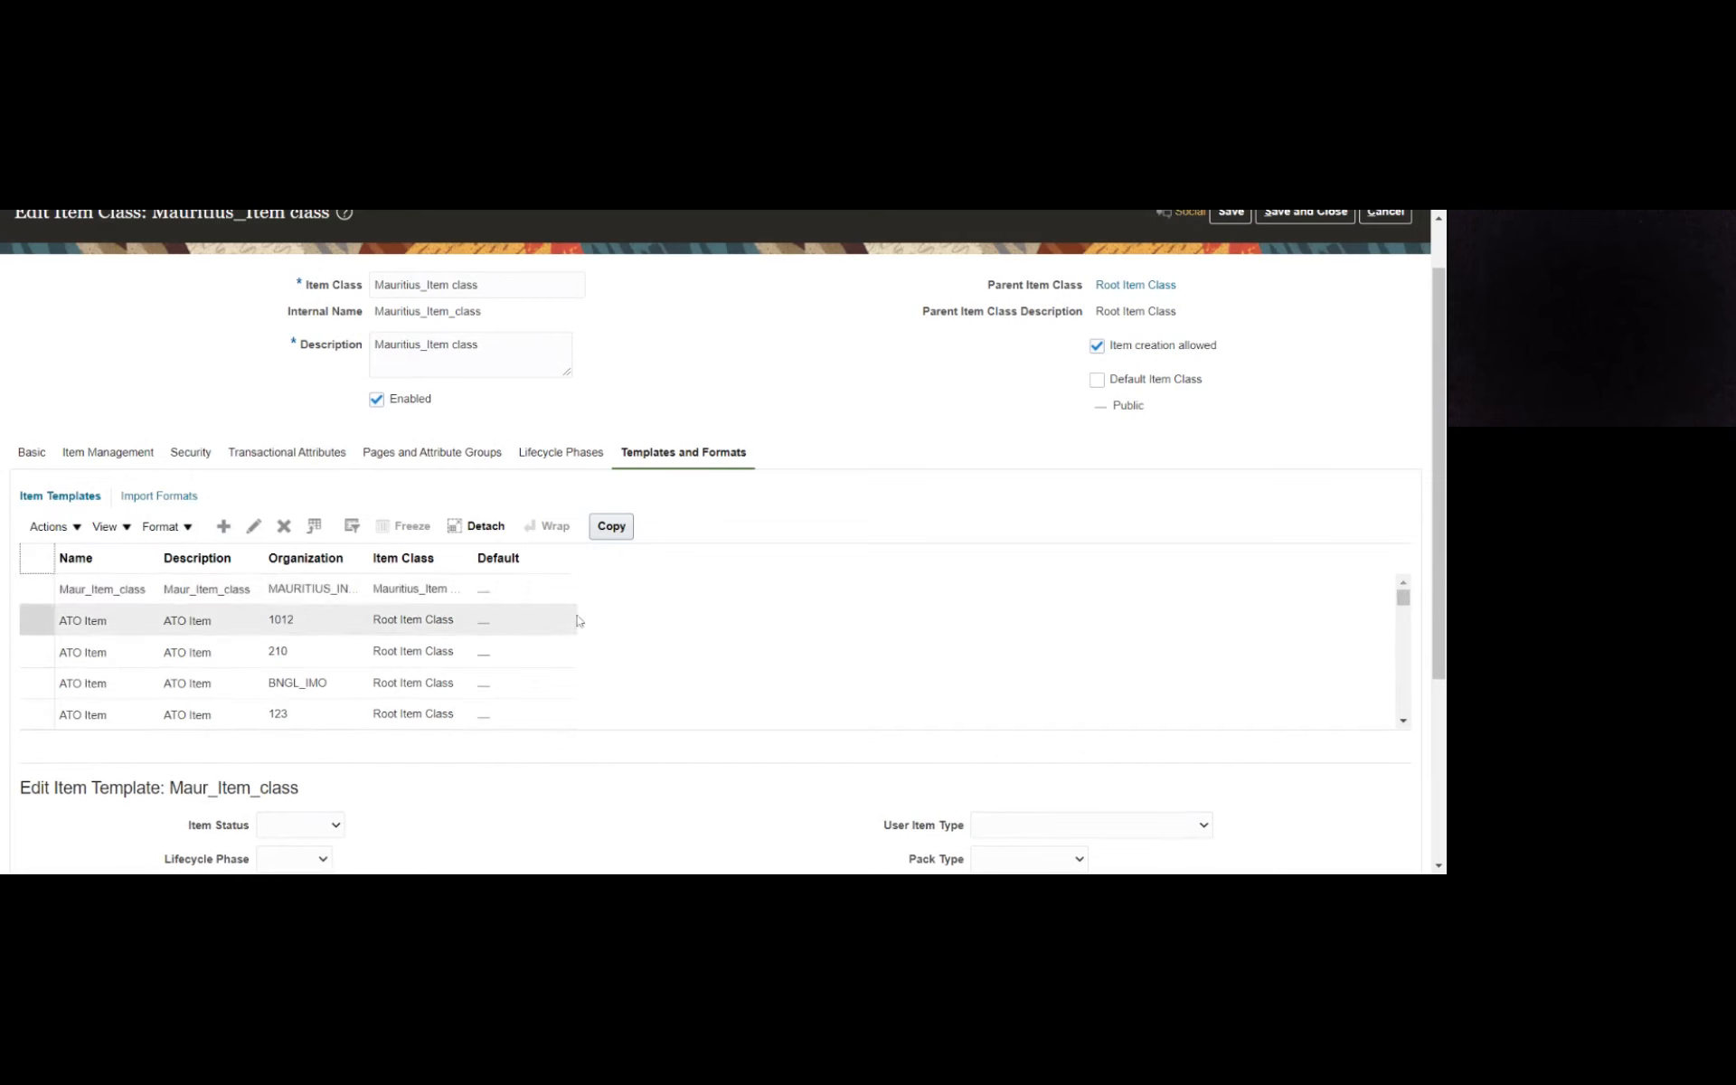
click(367, 589)
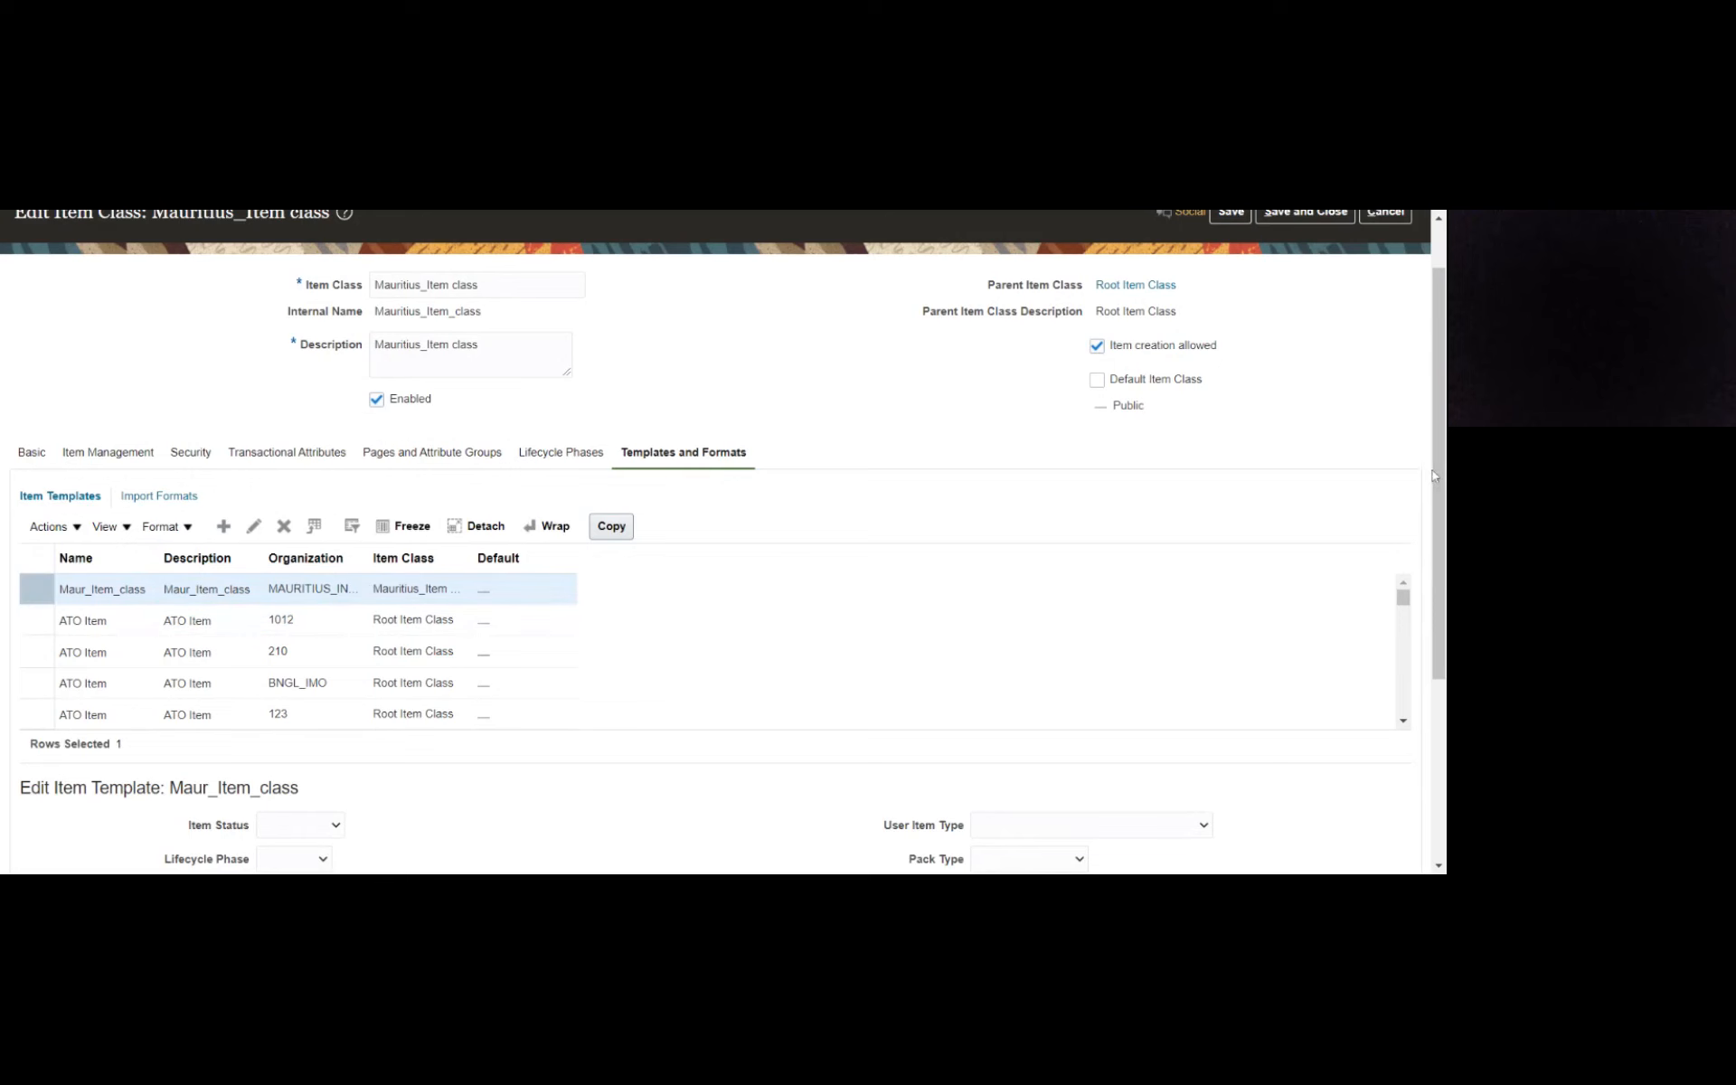
drag(1436, 481, 1444, 672)
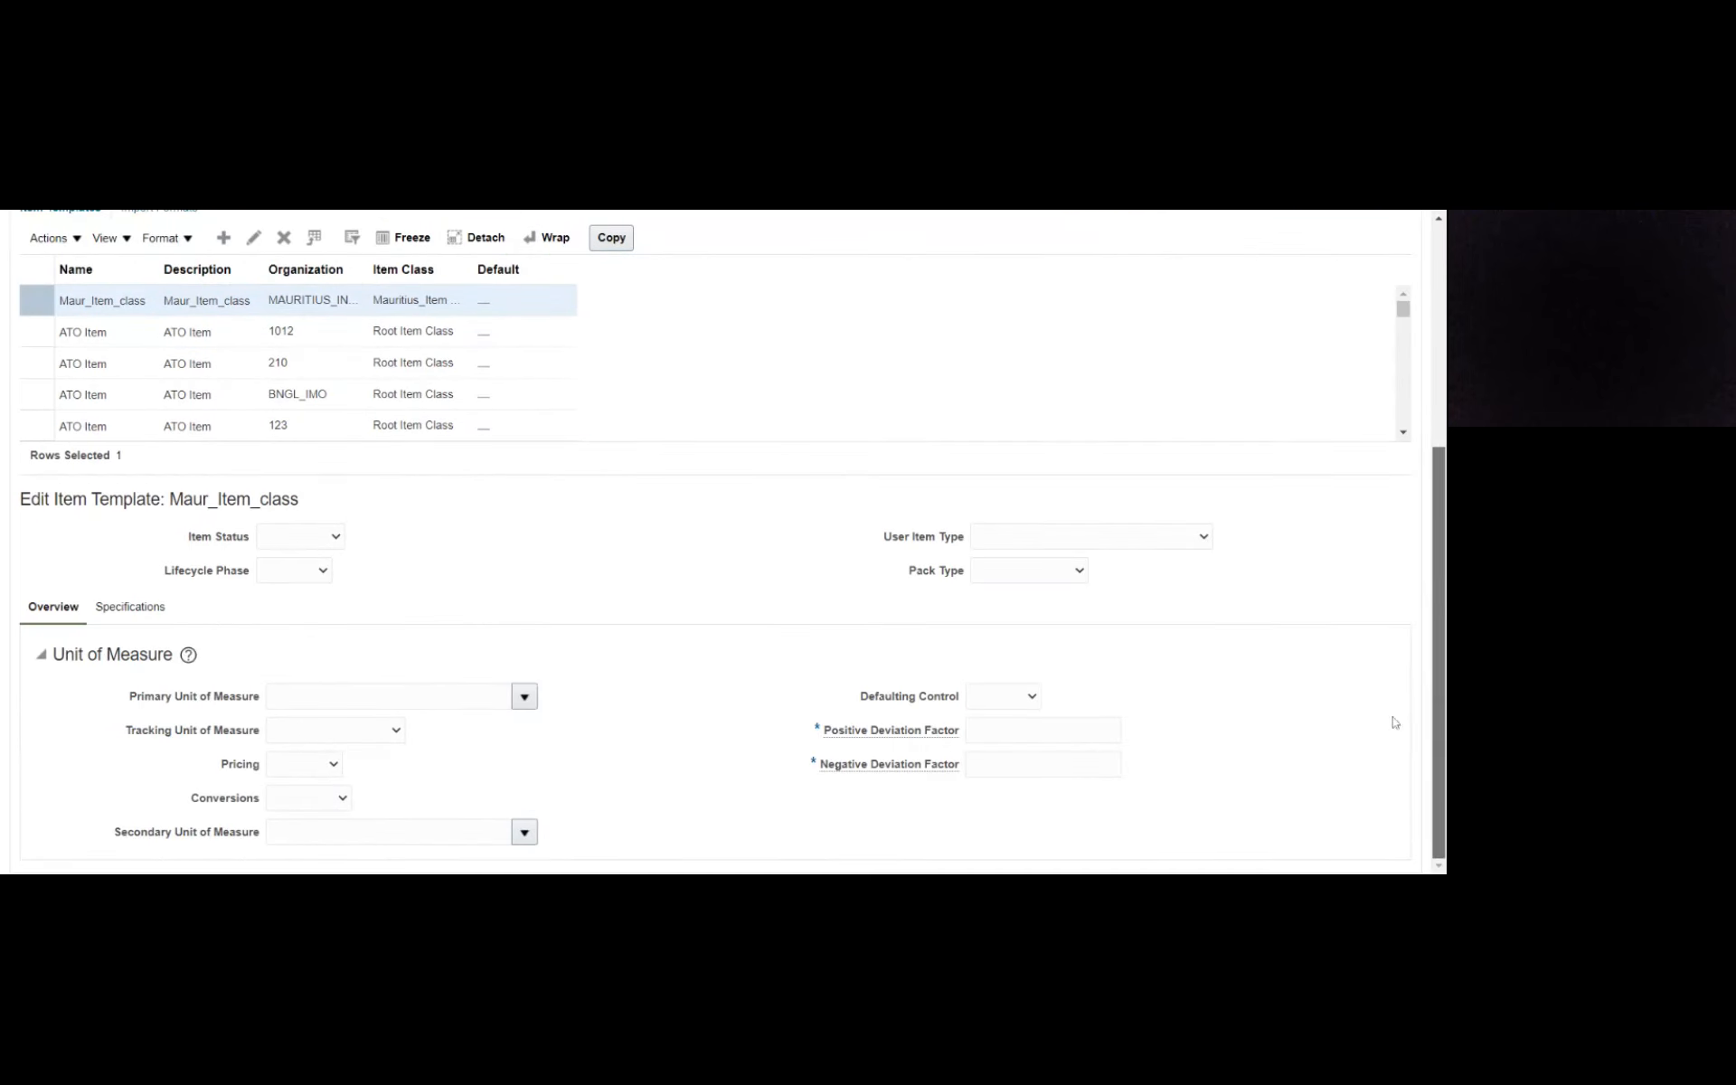
click(131, 612)
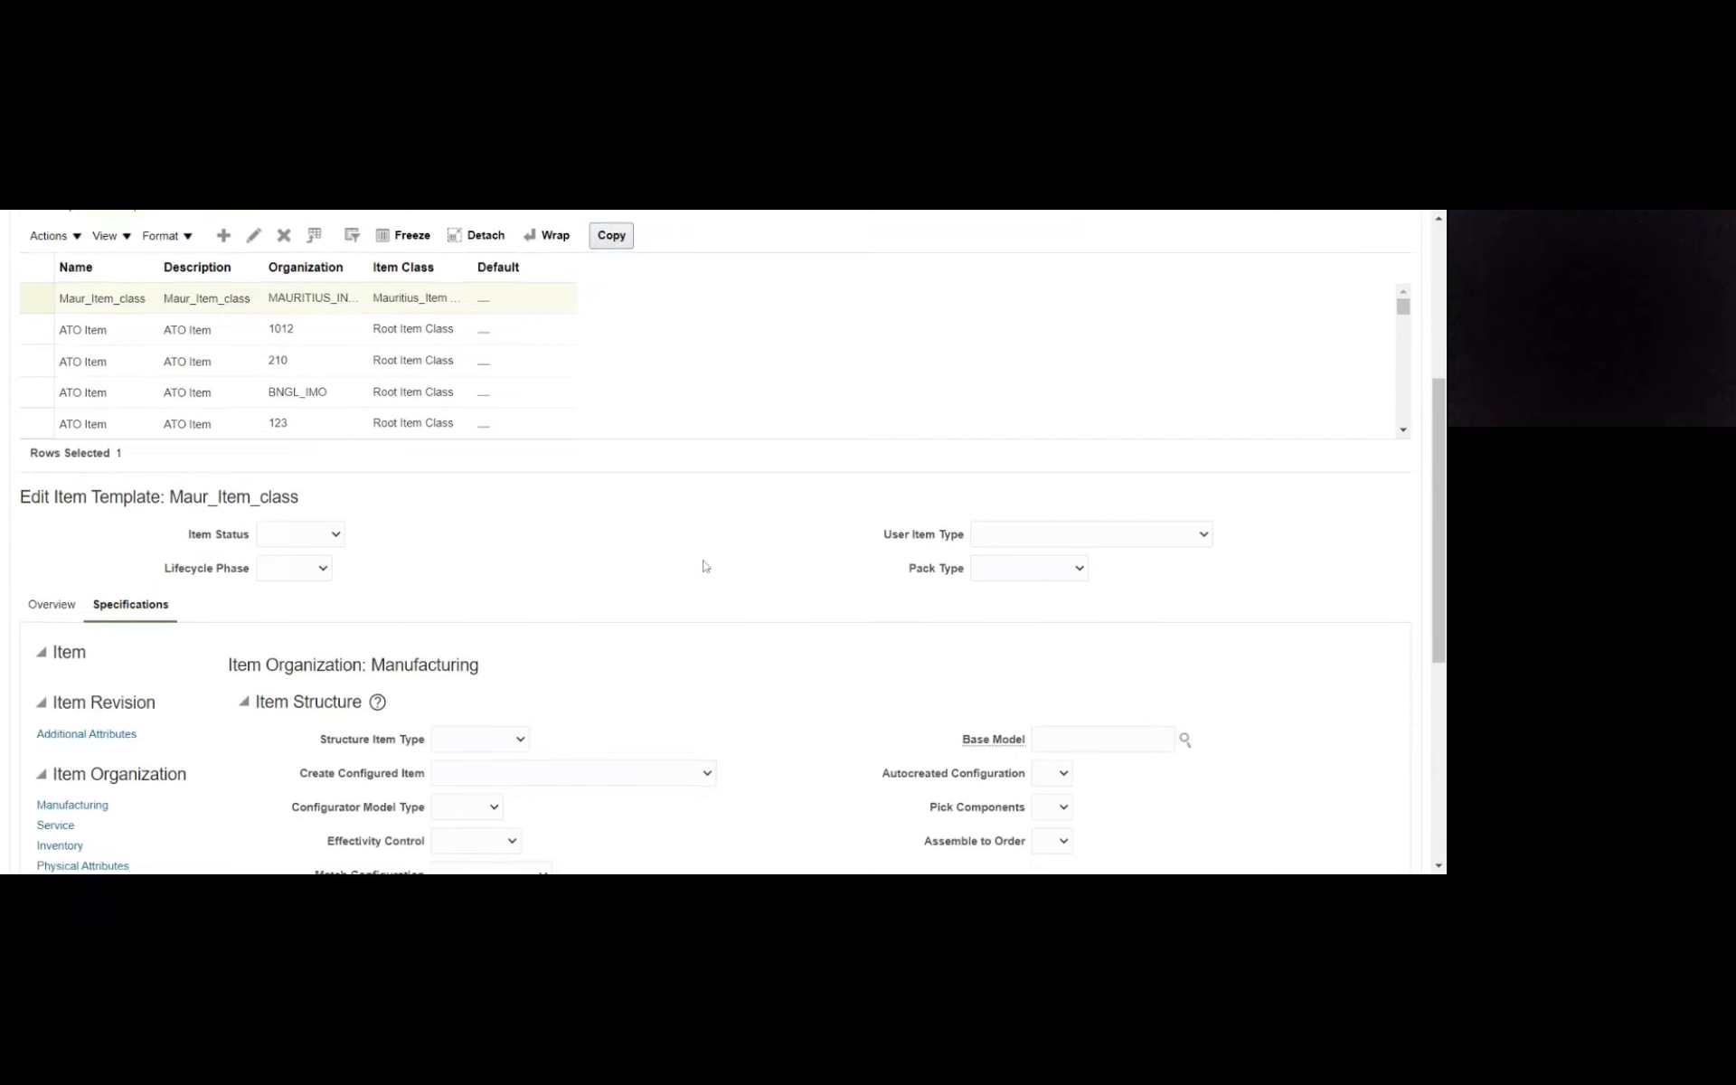
scroll(705, 570, down, 1)
scroll(705, 570, down, 2)
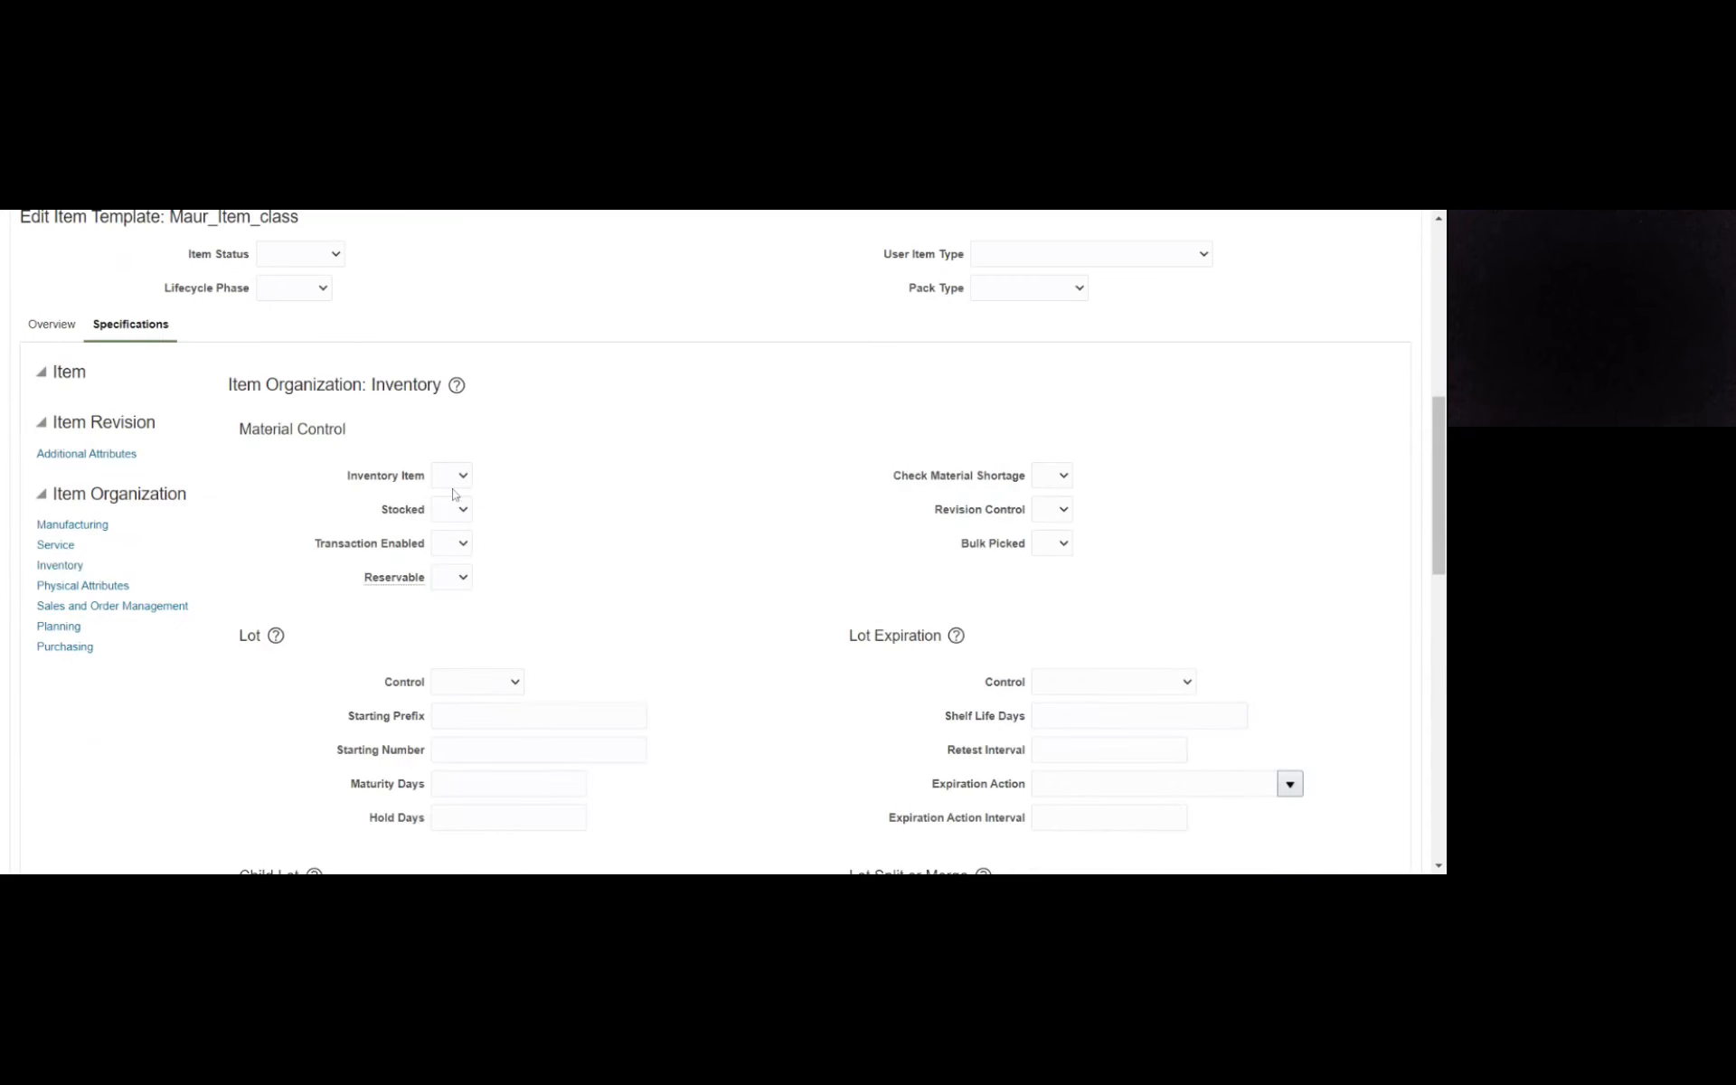
- Set Inventory Item, Stocked, Transaction Enabled and Reservable to Yes in the template's material control settings
click(461, 531)
click(453, 515)
click(453, 514)
click(453, 540)
click(444, 588)
mouse_move(1046, 504)
click(440, 576)
click(442, 593)
- Set Check Material Shortage and Revision Control to Yes for the template
click(1065, 480)
click(1049, 496)
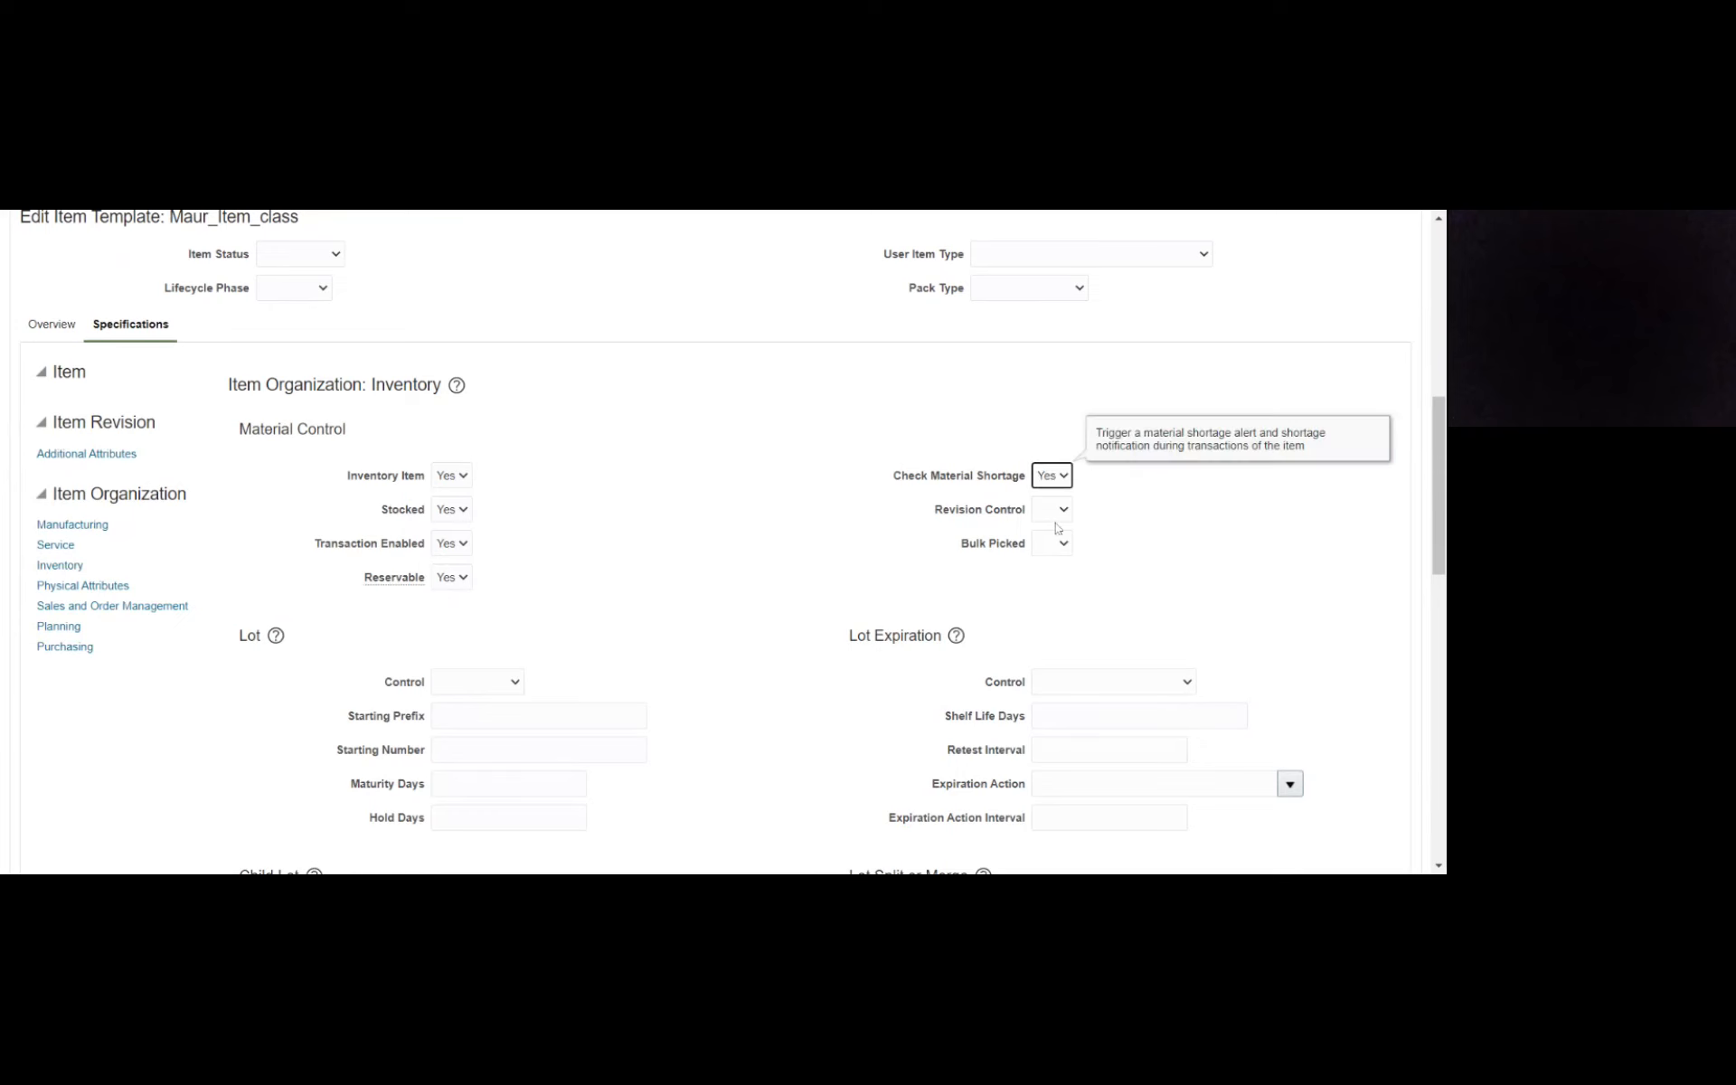
click(1052, 530)
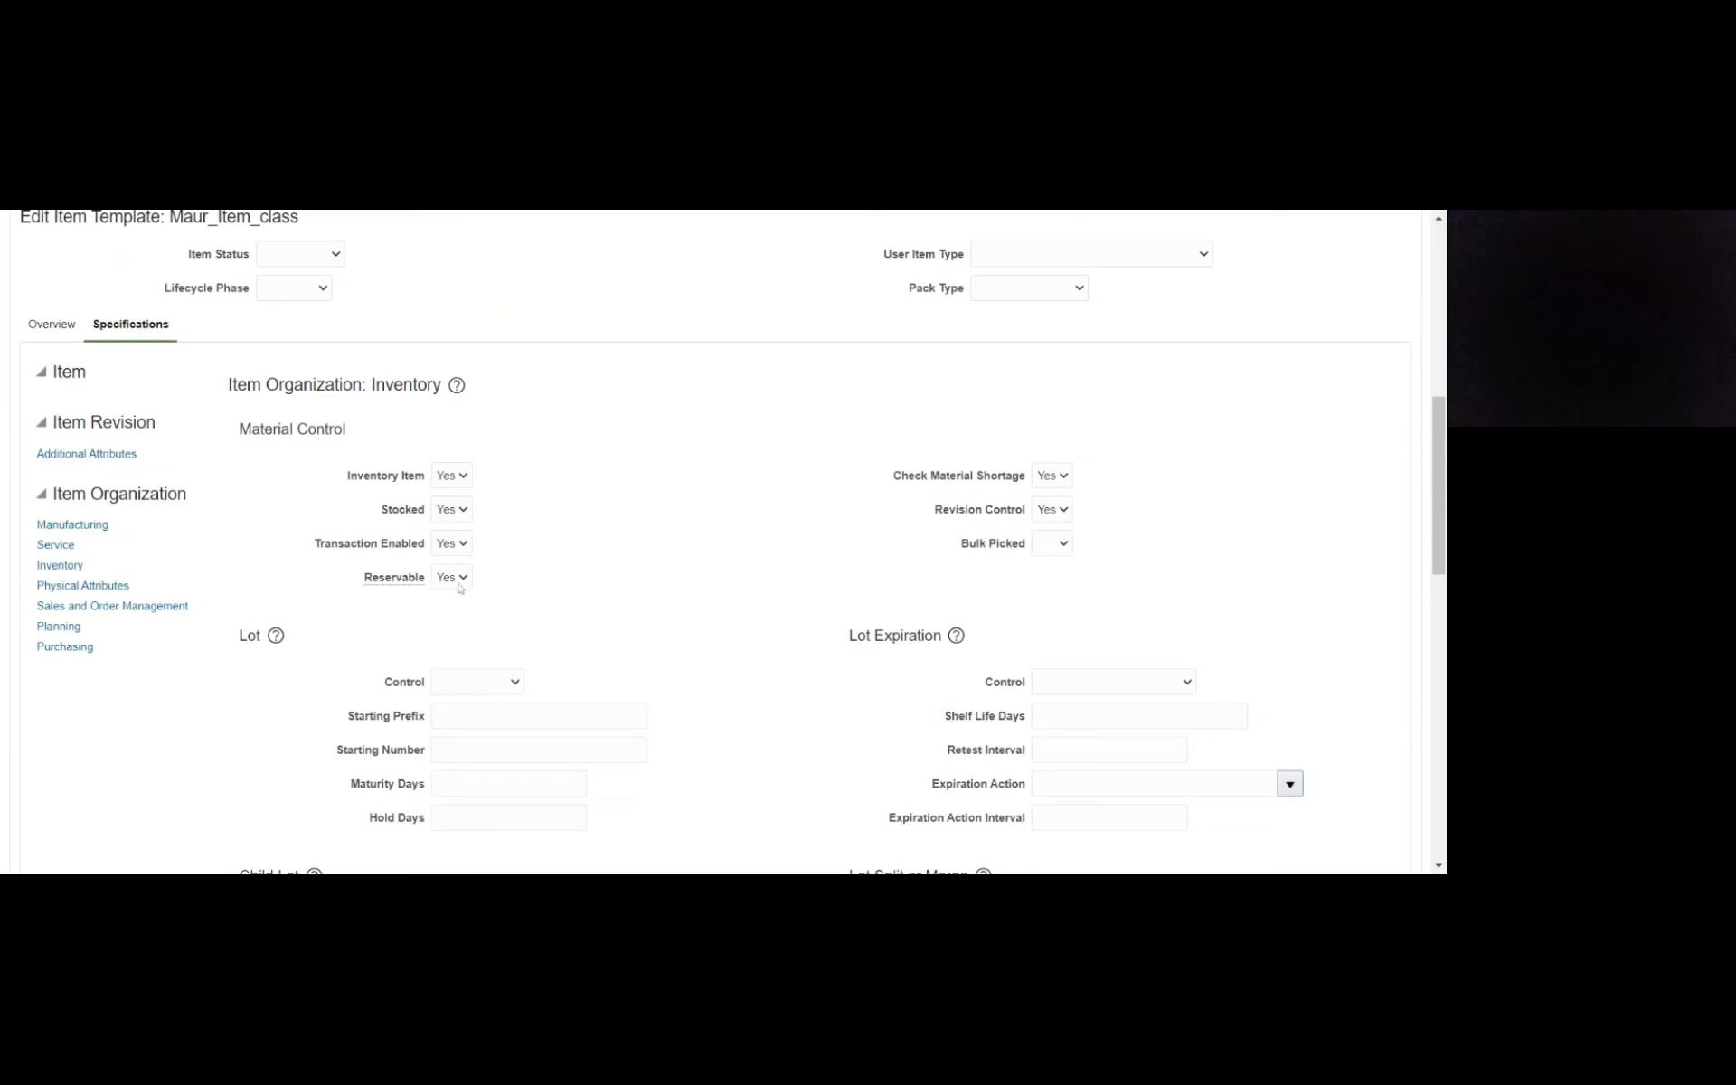
- Set Purchased to Yes and fill in the Purchasable setting in the template's Purchasing specifications
click(55, 649)
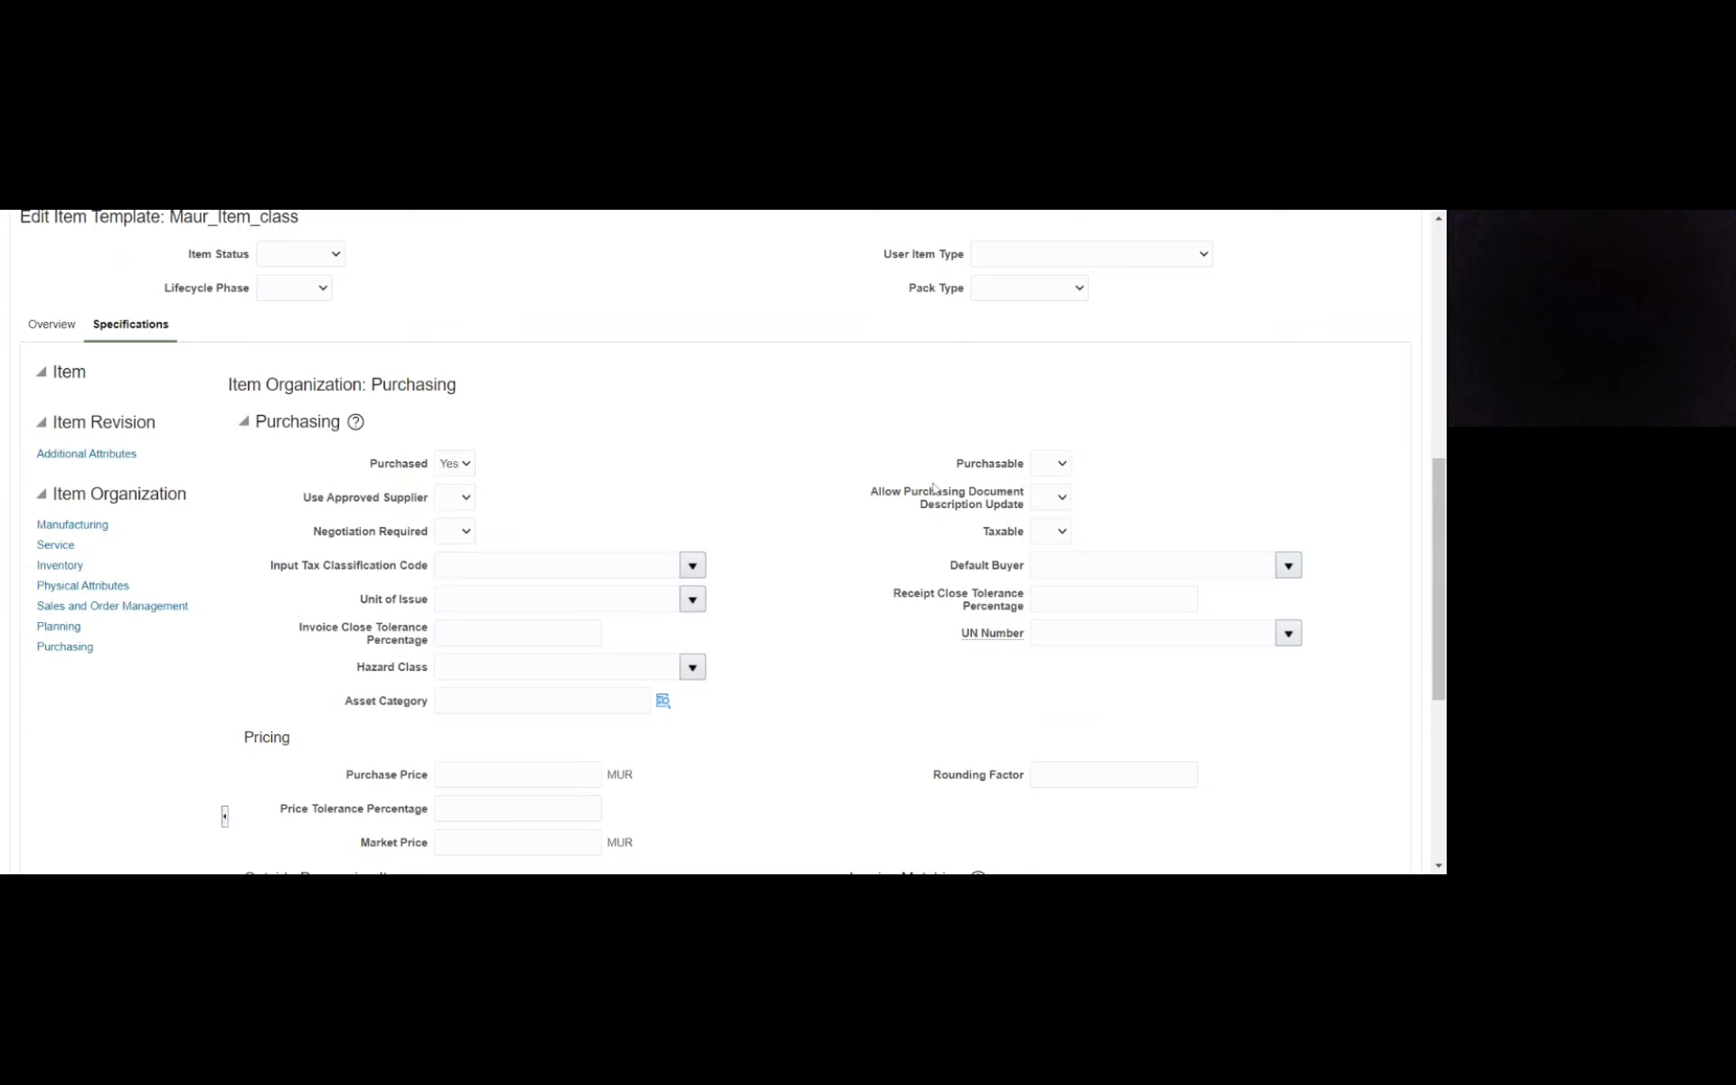
click(1052, 466)
click(1052, 493)
click(1060, 517)
click(64, 647)
- Set Customer Ordered, Customer Orders Enabled, Internally Transferable, Transfer Orders Enabled and Returnable to Yes in the template's Sales and Order Management specifications
click(77, 606)
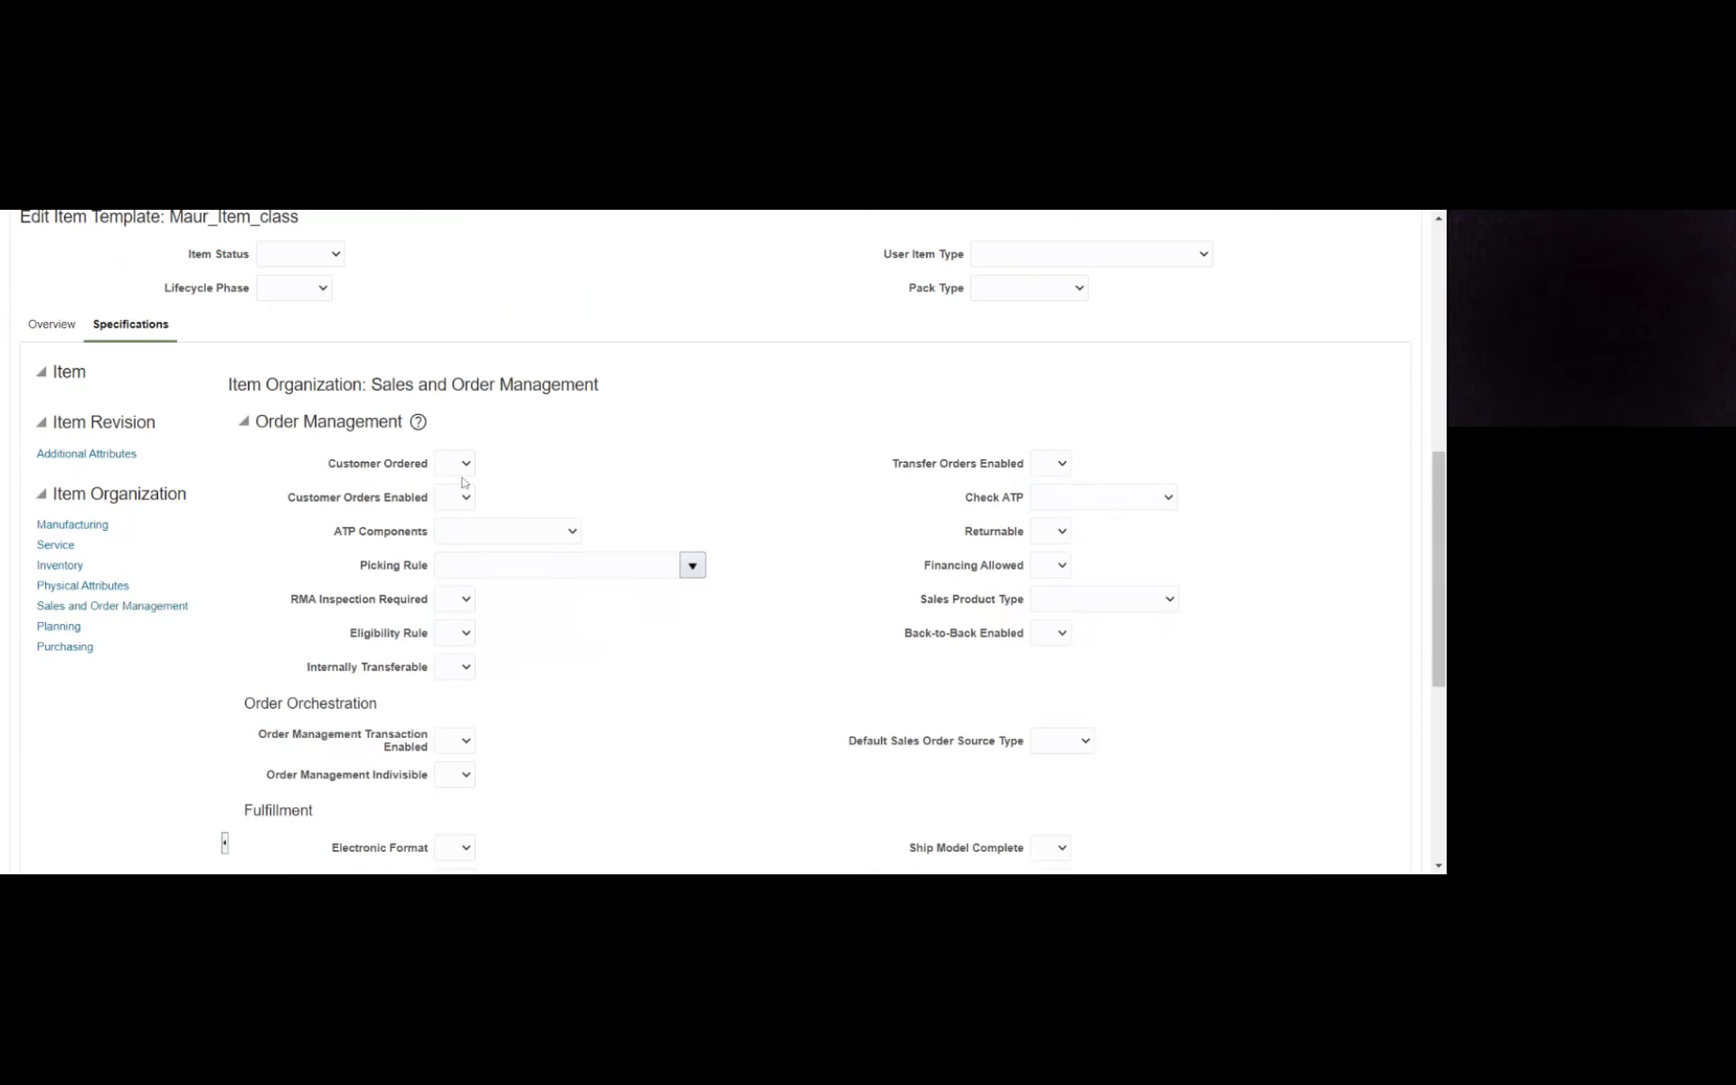
click(461, 502)
click(459, 499)
click(462, 542)
click(632, 480)
click(457, 719)
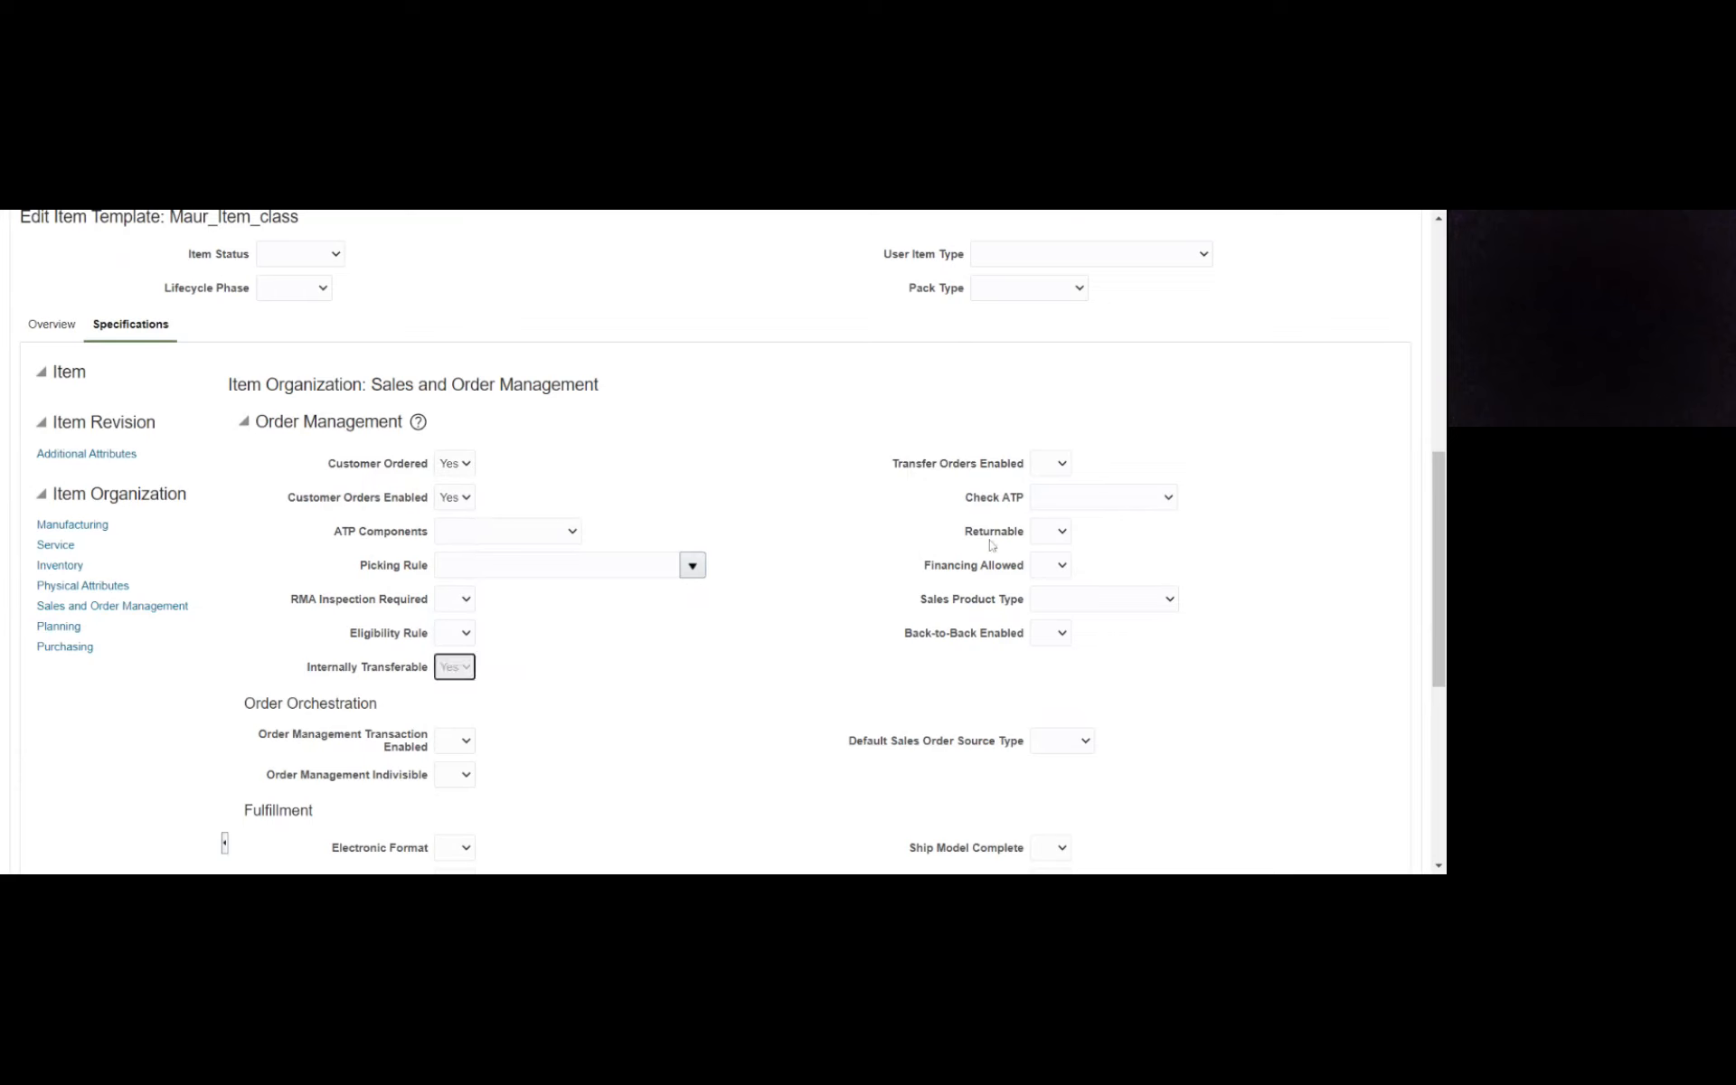
click(1054, 463)
click(1051, 493)
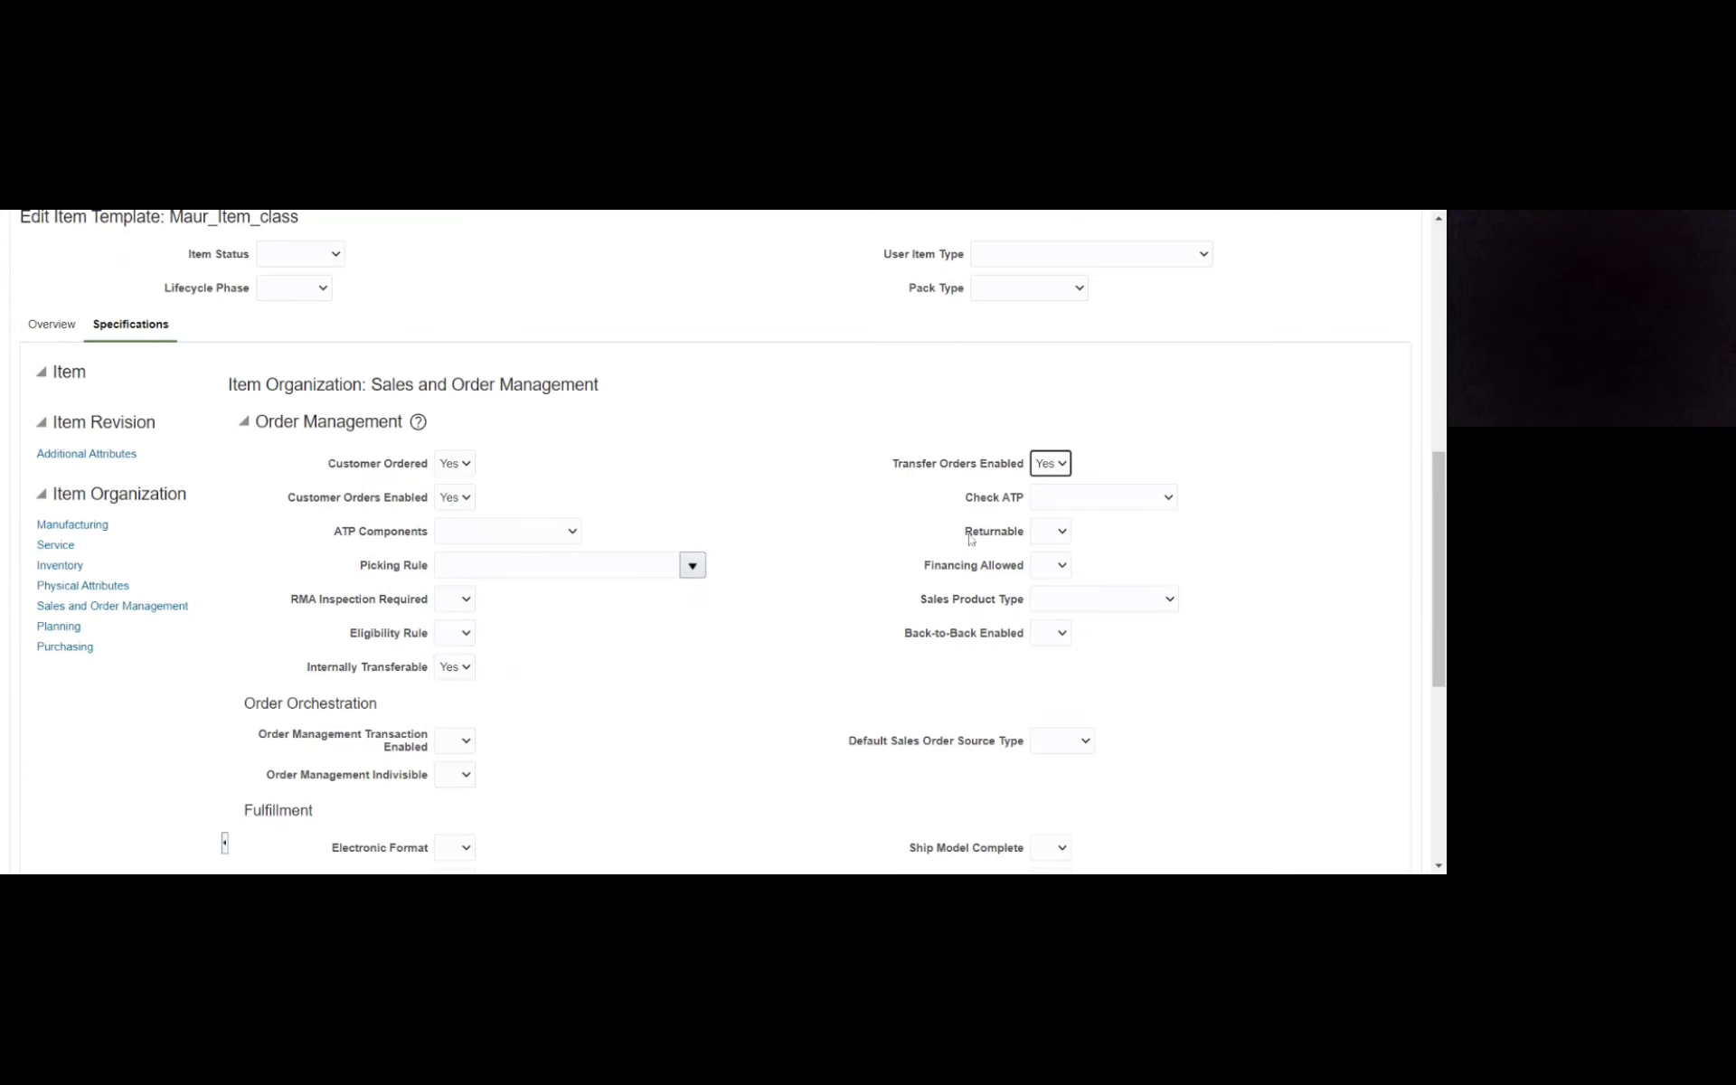
click(1056, 536)
click(1056, 552)
click(839, 595)
- Set Order Management Transaction Enabled and Order Management Indivisible to Yes in the template's Order Orchestration settings
scroll(750, 658, down, 1)
scroll(749, 659, down, 2)
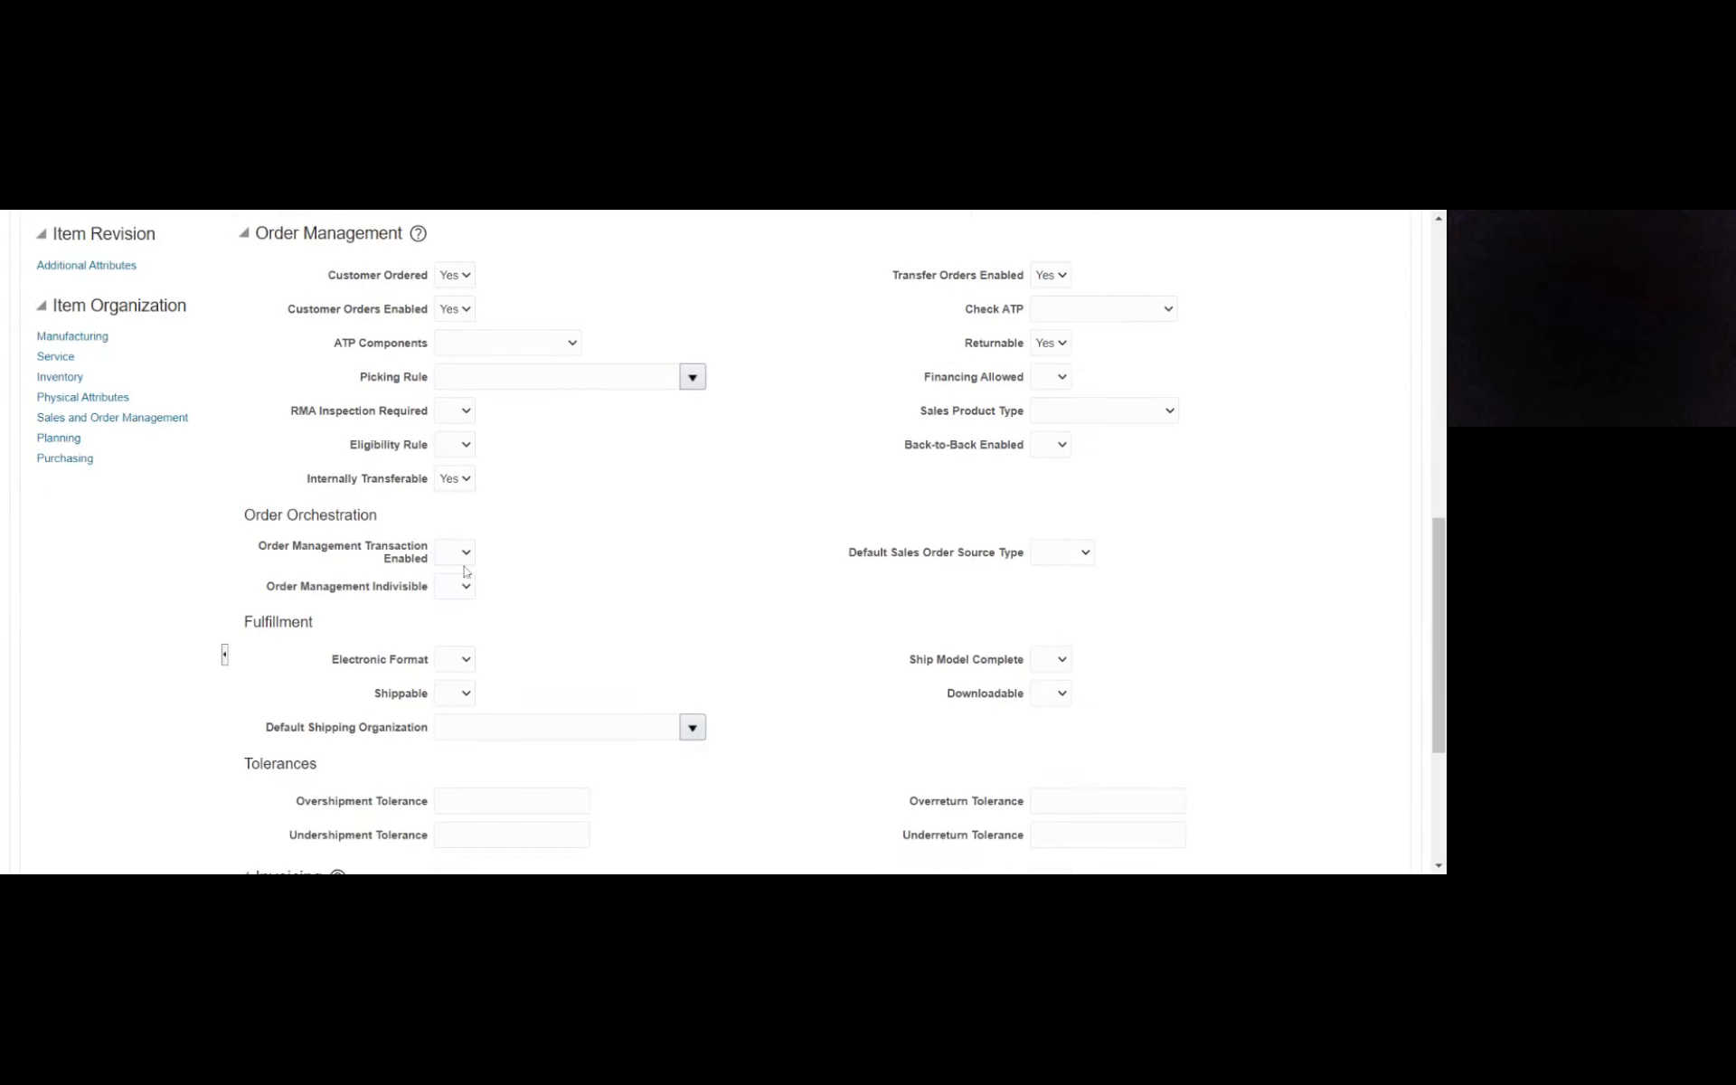
click(467, 572)
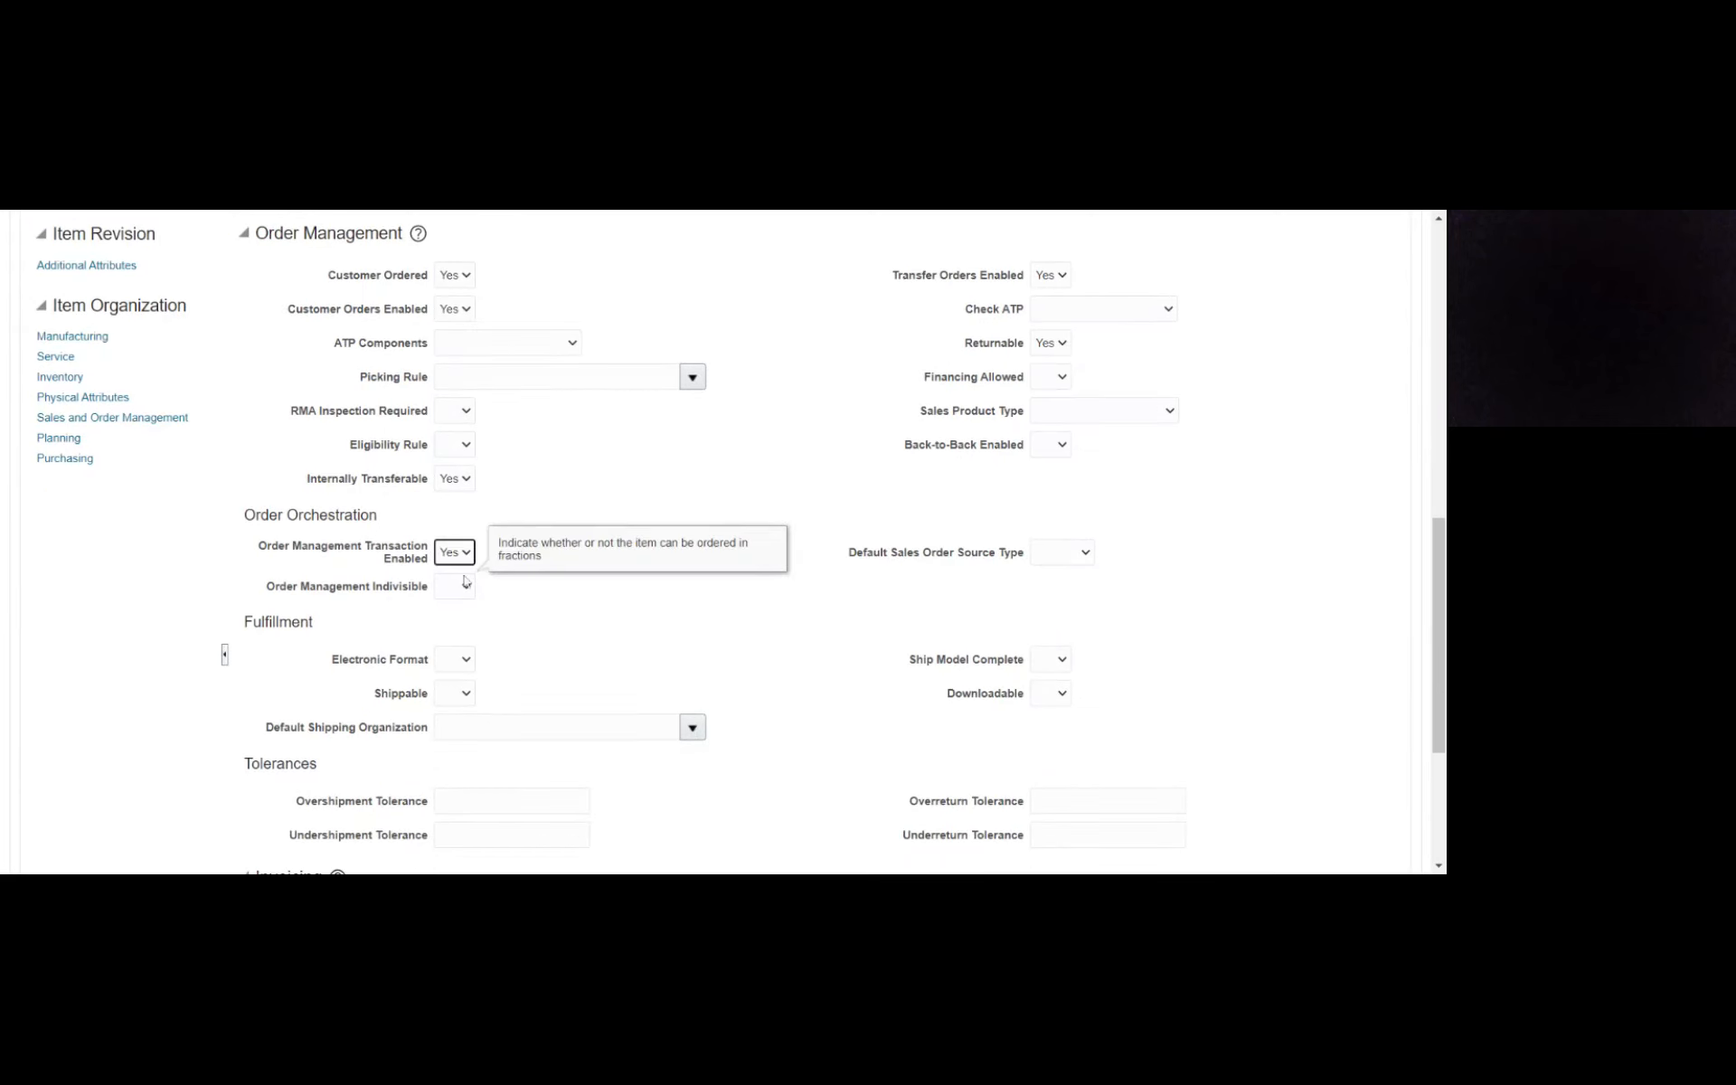
click(460, 605)
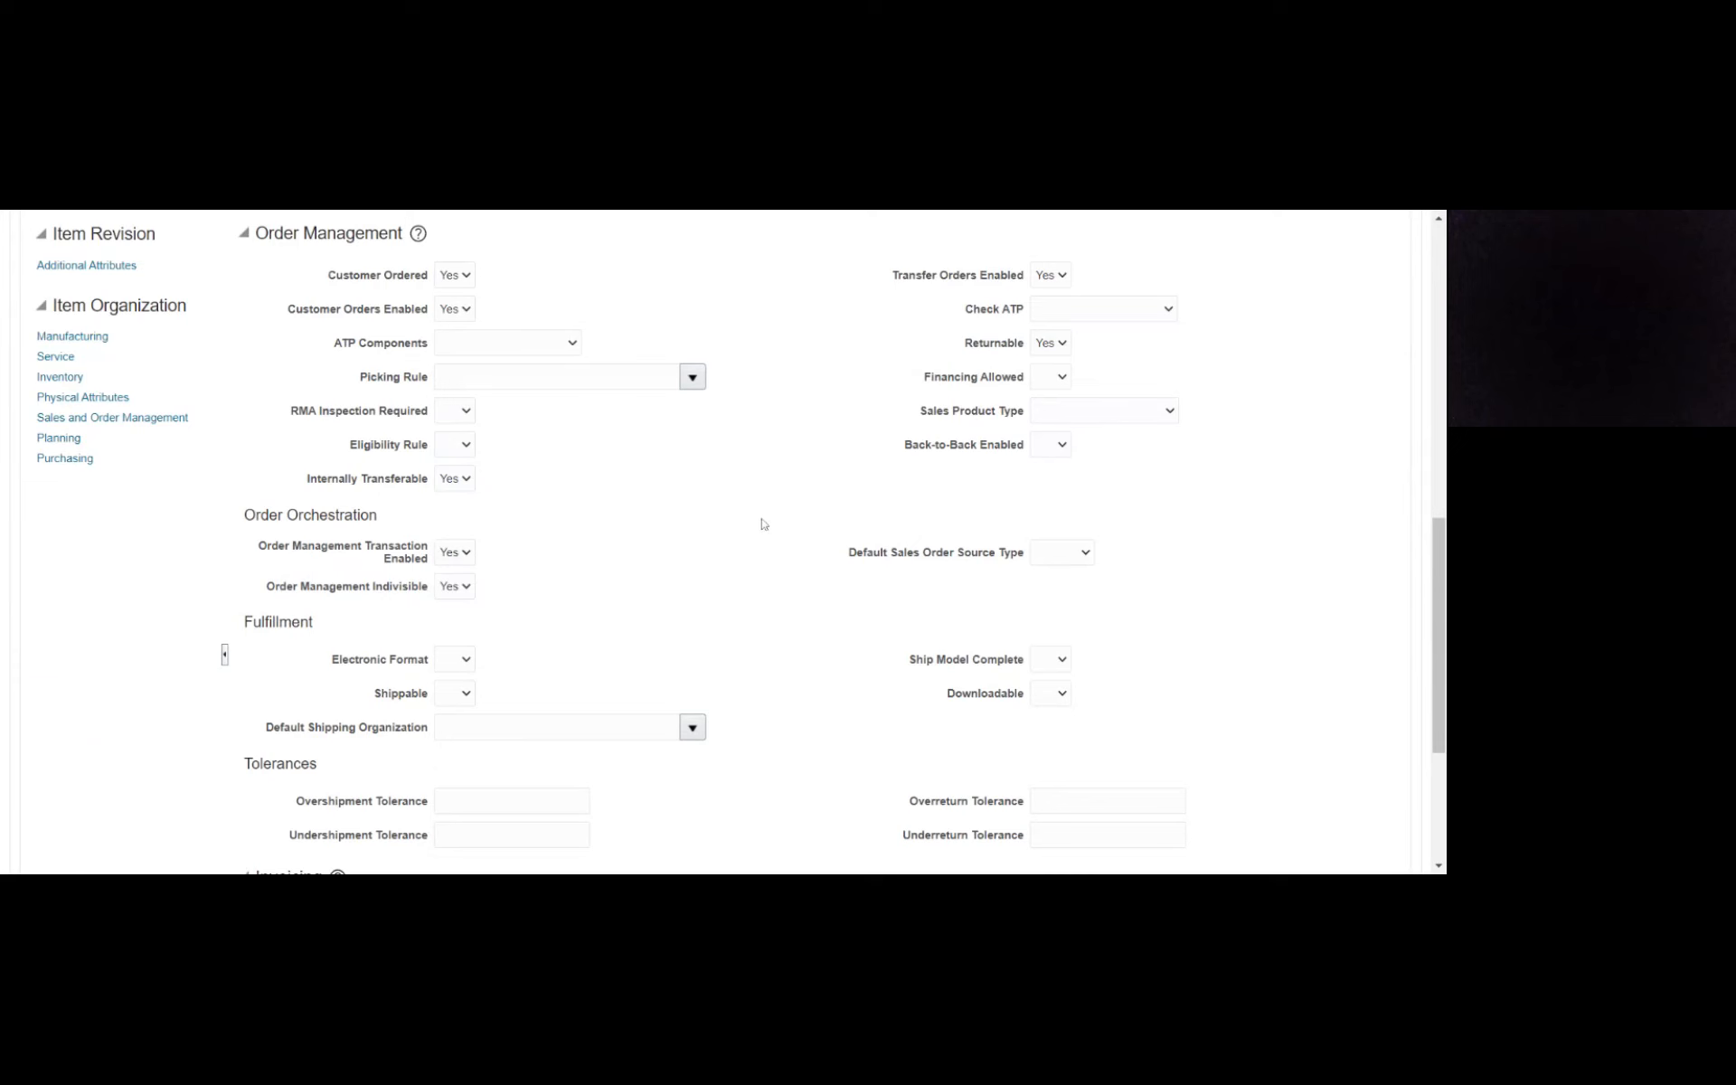
- Try twice to save the edited Mauritius_Item class with its new template, dismissing any error messages
scroll(759, 517, up, 1)
scroll(758, 518, up, 6)
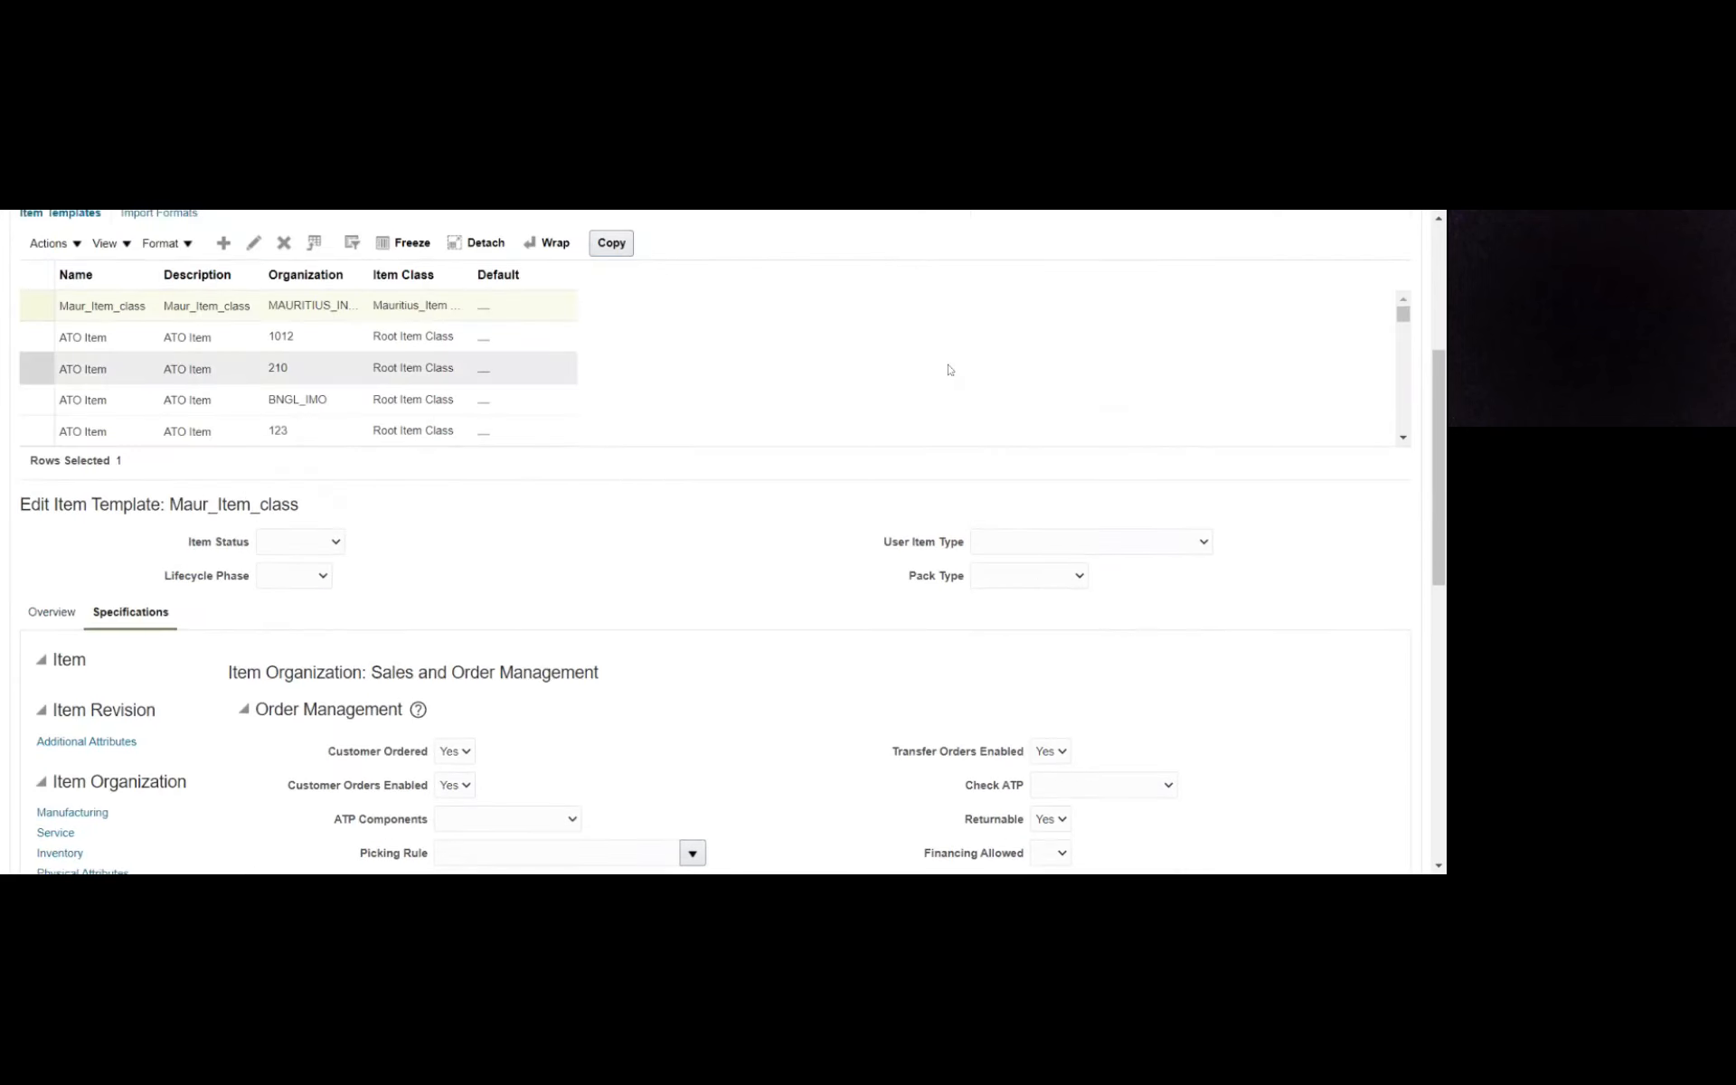
scroll(1027, 295, up, 2)
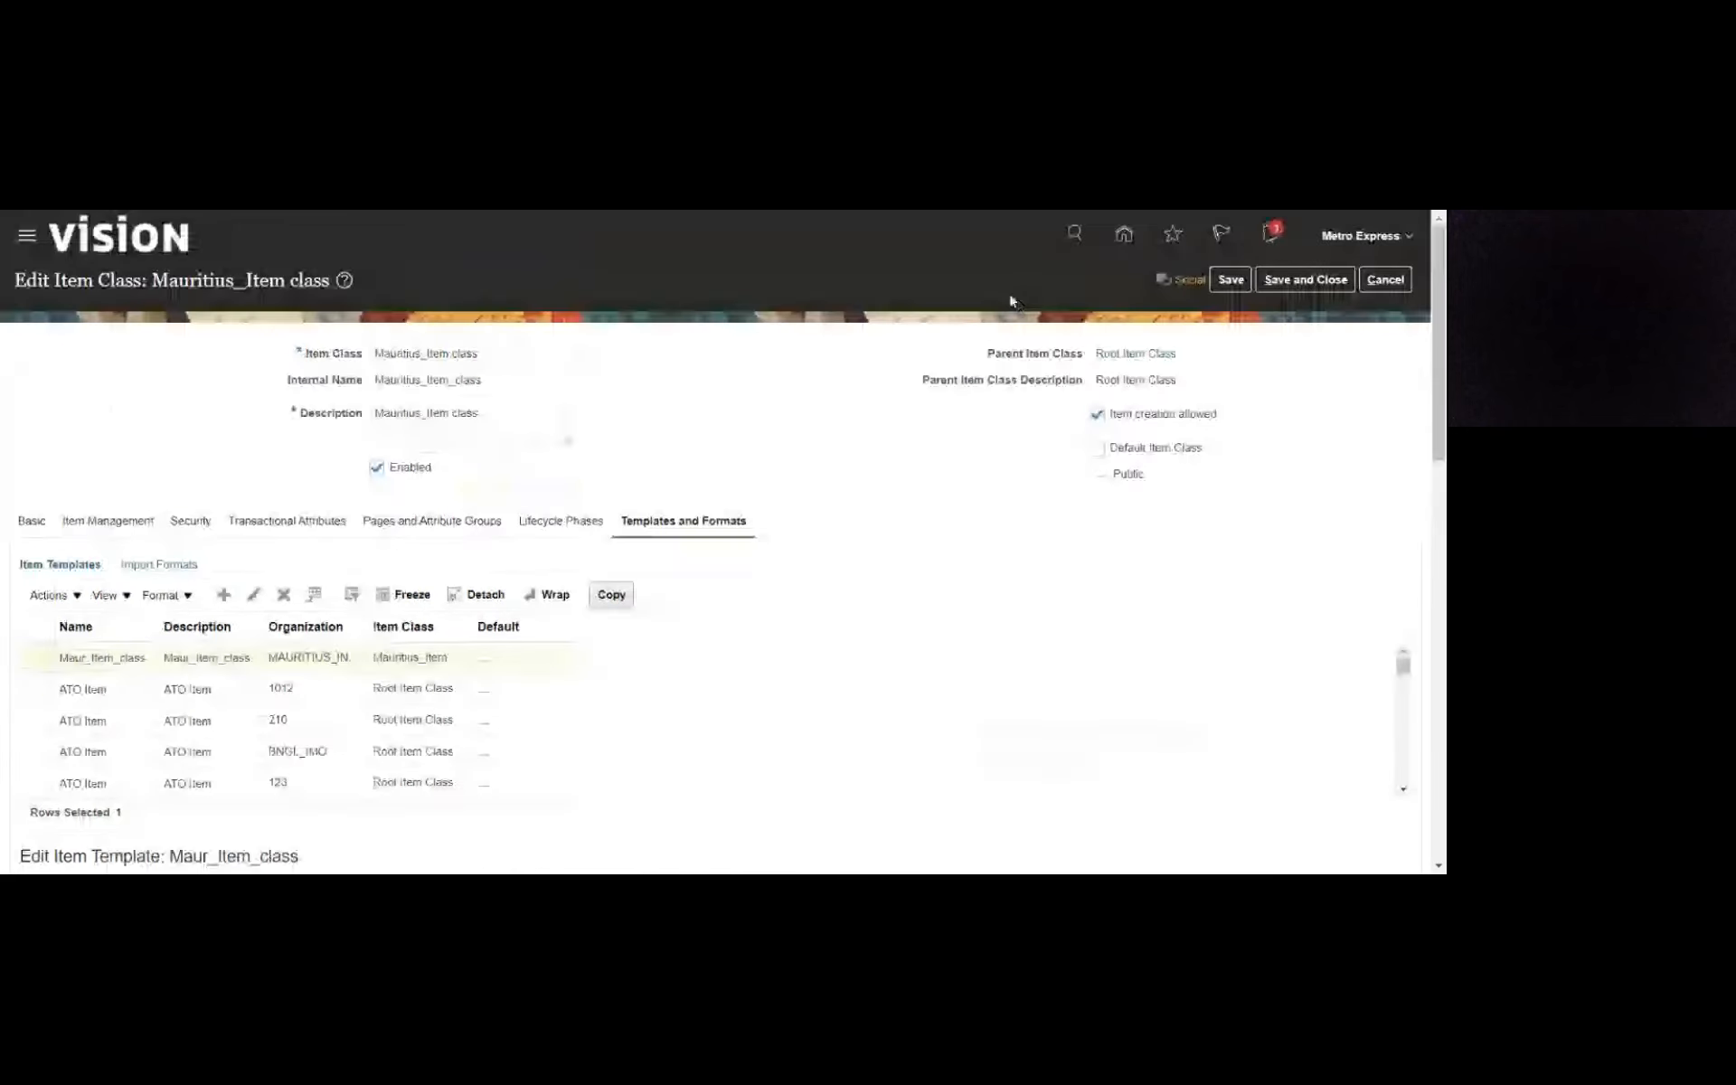
click(1221, 286)
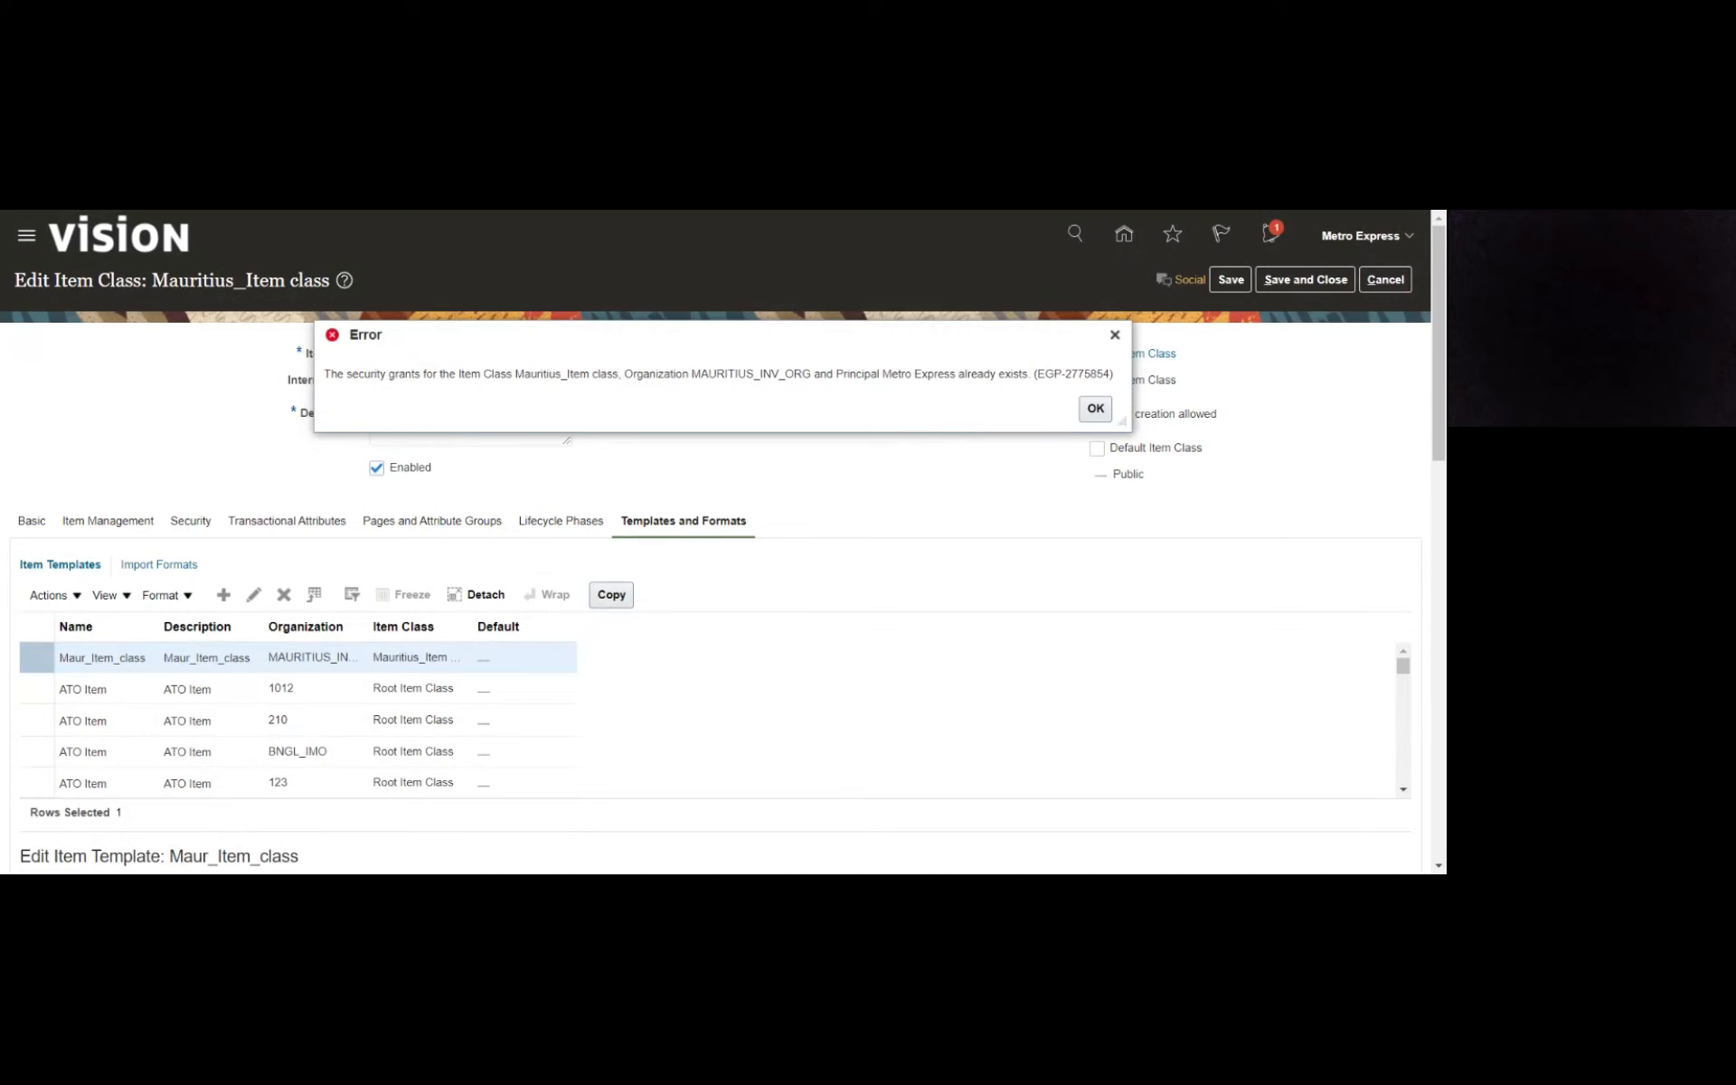
click(1096, 408)
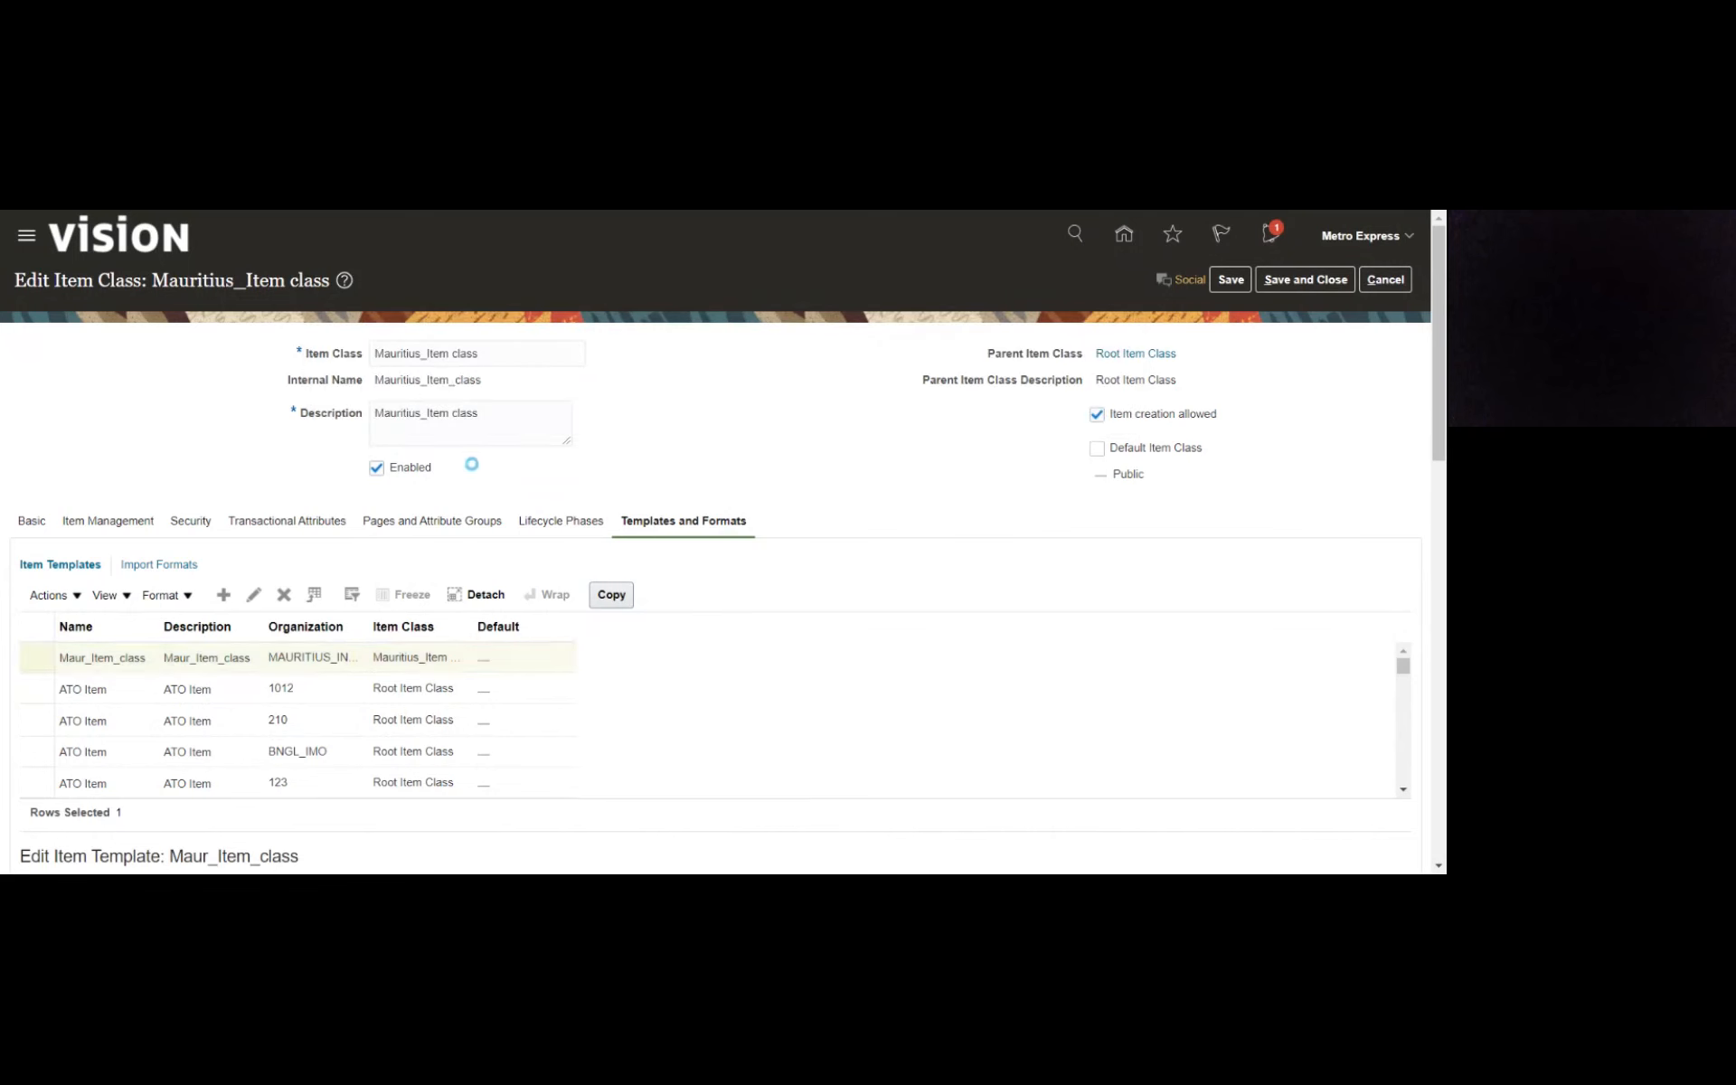
click(1230, 282)
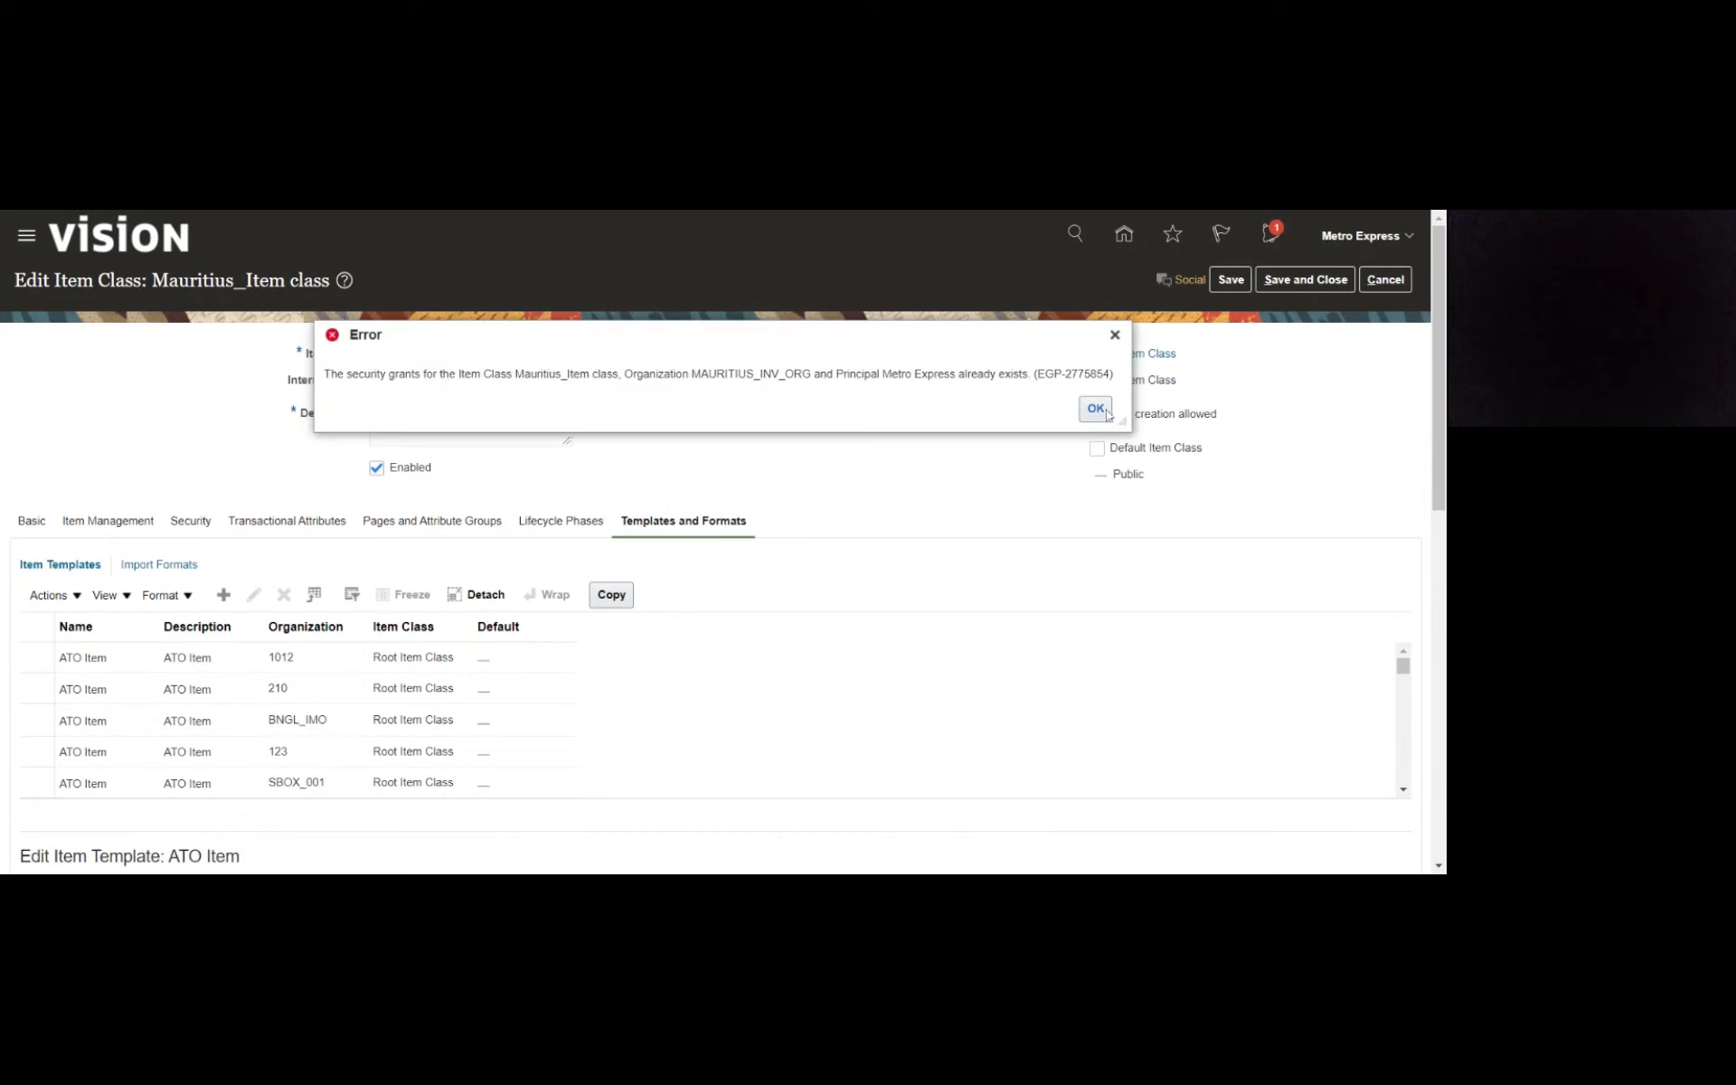
click(1096, 409)
- Try to review the class's item management and security settings, and cancel editing Mauritius_Item class
click(136, 523)
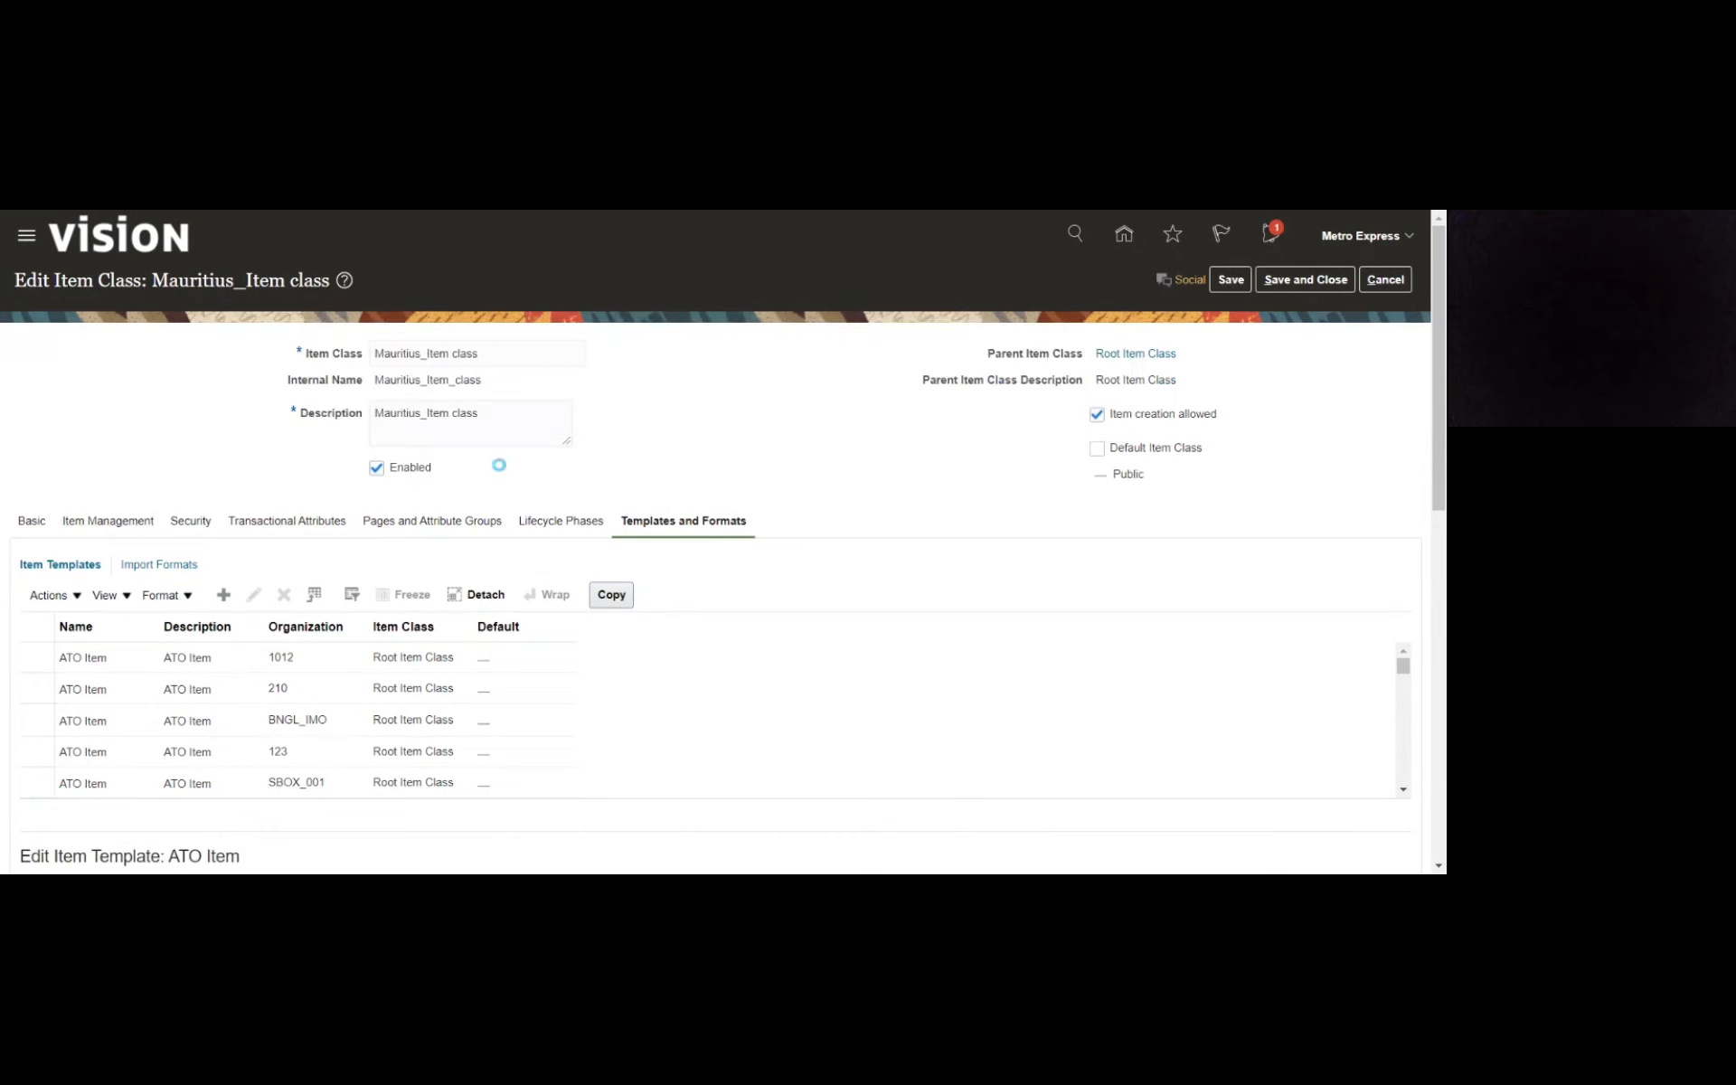
click(196, 522)
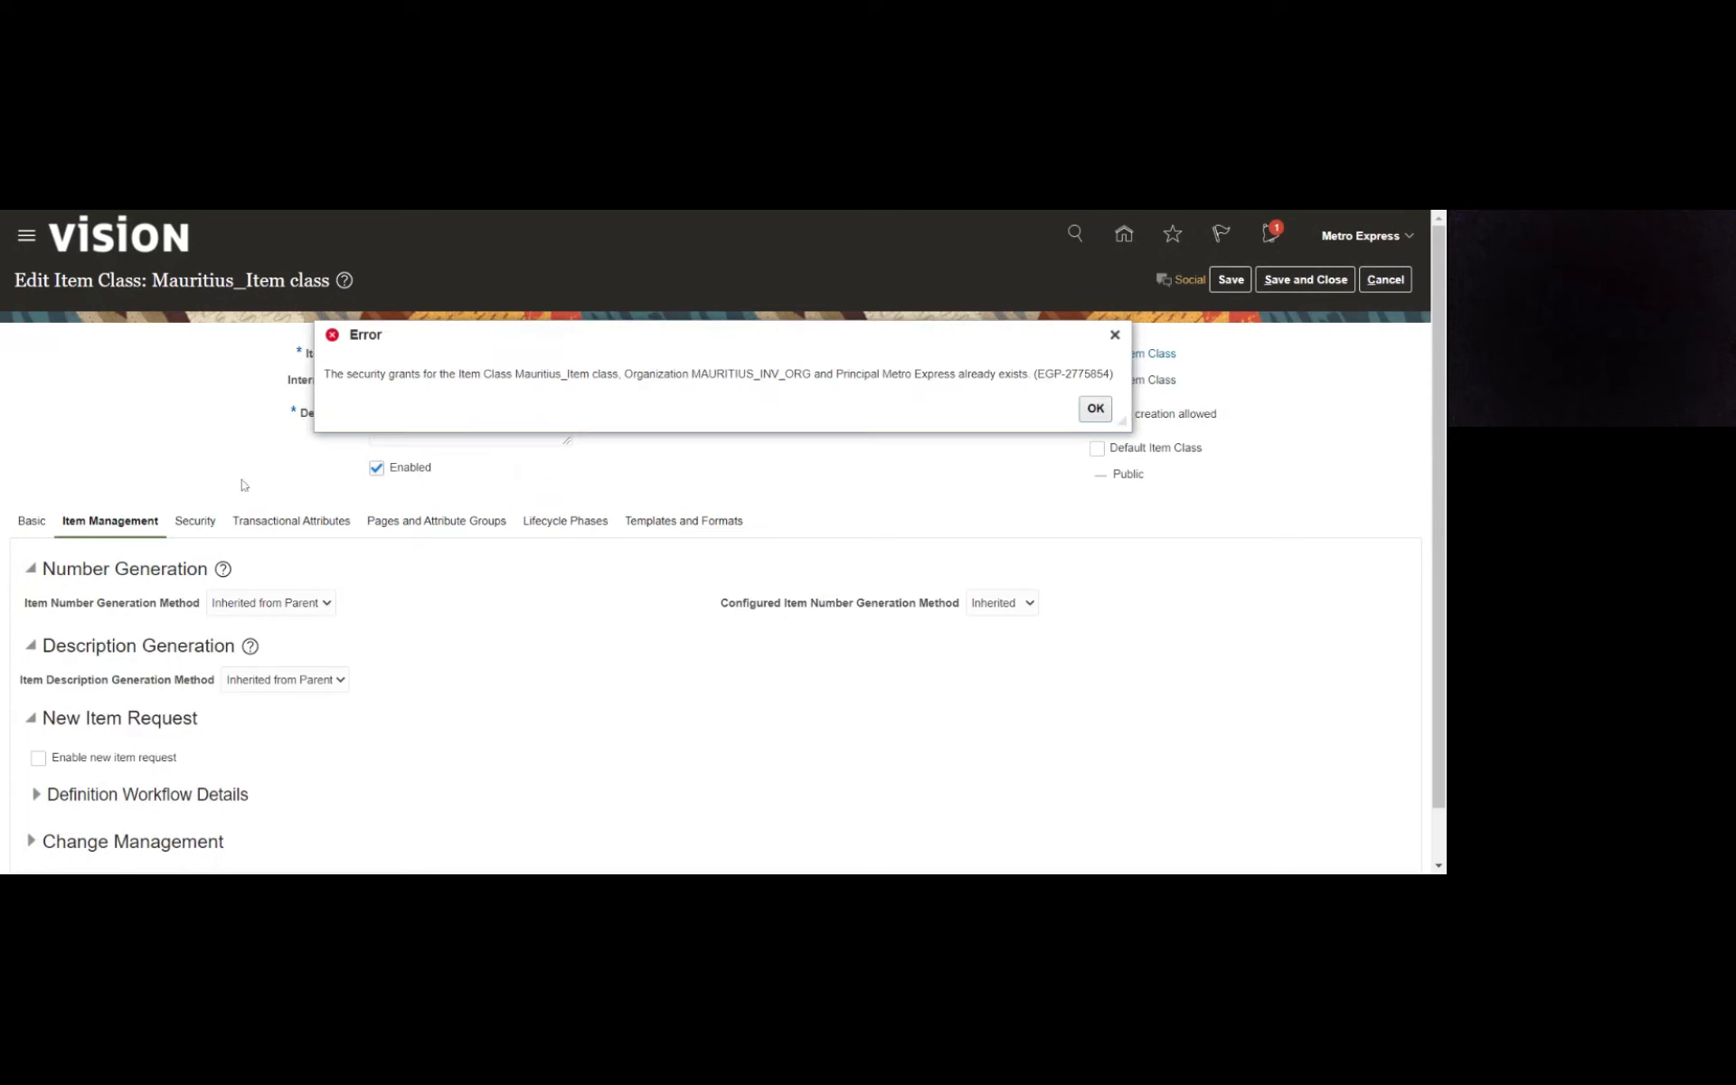
click(1103, 409)
click(1101, 408)
click(1384, 279)
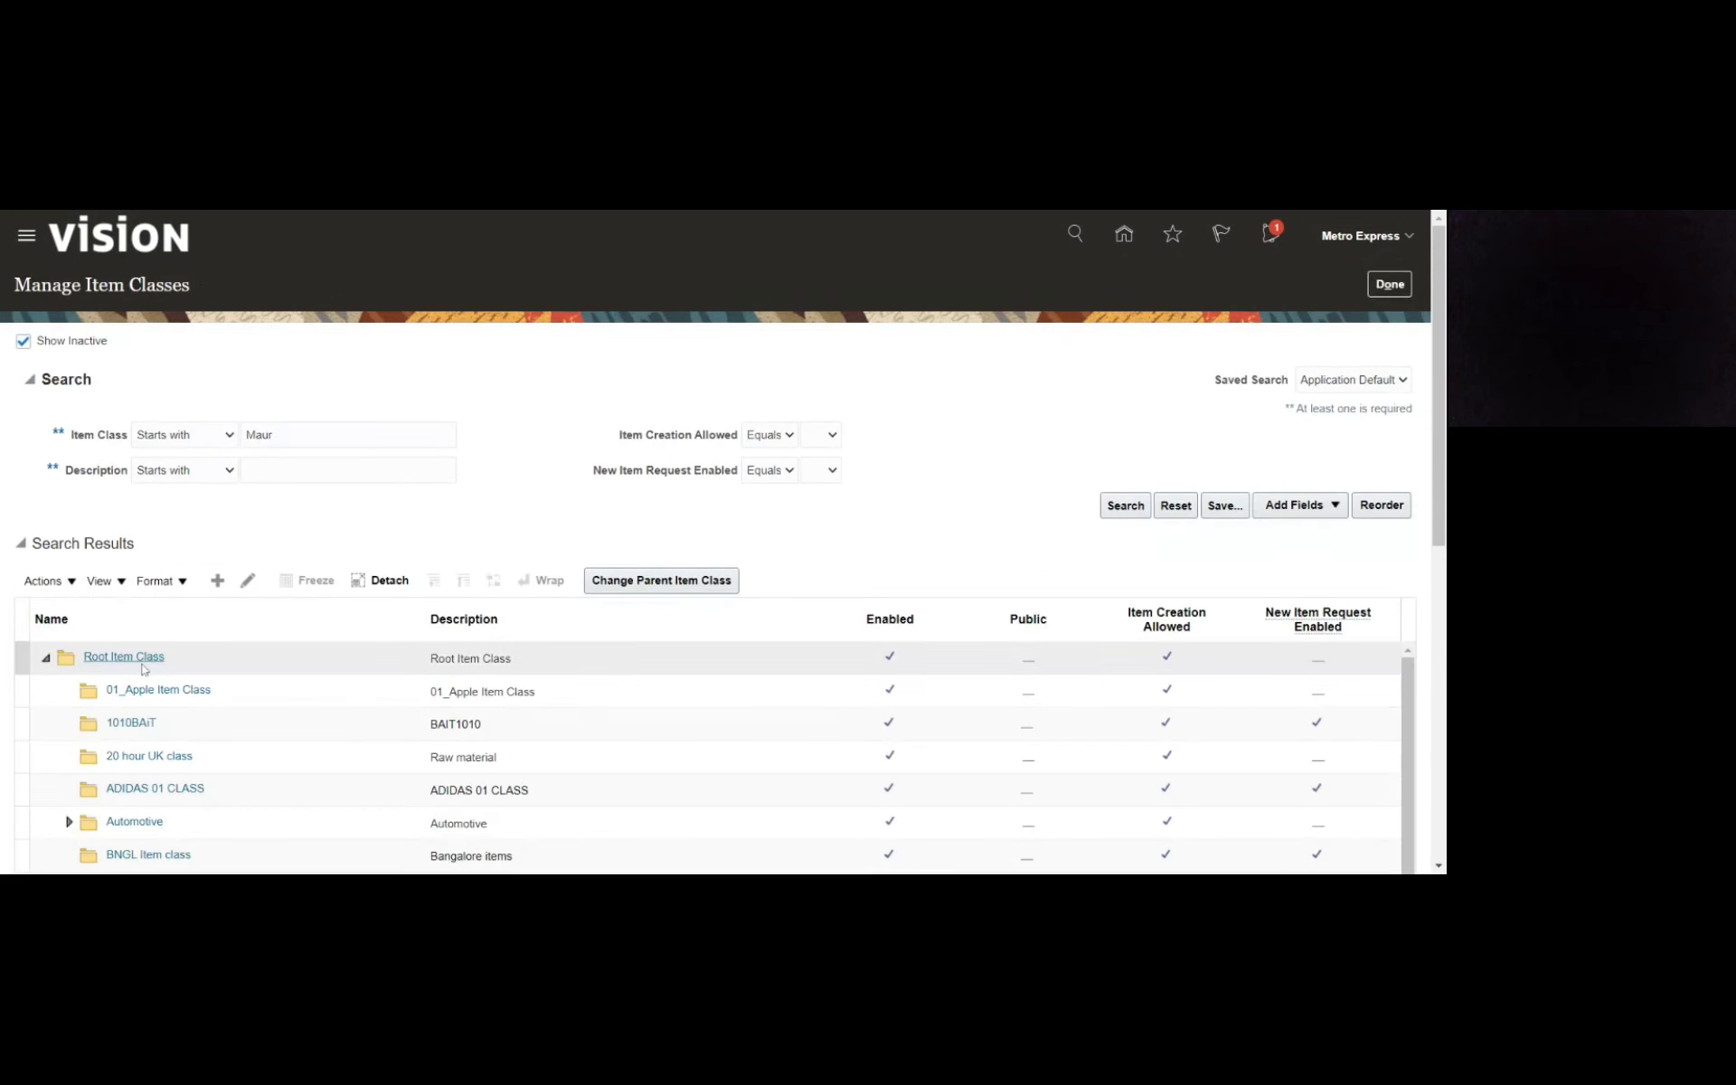
- Find Mauritius_Item class under Root Item Class in the item class list and open it for editing
scroll(852, 445, down, 1)
scroll(852, 445, down, 4)
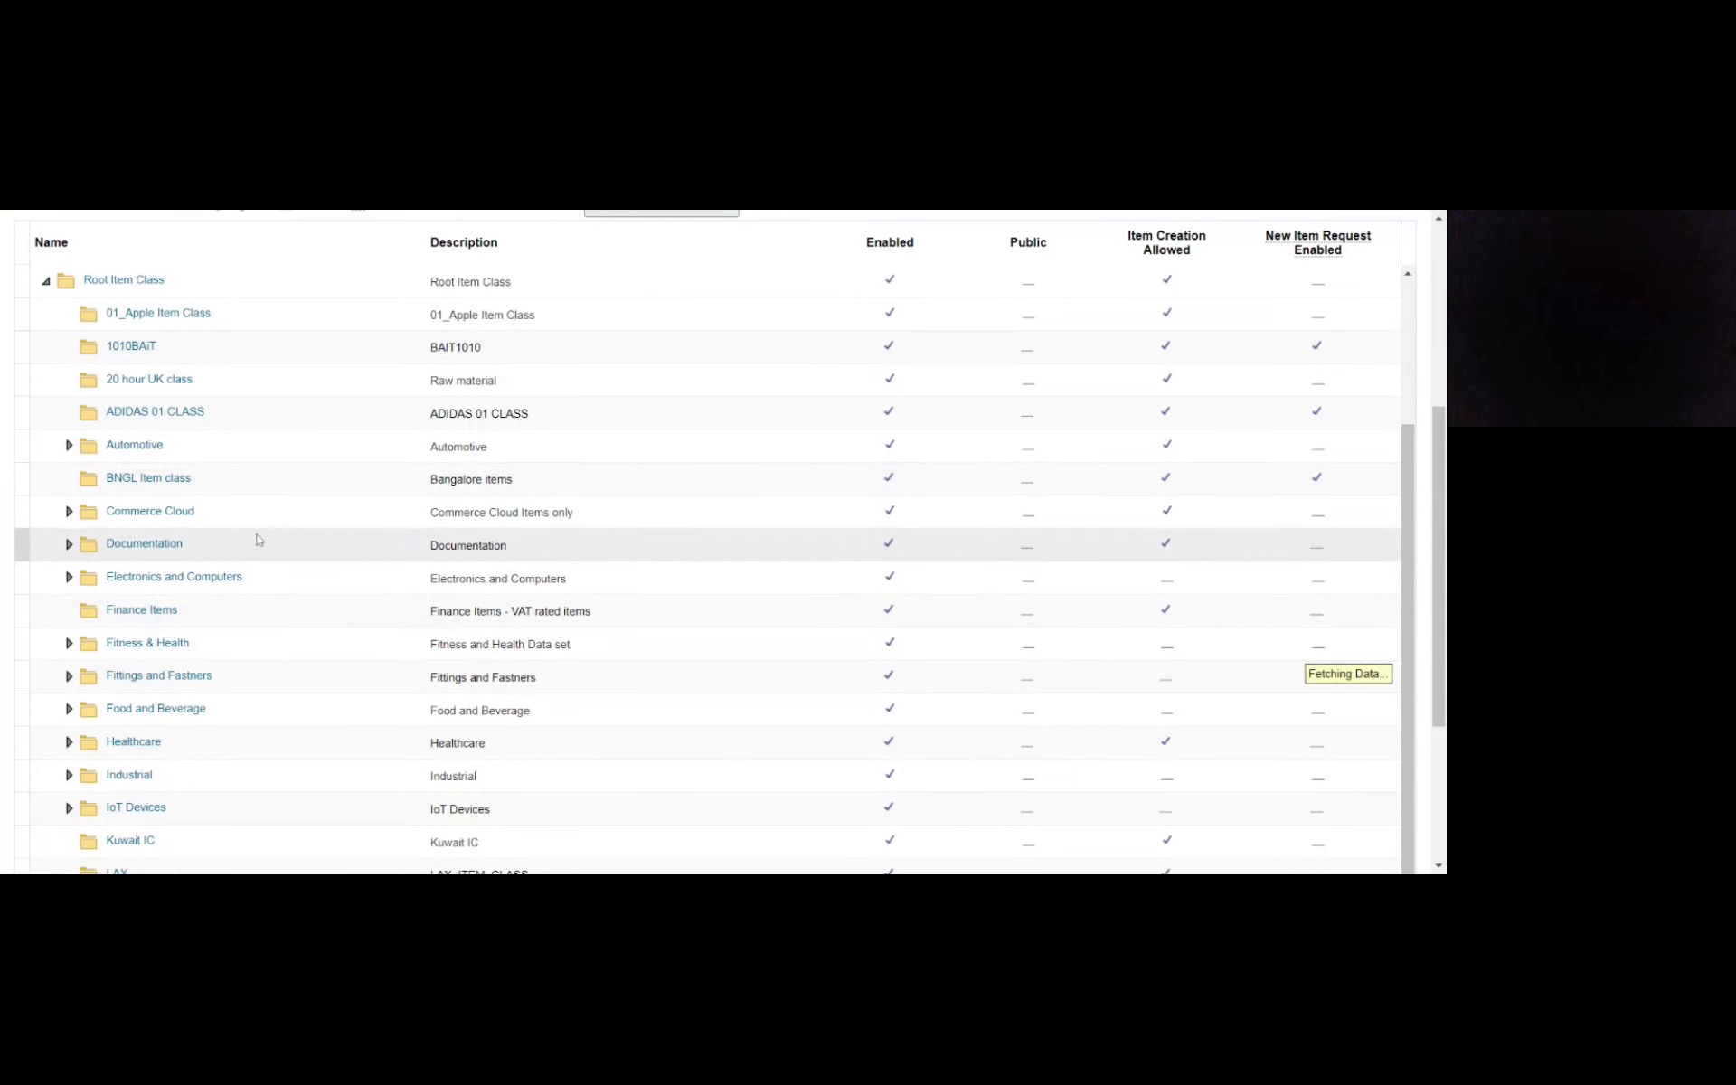
scroll(257, 540, down, 3)
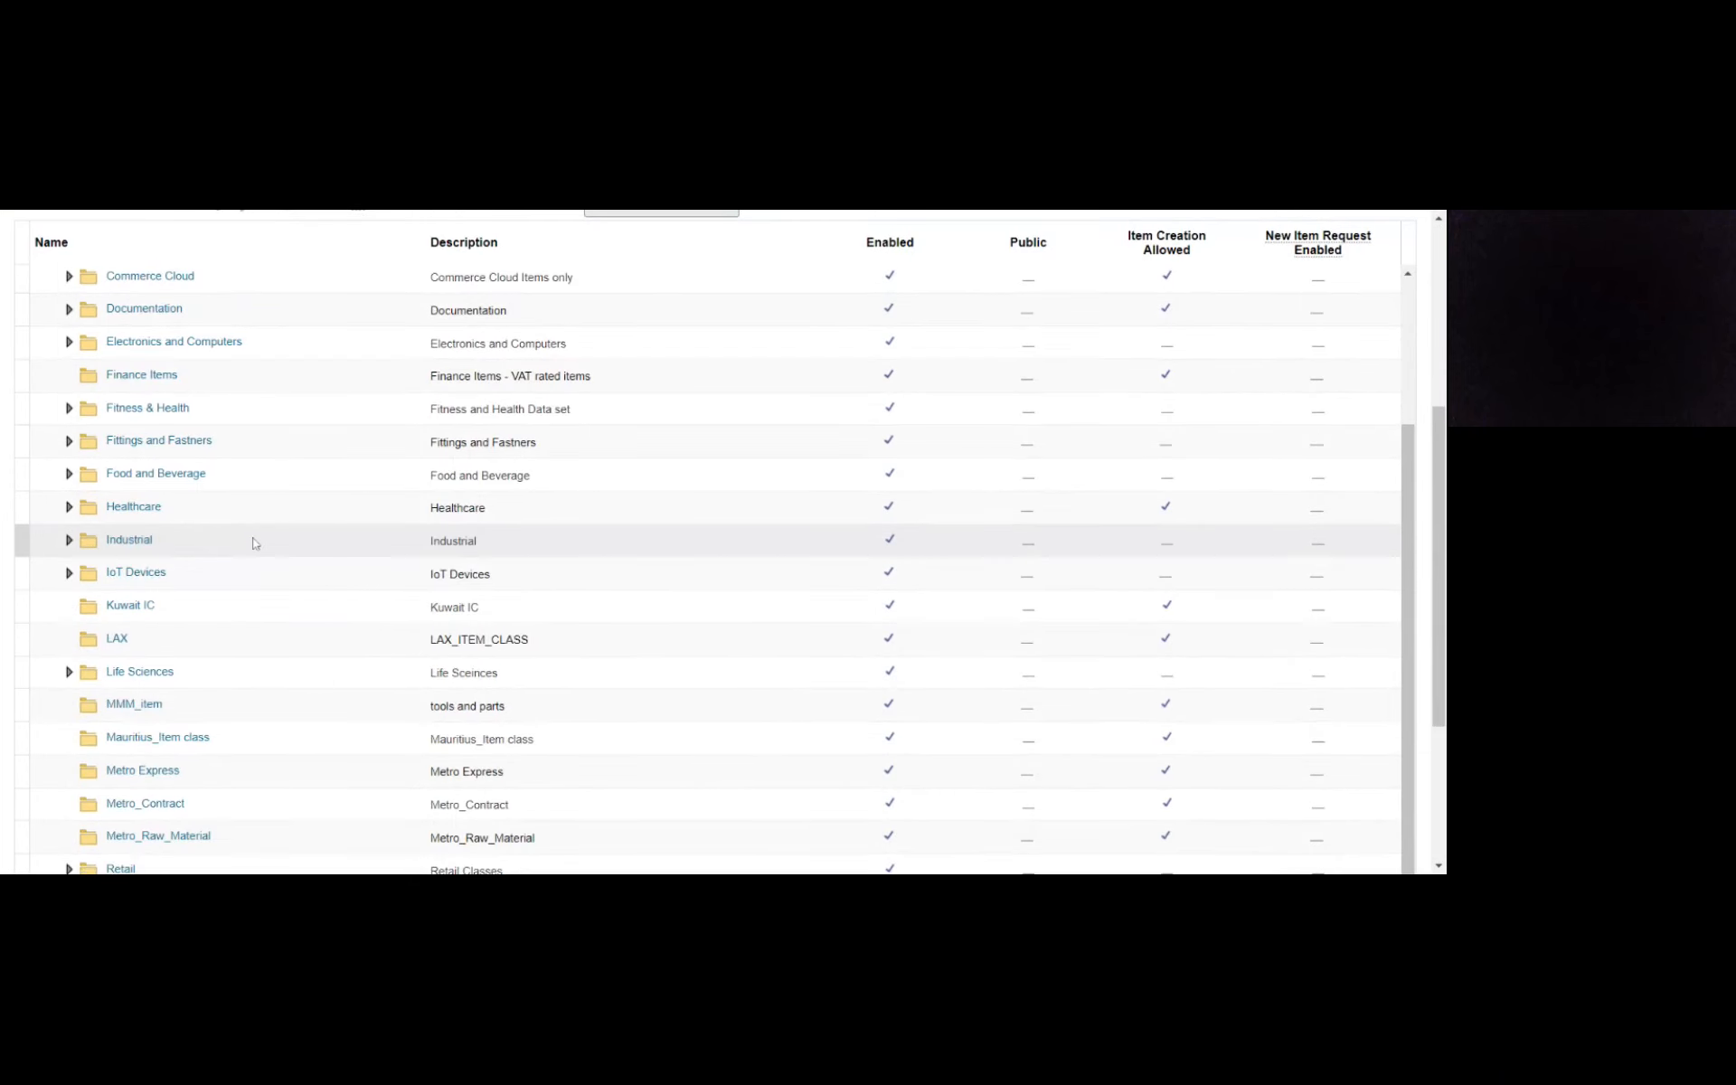
click(241, 746)
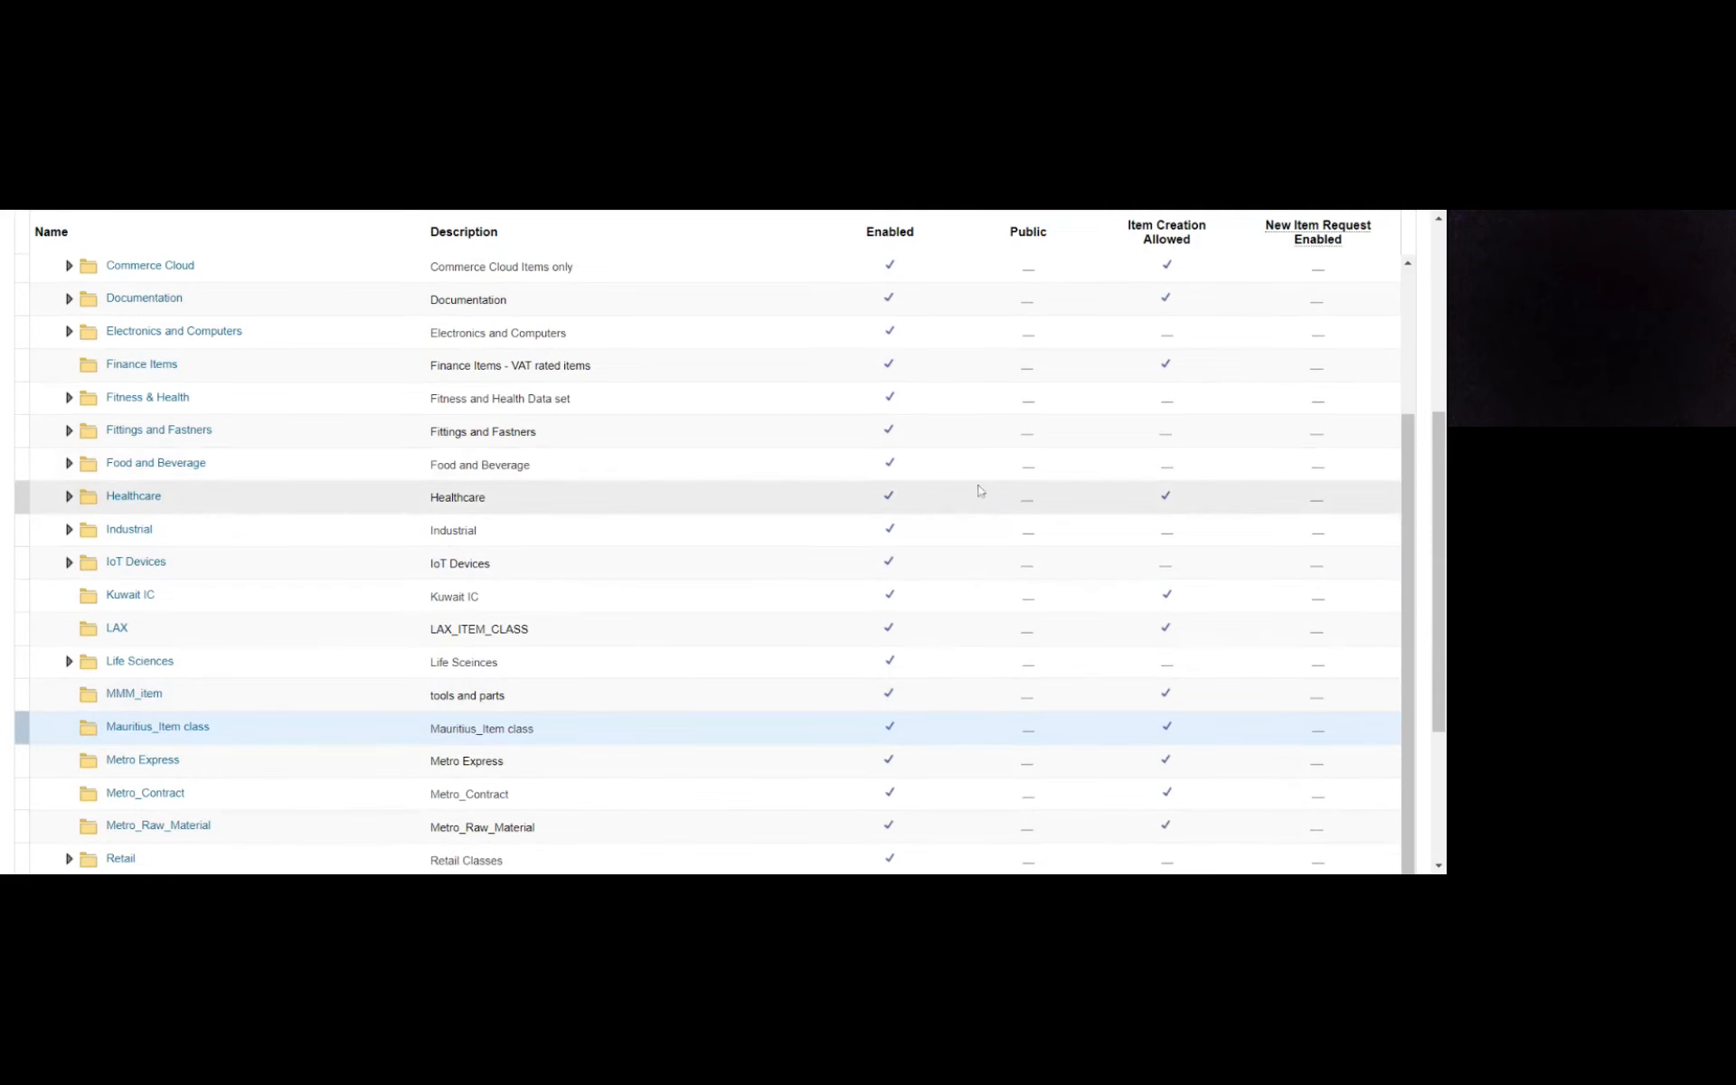
scroll(1438, 463, up, 5)
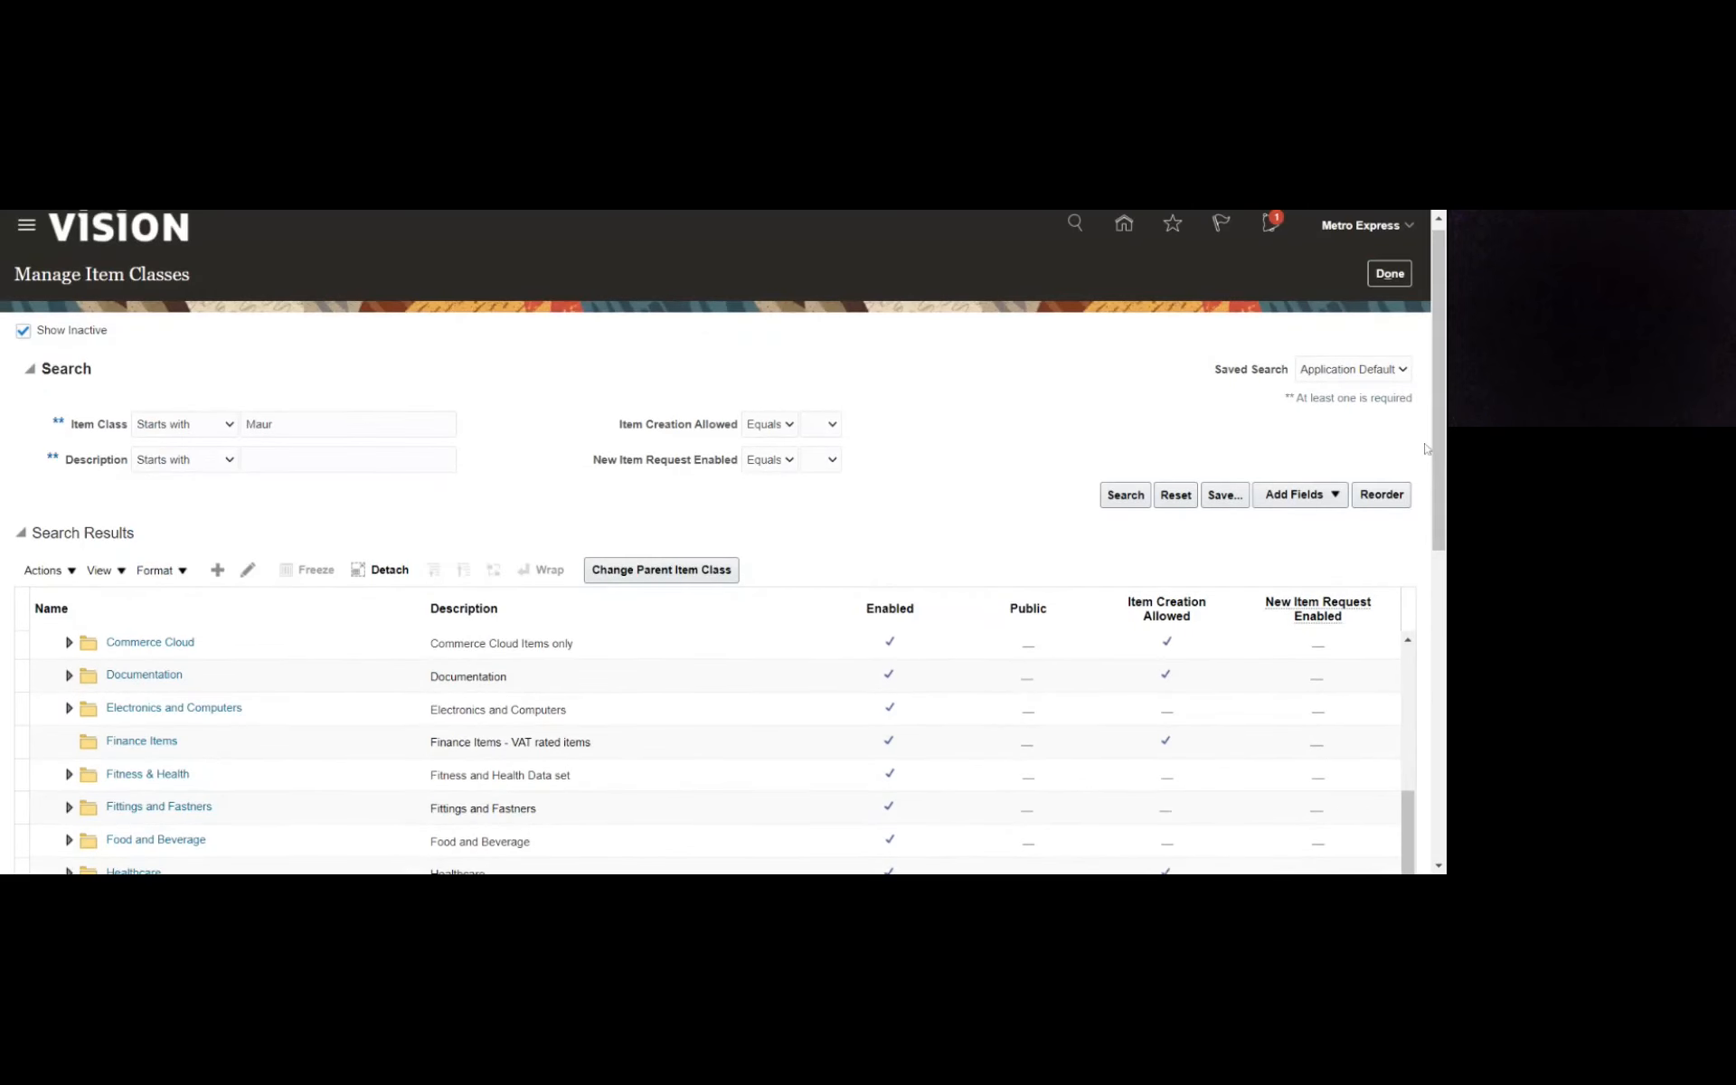
scroll(289, 531, down, 6)
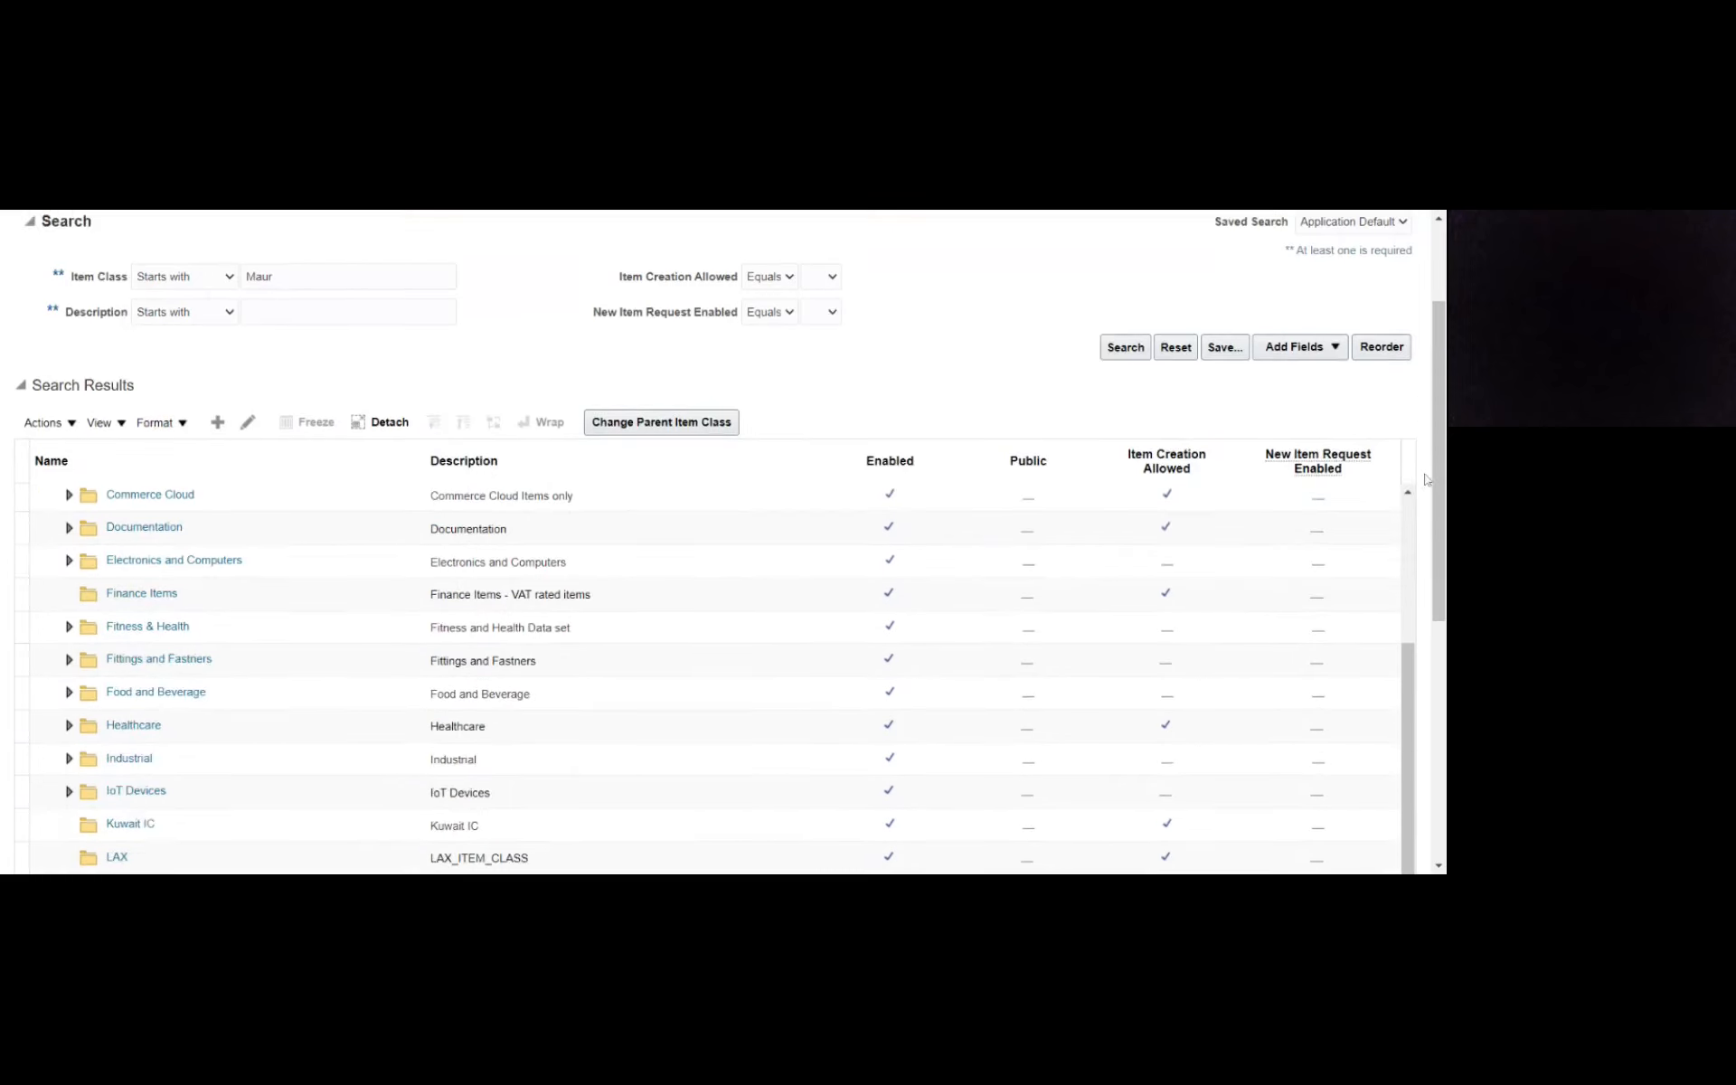
click(133, 635)
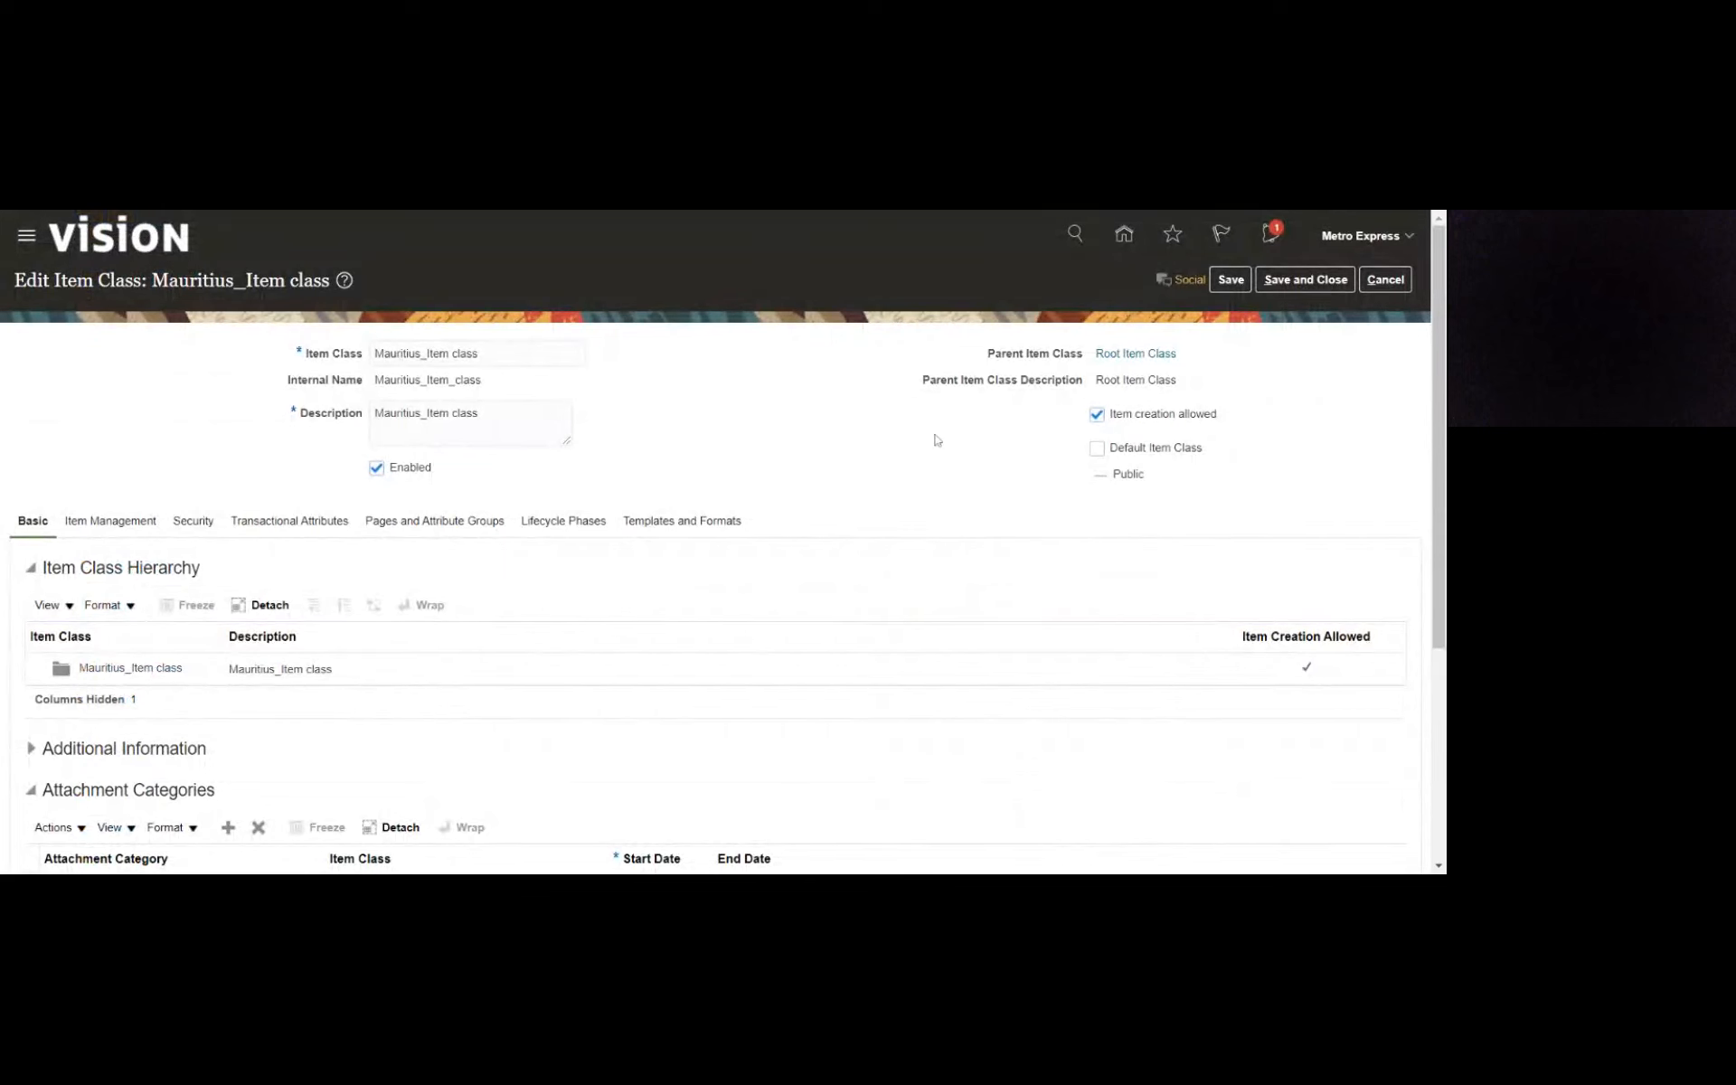
- Mark Mauritius_Item class as the default item class with a save, and leave the item class setup tasks
click(1097, 449)
click(1236, 283)
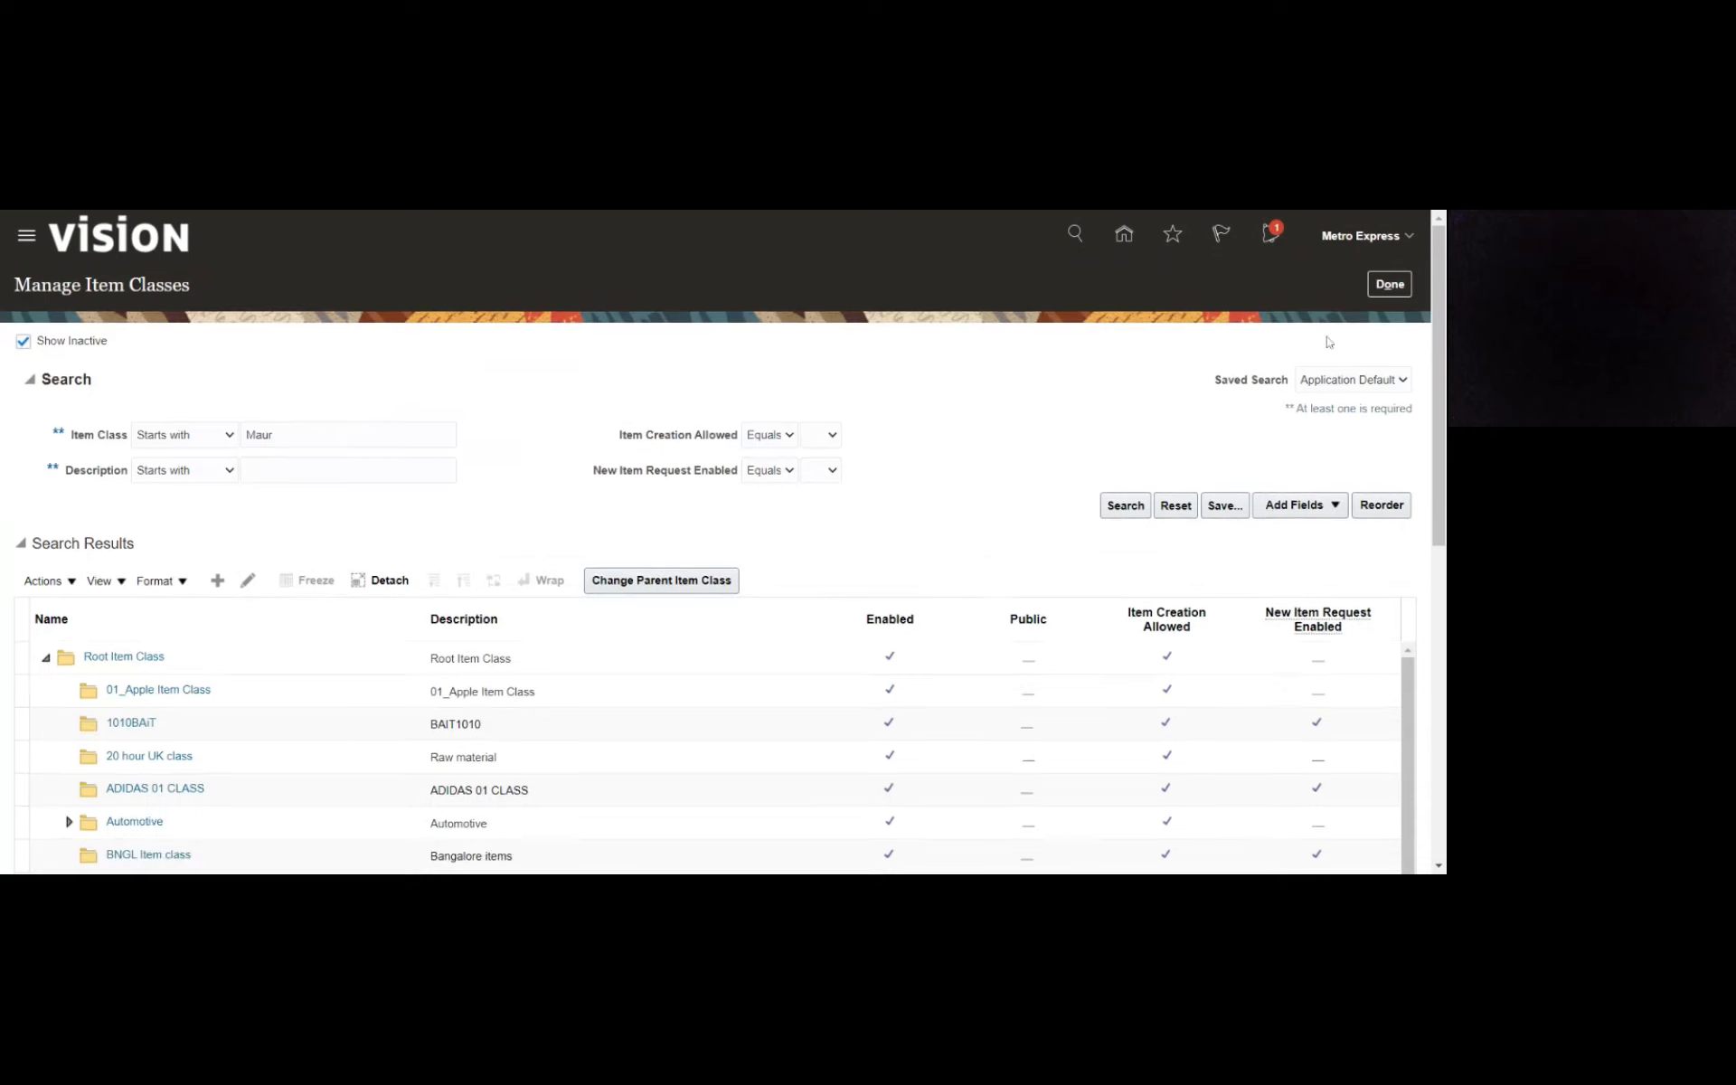
click(1377, 285)
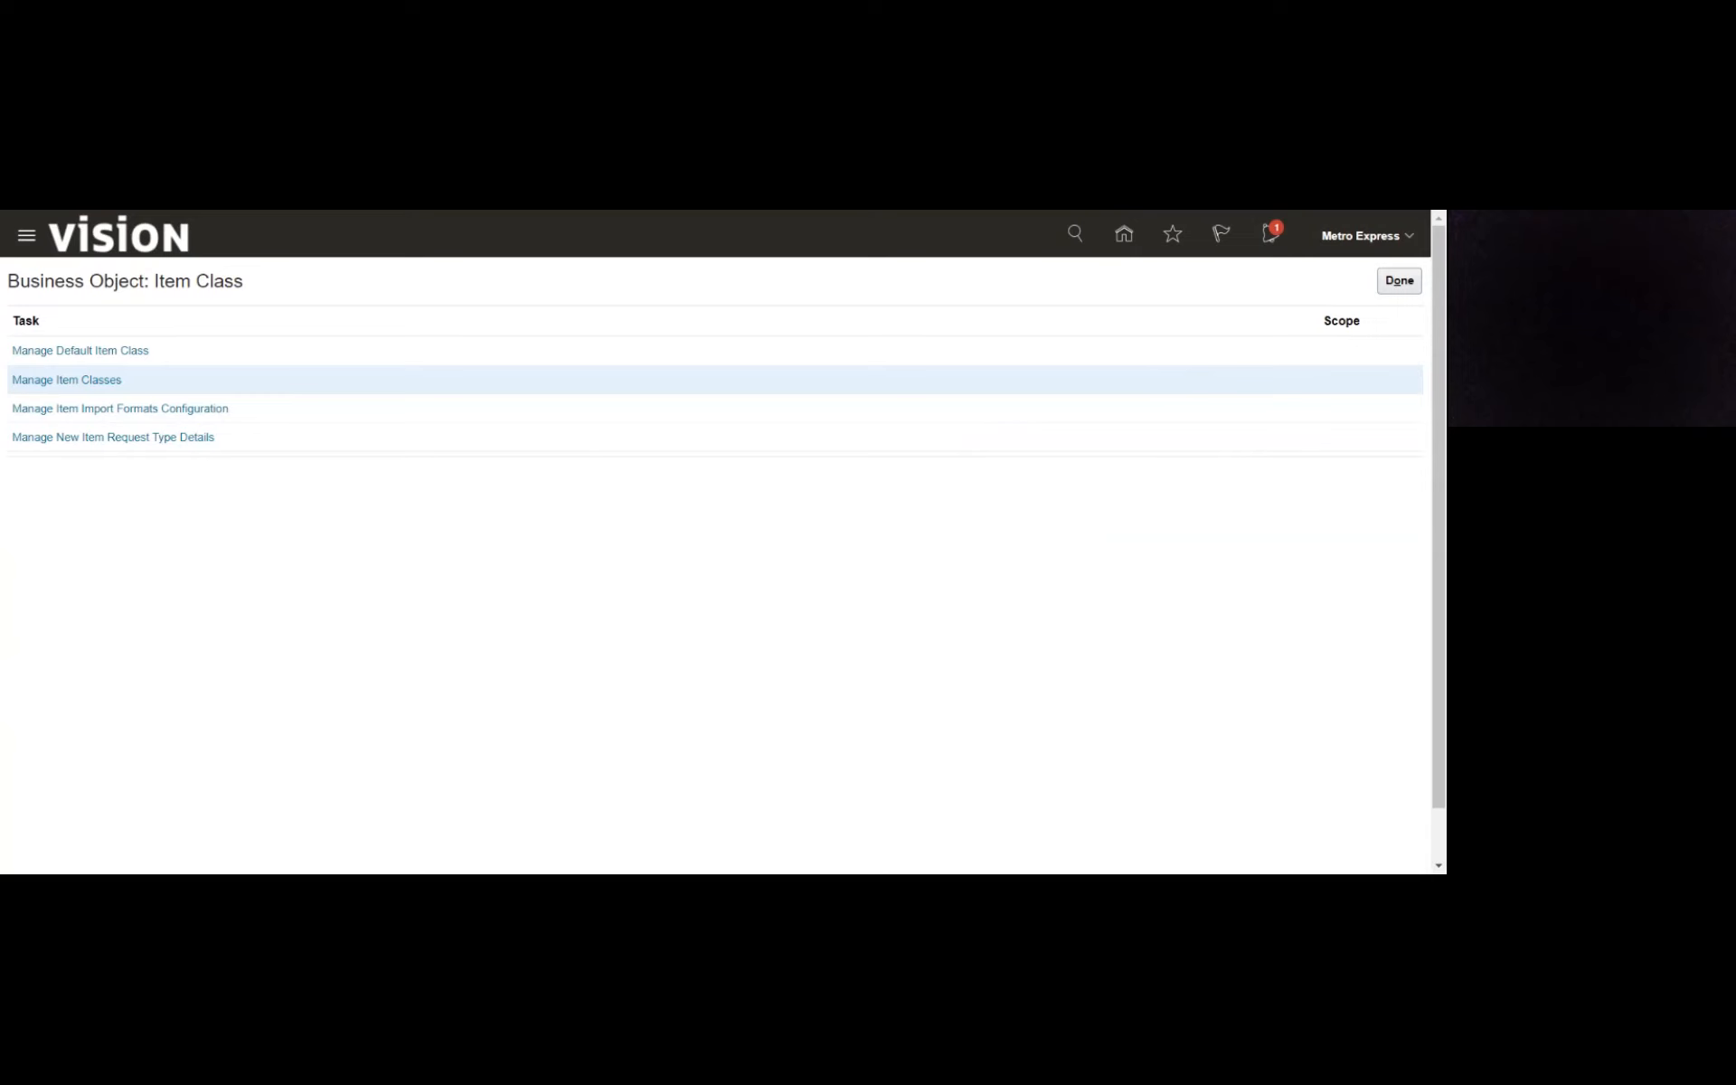
click(1400, 283)
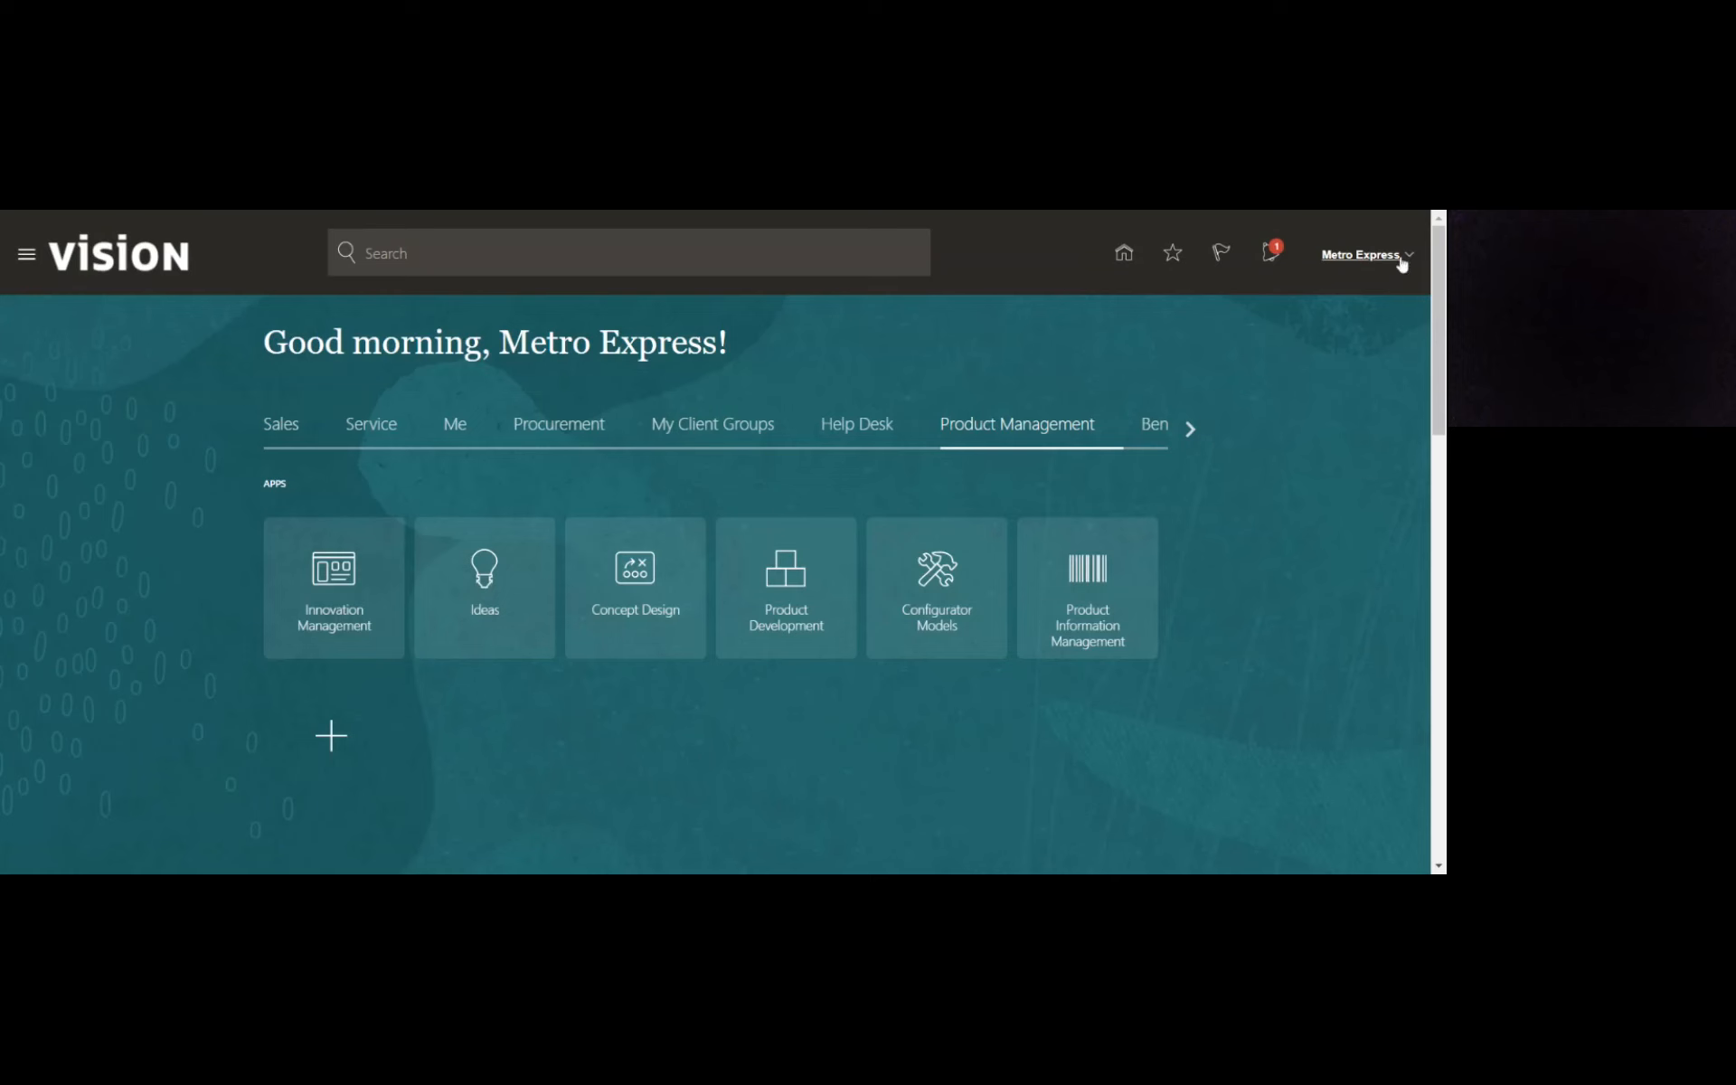
- Go to Product Information Management and start creating a new item
click(1093, 580)
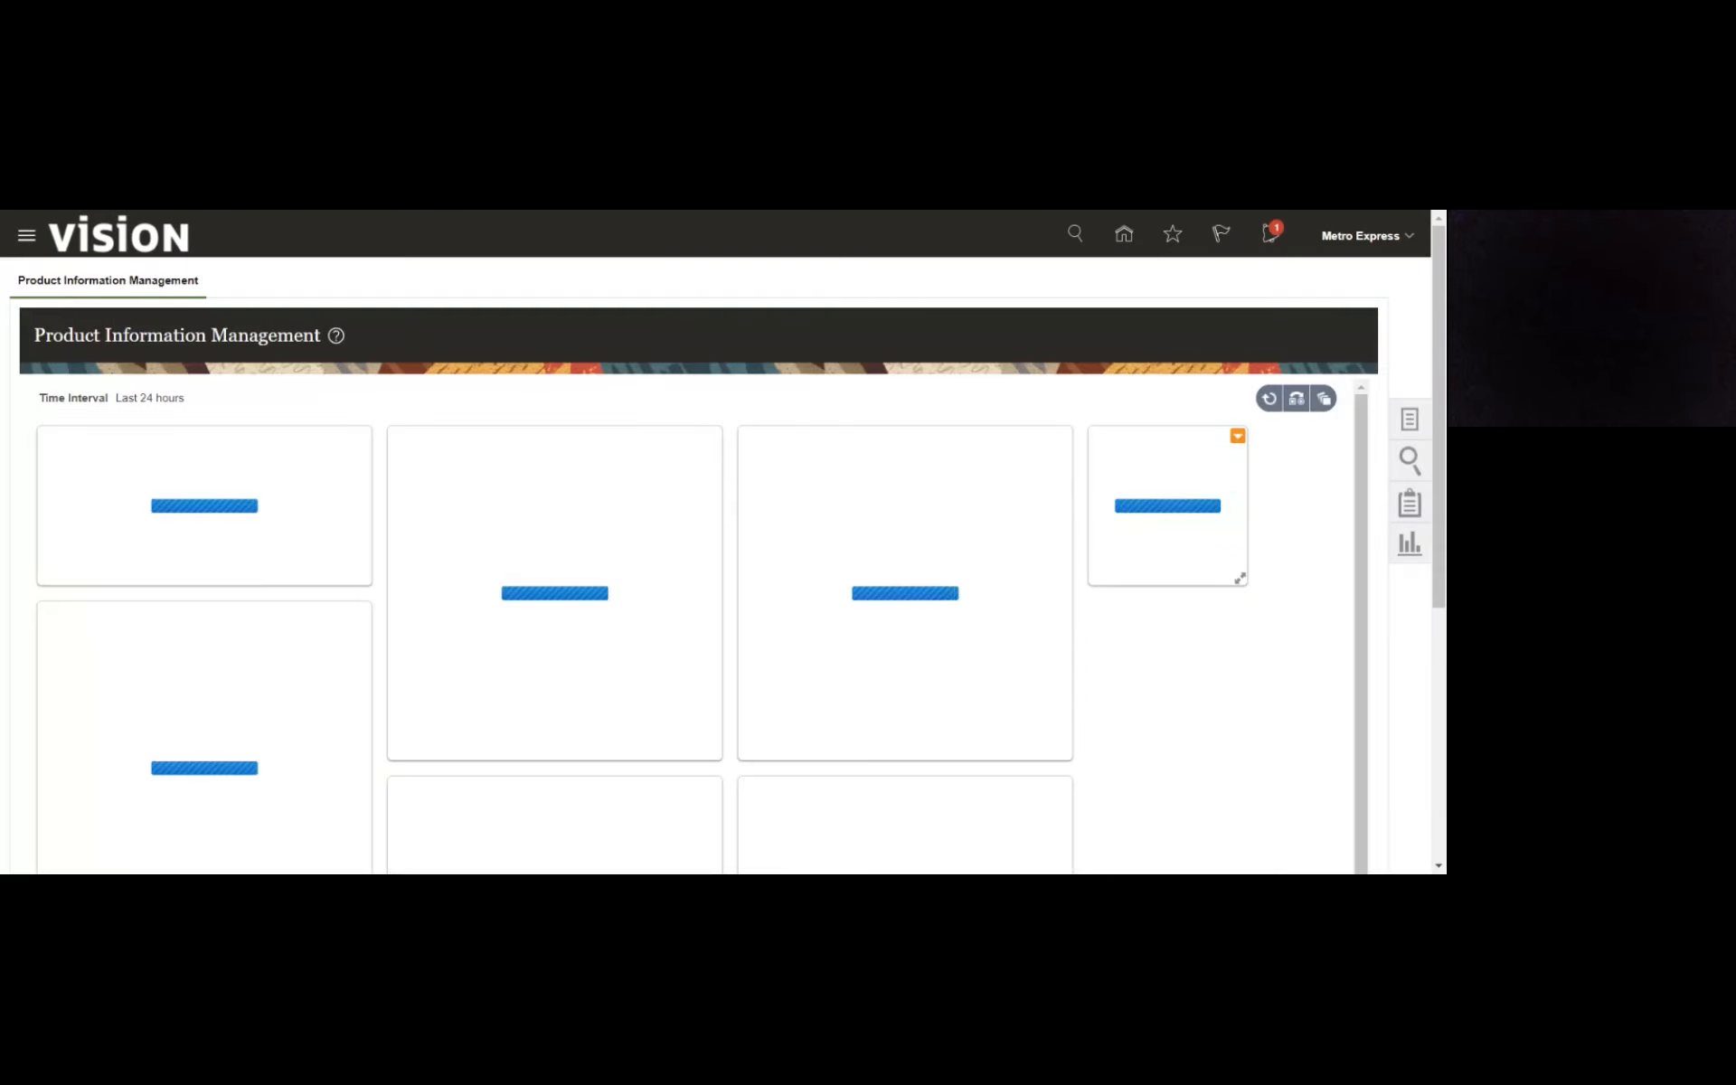
click(1410, 419)
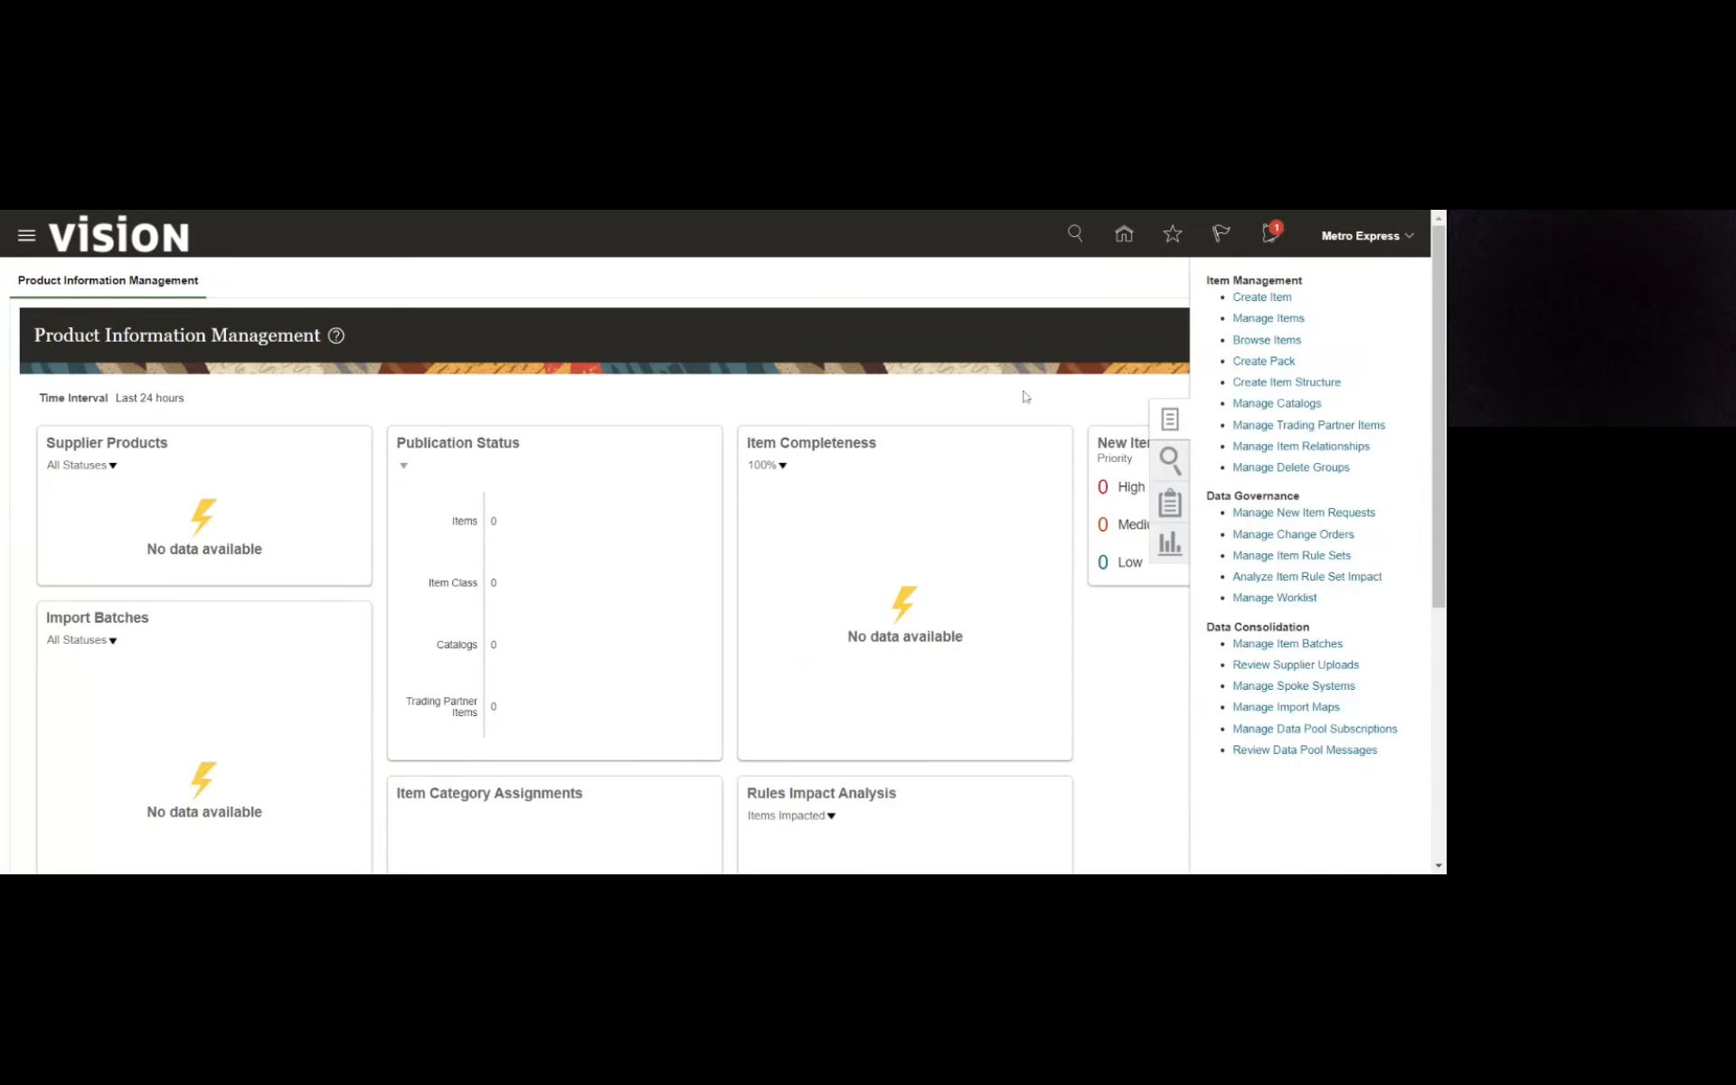
click(1265, 298)
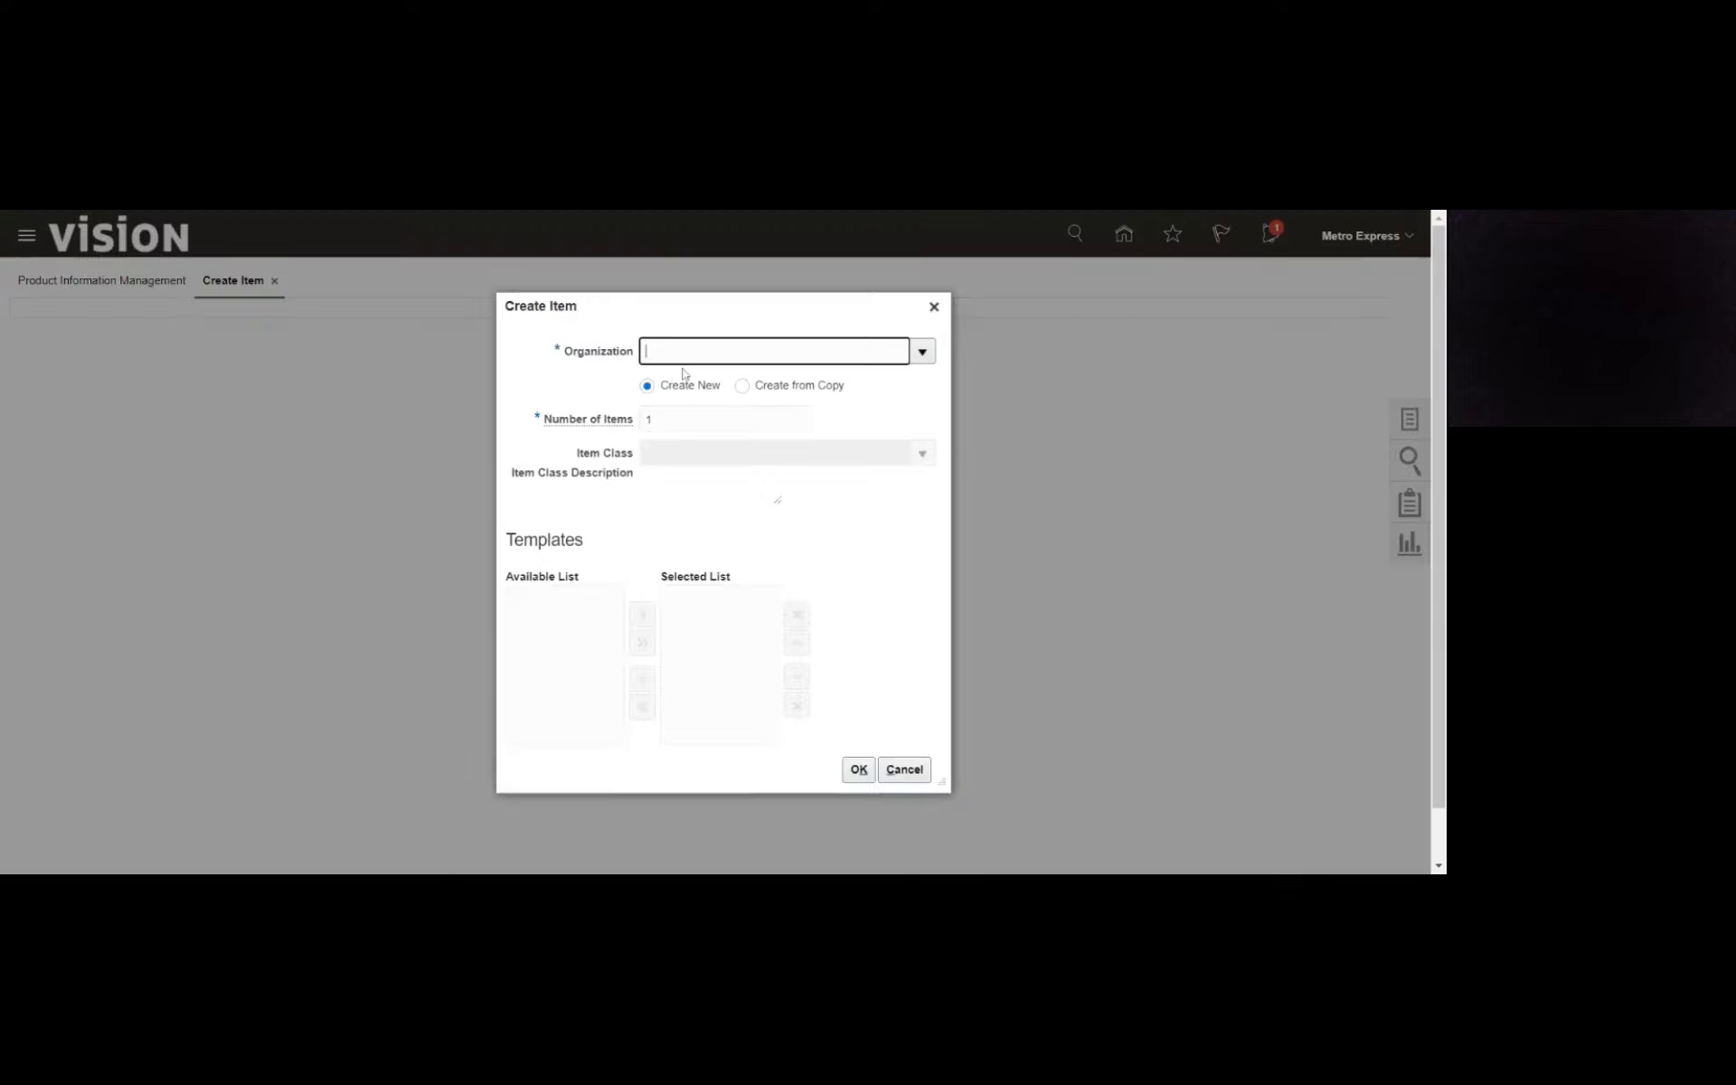
- Set the new item's organization to MAURITIUS_INVENTOR and list the item classes available for it
text(Mau)
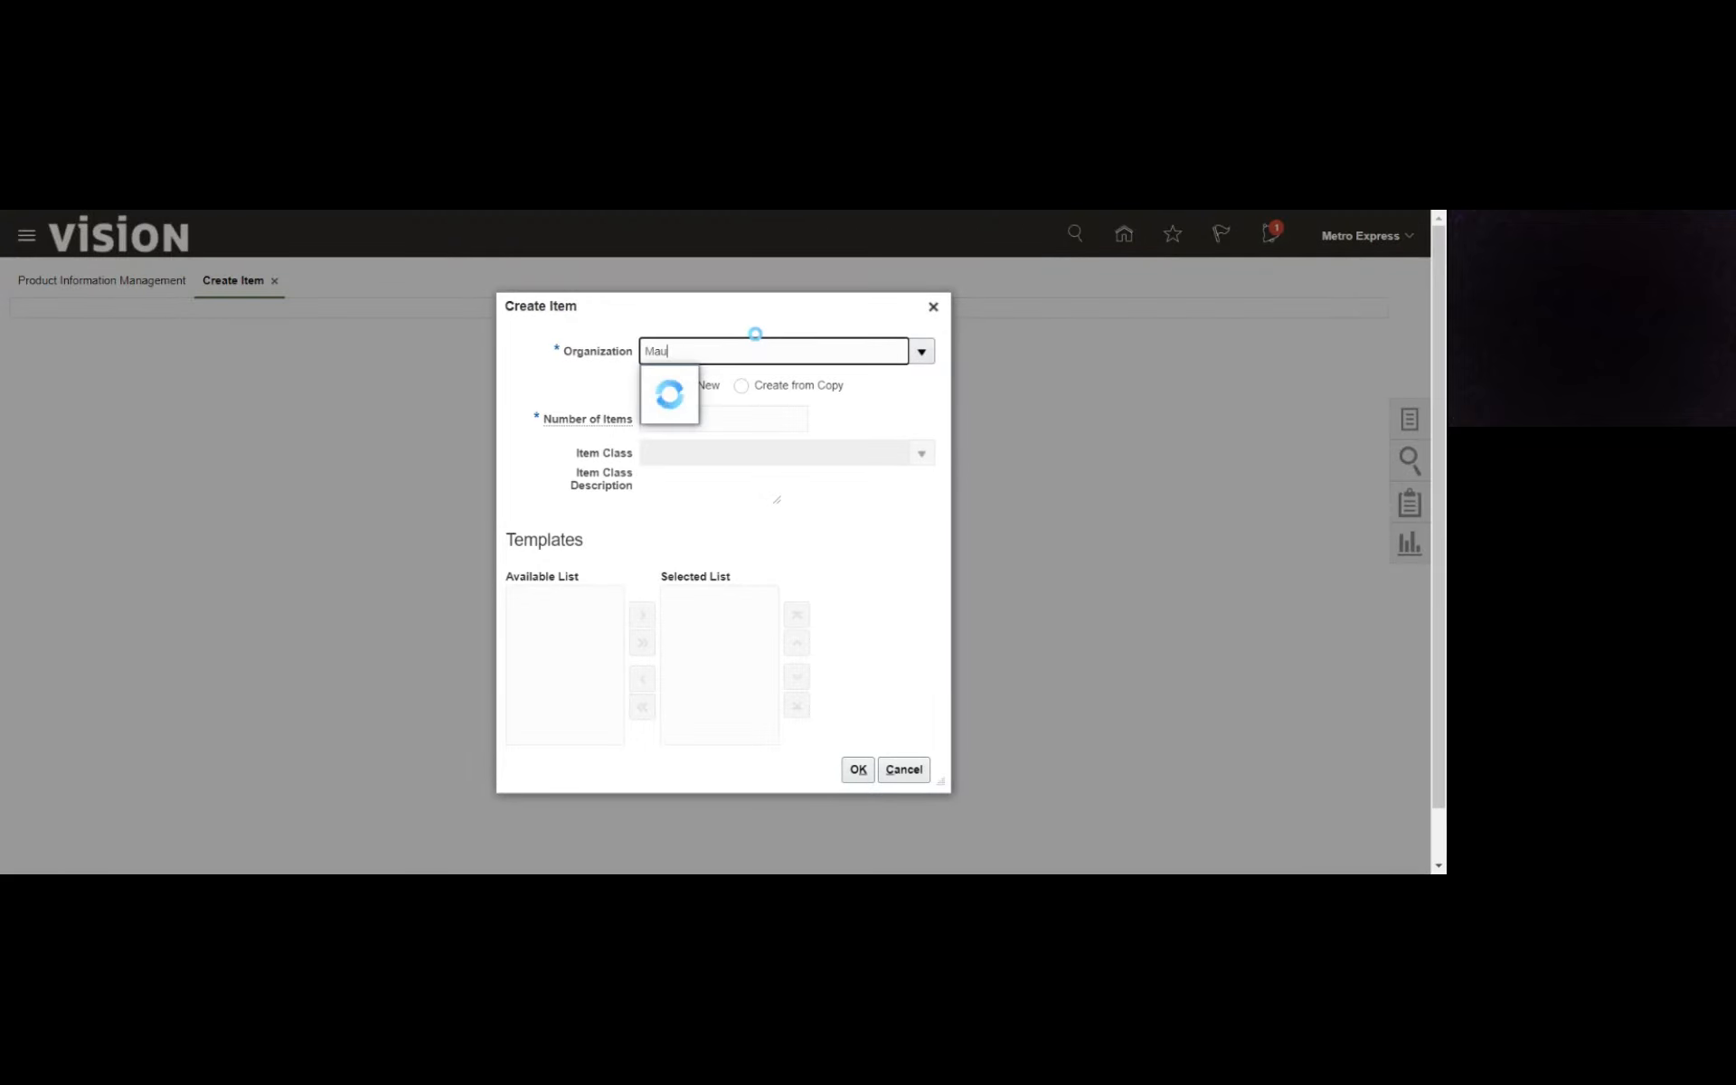
click(746, 383)
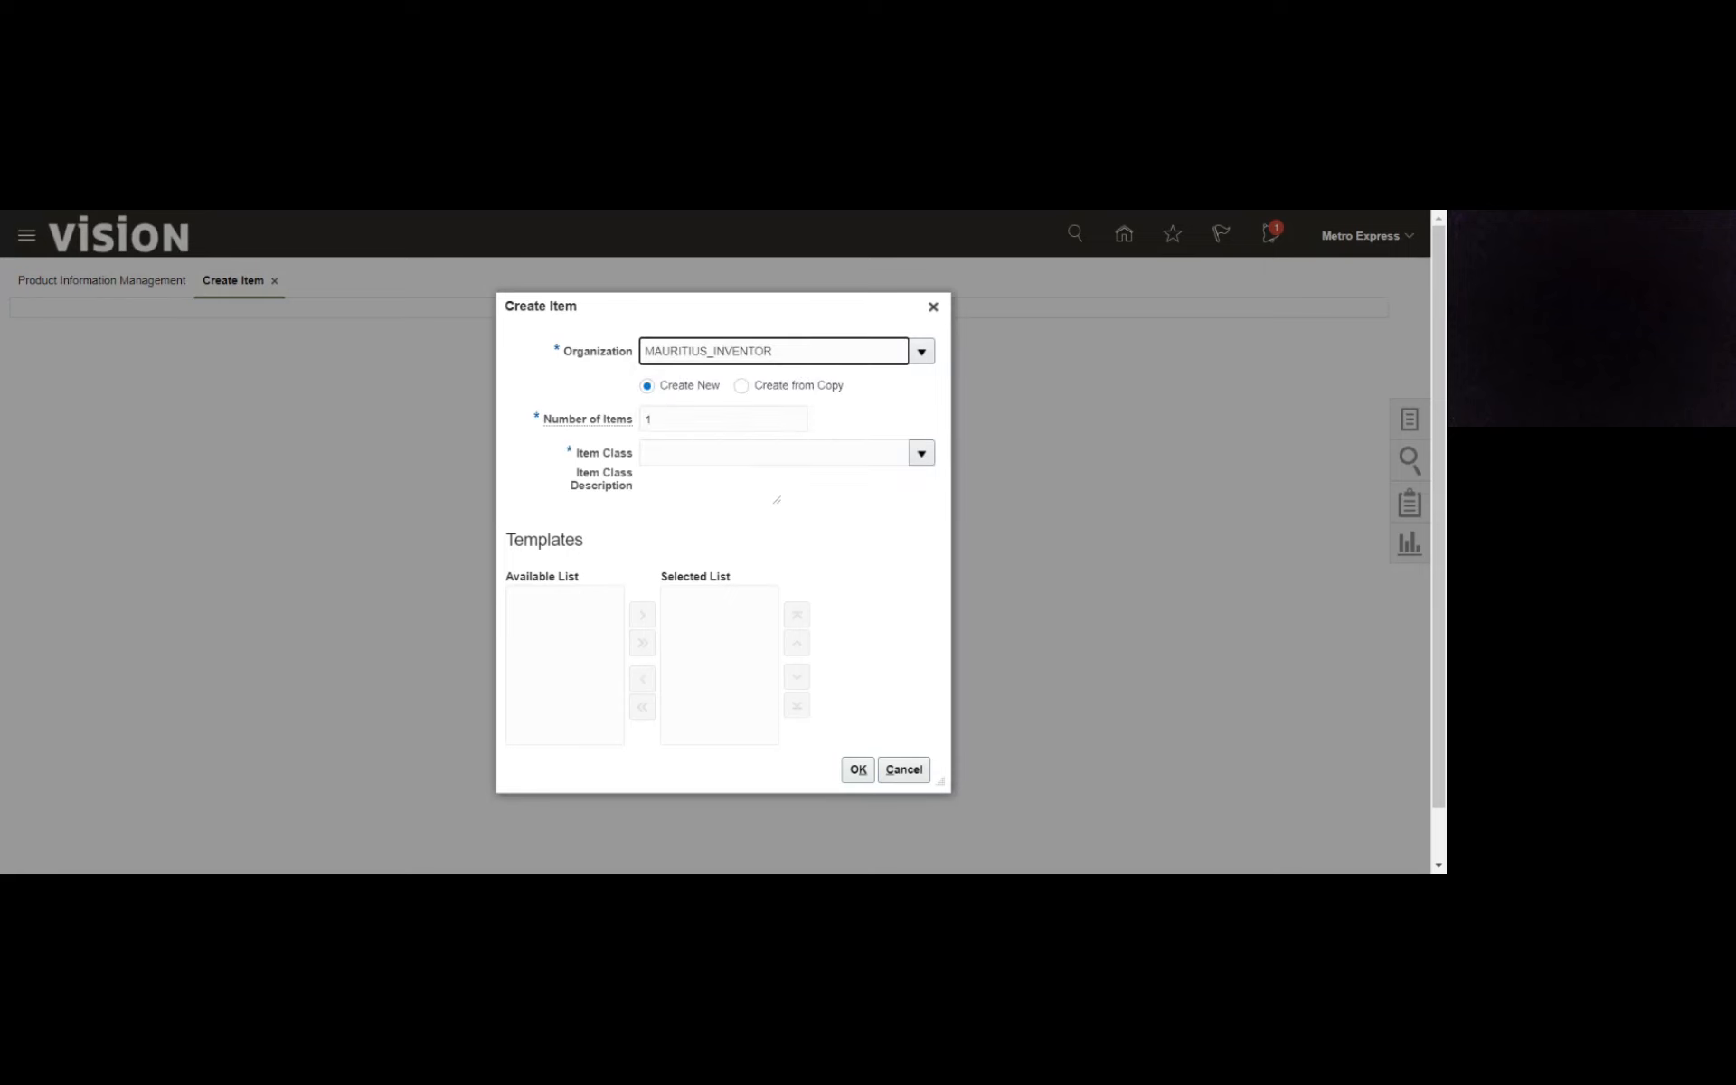
click(911, 449)
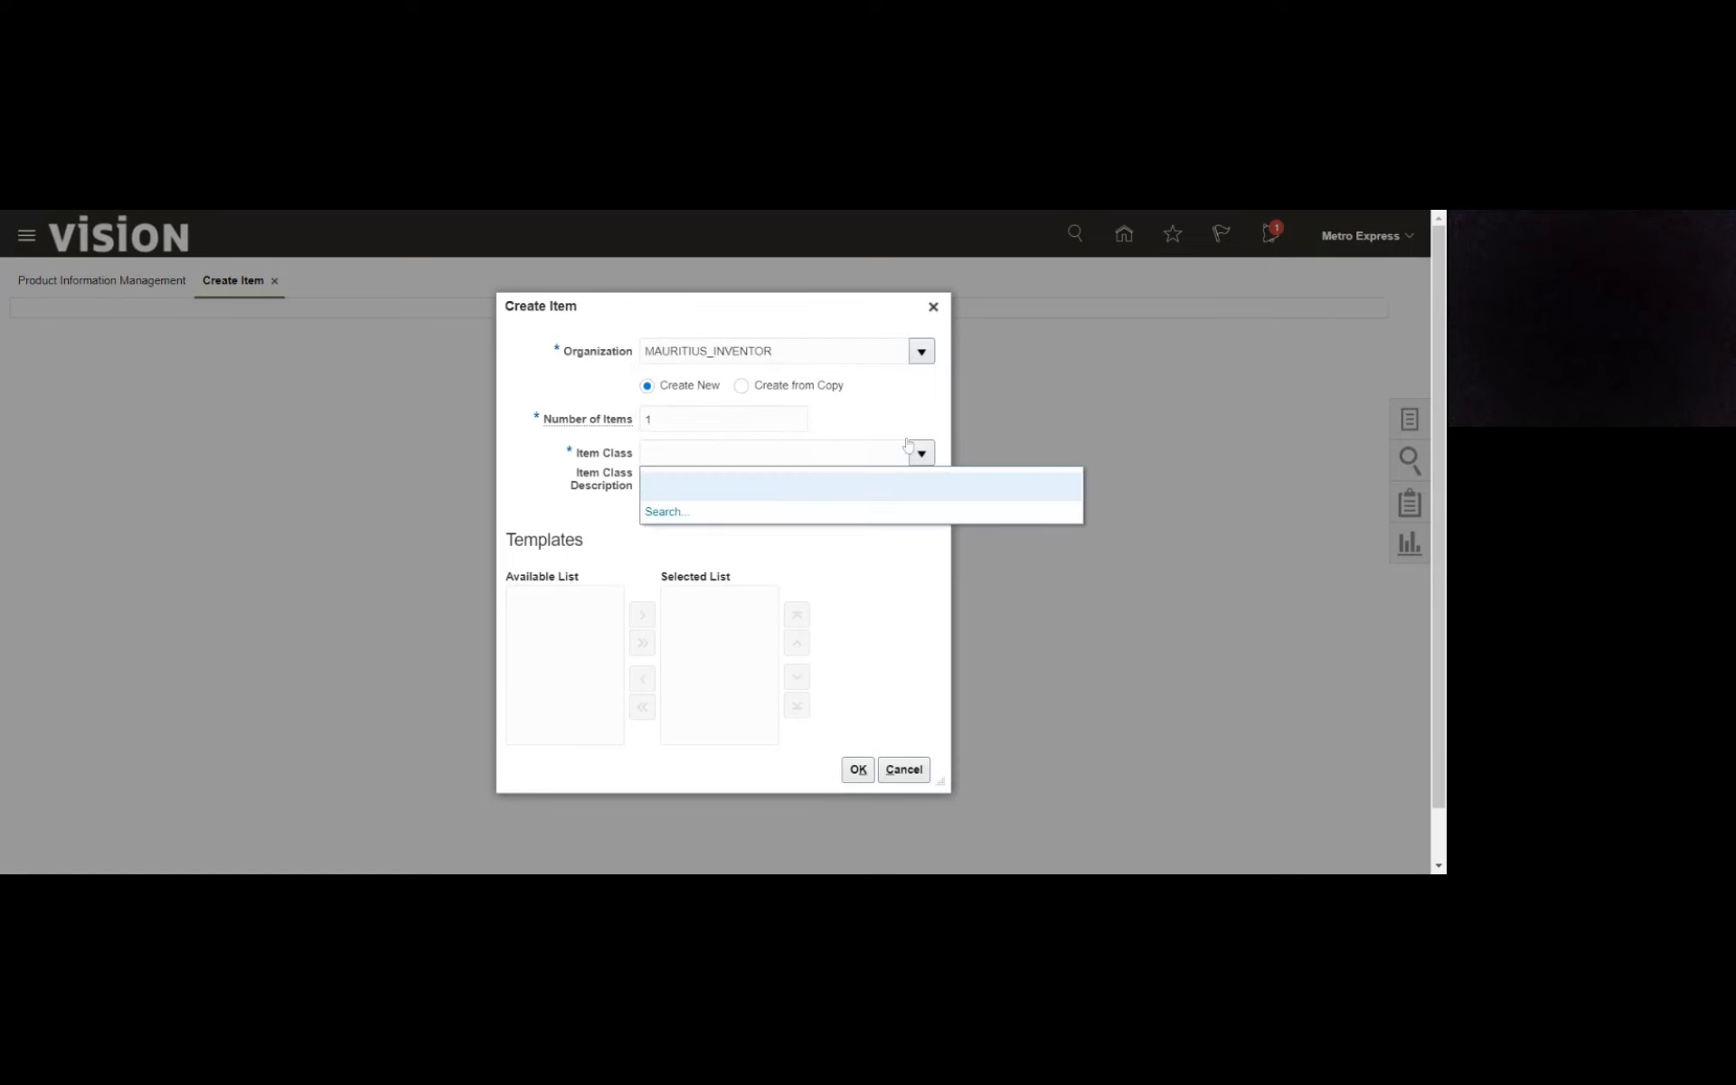
- Change the new item's organization to METRO_INV_ORG and check which item classes it offers
click(877, 353)
key(ctrl+a)
text(met)
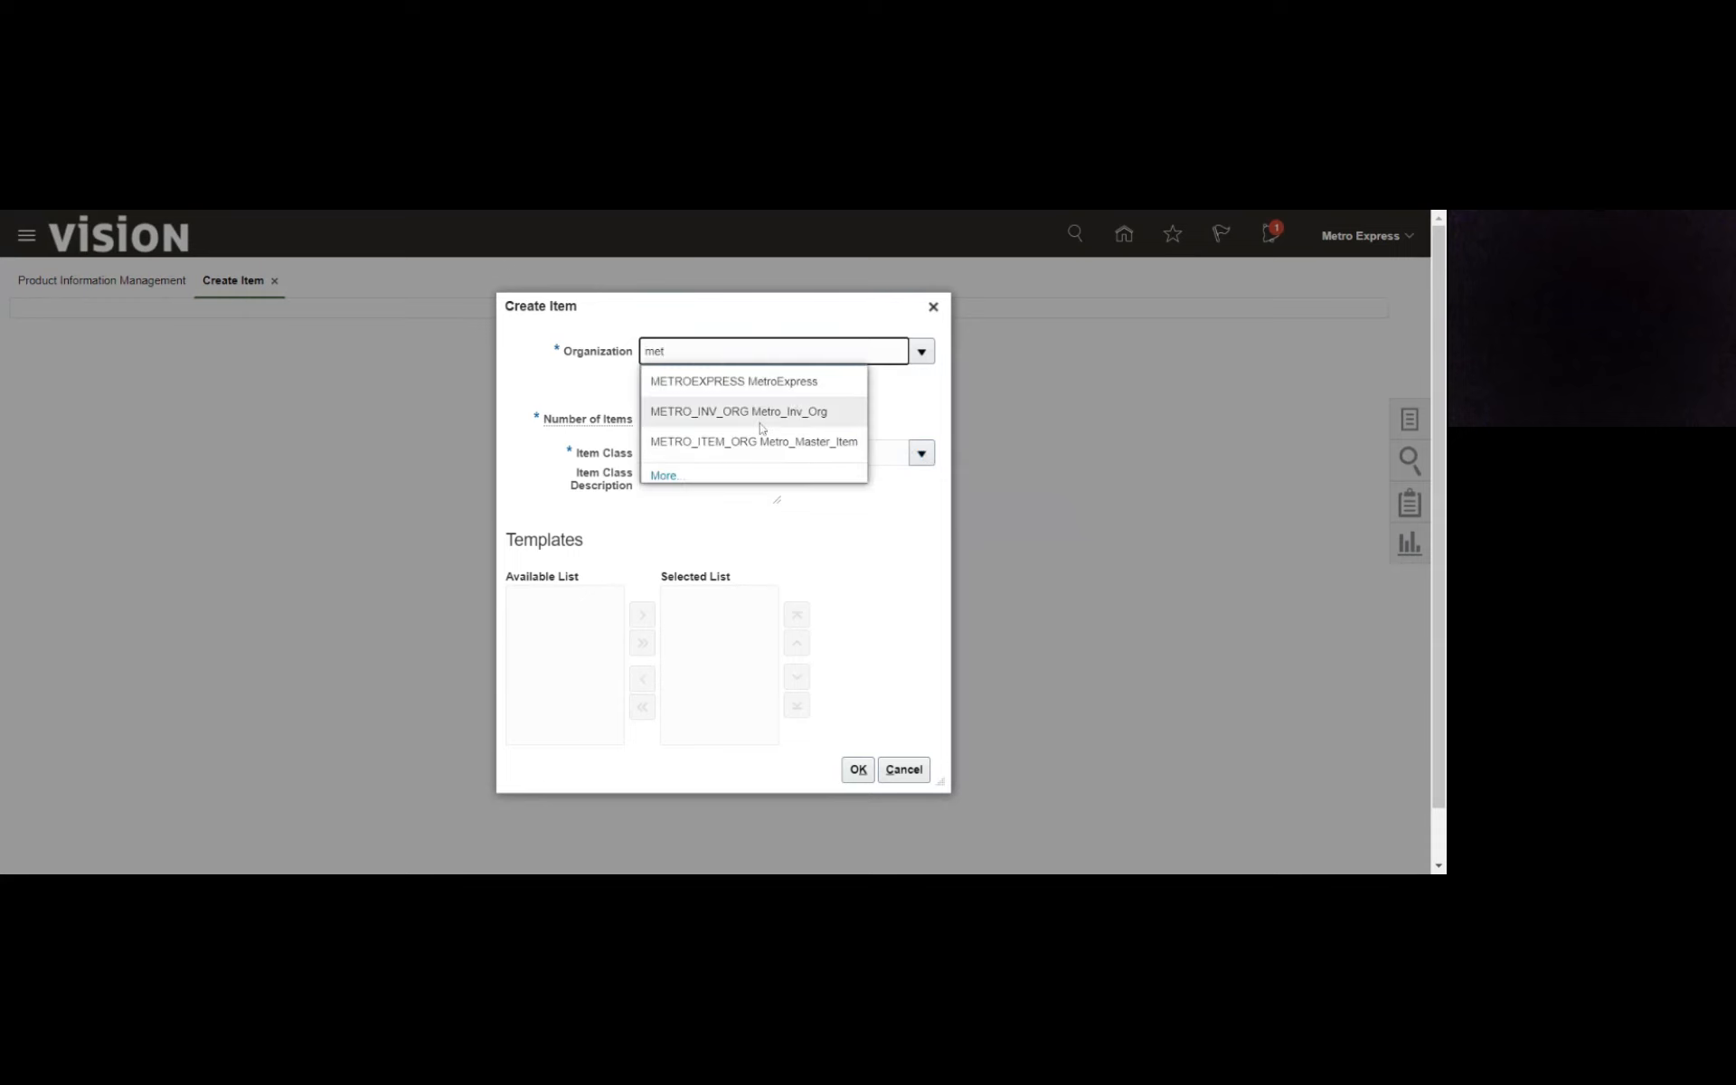
click(762, 425)
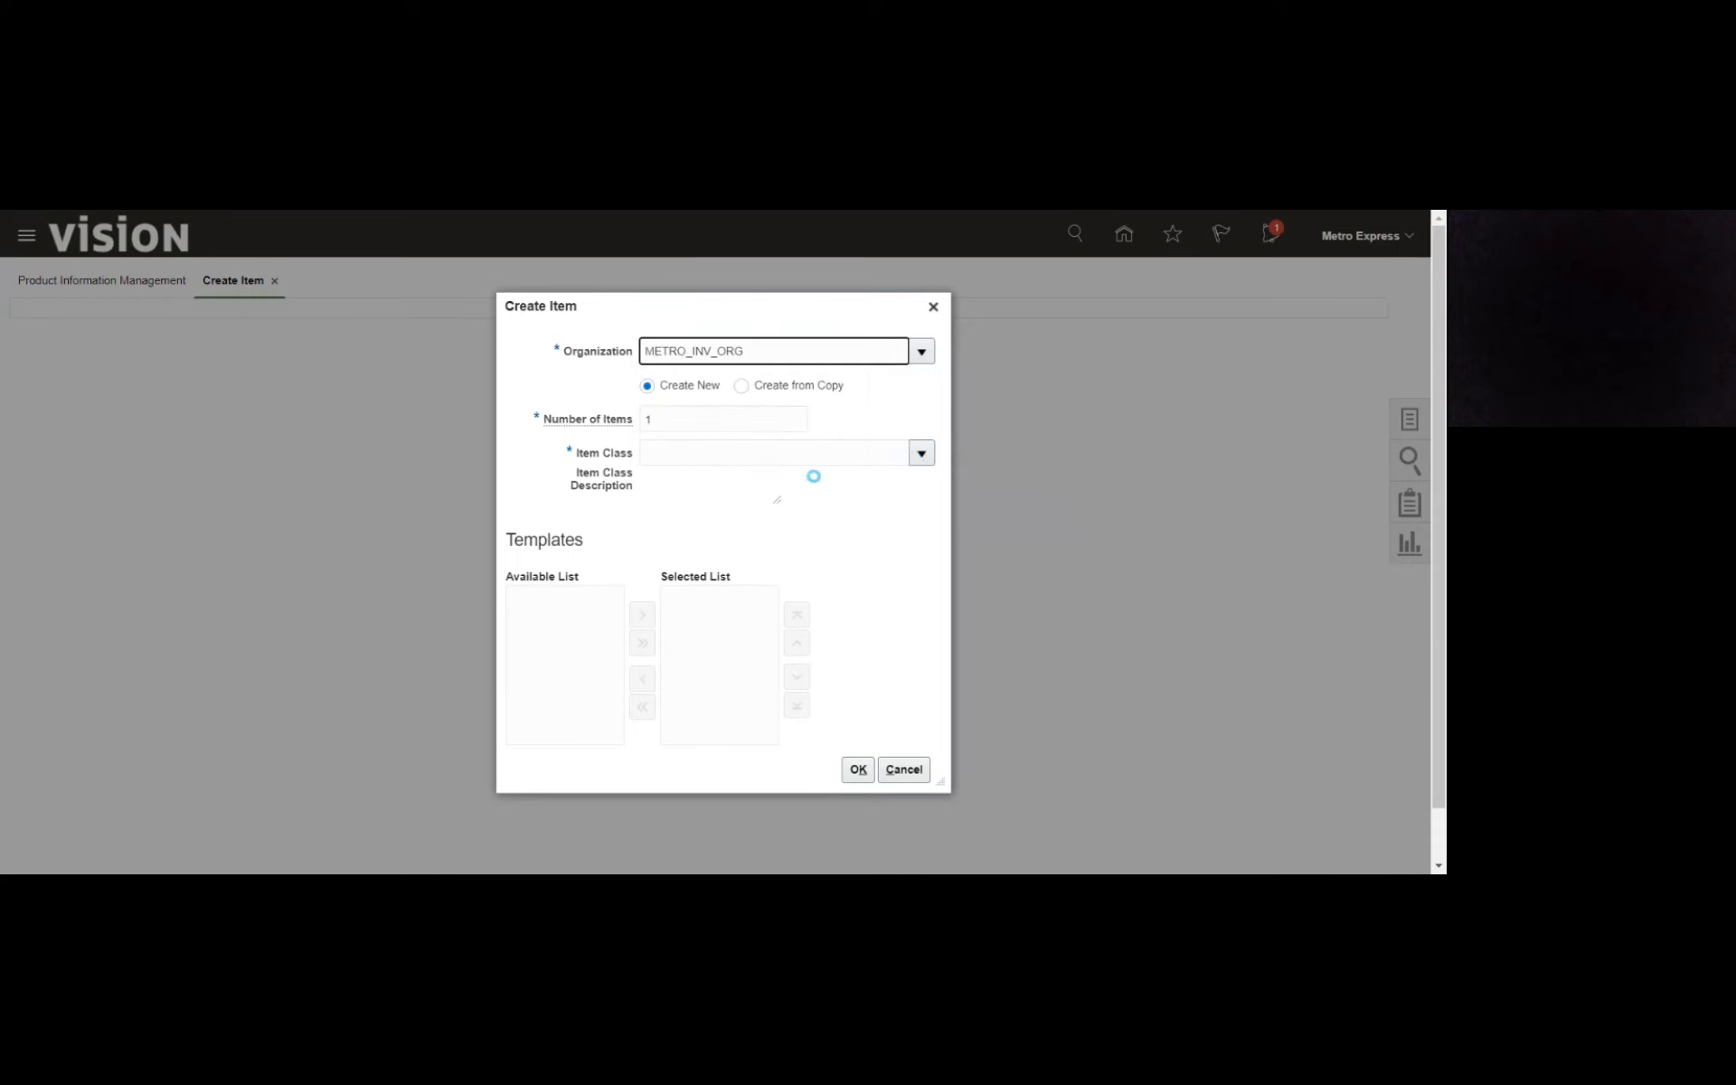
click(922, 454)
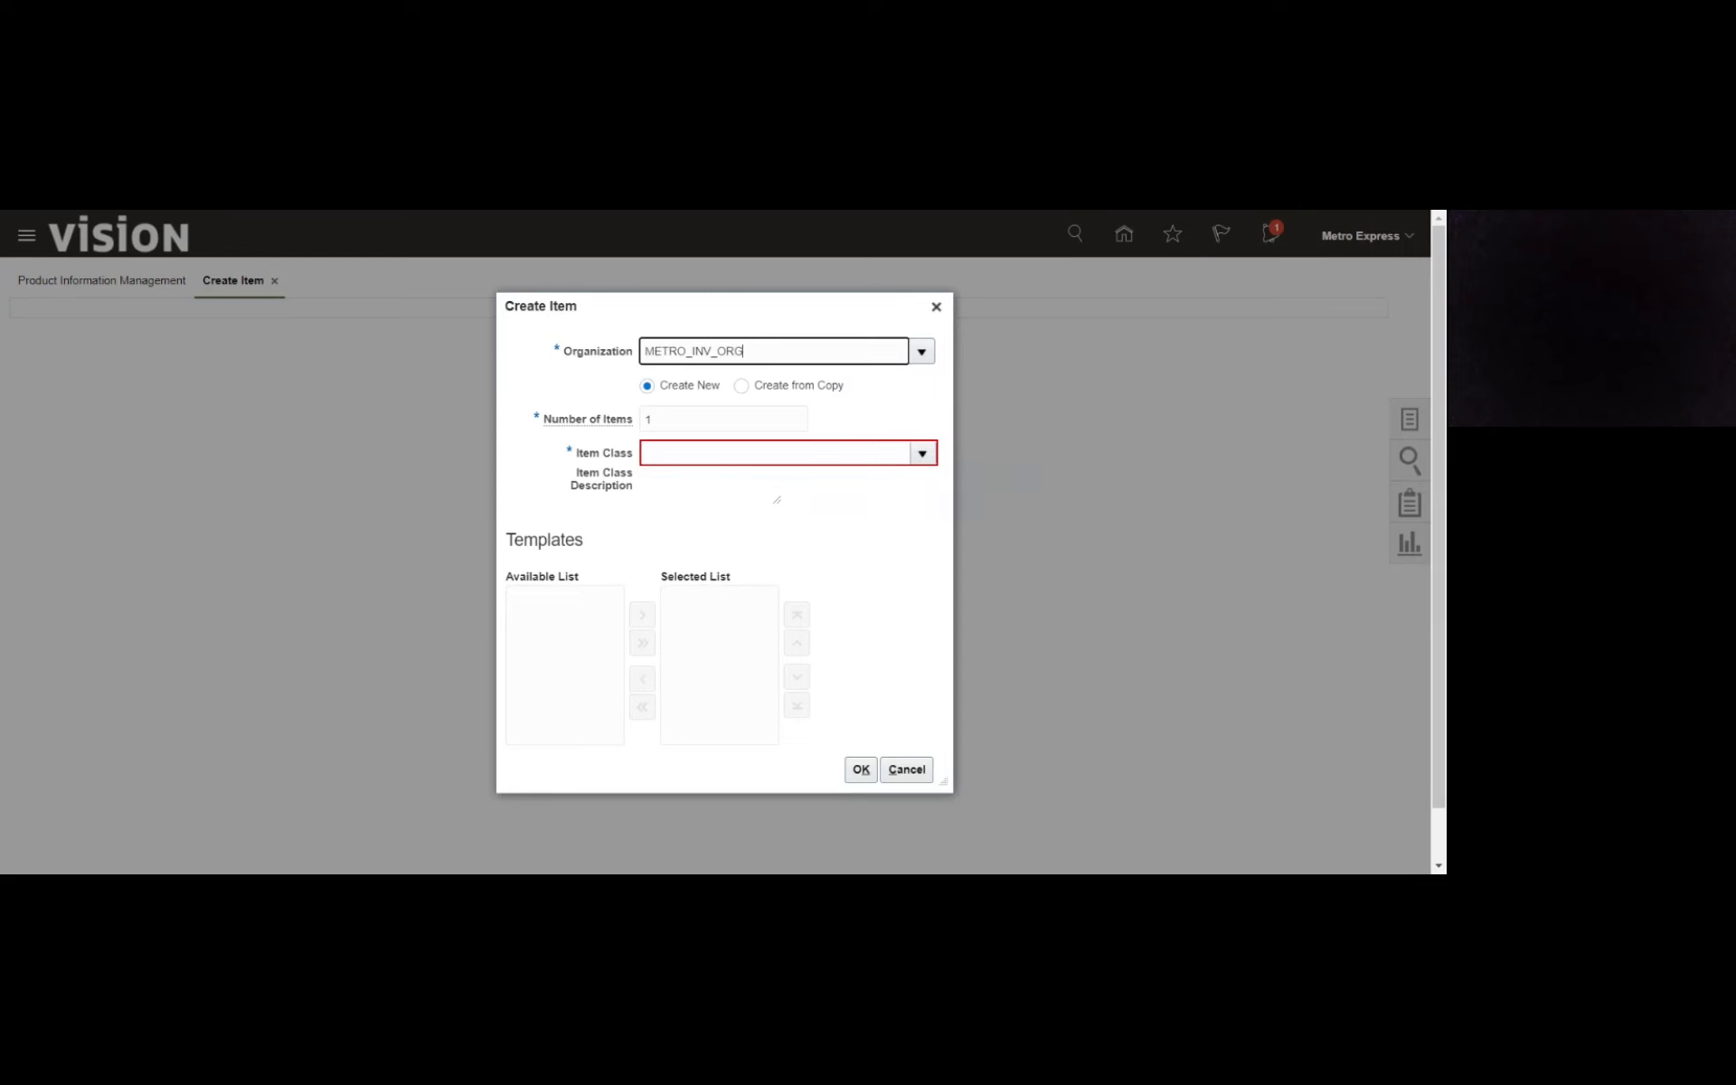
- Switch the new item's organization to METRO_ITEM_ORG and look up its item classes
key(ctrl+a)
text(met)
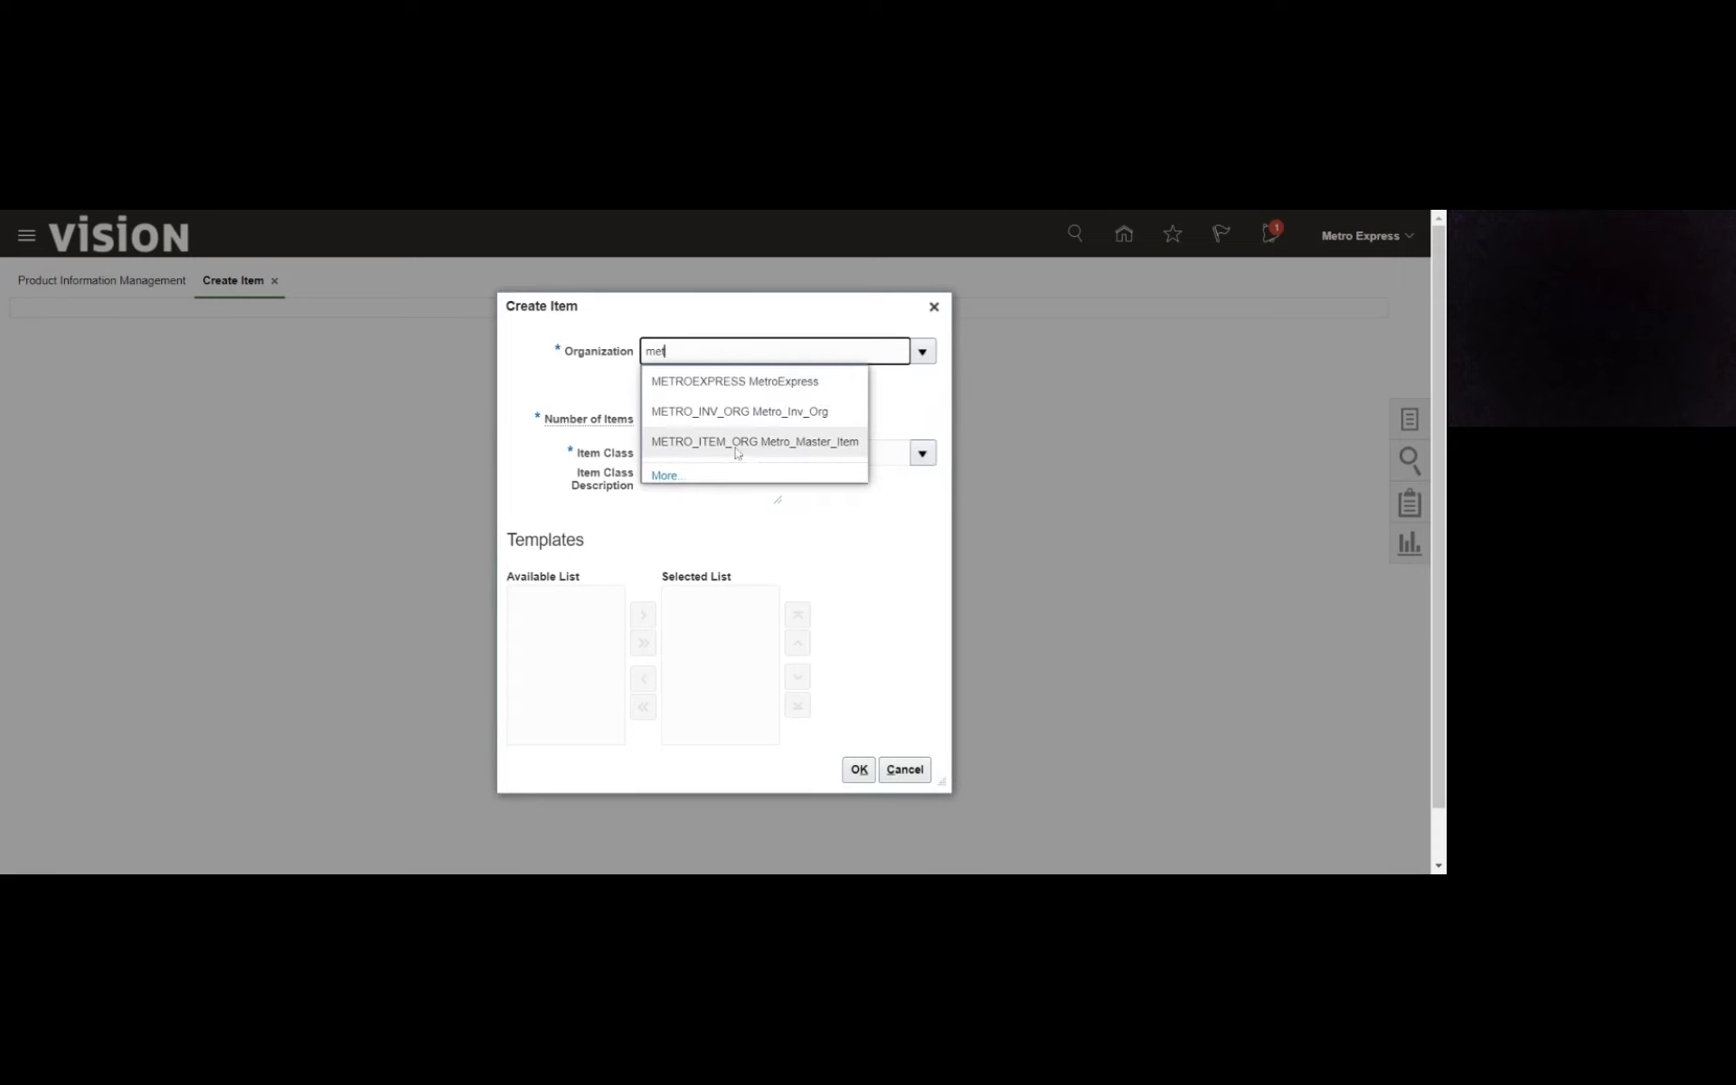
click(738, 443)
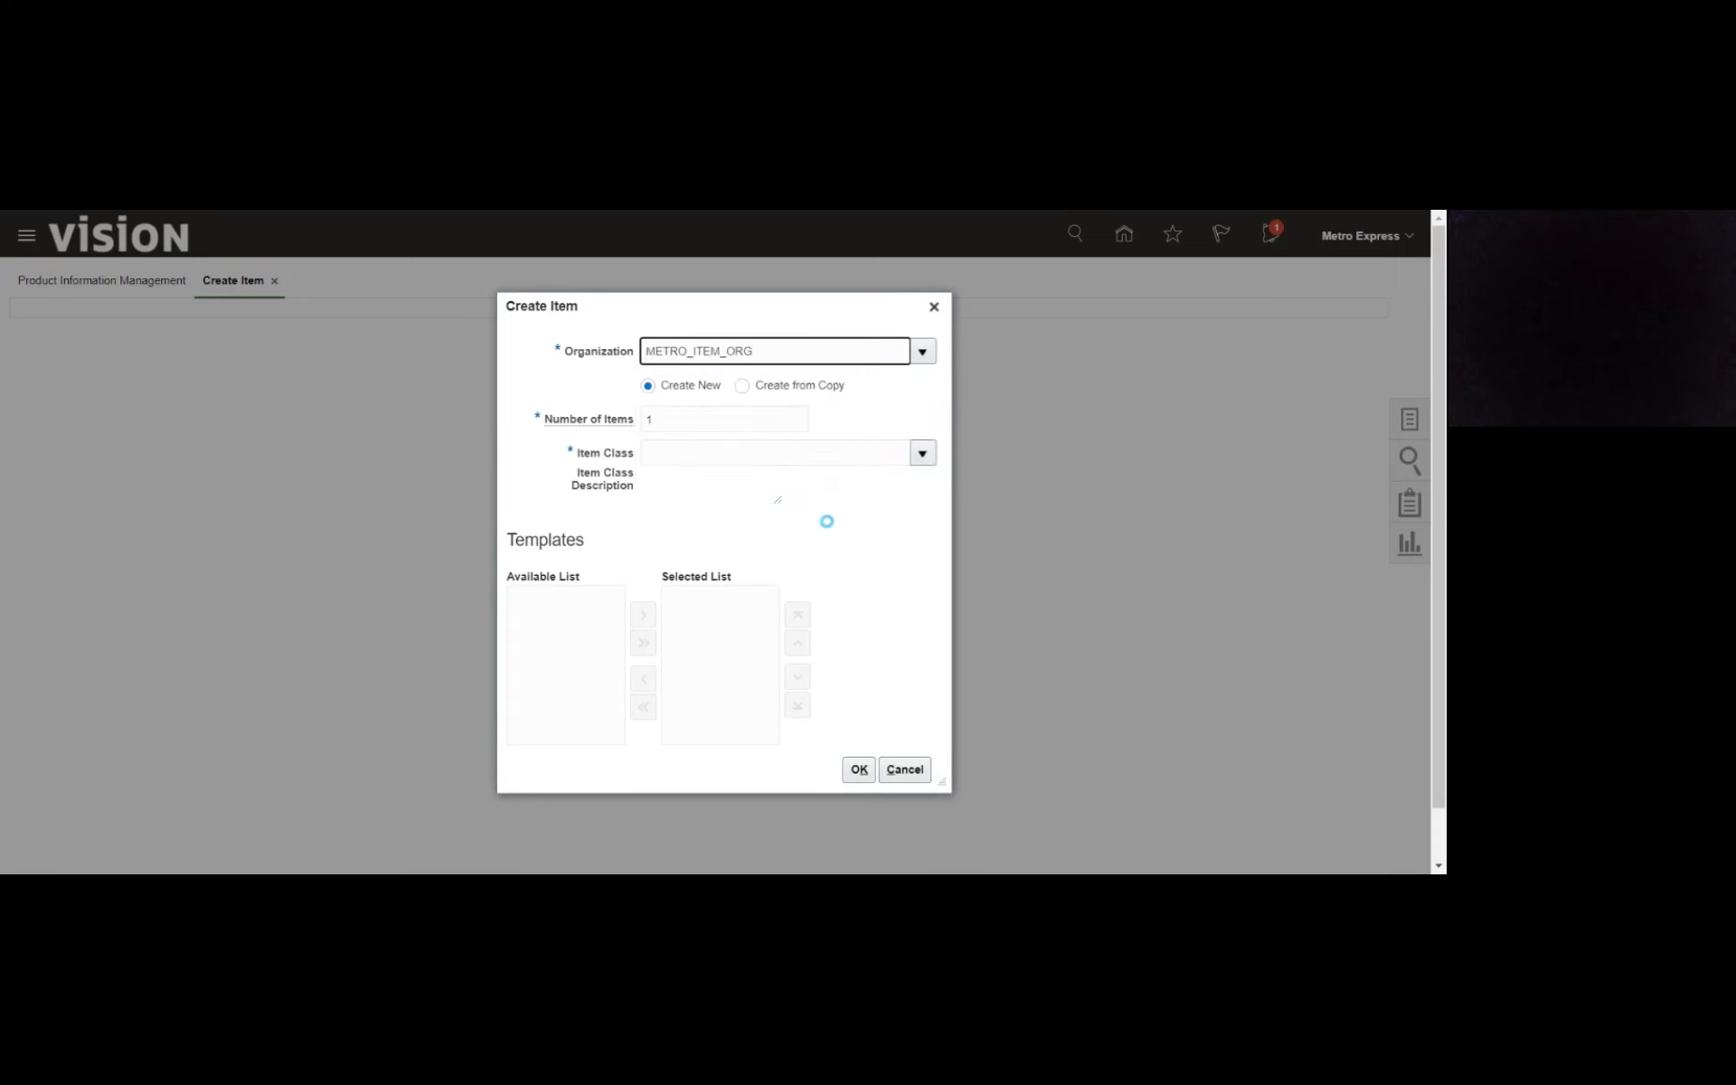
click(920, 454)
- Set the new item's organization to METROEXPRESS
click(841, 353)
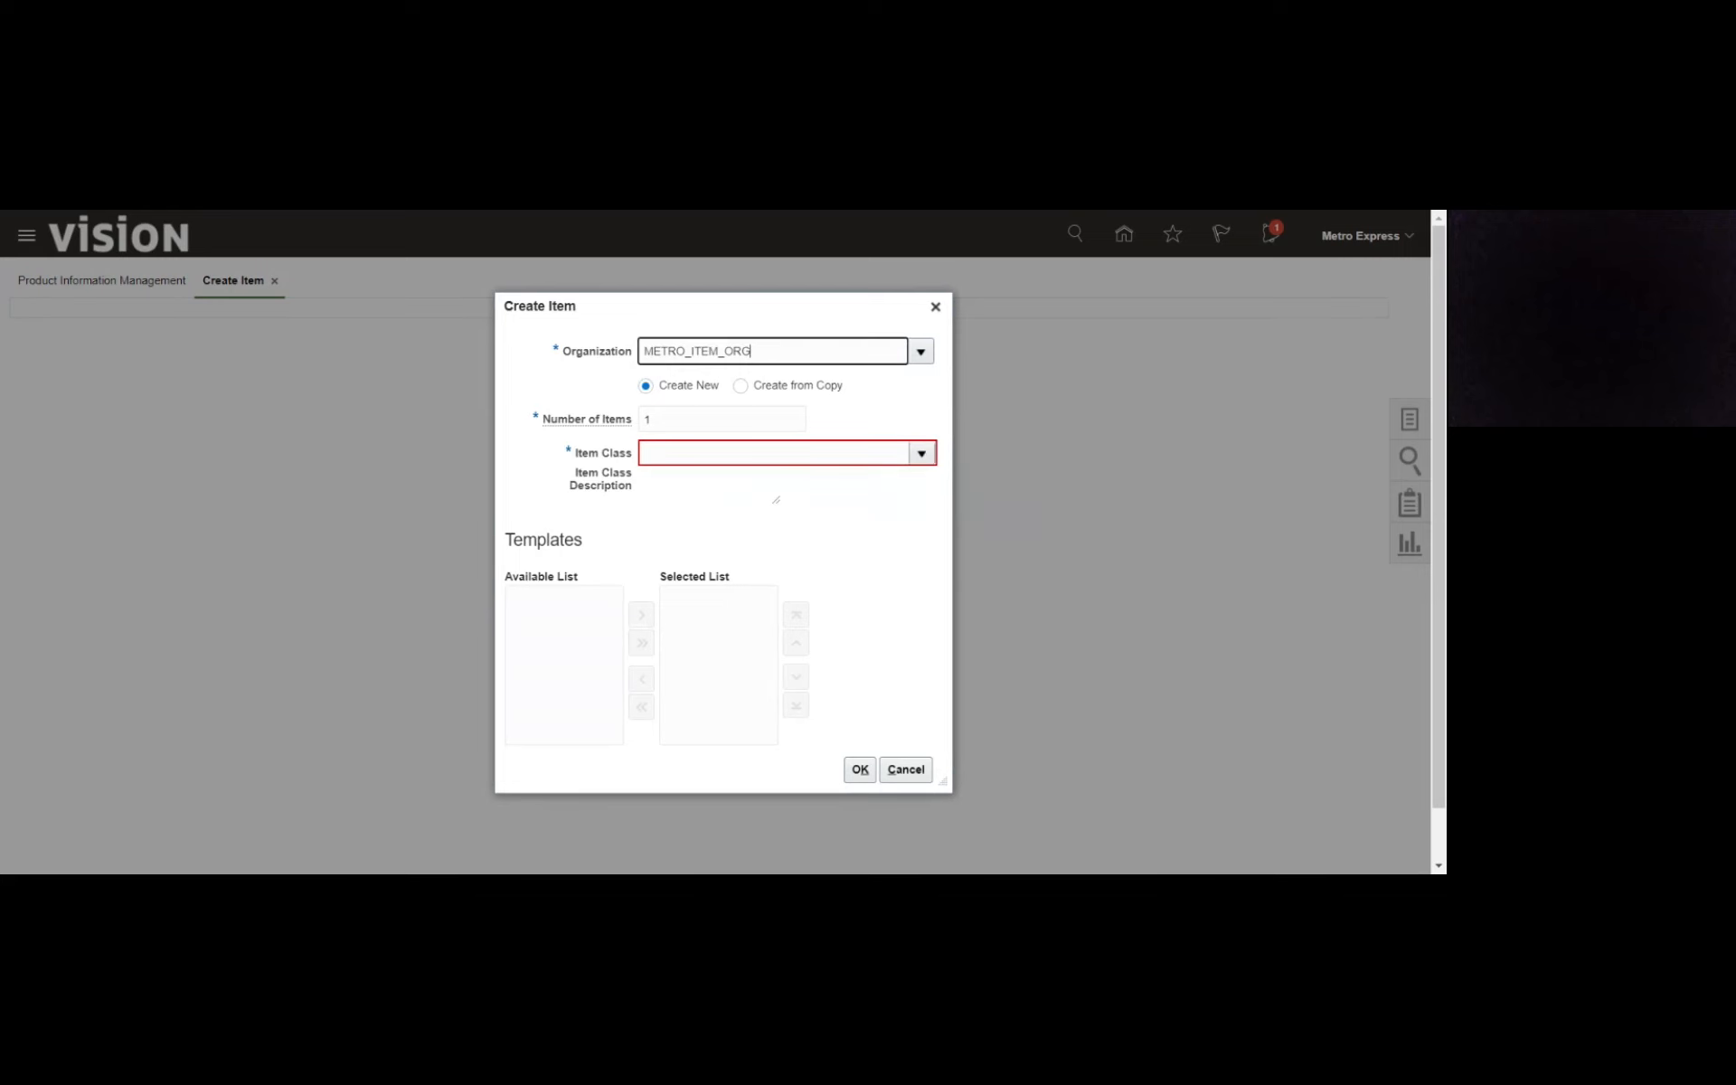
key(ctrl+a)
text(me)
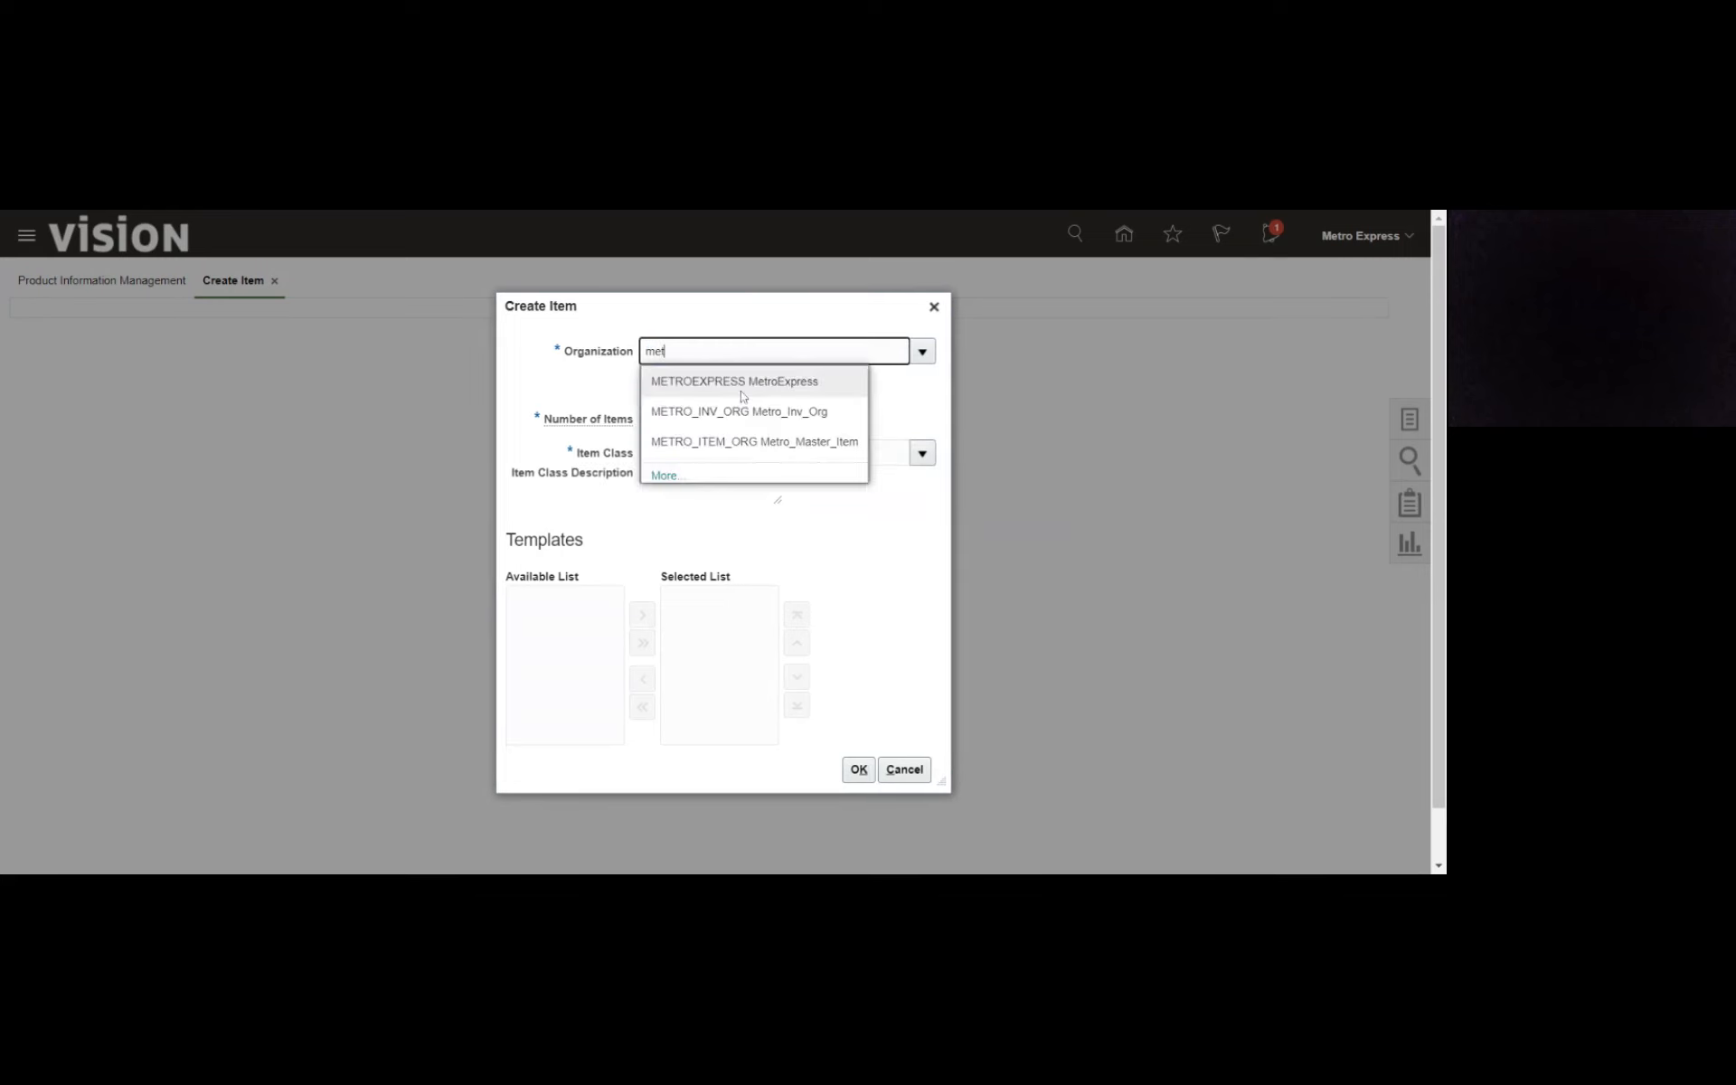
click(740, 389)
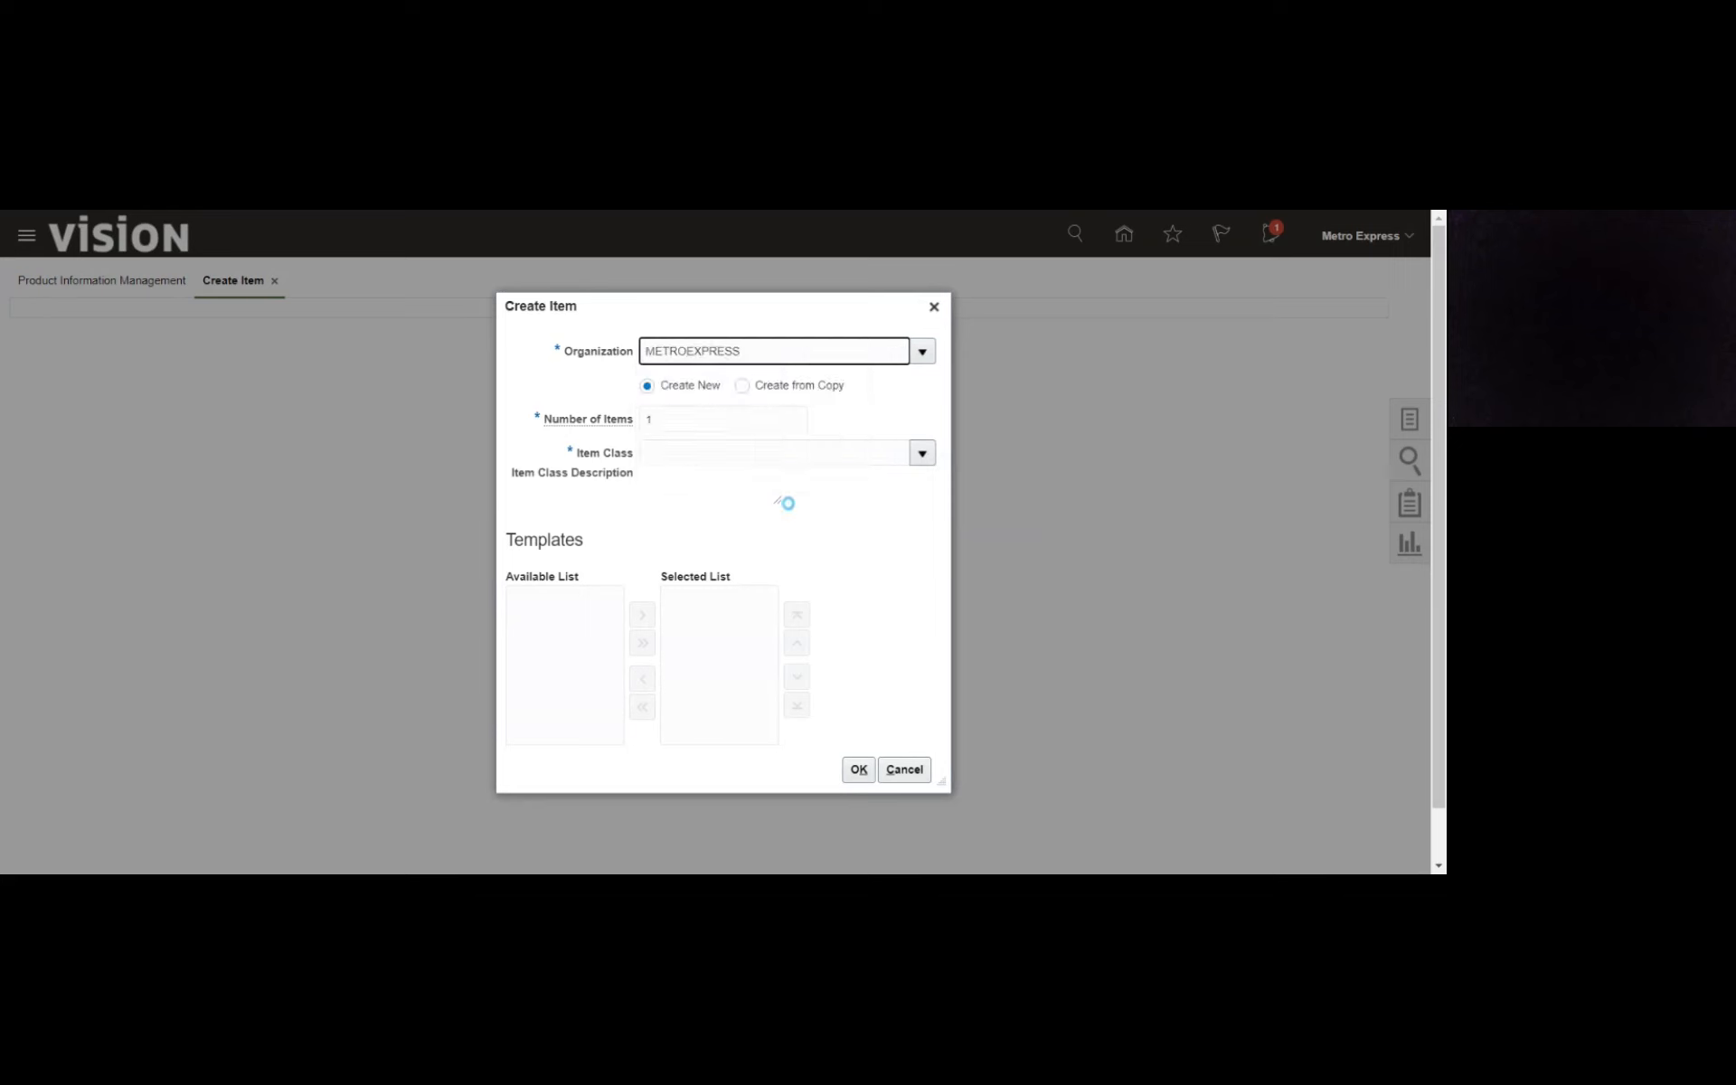
- Check the item classes offered for the new item, and reselect METROEXPRESS as its organization through an organization search for "metr"
click(929, 457)
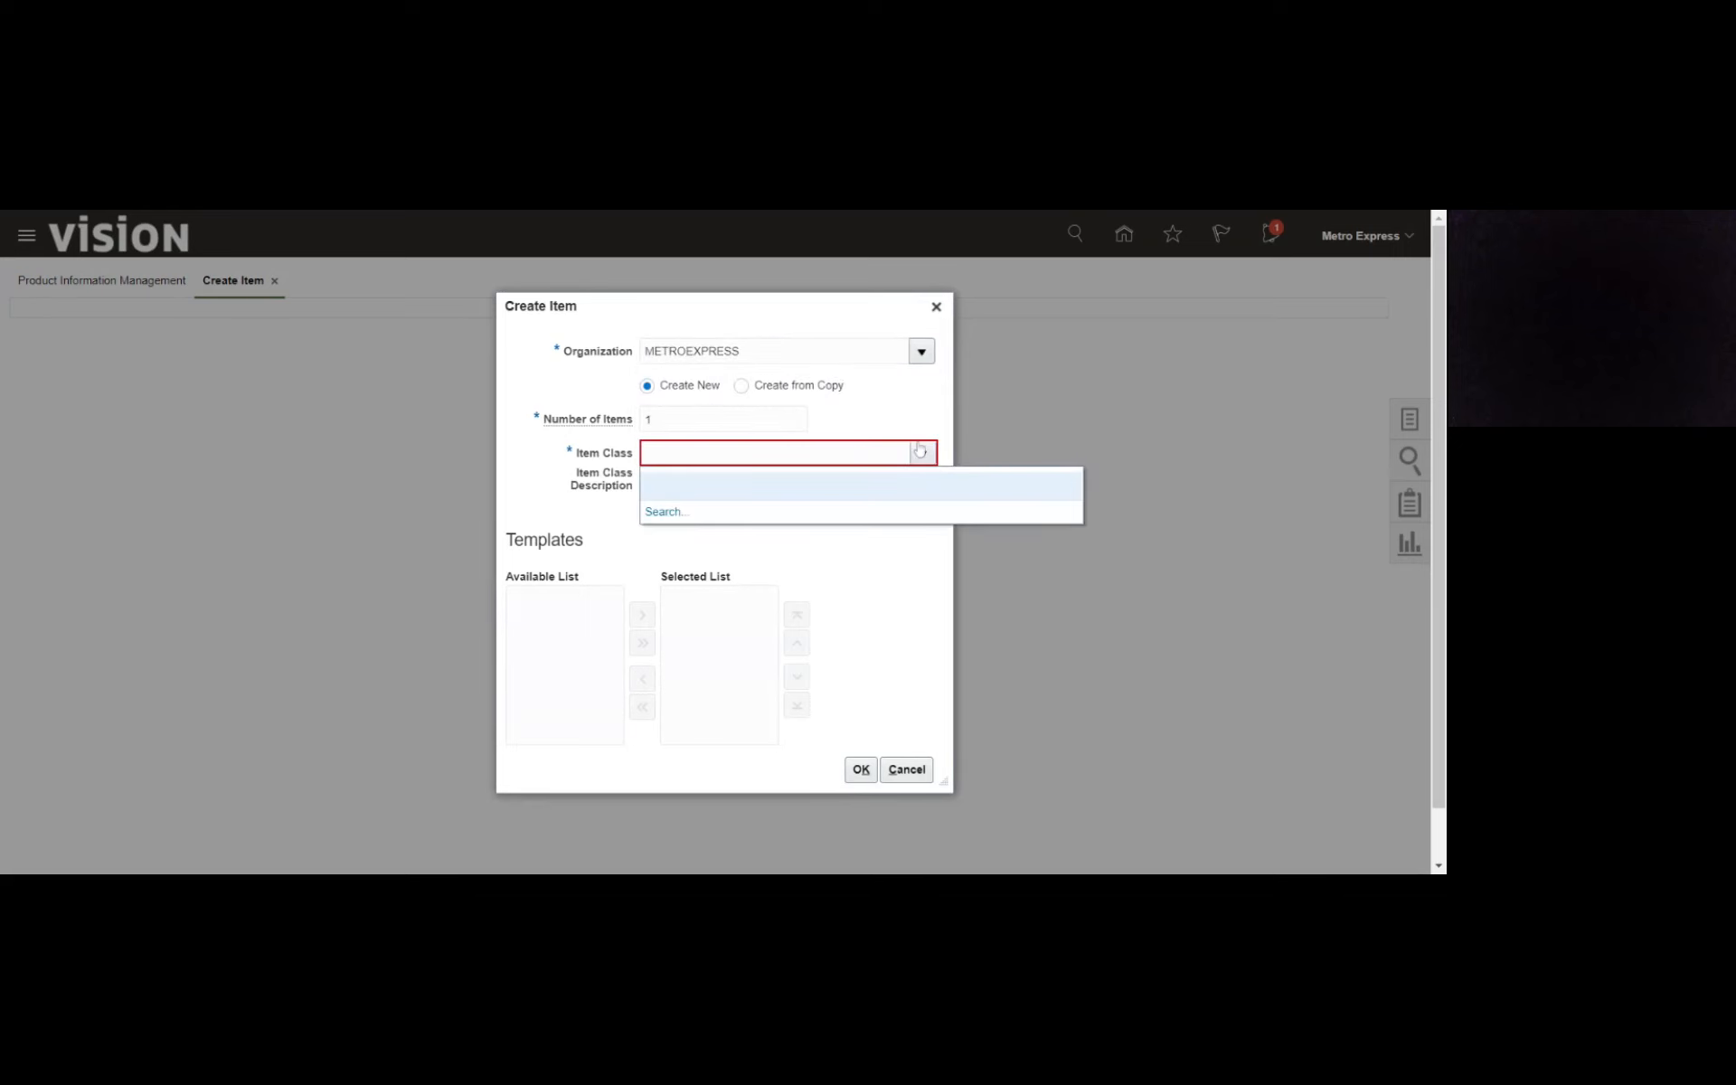
click(913, 394)
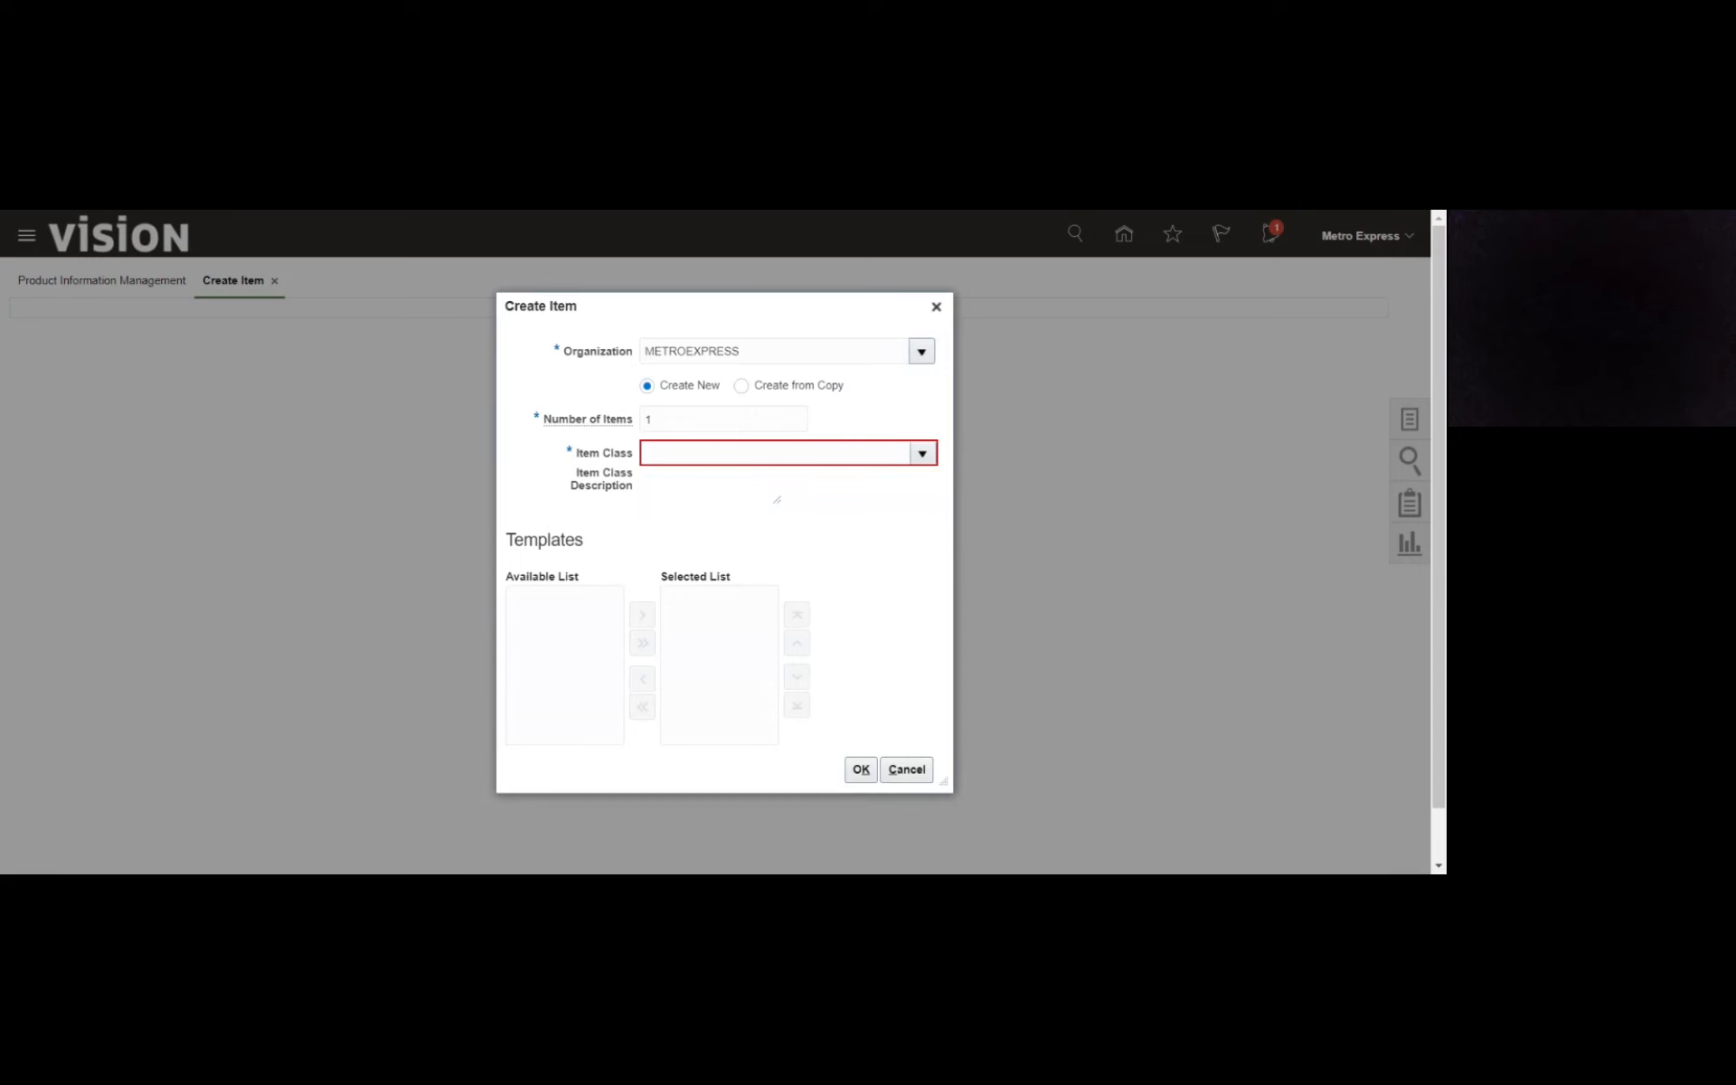
click(922, 355)
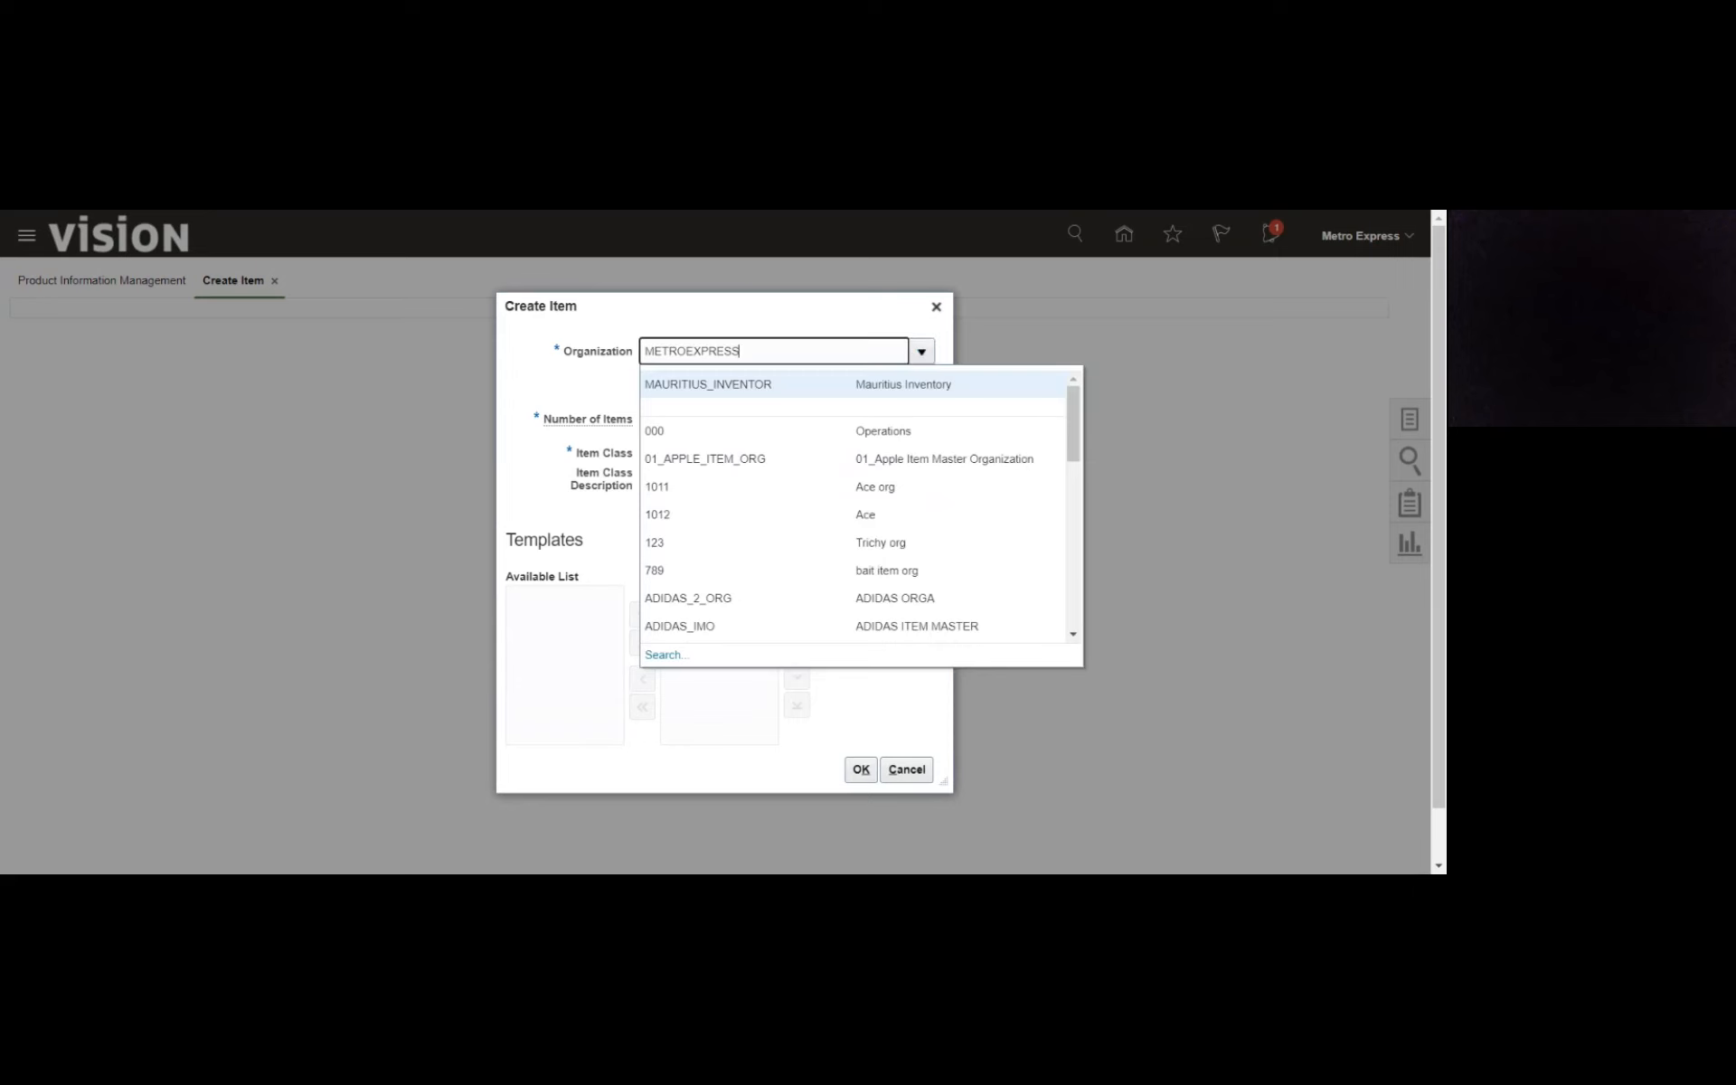
key(ctrl+a)
text(metr)
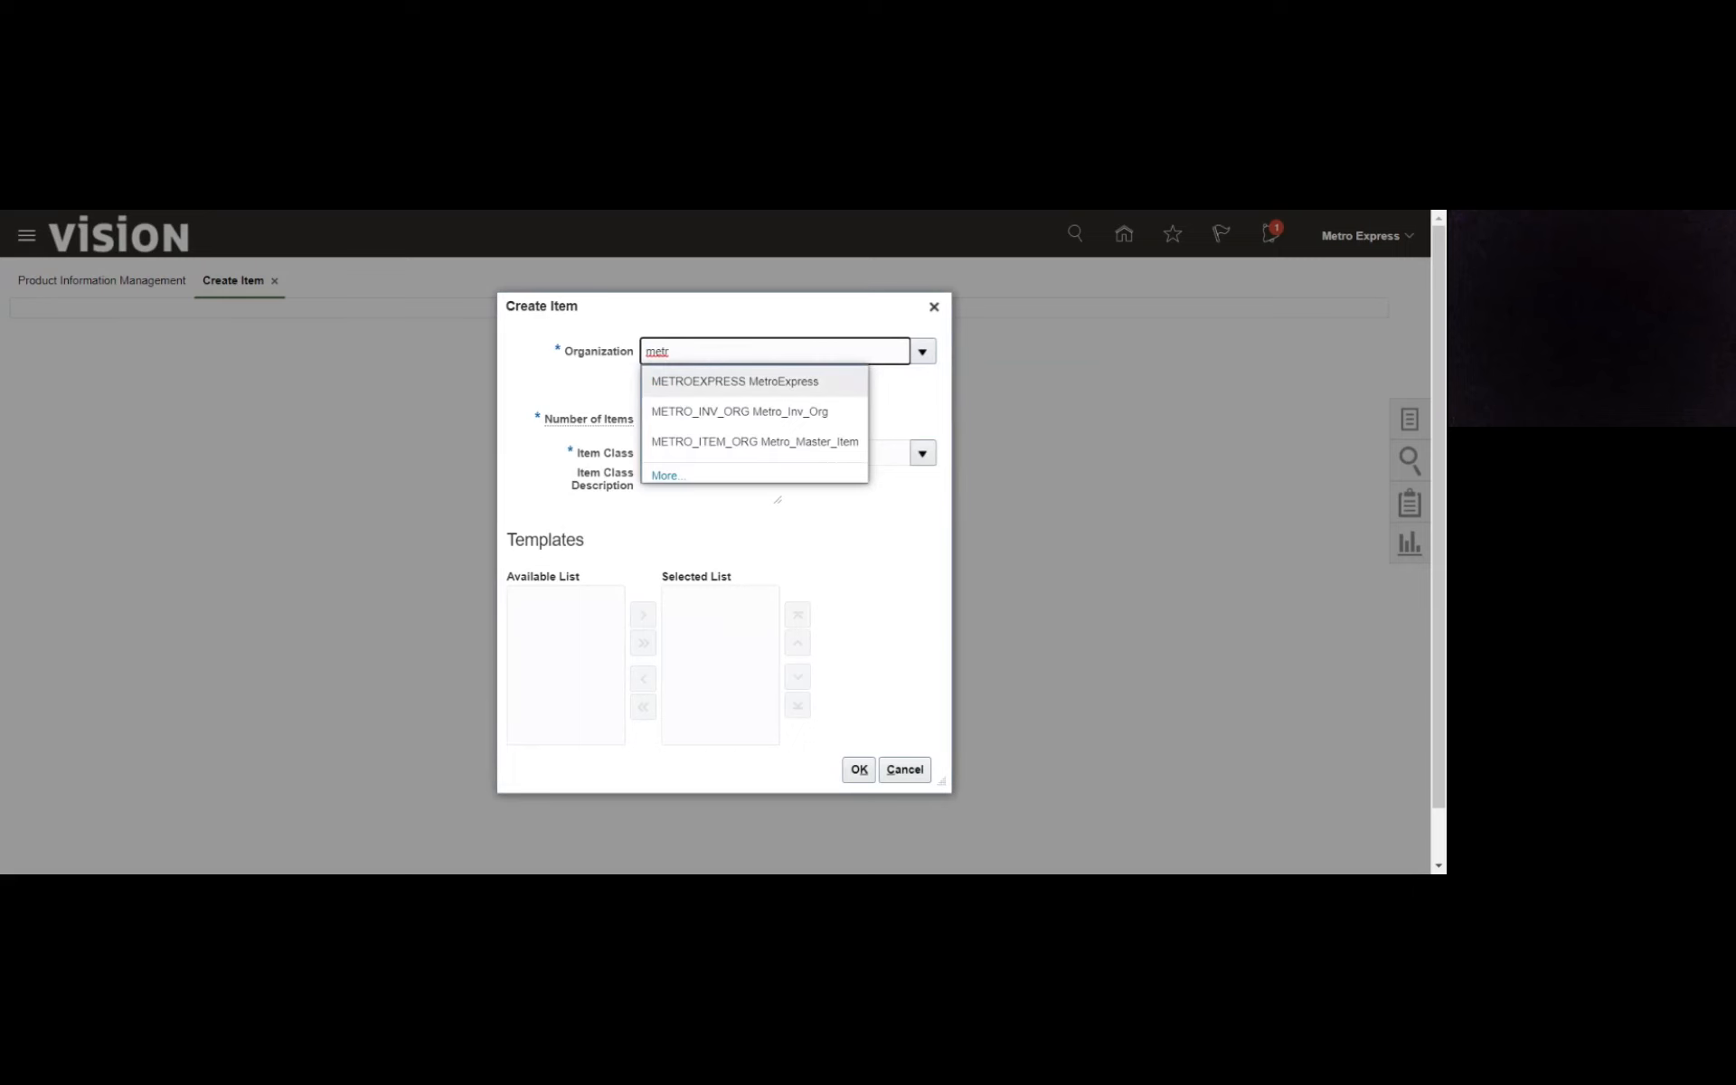
click(661, 476)
click(864, 573)
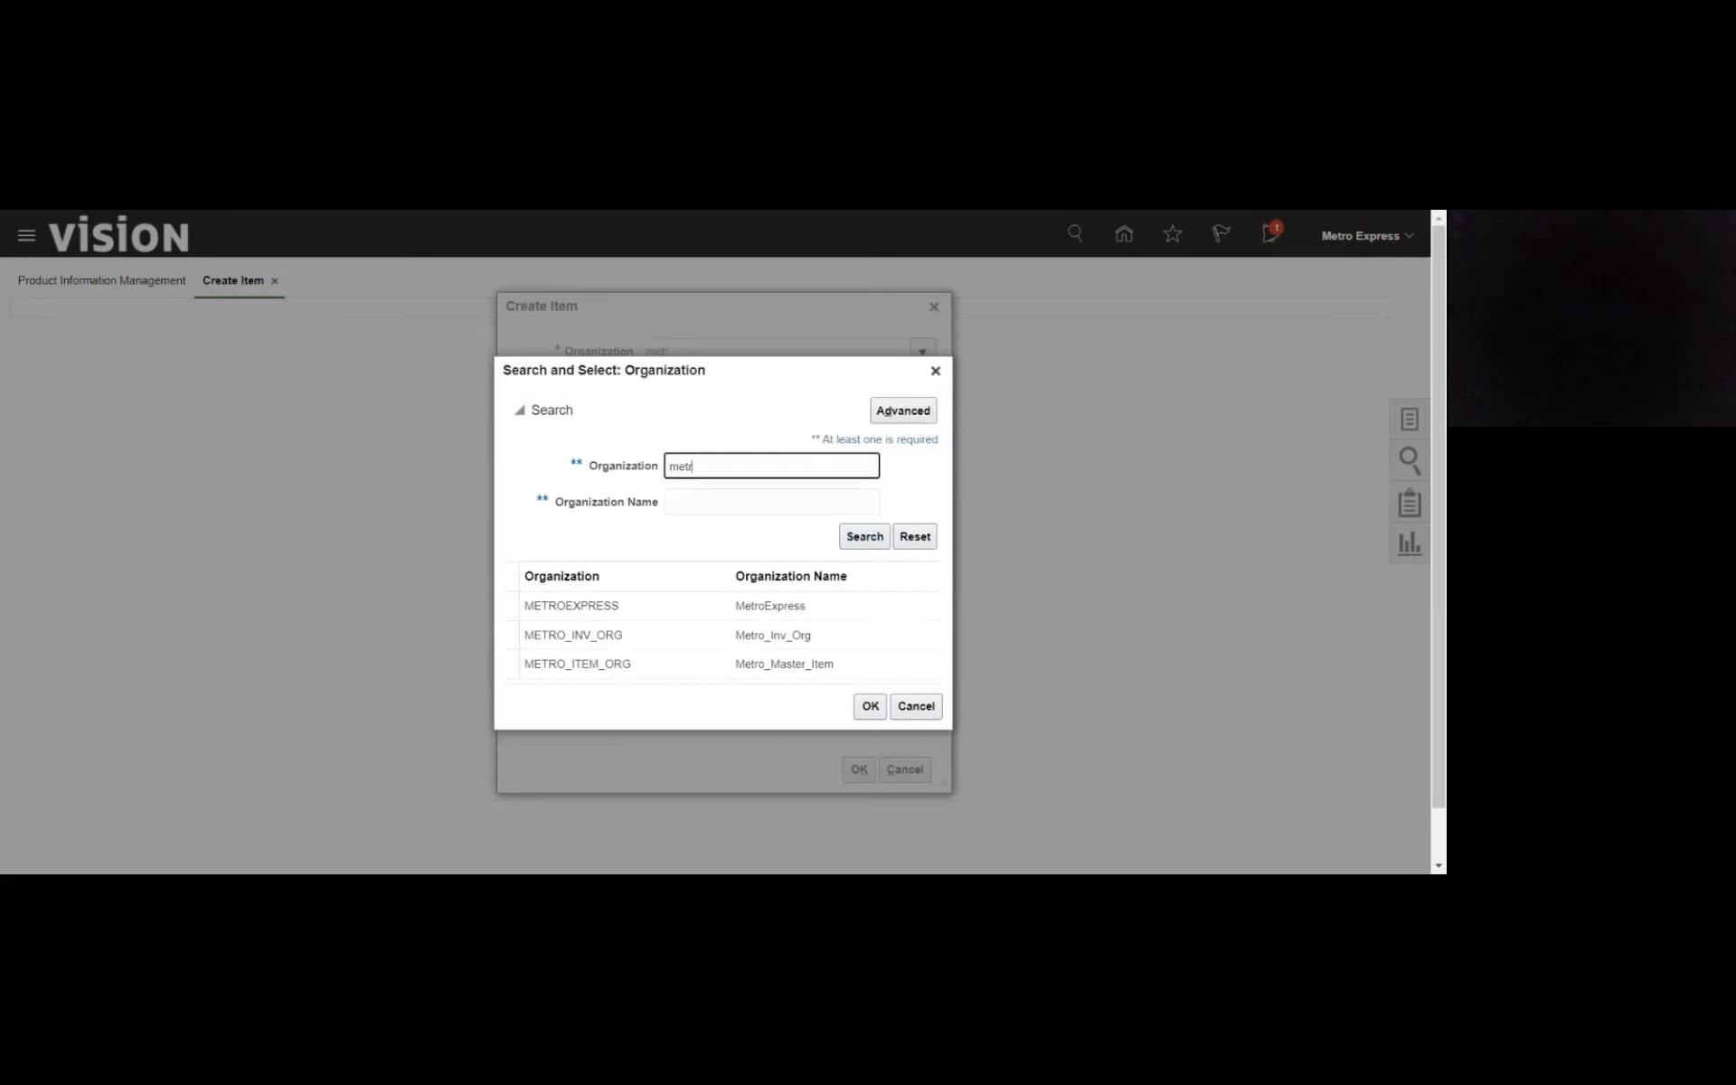
key(BackSpace)
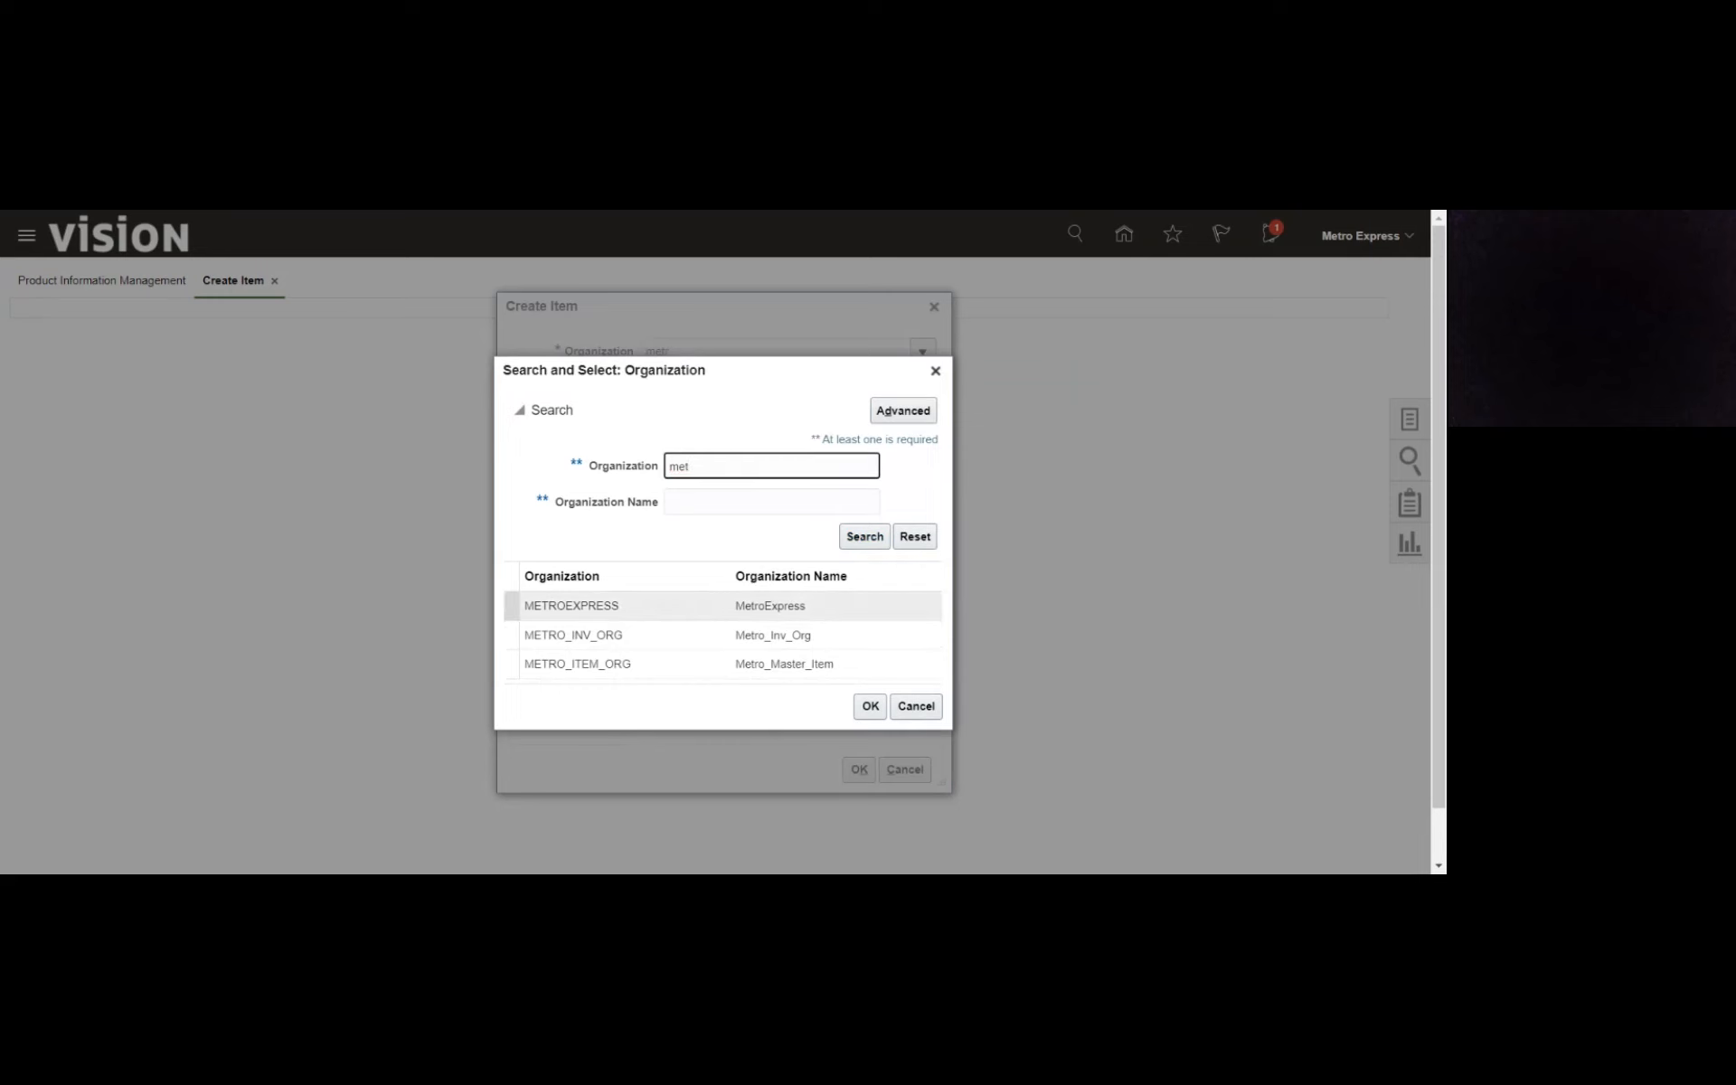
click(693, 631)
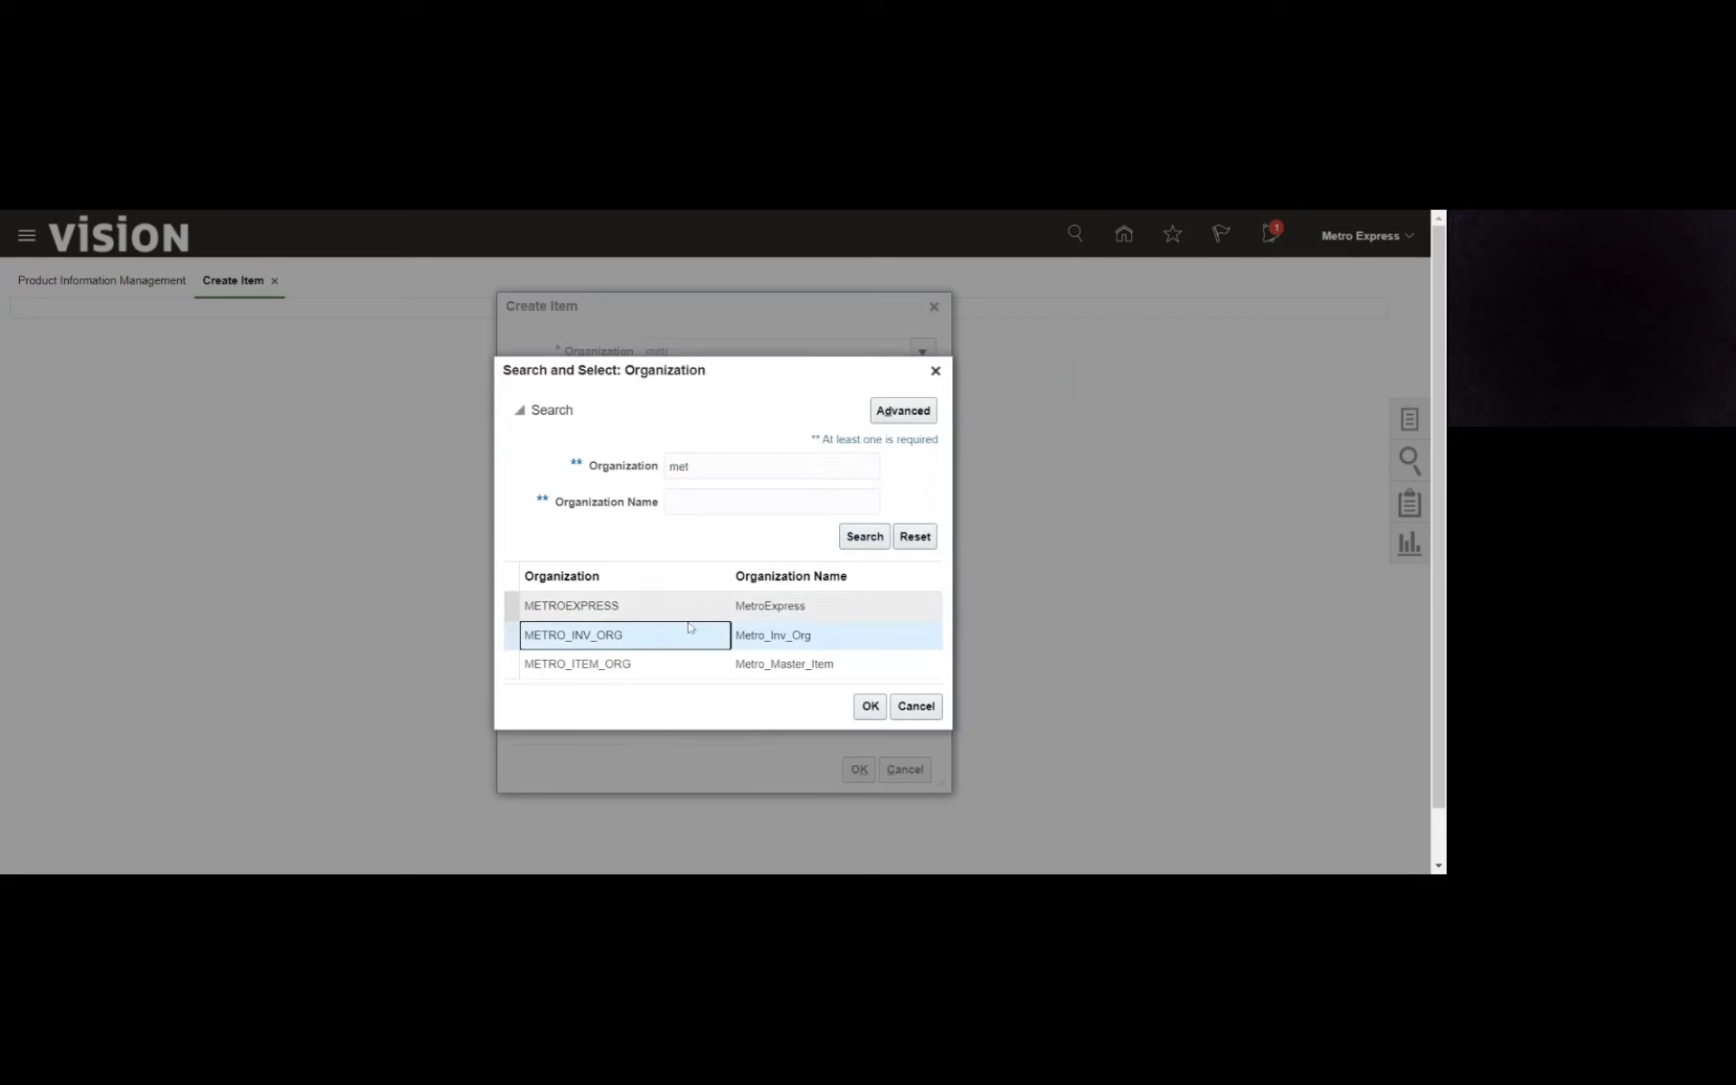
click(688, 608)
click(869, 708)
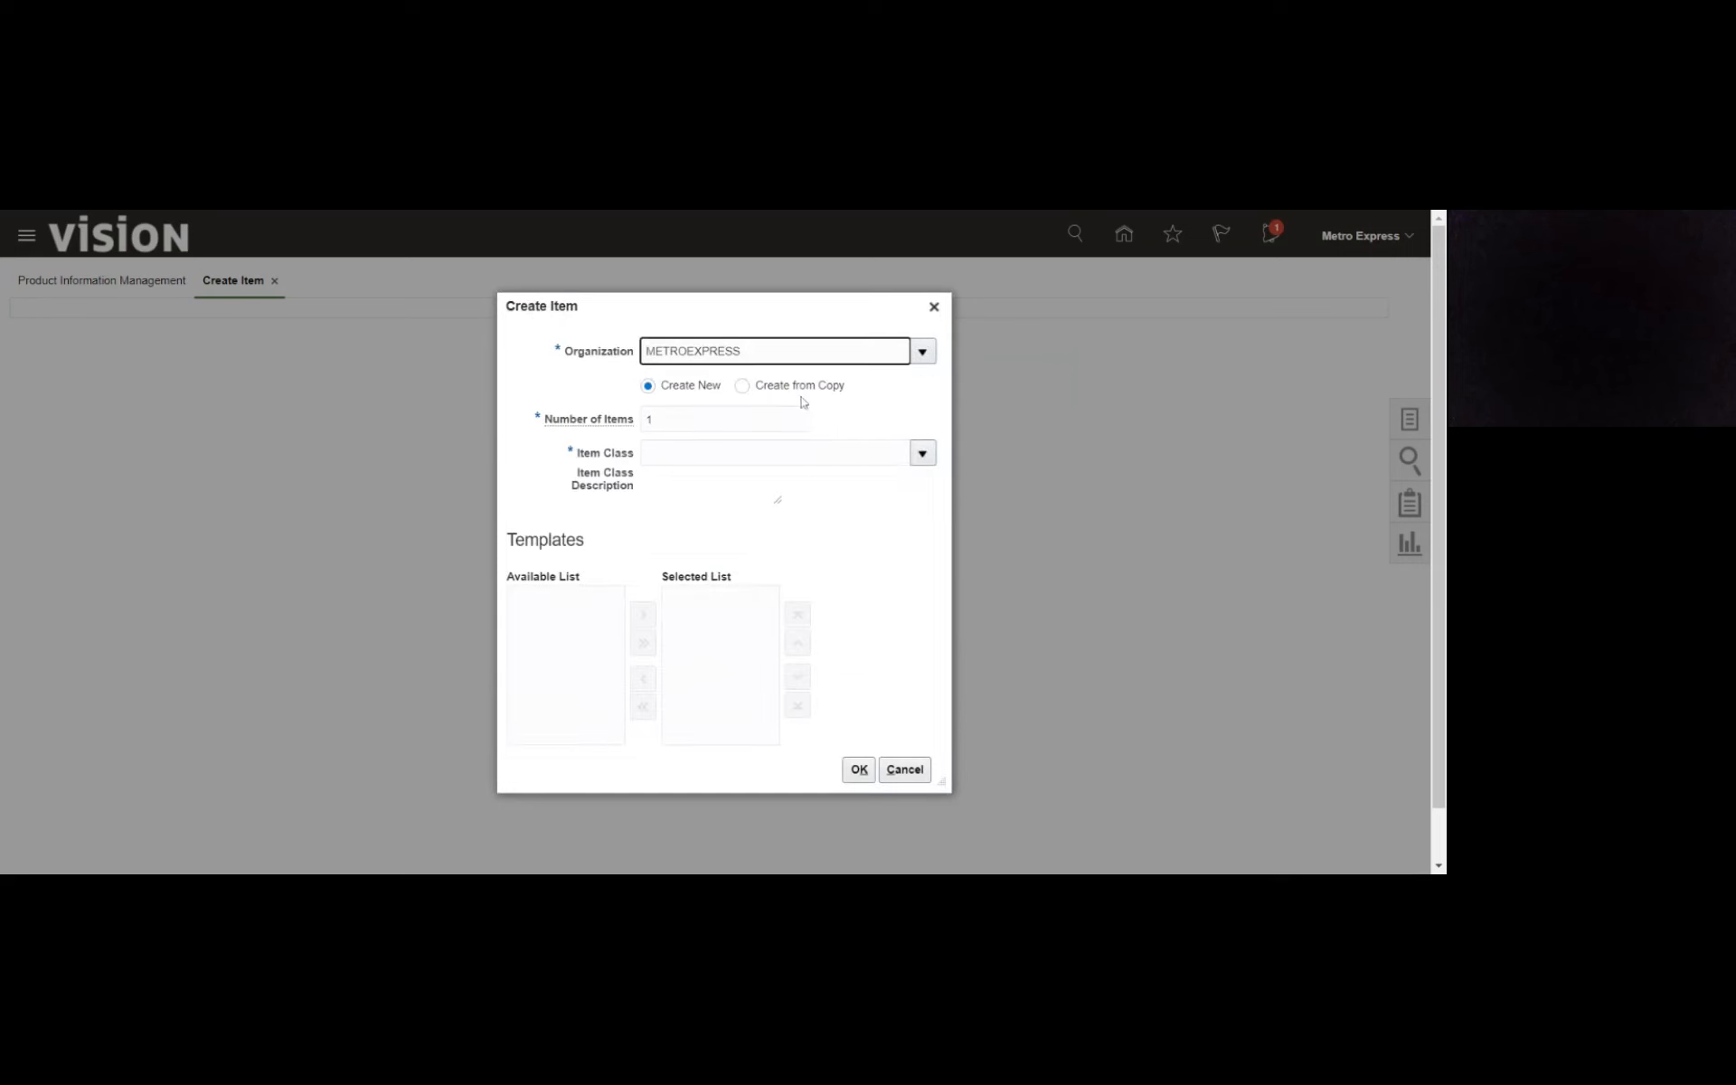
- Set the new item's class to Metro Express
click(922, 454)
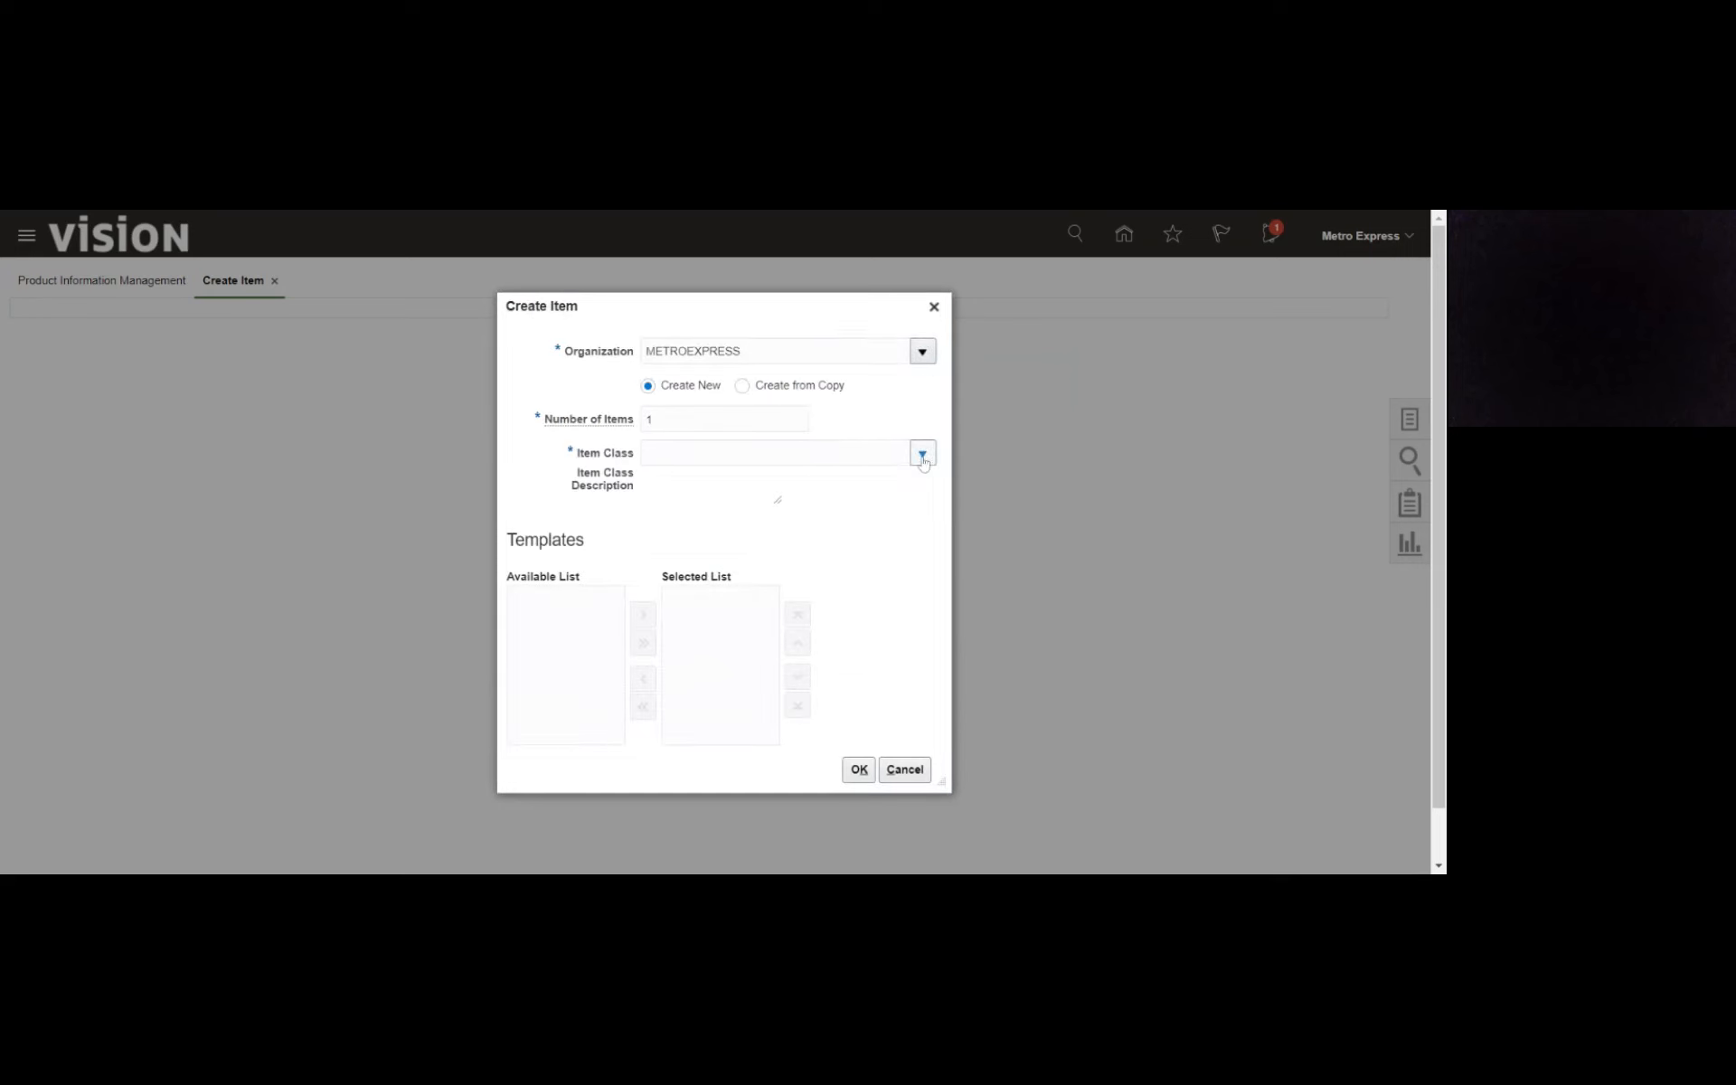
click(845, 514)
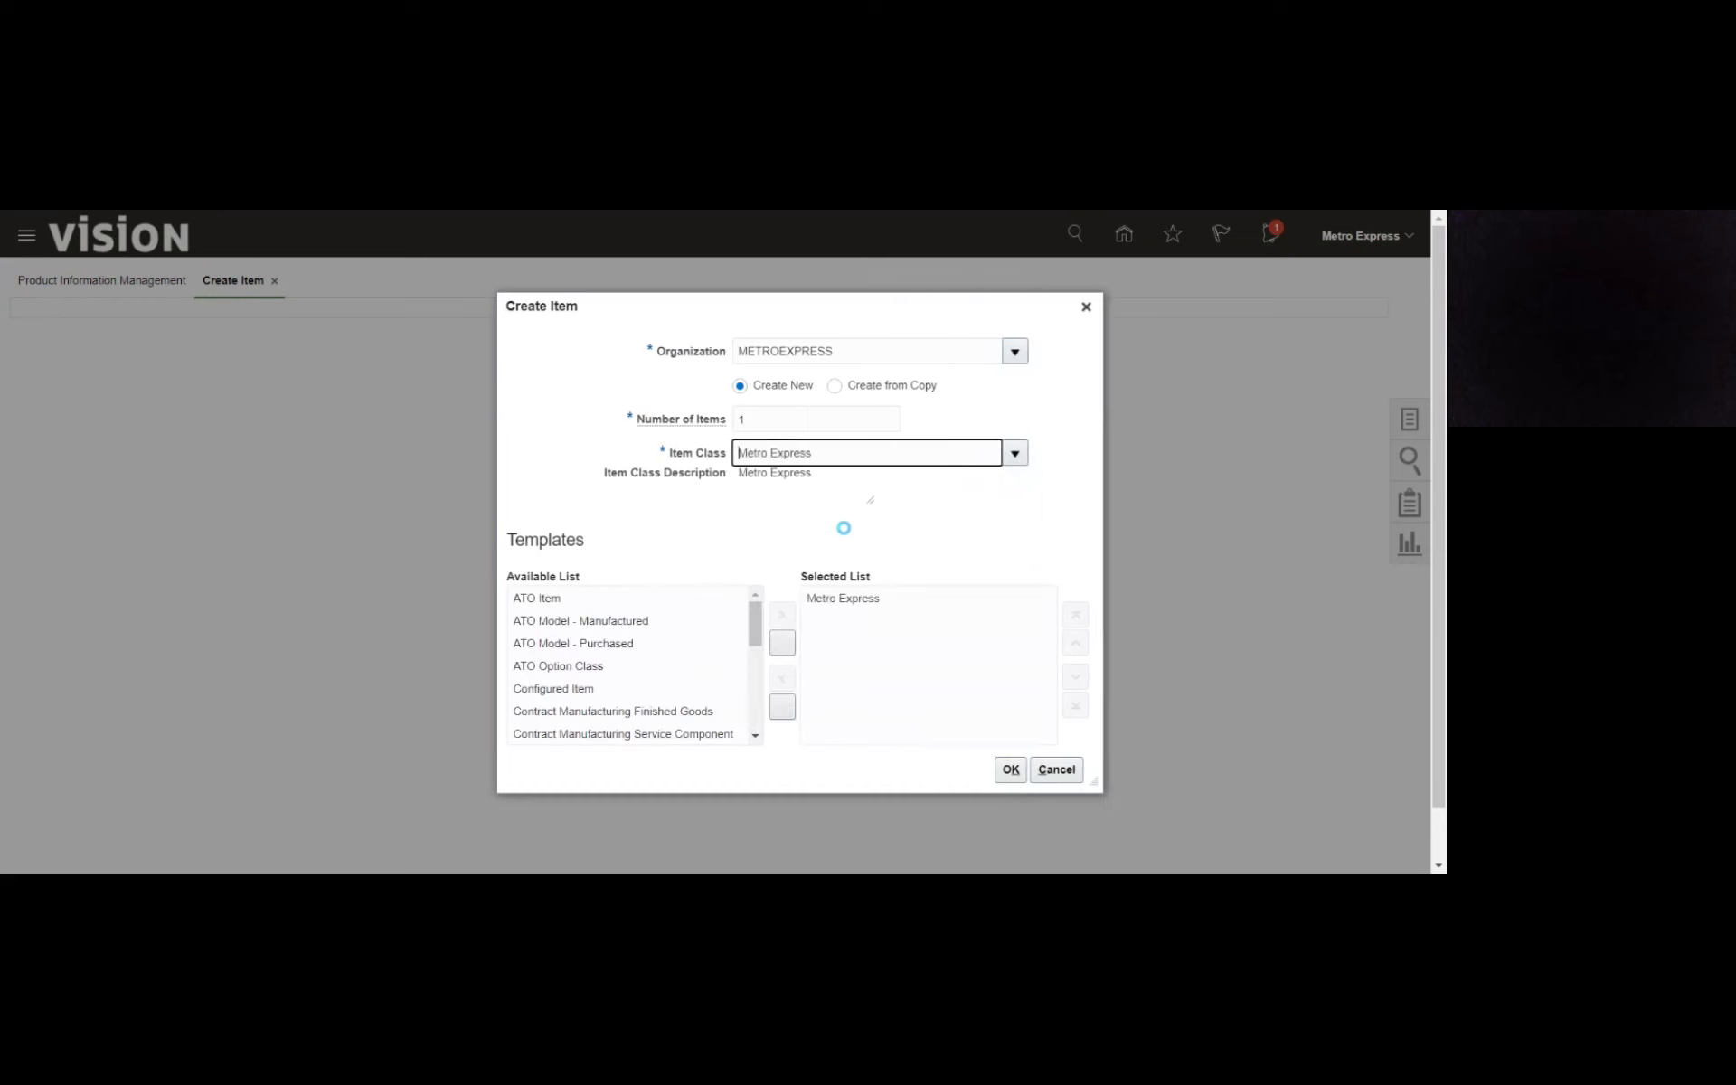
click(769, 524)
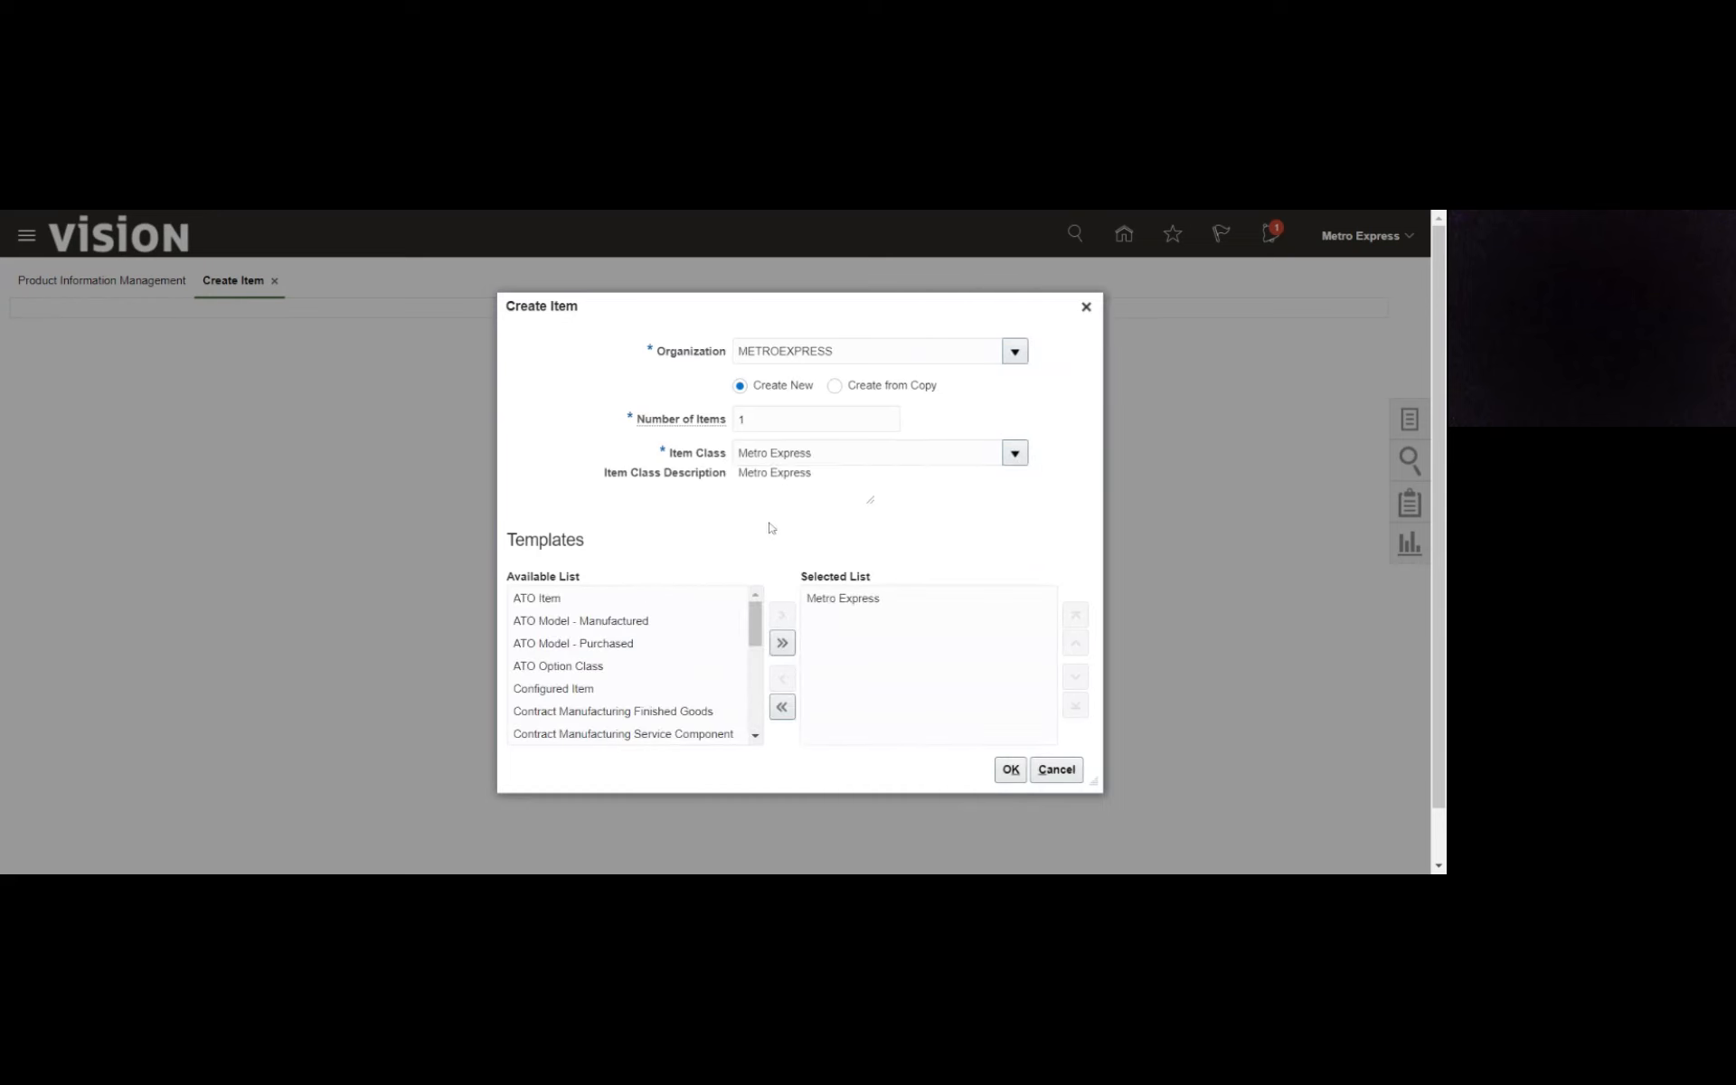